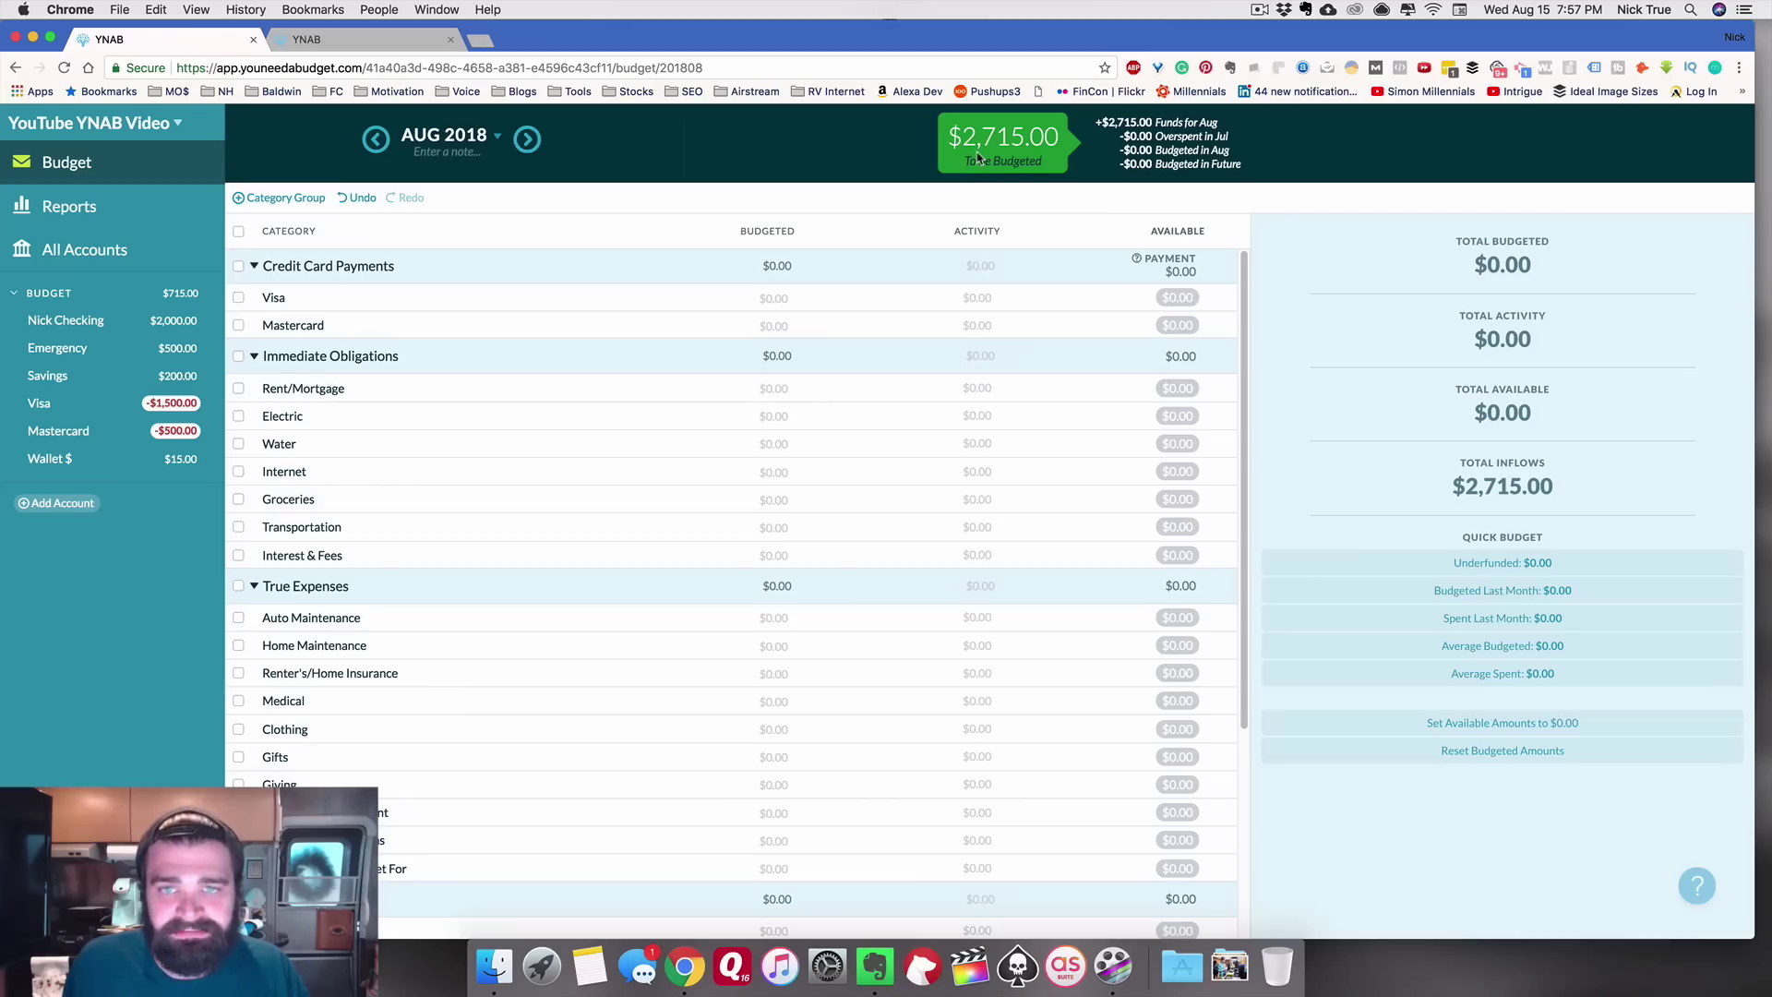
left_click(980, 152)
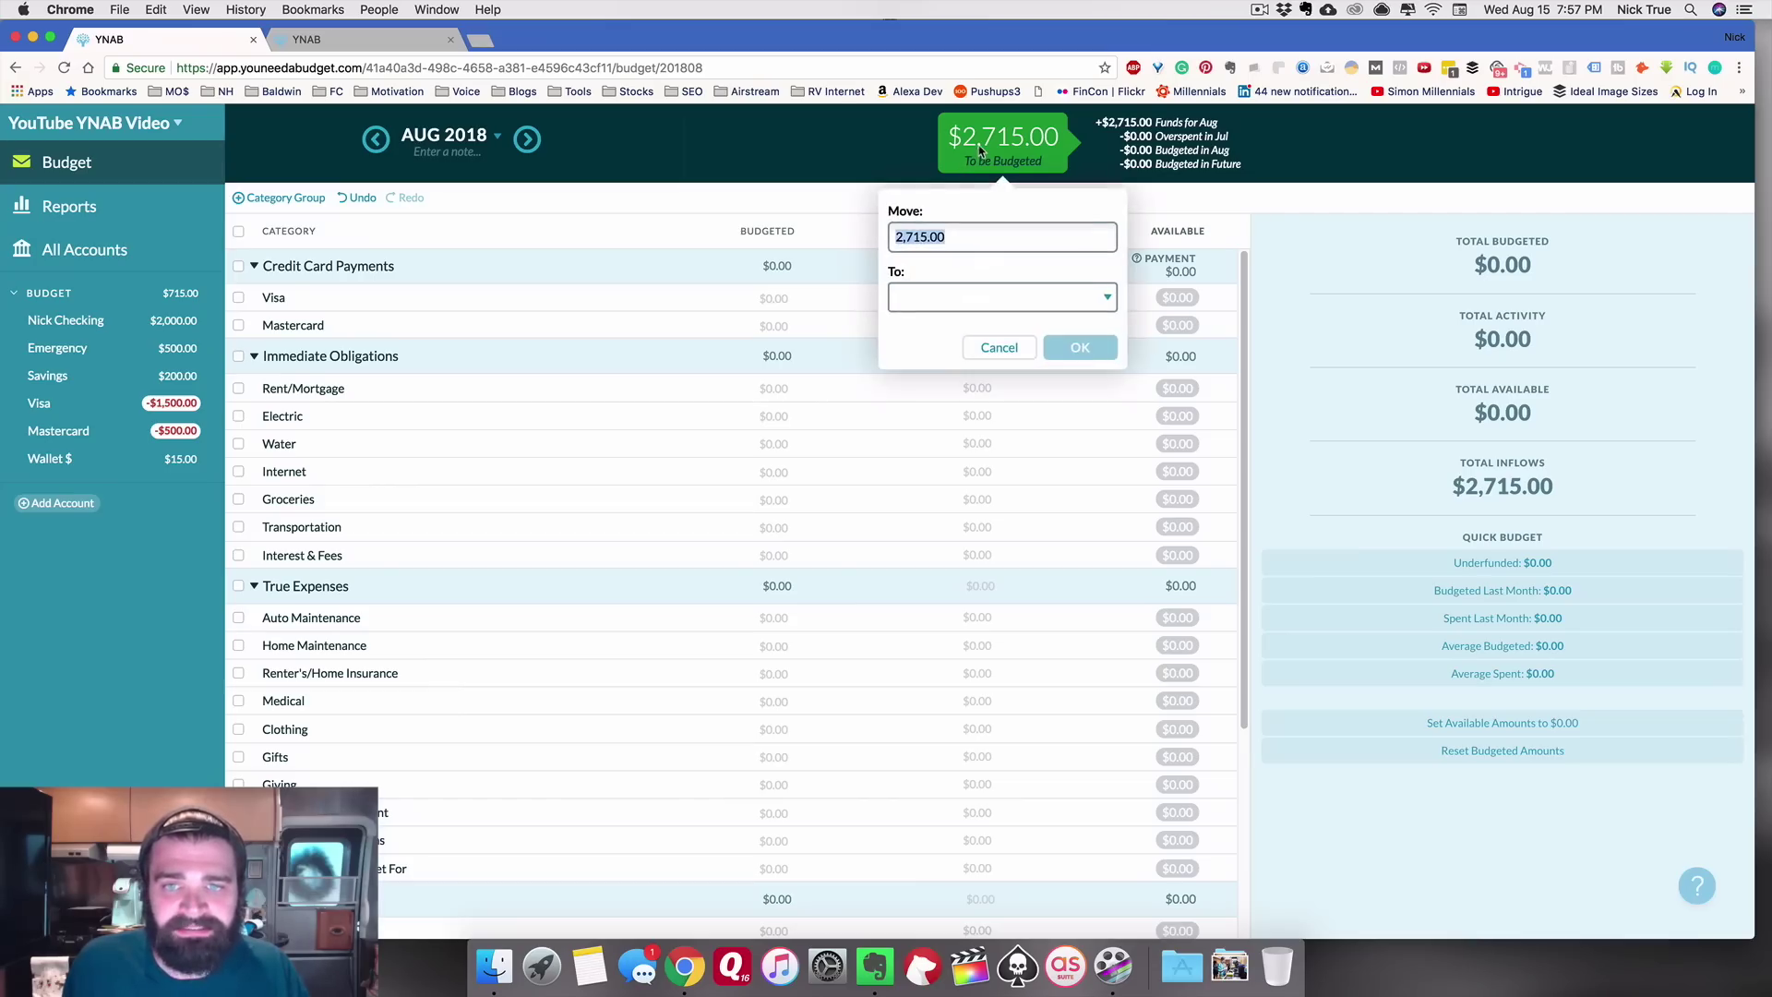
left_click(924, 156)
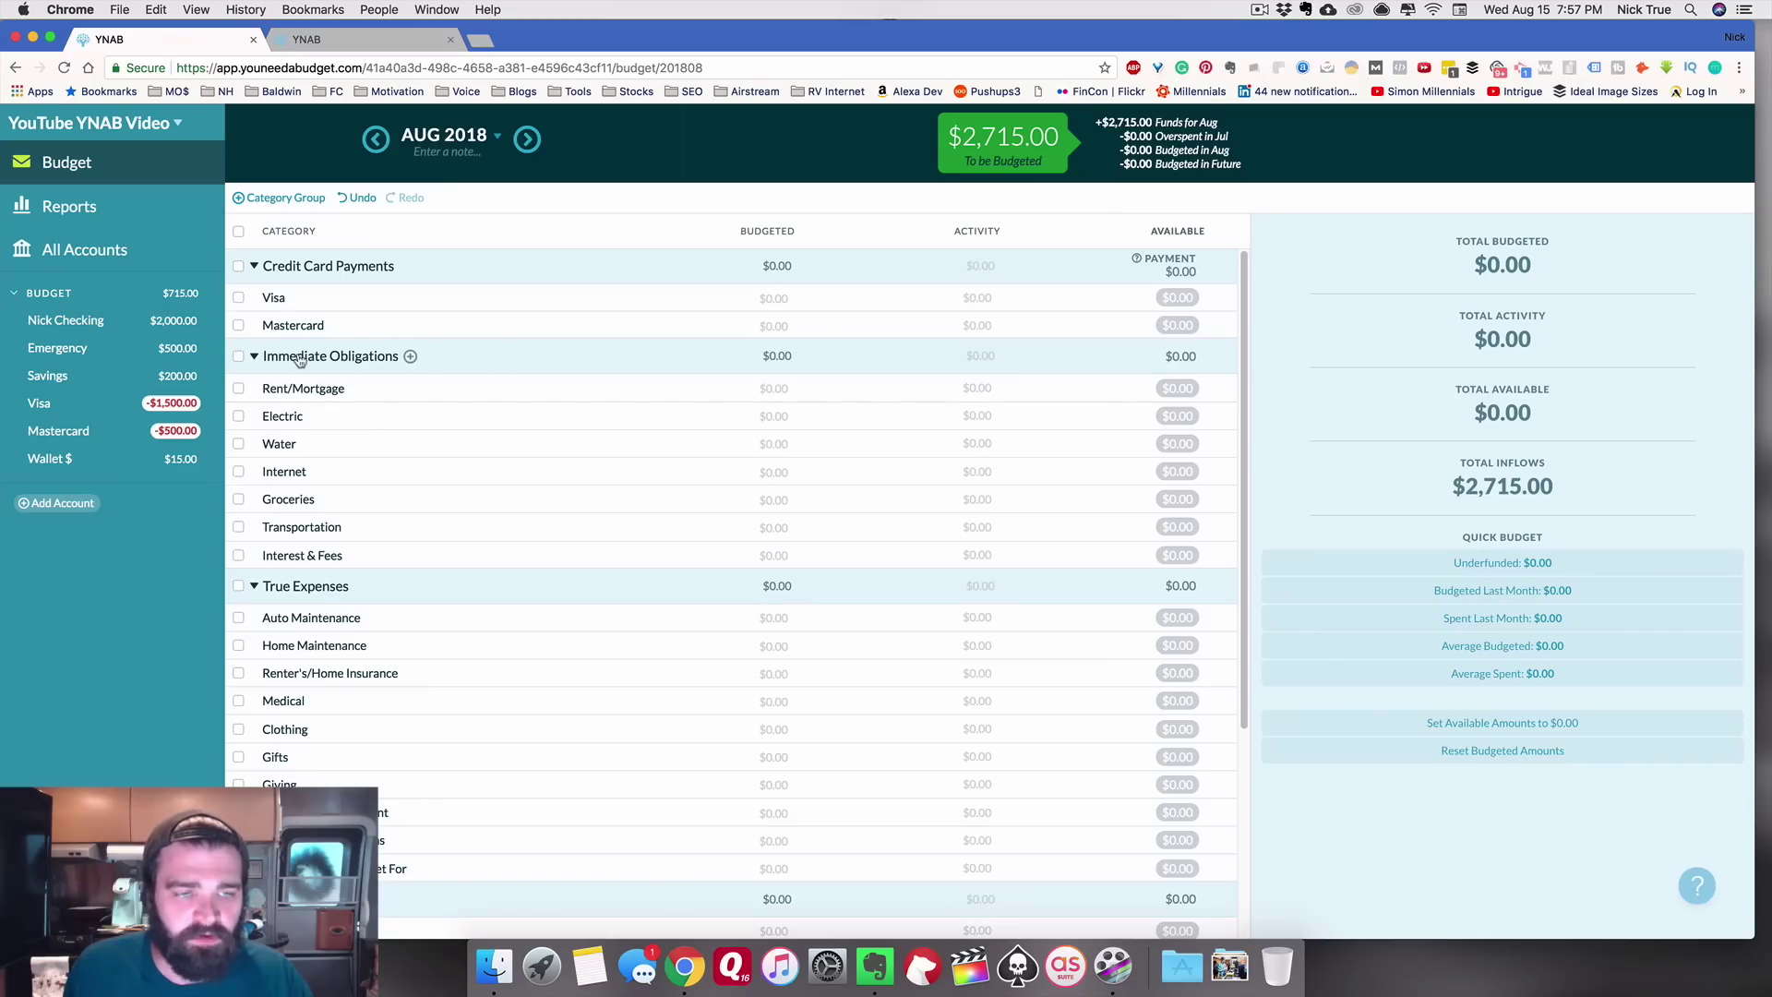
left_click(254, 359)
left_click(255, 360)
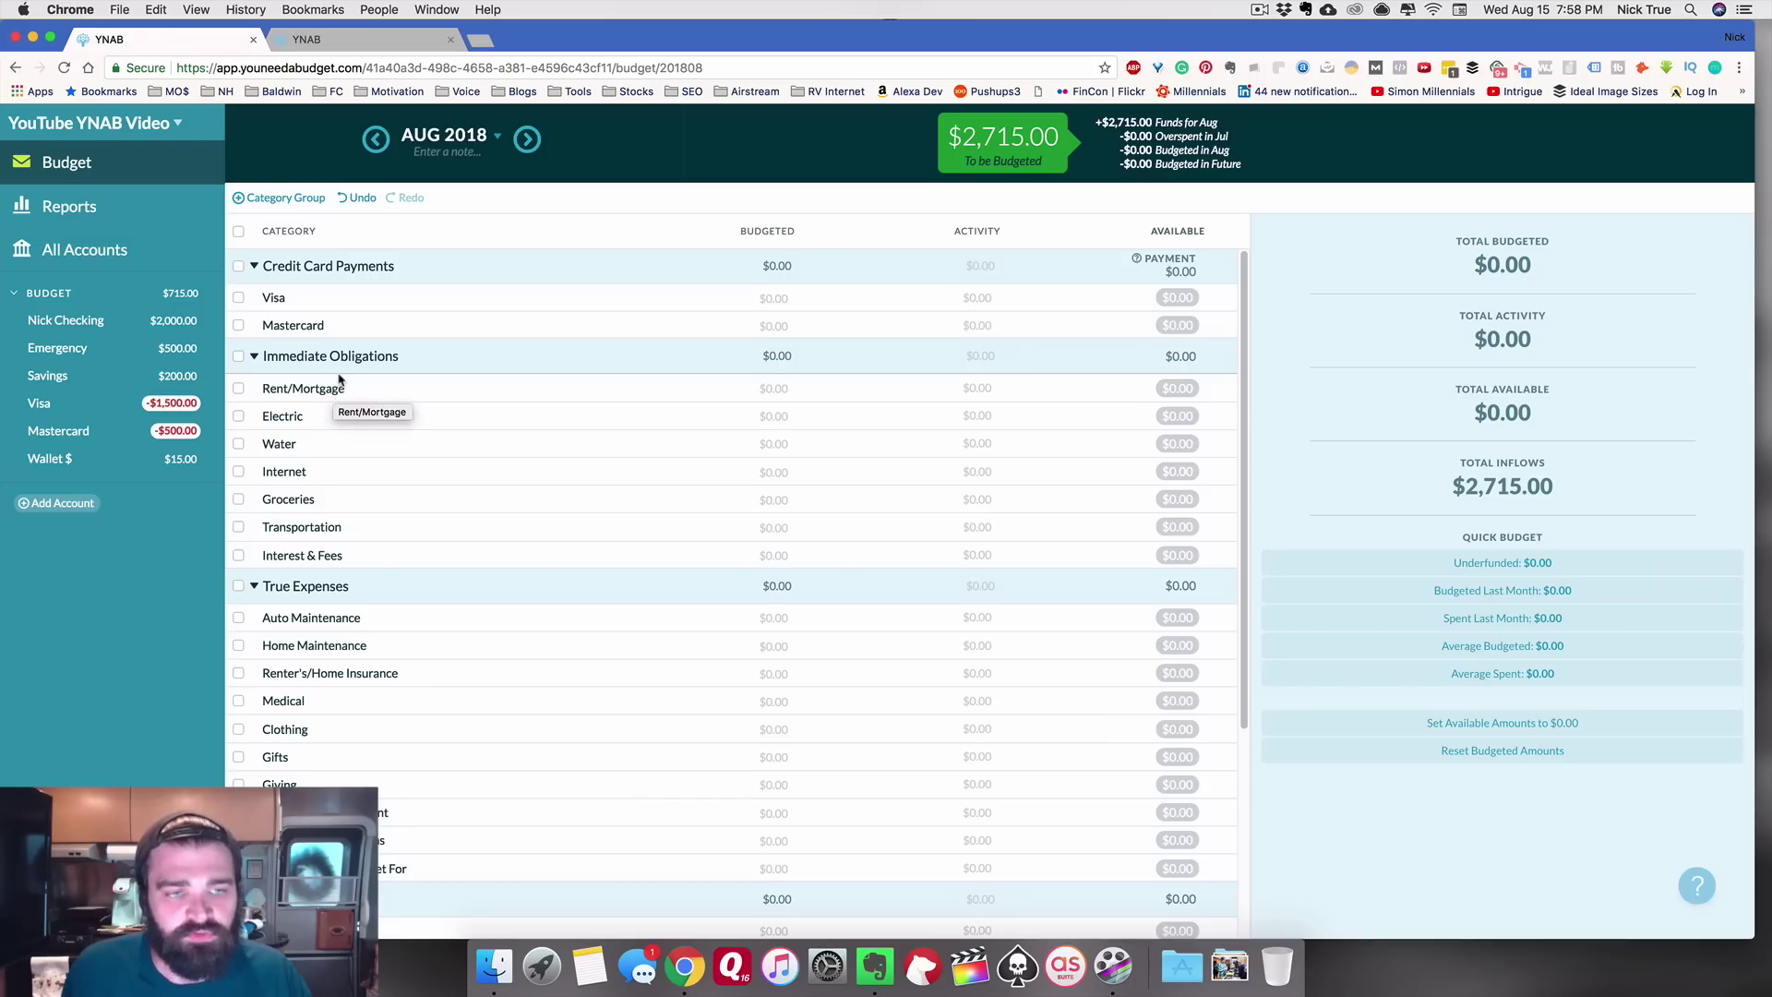
left_click(110, 208)
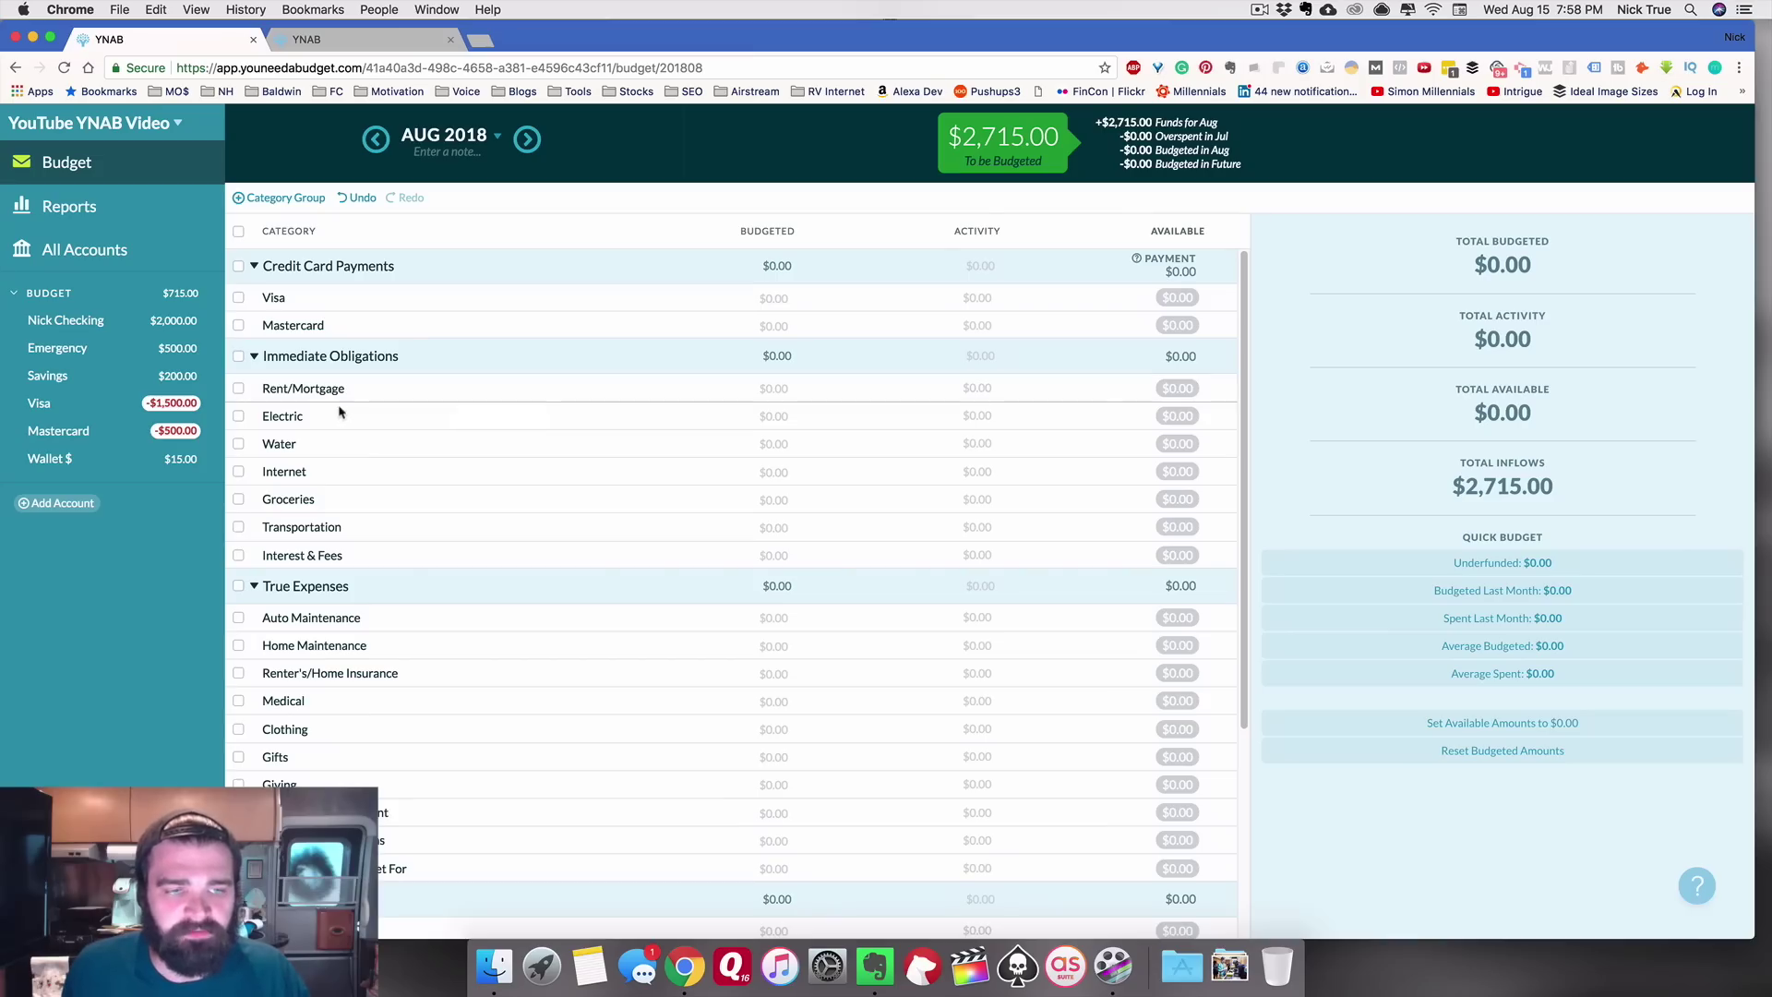
left_click(309, 395)
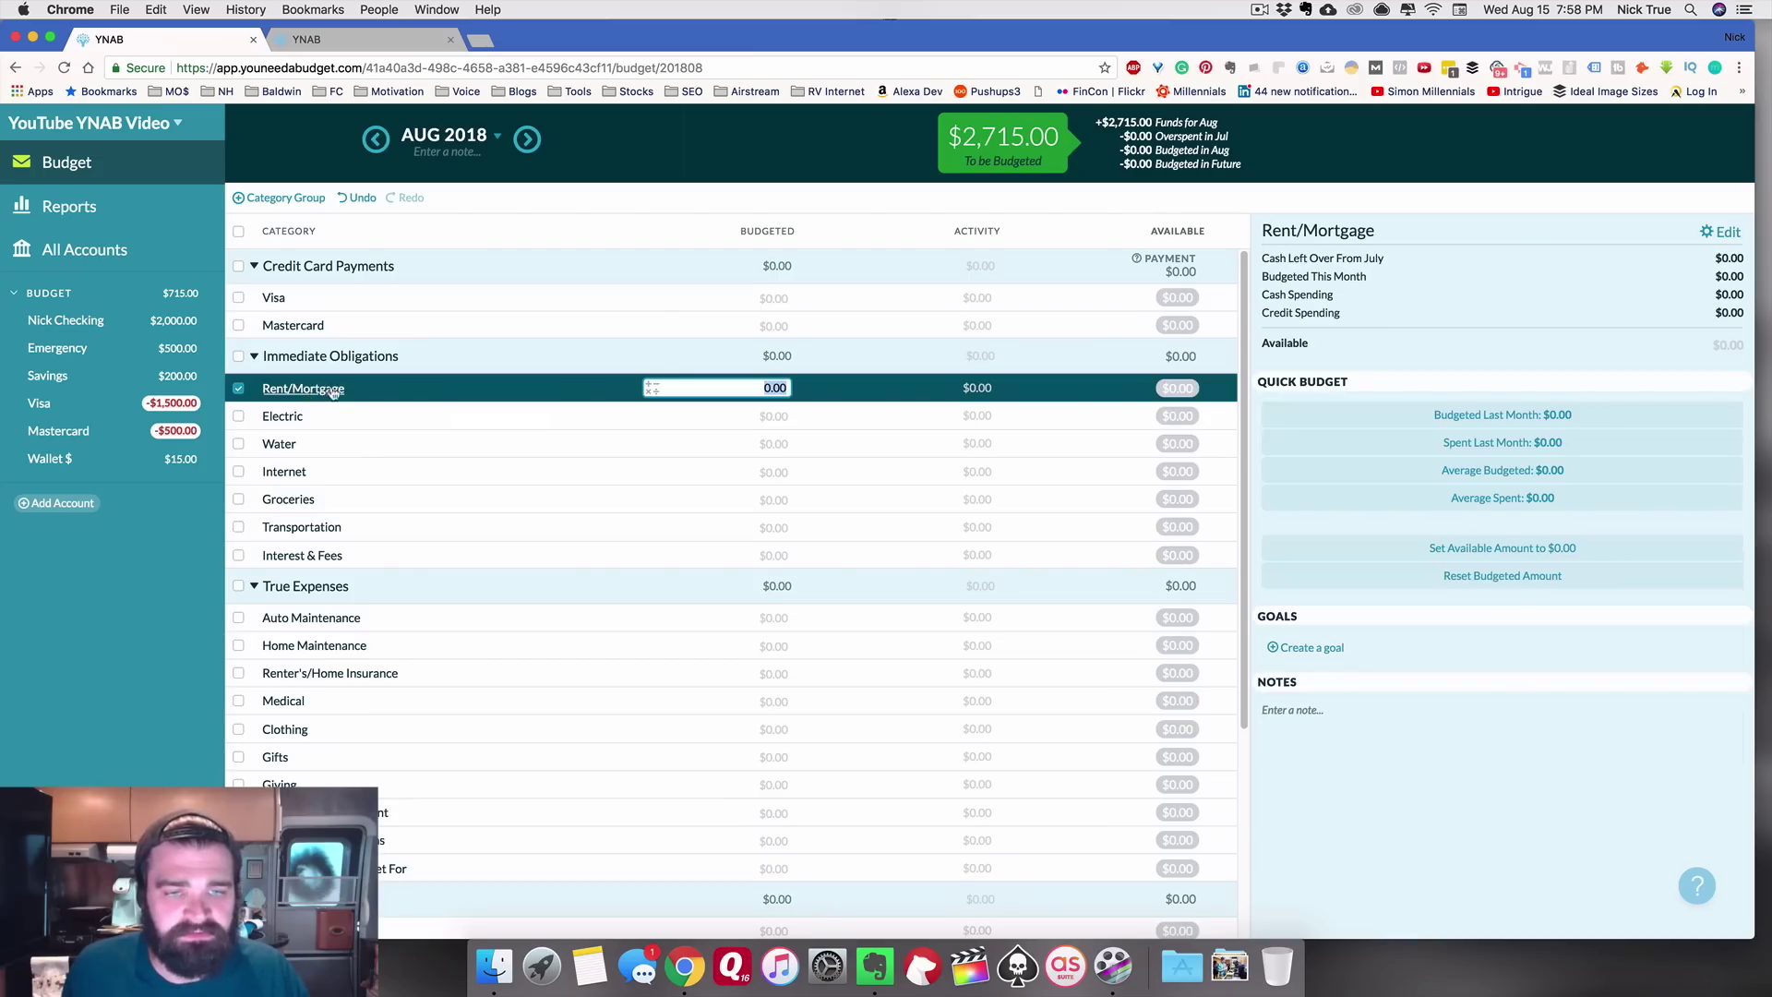
left_click(334, 393)
left_click_drag(282, 438, 116, 445)
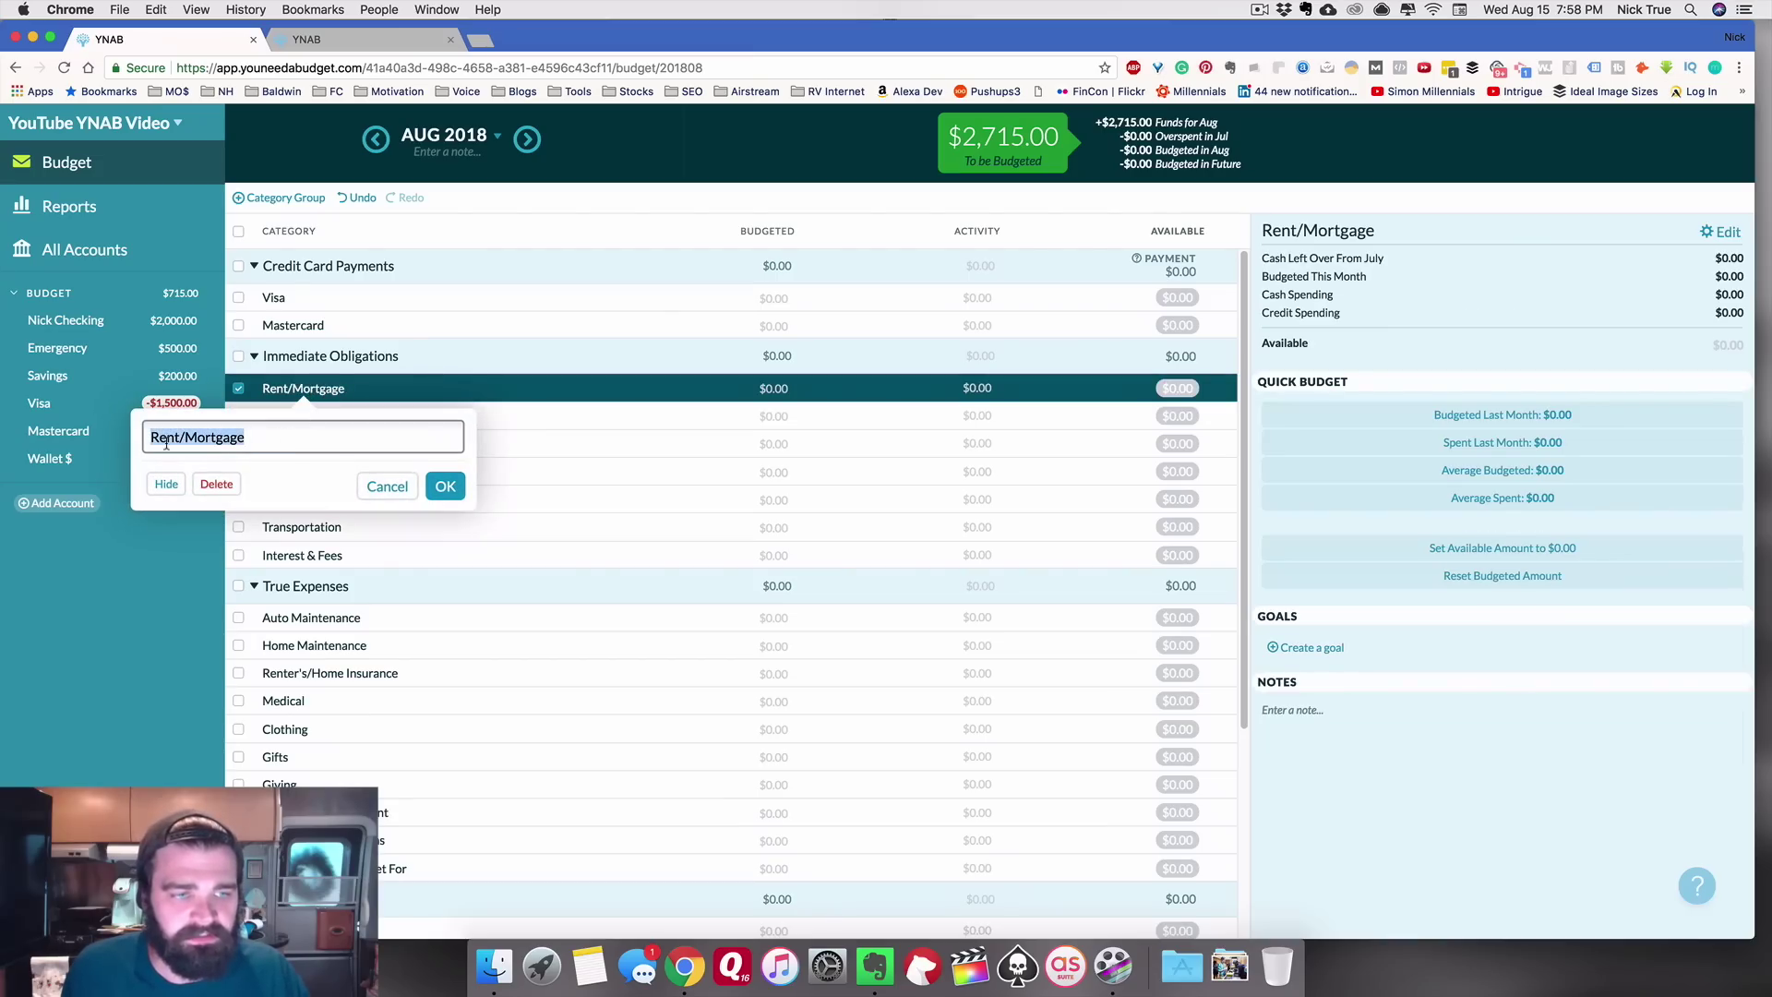
type("asdfasdfads")
left_click(387, 485)
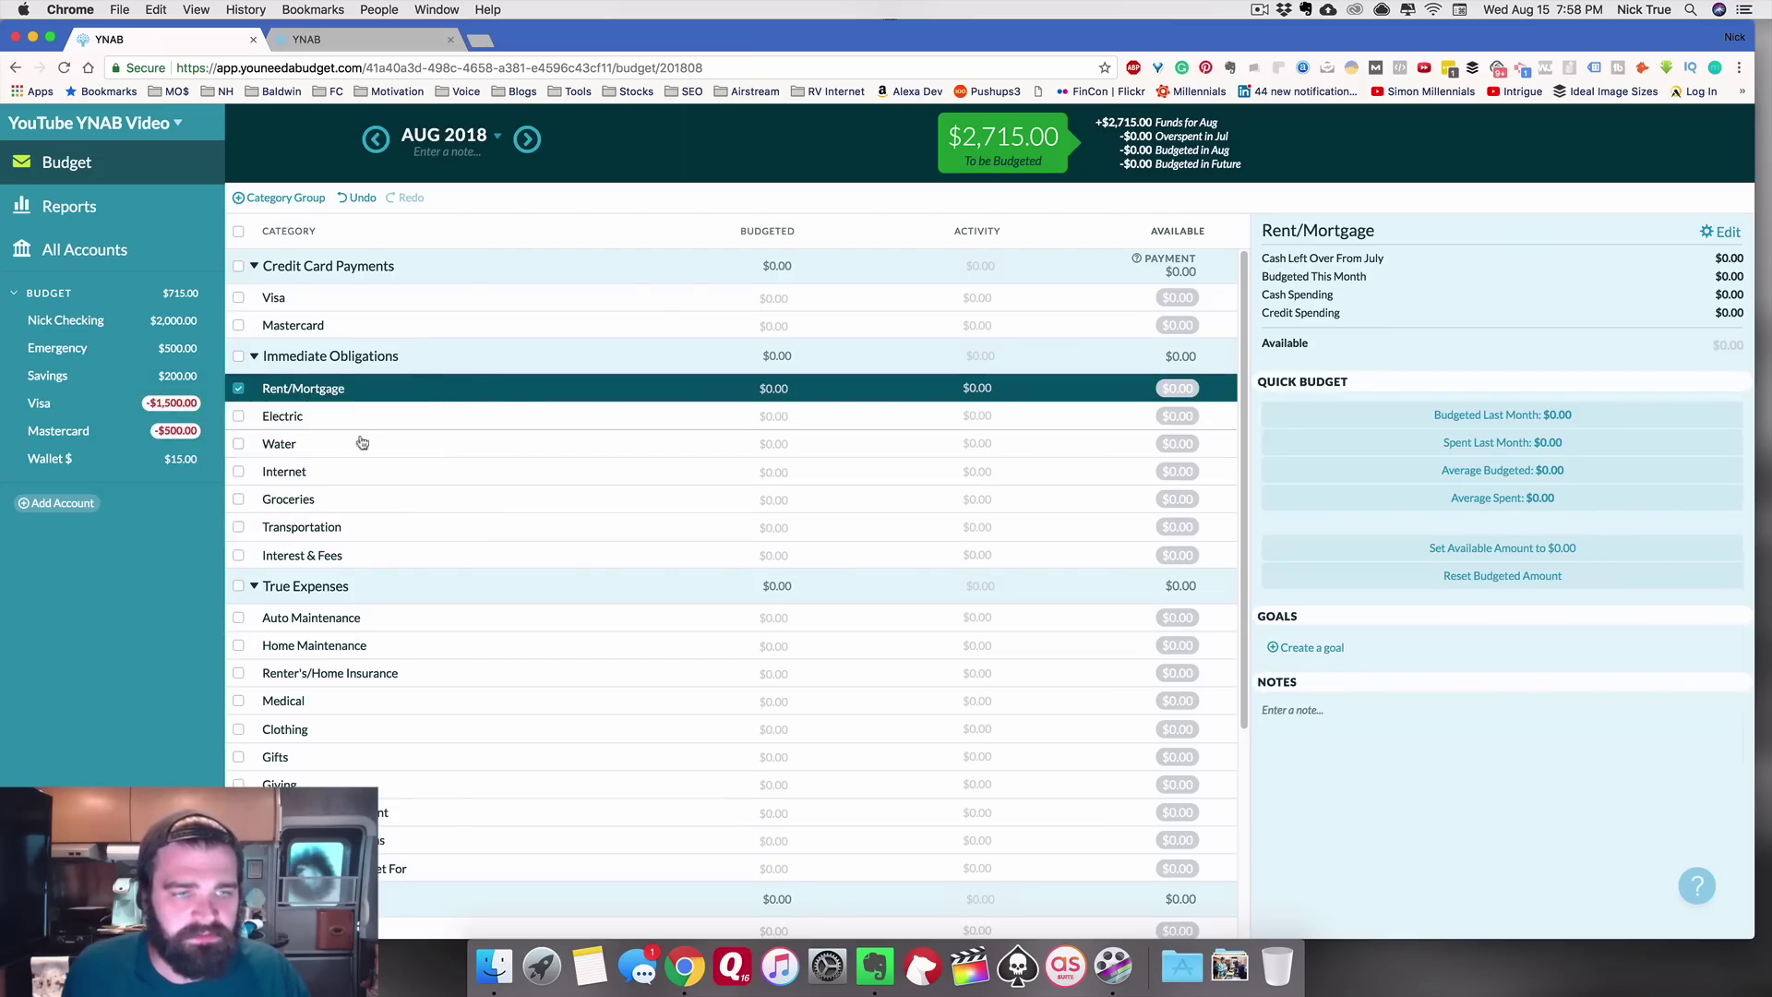
left_click(334, 360)
type("asdf")
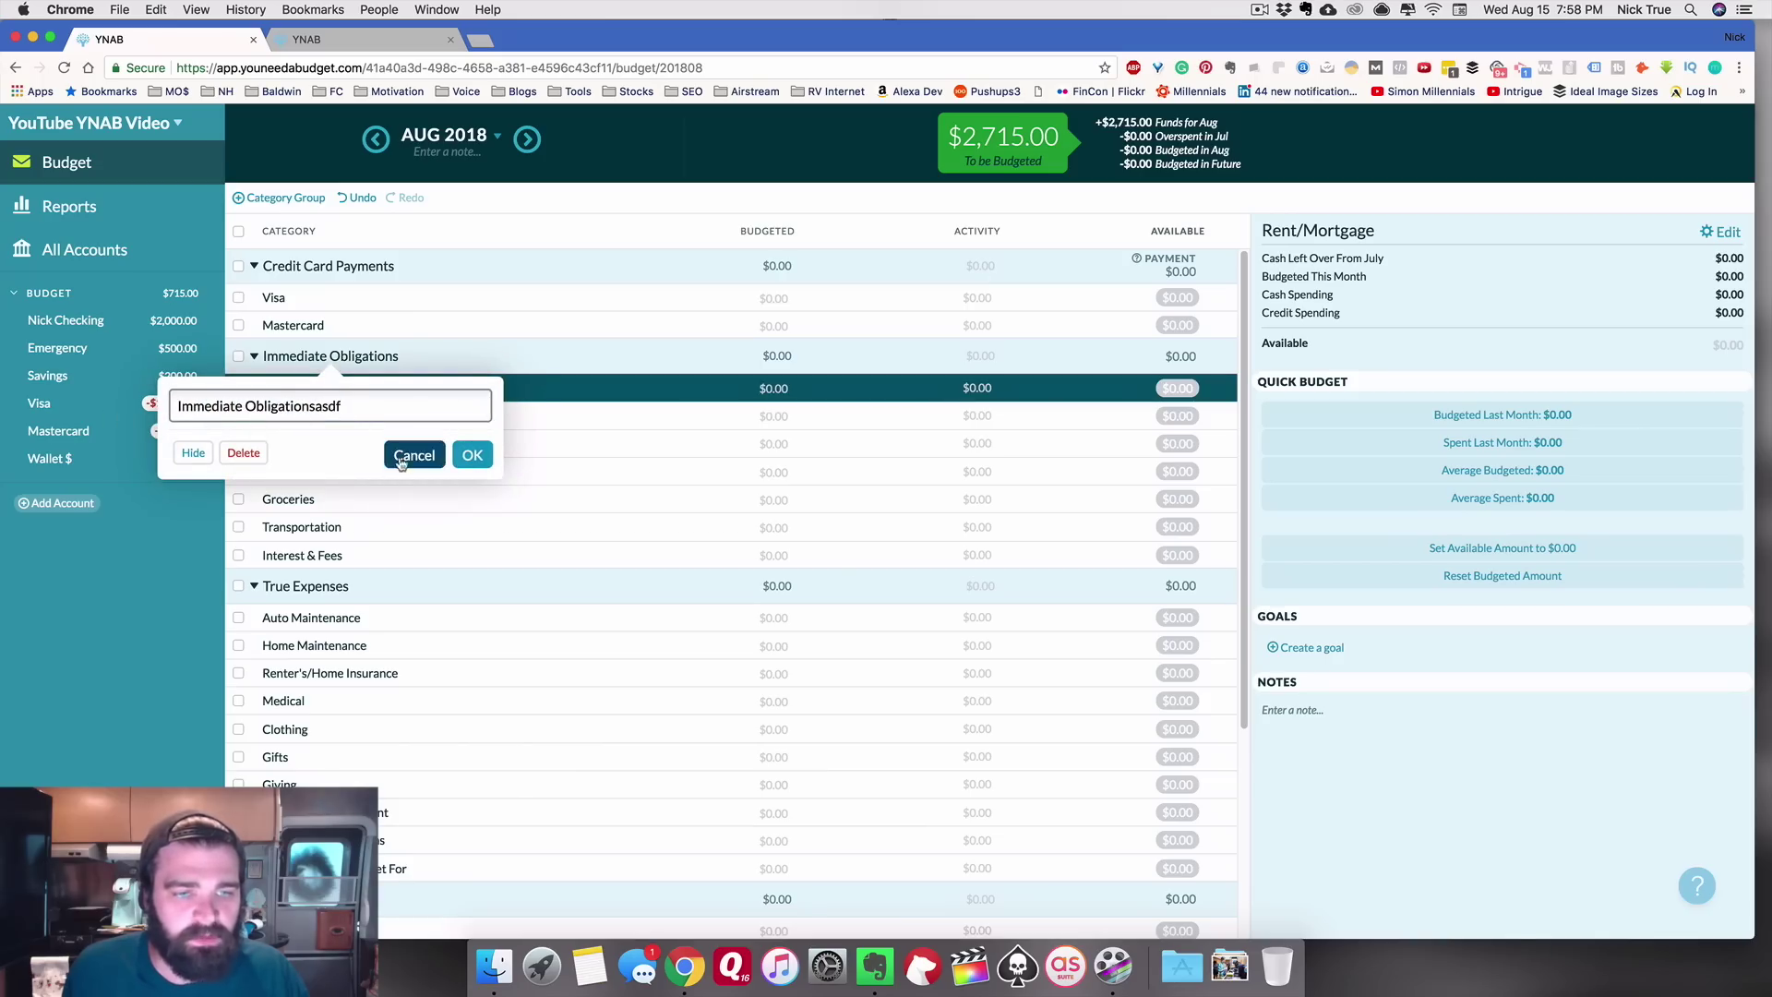
left_click(414, 455)
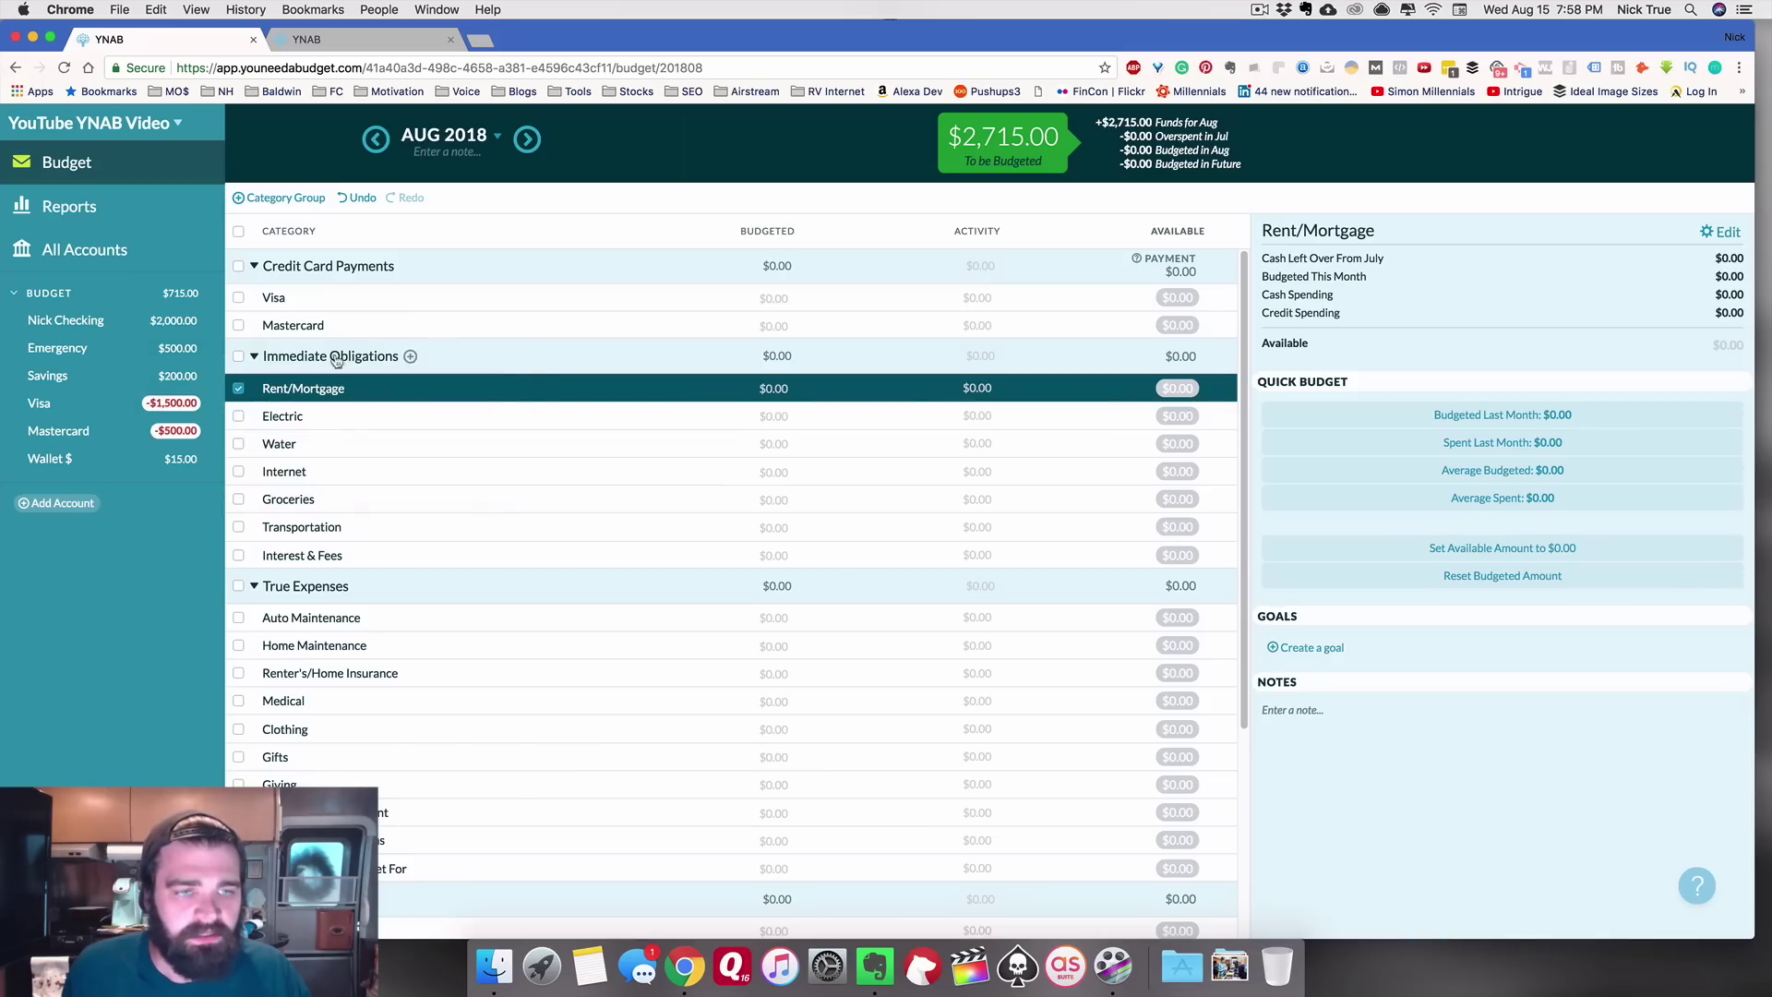
mouse_move(334, 357)
left_mouse_down()
mouse_move(335, 499)
mouse_move(334, 323)
mouse_move(324, 354)
left_mouse_up()
left_click_drag(309, 415, 328, 457)
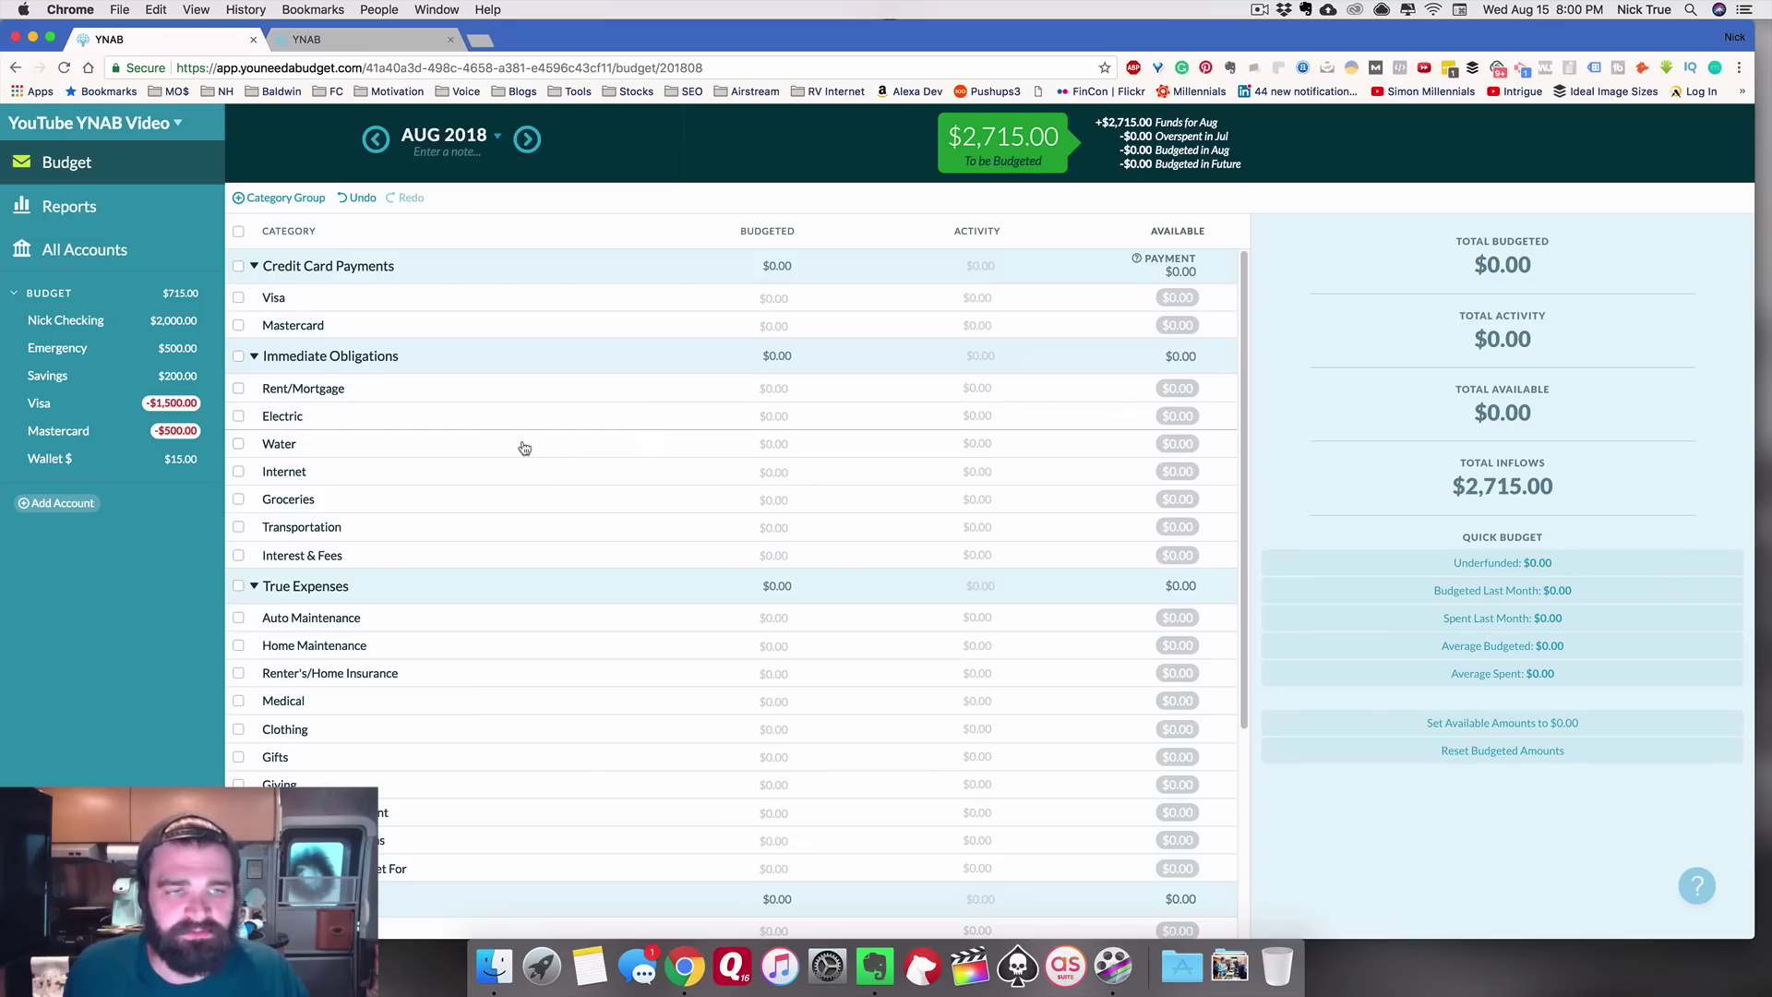
Step: Rename the Immediate Obligations category group to "Fixed Expenses"
left_click(334, 358)
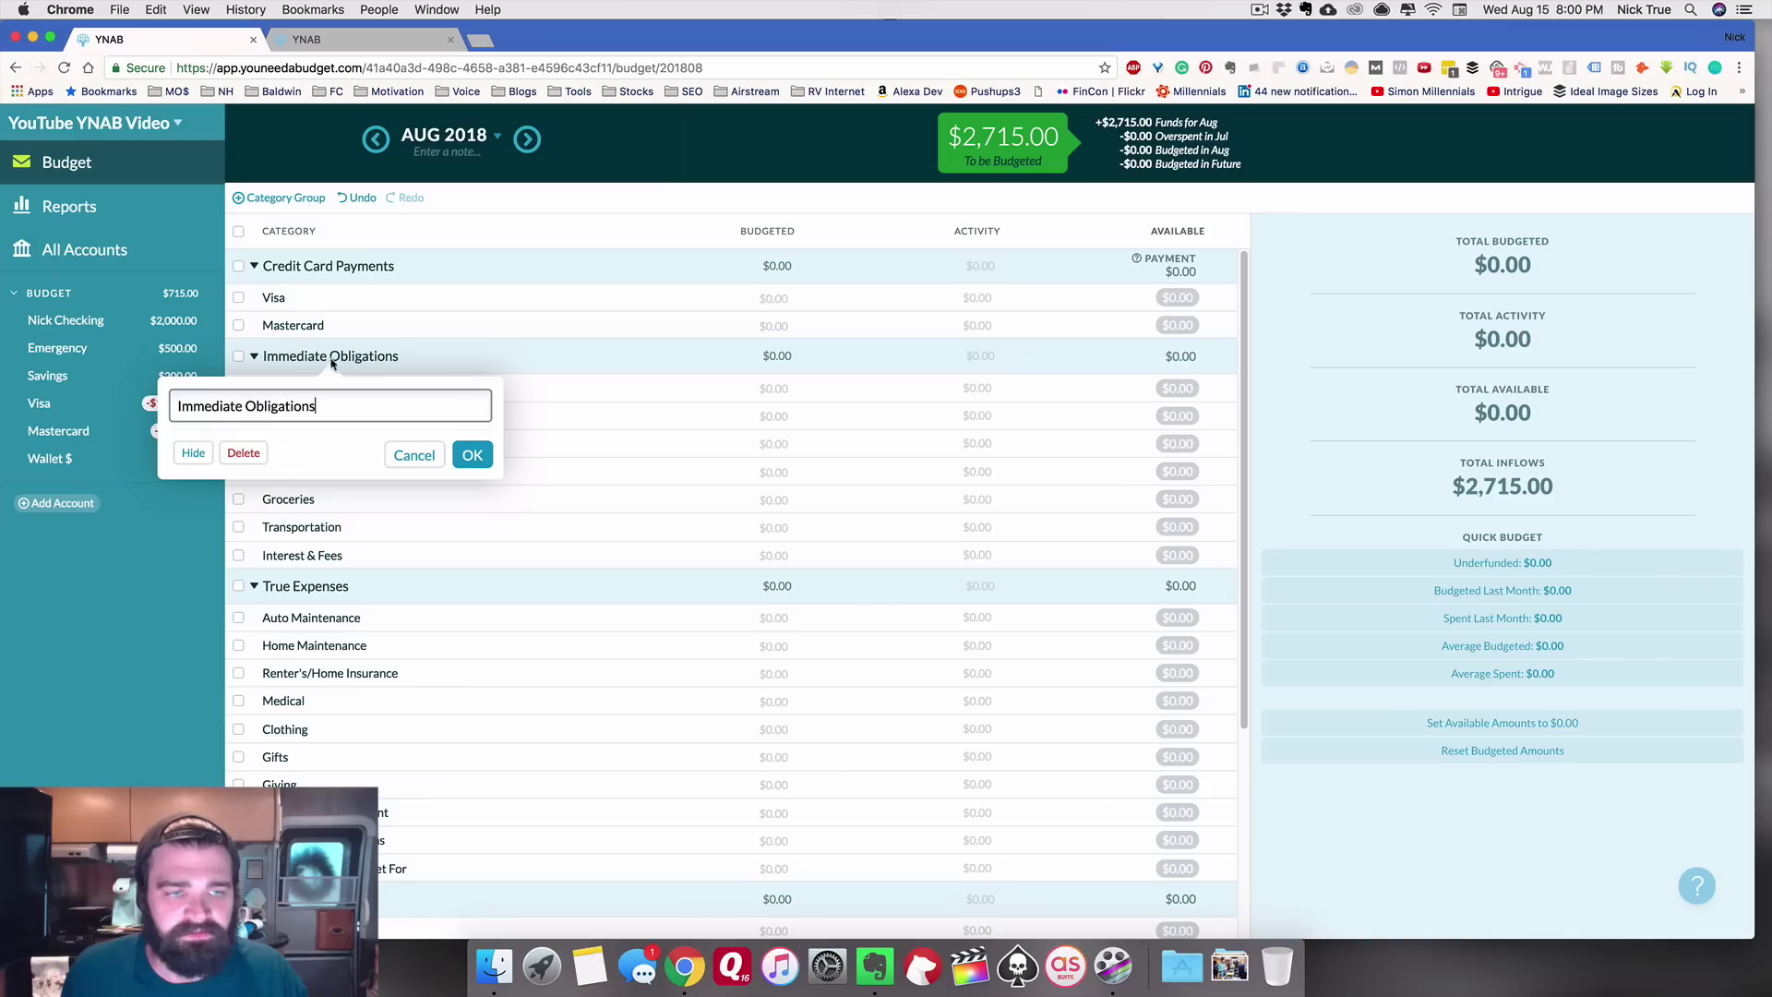
left_click_drag(334, 397, 115, 417)
type("Fixed Expenses")
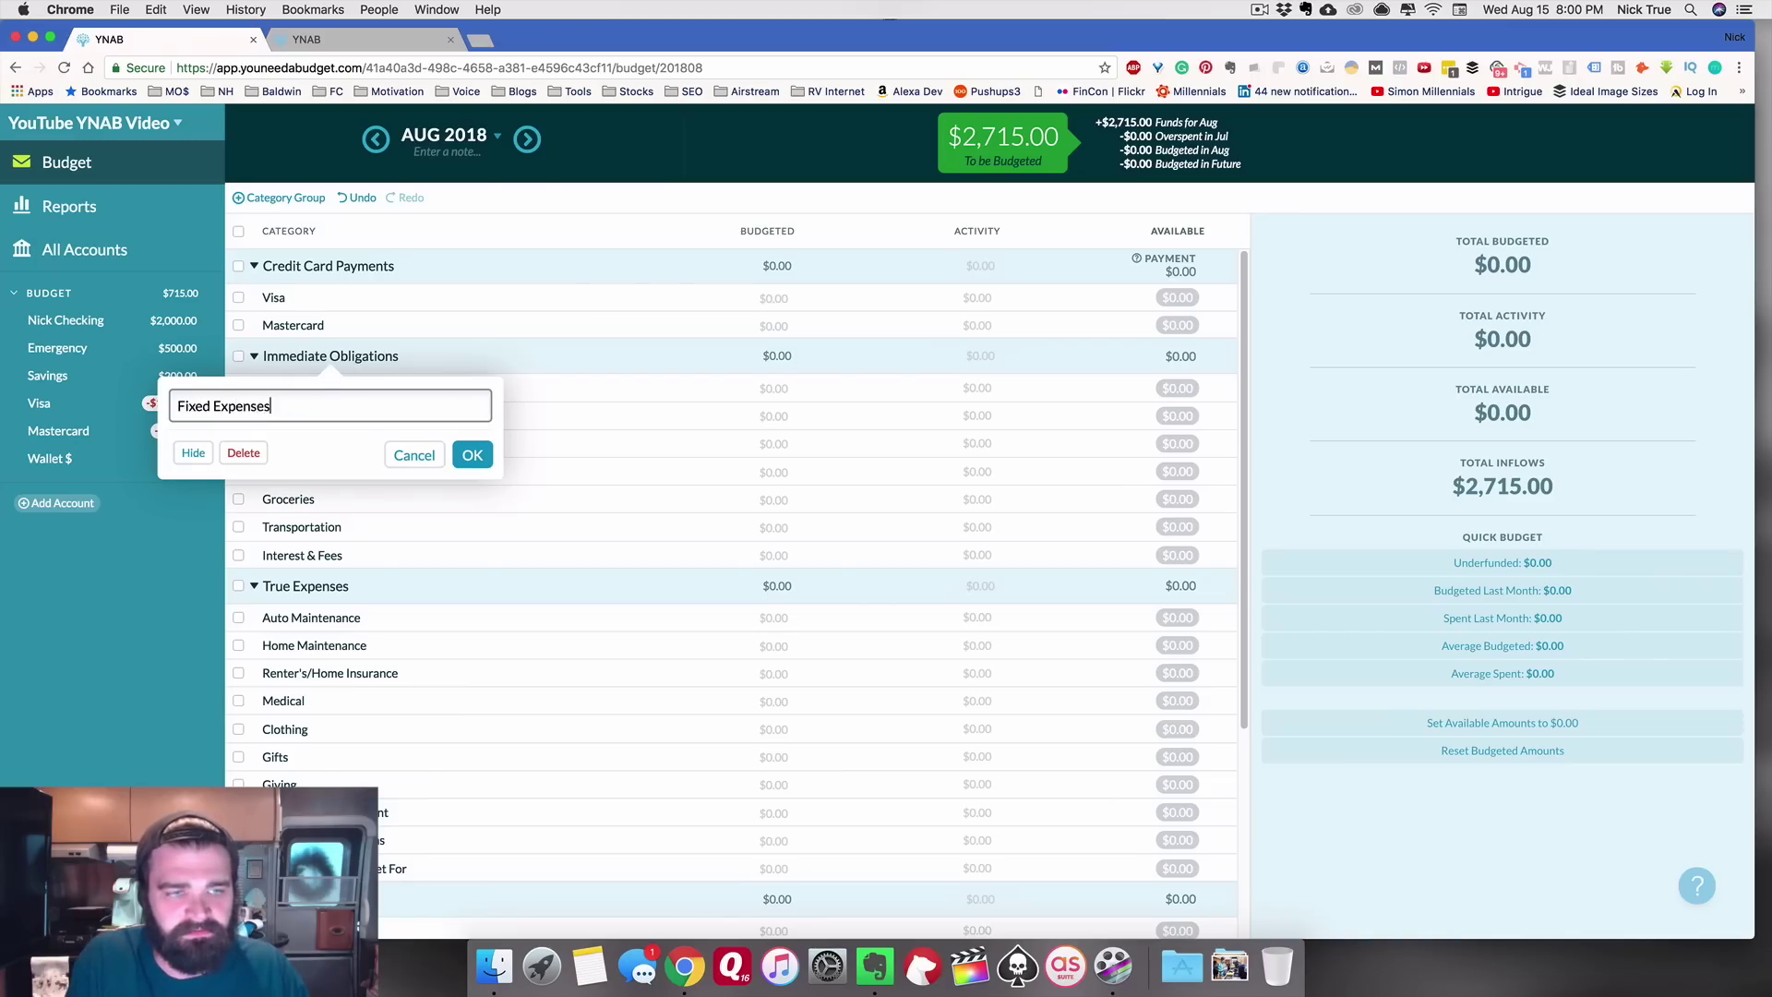
key("Return")
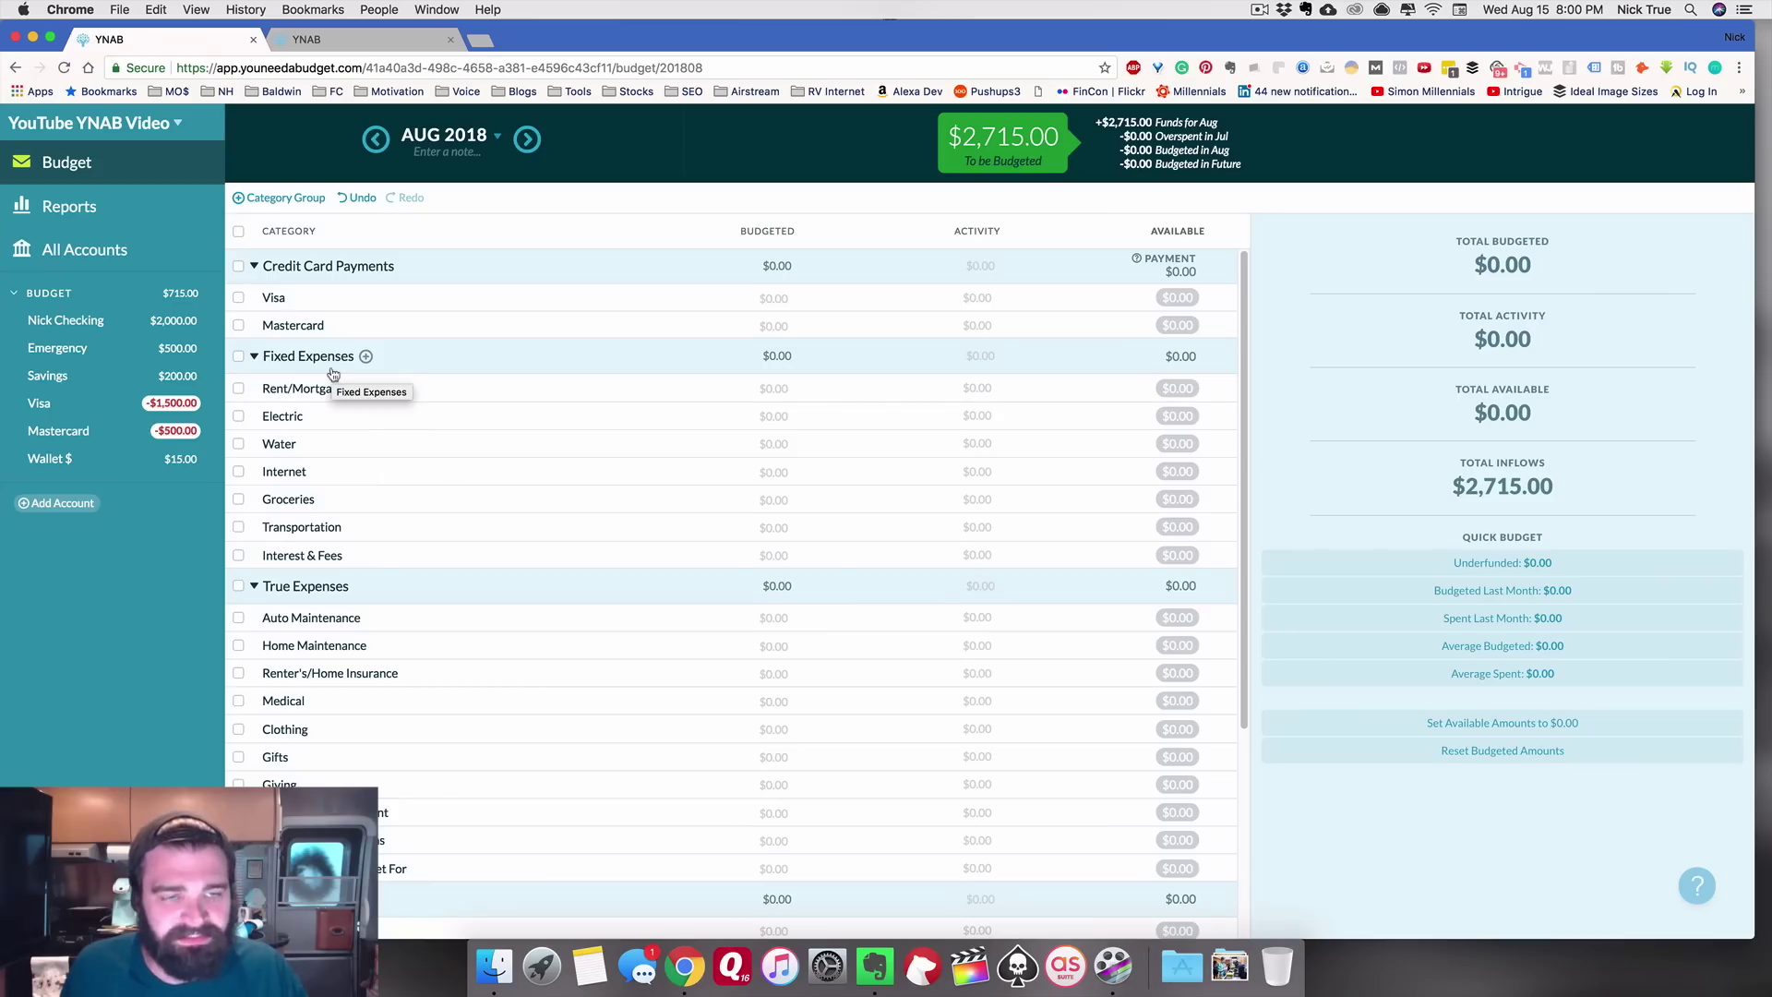
Step: Rename the Rent/Mortgage category under Fixed Expenses to "Airstream Payment"
left_click(330, 391)
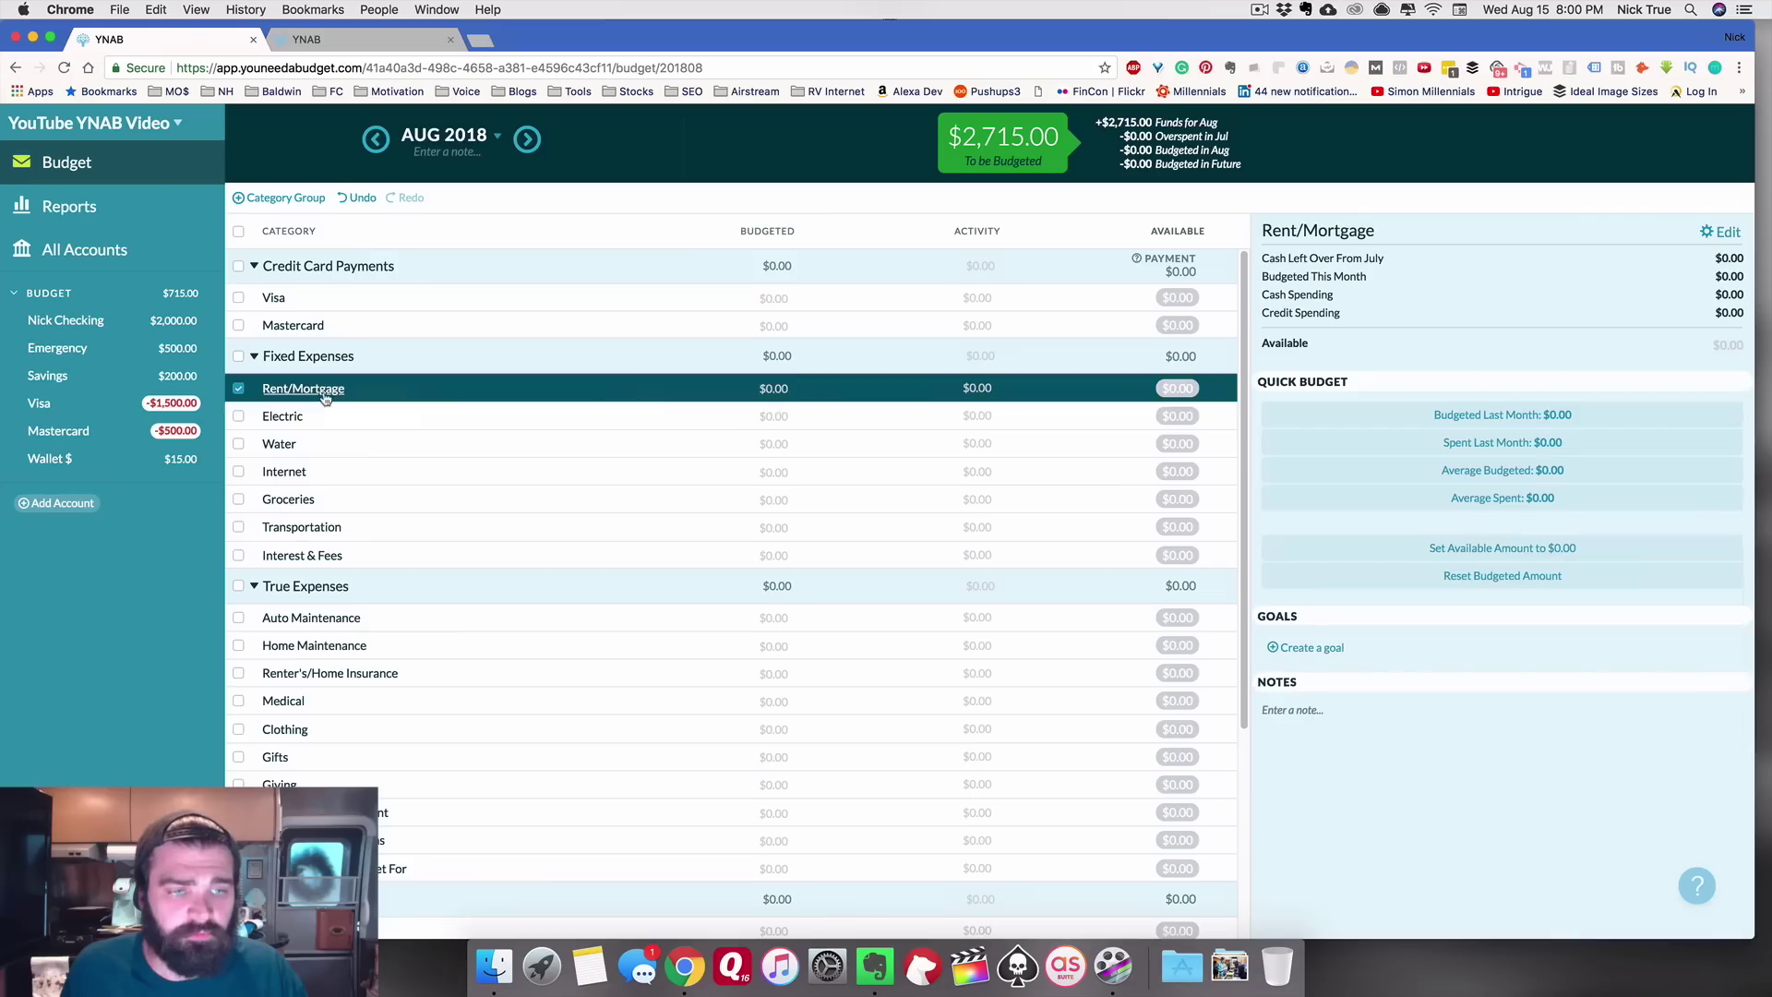
left_click(327, 395)
left_click_drag(308, 432, 125, 443)
key("BackSpace")
type("Airstrea")
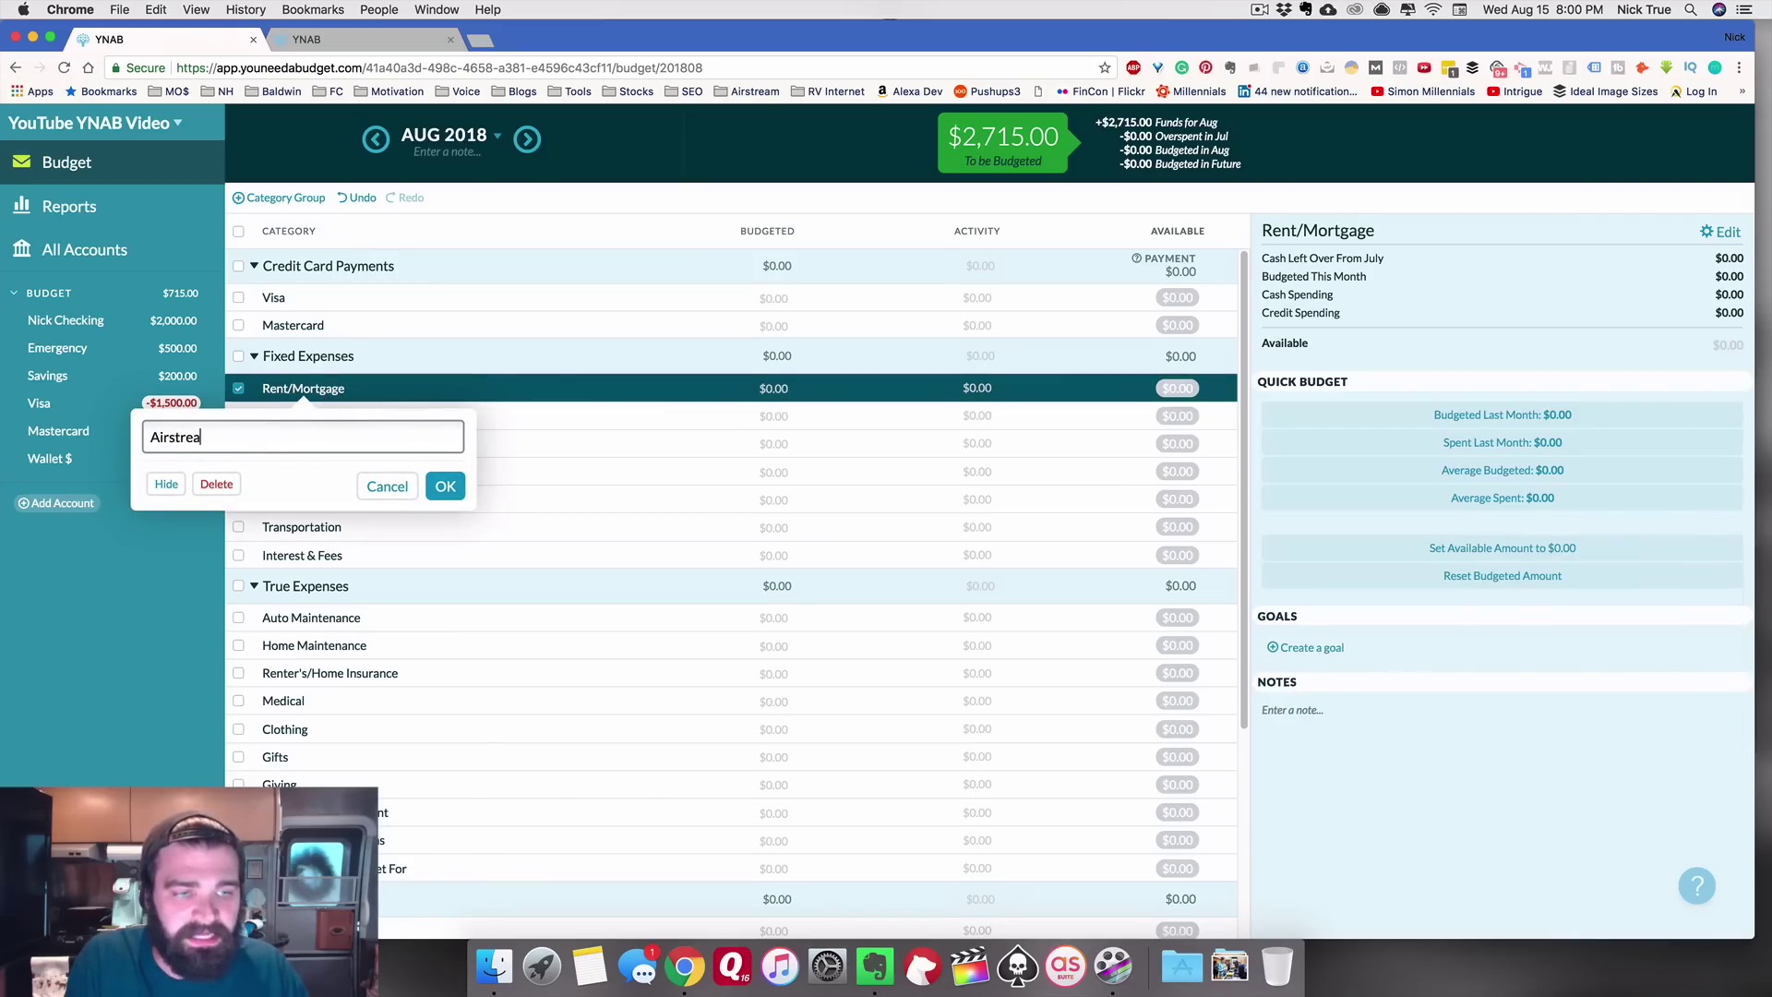
type("m Payem")
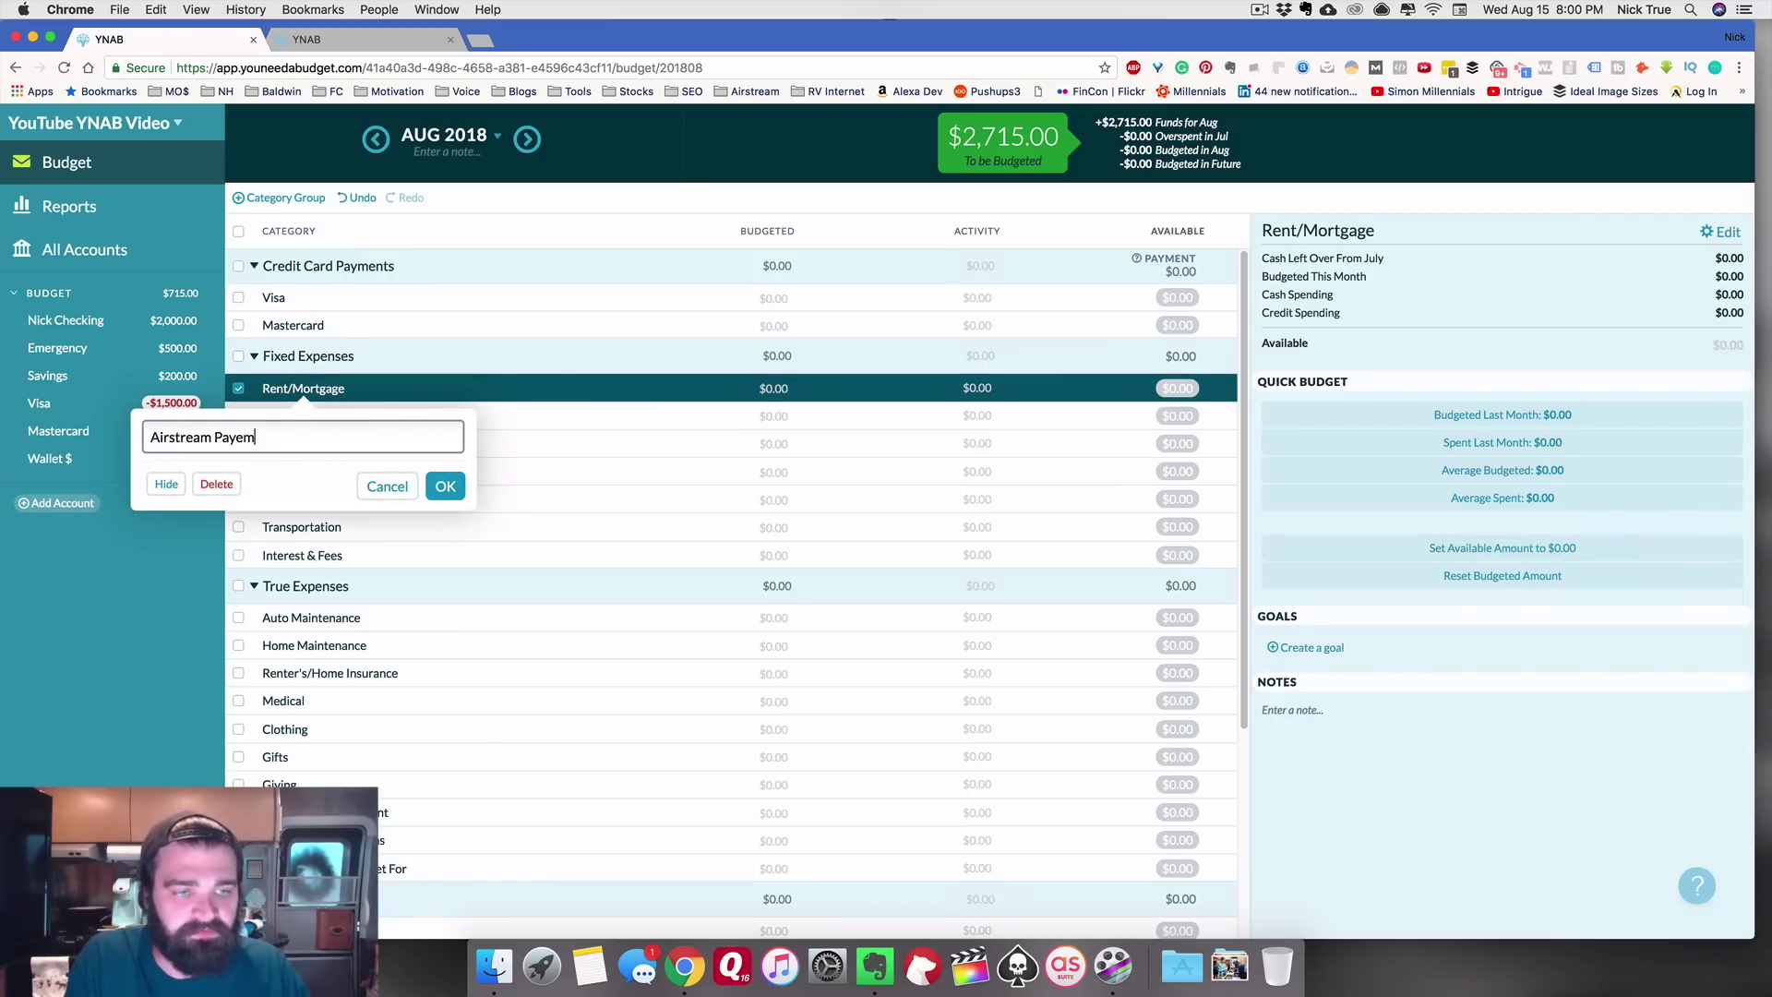
key("Return")
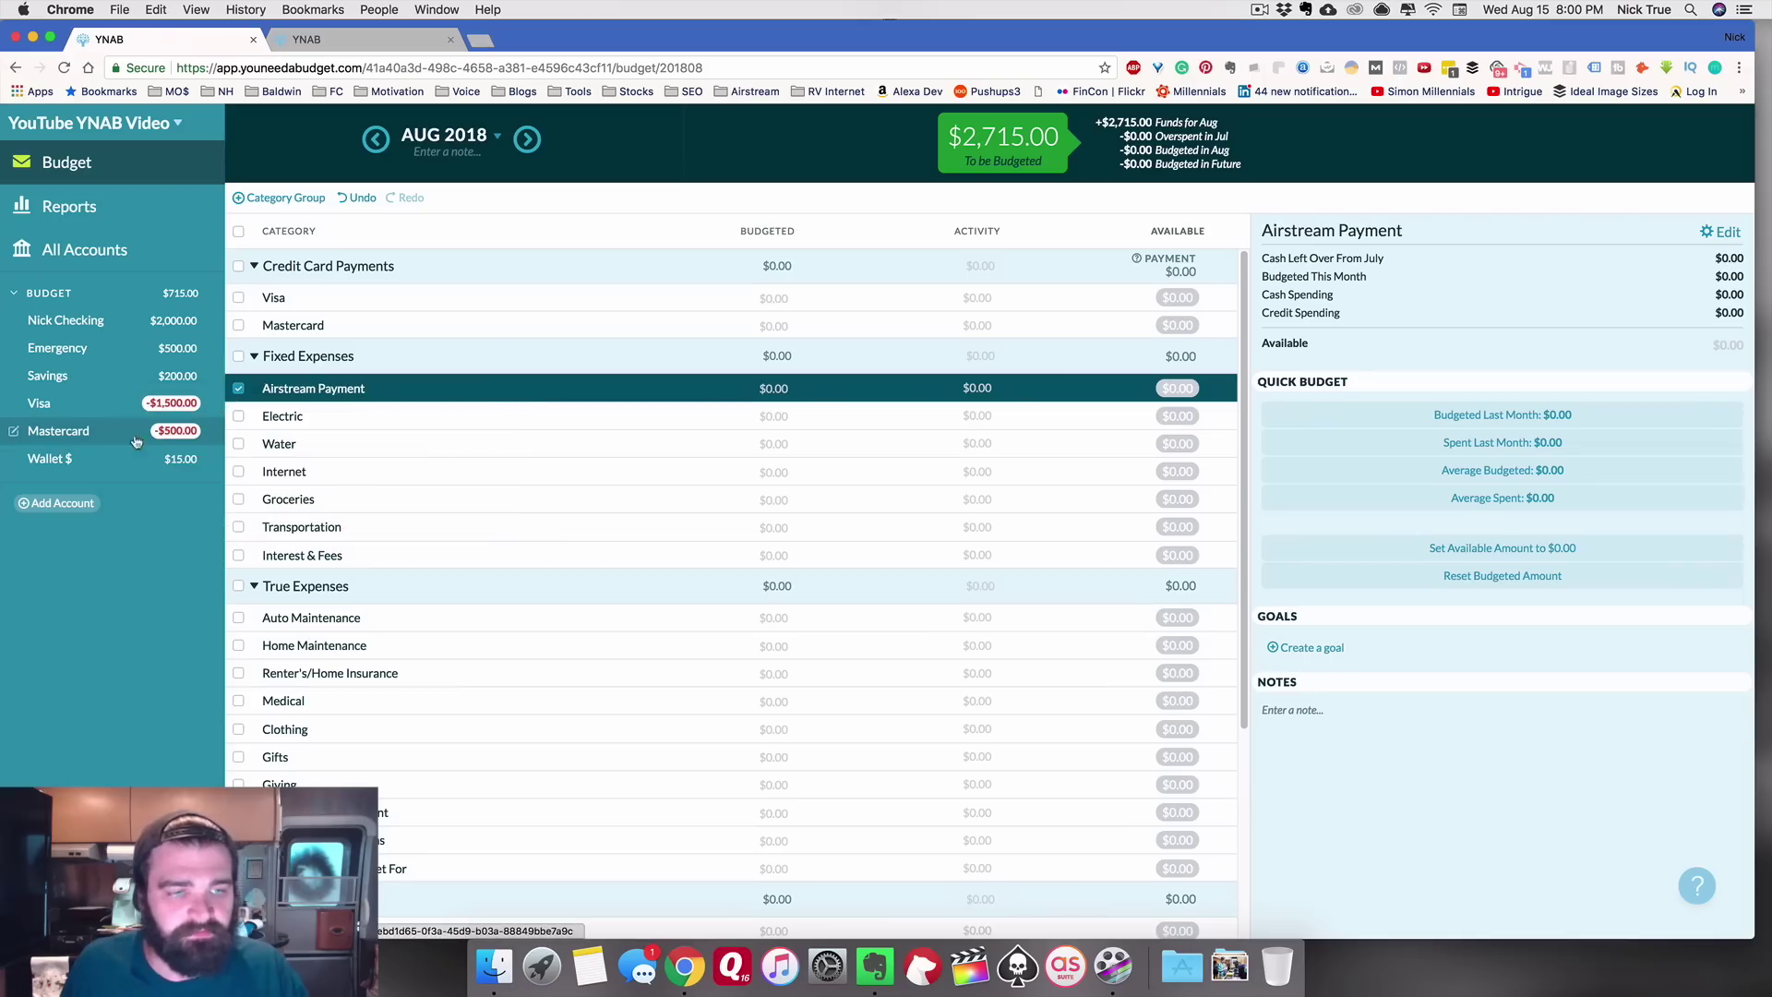
Step: Add a new category named "Campground Fees" to the Fixed Expenses group
left_click(364, 359)
type("Campground Fees")
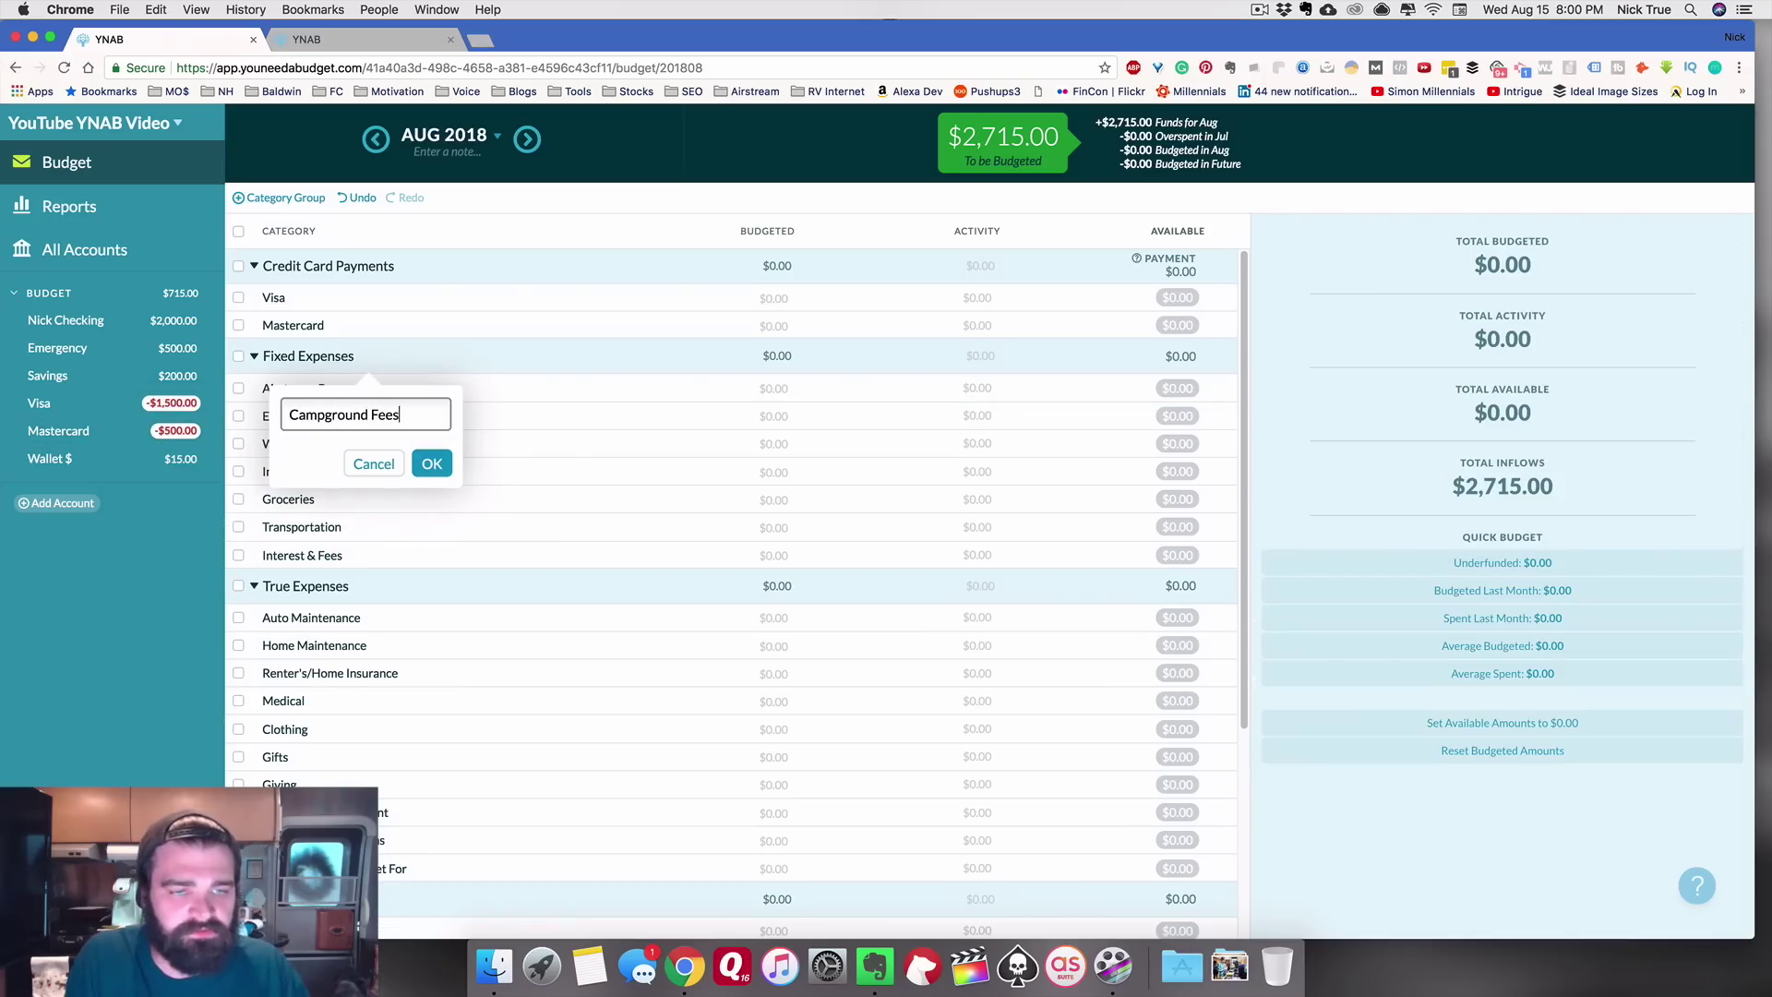
key("Return")
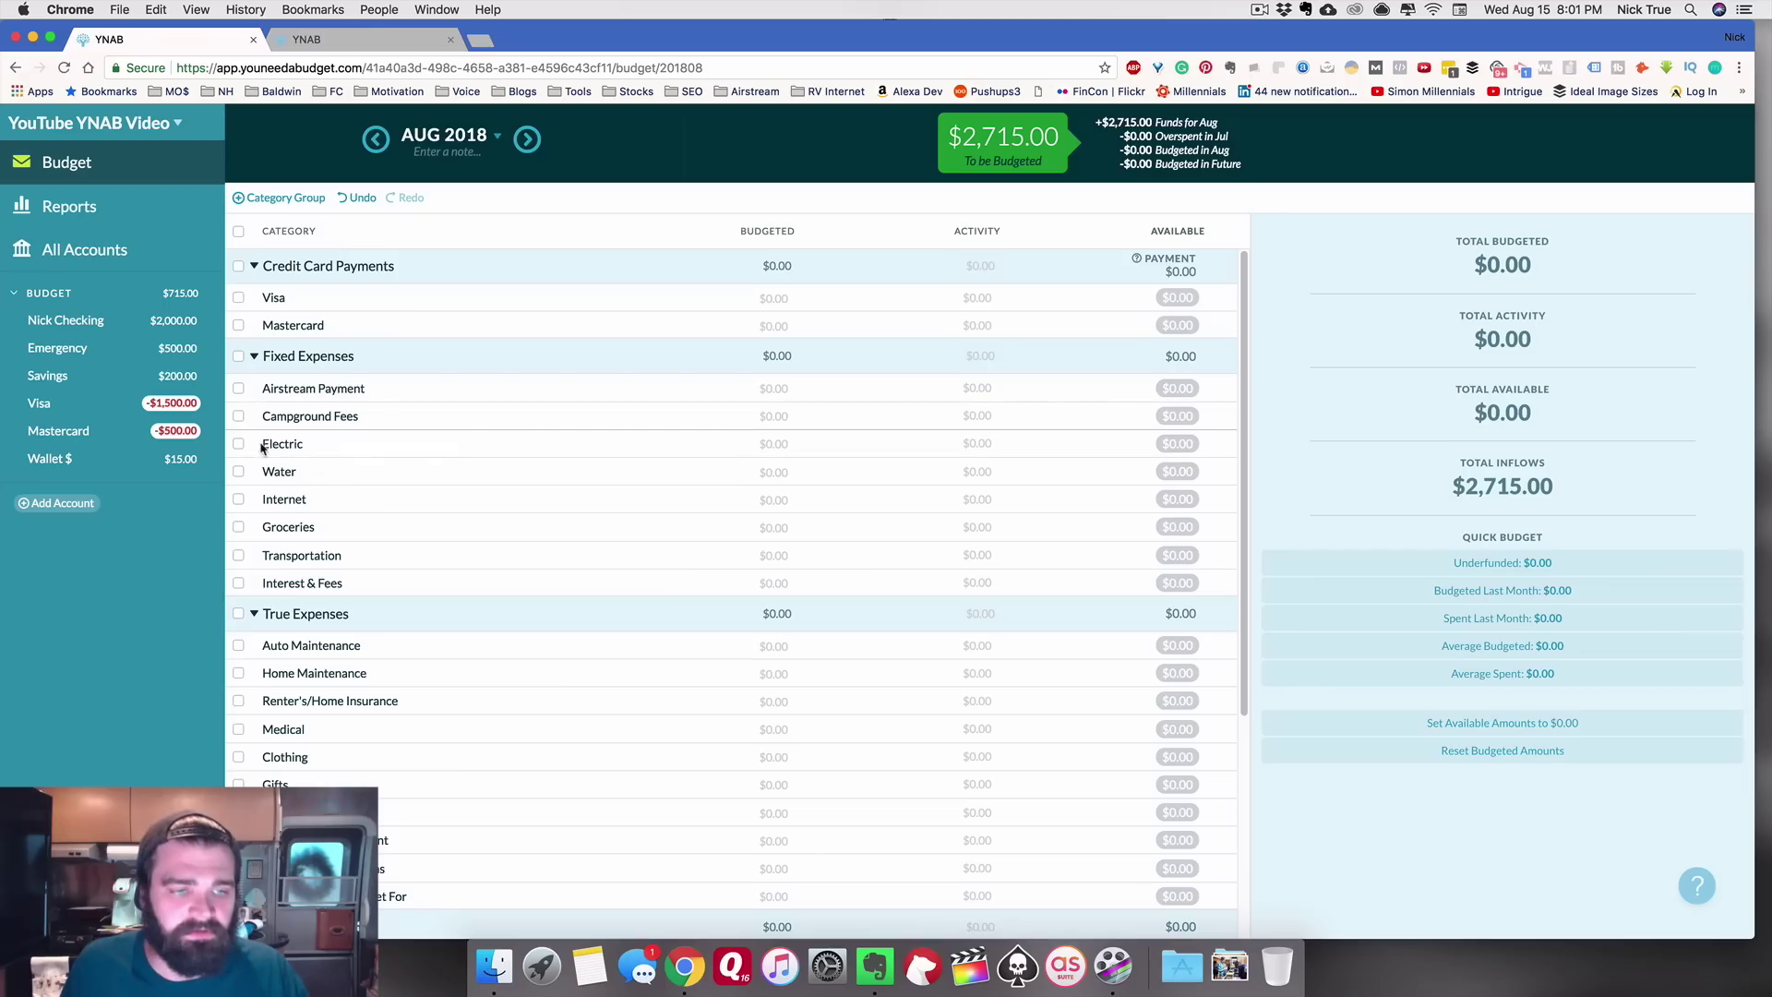
Step: Delete the Electric and Water categories from the Fixed Expenses group
left_click(238, 444)
left_click(238, 471)
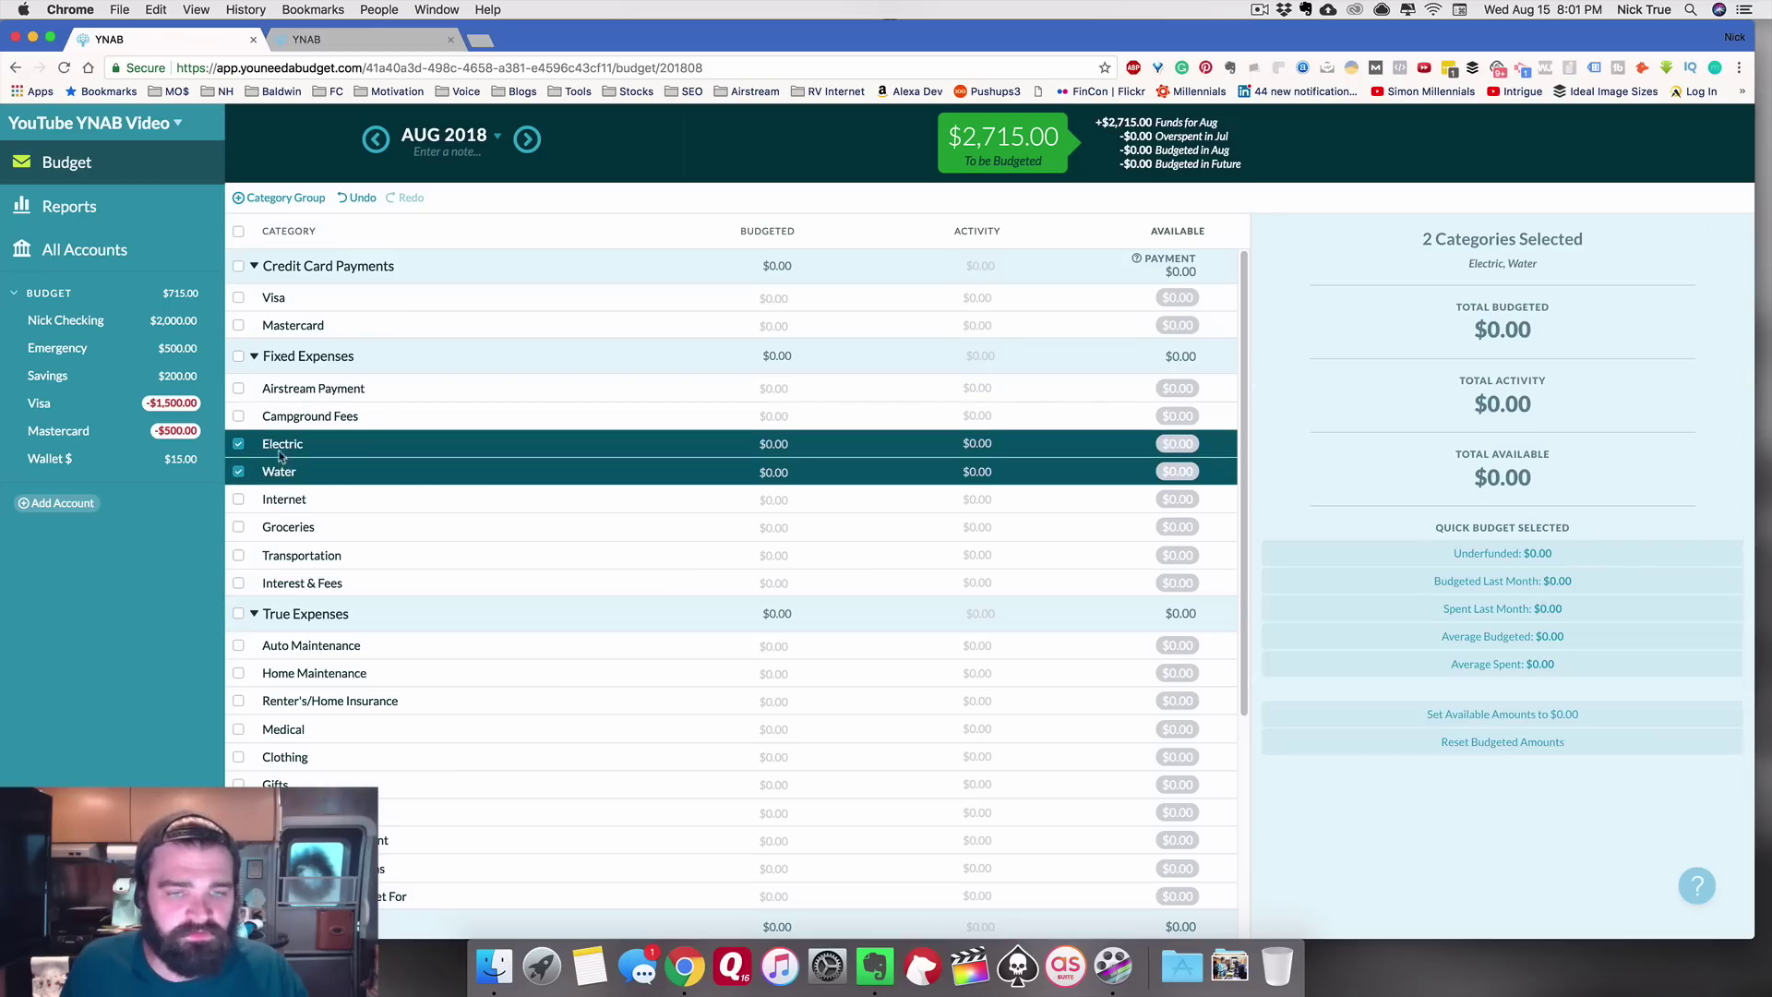
left_click(281, 445)
left_click(194, 539)
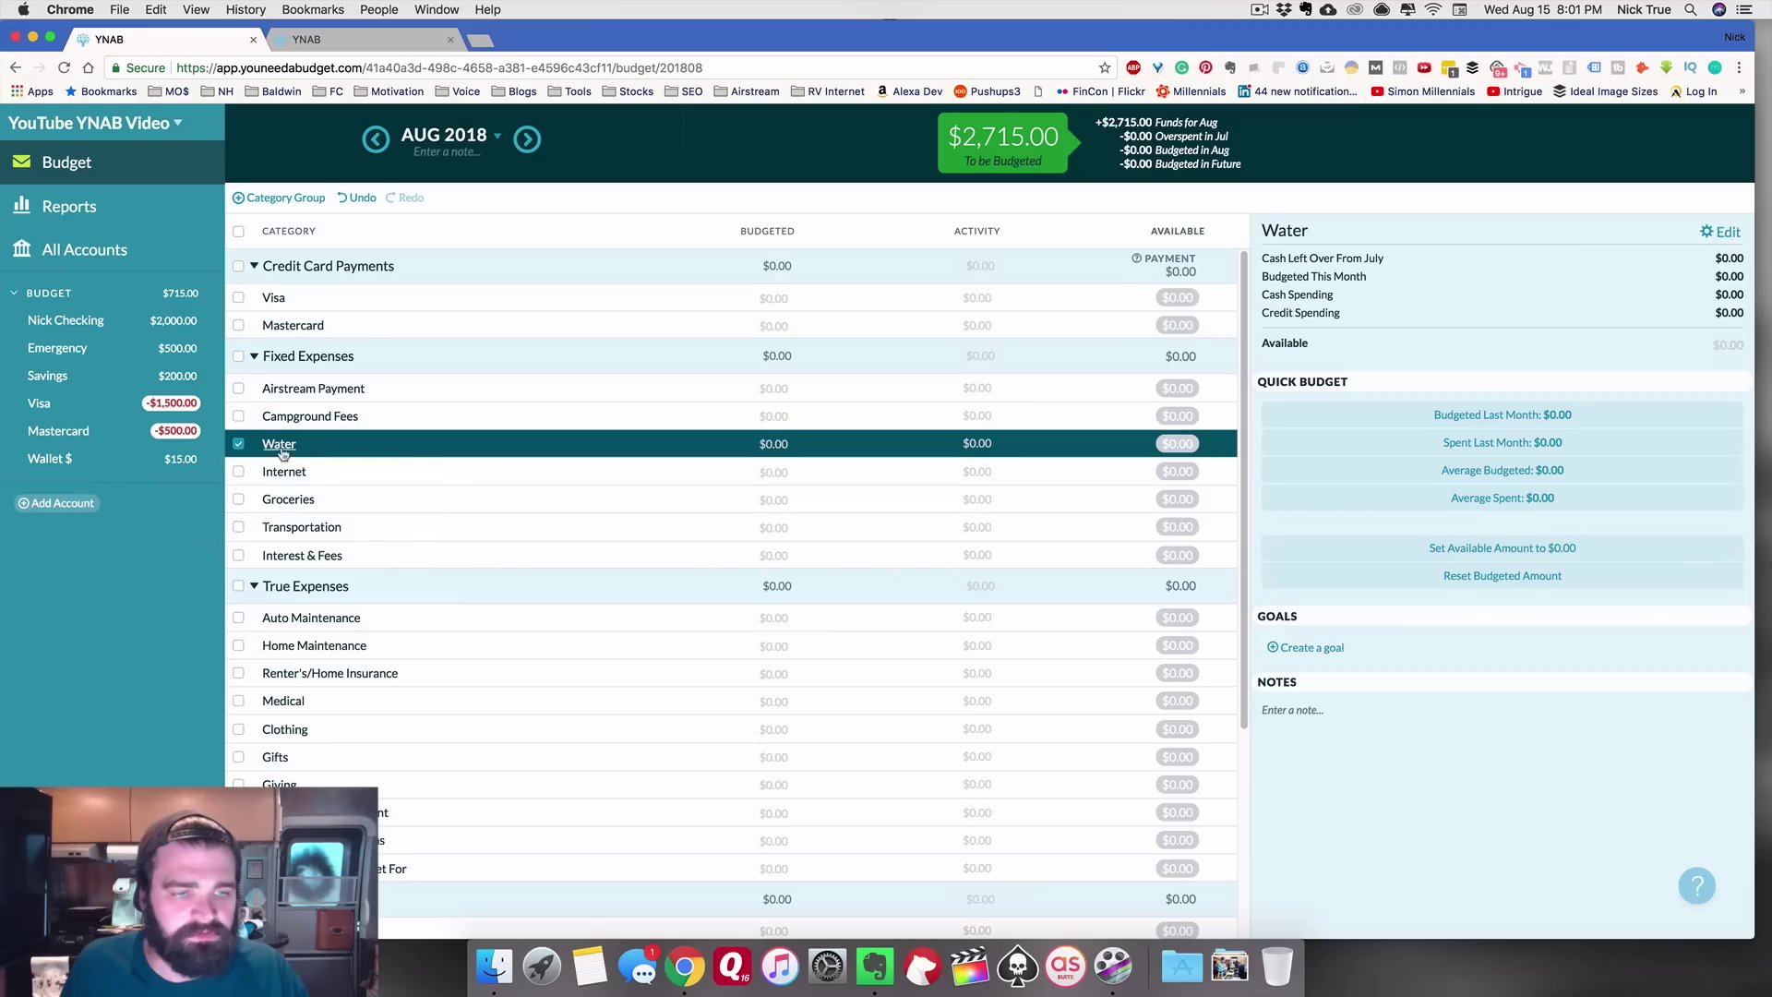
left_click(278, 444)
left_click(191, 539)
Step: Rename the Internet category under Fixed Expenses to "Phone and Internet"
left_click(292, 445)
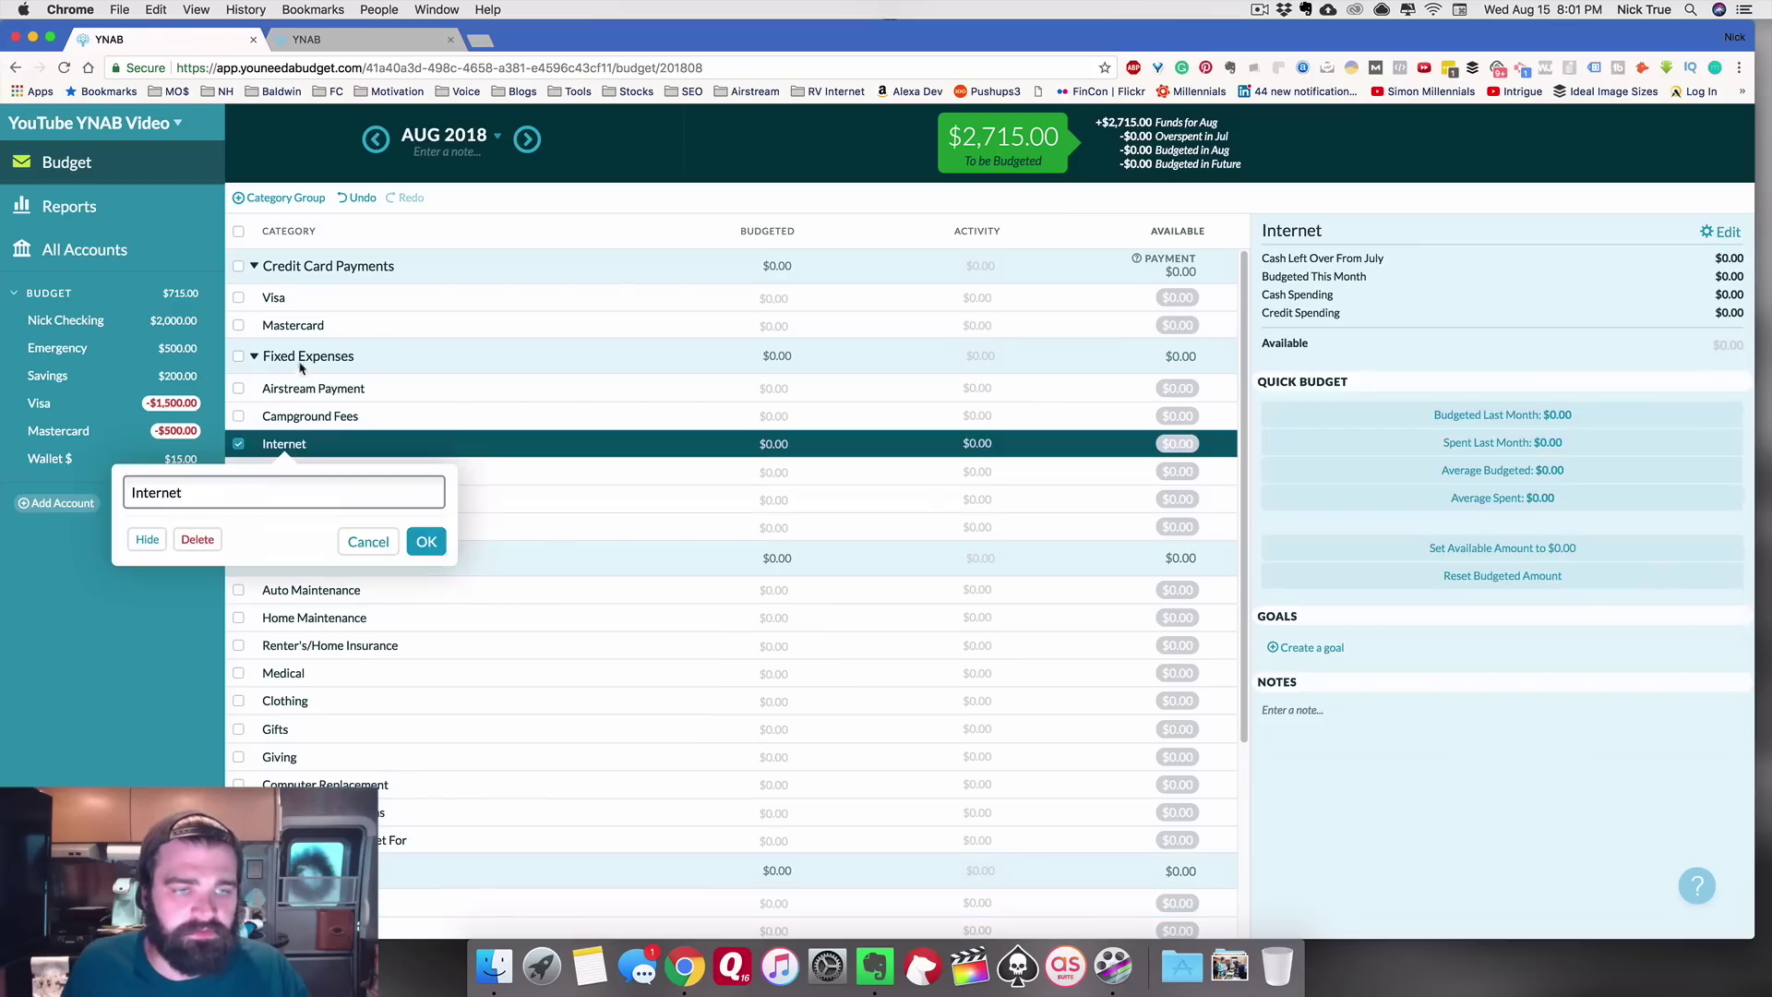
double_click(237, 497)
type("Phone and INte")
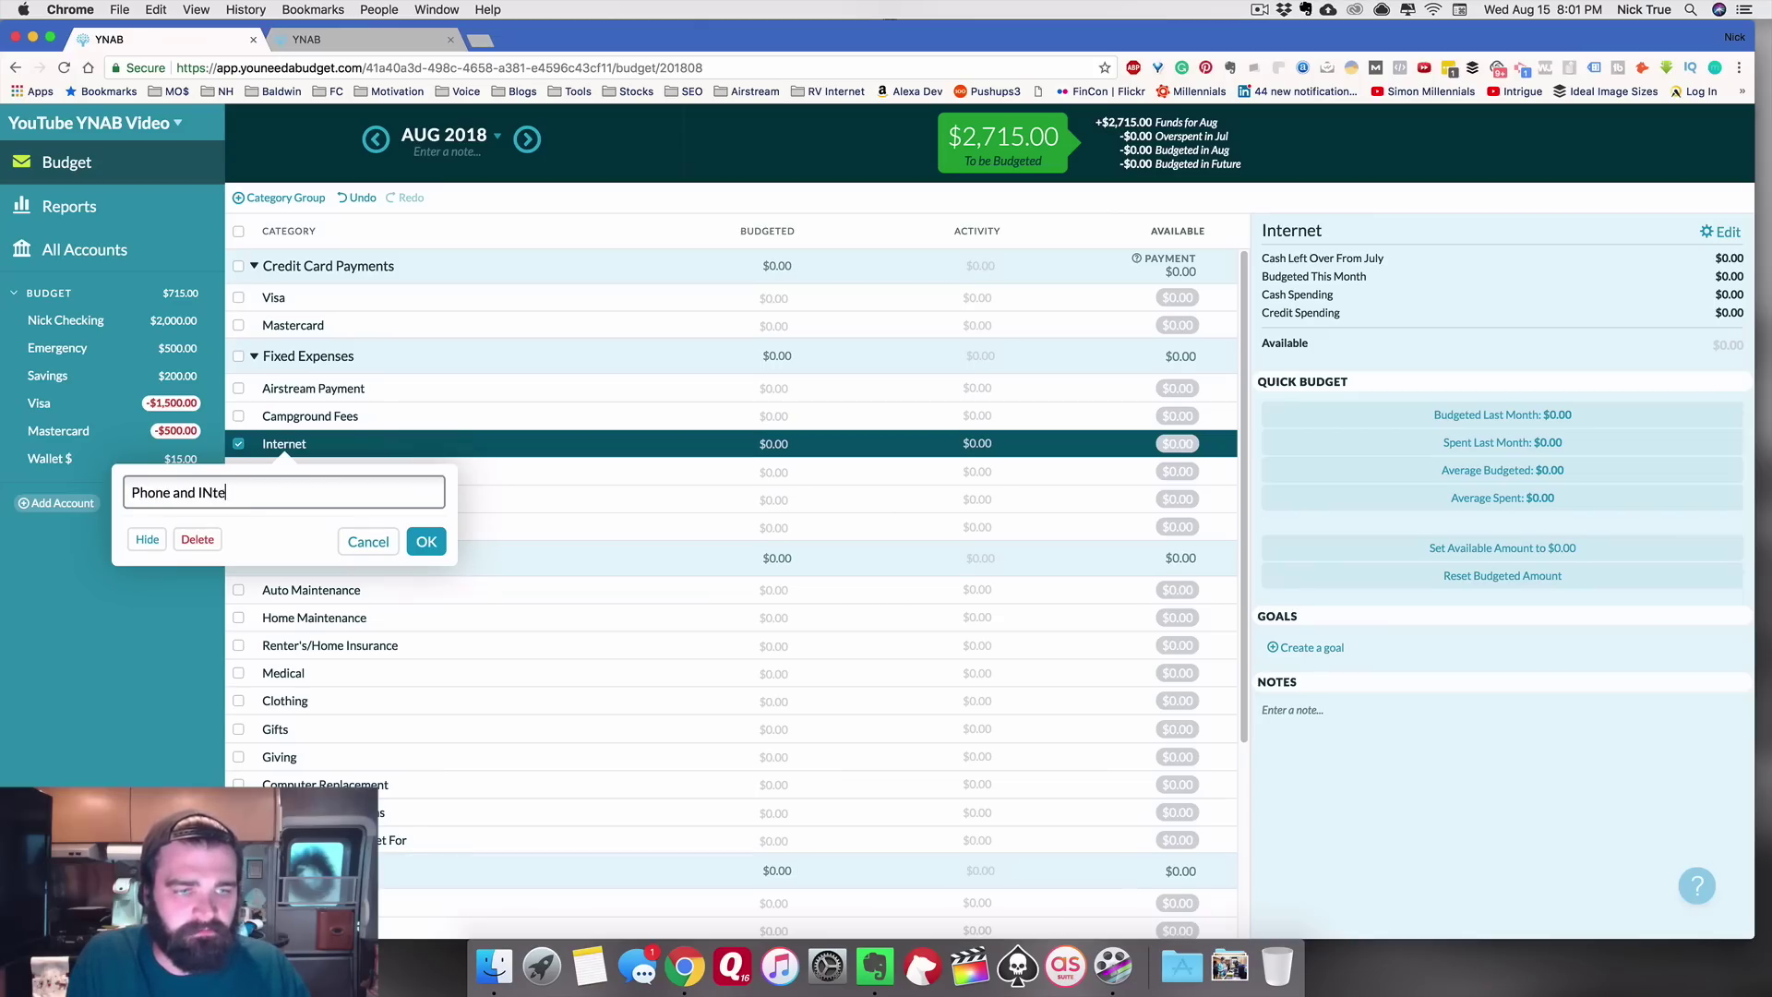
type("rnet")
key("Return")
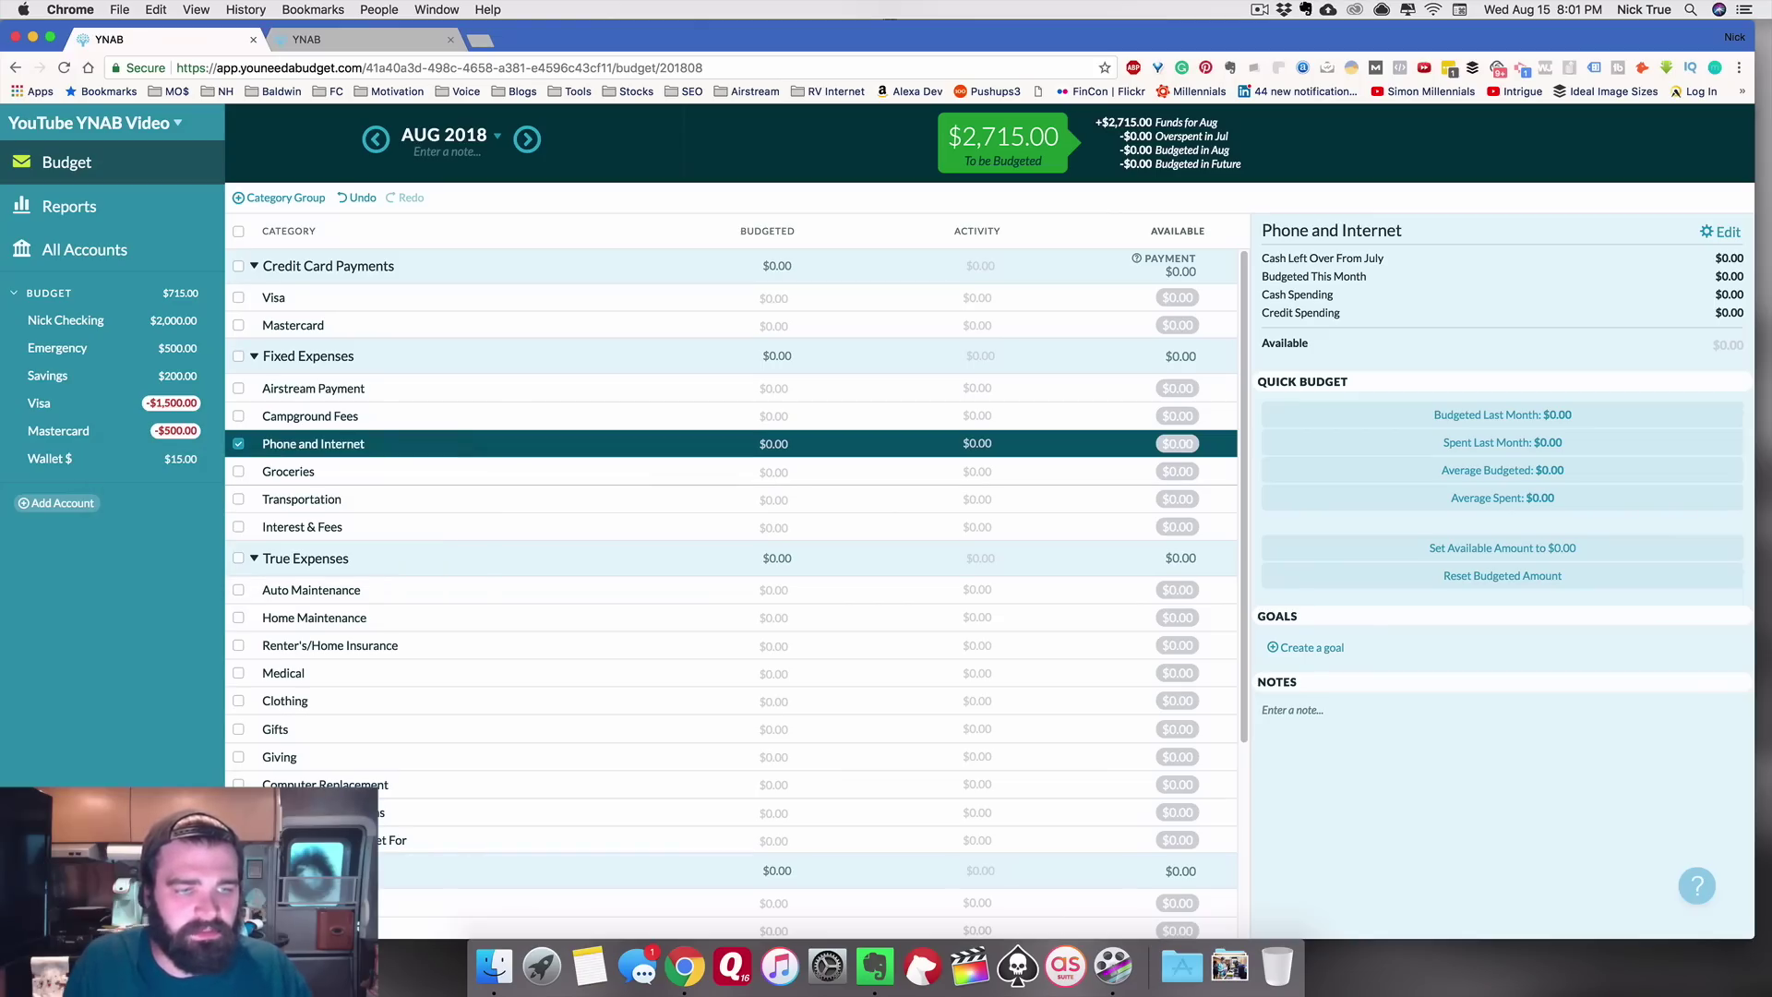
Step: Rename the Transportation category under Fixed Expenses to "Car Insurance"
left_click(312, 502)
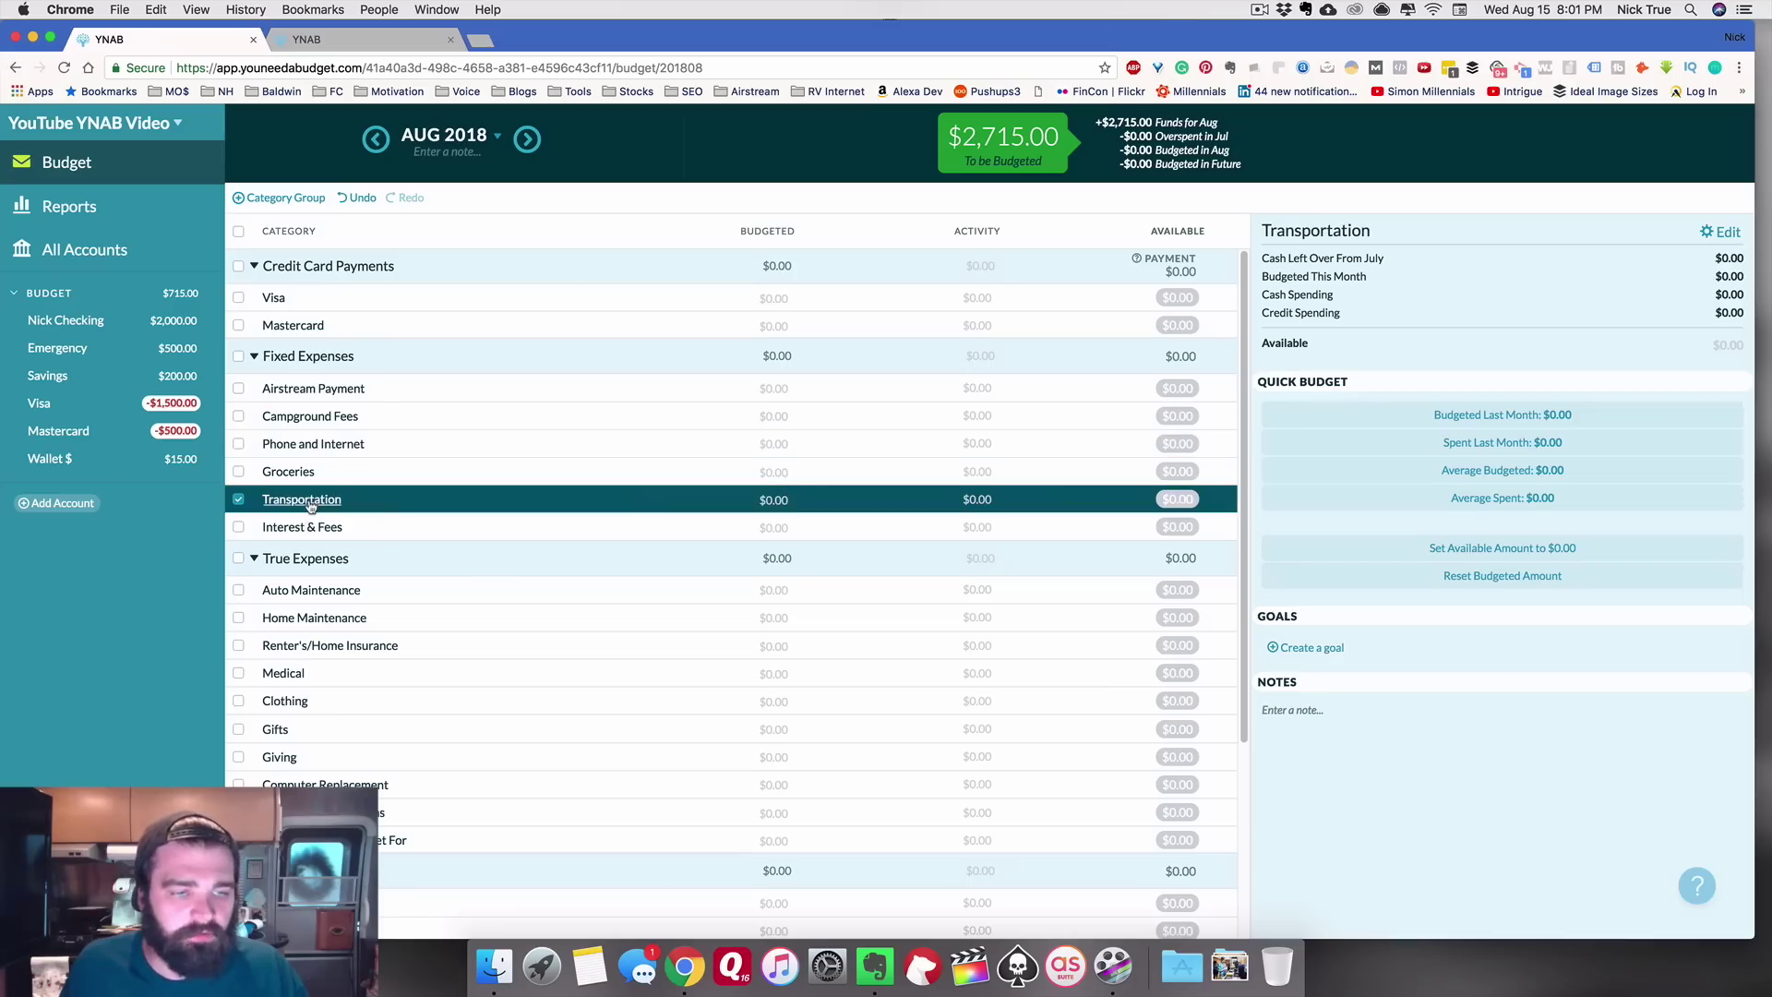
key("super+a")
type("Car In")
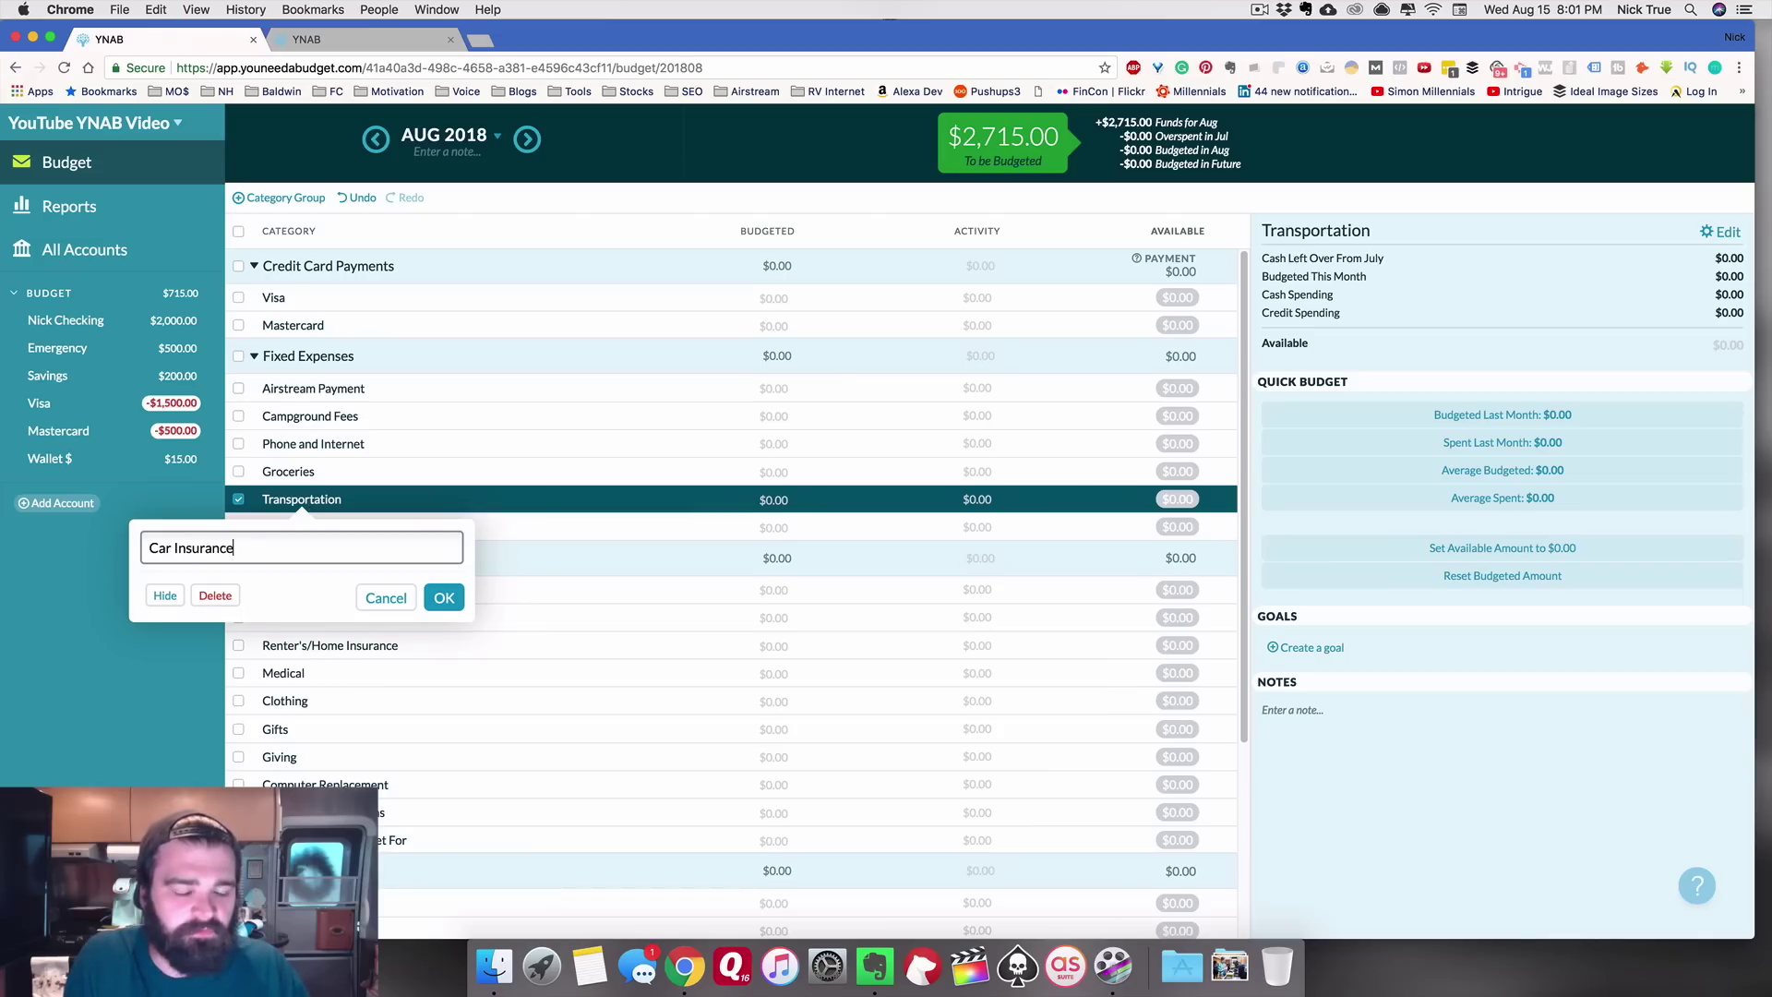
key("Return")
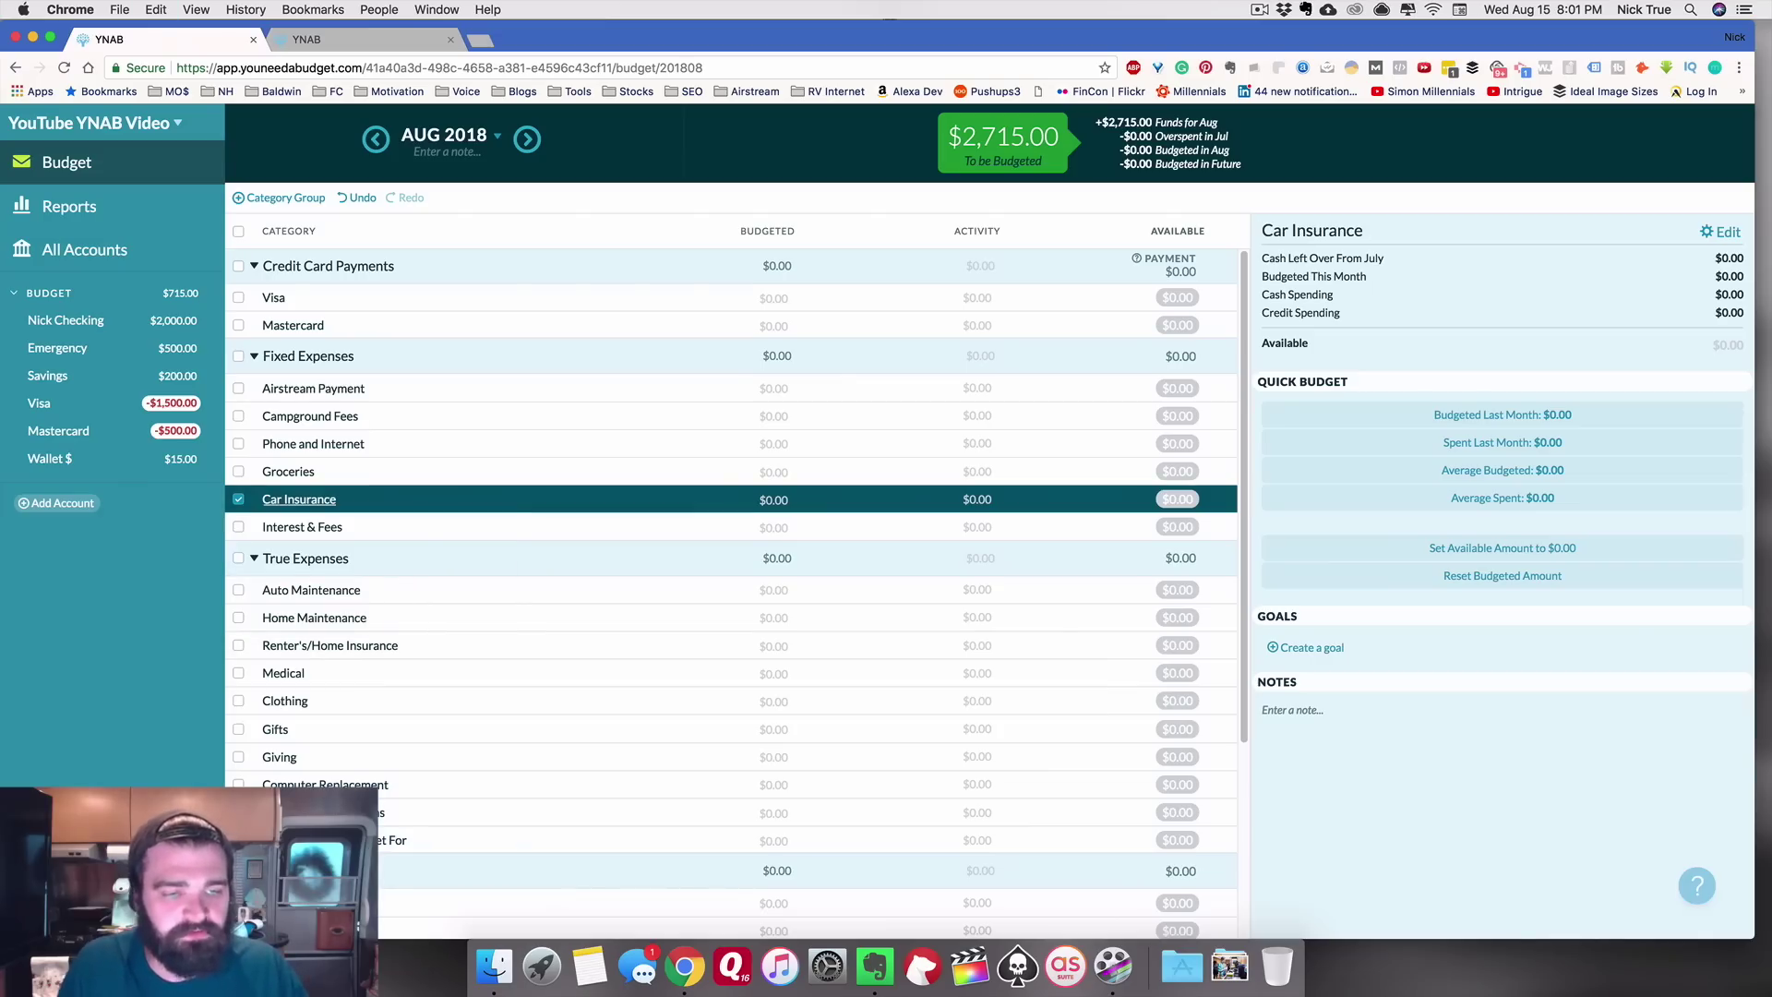
Step: Rename the Interest & Fees category under Fixed Expenses to "Pet Insurance"
left_click(312, 531)
key("super+a")
type("P")
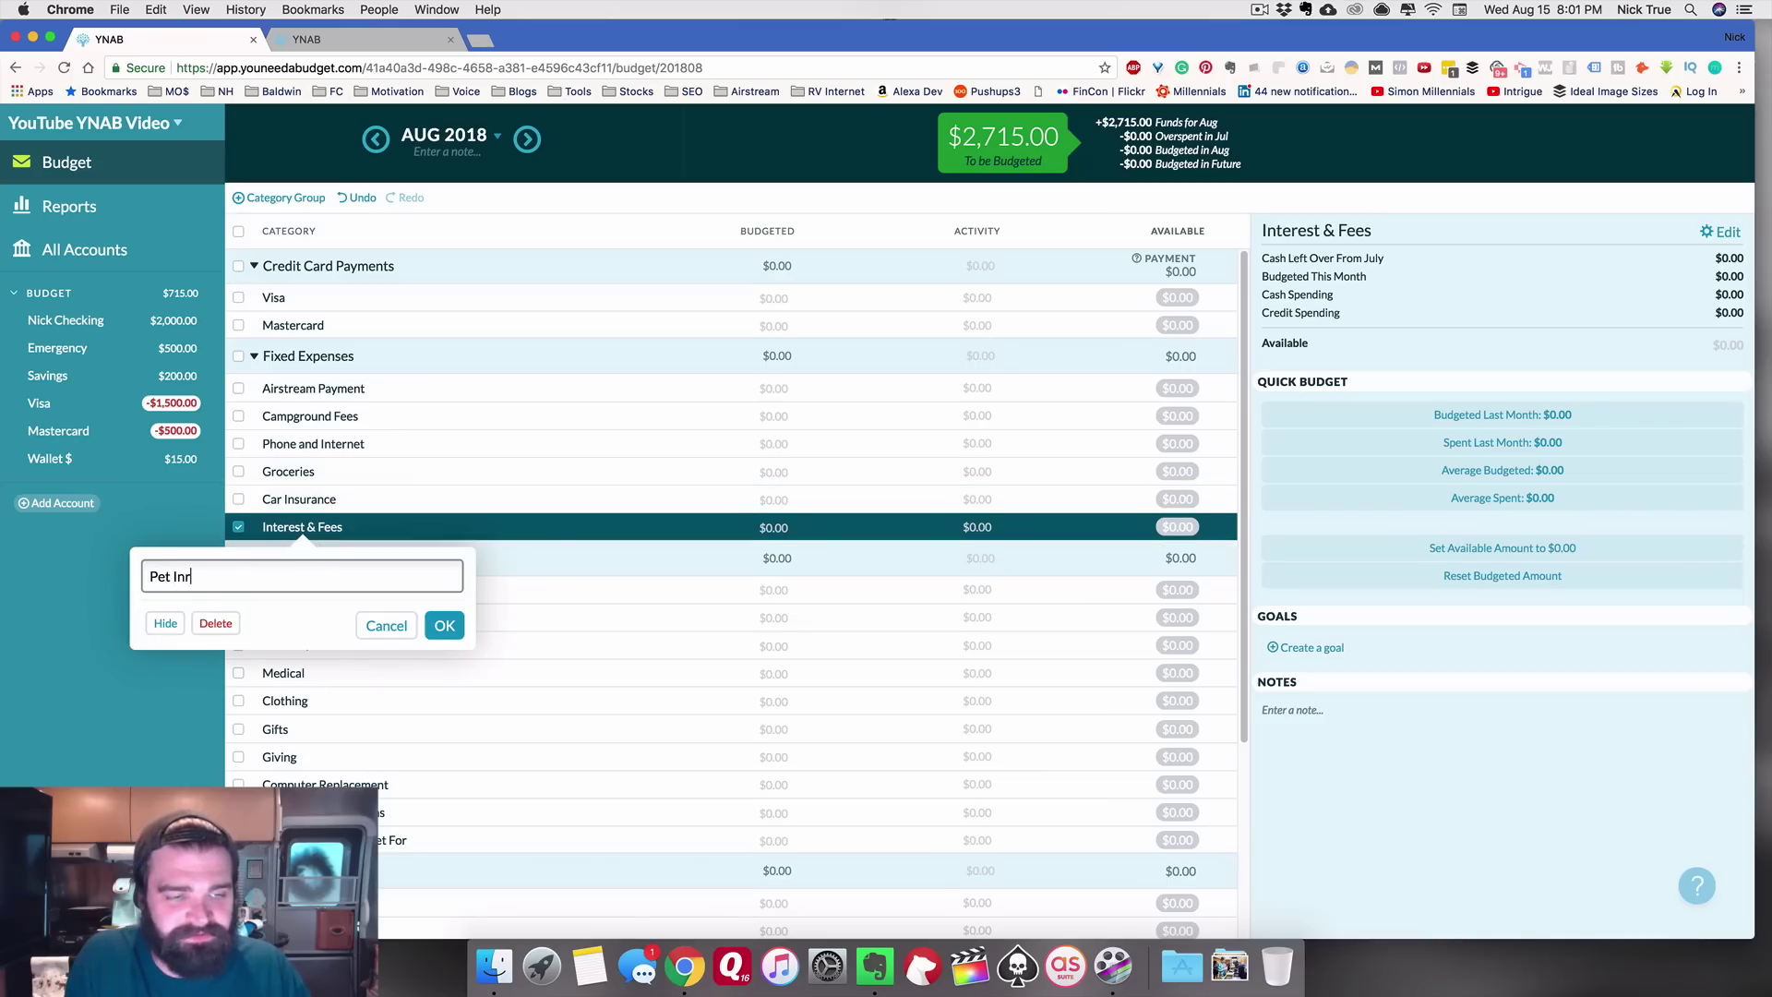
key("Return")
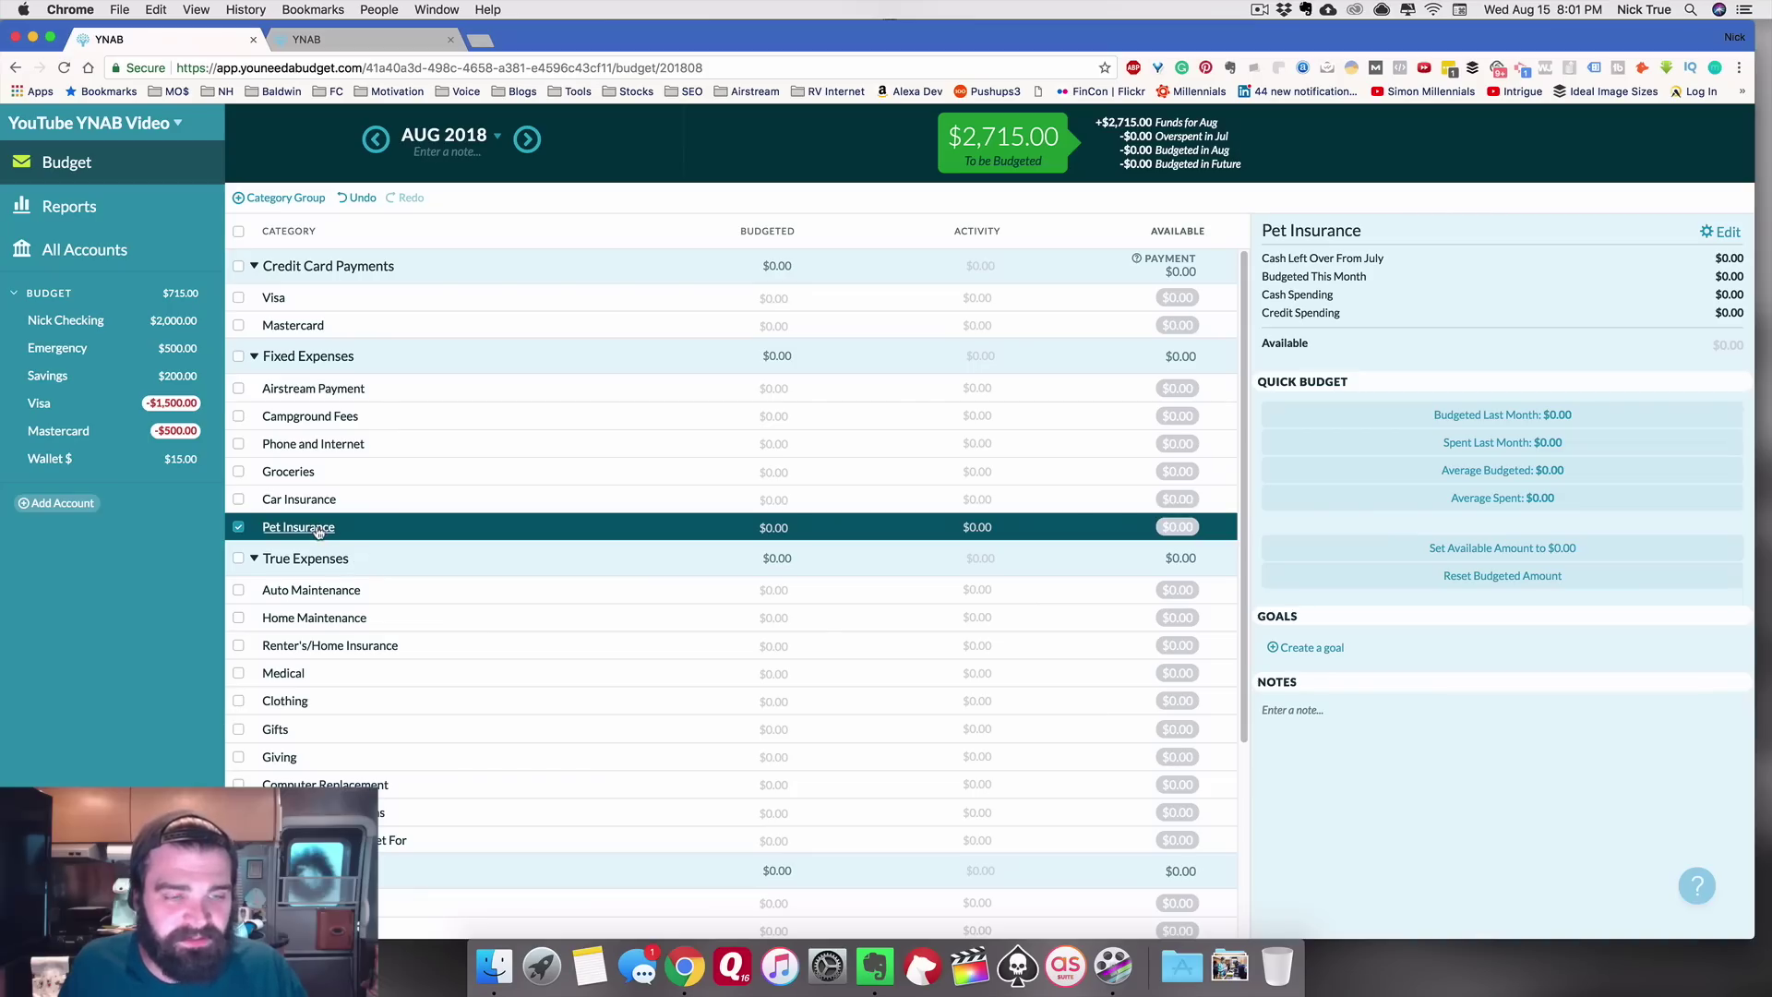
Step: Rename the Groceries category under Fixed Expenses to "Netflix Payment"
left_click(313, 472)
left_click(317, 474)
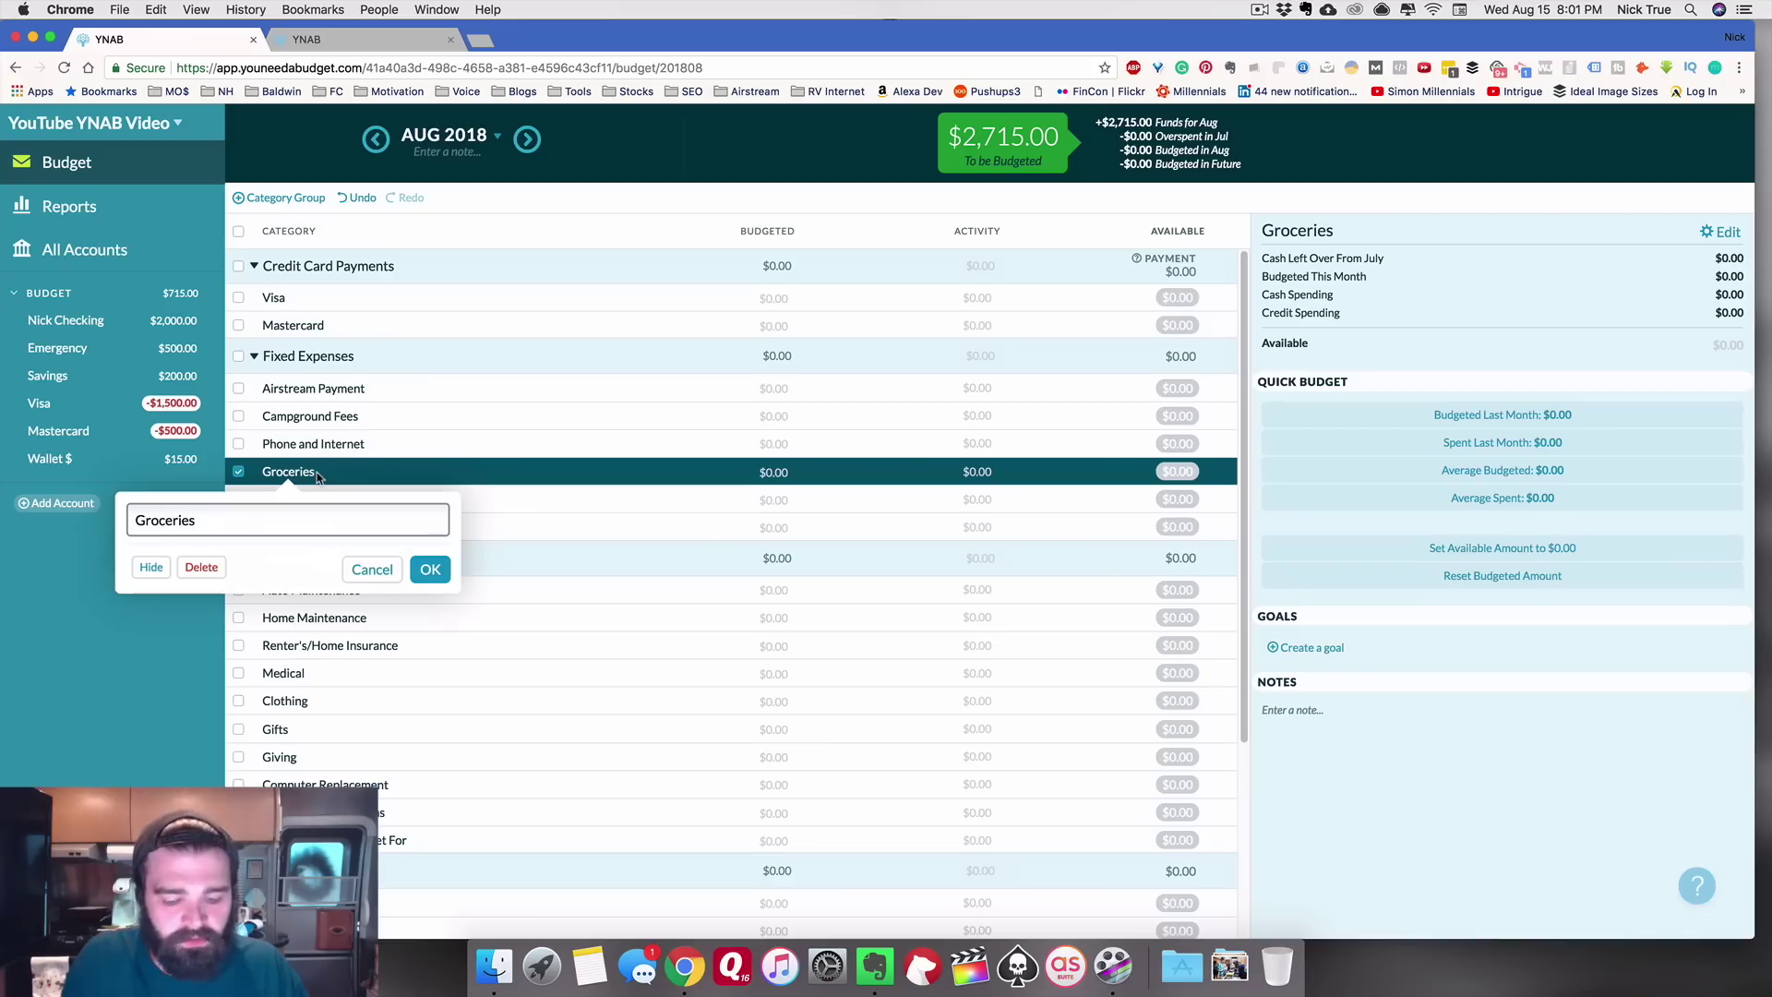
type("Netflix Payment")
key("Return")
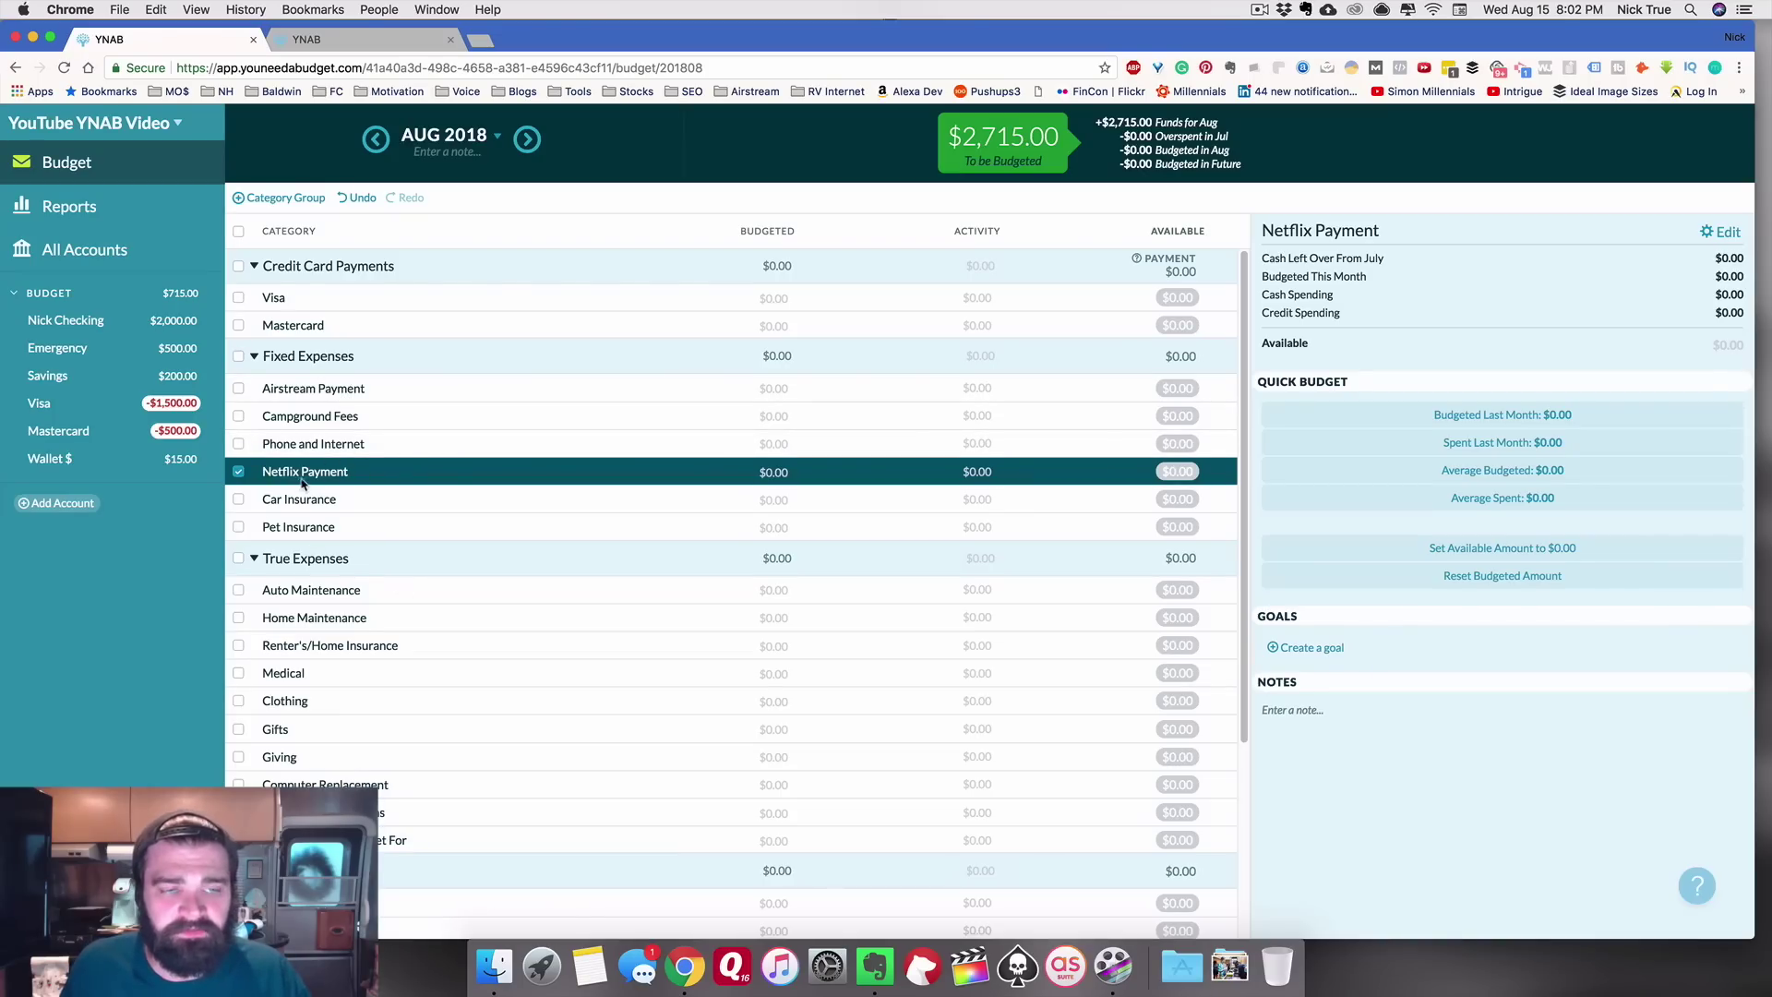
Step: Rename Airstream Payment to "Airstream Payment - $492 on 14th" and Campground Fees to "Campground Fees - $750"
left_click(382, 390)
left_click(384, 391)
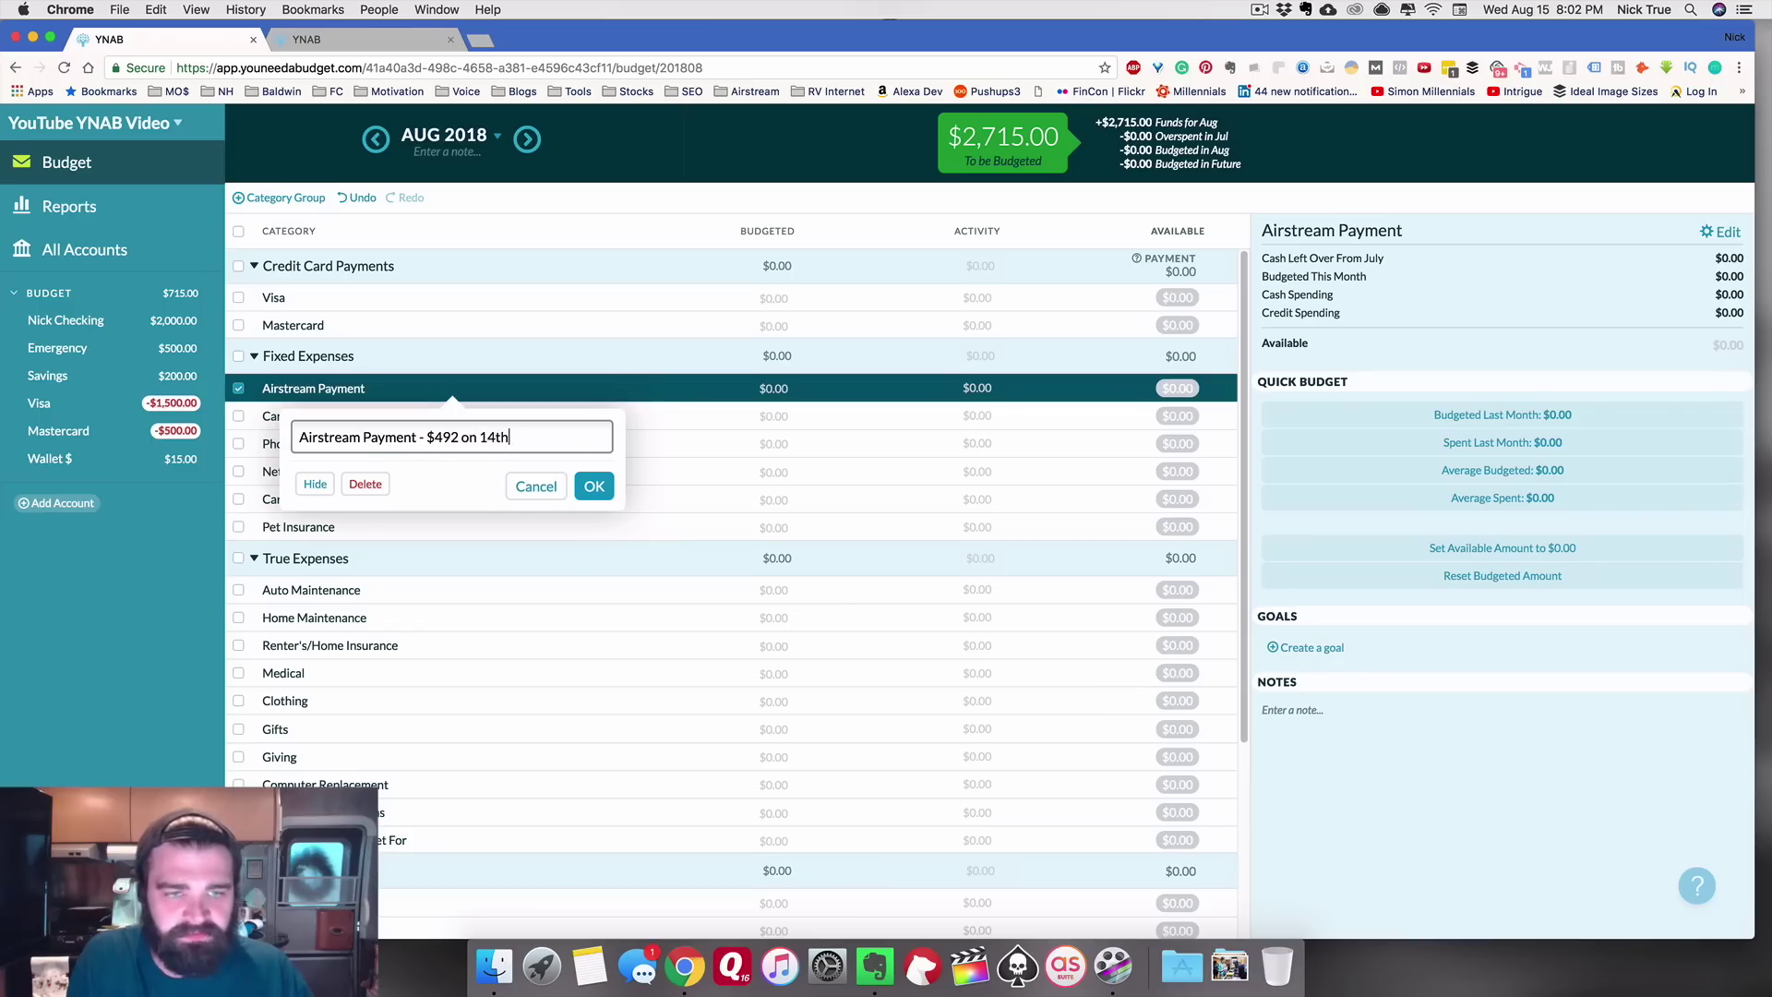
key("Tab")
type("- $")
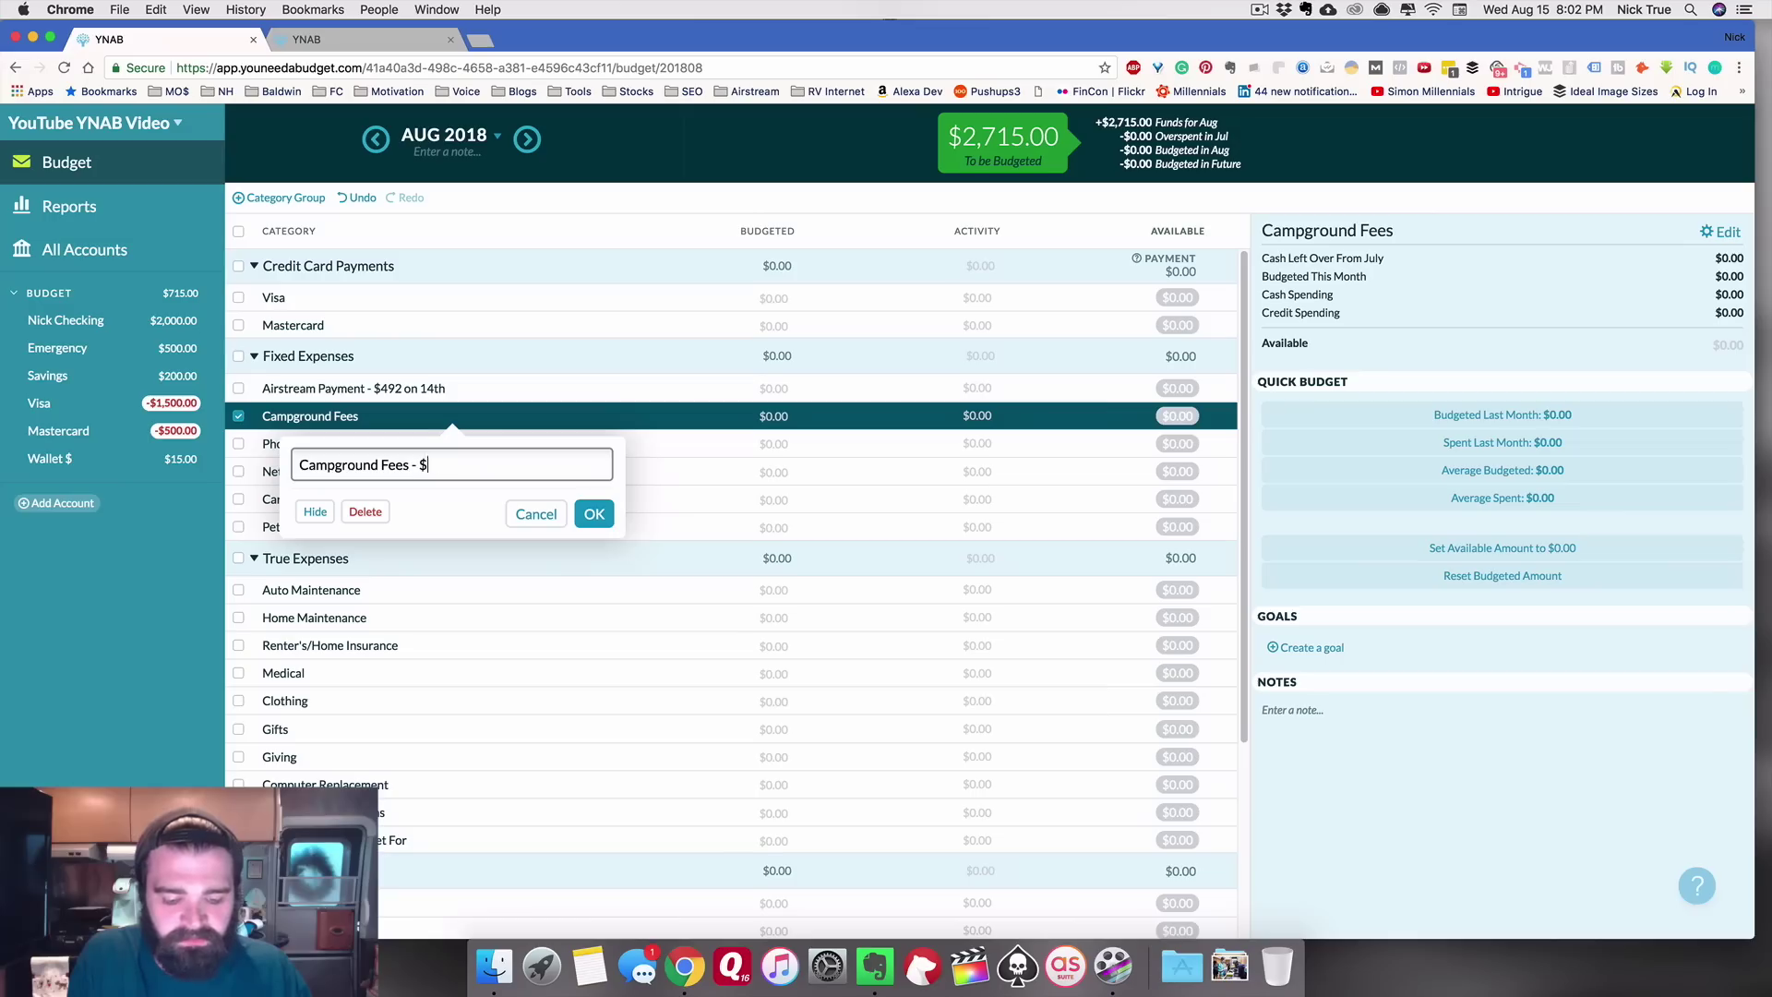
key("Return")
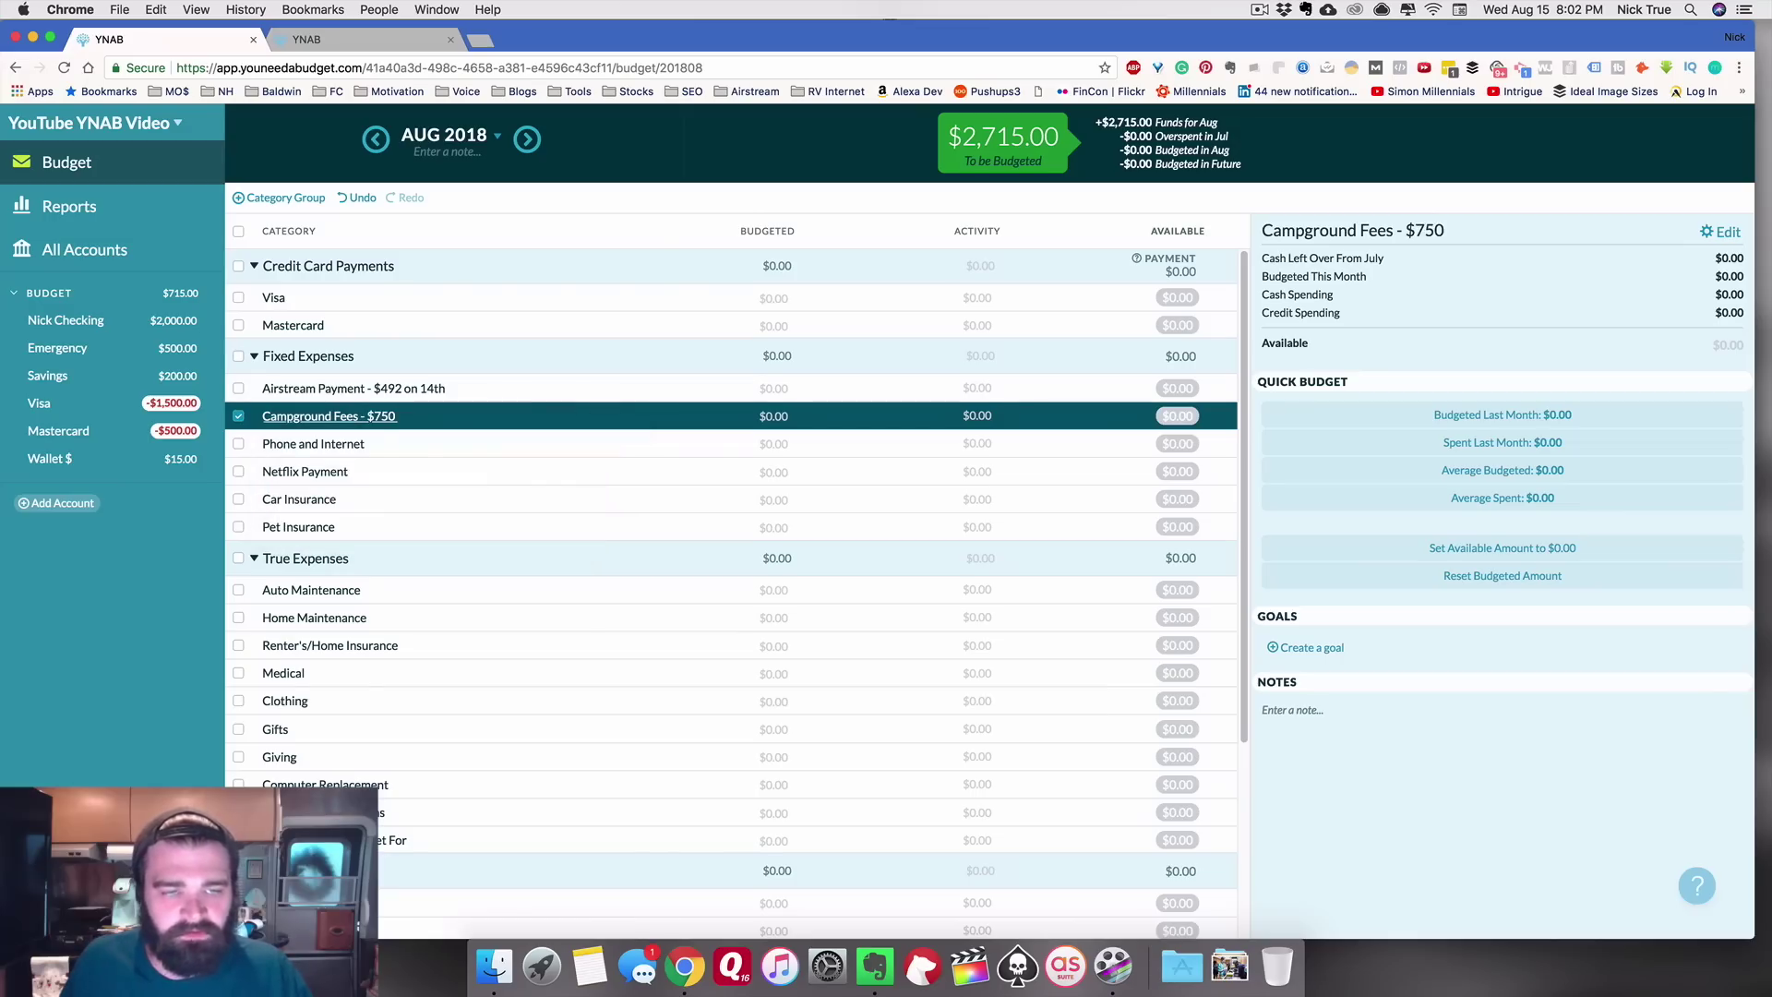
Step: Rename Phone and Internet to "Phone and Internet - $218 on 21st" and Netflix Payment to "Netflix Payment - $12 on 10th"
left_click(386, 452)
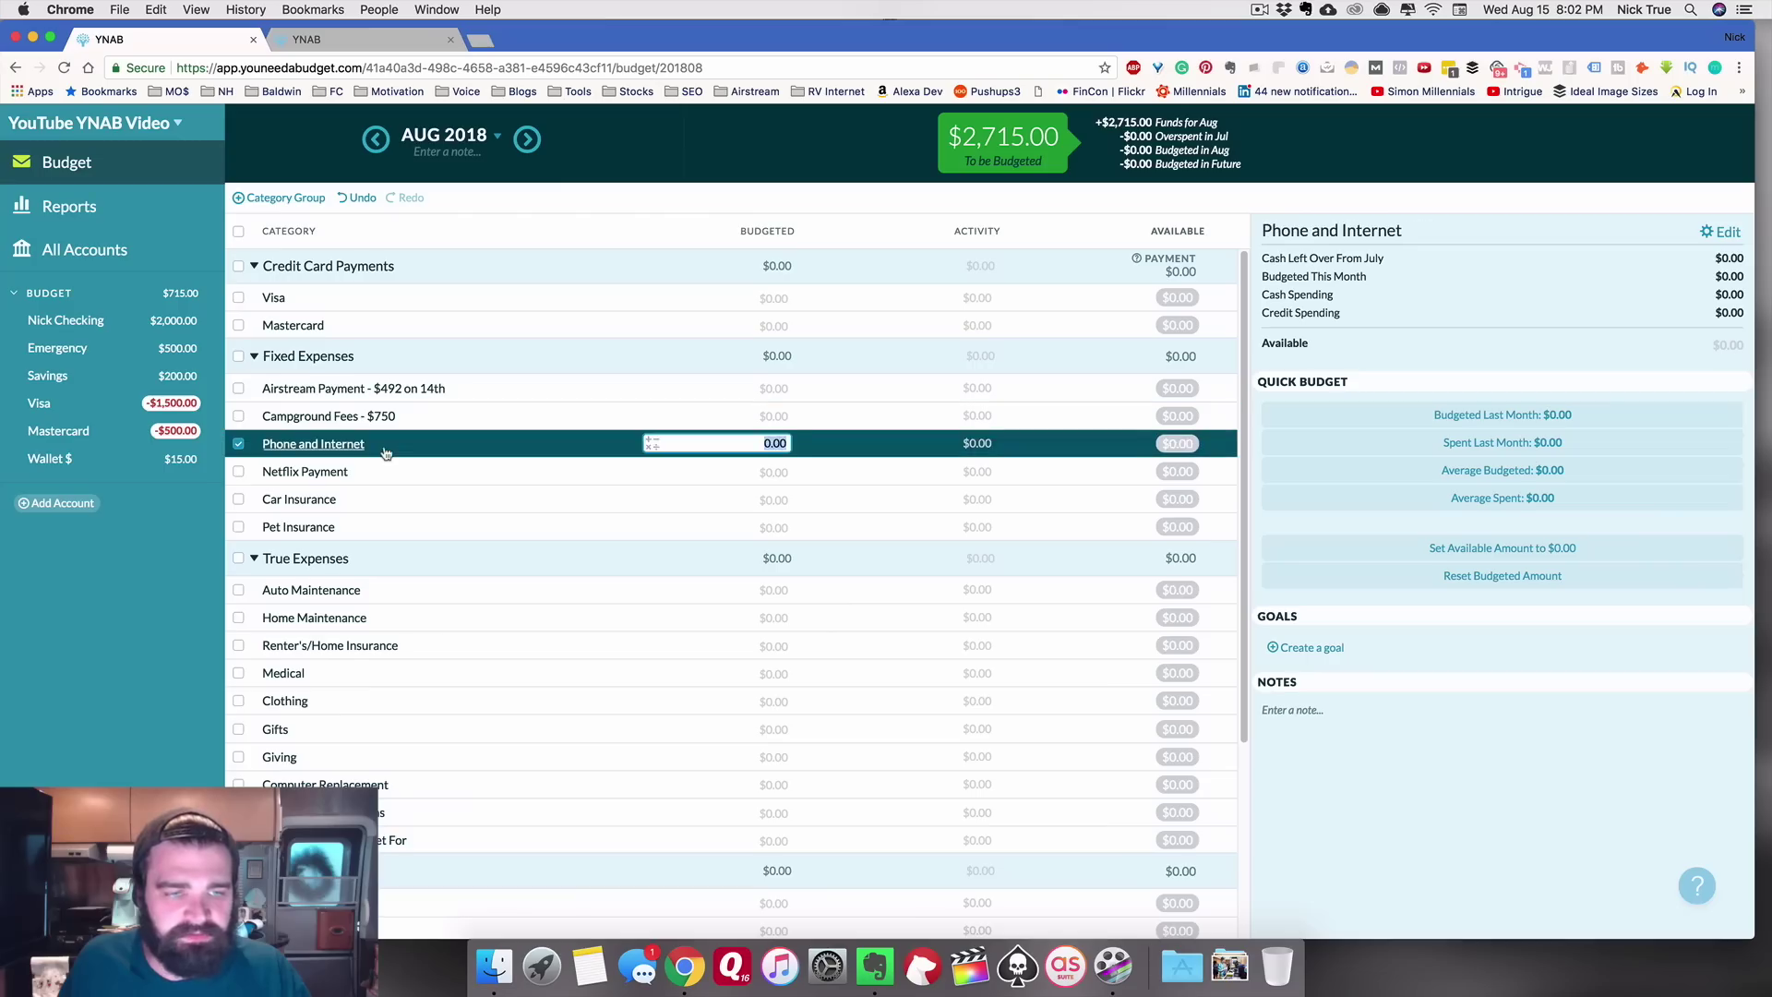
left_click(386, 452)
type("- $218")
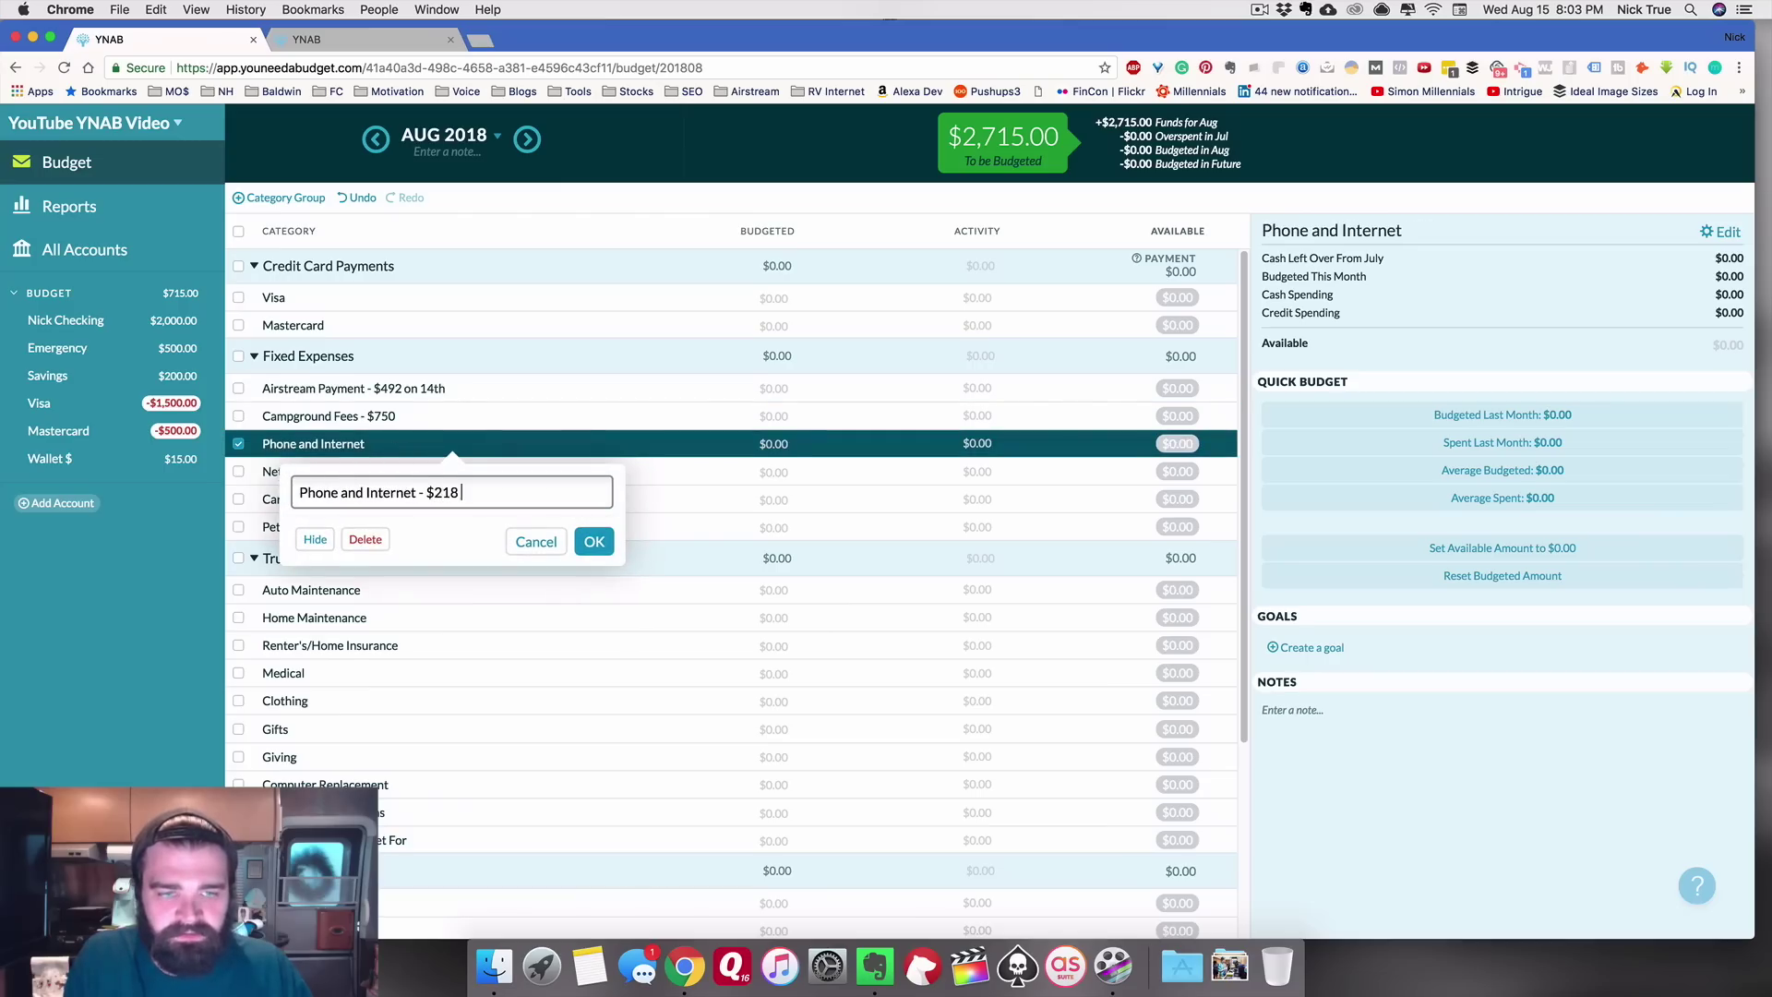
type("st")
key("Return")
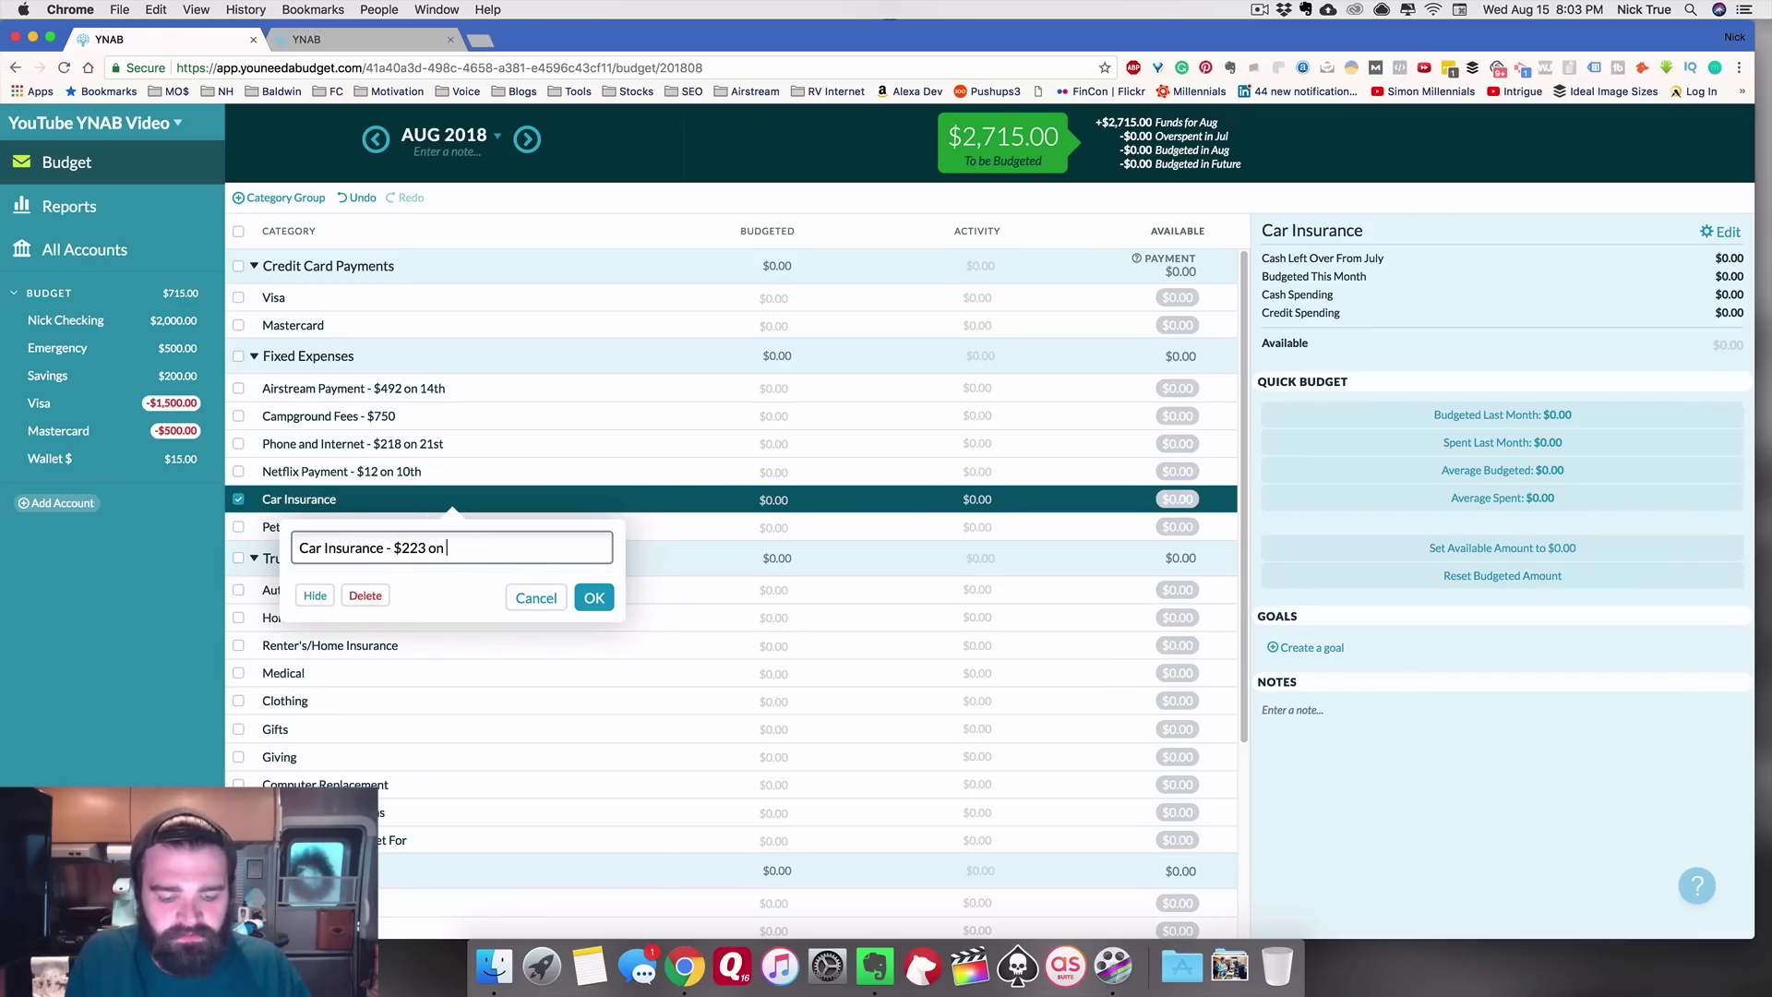
Step: Rename Car Insurance to "Car Insurance - $223 on 18th" and Pet Insurance to "Pet Insurance - $56 on 1st"
type("8th")
key("Return")
left_click(369, 531)
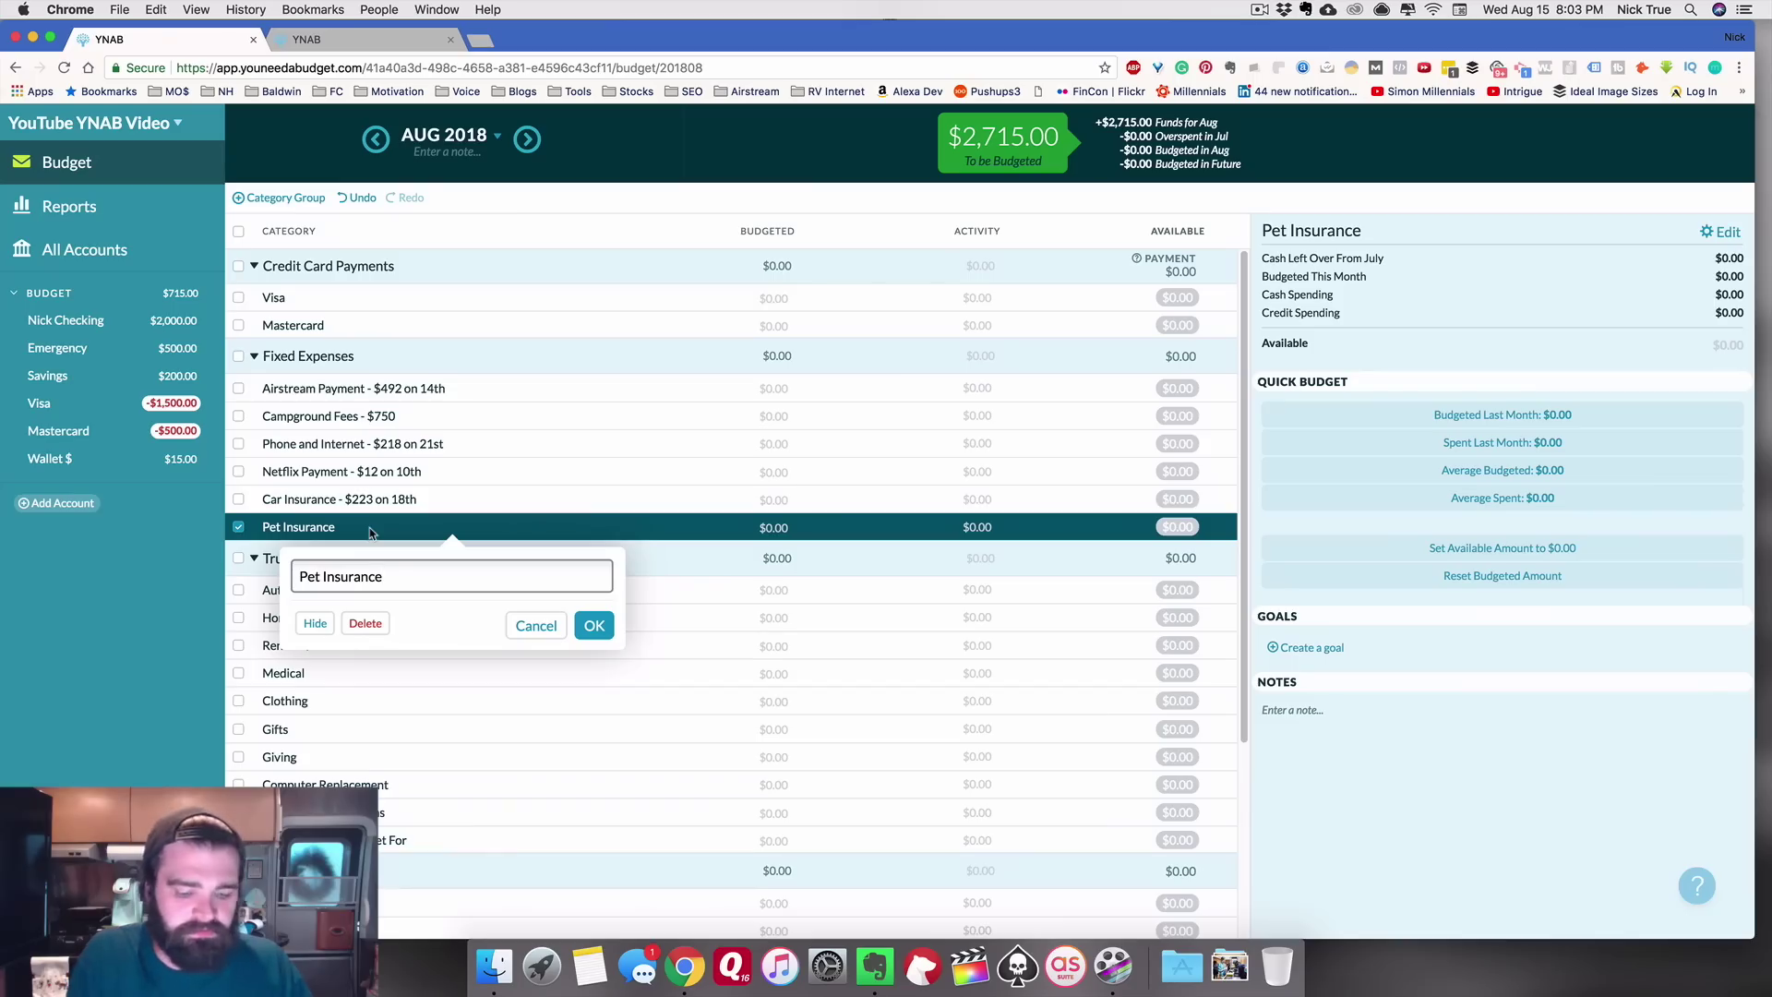
type("- $56 on 1s")
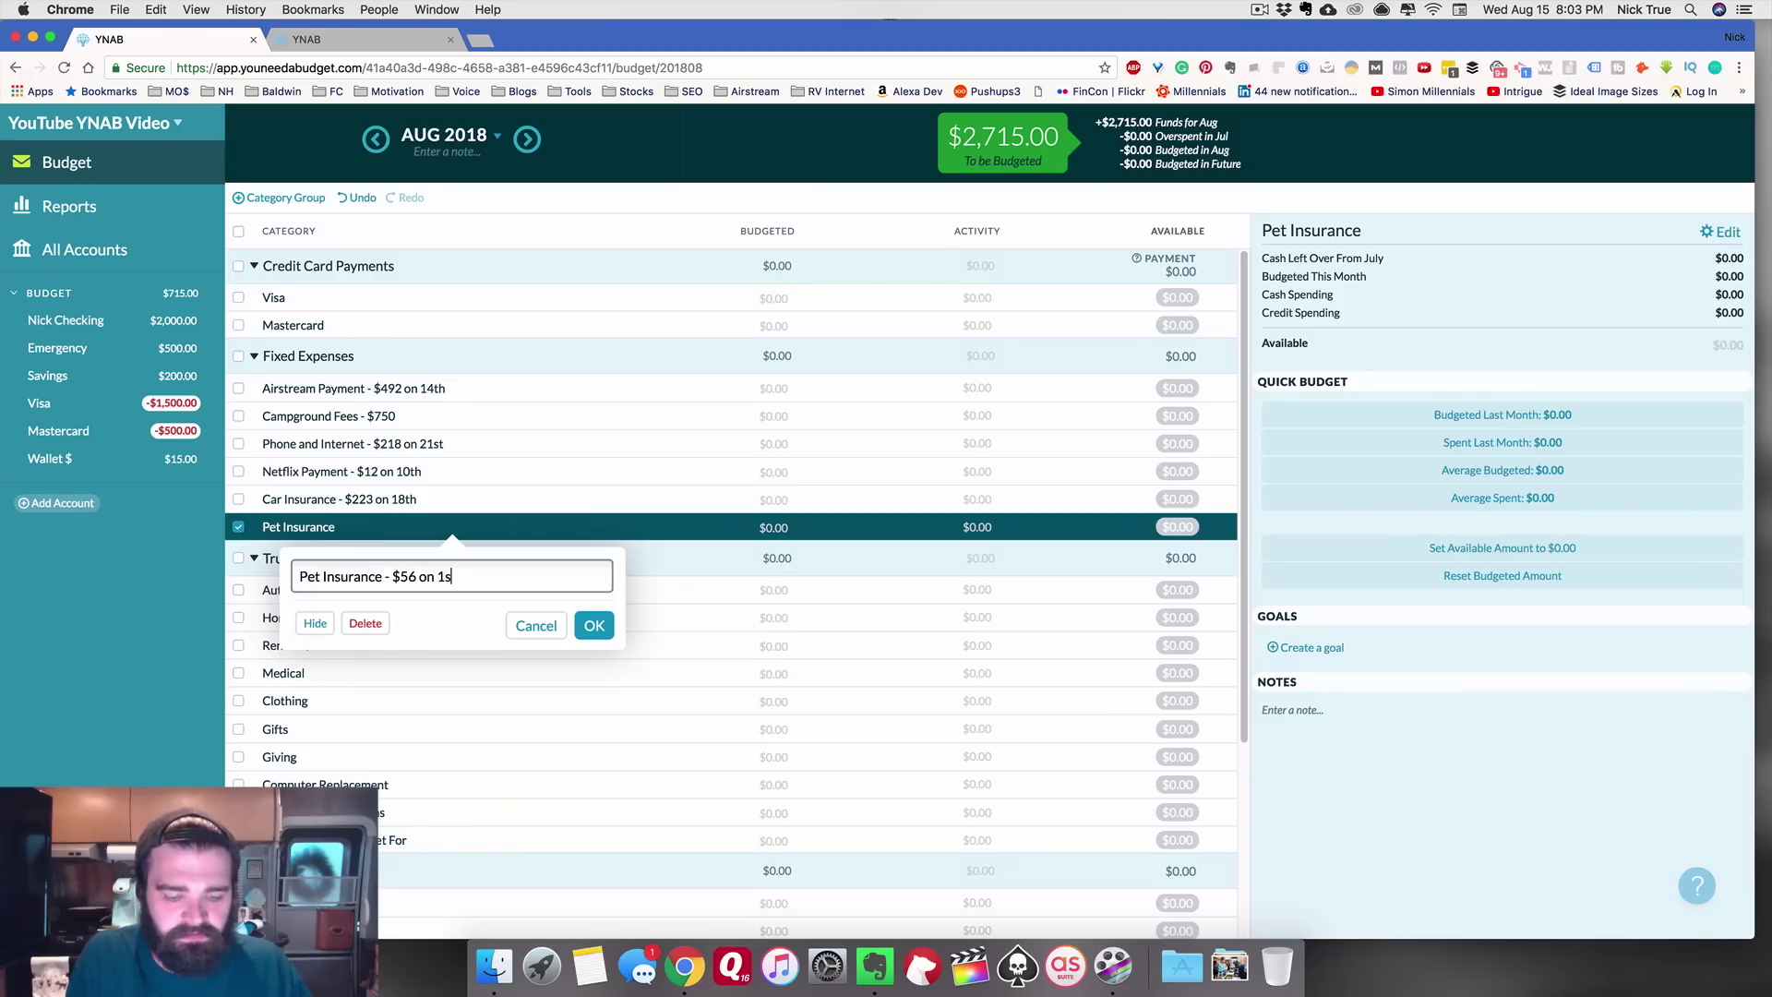
type("t")
key("Return")
Step: Reorder the Fixed Expenses categories by due date: Pet Insurance, Netflix, Airstream, Car Insurance, Phone and Internet, with Campground Fees last
left_click_drag(420, 529, 442, 392)
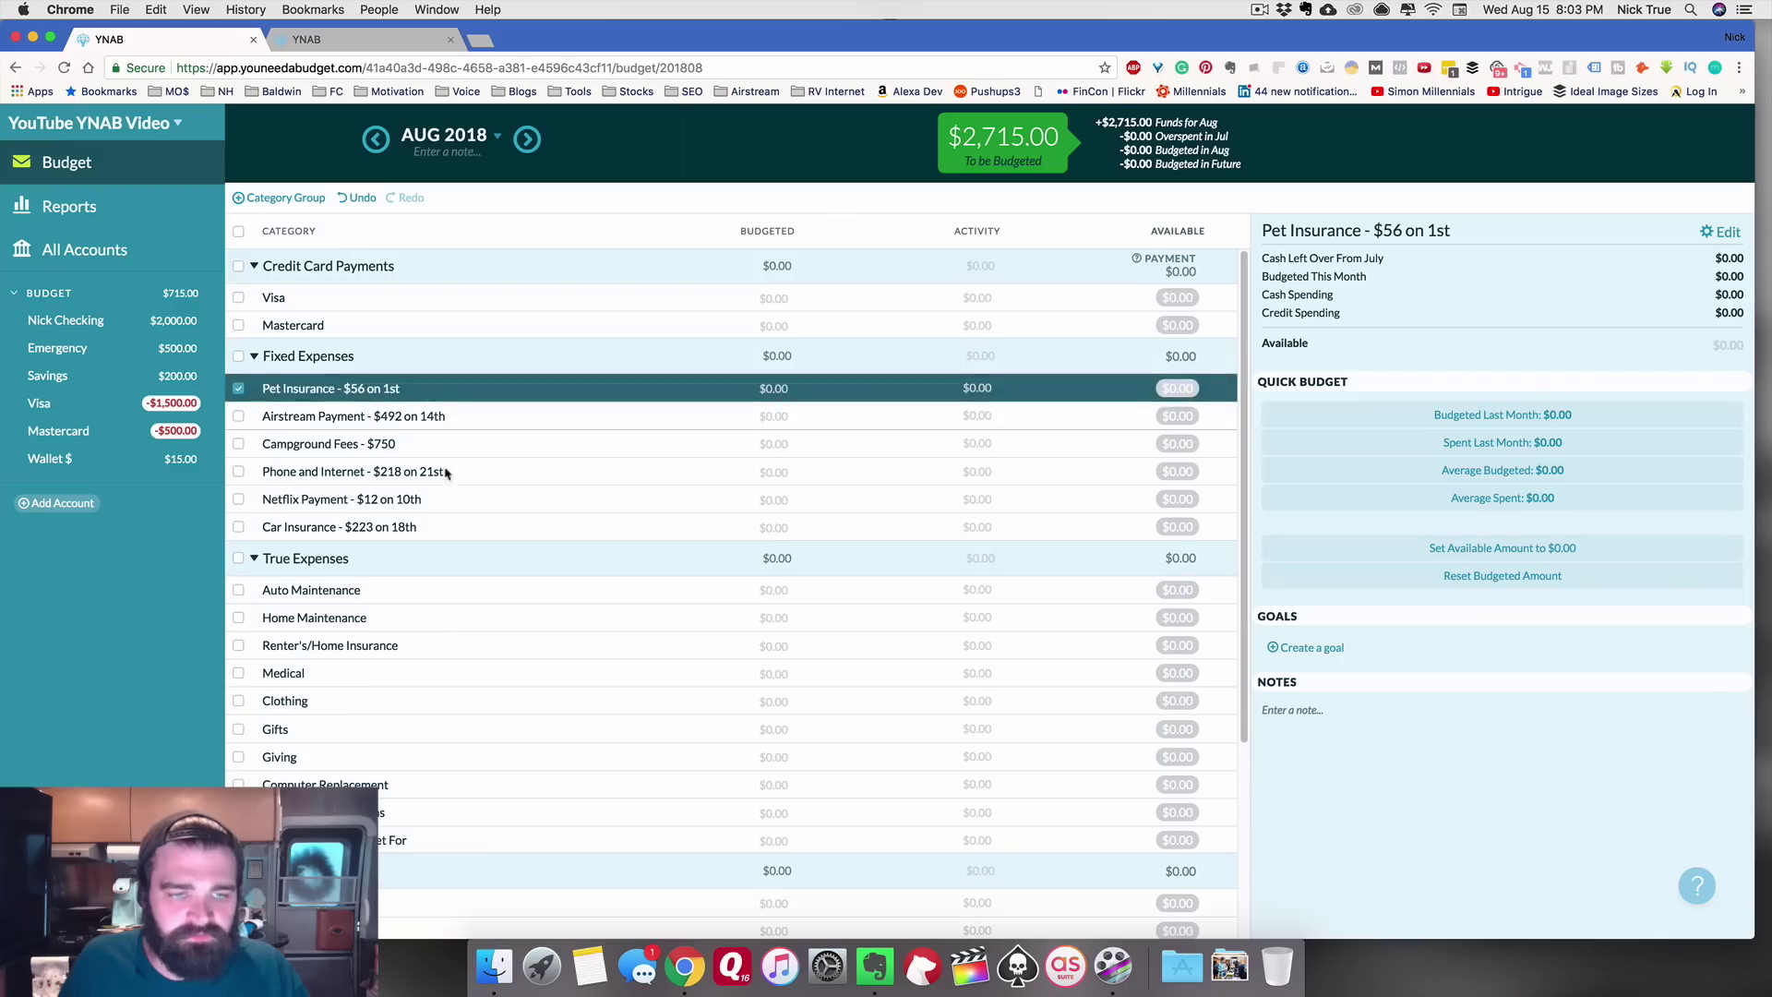
left_click_drag(424, 501, 449, 425)
left_click_drag(416, 528, 426, 495)
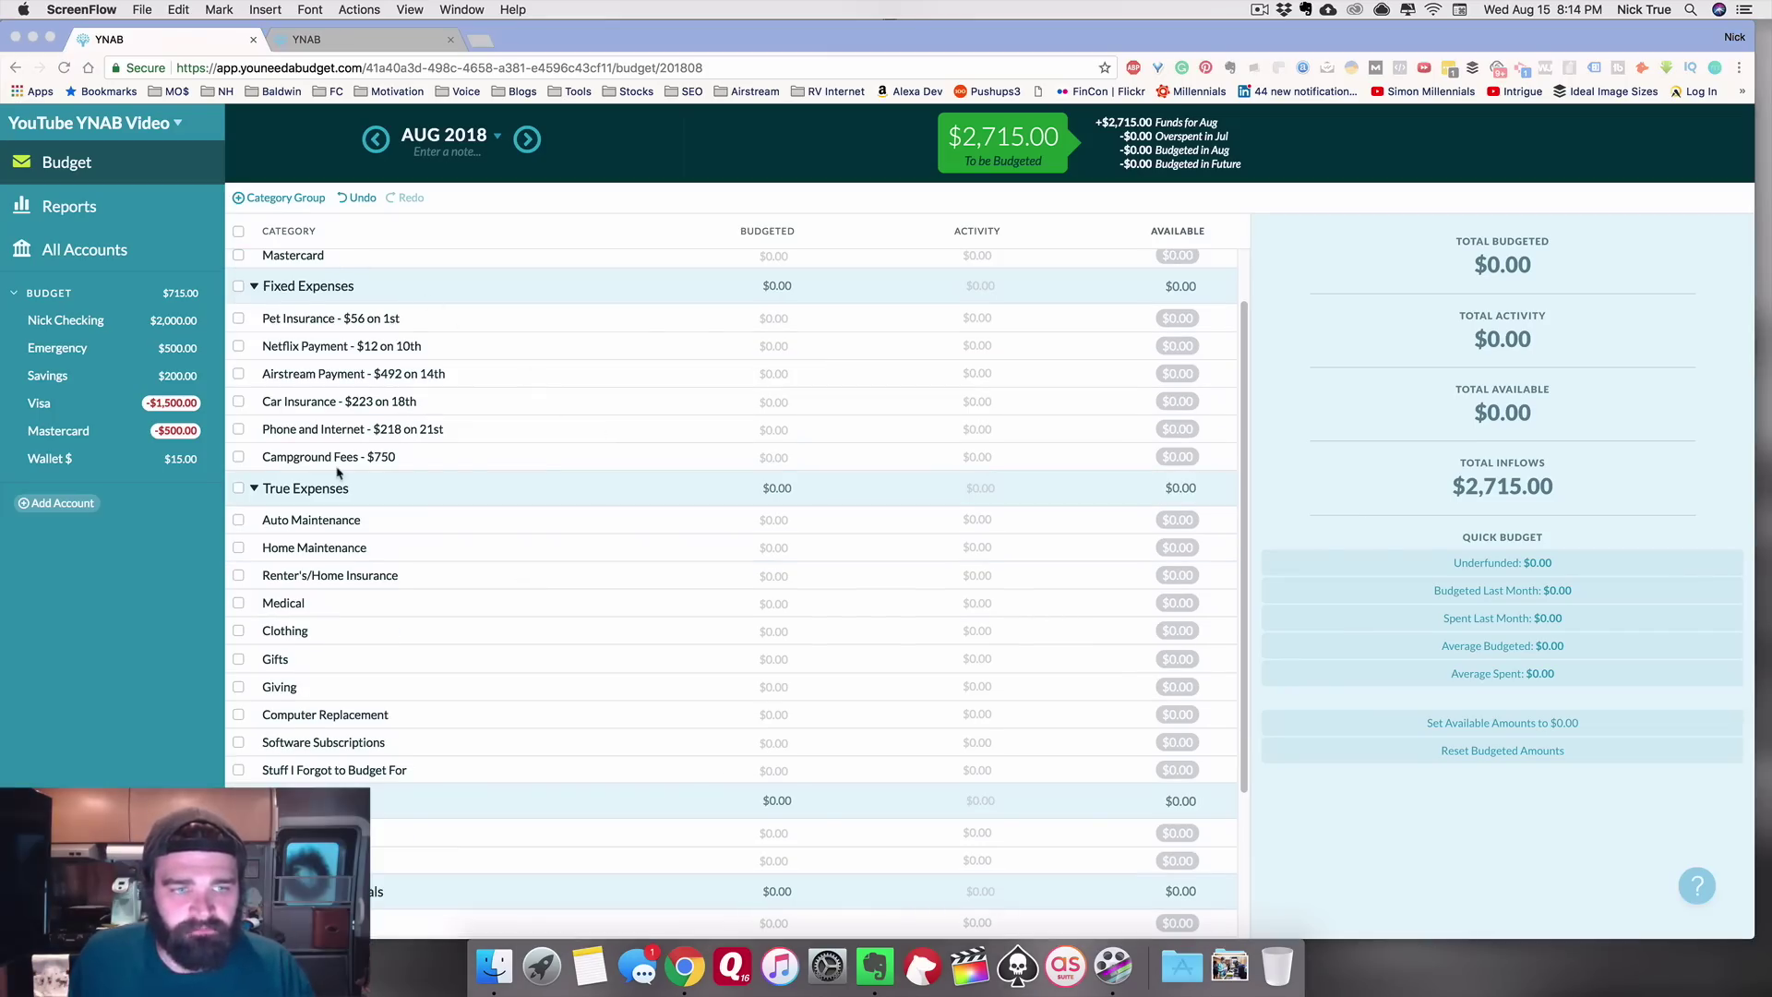
left_click(311, 493)
left_click(313, 496)
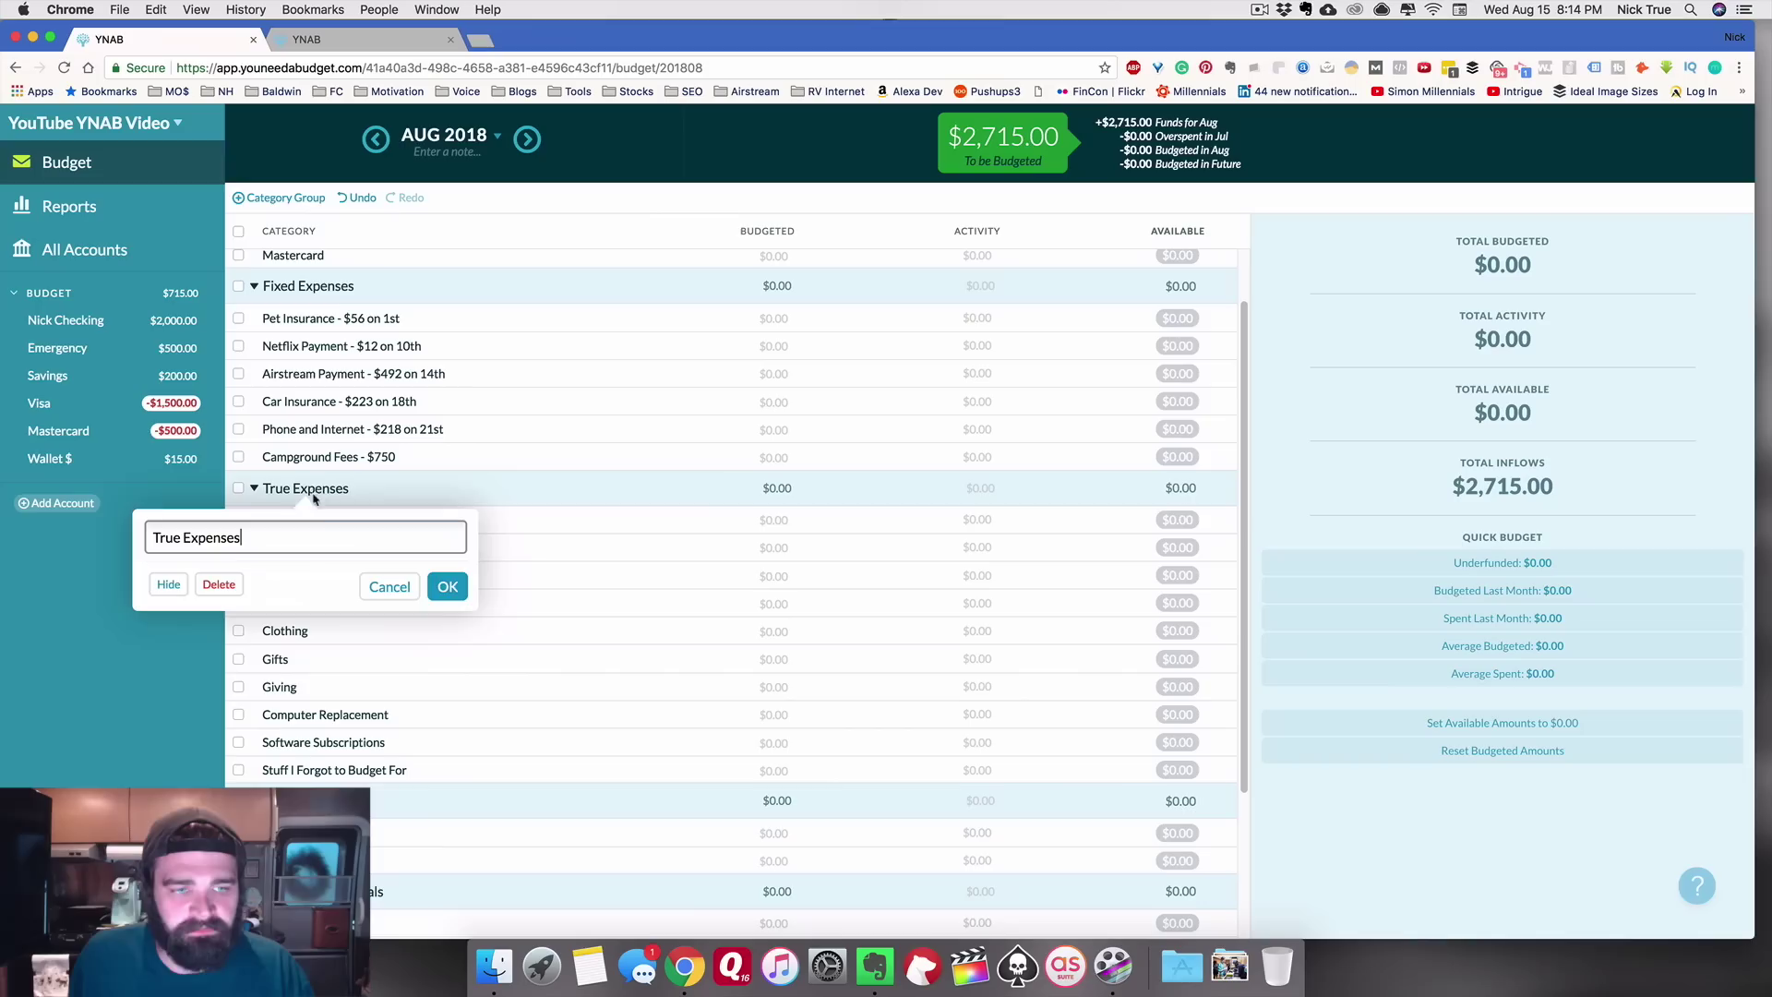
left_click(499, 476)
Step: Add a category group named "Living Expenses" between Fixed Expenses and True Expenses
left_click(285, 197)
type("Li")
type("ving")
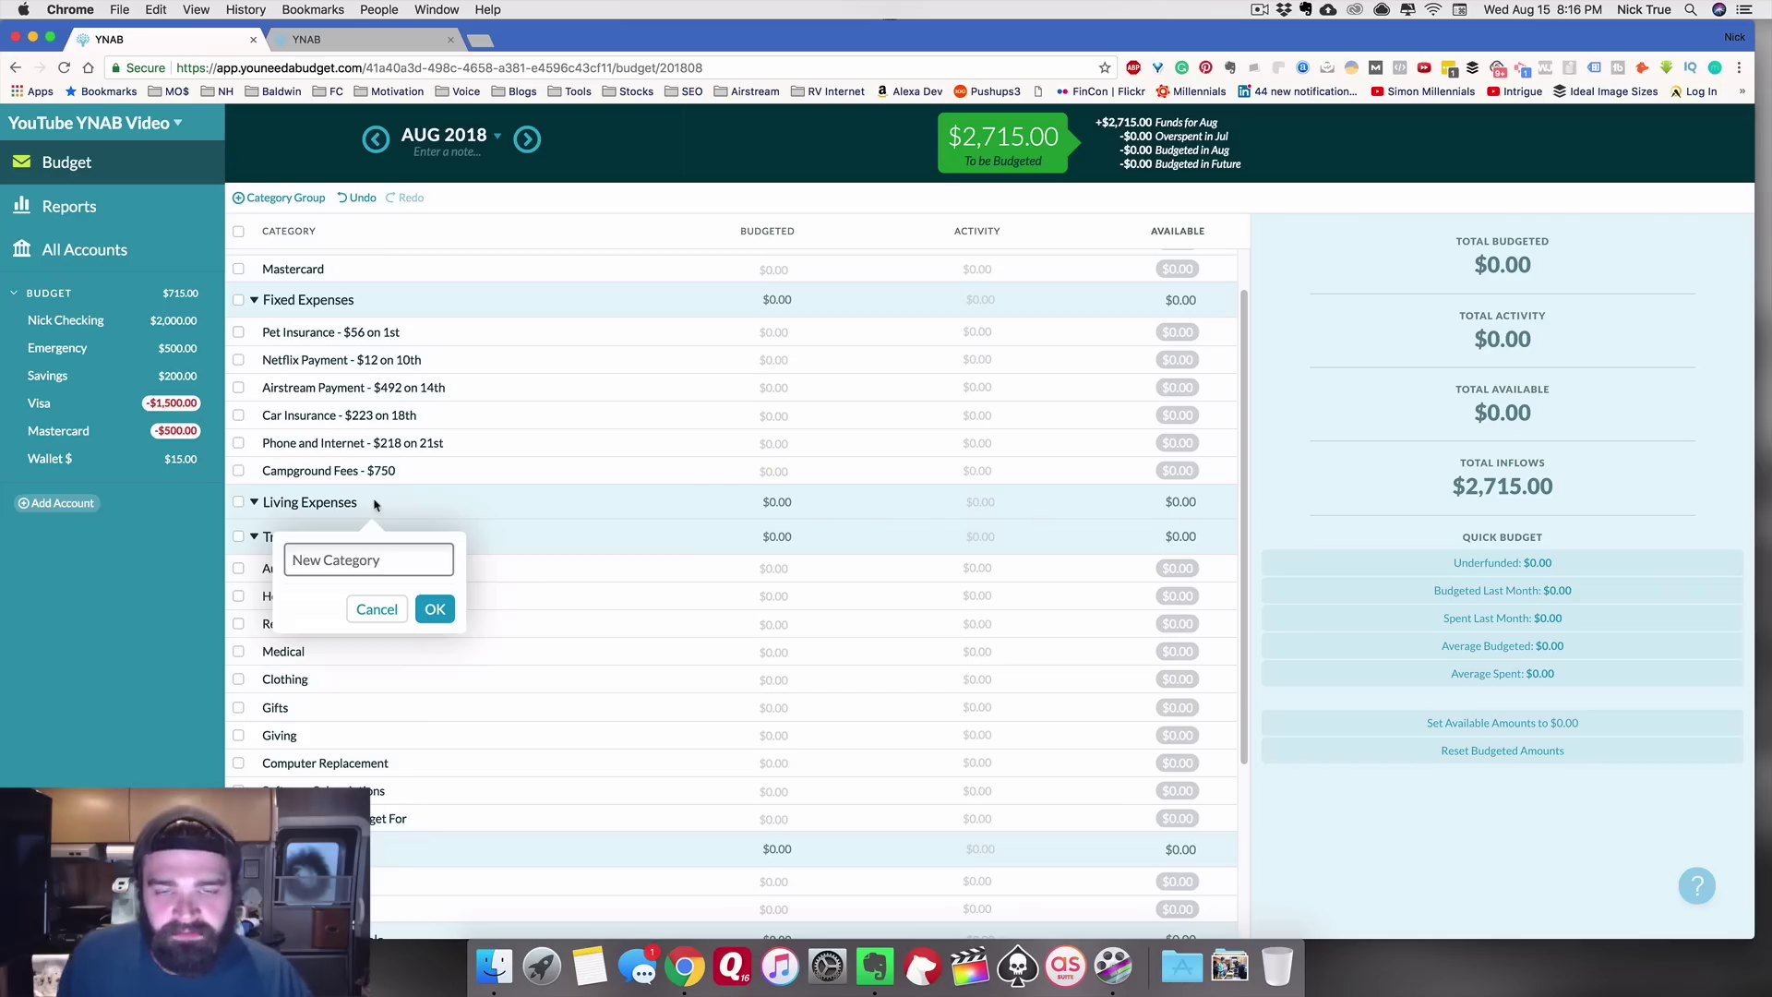
Step: Add the categories Groceries, Cosmetics and Household Items to the Living Expenses group
type("Groceries")
key("Return")
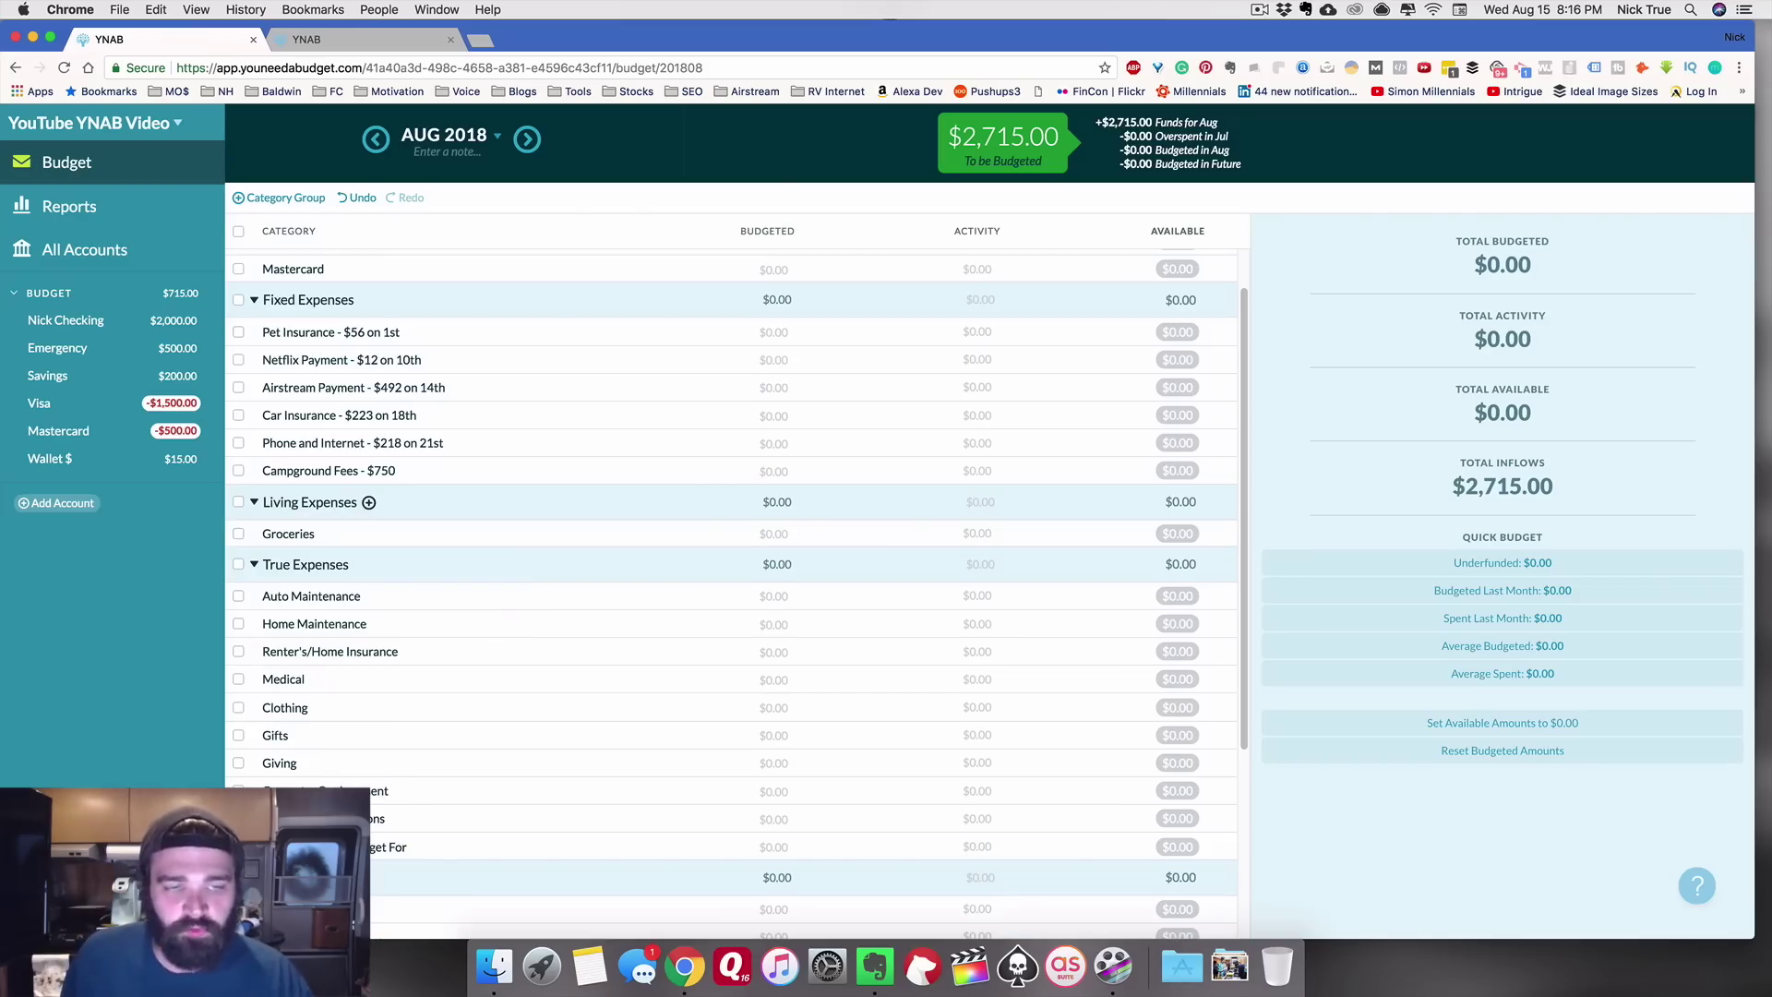
left_click(369, 503)
type("Cosmetic")
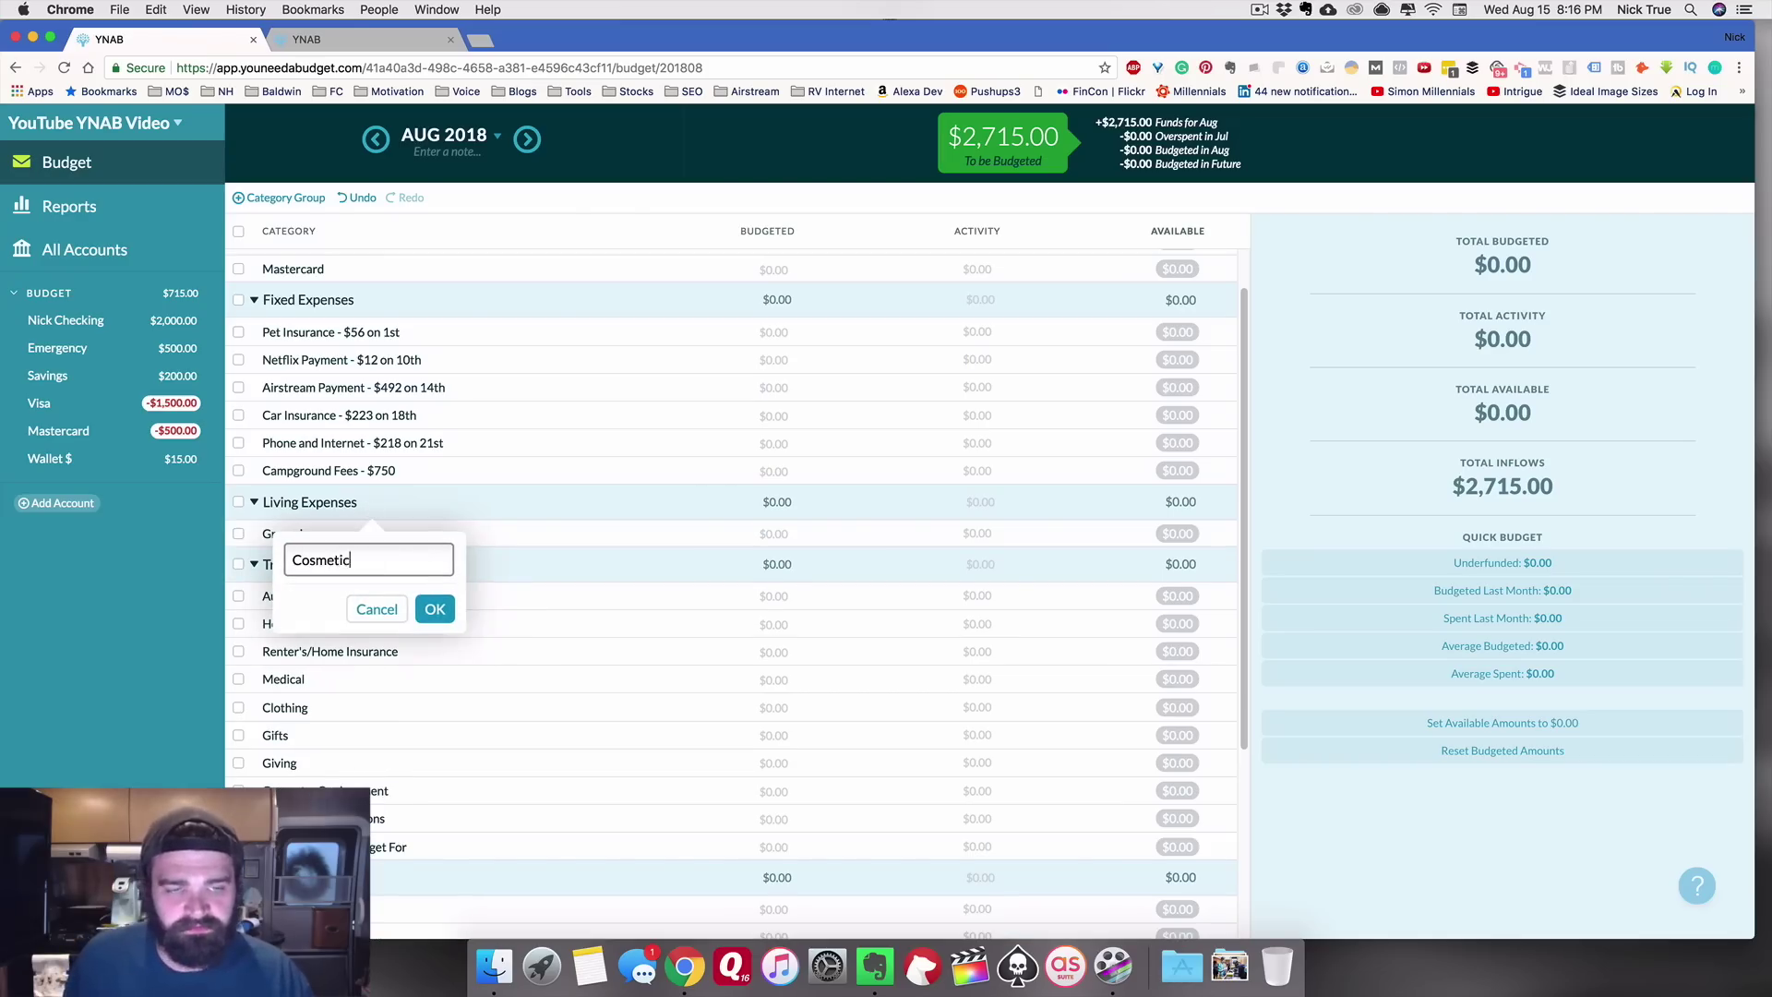
type("s")
key("Return")
left_click(369, 504)
type("Household Items")
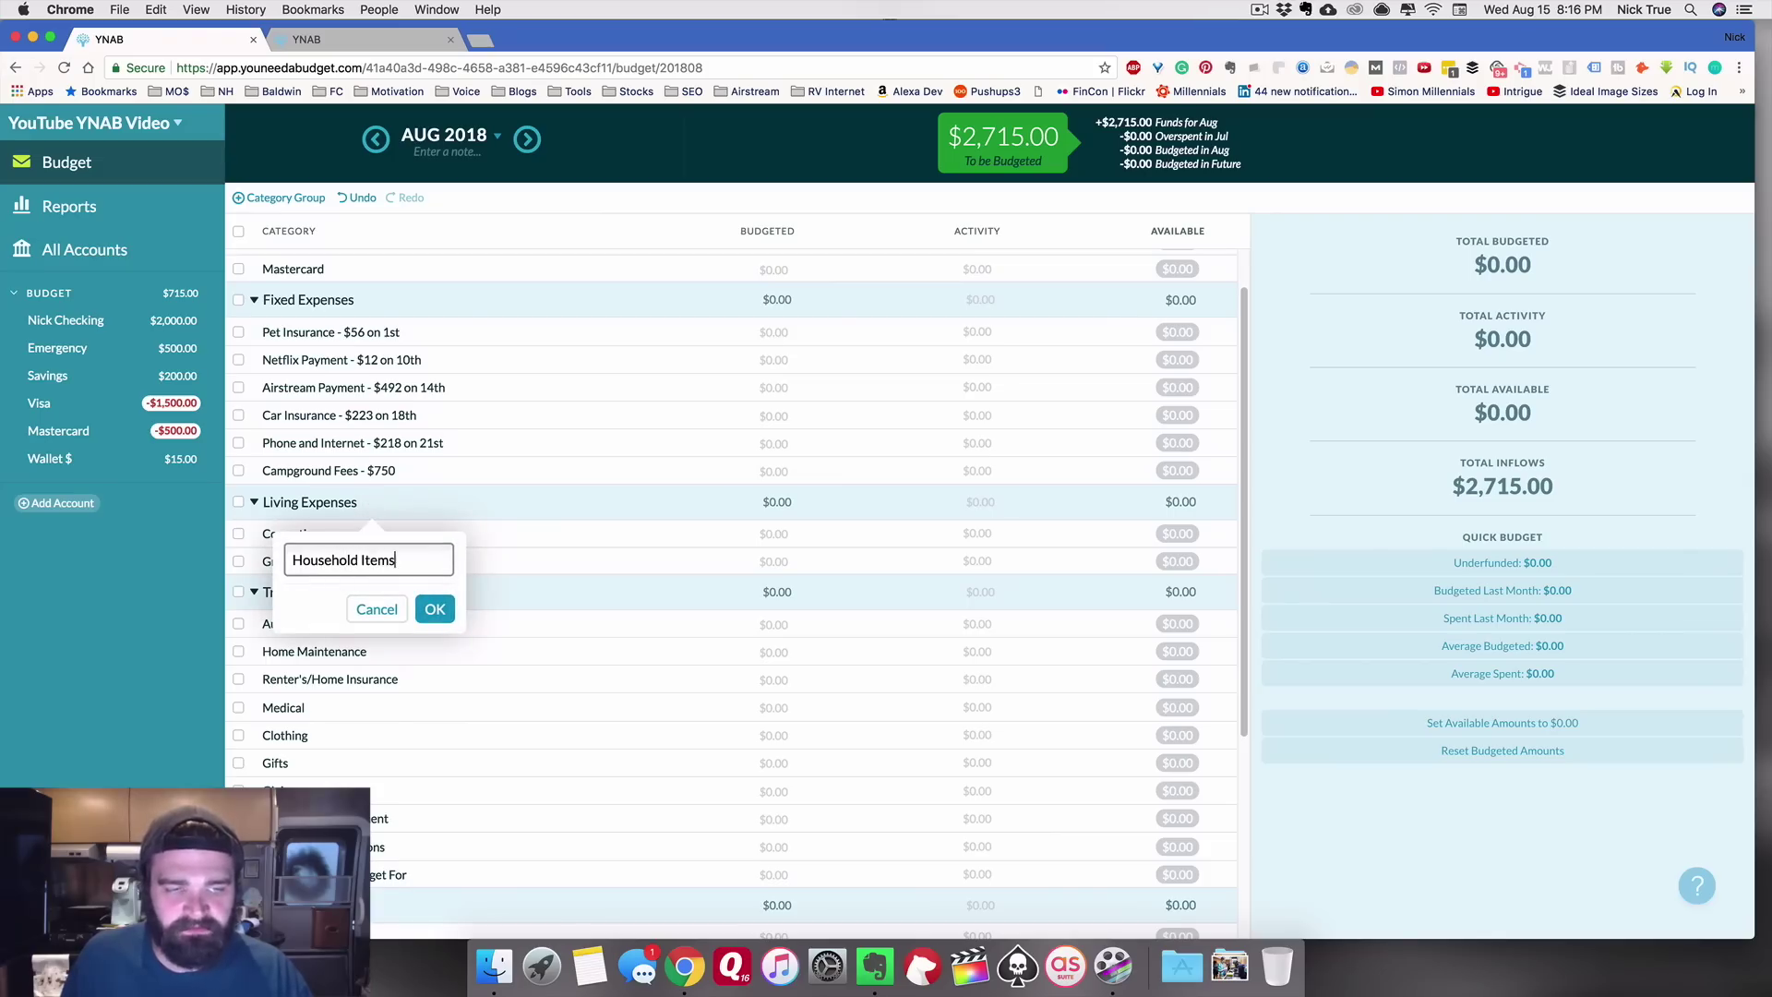
key("Return")
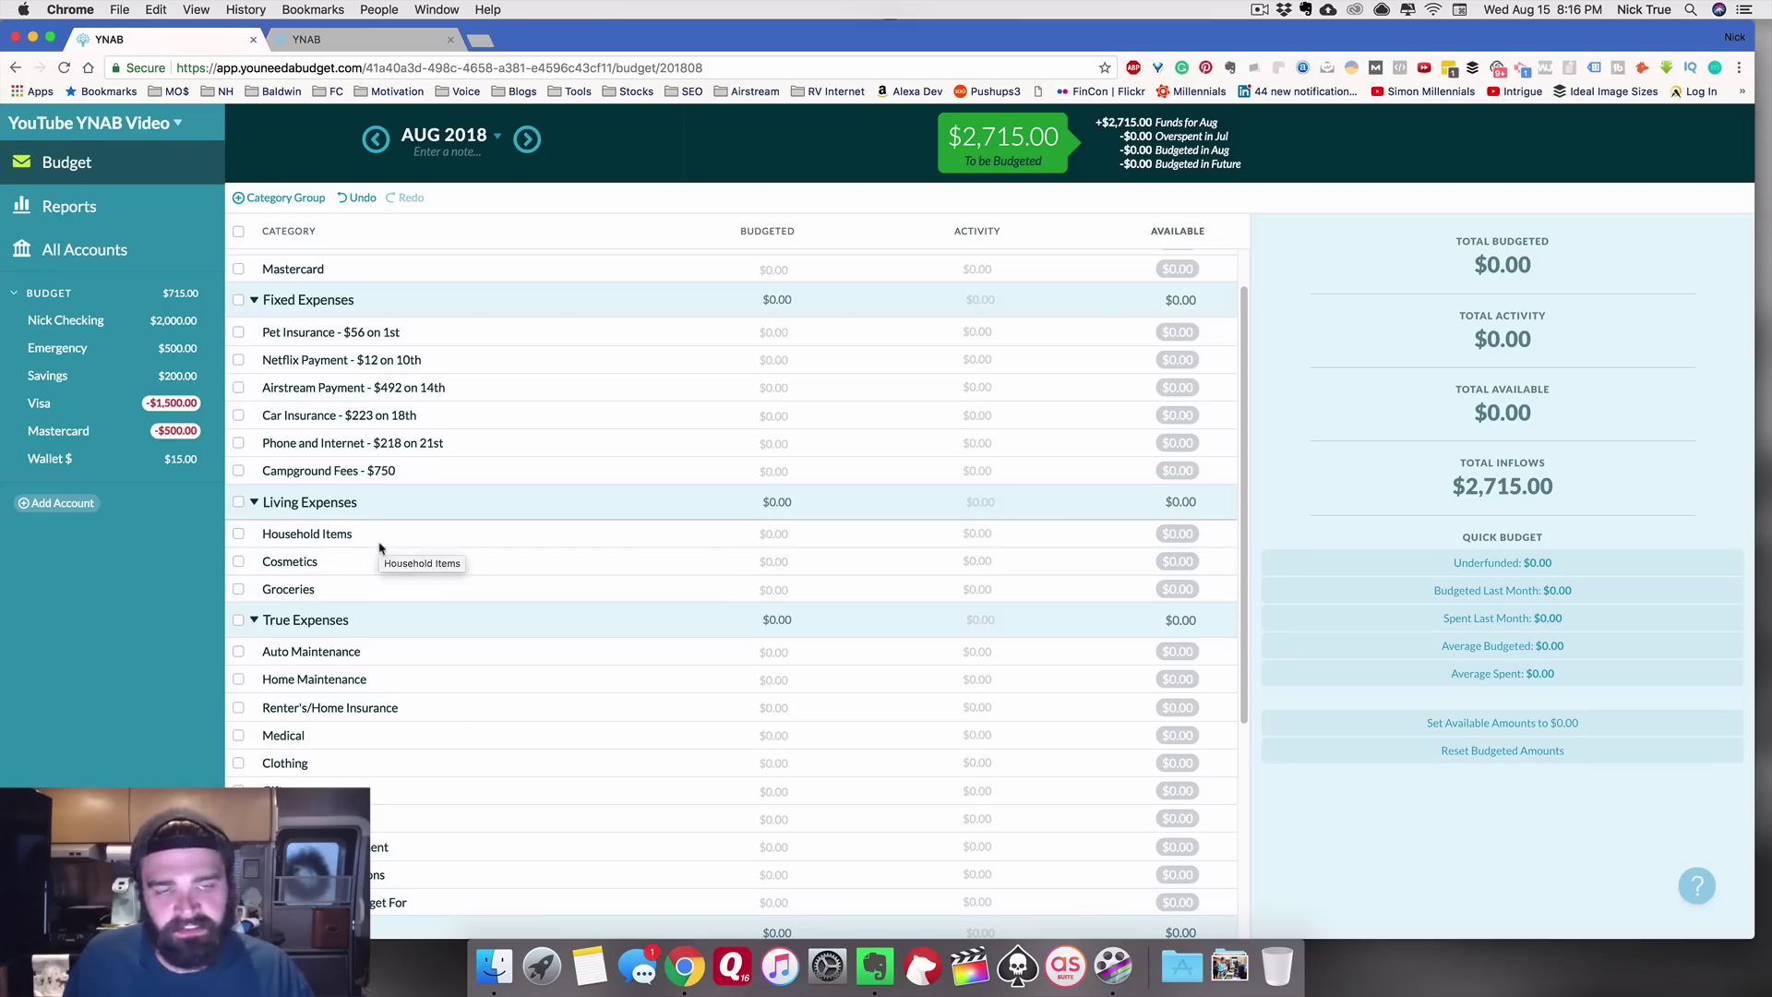
Step: Add the categories Gas, Pet Expenses, Clothing, Laundromat and Propane to the Living Expenses group
left_click(368, 502)
type("Pet")
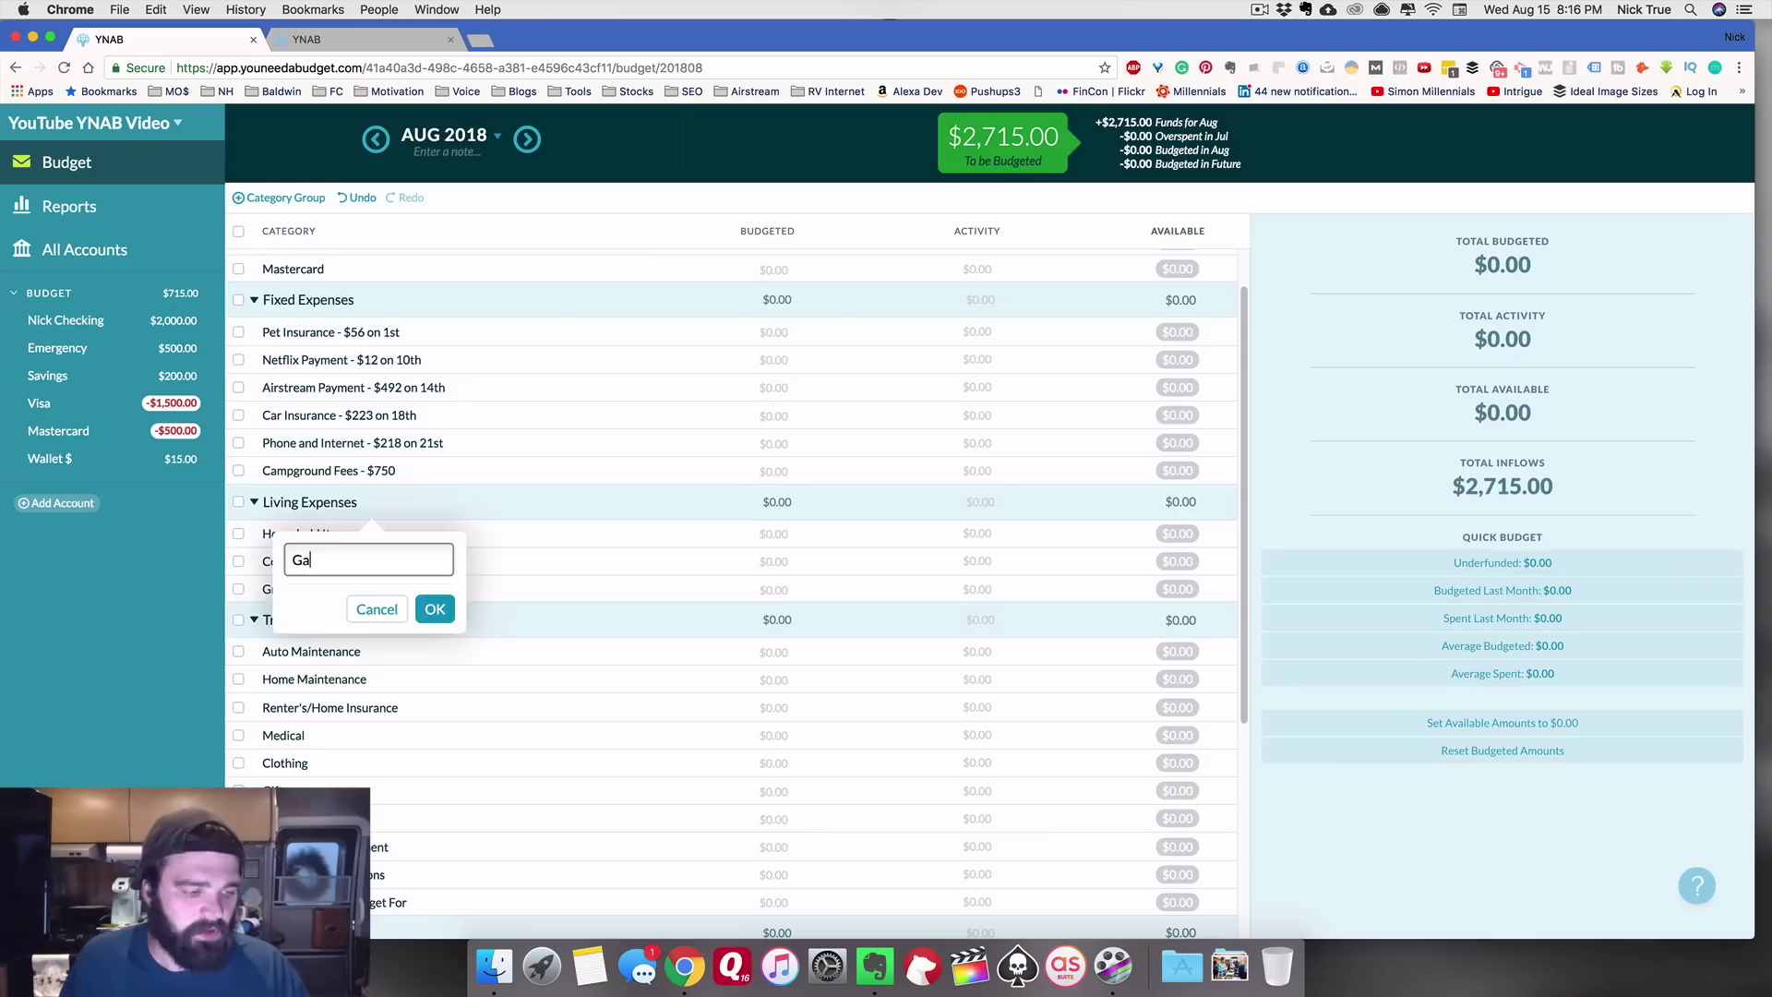
type(" Expenses")
key("Return")
type("Clothing")
key("Return")
type("Laundry")
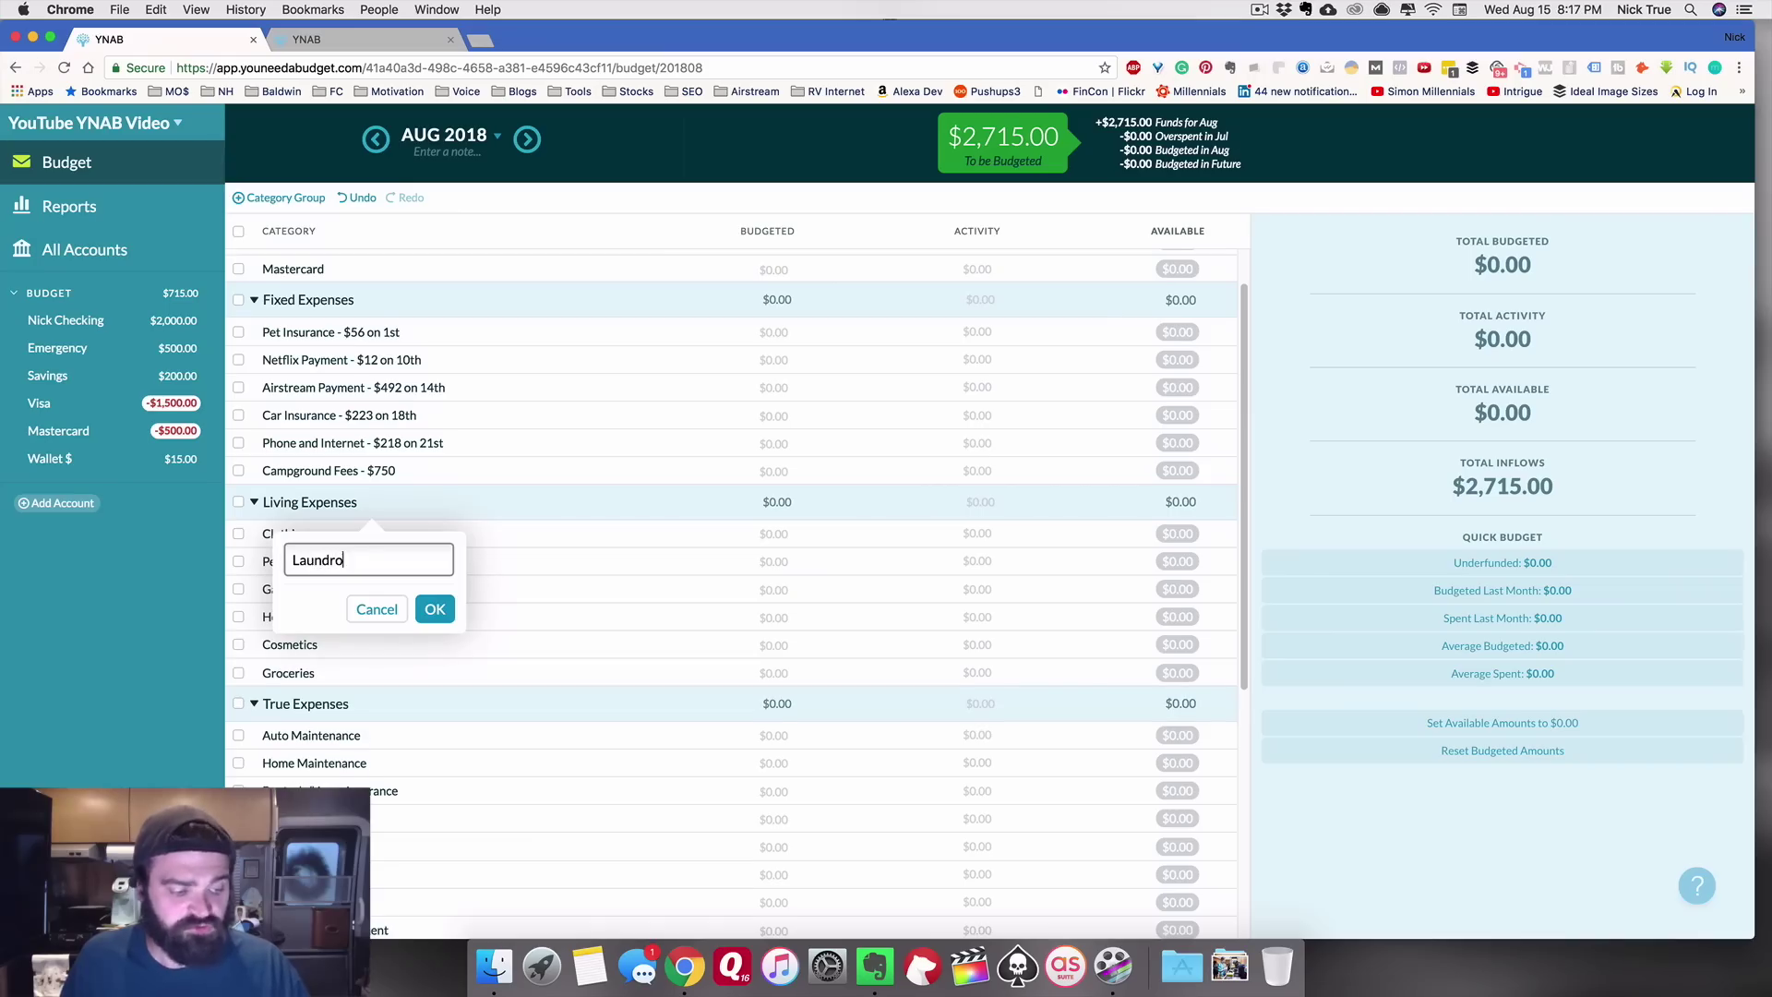
key("Return")
type("Propane")
key("Return")
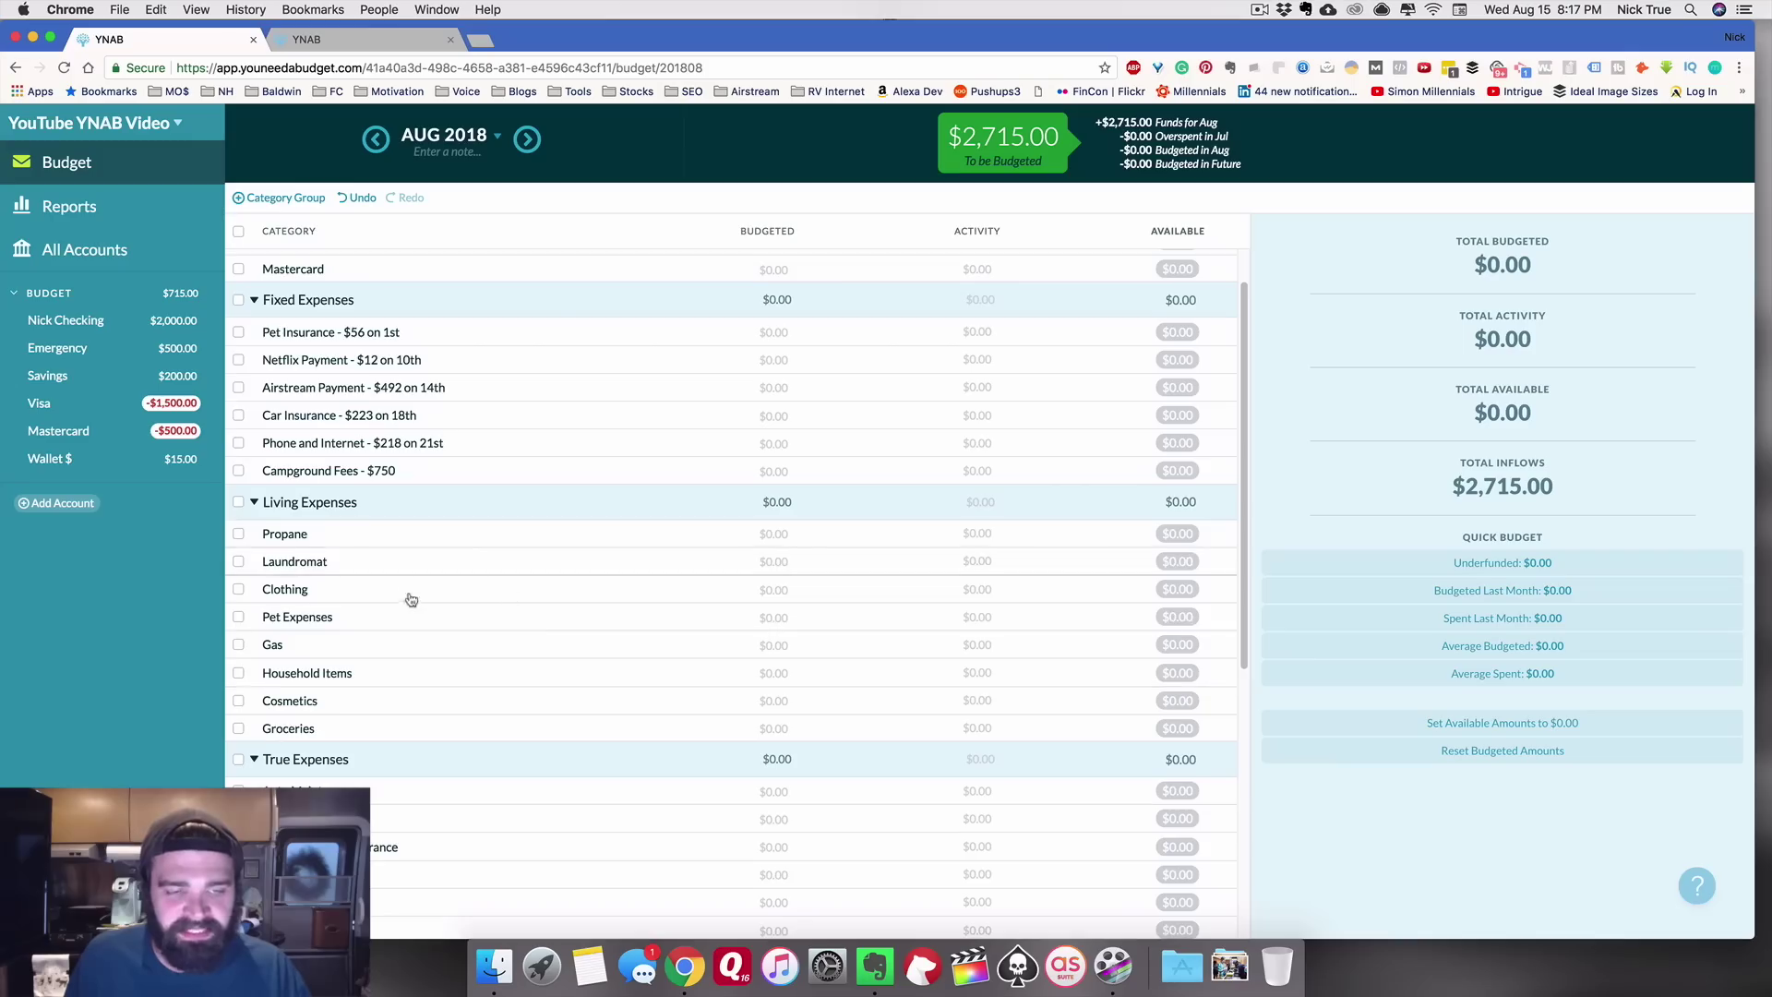
Step: Rename the True Expenses category group to "Long Term Expenses"
scroll(410, 592, "down", 5)
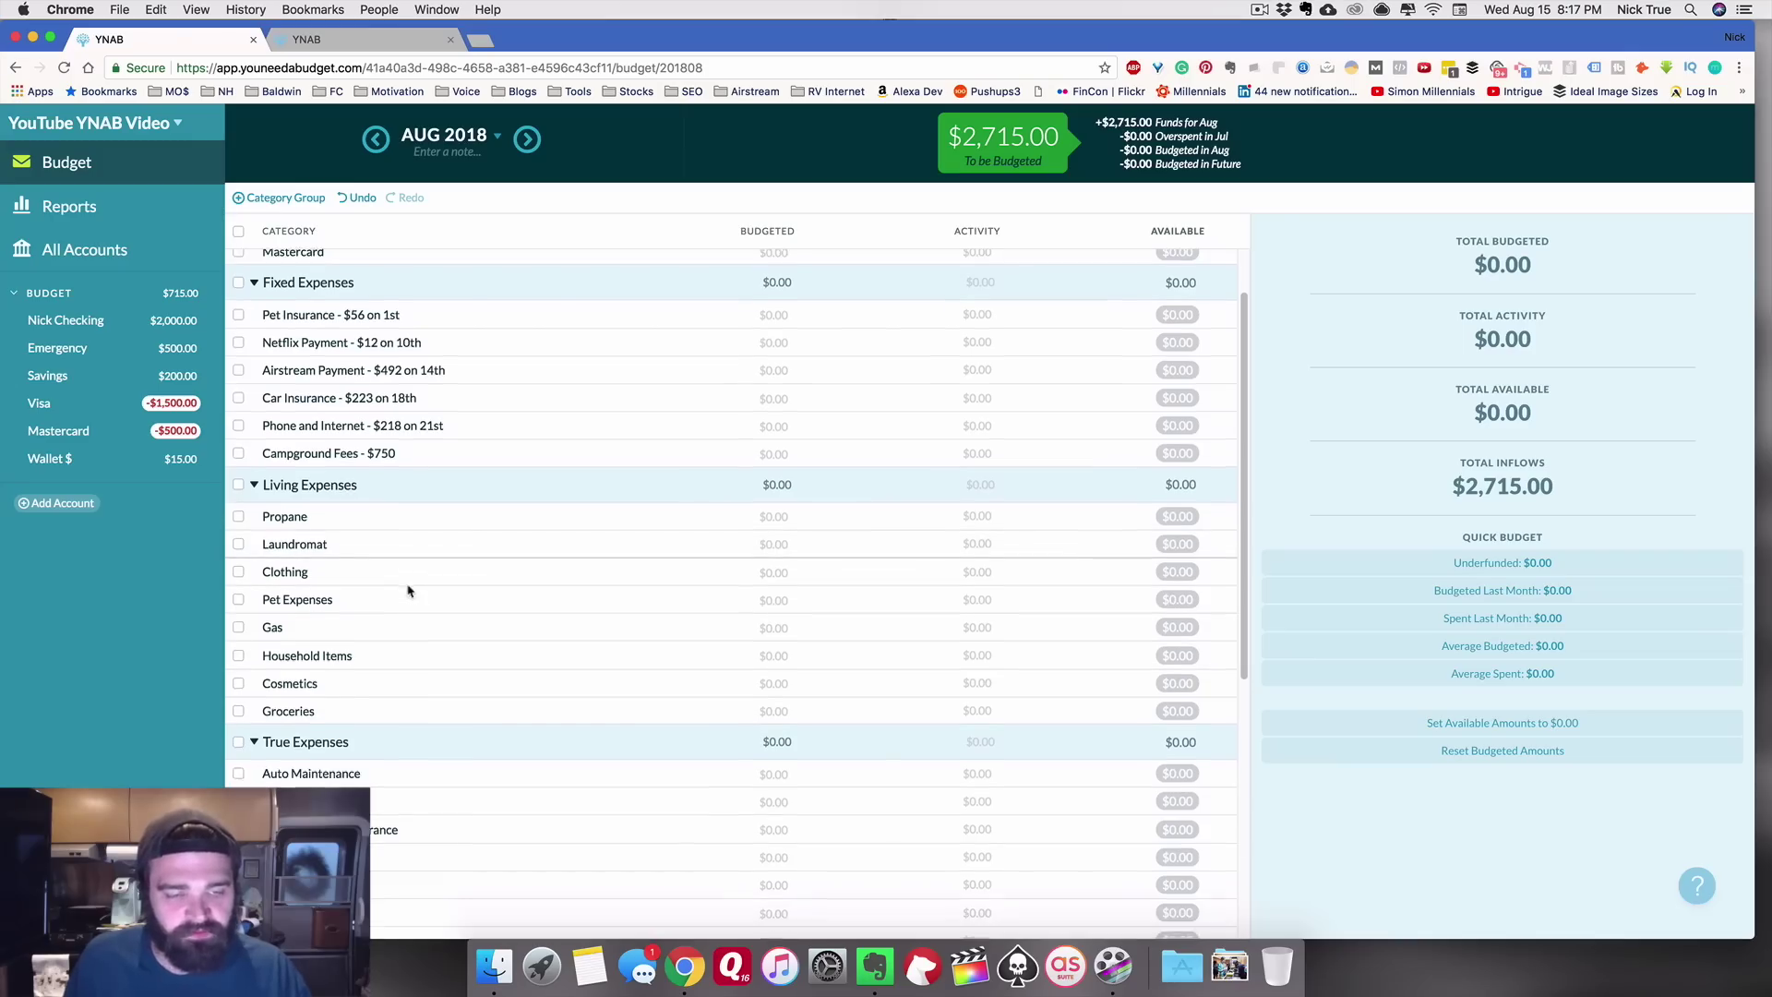
scroll(449, 407, "down", 1)
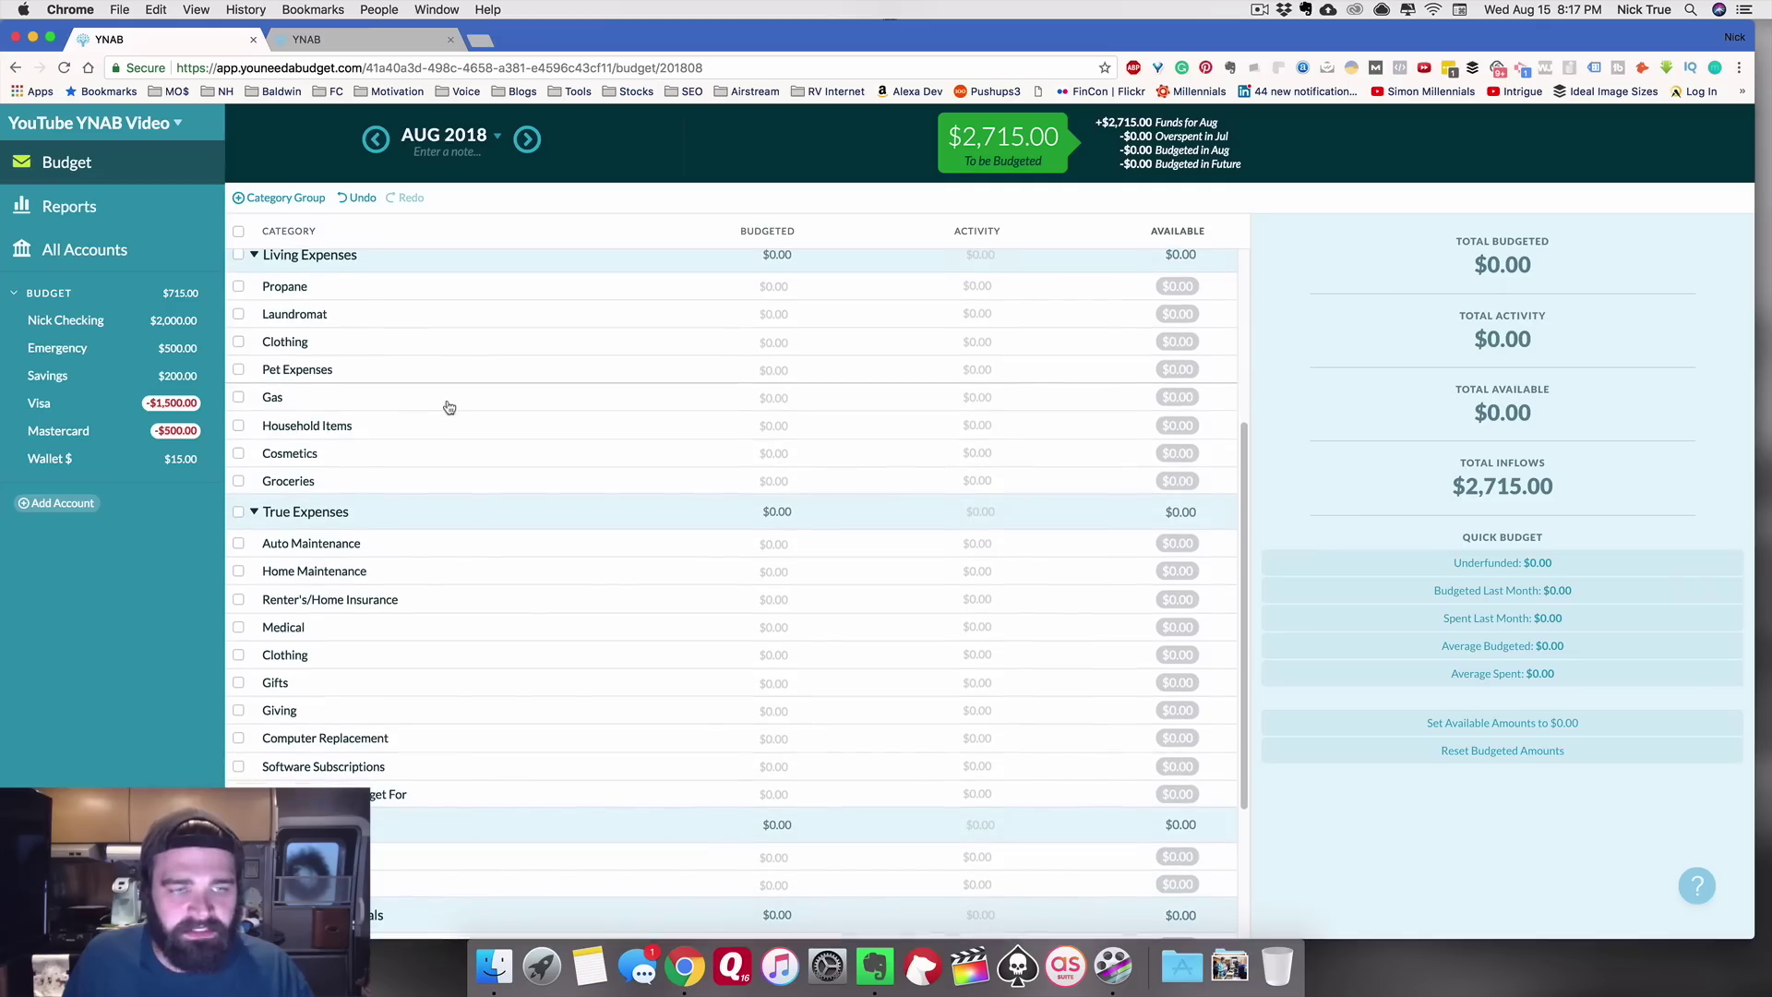
left_click(313, 518)
key("super+a")
key("BackSpace")
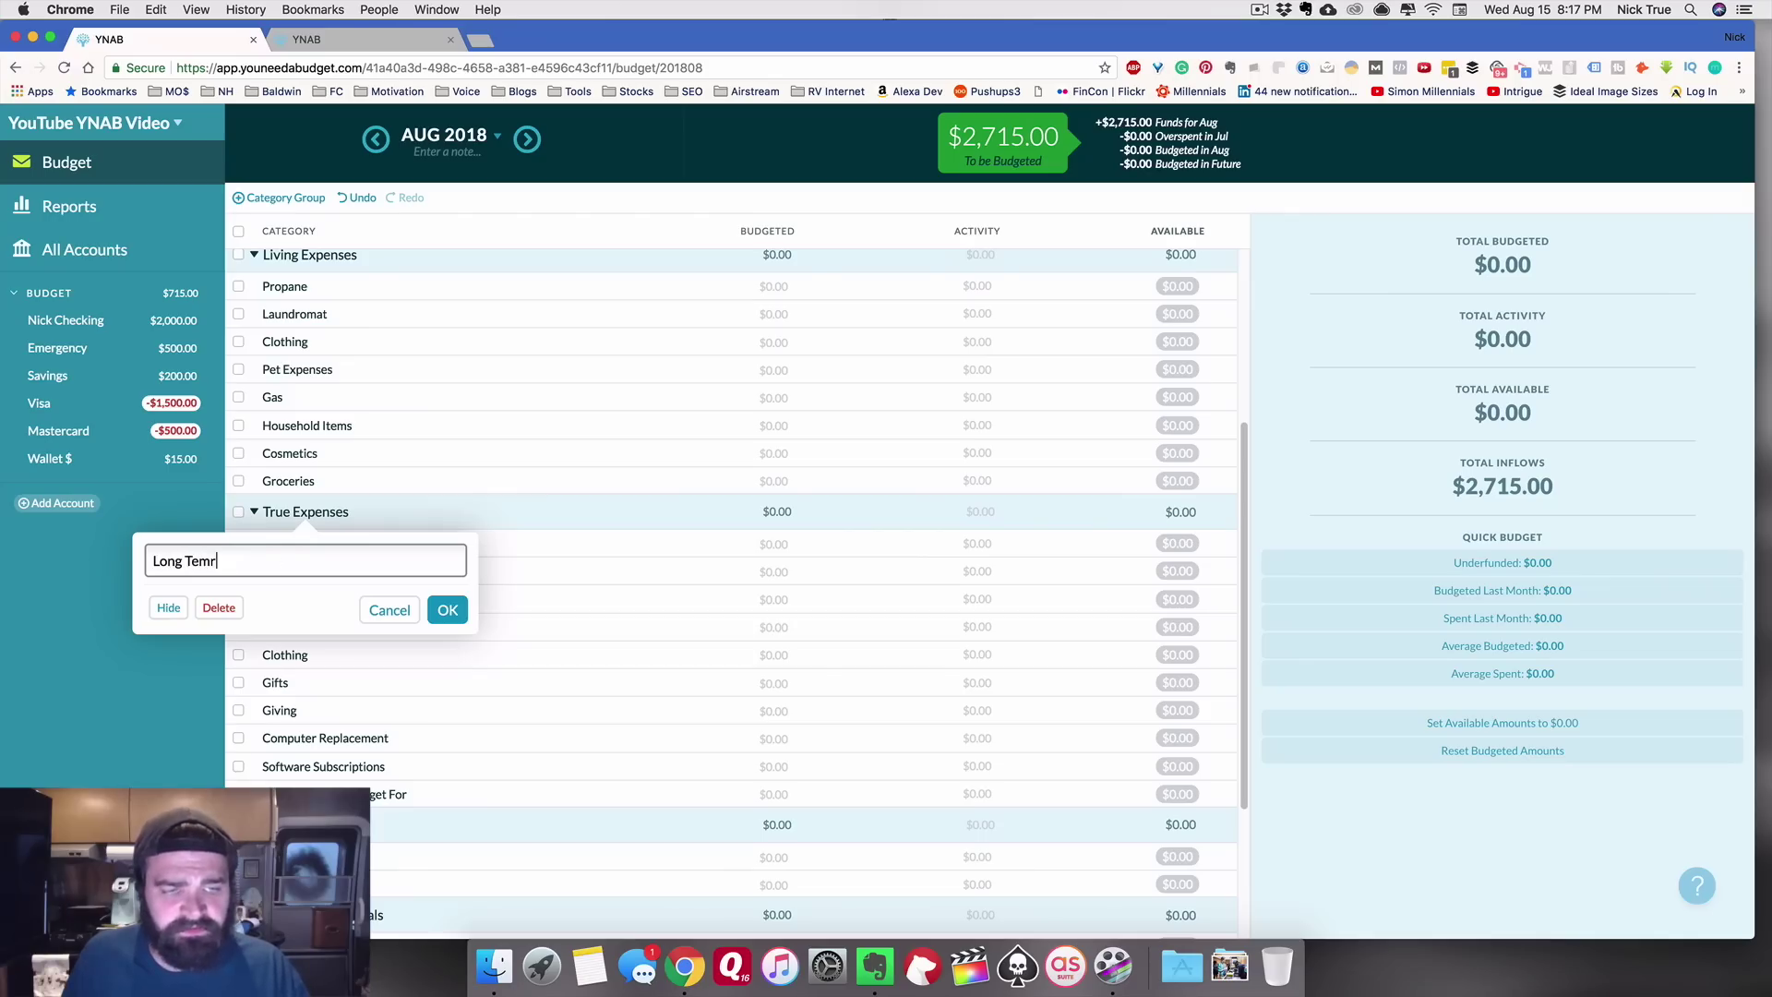
key("Return")
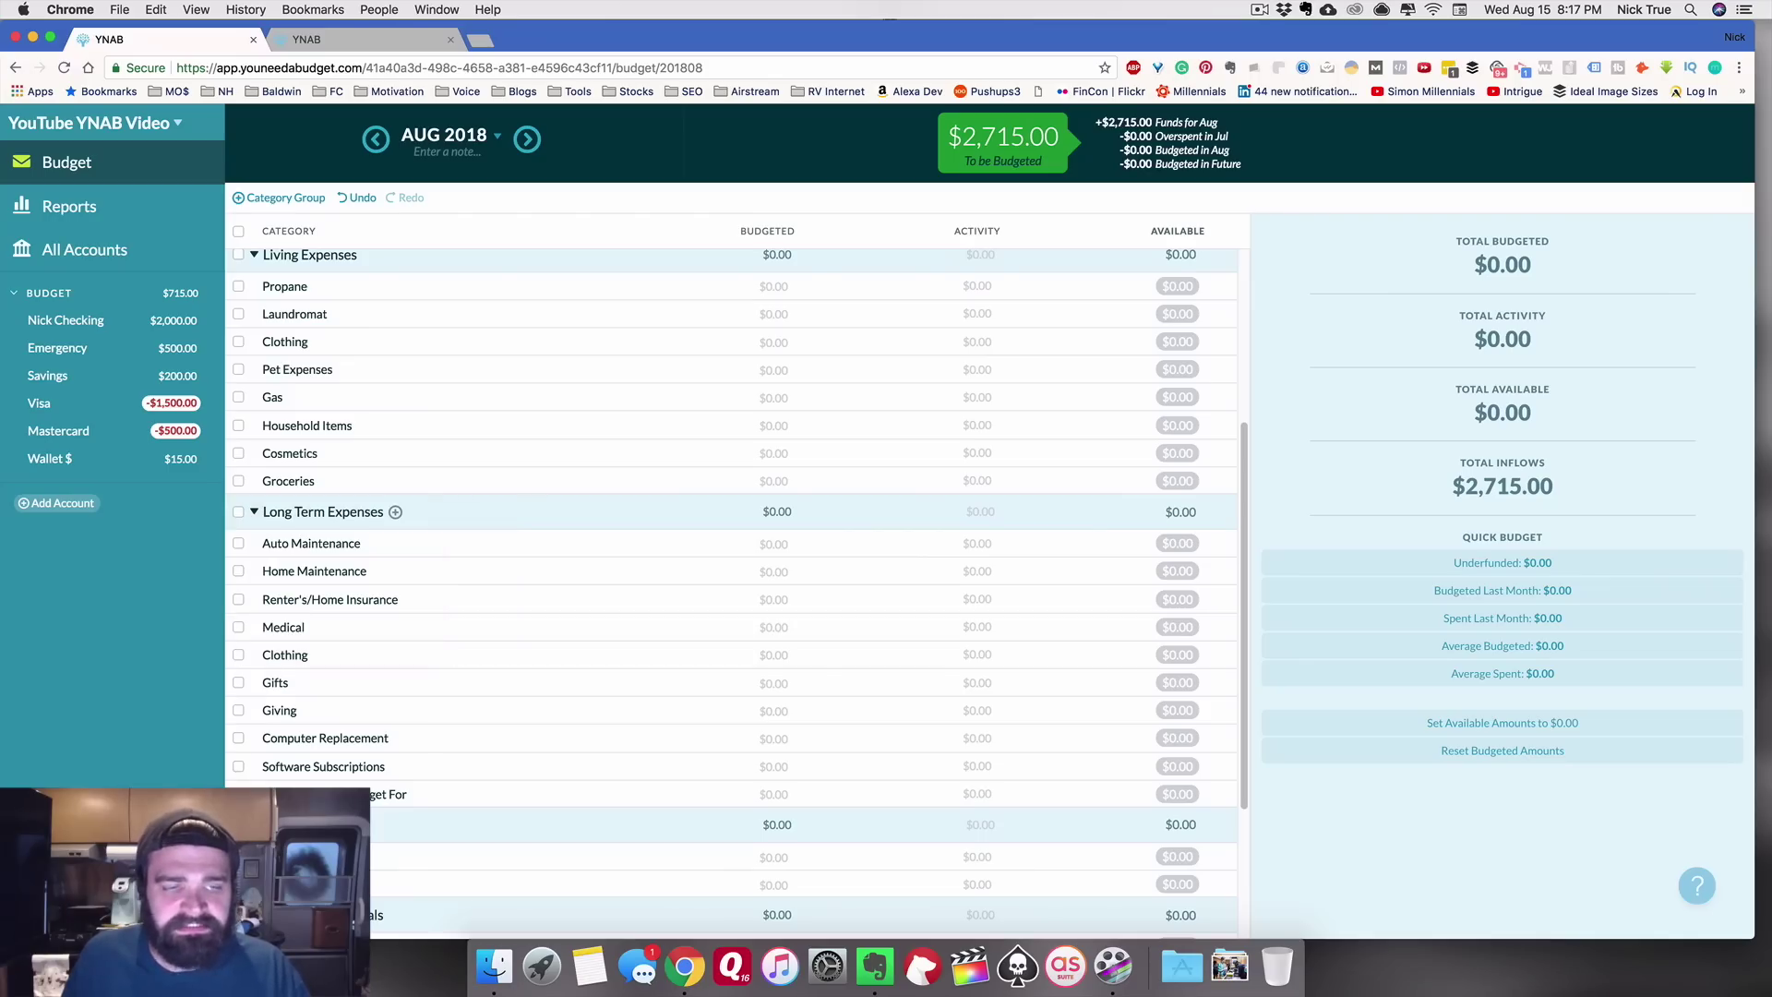
Step: Delete the Renter's/Home Insurance category from the Long Term Expenses group
scroll(334, 522, "down", 1)
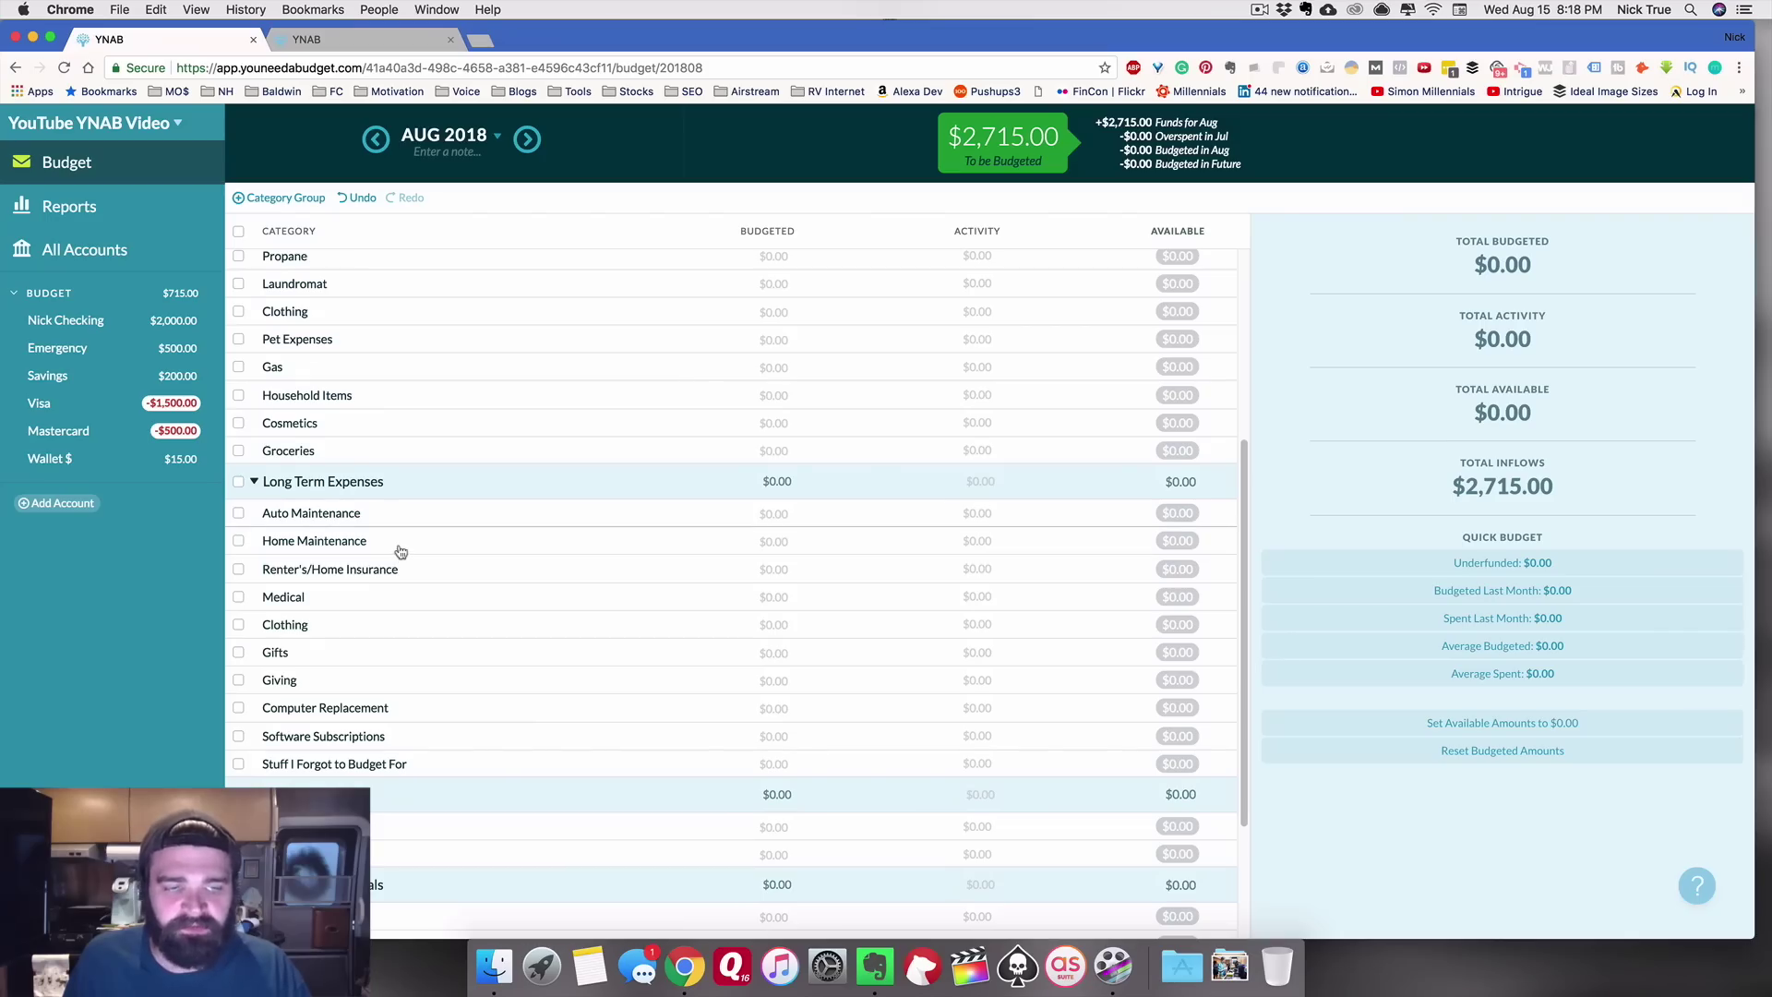
scroll(400, 550, "down", 1)
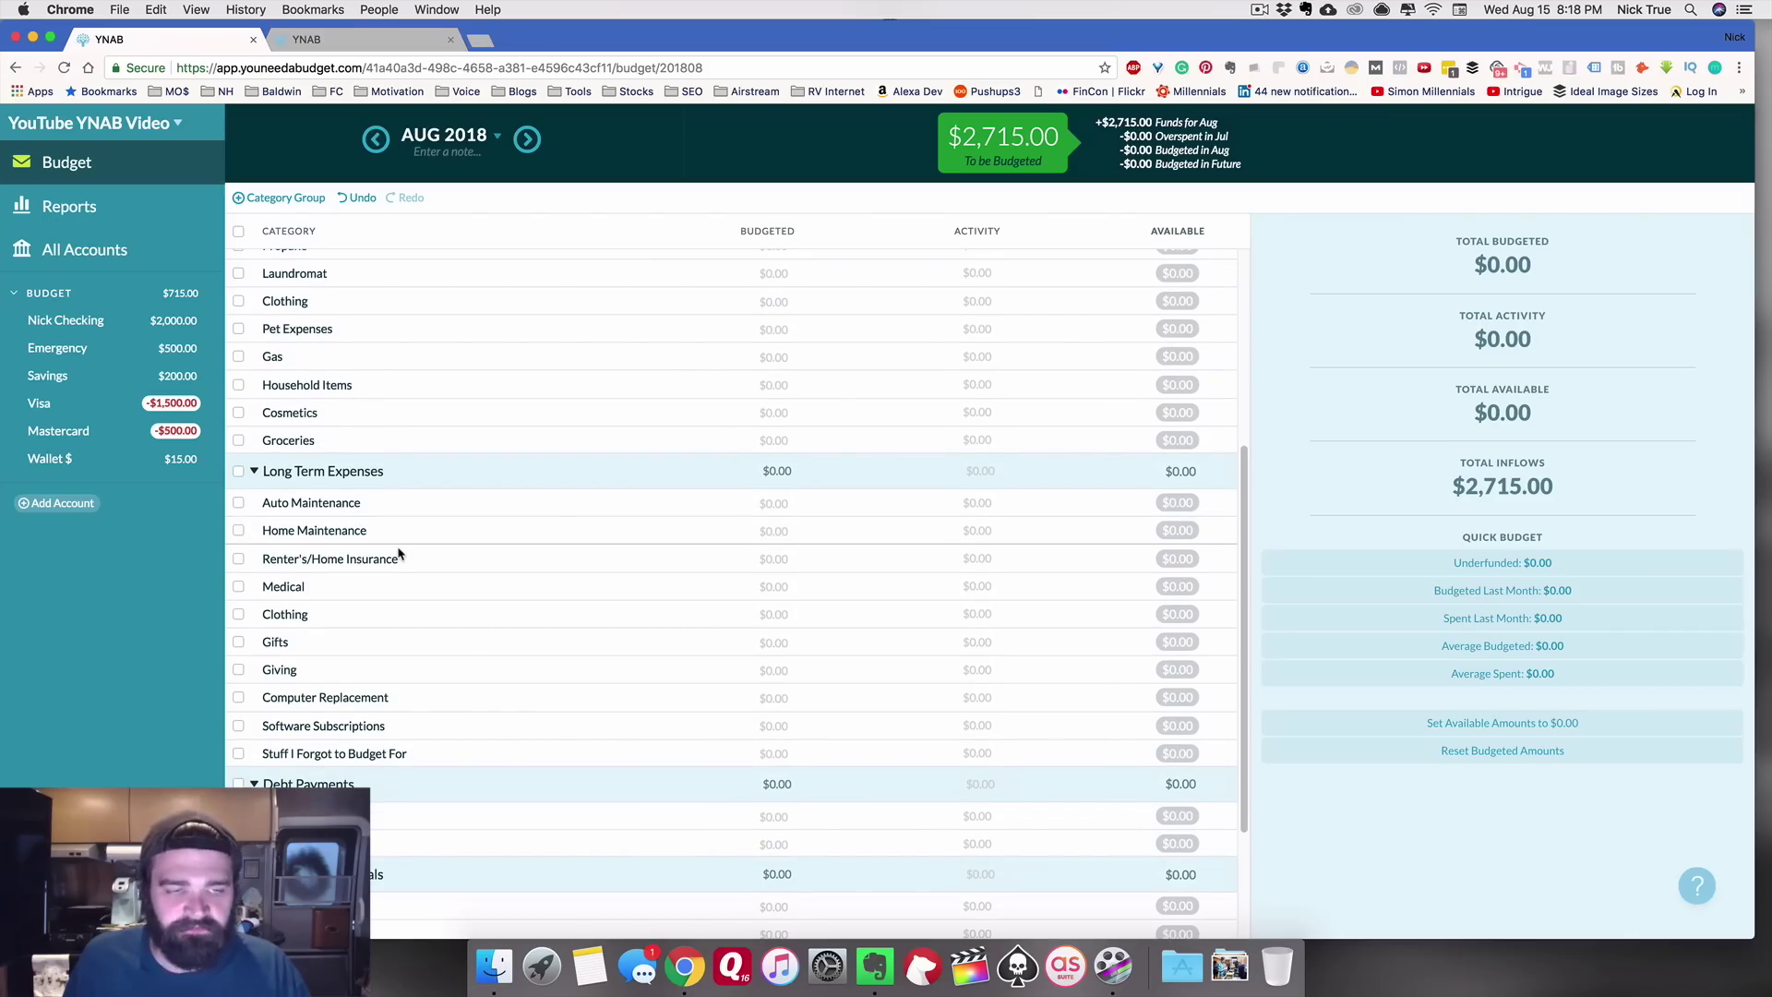
scroll(340, 561, "down", 1)
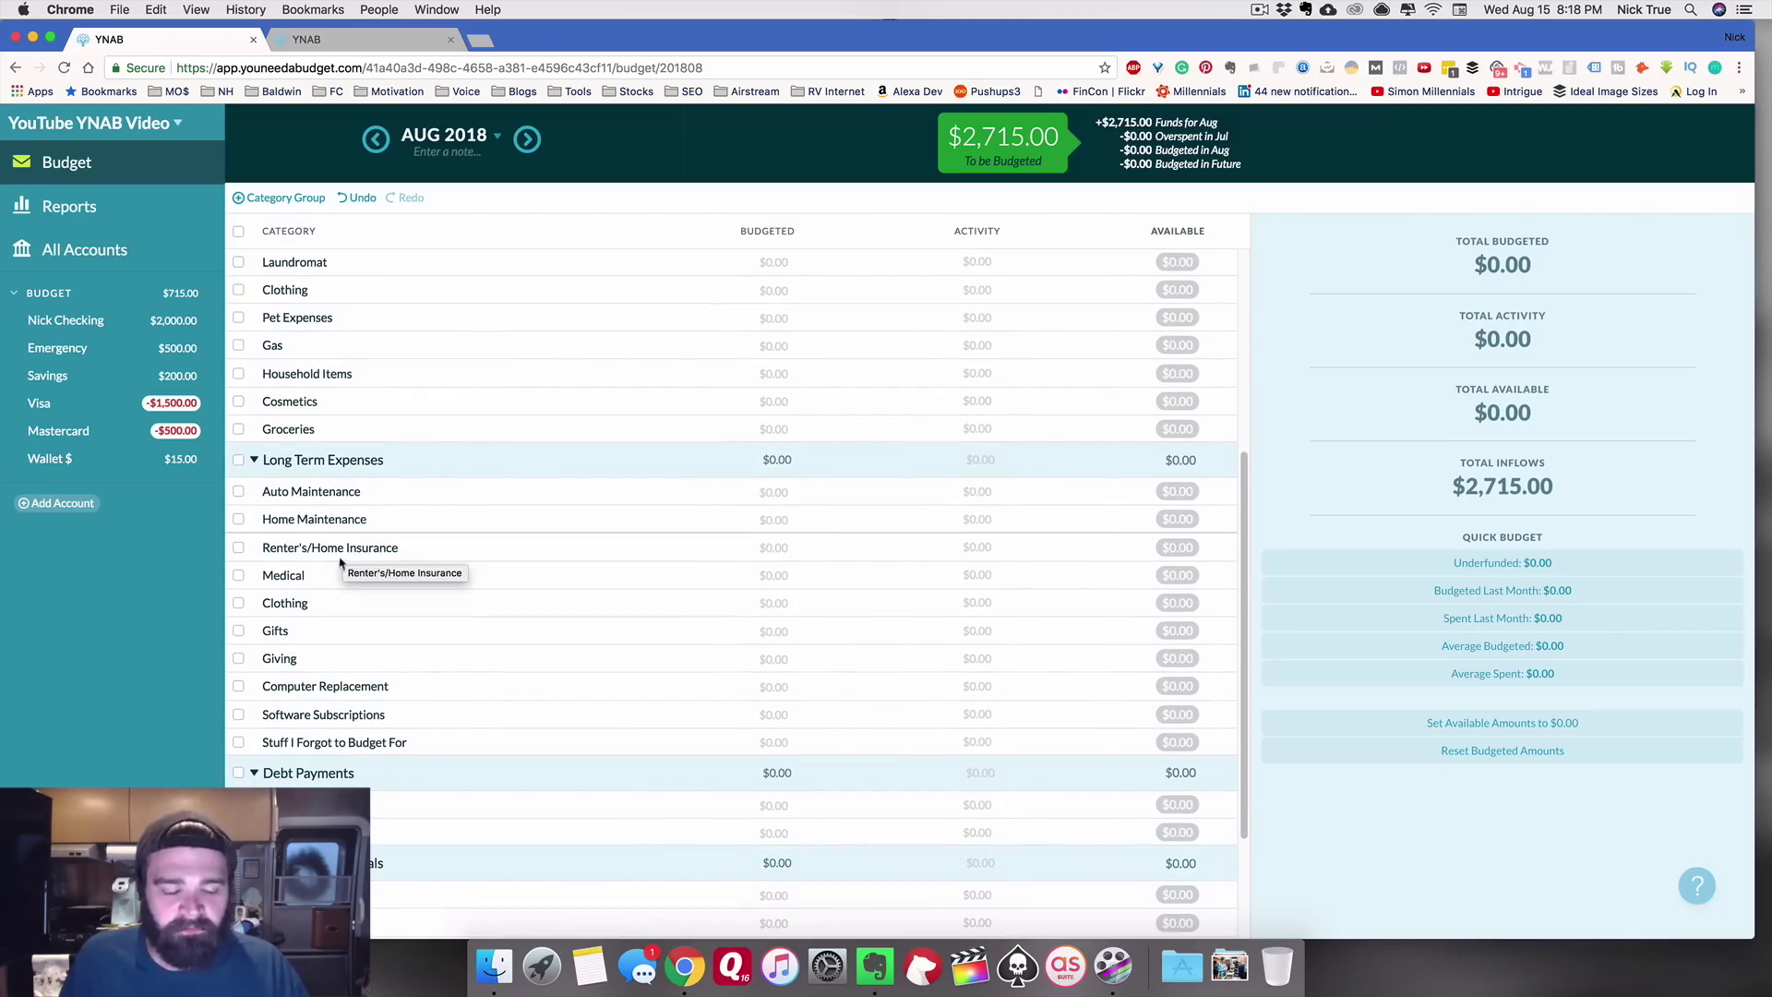
scroll(343, 561, "down", 3)
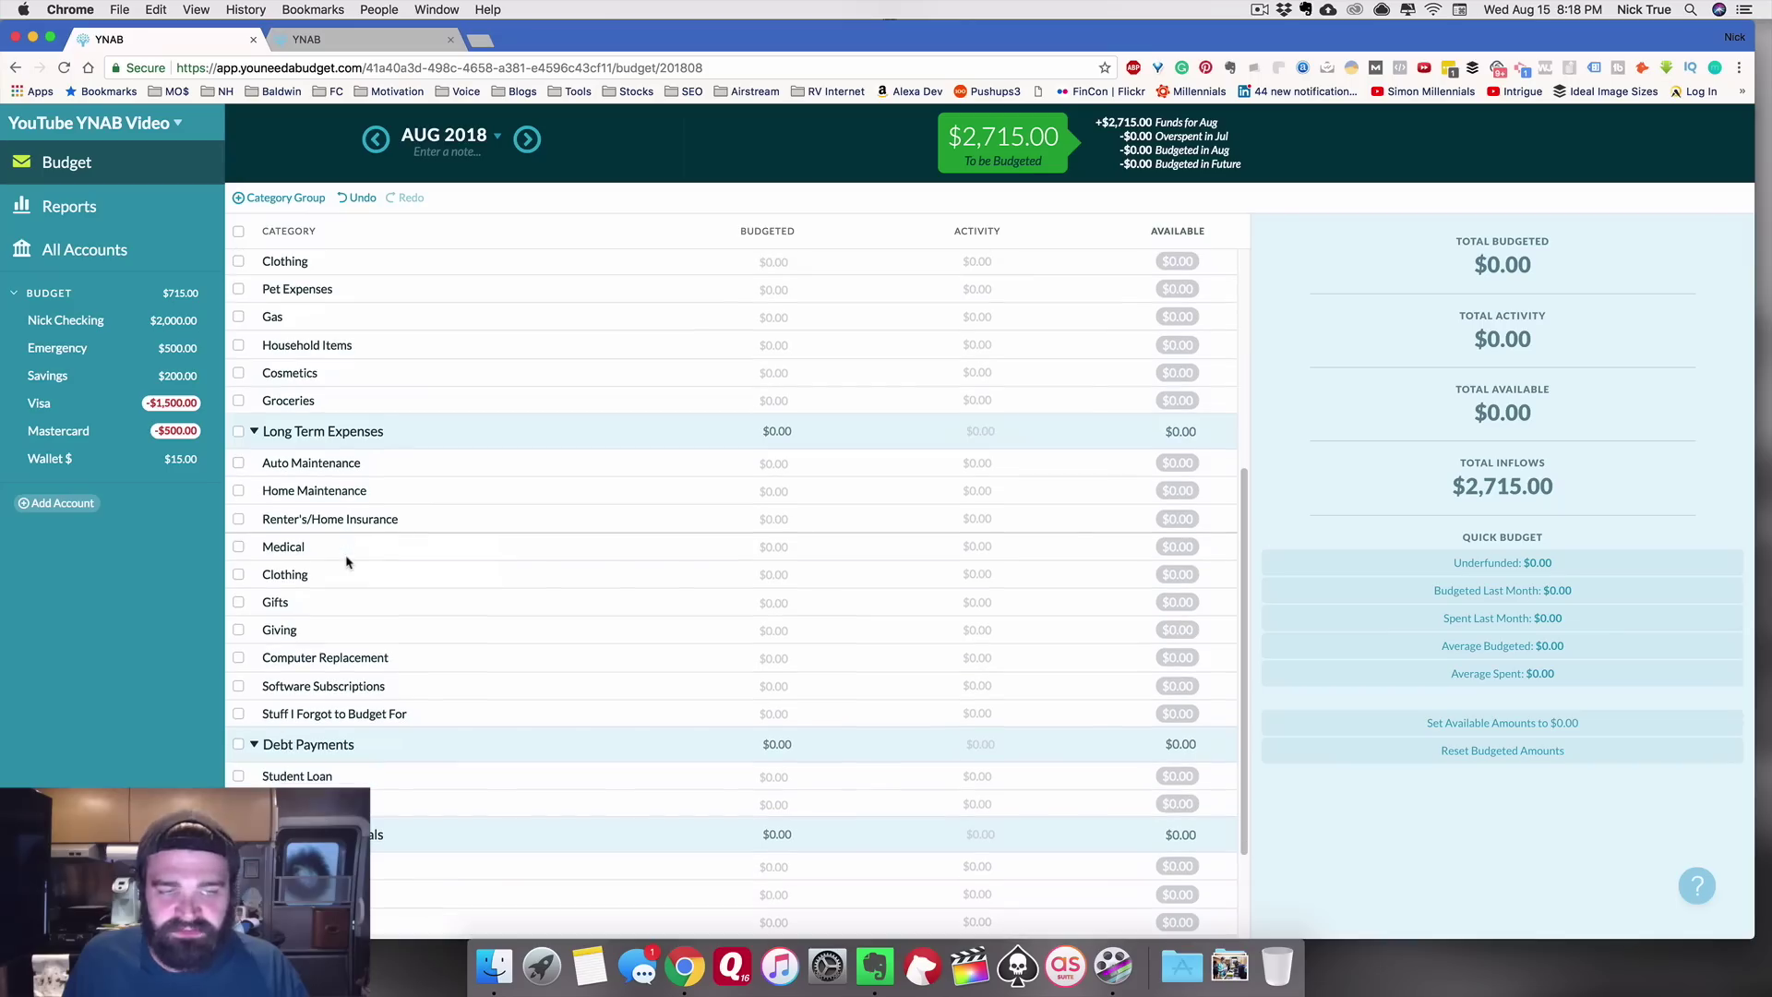
scroll(374, 545, "down", 2)
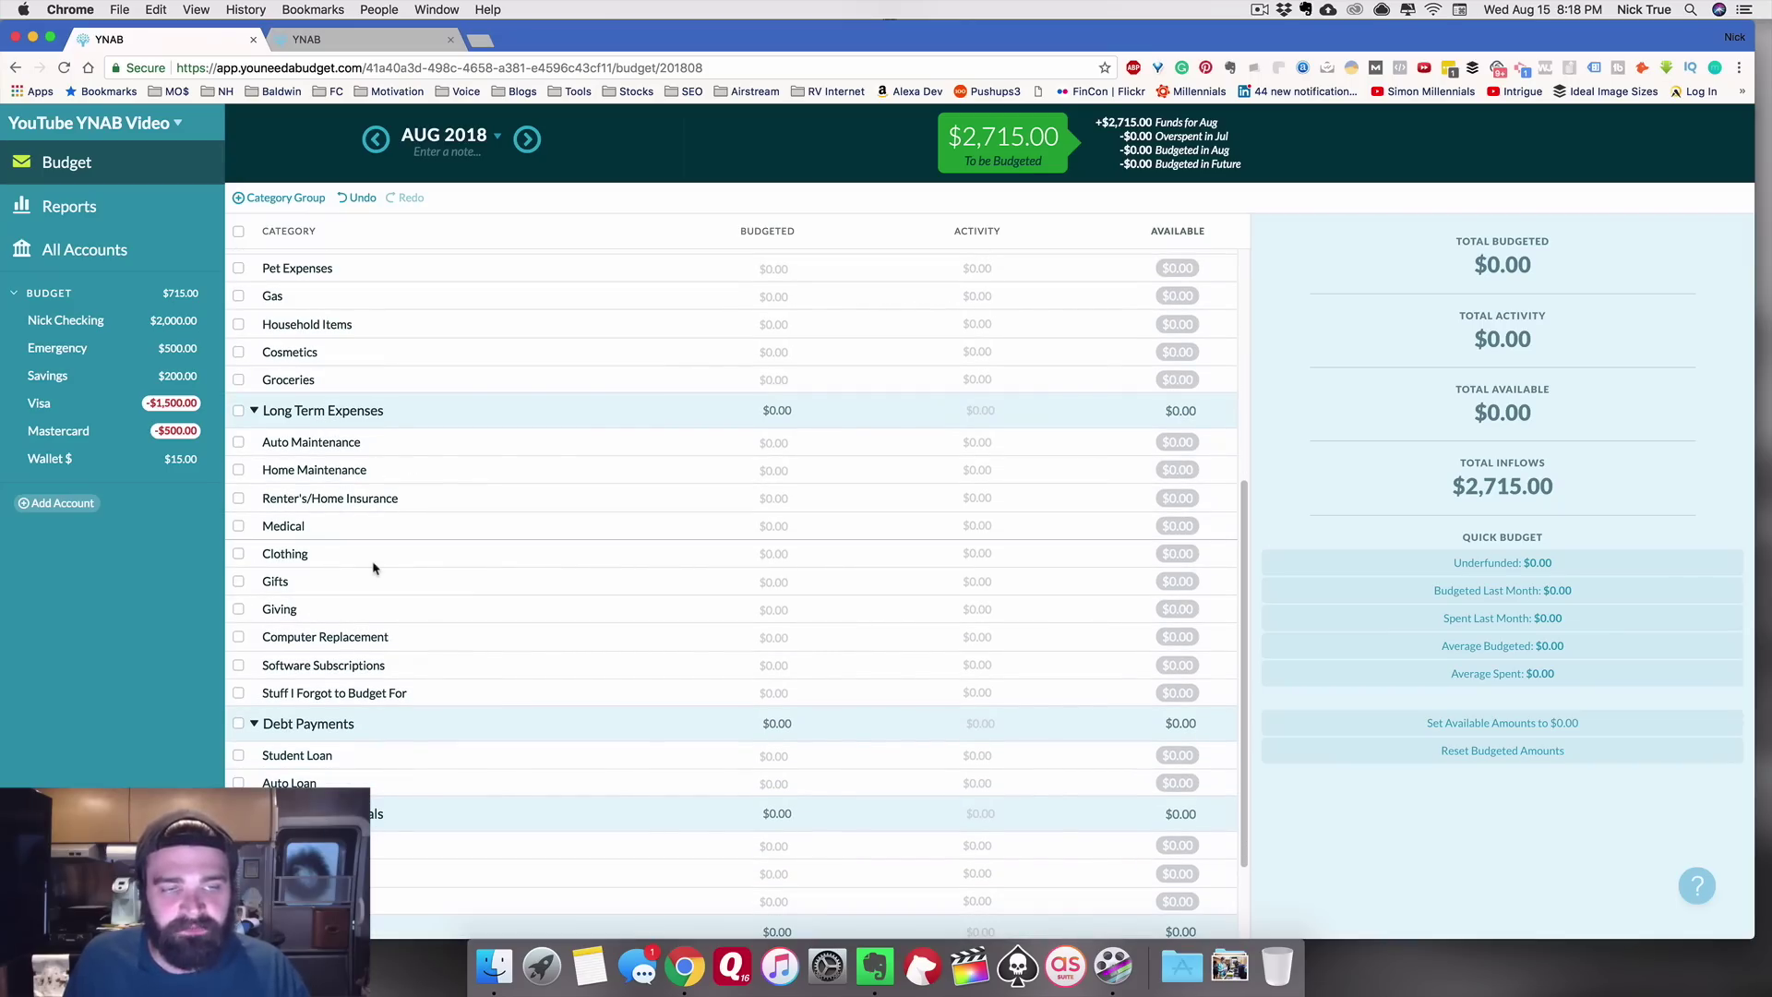
scroll(374, 539, "down", 1)
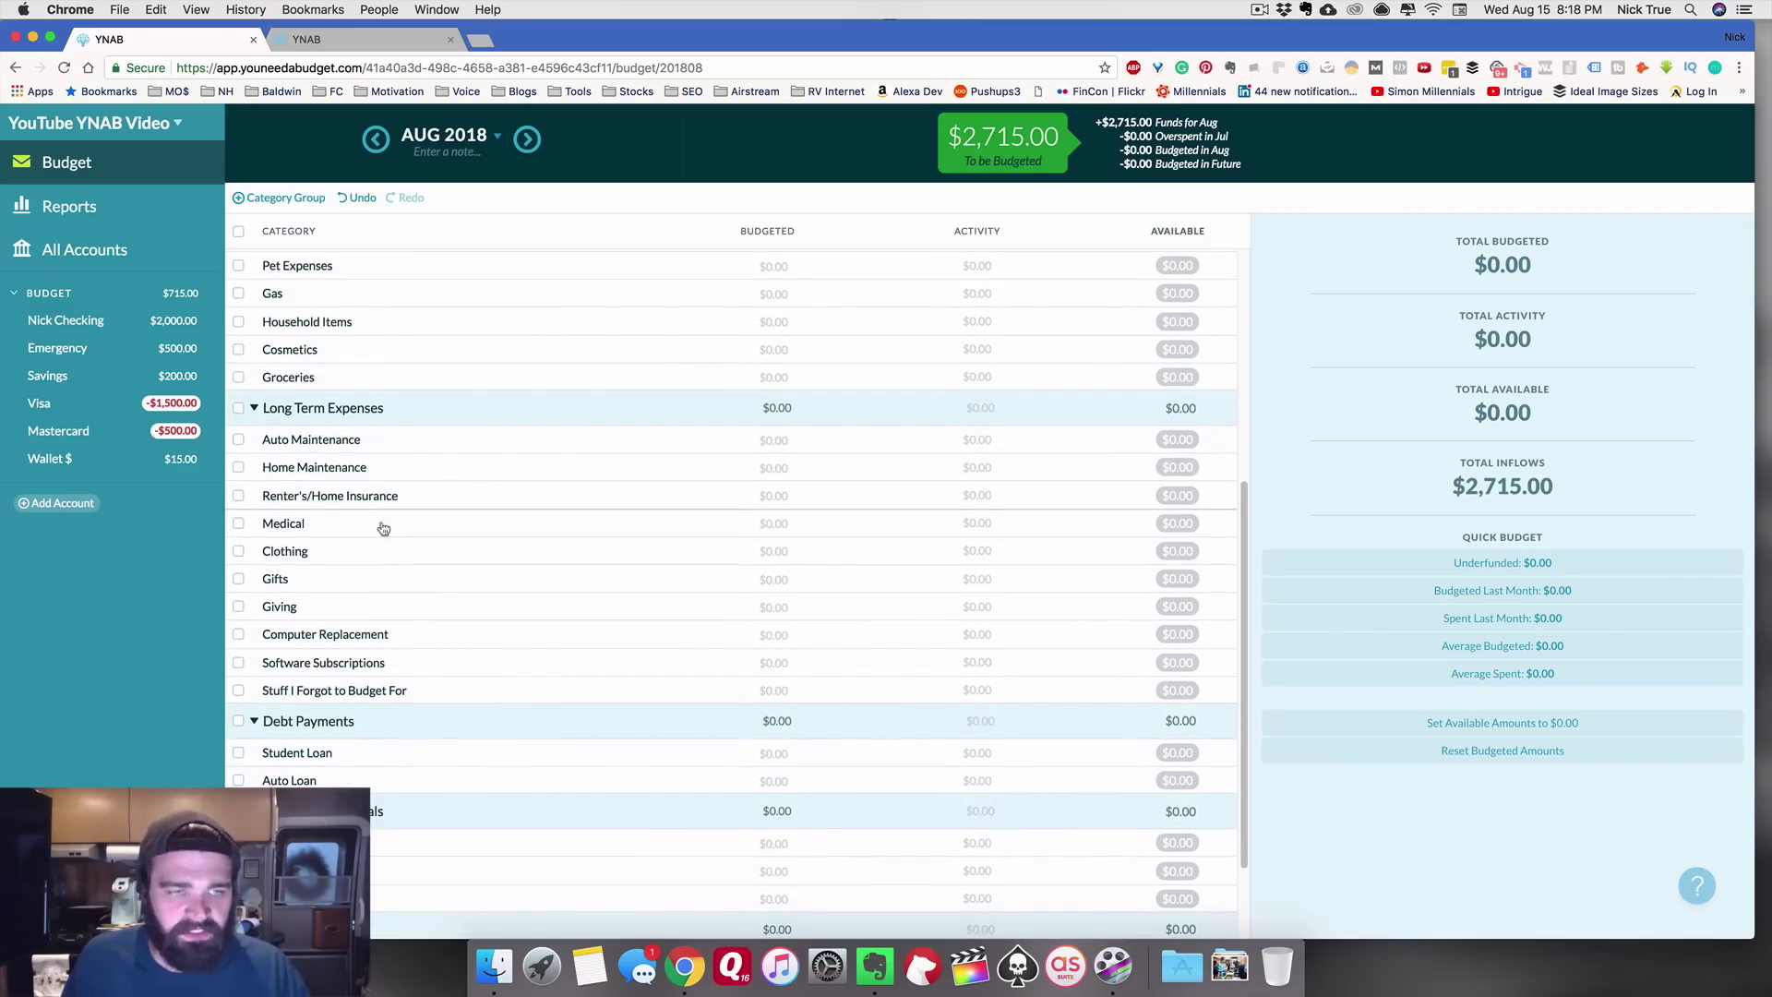
left_click(334, 500)
left_click(297, 500)
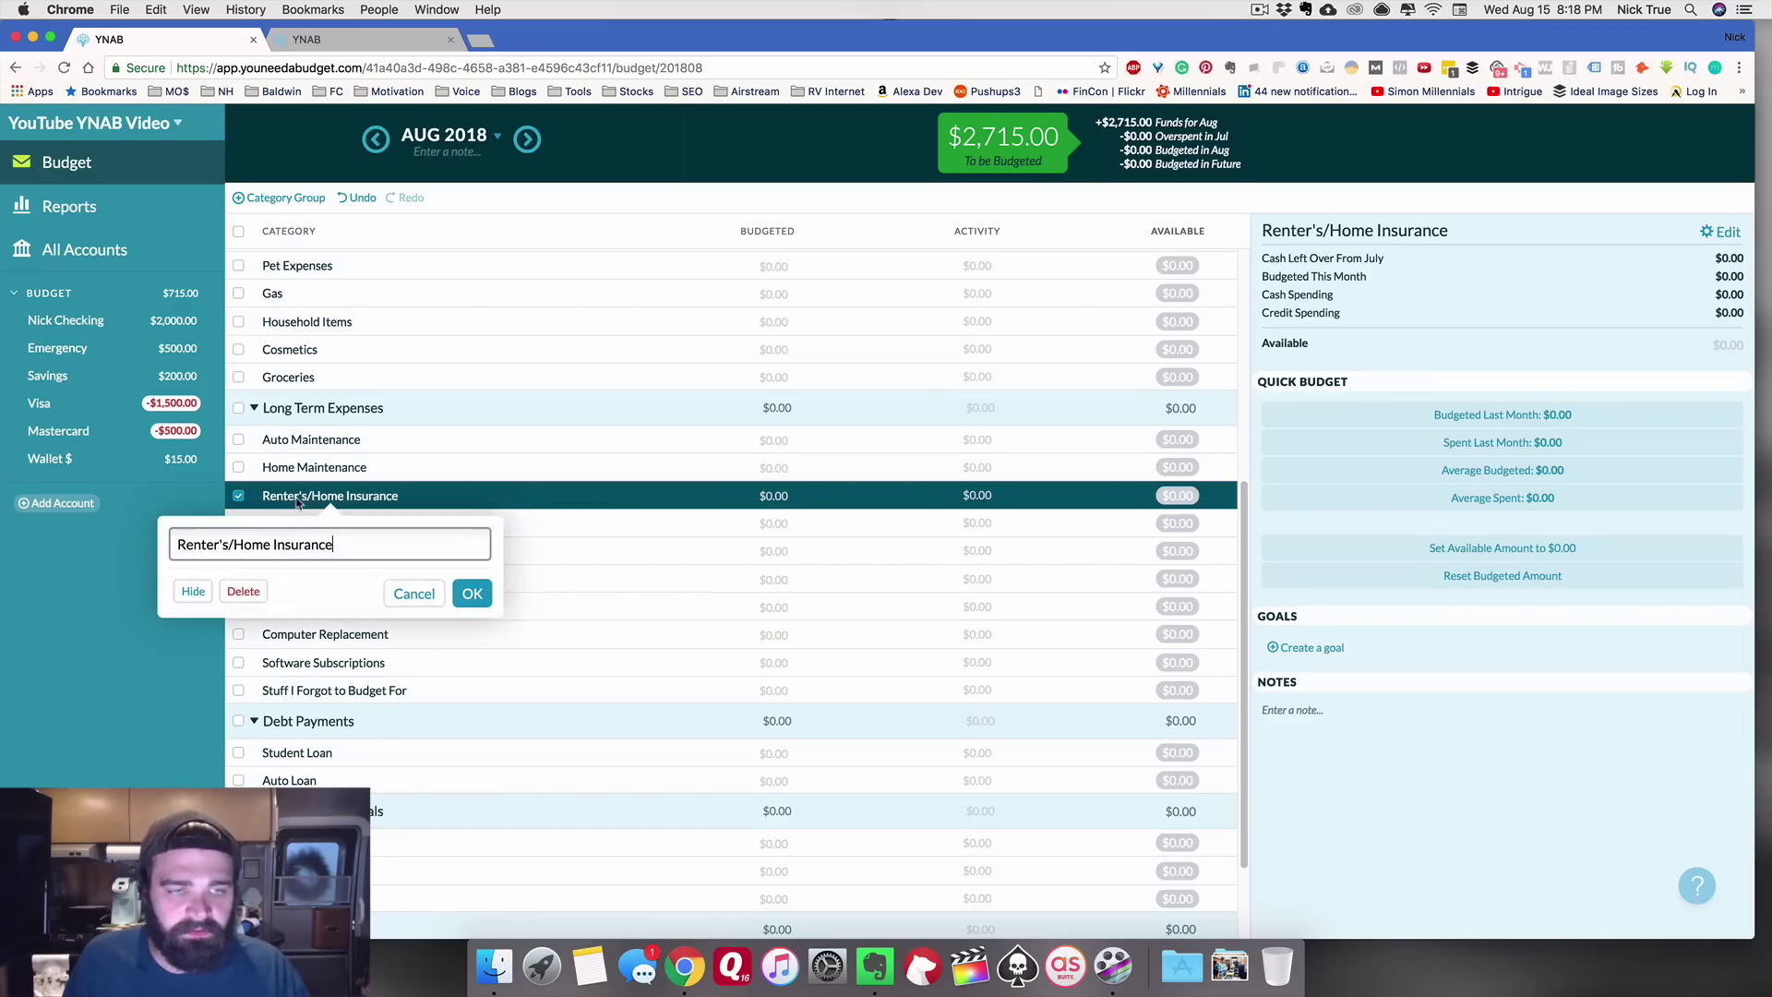
left_click(244, 591)
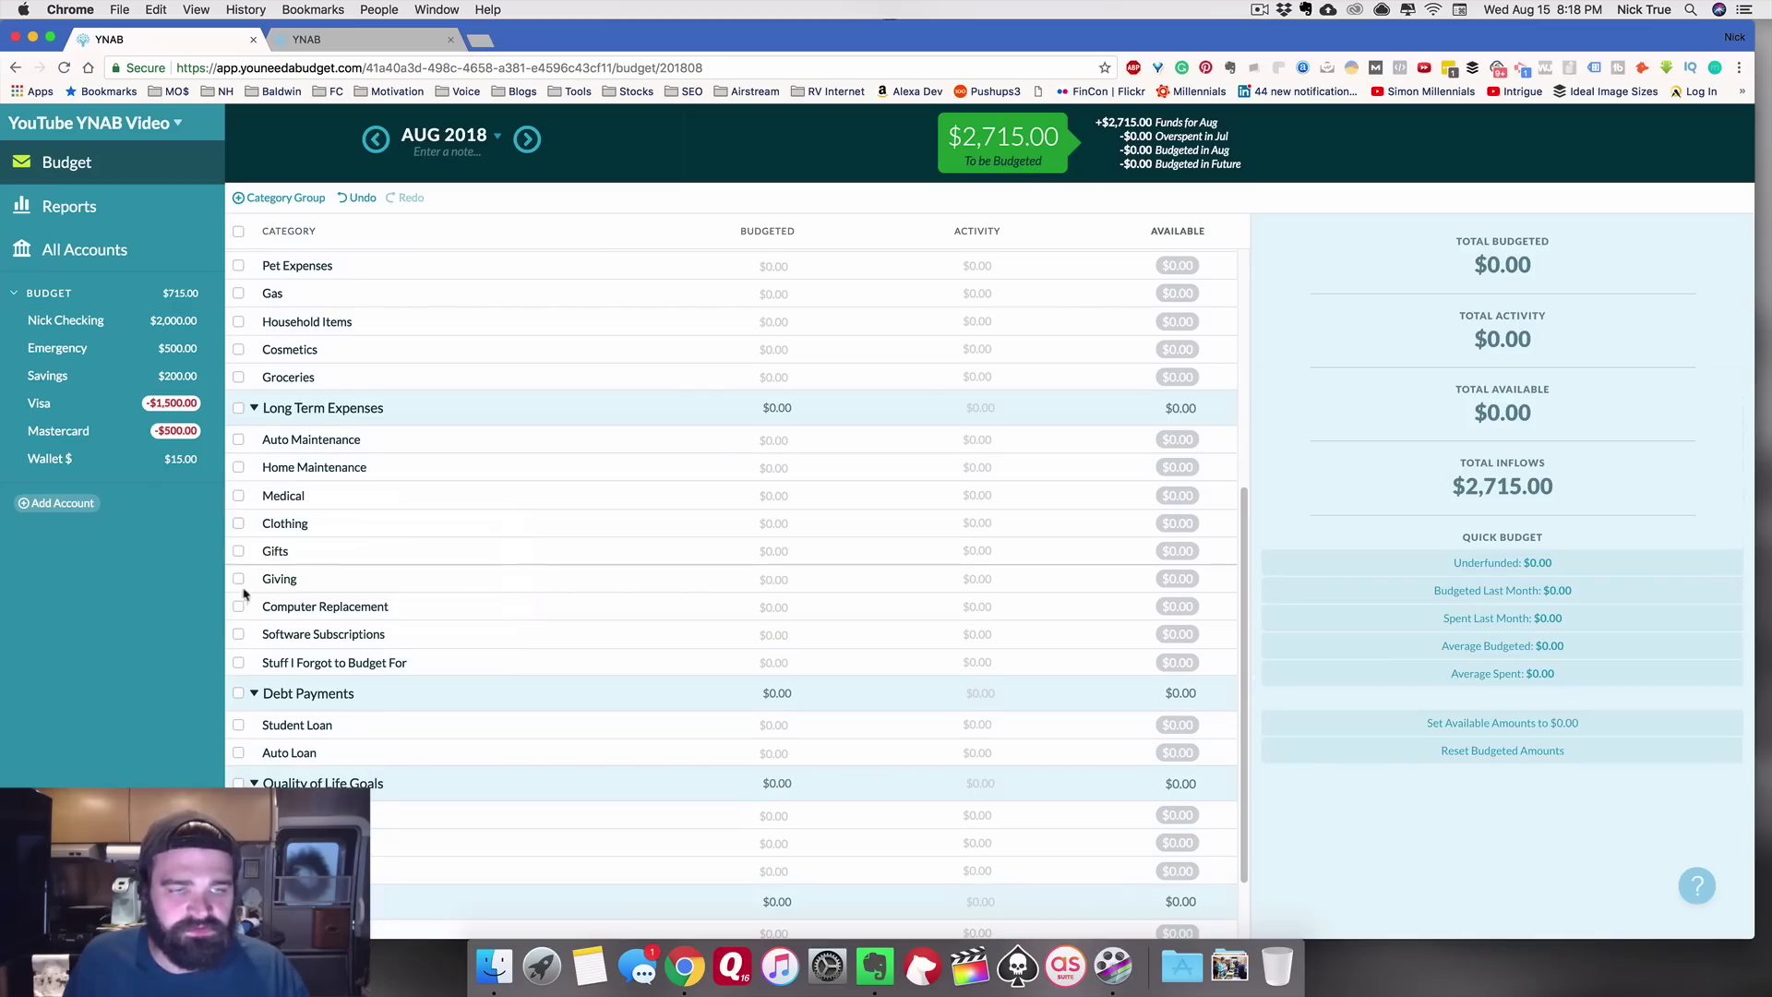
Step: Delete the Clothing, Gifts and Giving categories from the Long Term Expenses group
left_click(305, 524)
left_click(196, 617)
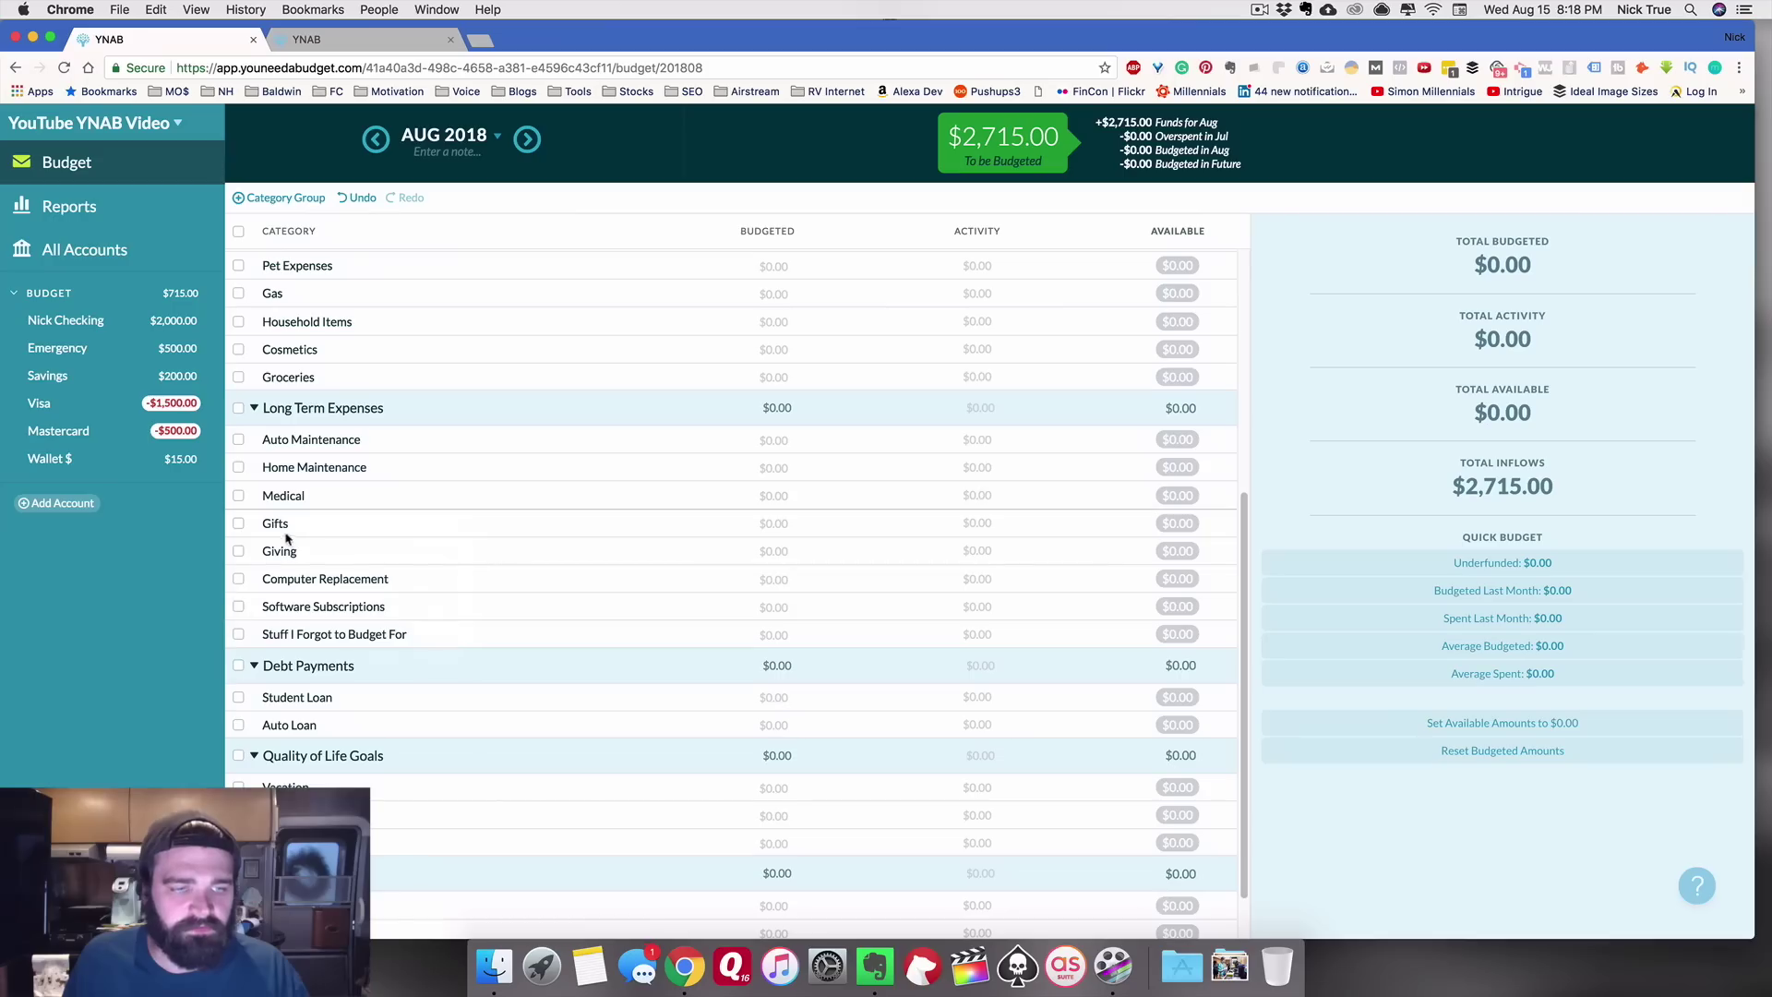
left_click(271, 524)
left_click(194, 618)
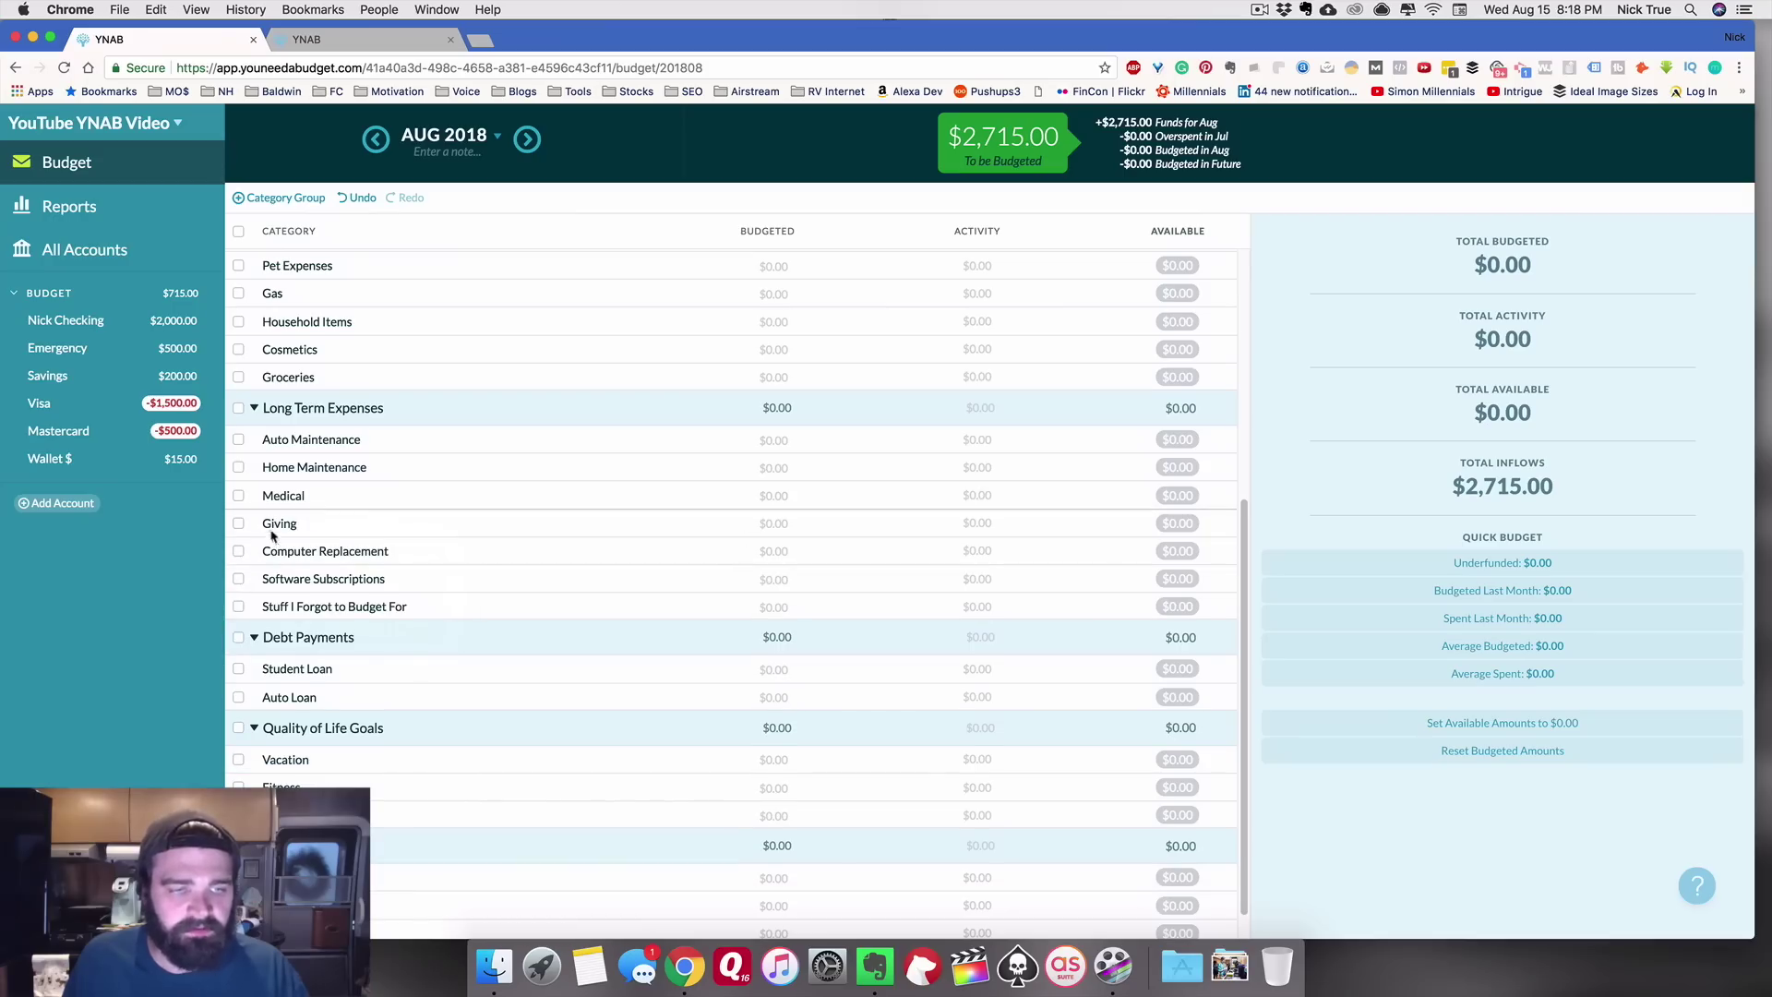
left_click(274, 529)
left_click(193, 617)
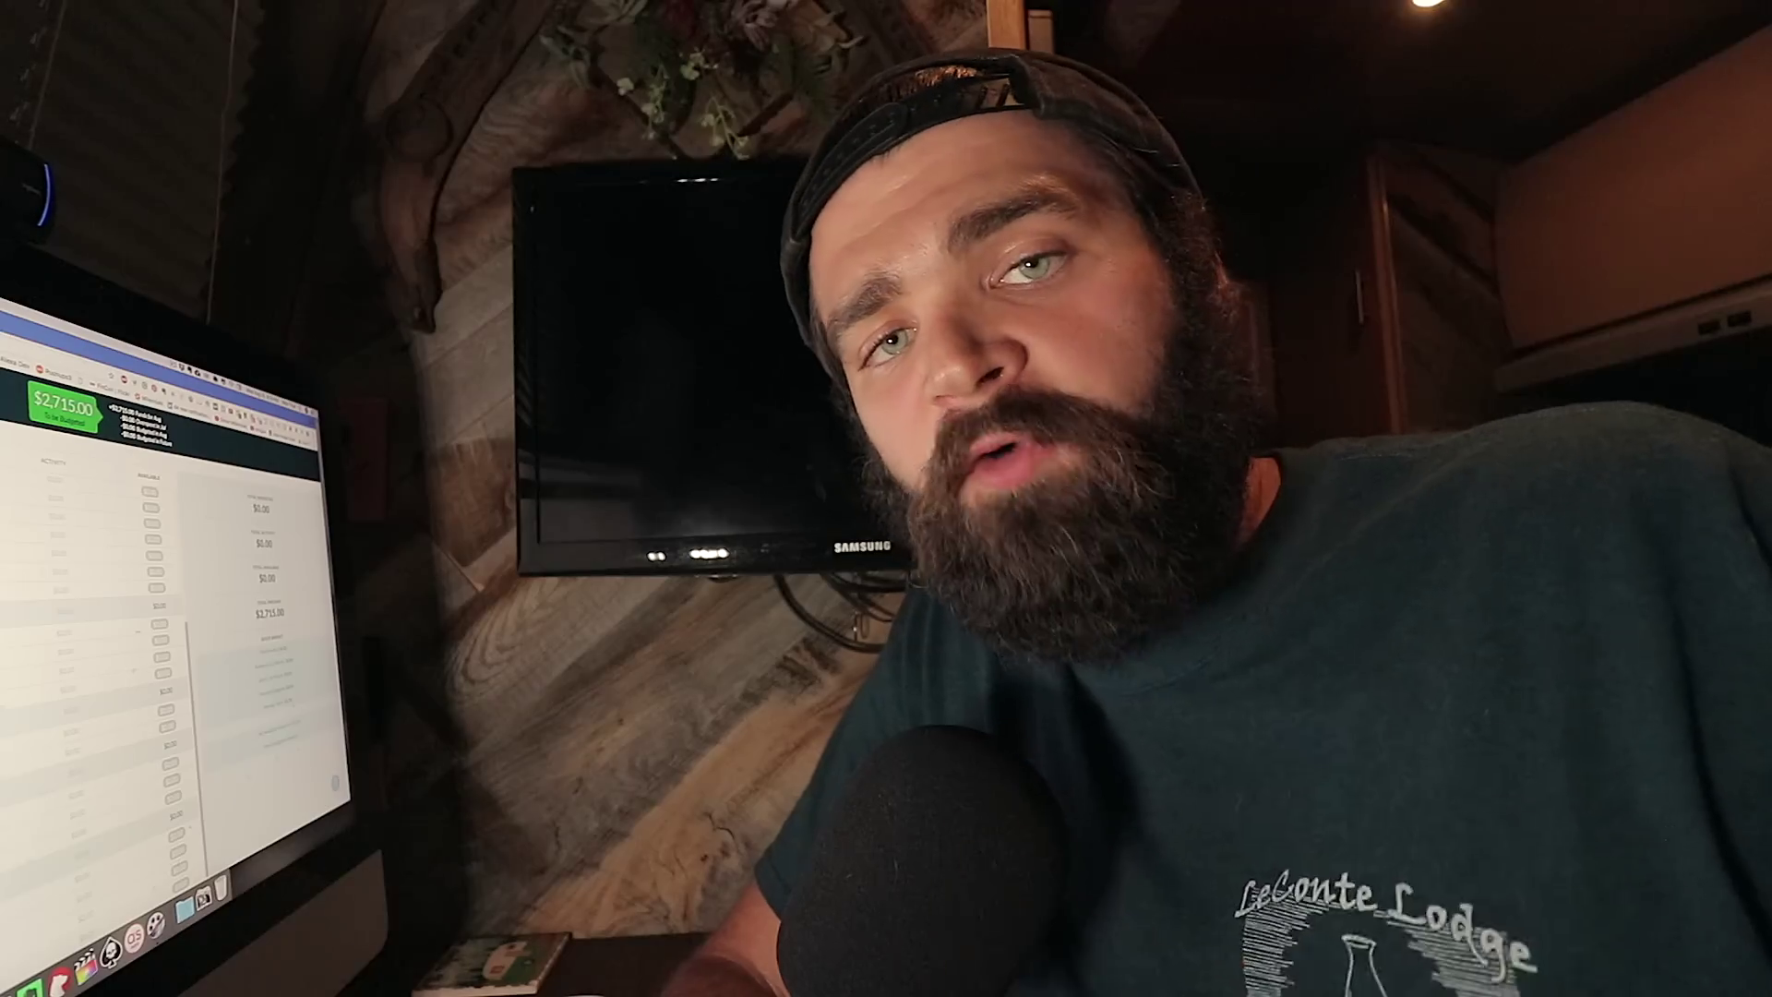
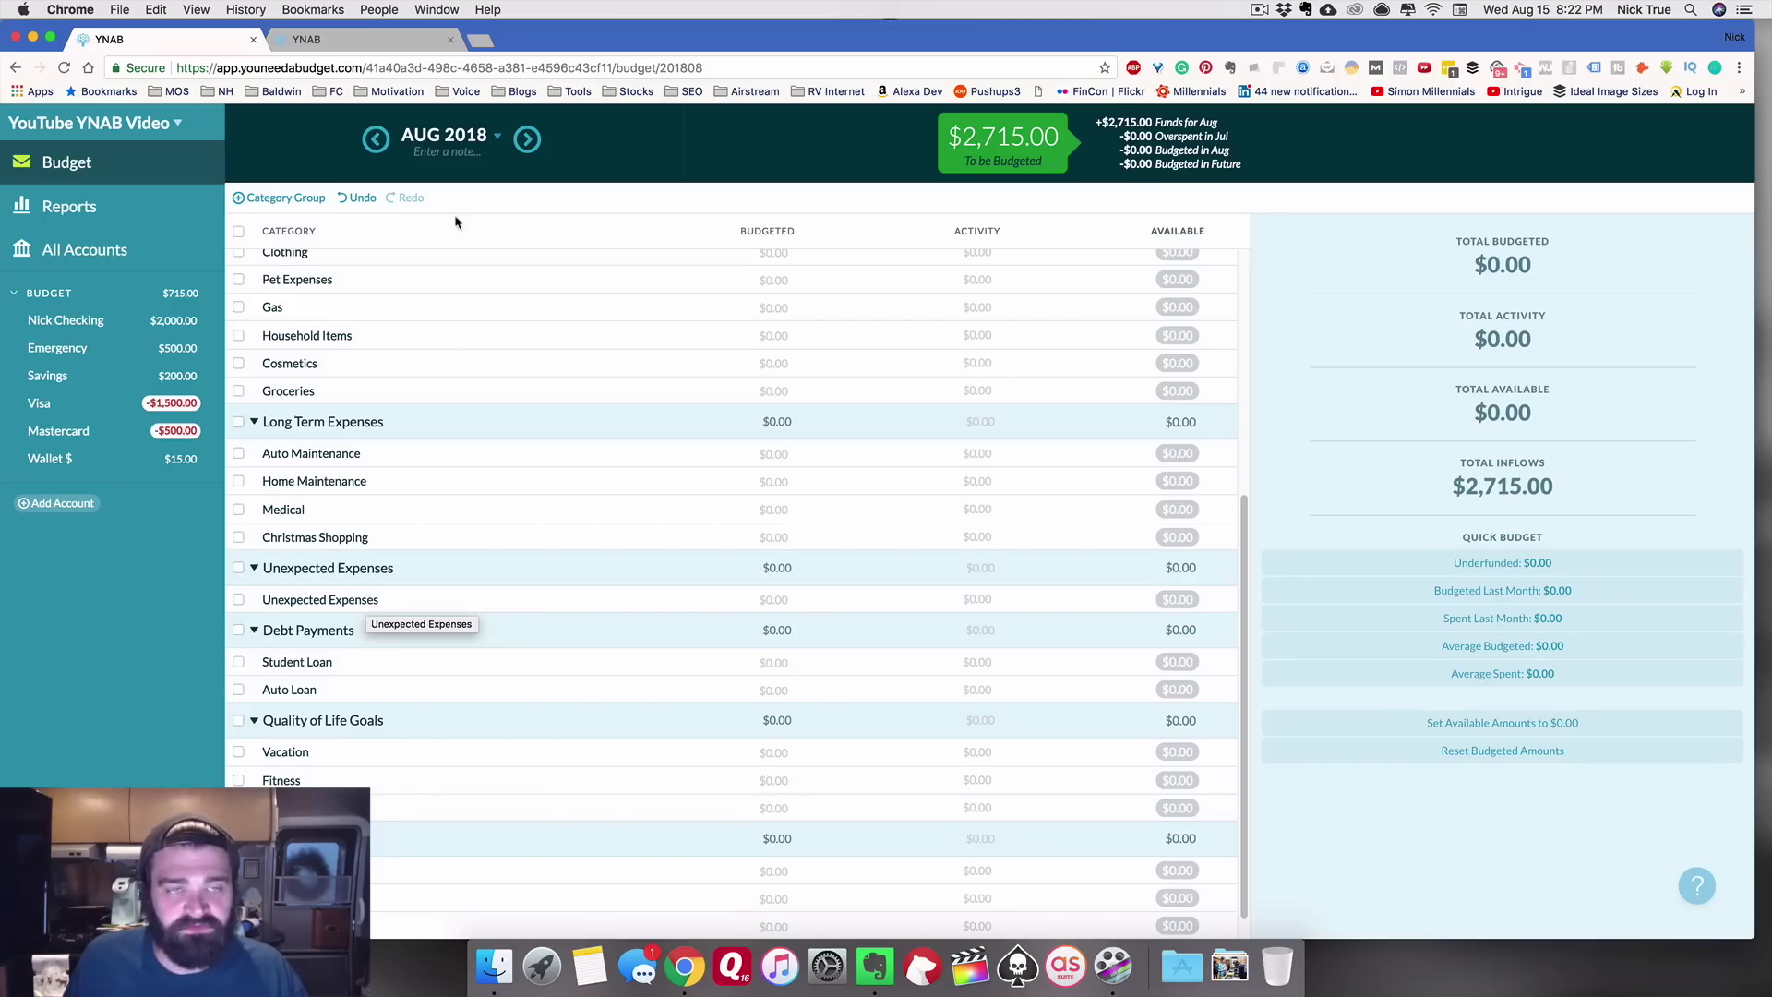
Step: Switch to the other budget's July 2018 Spending report and open the breakdown of the Unexpected category group
left_click(359, 41)
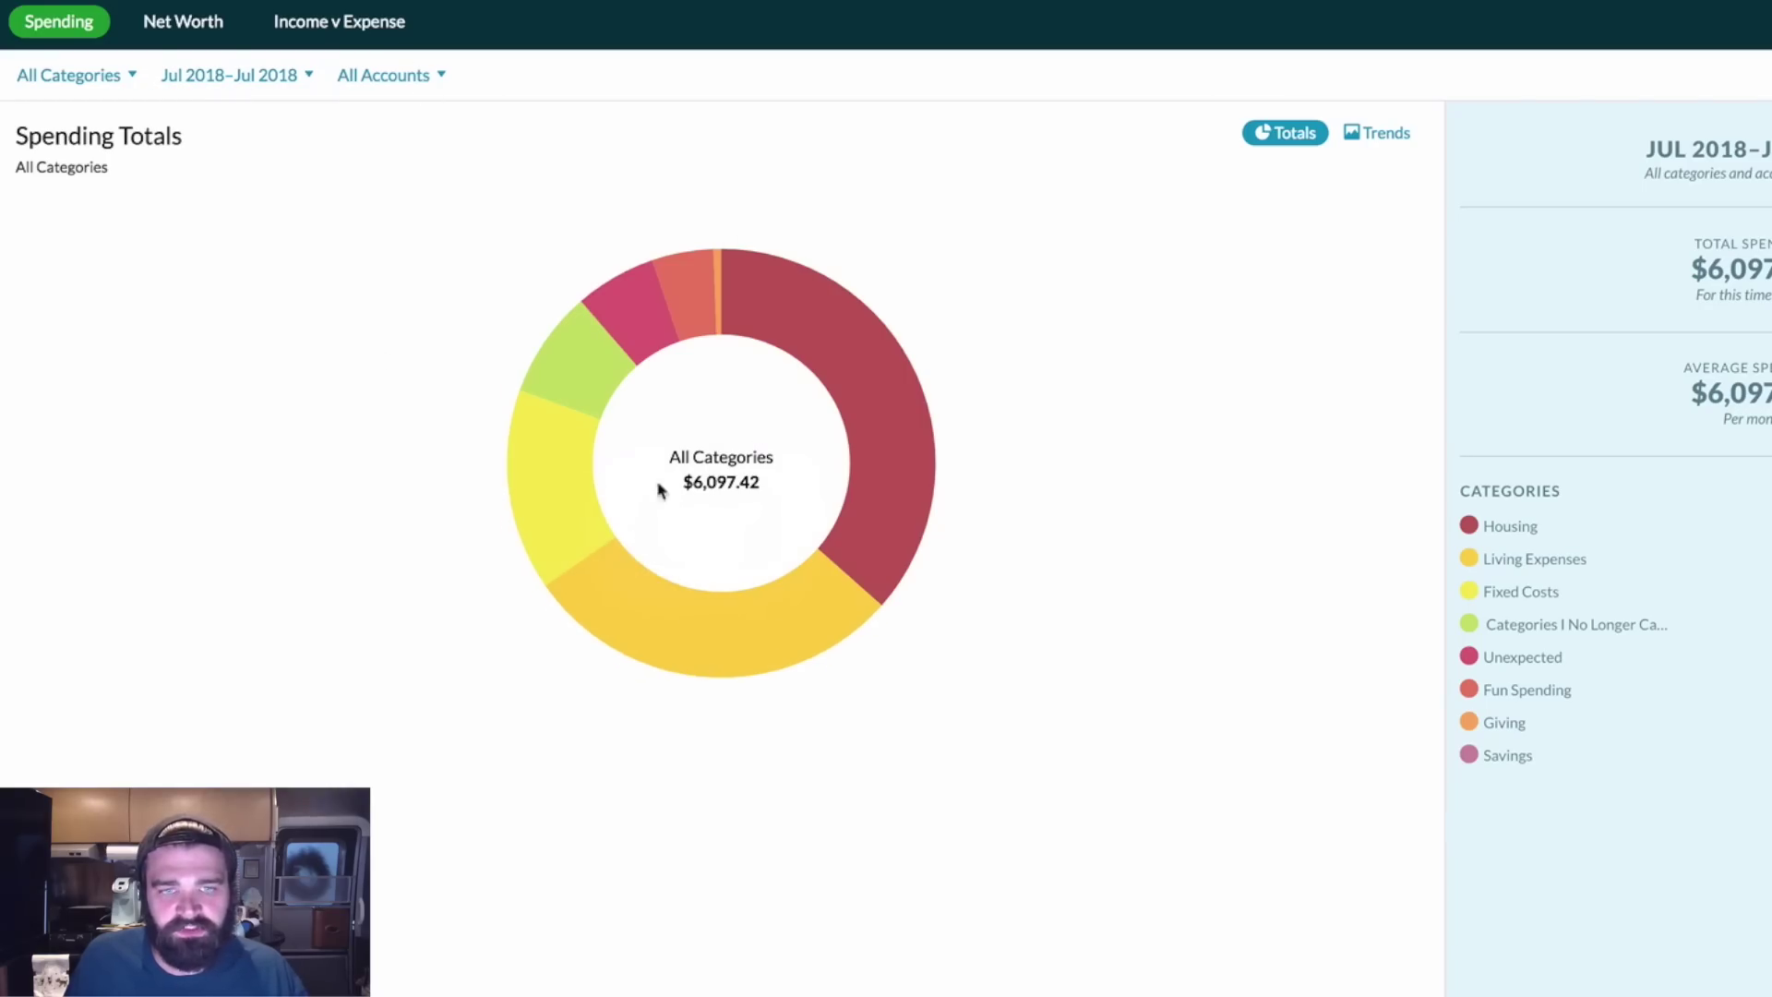
mouse_move(701, 328)
mouse_move(637, 321)
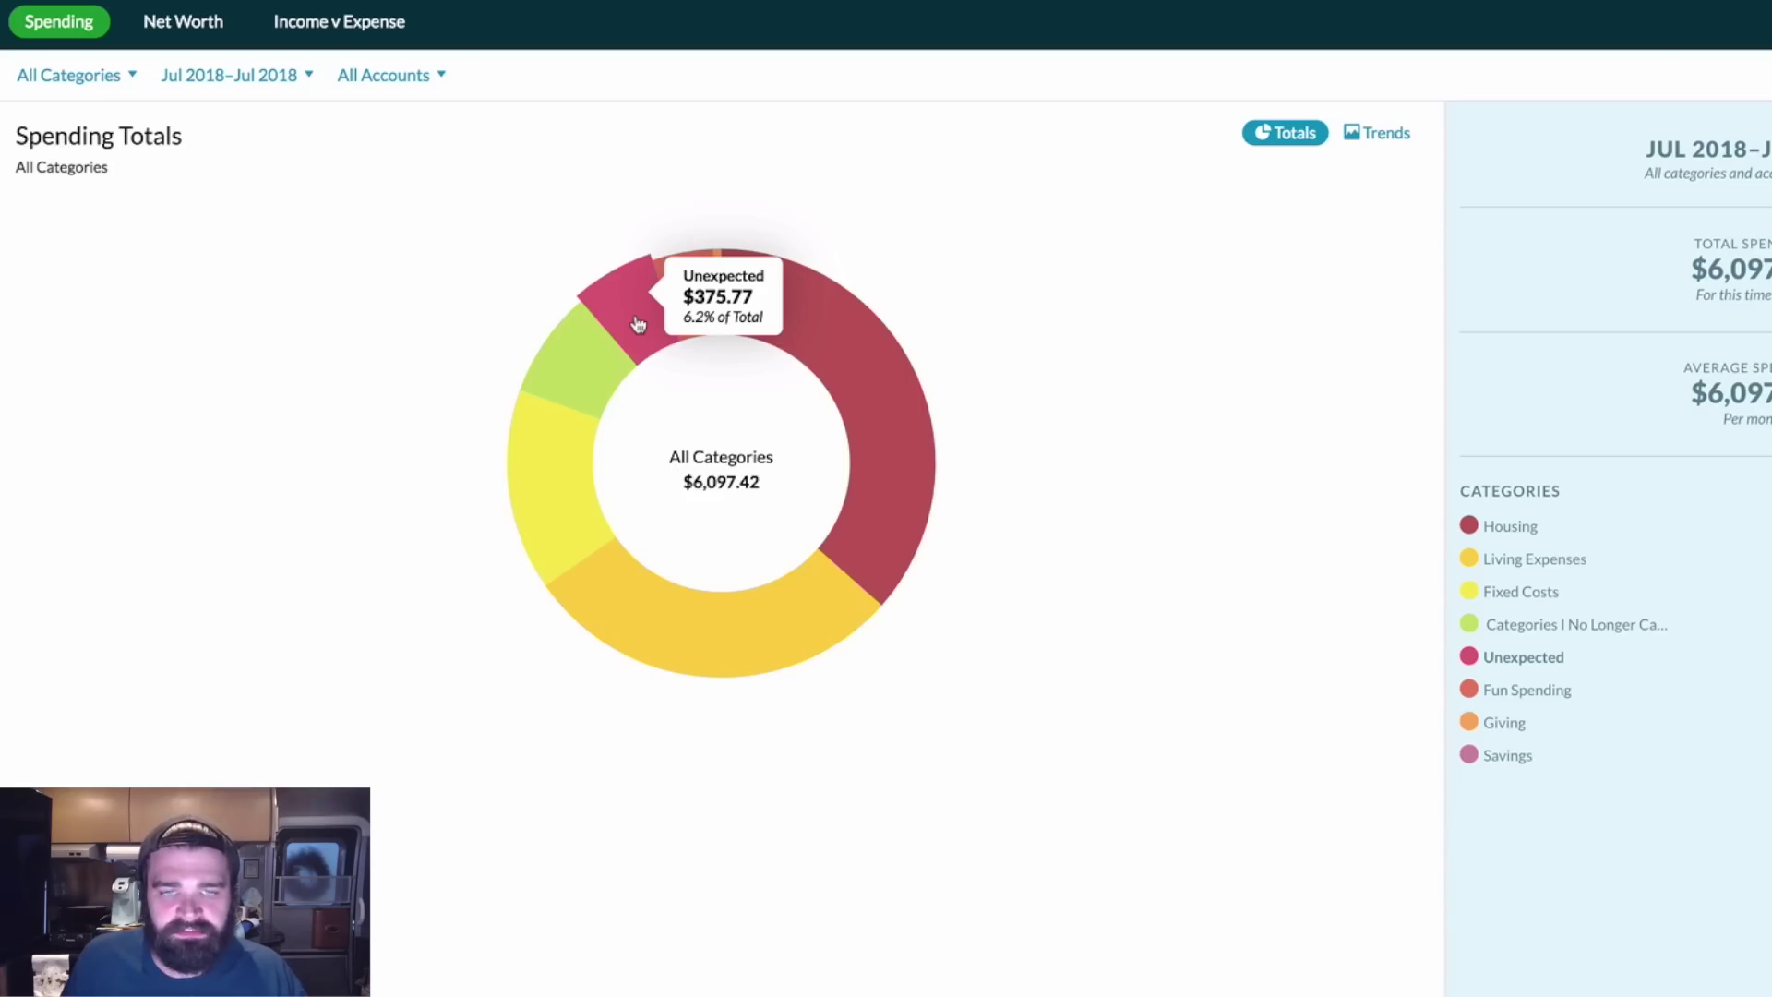
left_click(636, 323)
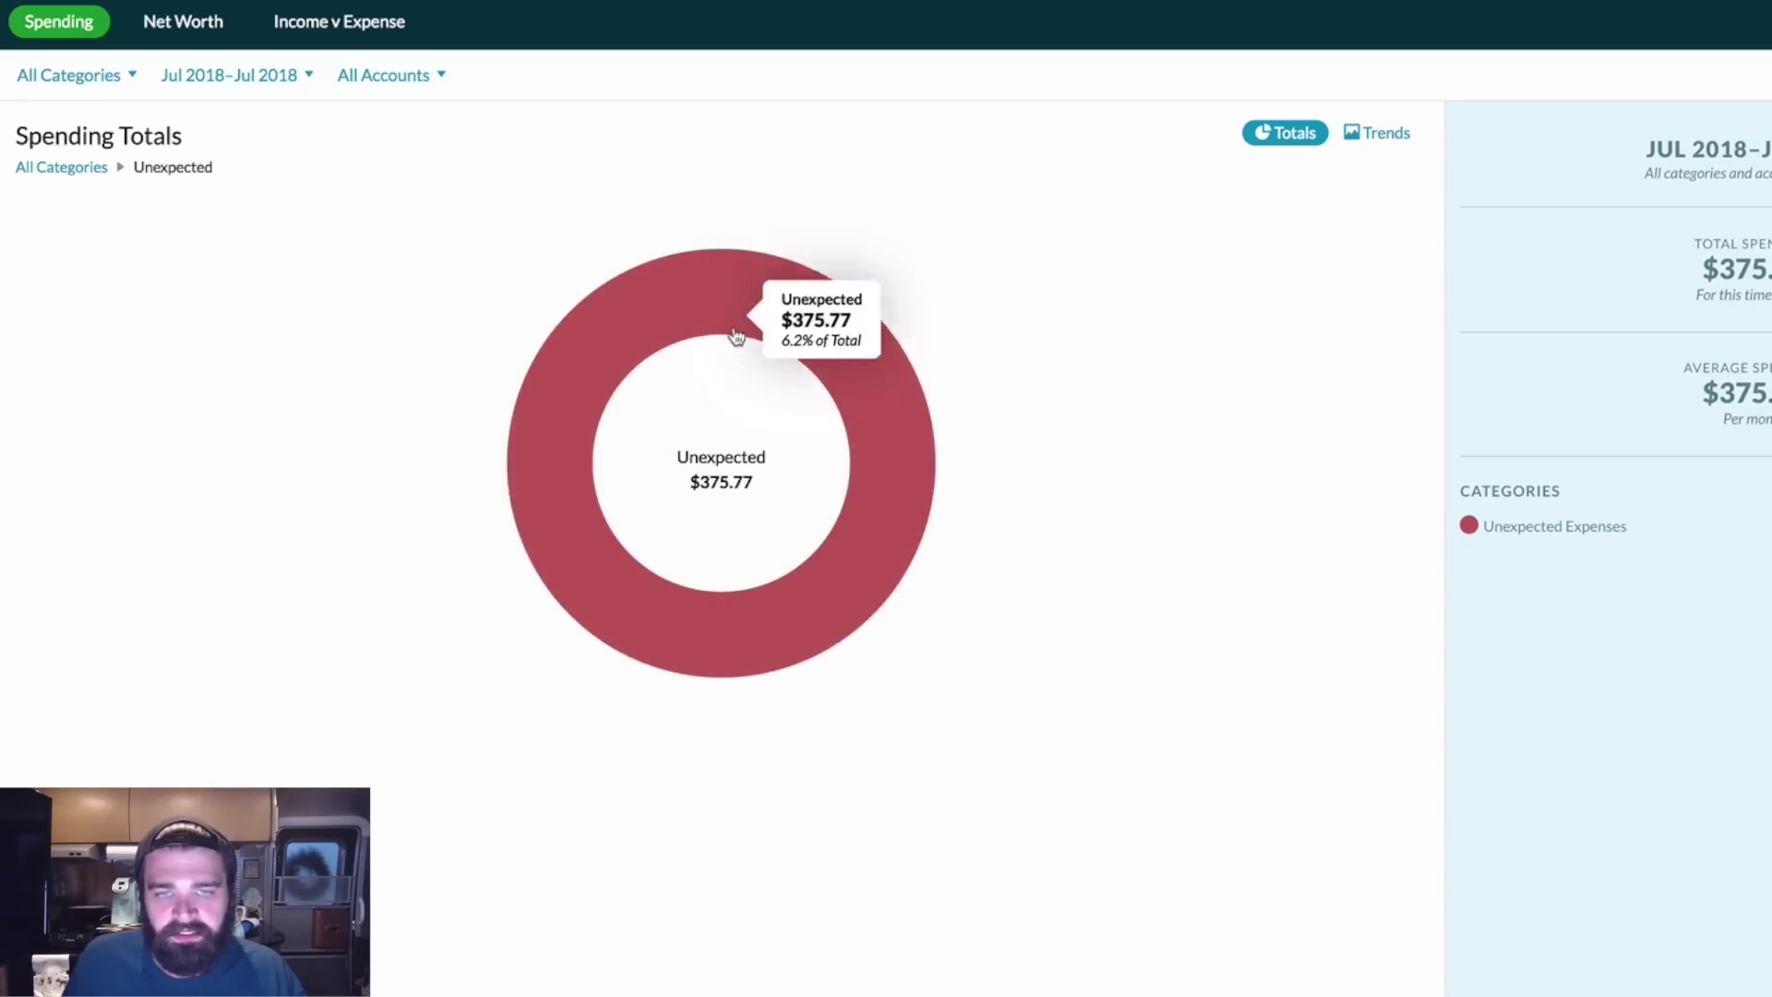
Step: Look through the details behind the Unexpected spending in the July 2018 report
left_click(739, 284)
scroll(866, 502, "down", 3)
scroll(866, 502, "up", 3)
left_click(950, 367)
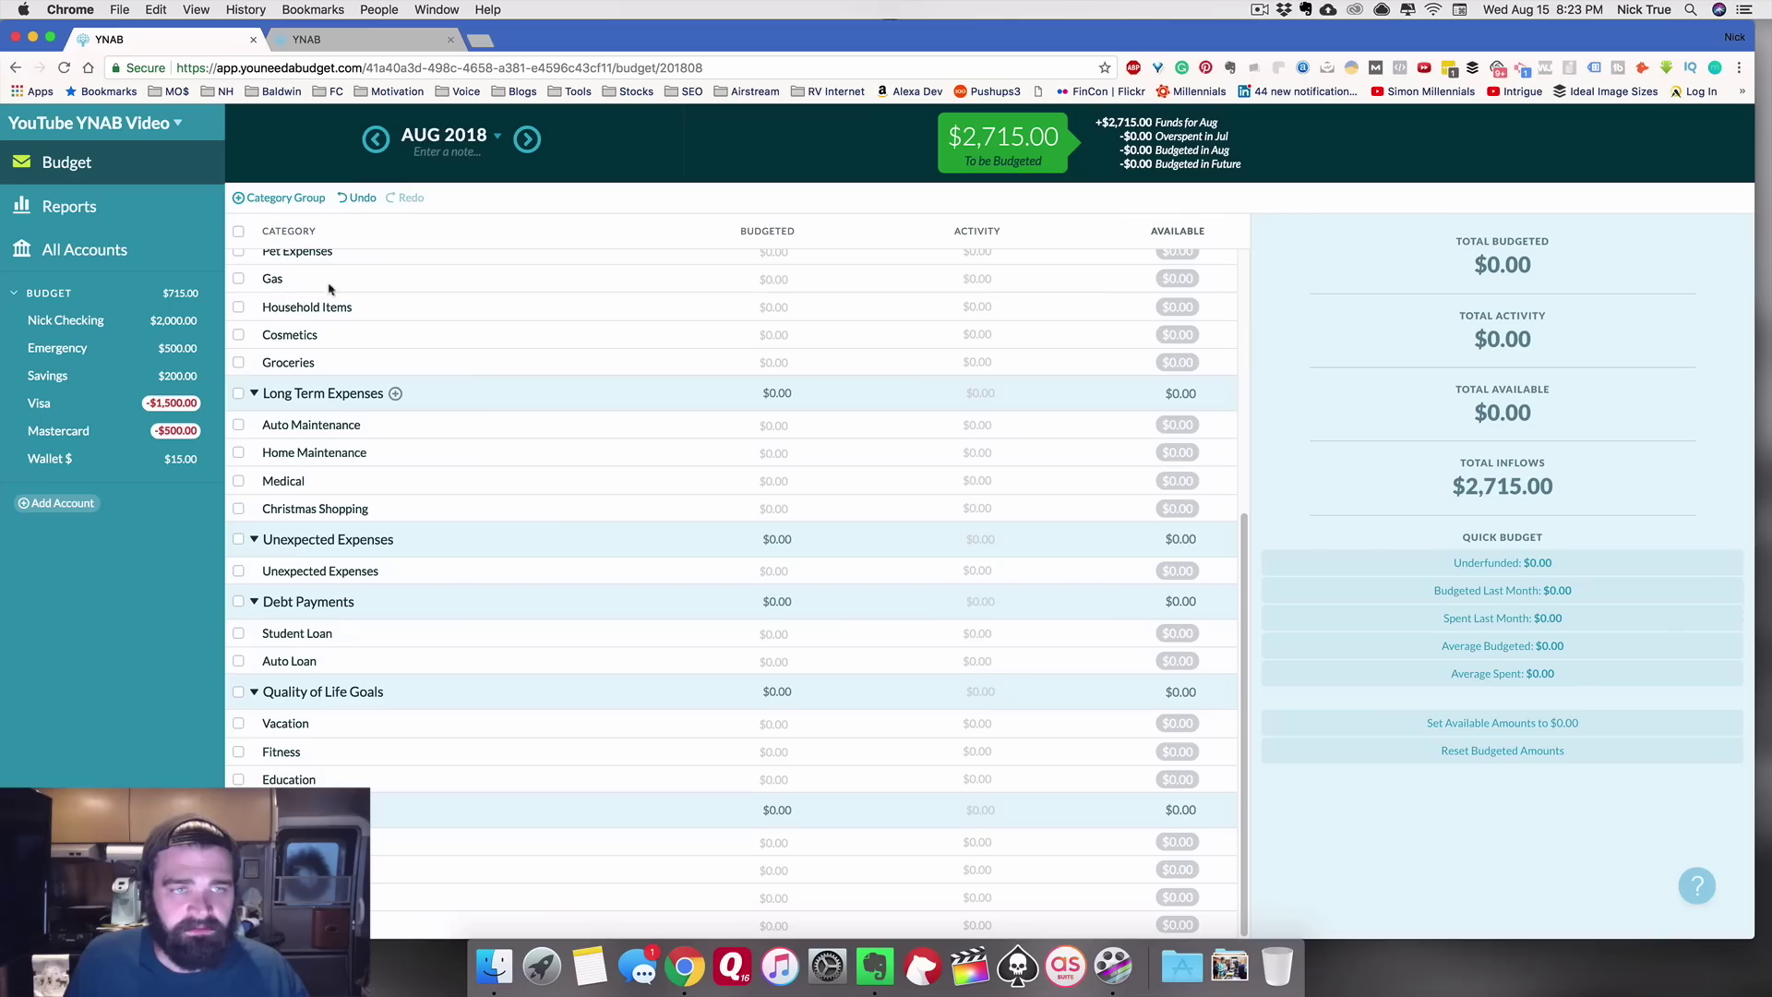
Step: Add a Giving category group to the August 2018 budget containing the categories Giving and "Gifts for others"
left_click(279, 200)
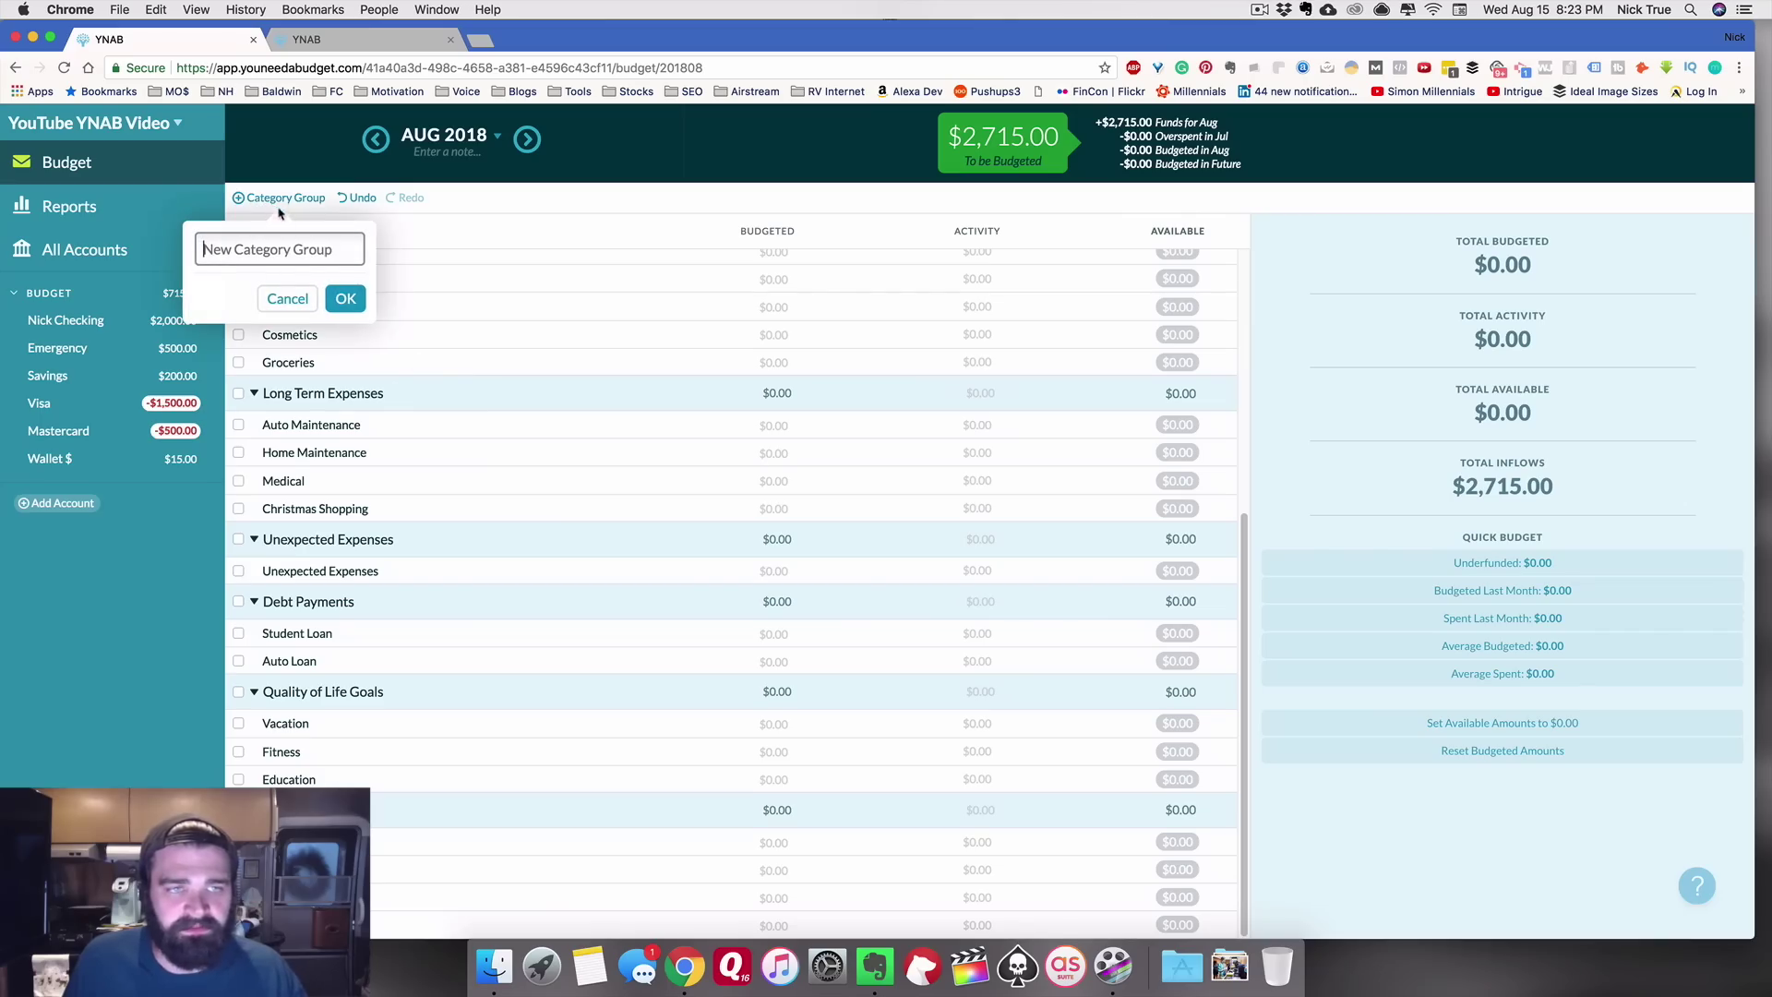
type("Giving")
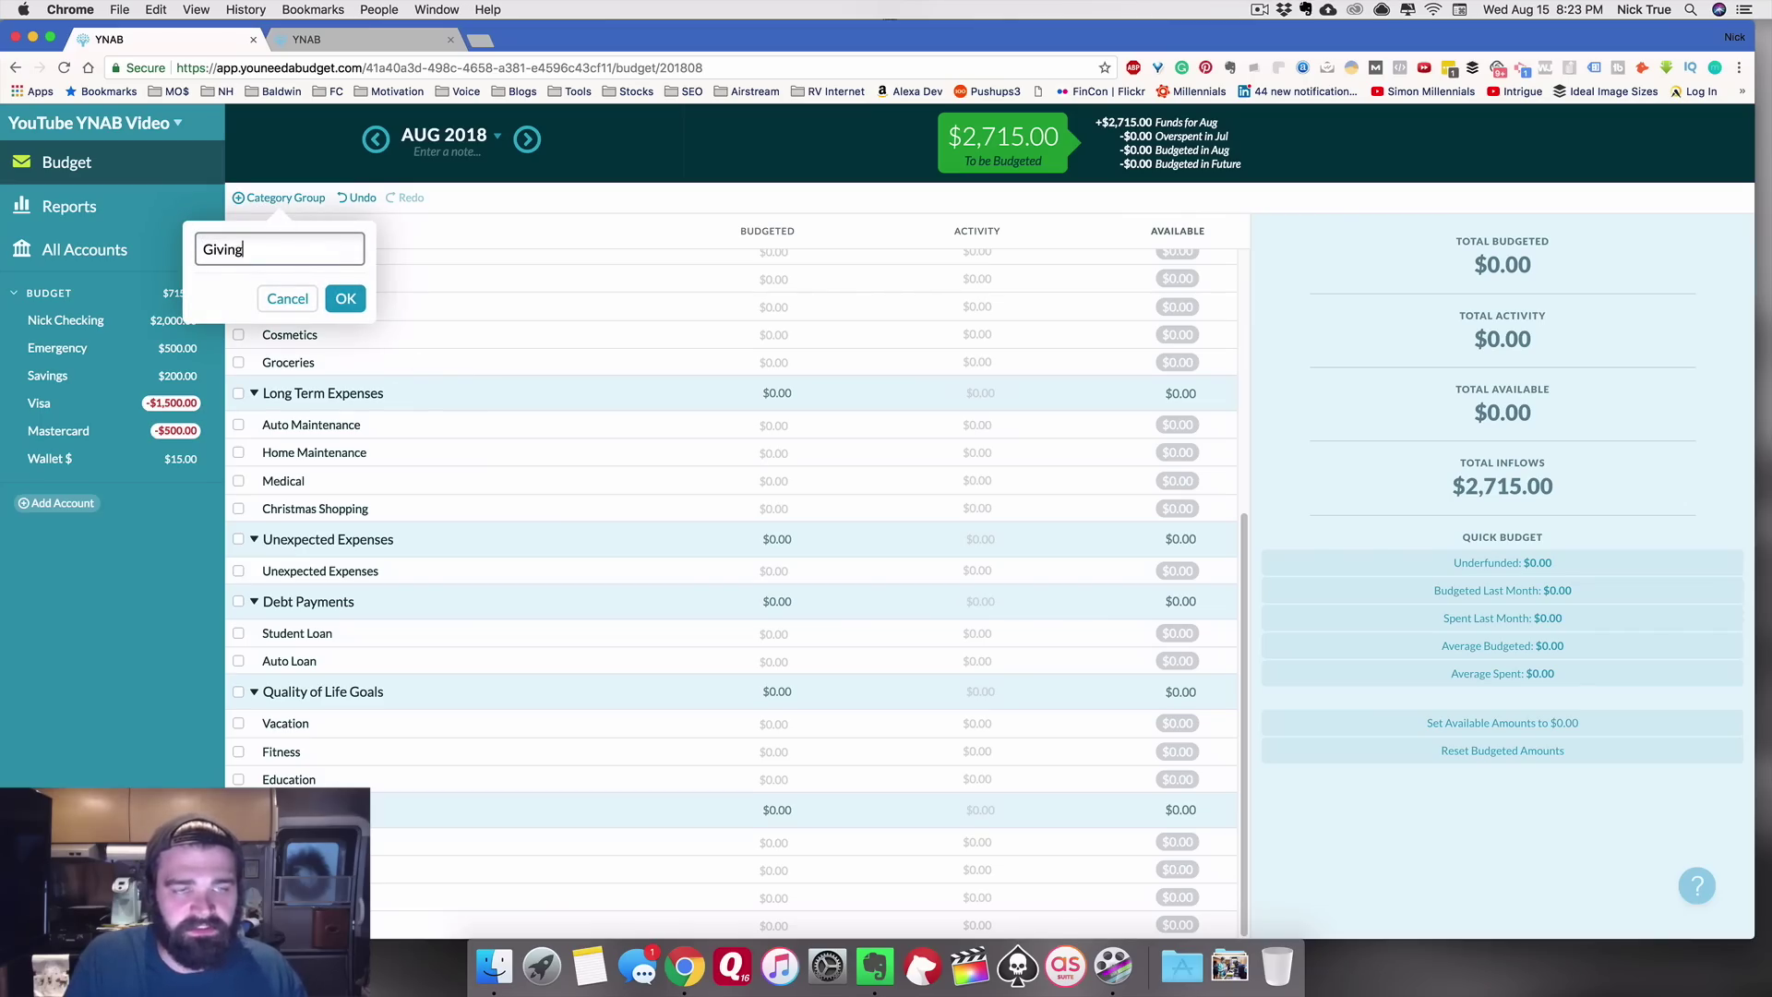
key("Return")
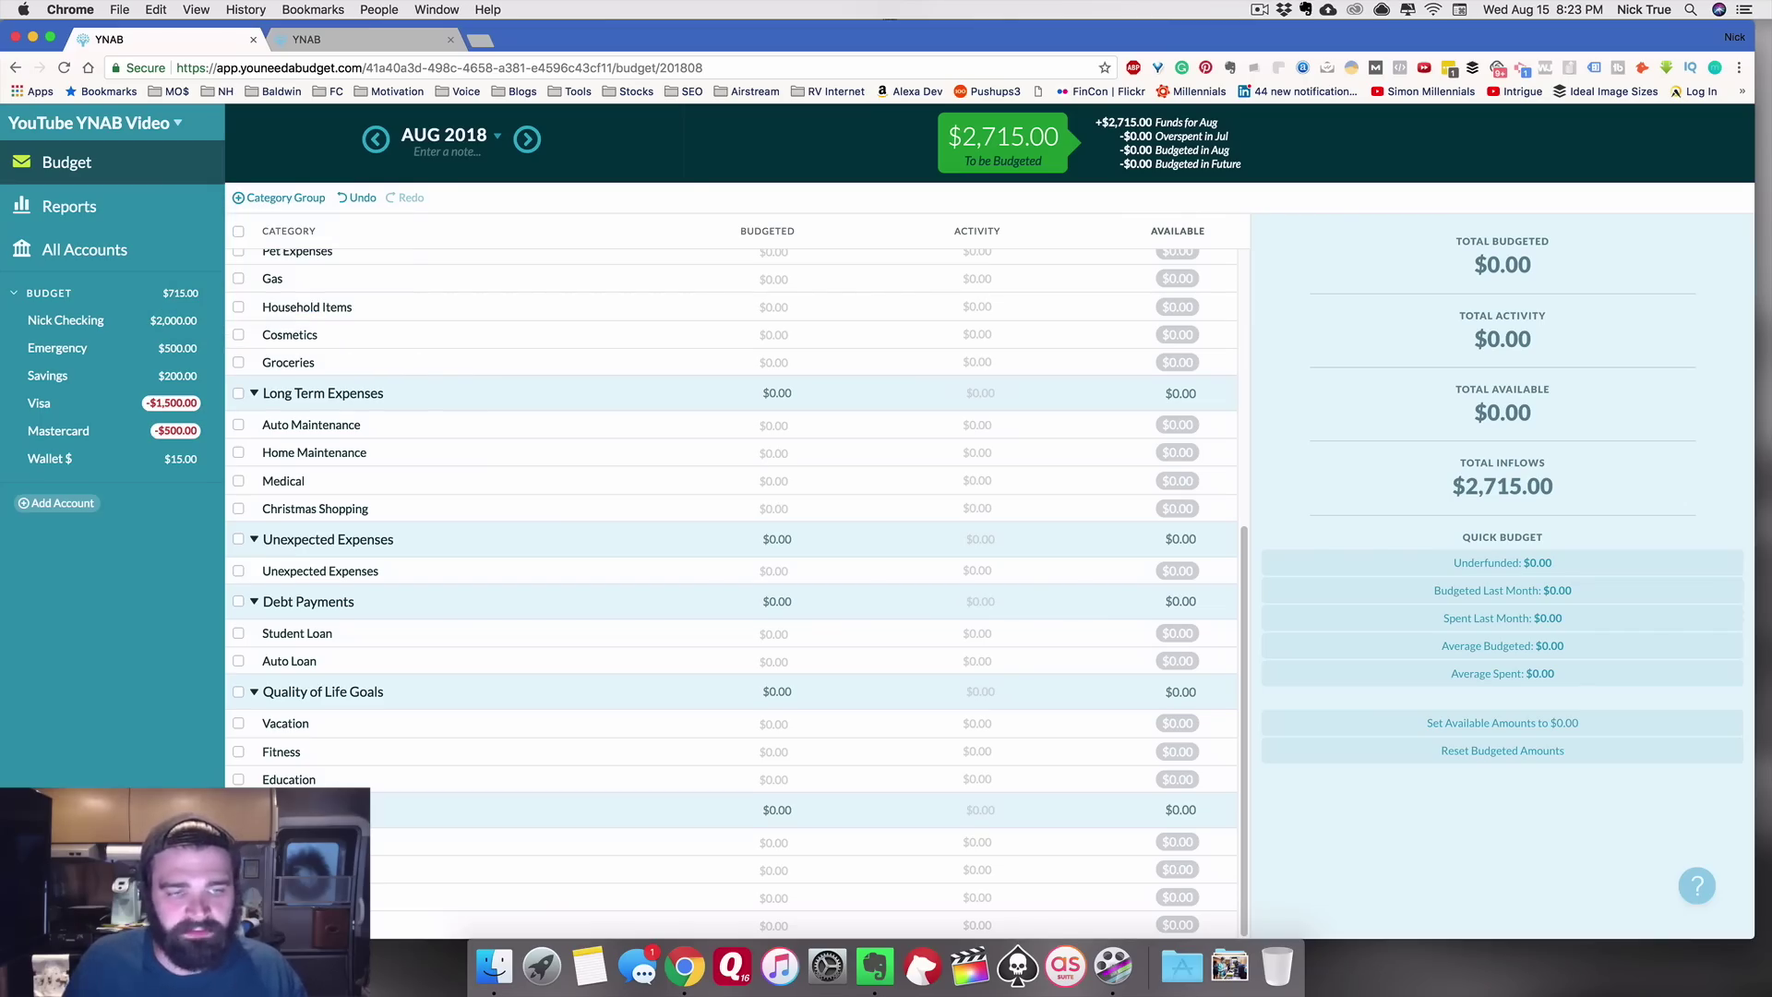
left_click(314, 566)
type("Giving")
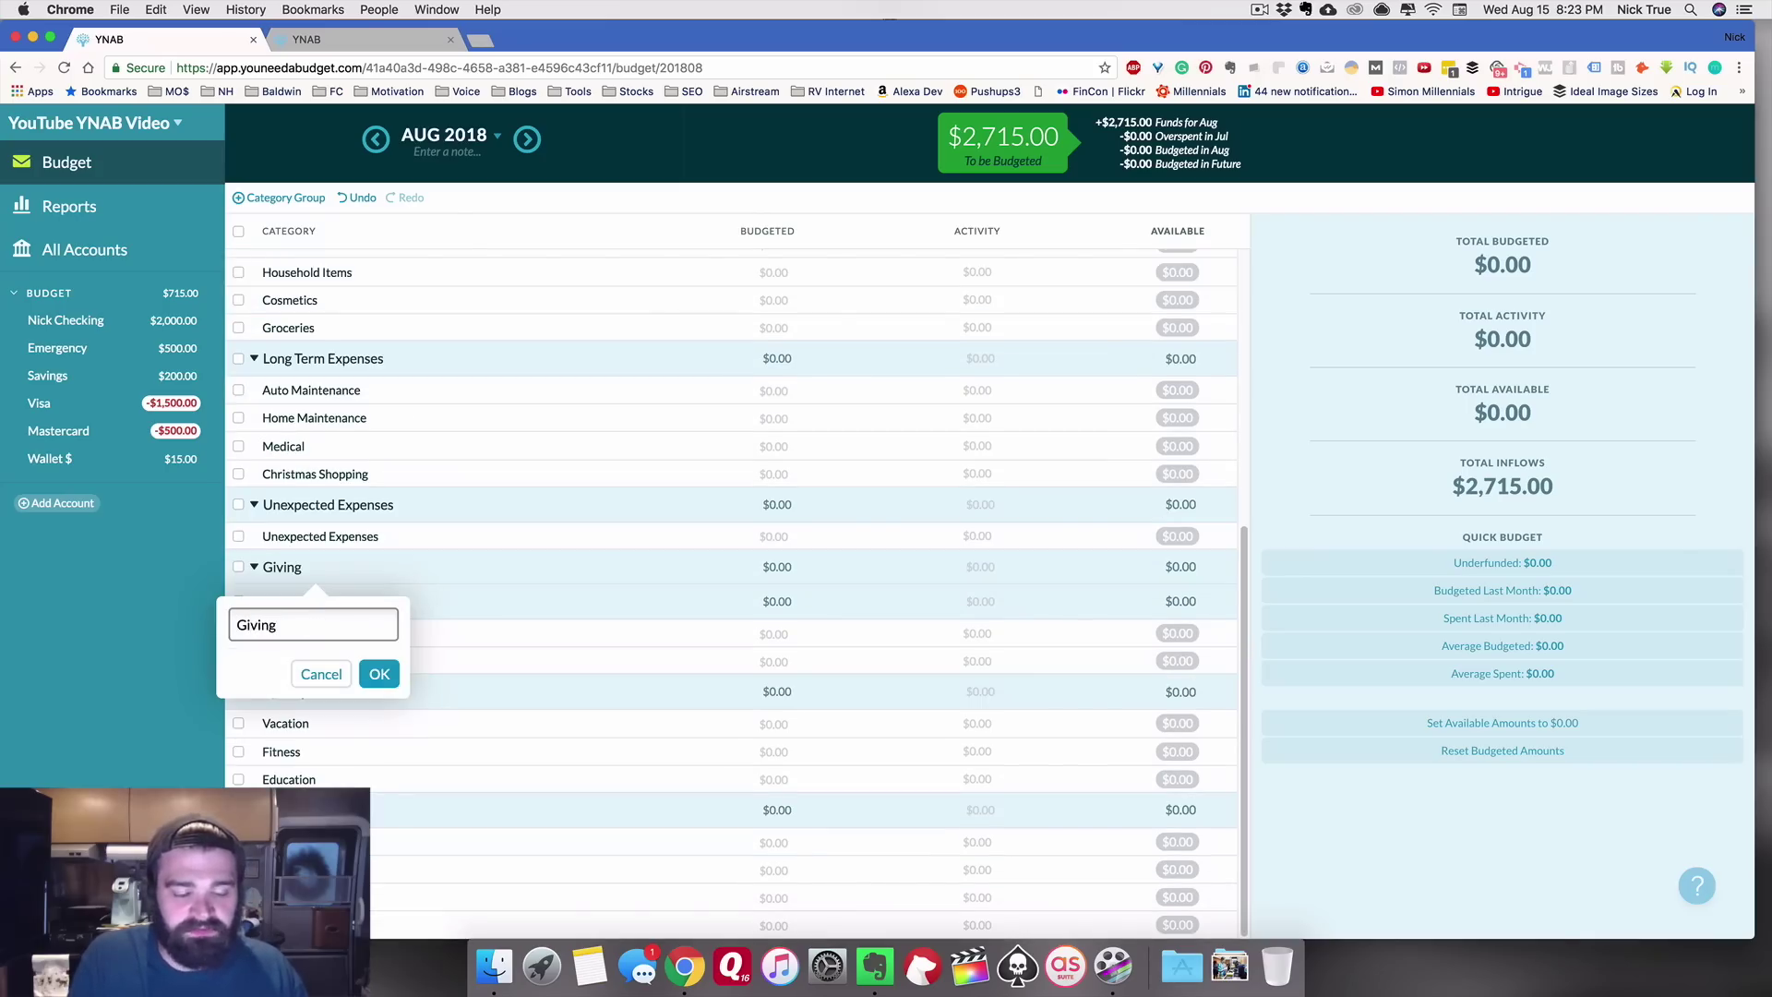
key("Return")
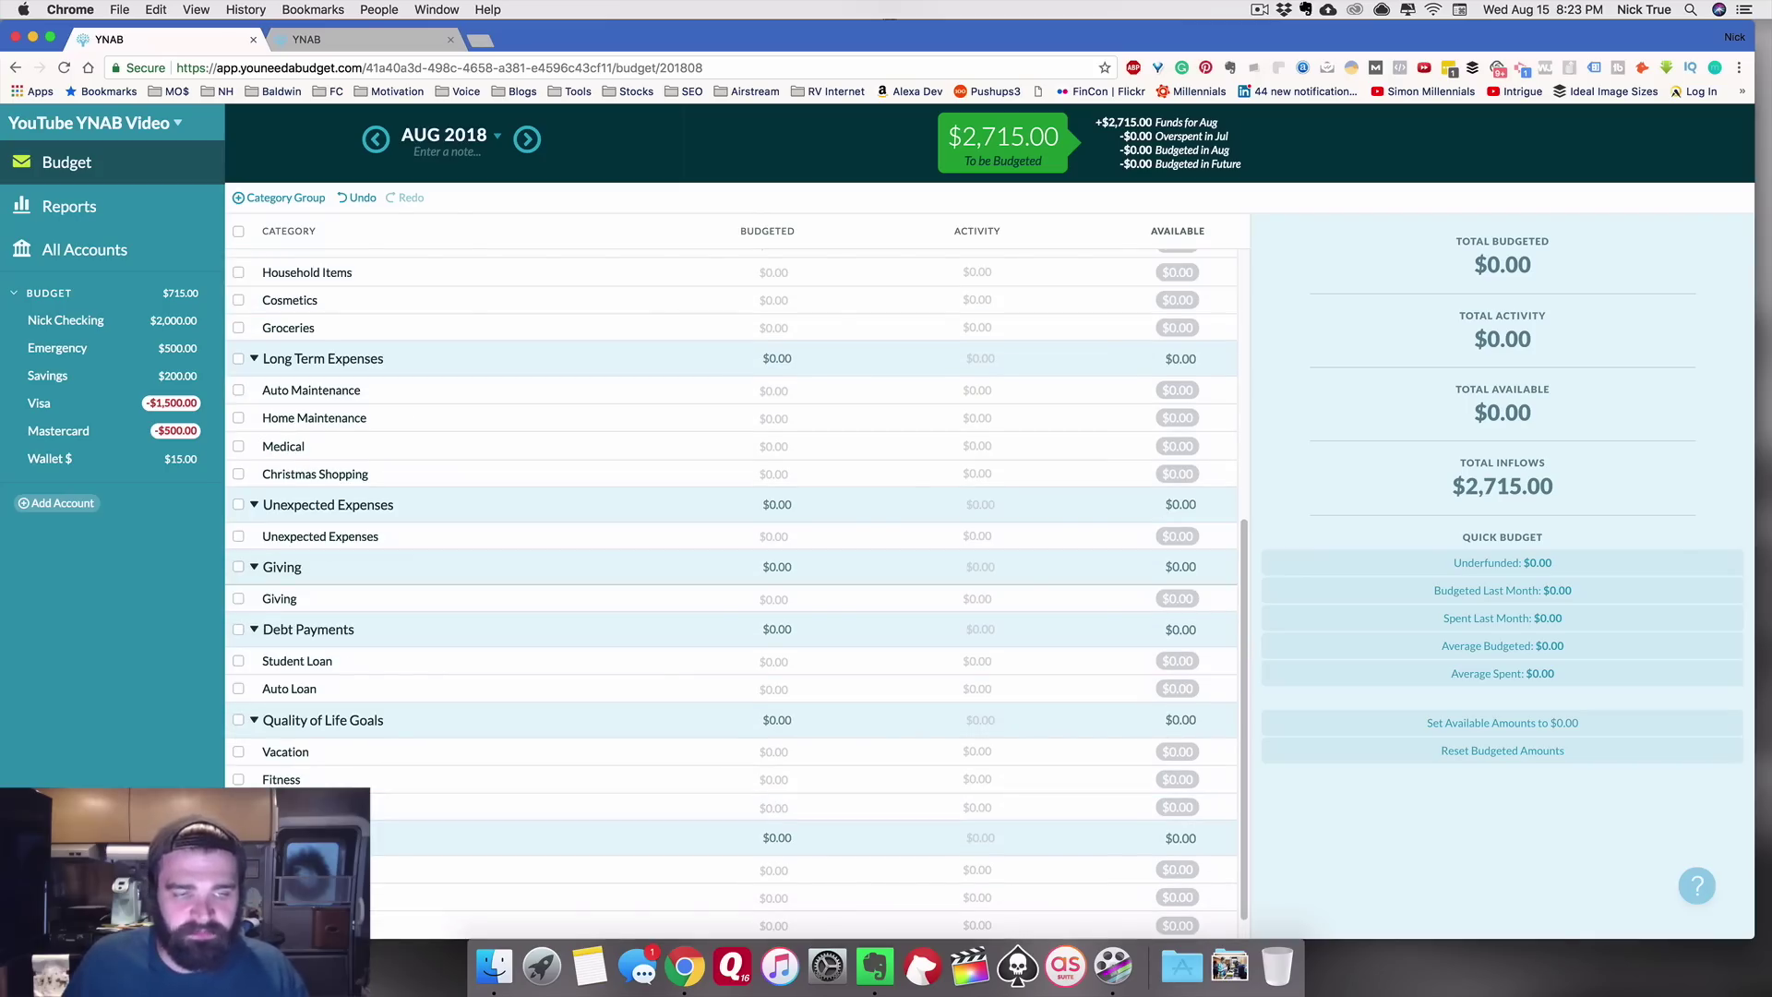
left_click(313, 569)
type("Gifts for others")
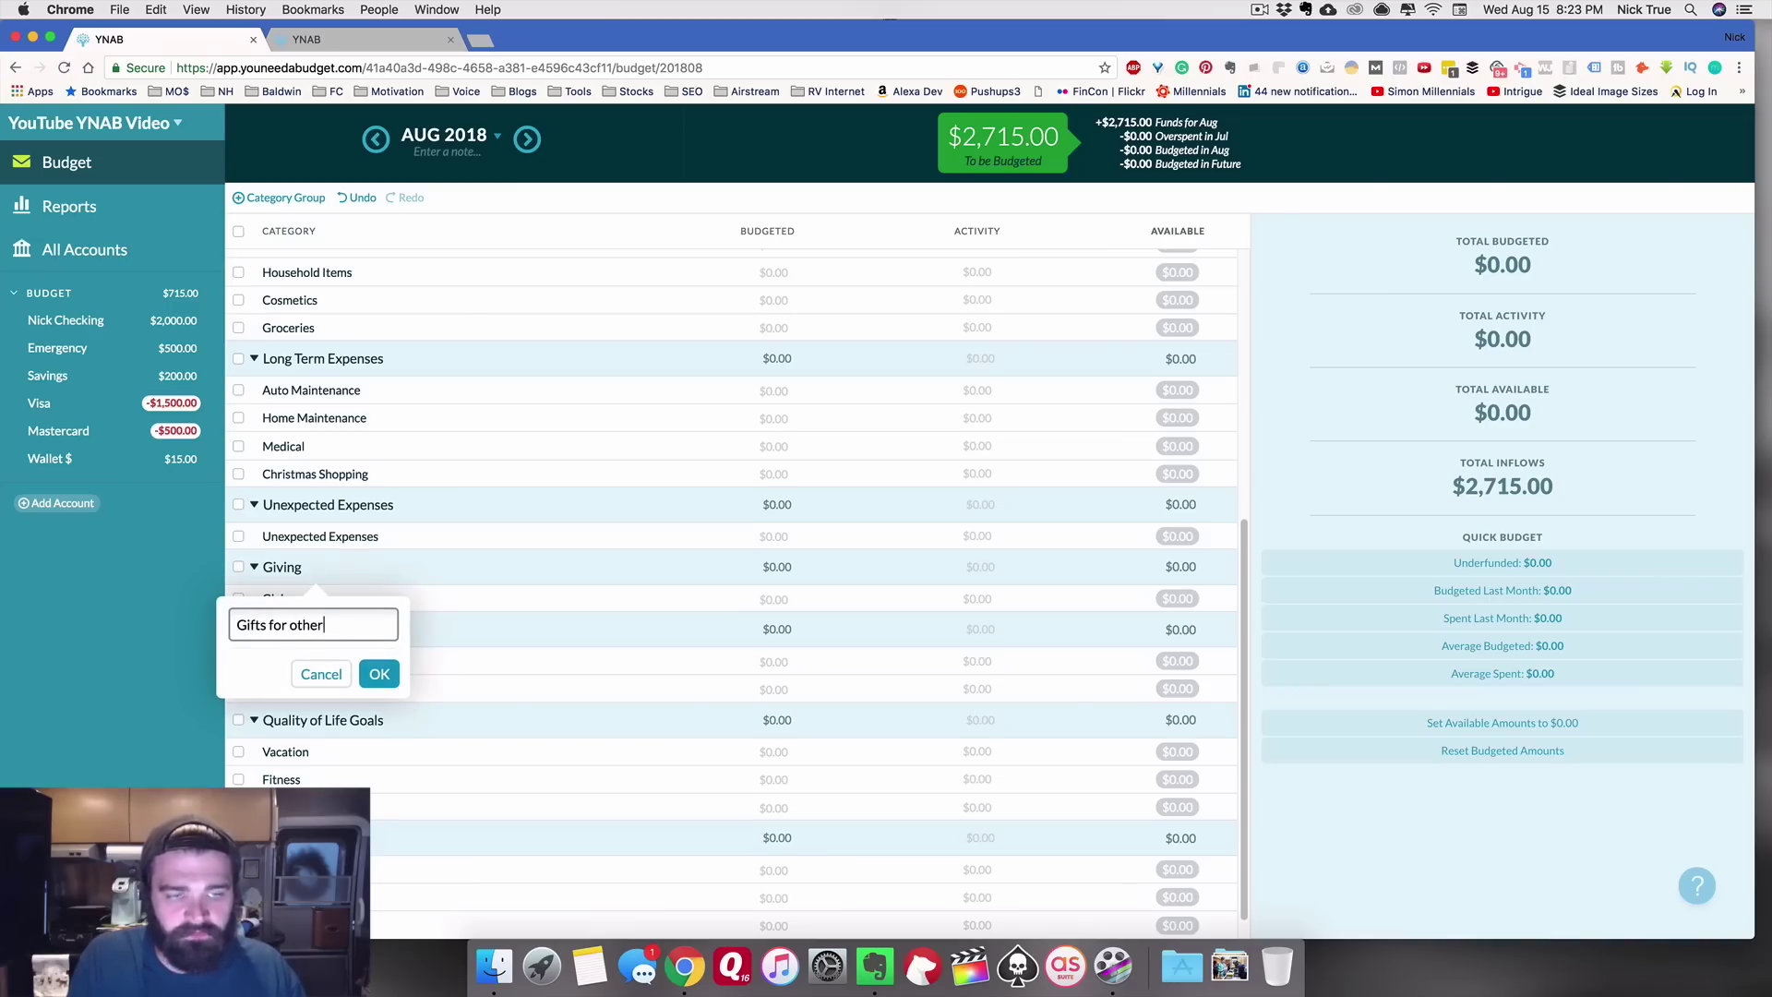
key("Return")
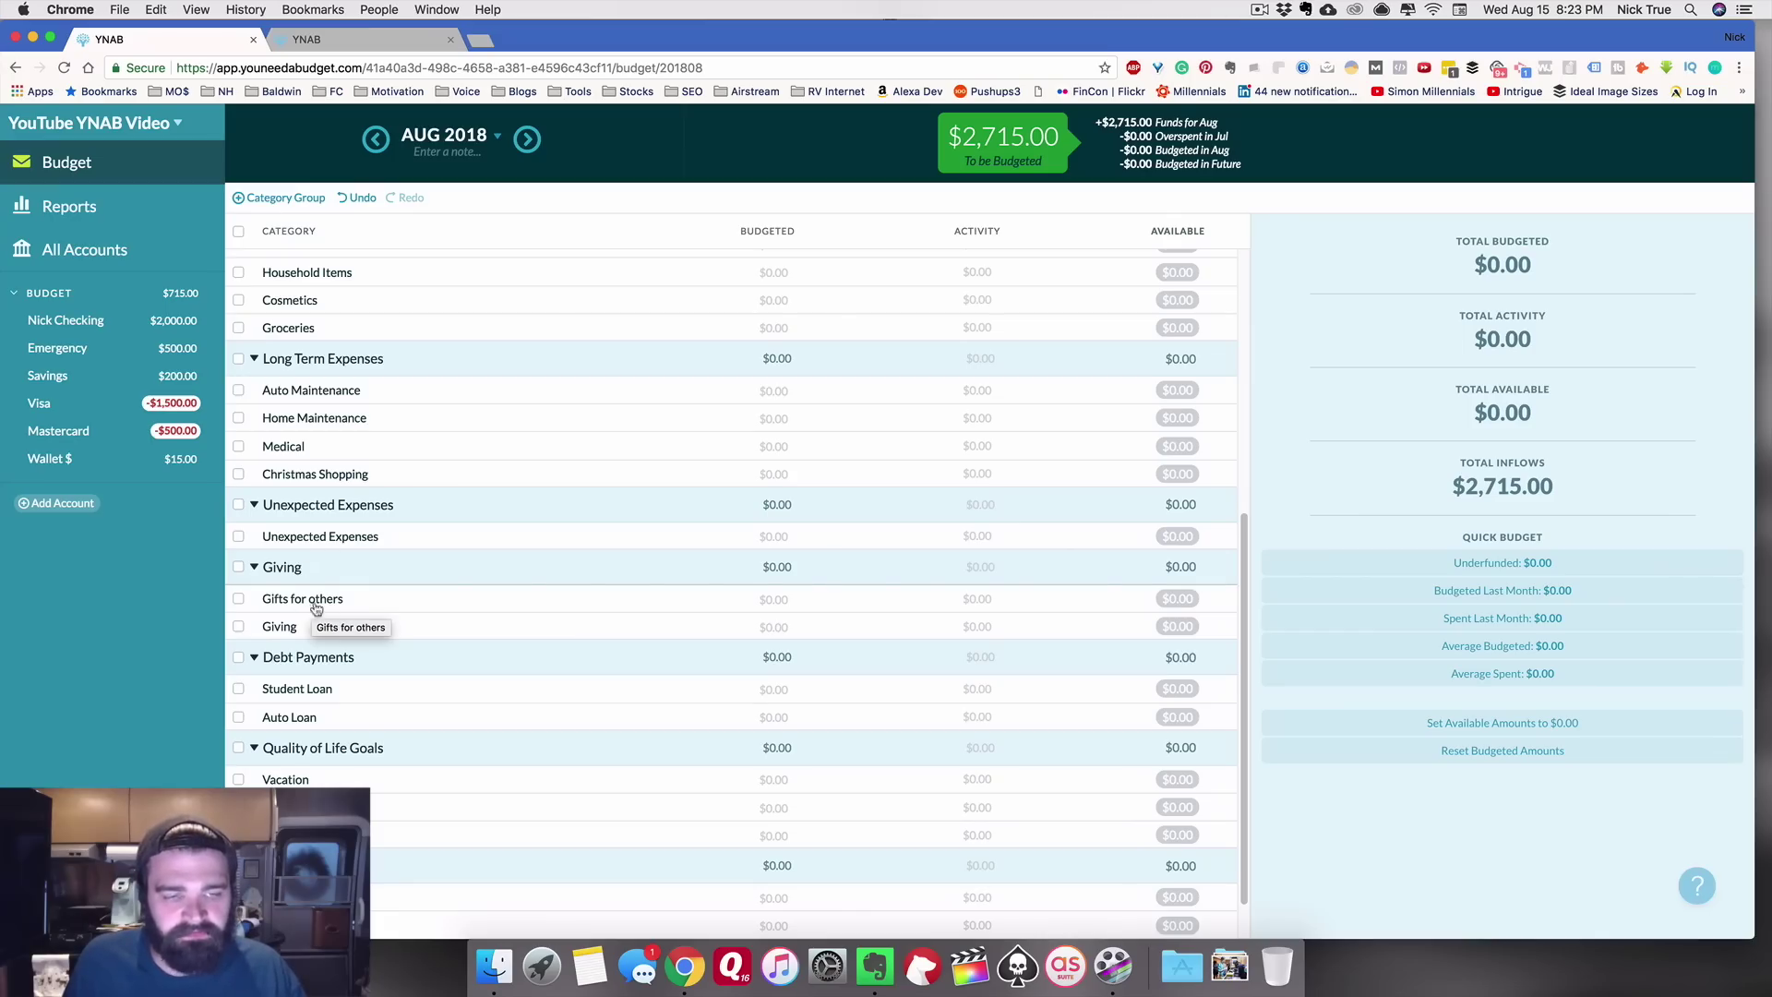
Step: Place the Fun Spending group directly below Giving and rename its Dining Out category to "Date Night/Eating Out"
scroll(391, 579, "down", 2)
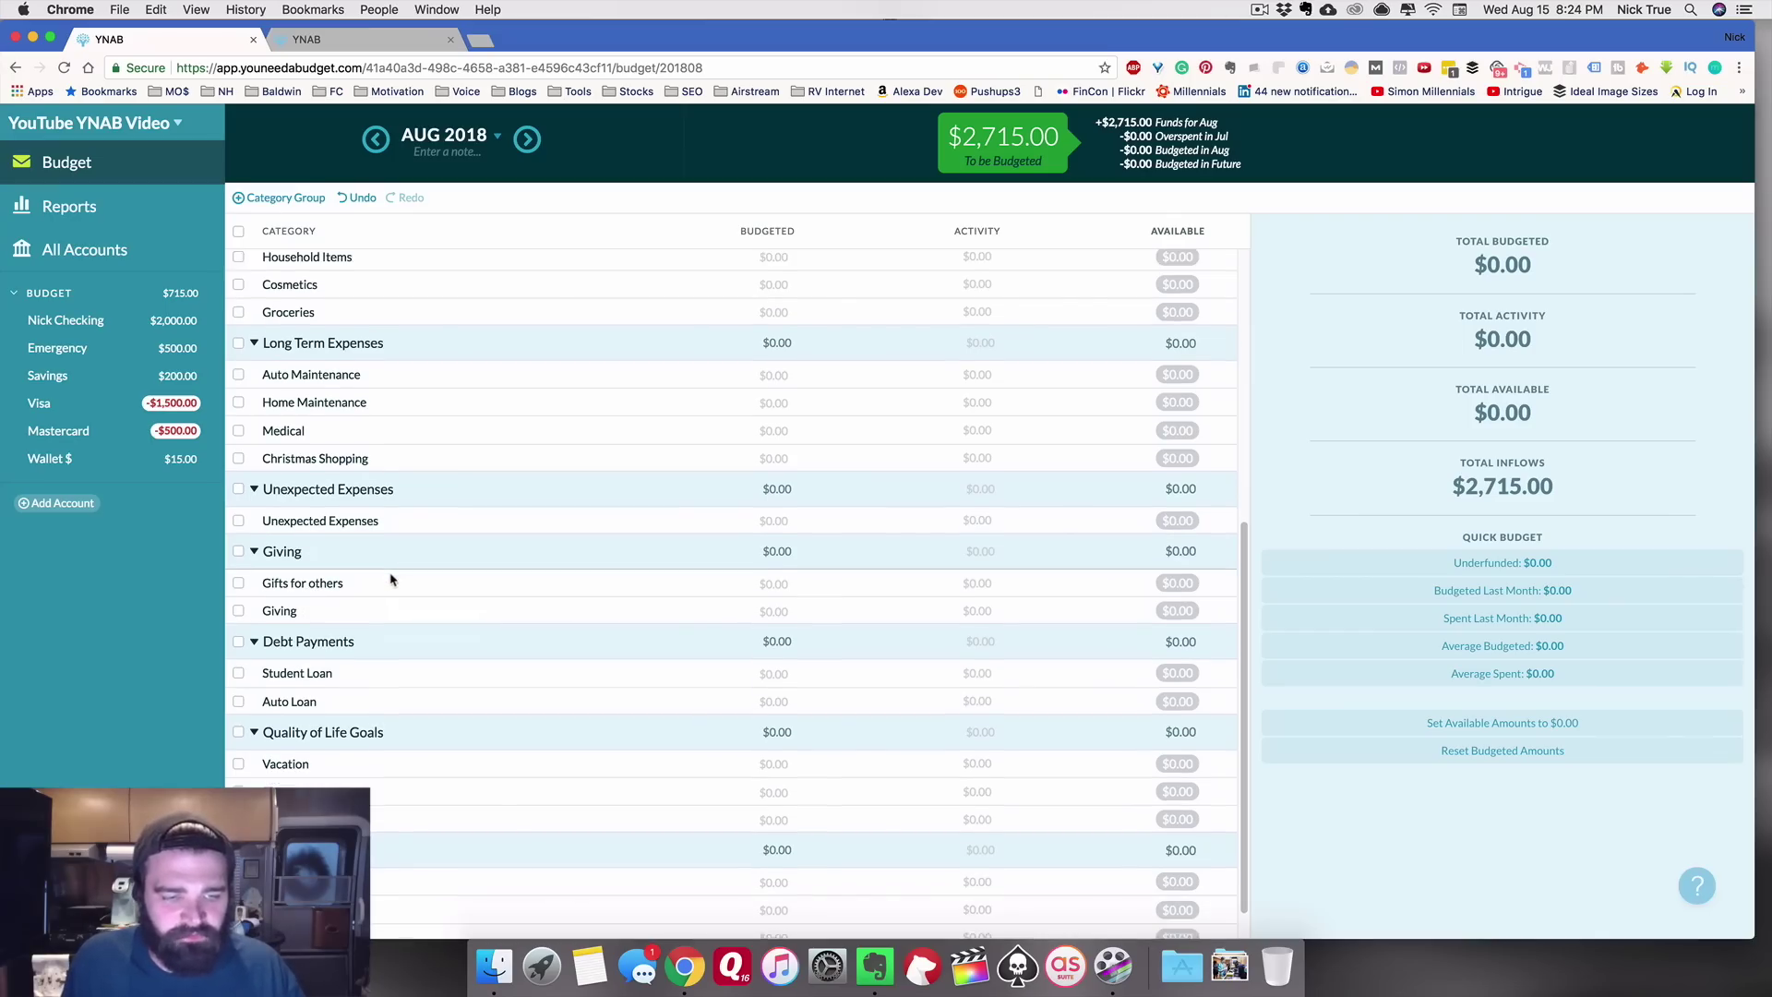
left_click_drag(332, 763, 307, 472)
left_click(291, 635)
left_click(293, 637)
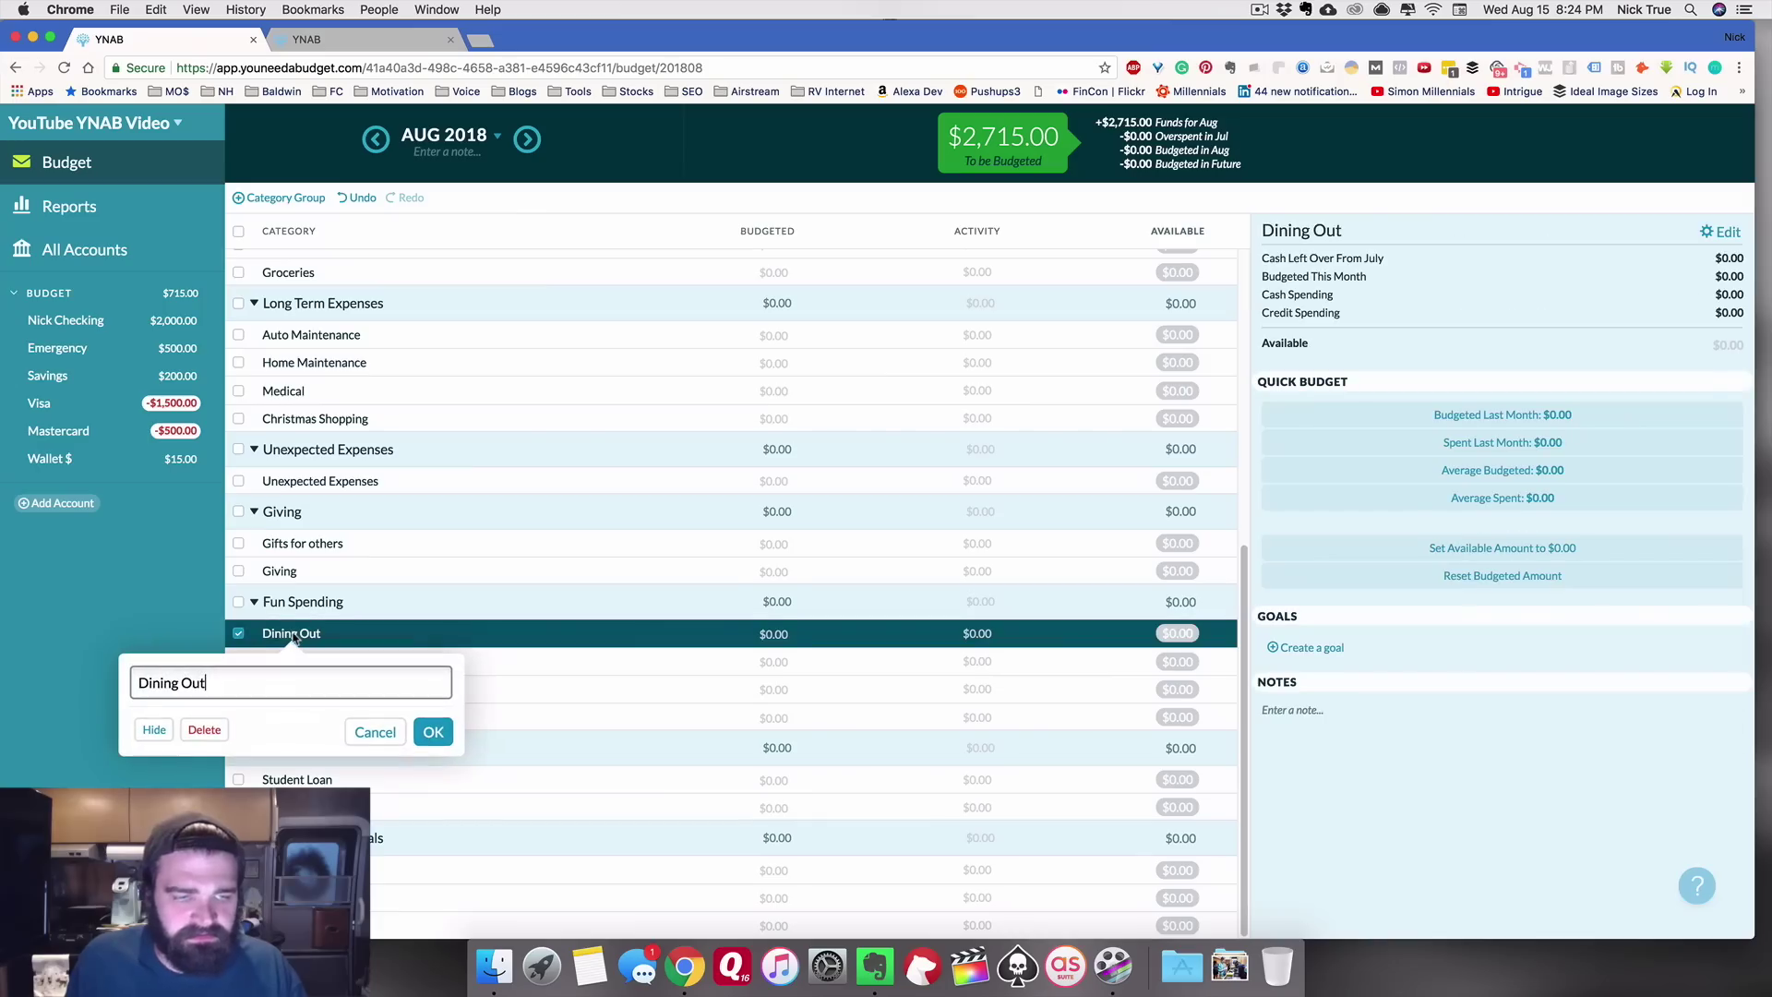
type("Date Night/Eating Out")
key("Return")
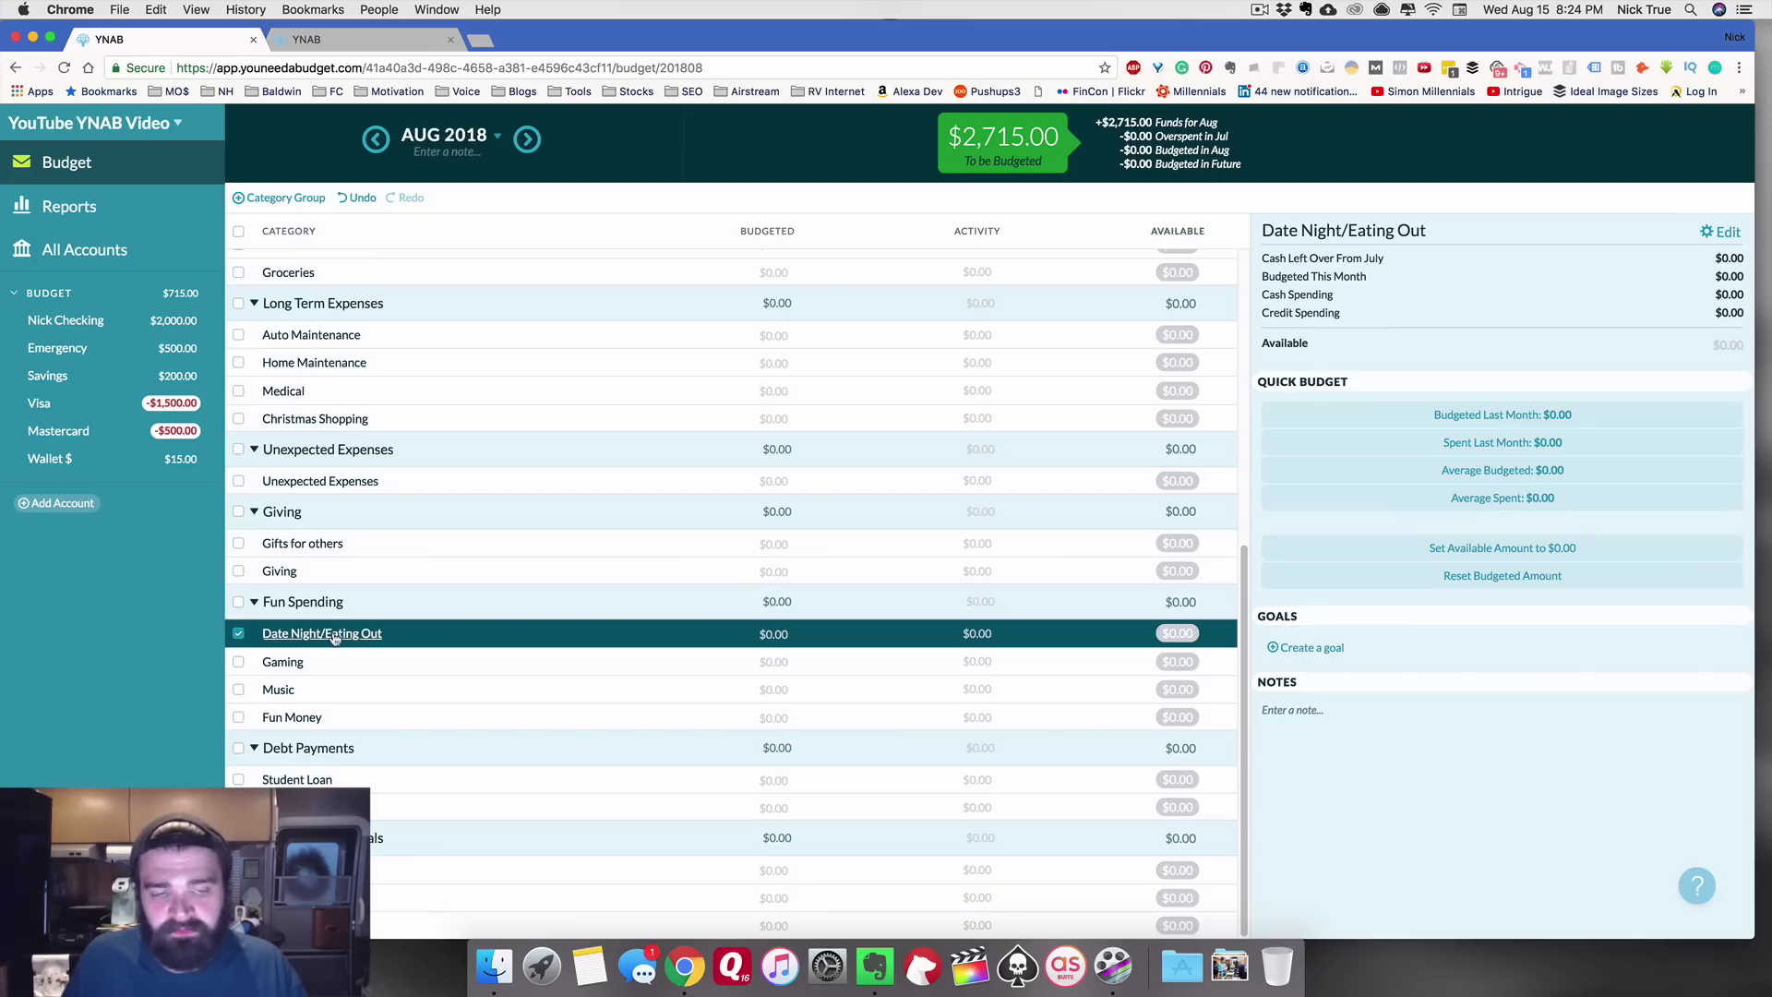
Step: Delete the Gaming and Music categories from the Fun Spending group
left_click(283, 663)
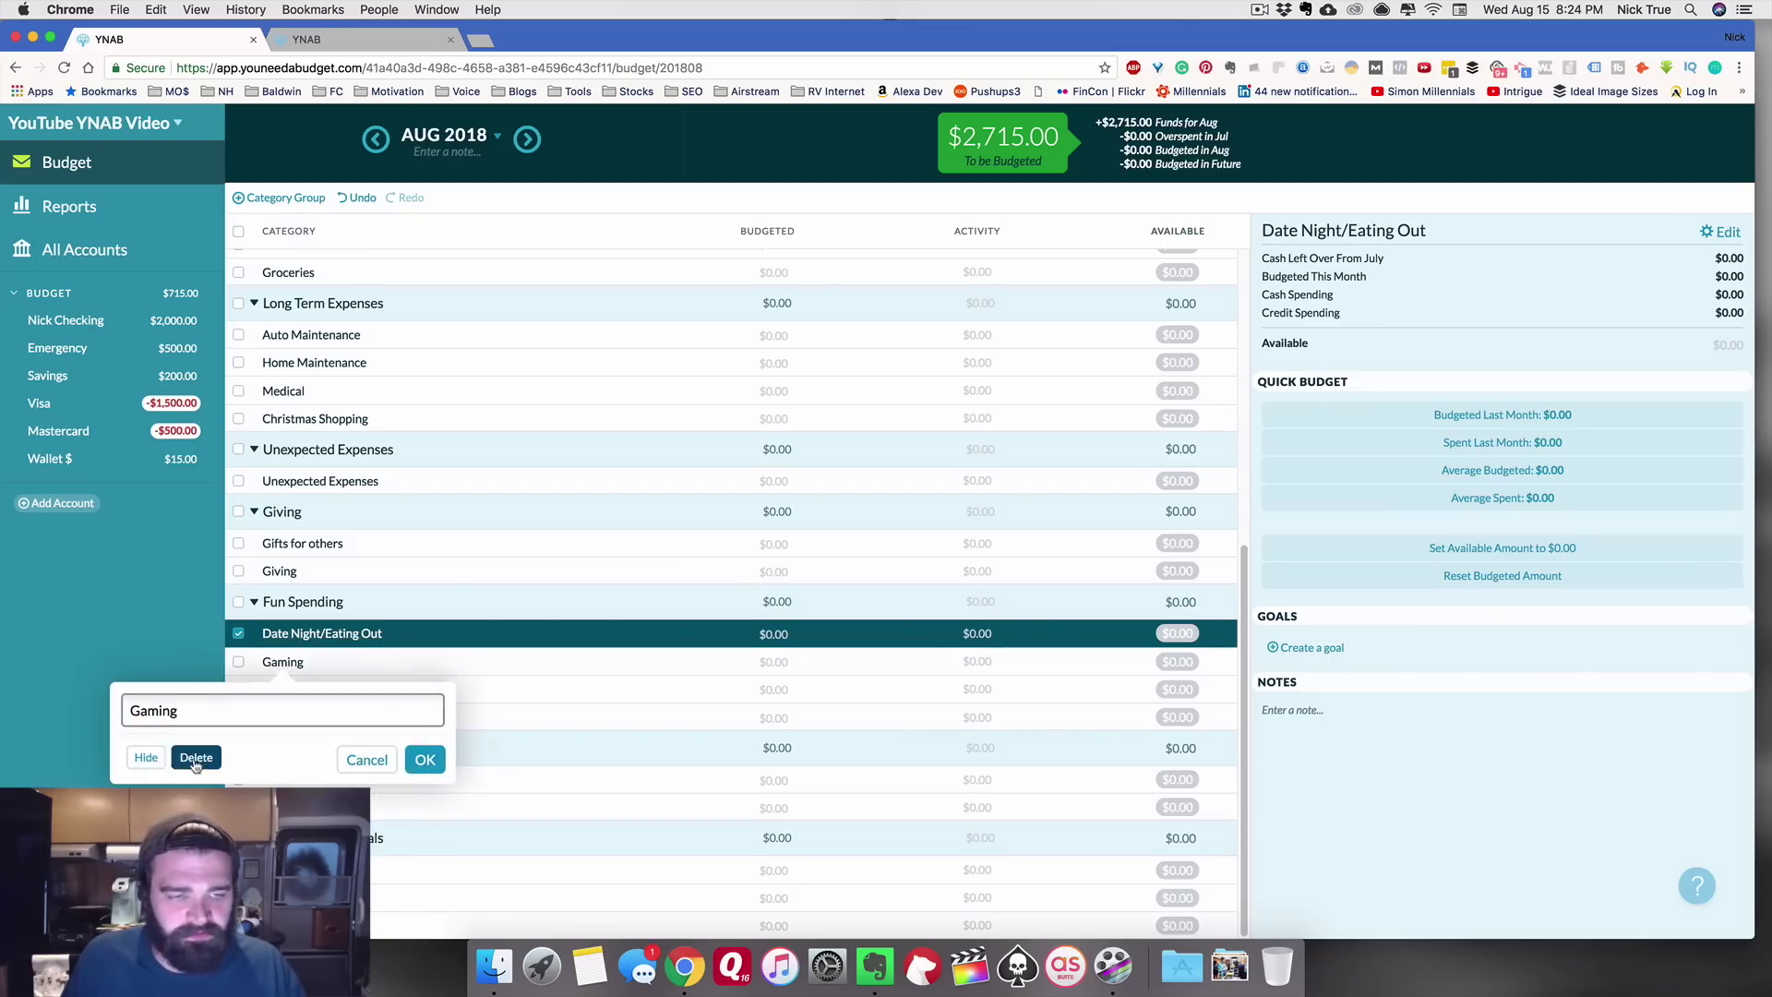
left_click(195, 758)
left_click(276, 689)
left_click(196, 785)
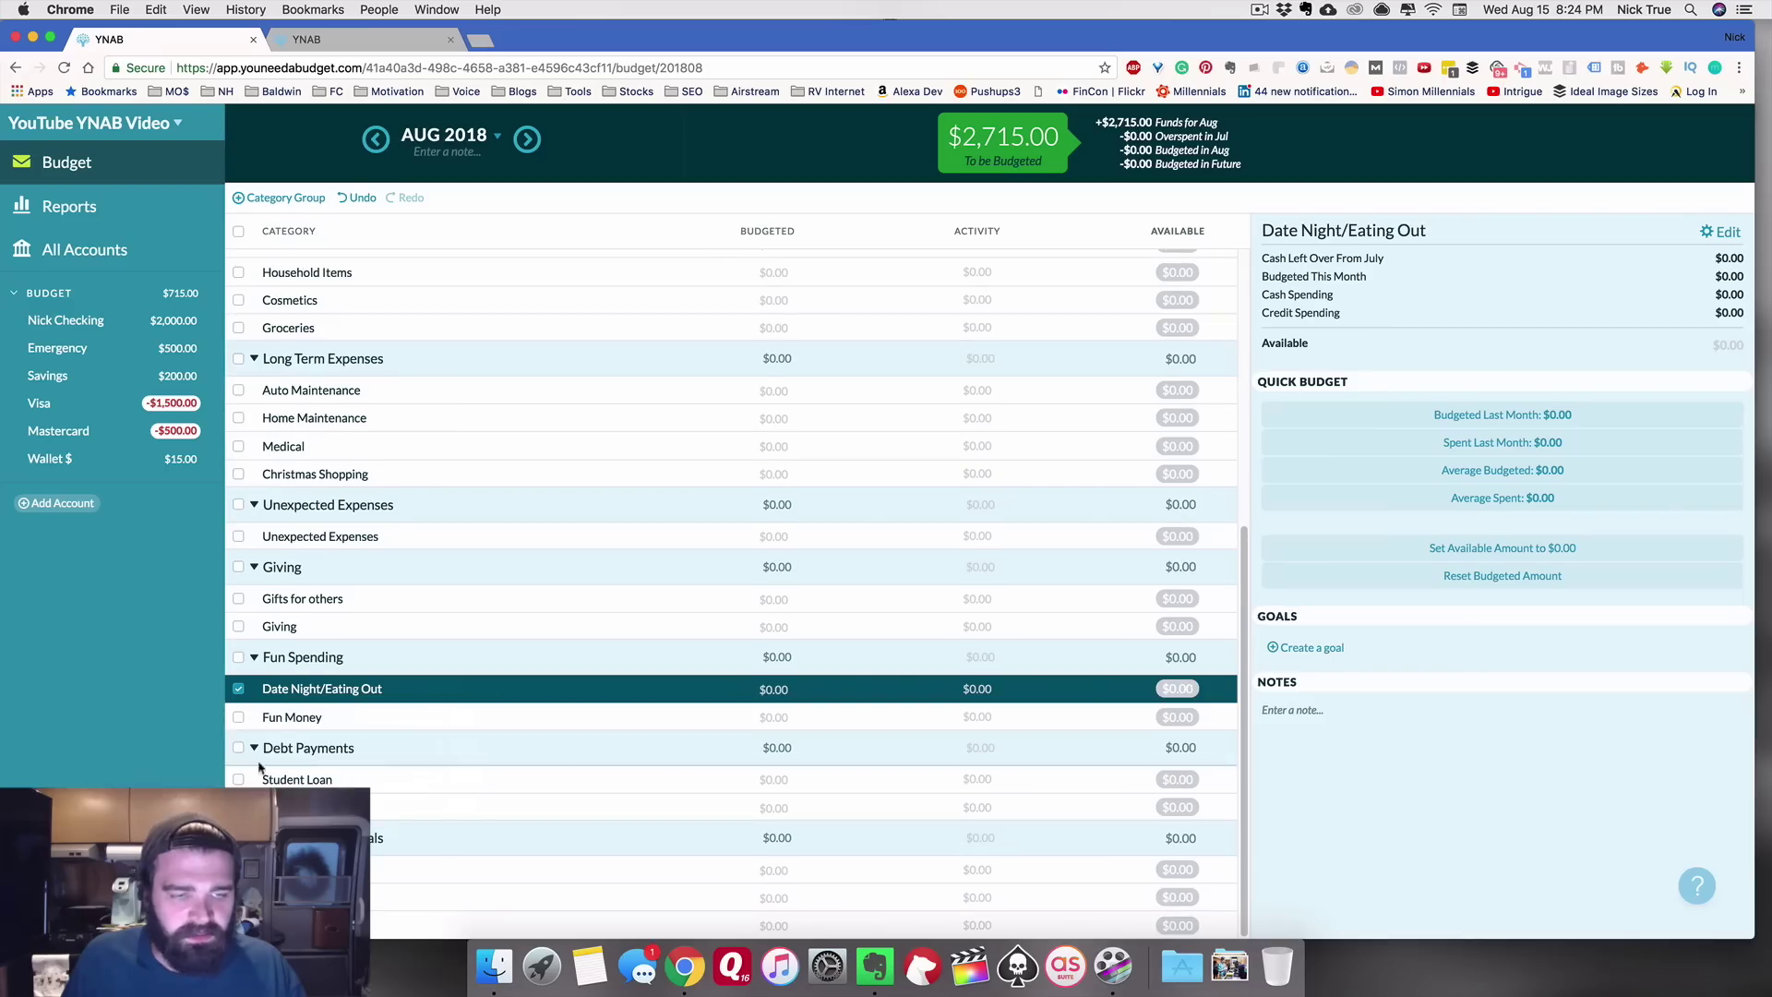
Step: Rename the Fun Money category to the budget owner's first name followed by "Spending"
left_click(293, 720)
left_click(301, 725)
type("Nick Spending")
key("Return")
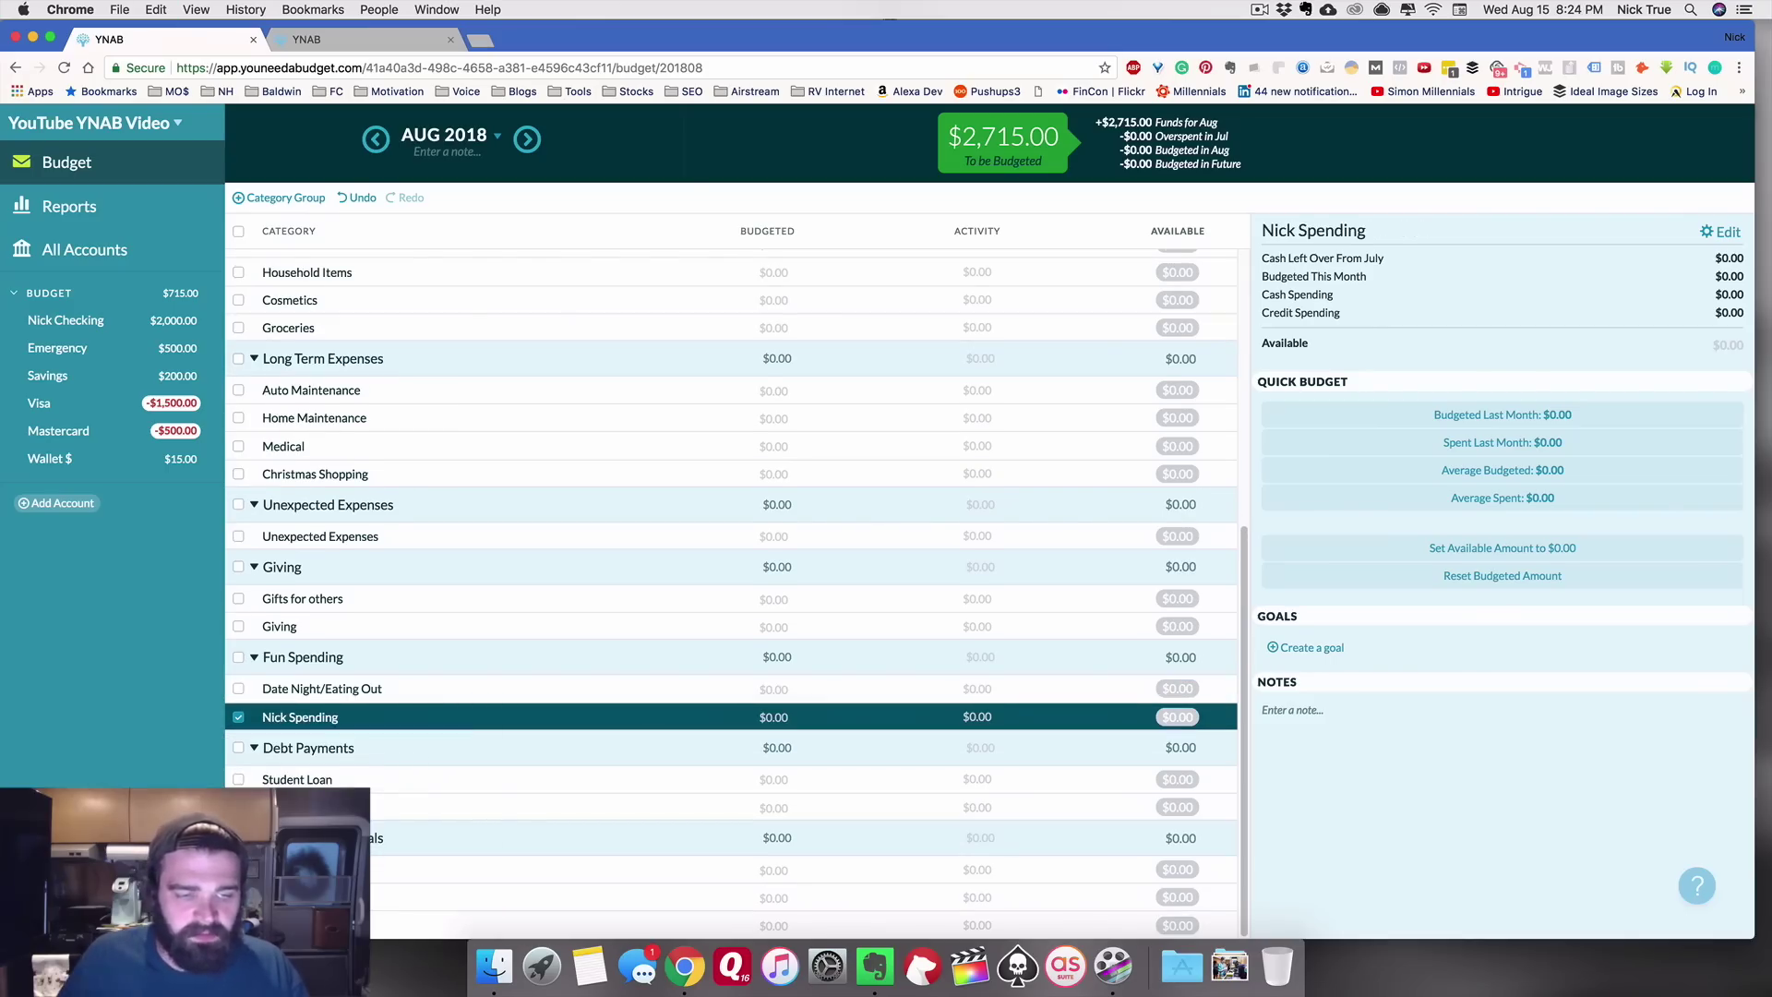
Step: Add a Fun Spending category named with the partner's first name and "Spending", and move Date Night/Eating Out to the top of the group
left_click(357, 658)
type("Hanna Spending")
key("Return")
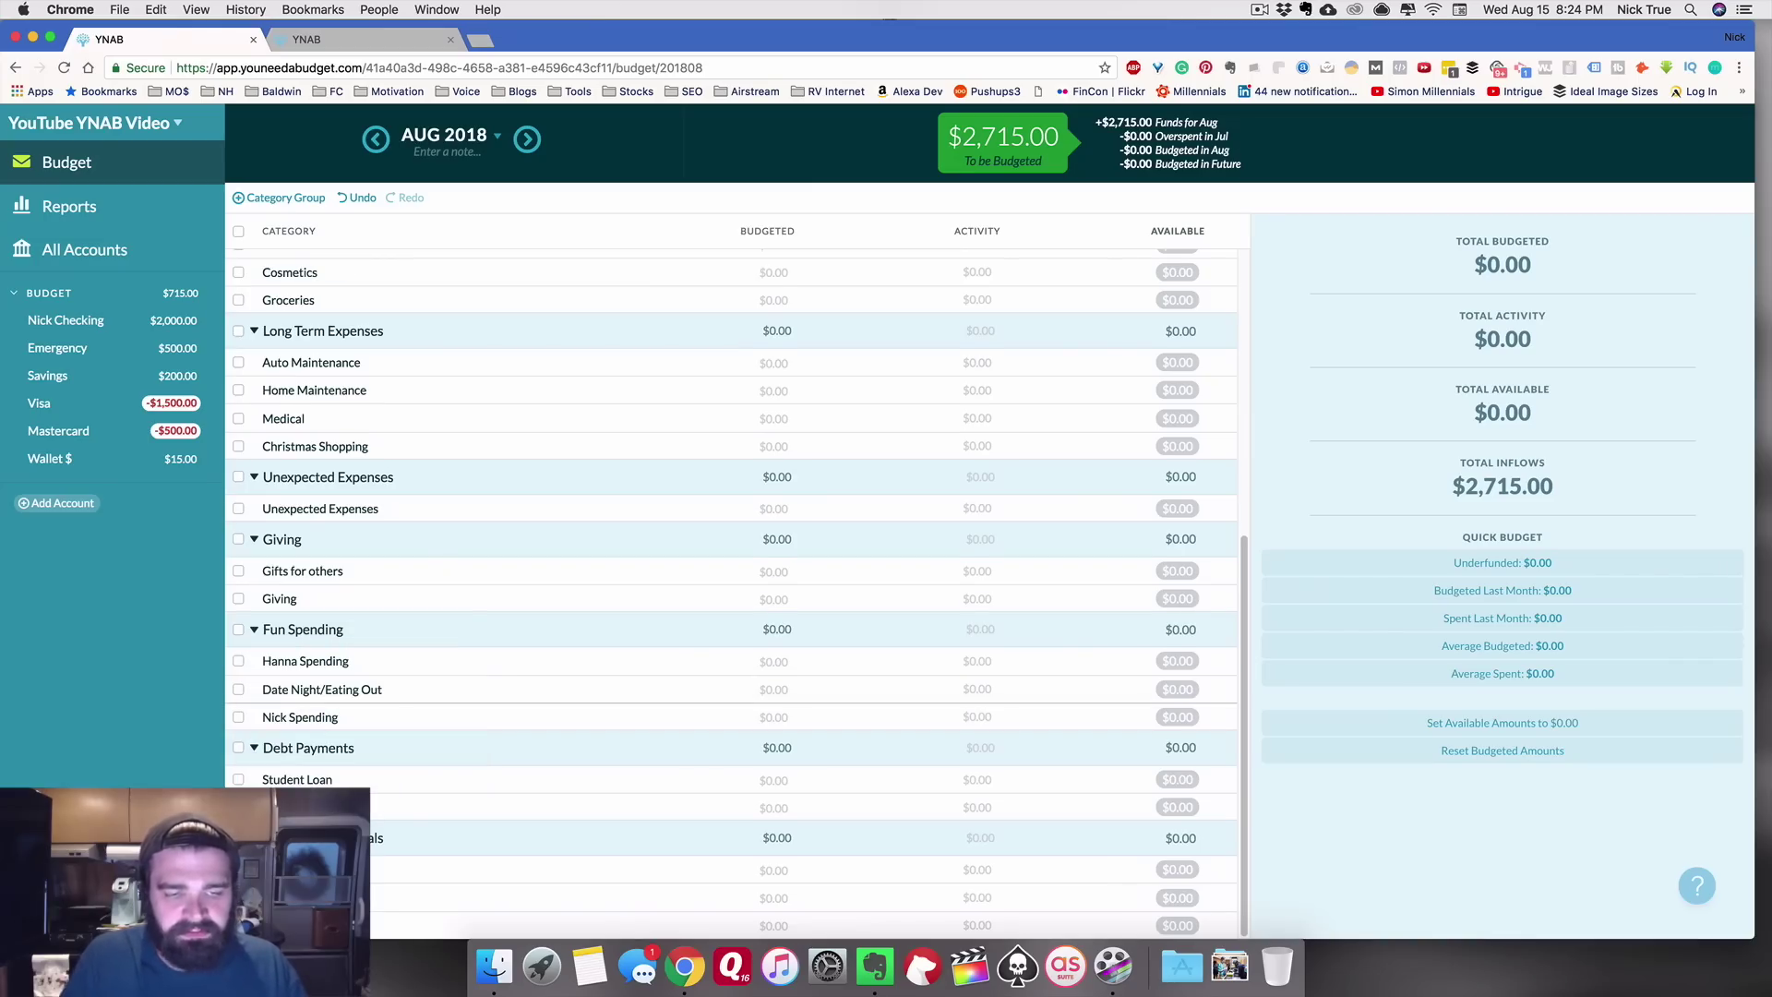
mouse_move(286, 689)
left_mouse_down()
mouse_move(288, 644)
mouse_move(288, 658)
left_mouse_up()
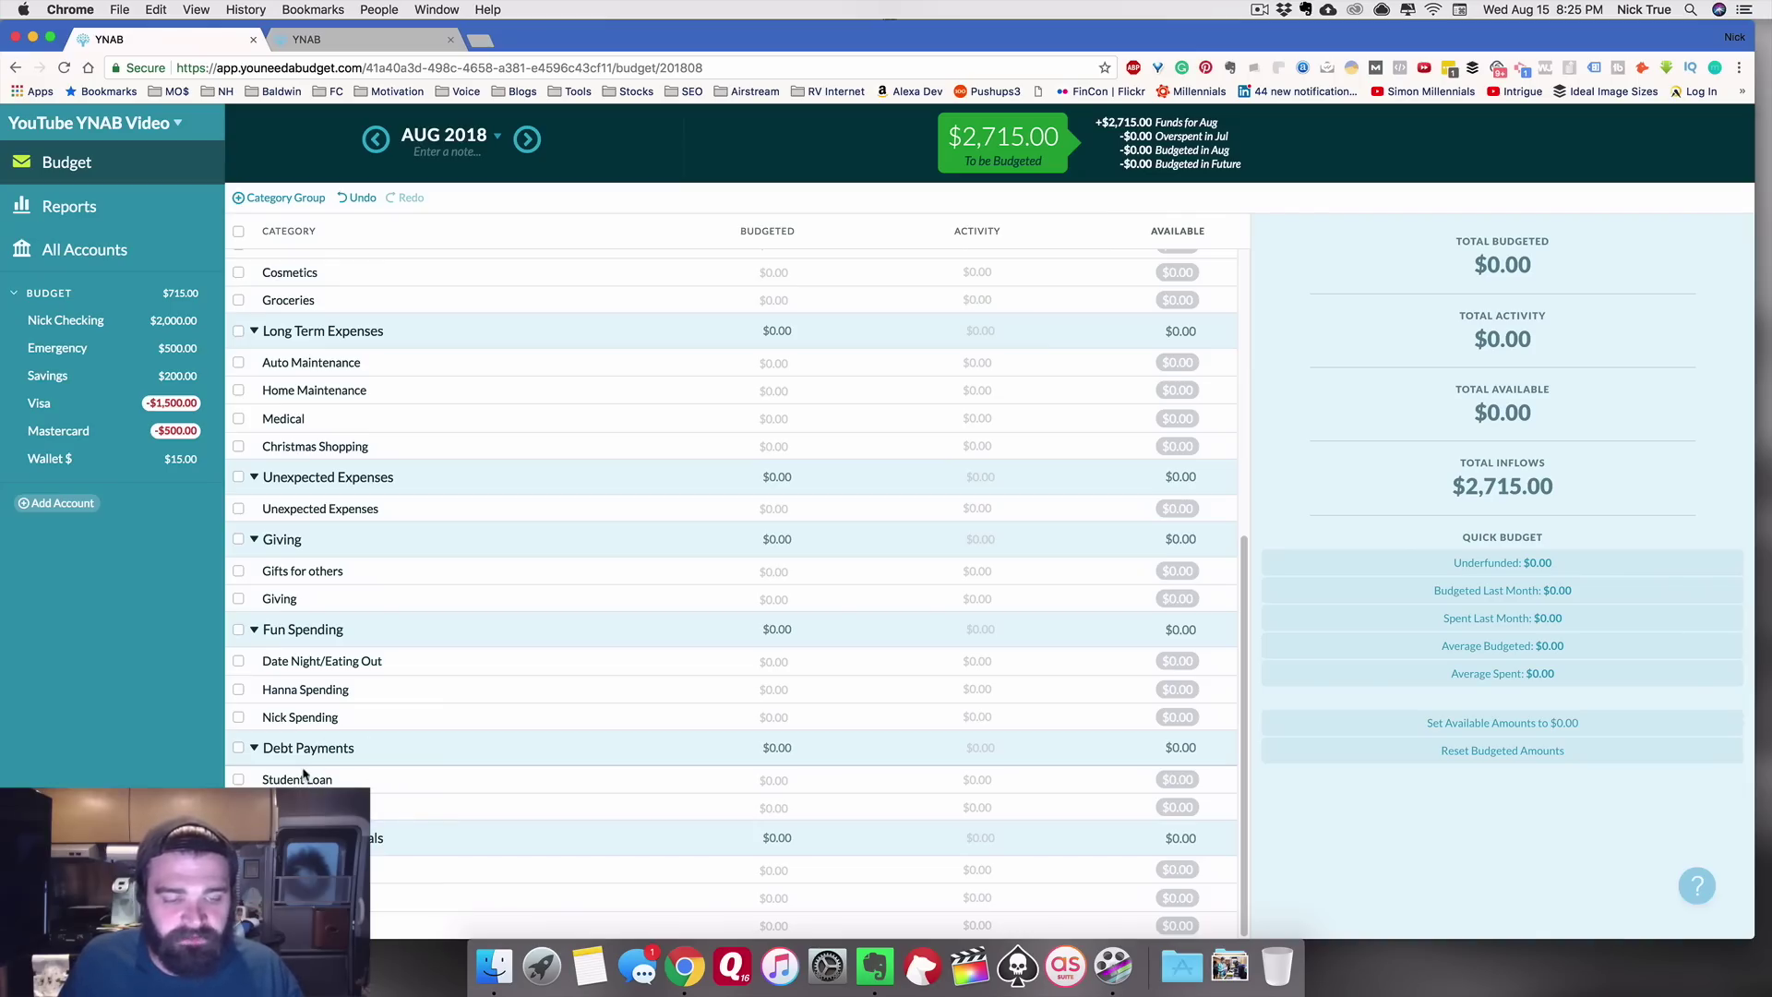
Step: Delete the Debt Payments category group and rename the Quality of Life Goals group to "Savings"
scroll(312, 778, "up", 5)
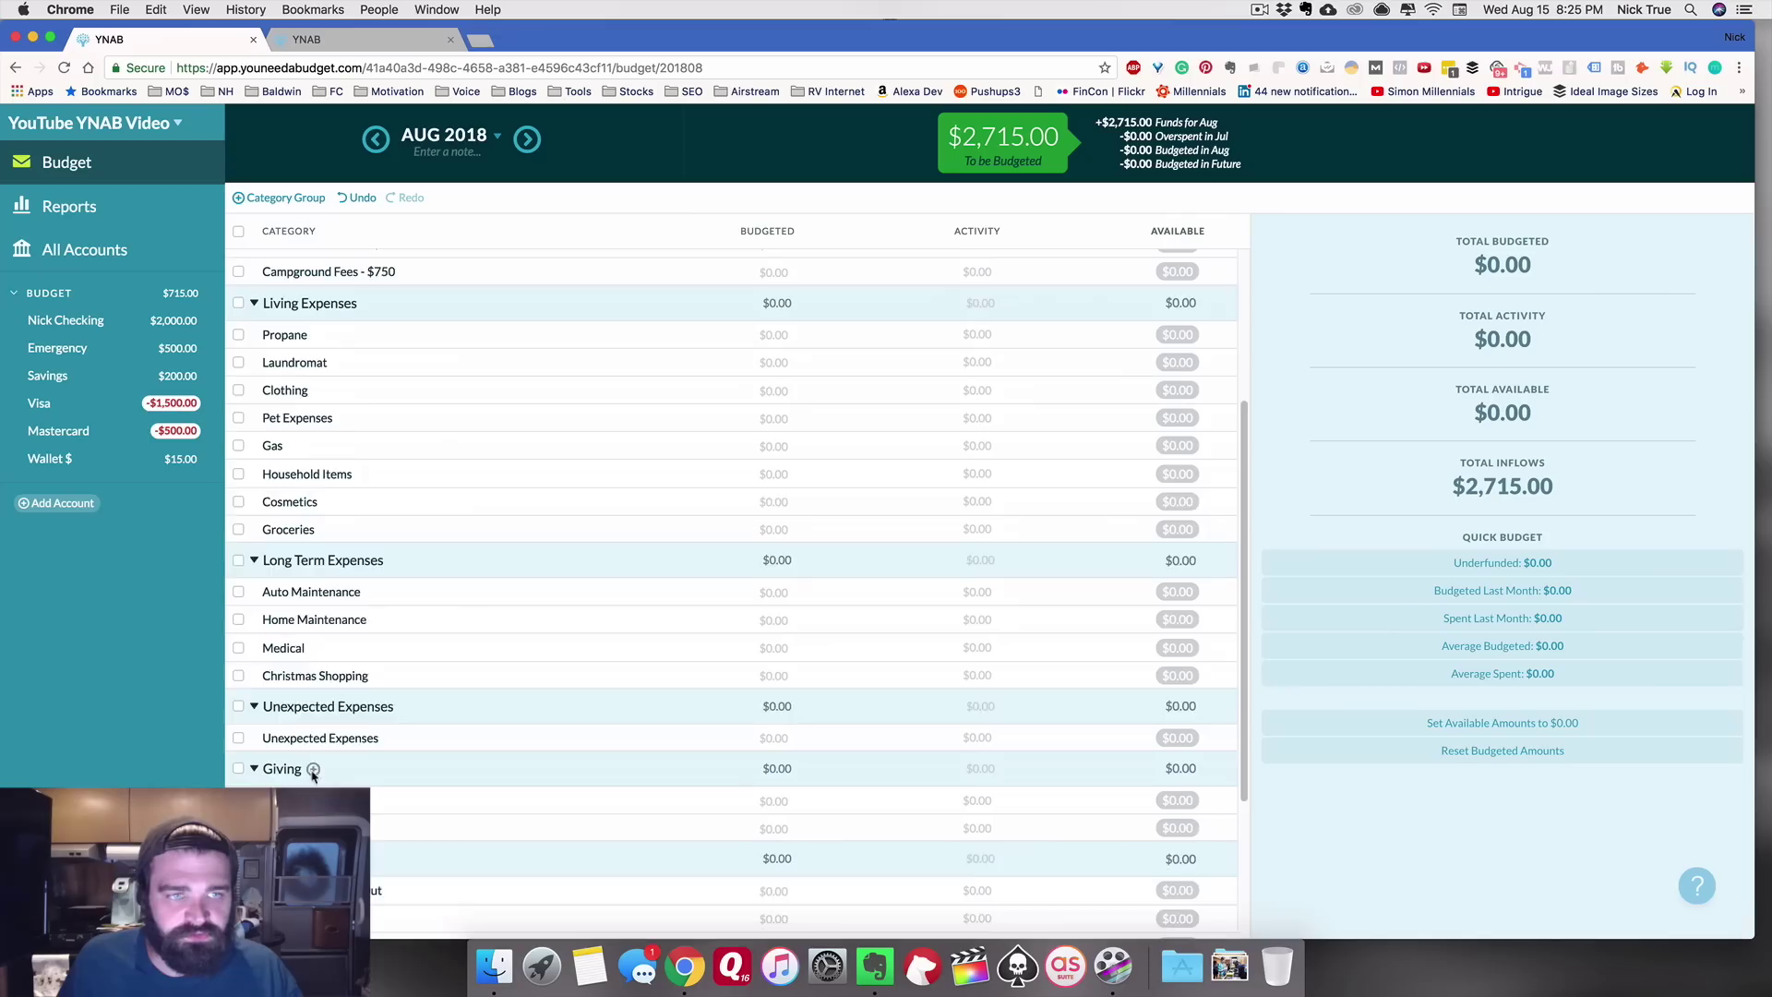
scroll(423, 581, "up", 2)
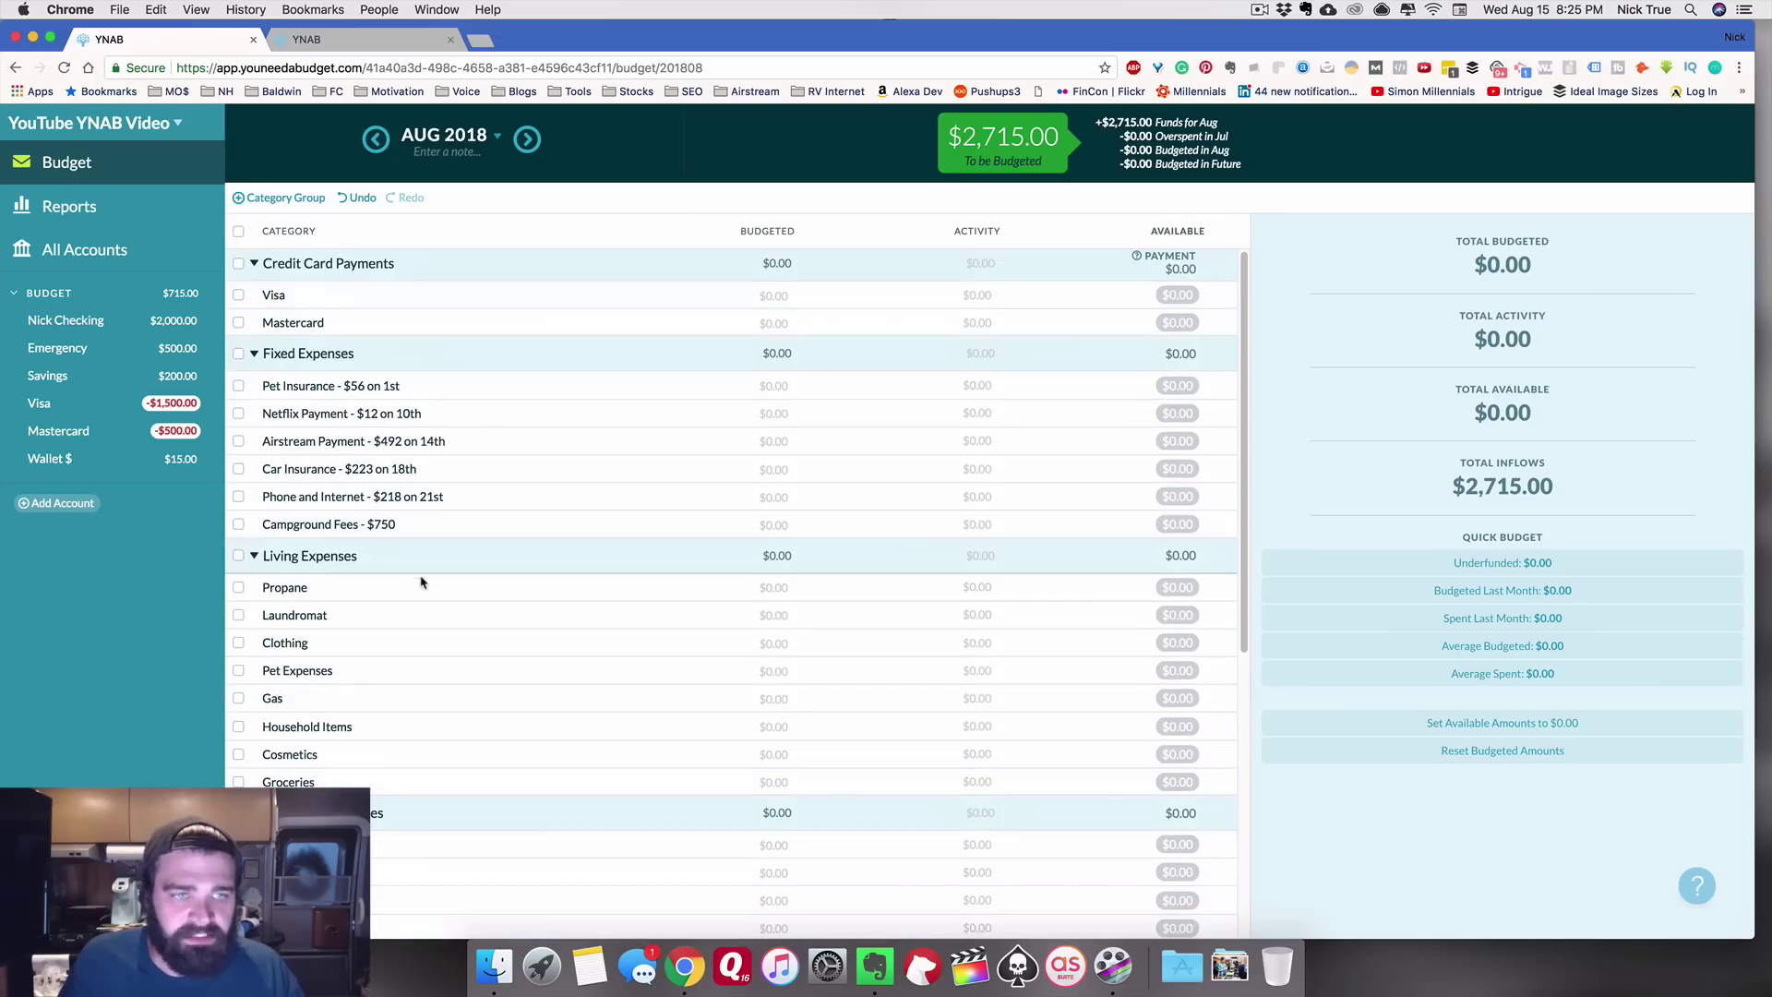
scroll(356, 400, "down", 1)
scroll(364, 475, "down", 5)
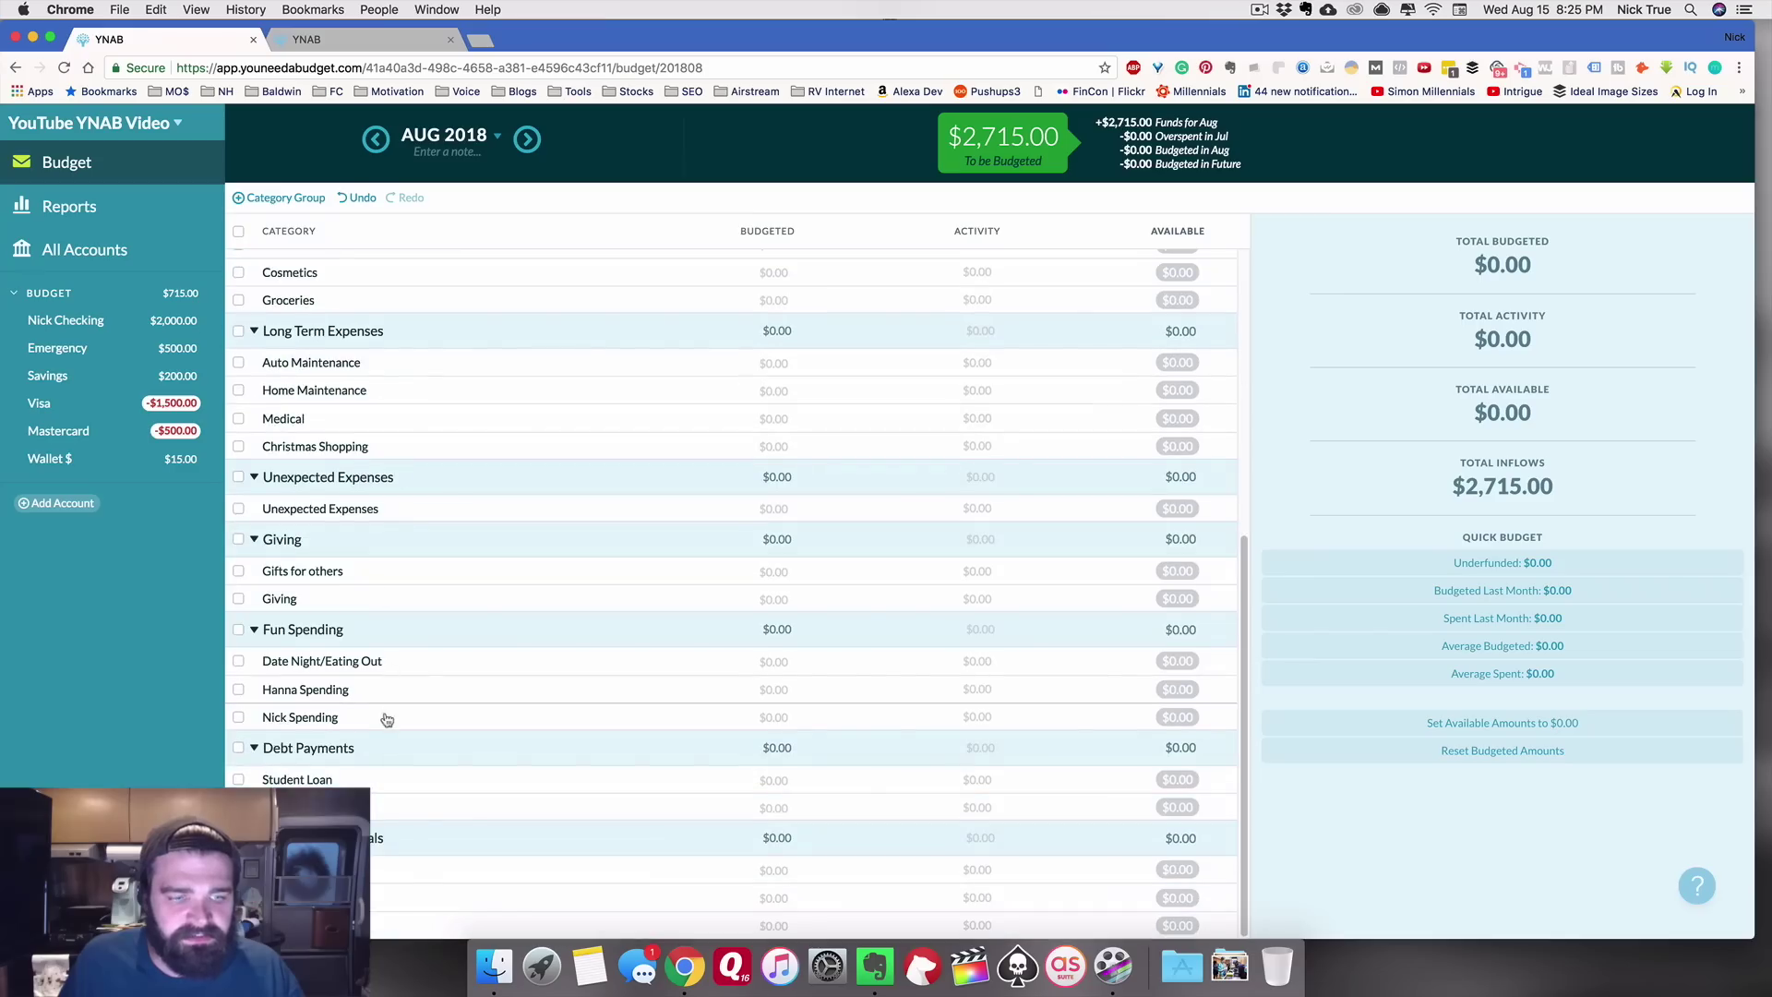
left_click(305, 749)
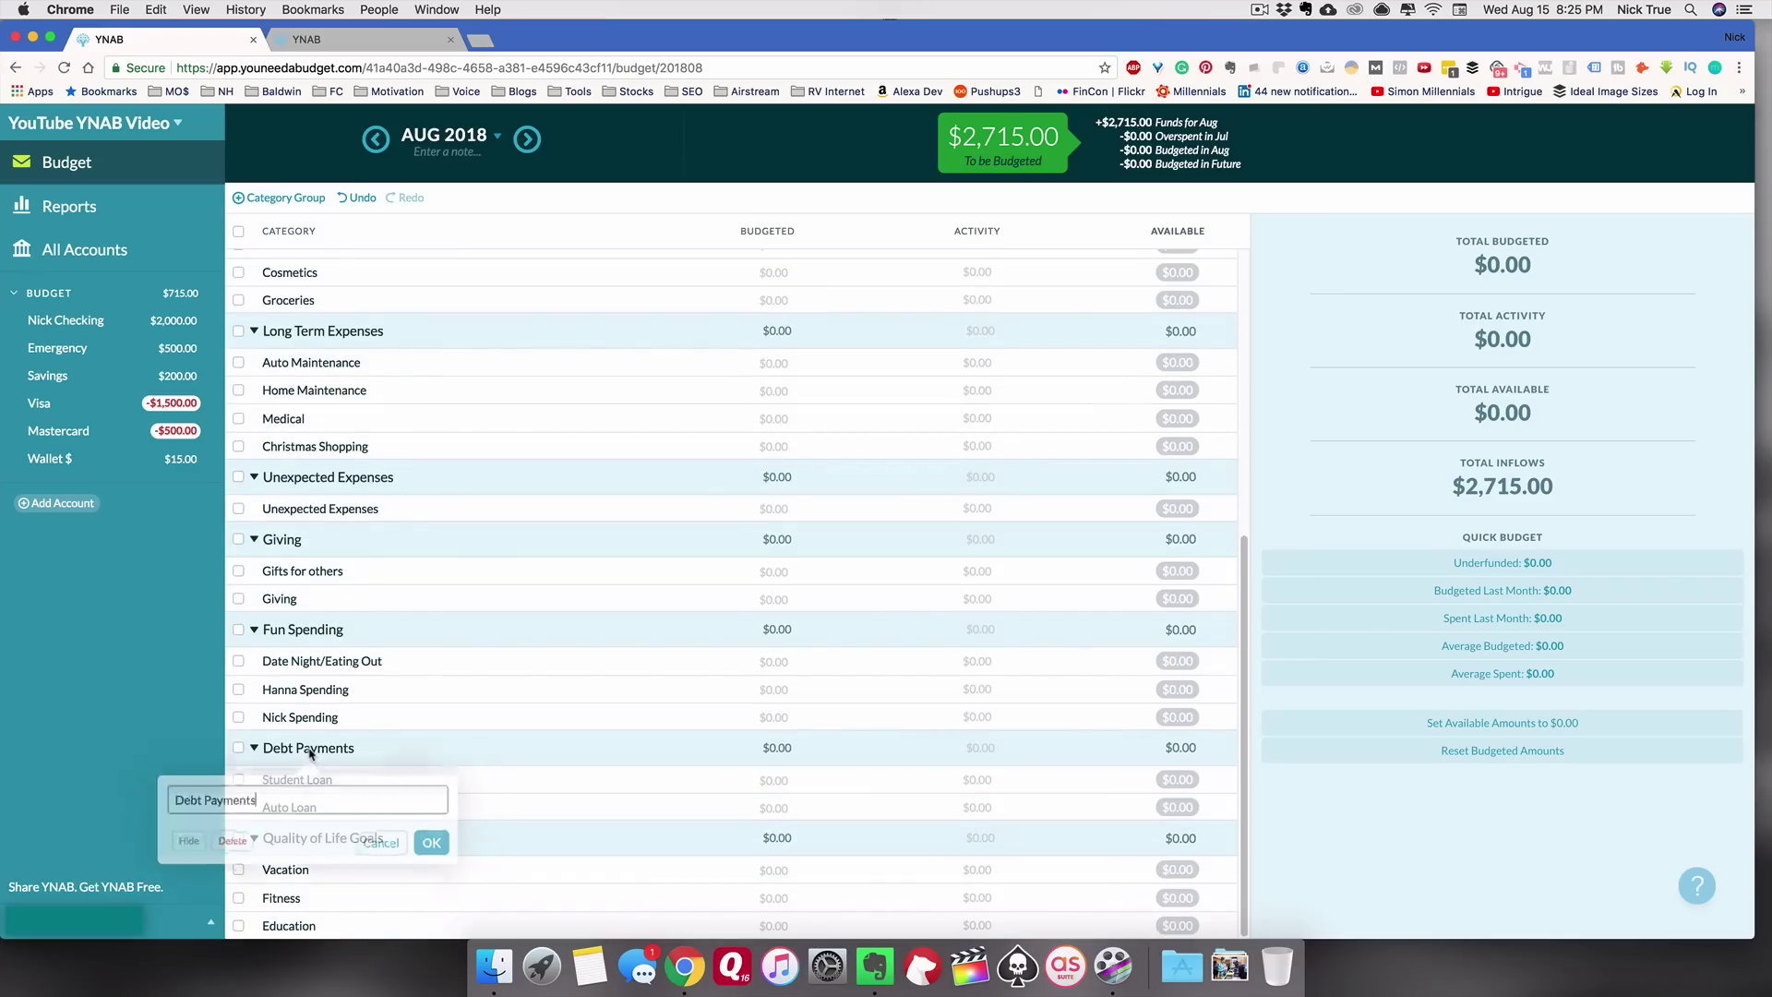
left_click(480, 749)
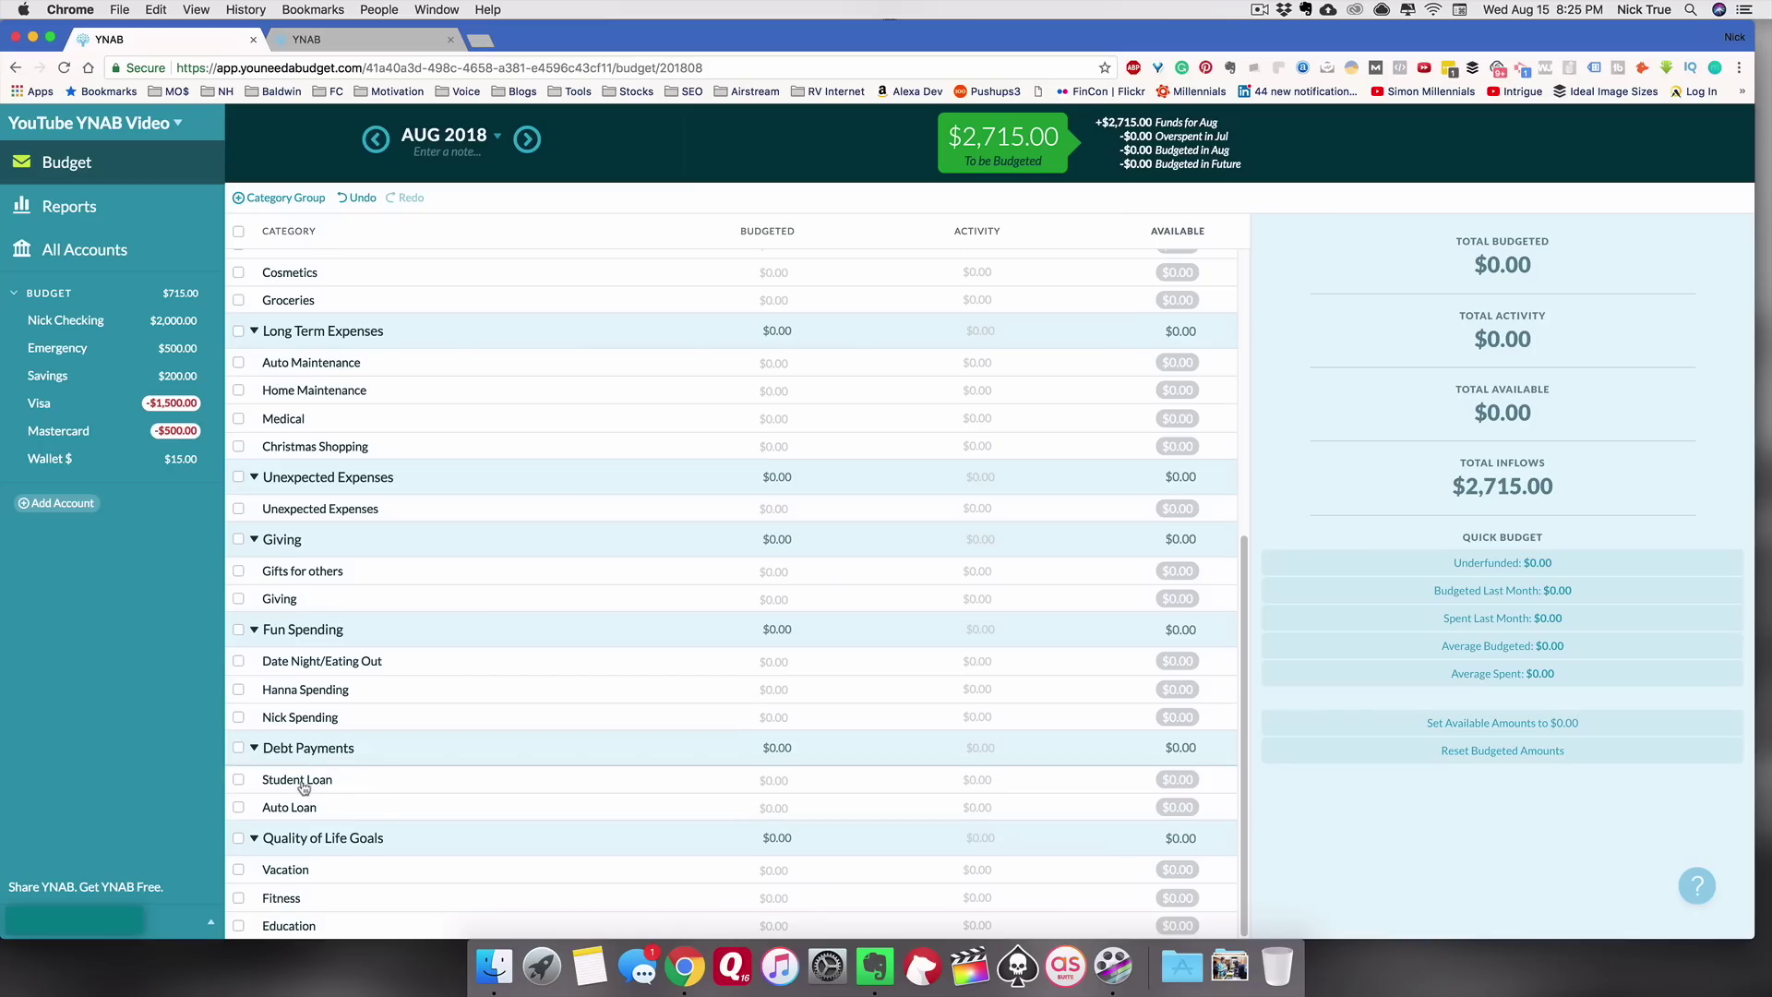
left_click(305, 838)
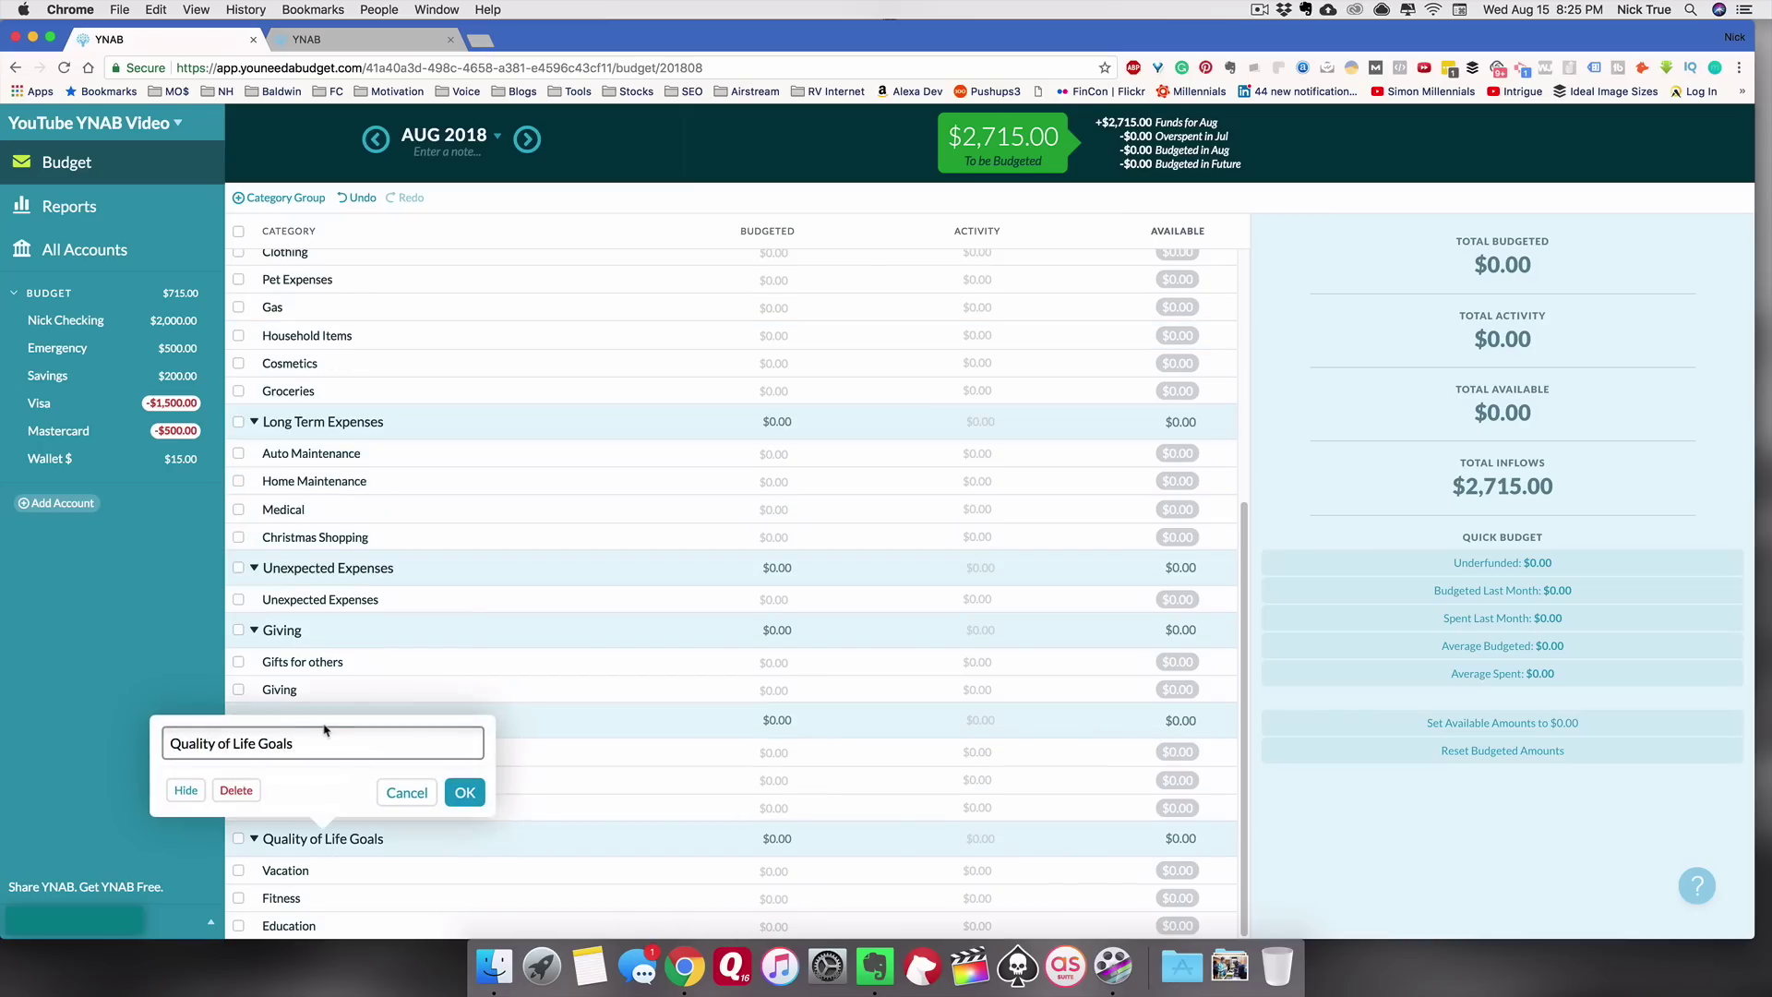
type("Savings")
key("Return")
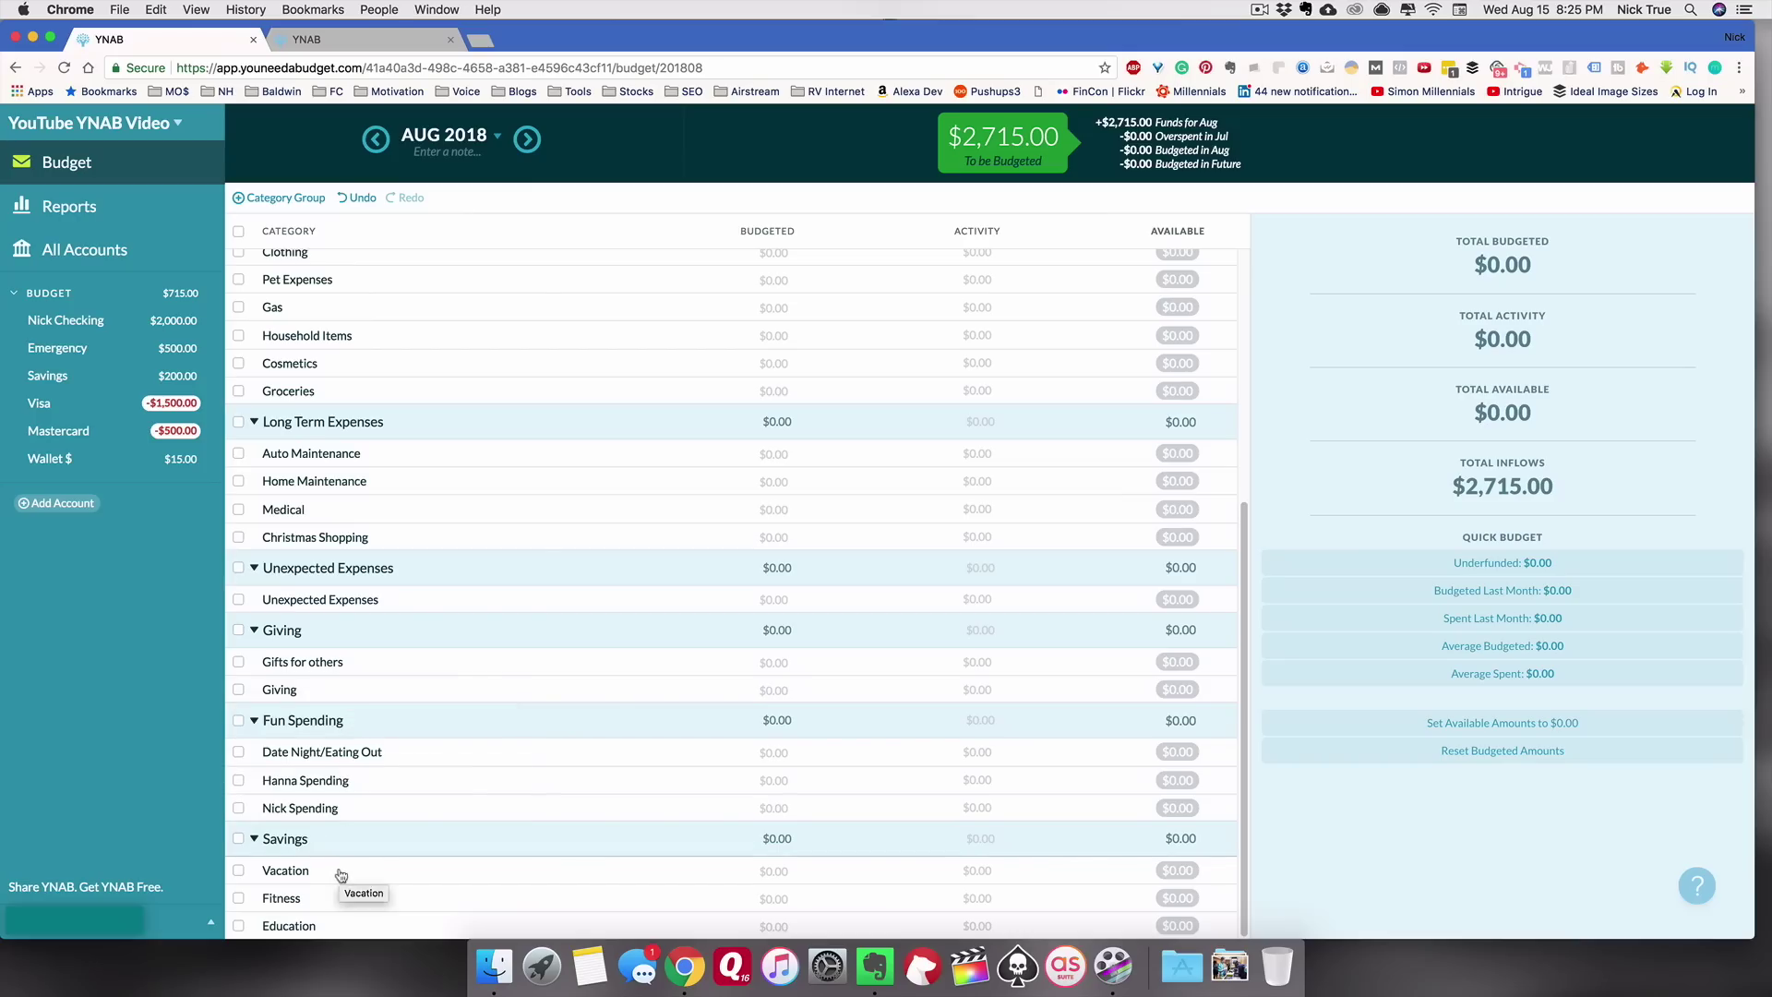
Step: Rename the Vacation category in the Savings group to "Trips/Vacations"
left_click(278, 872)
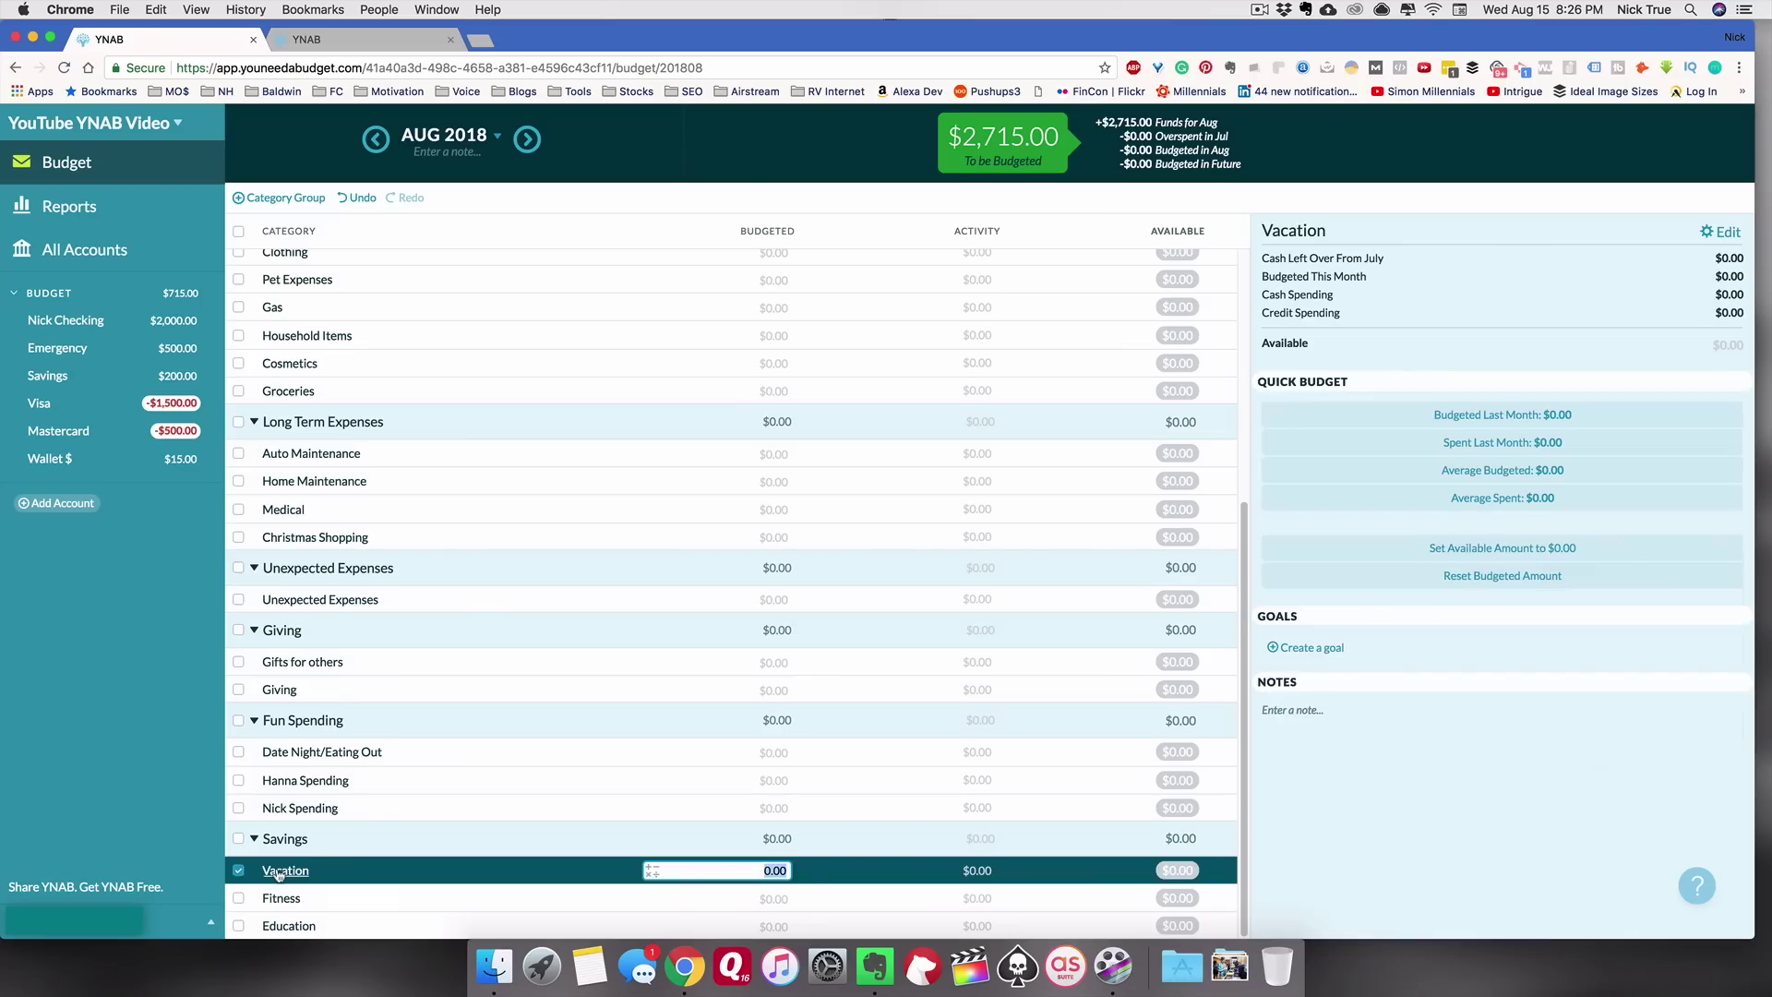
left_click(278, 873)
type("Tr")
key("super+a")
type("Trips/Vacations")
key("Return")
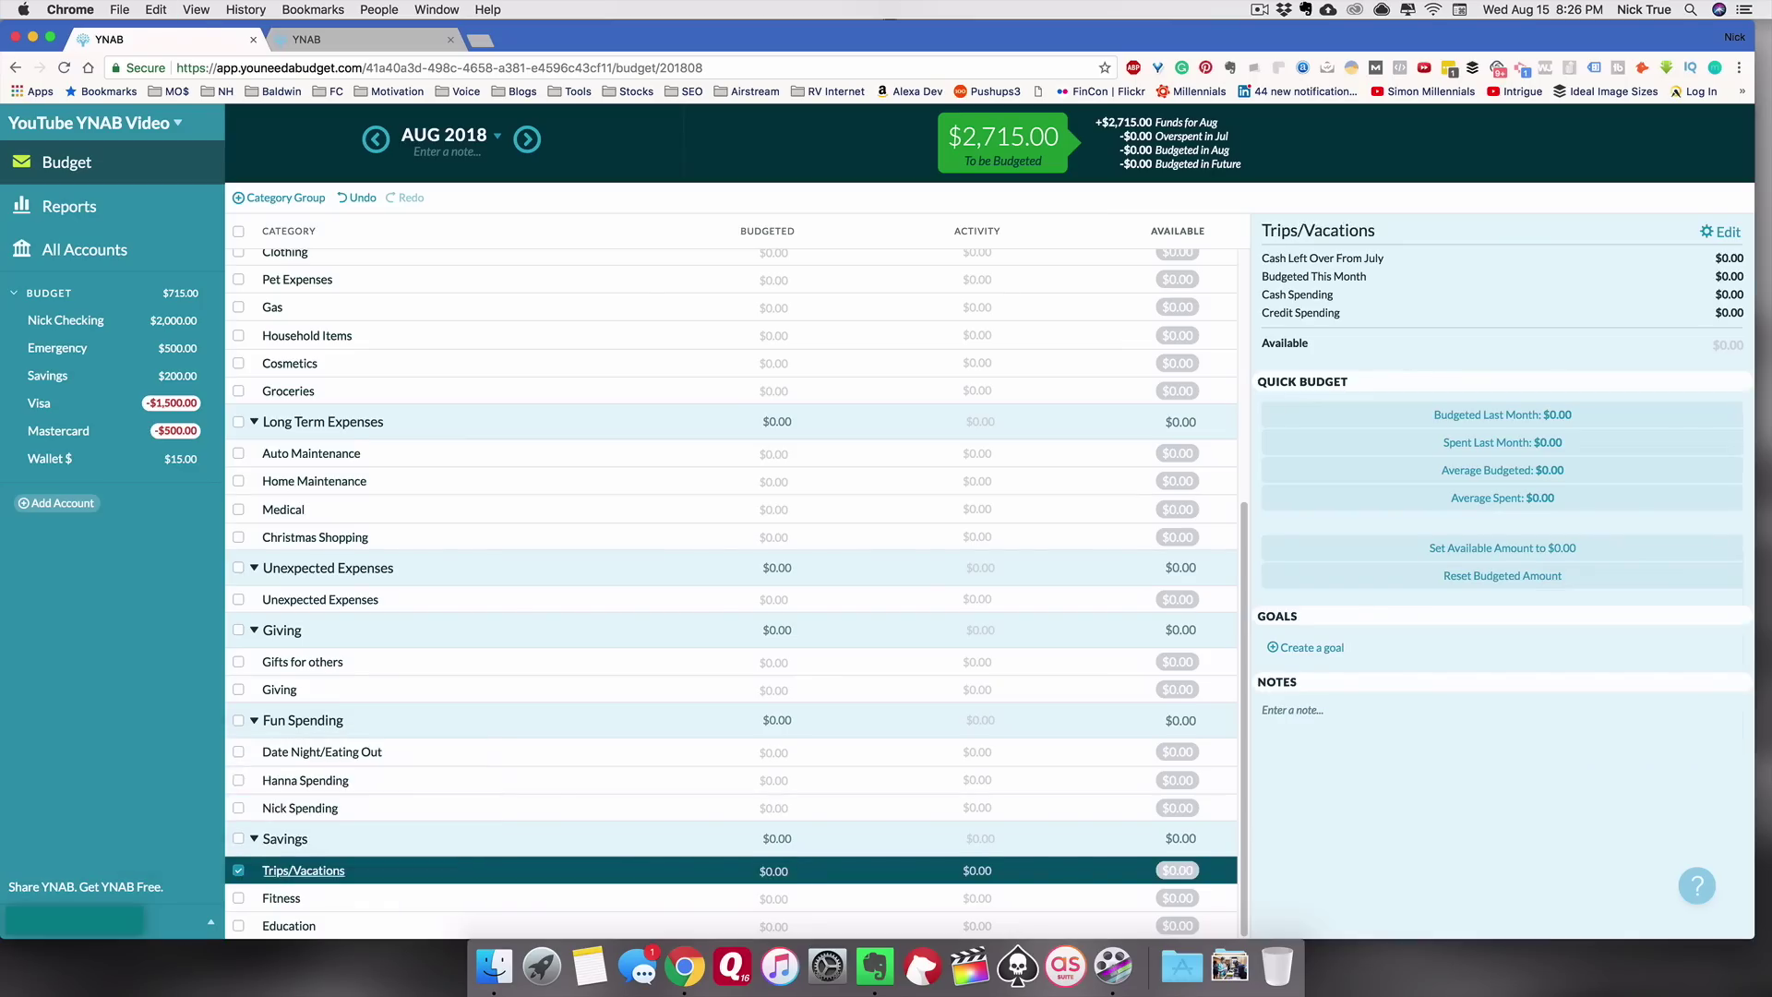
Step: Rename the Fitness category to "Retirement Savings" and the Education category to "Kyaks" in the Savings group
left_click(281, 898)
type("Re")
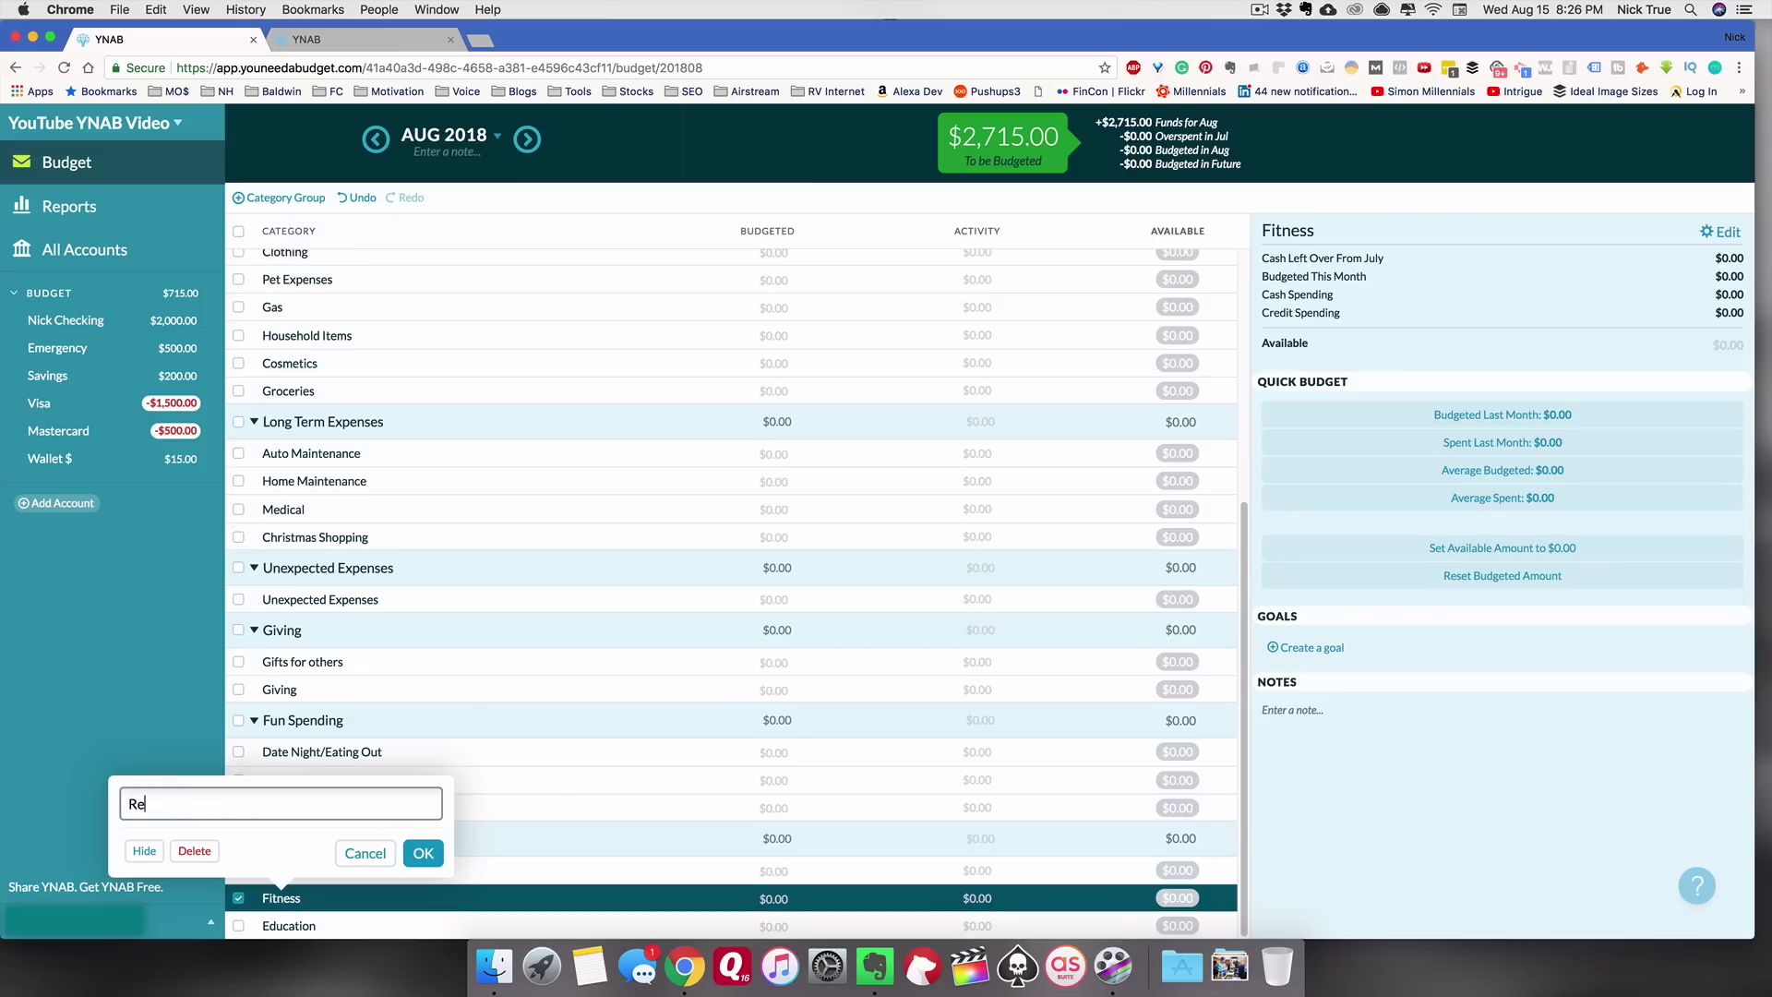
type("tirement Savings")
key("Return")
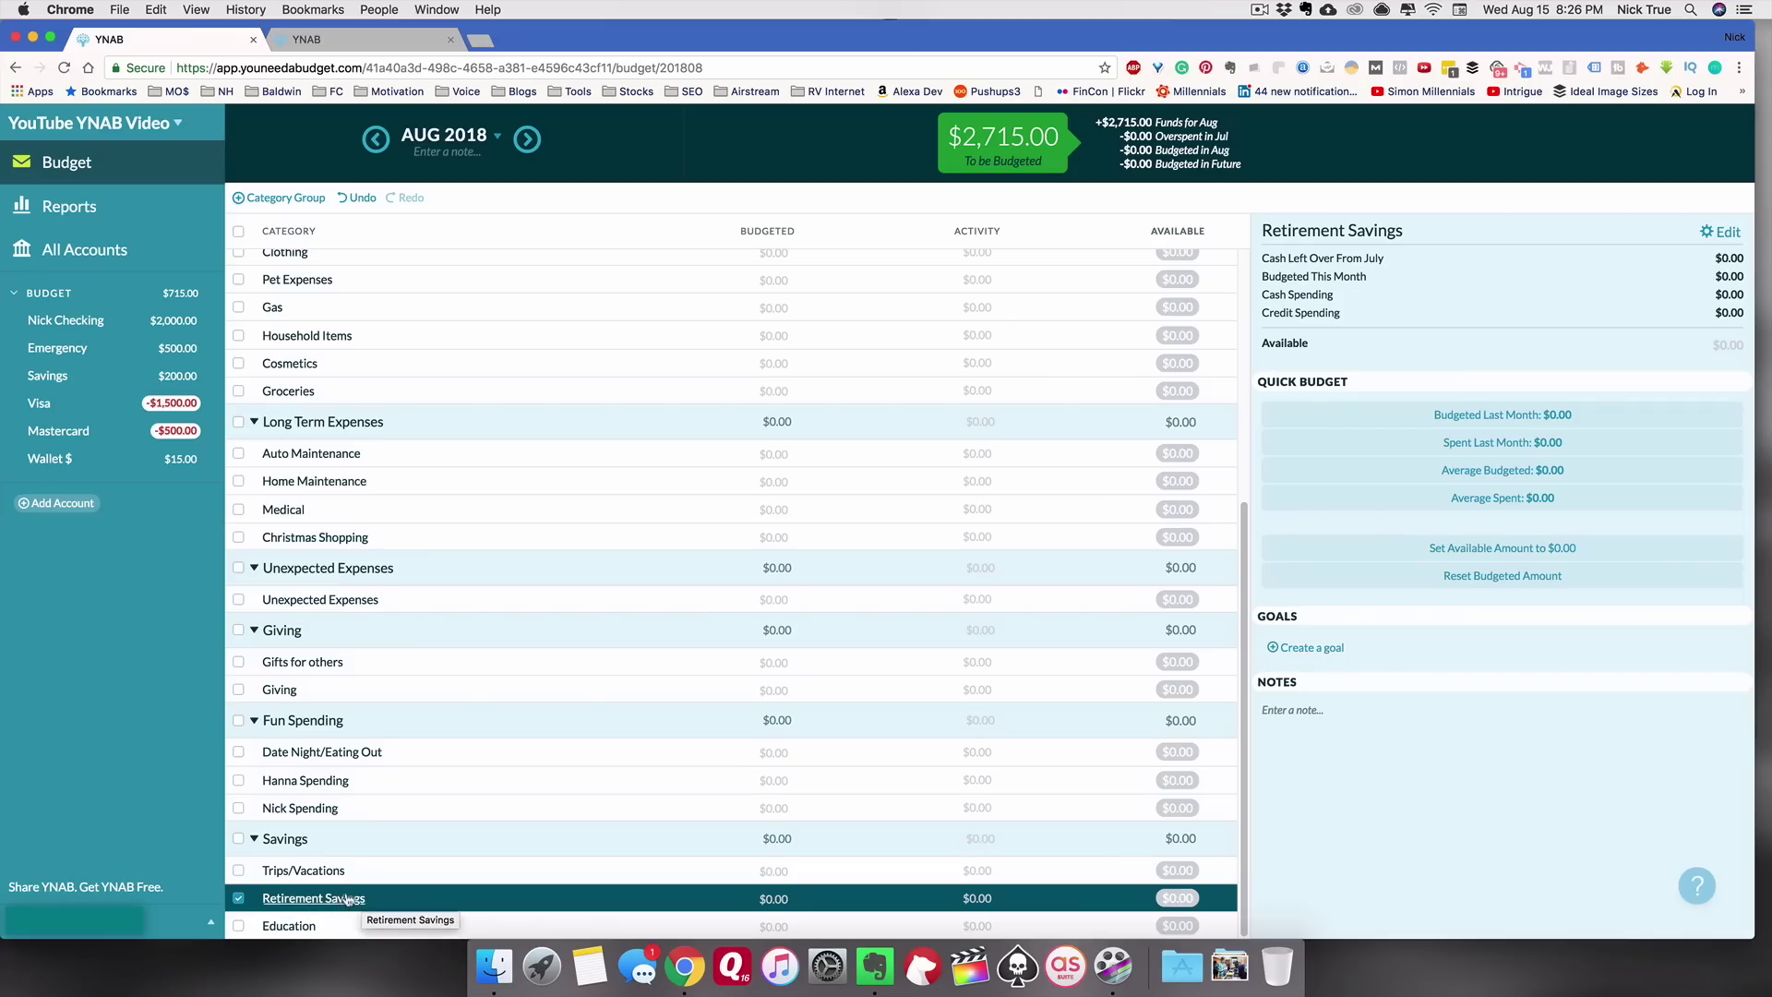
left_click(299, 927)
left_click(299, 927)
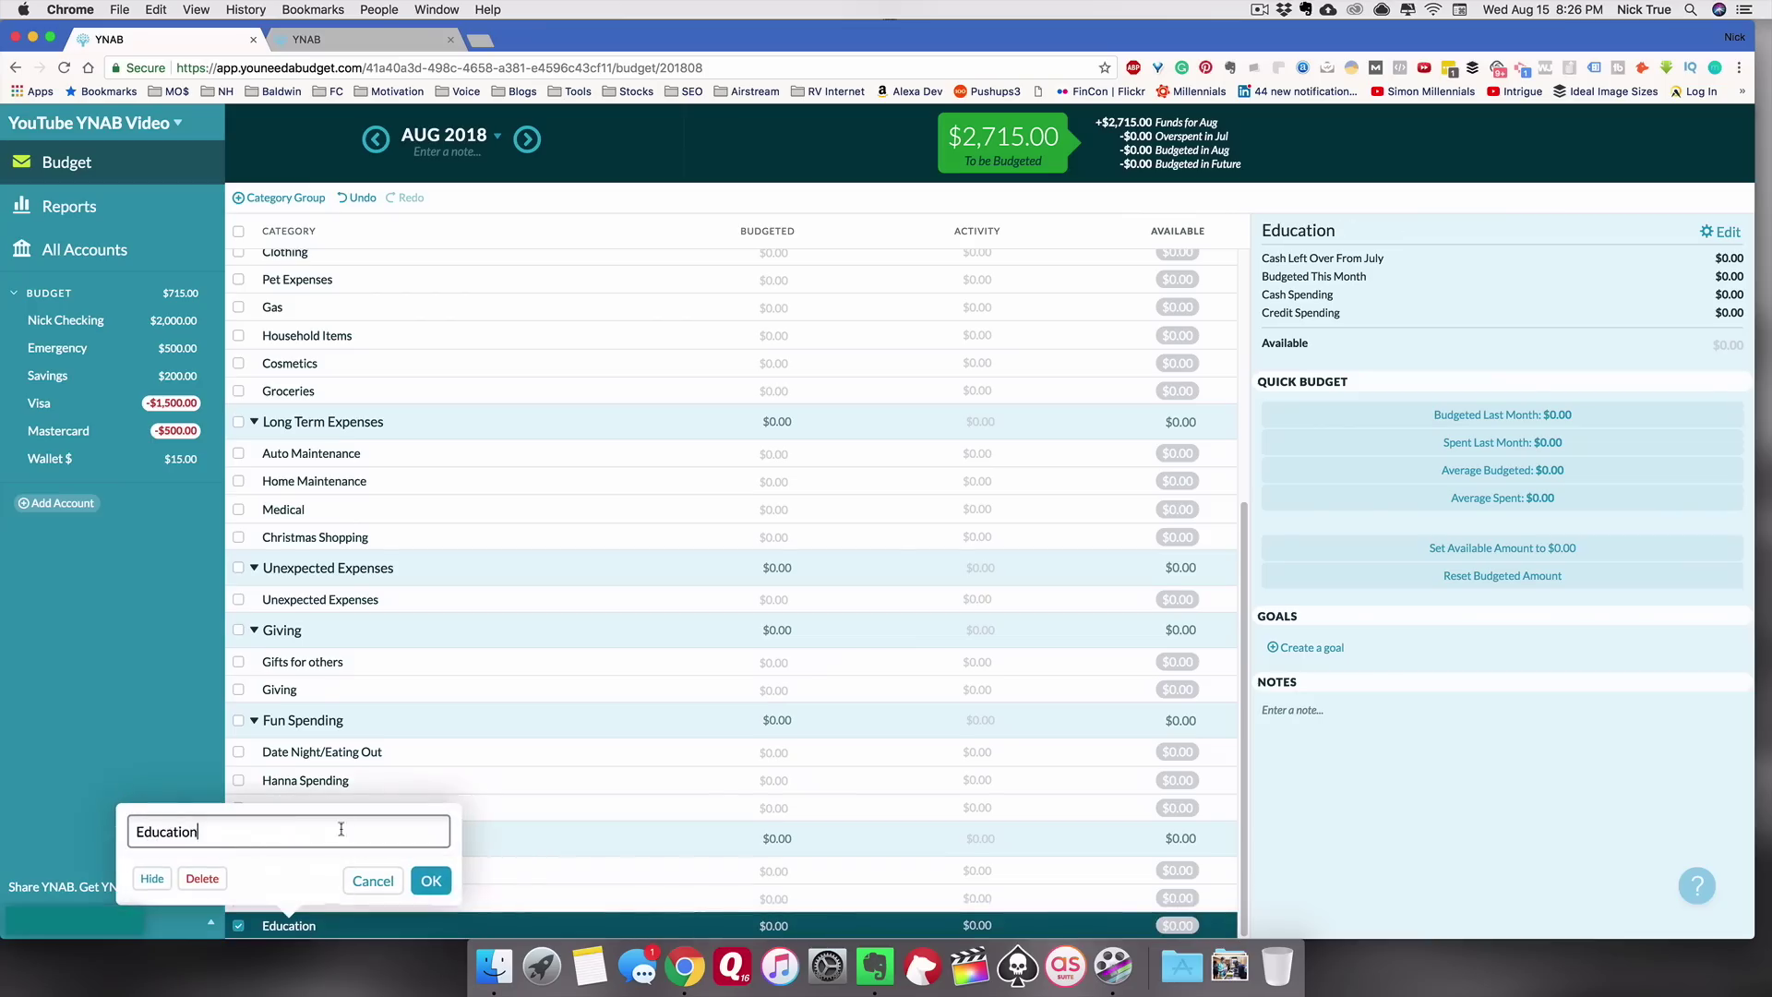
double_click(307, 830)
type("Kyaks")
key("Return")
Step: Add a Sewing Machine category to the Savings group
left_click(319, 838)
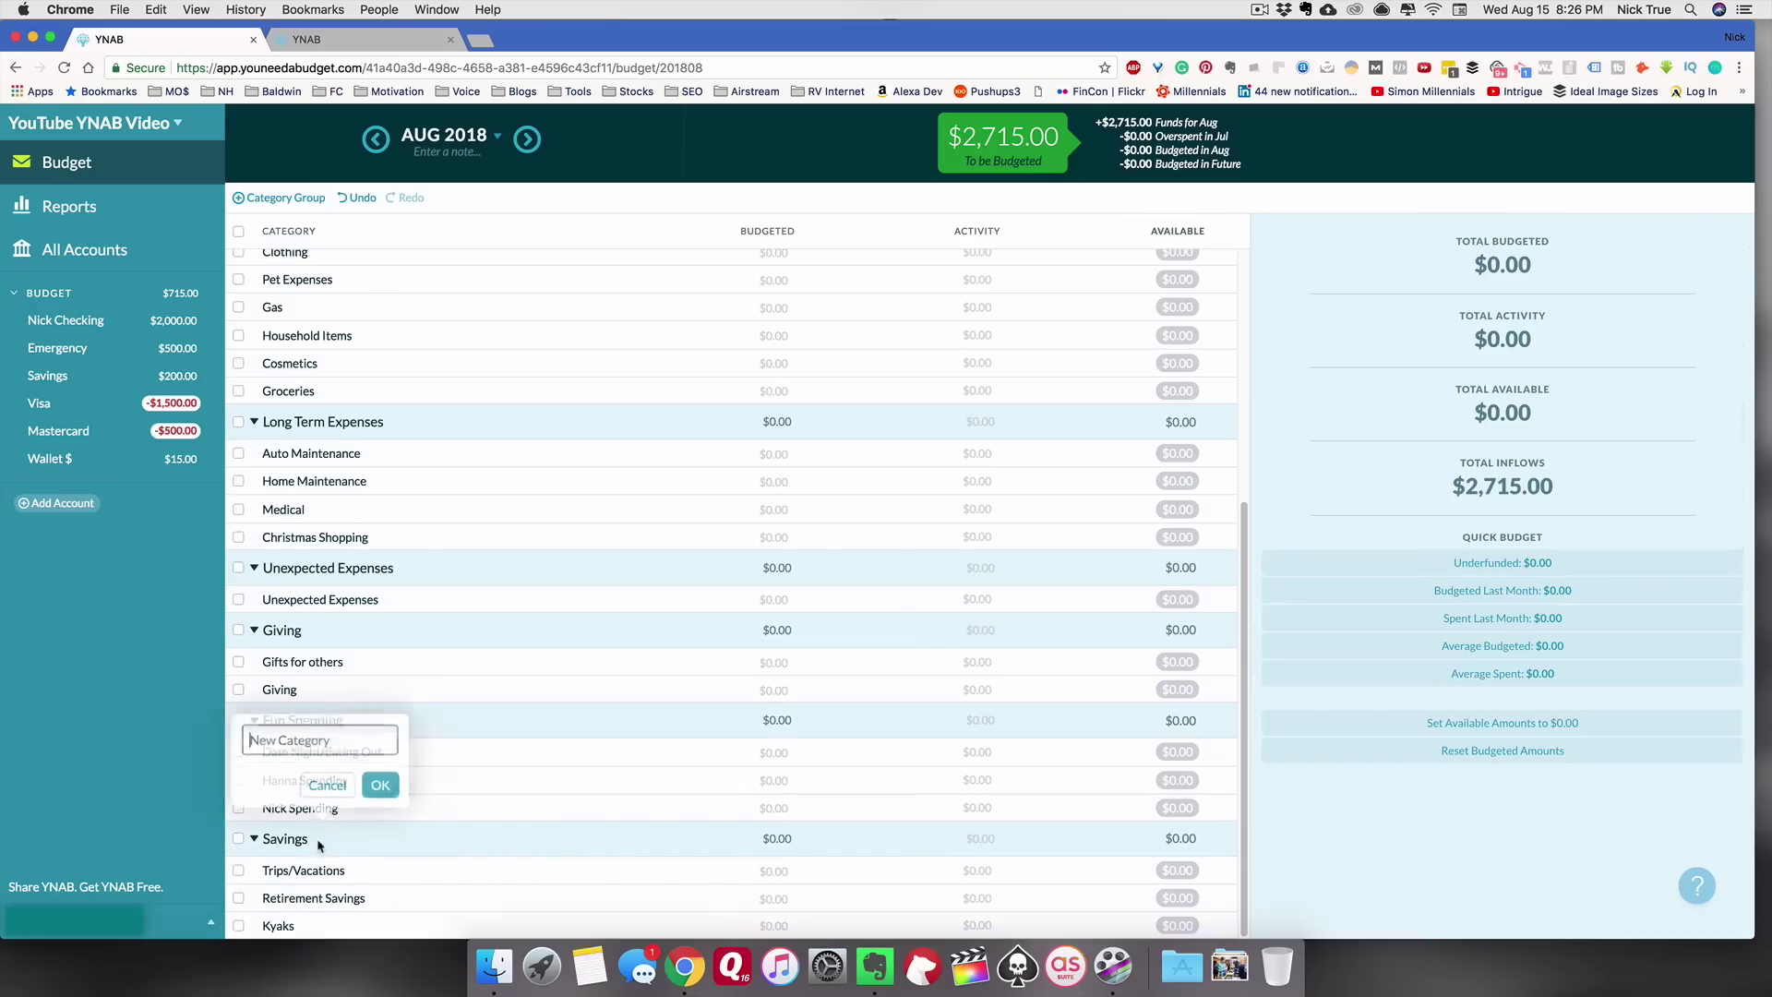
type("Sewing Machine")
key("Return")
Step: Add a "Down Payment on a House" category to the Savings group and move it to the end of the group
type("Dwo")
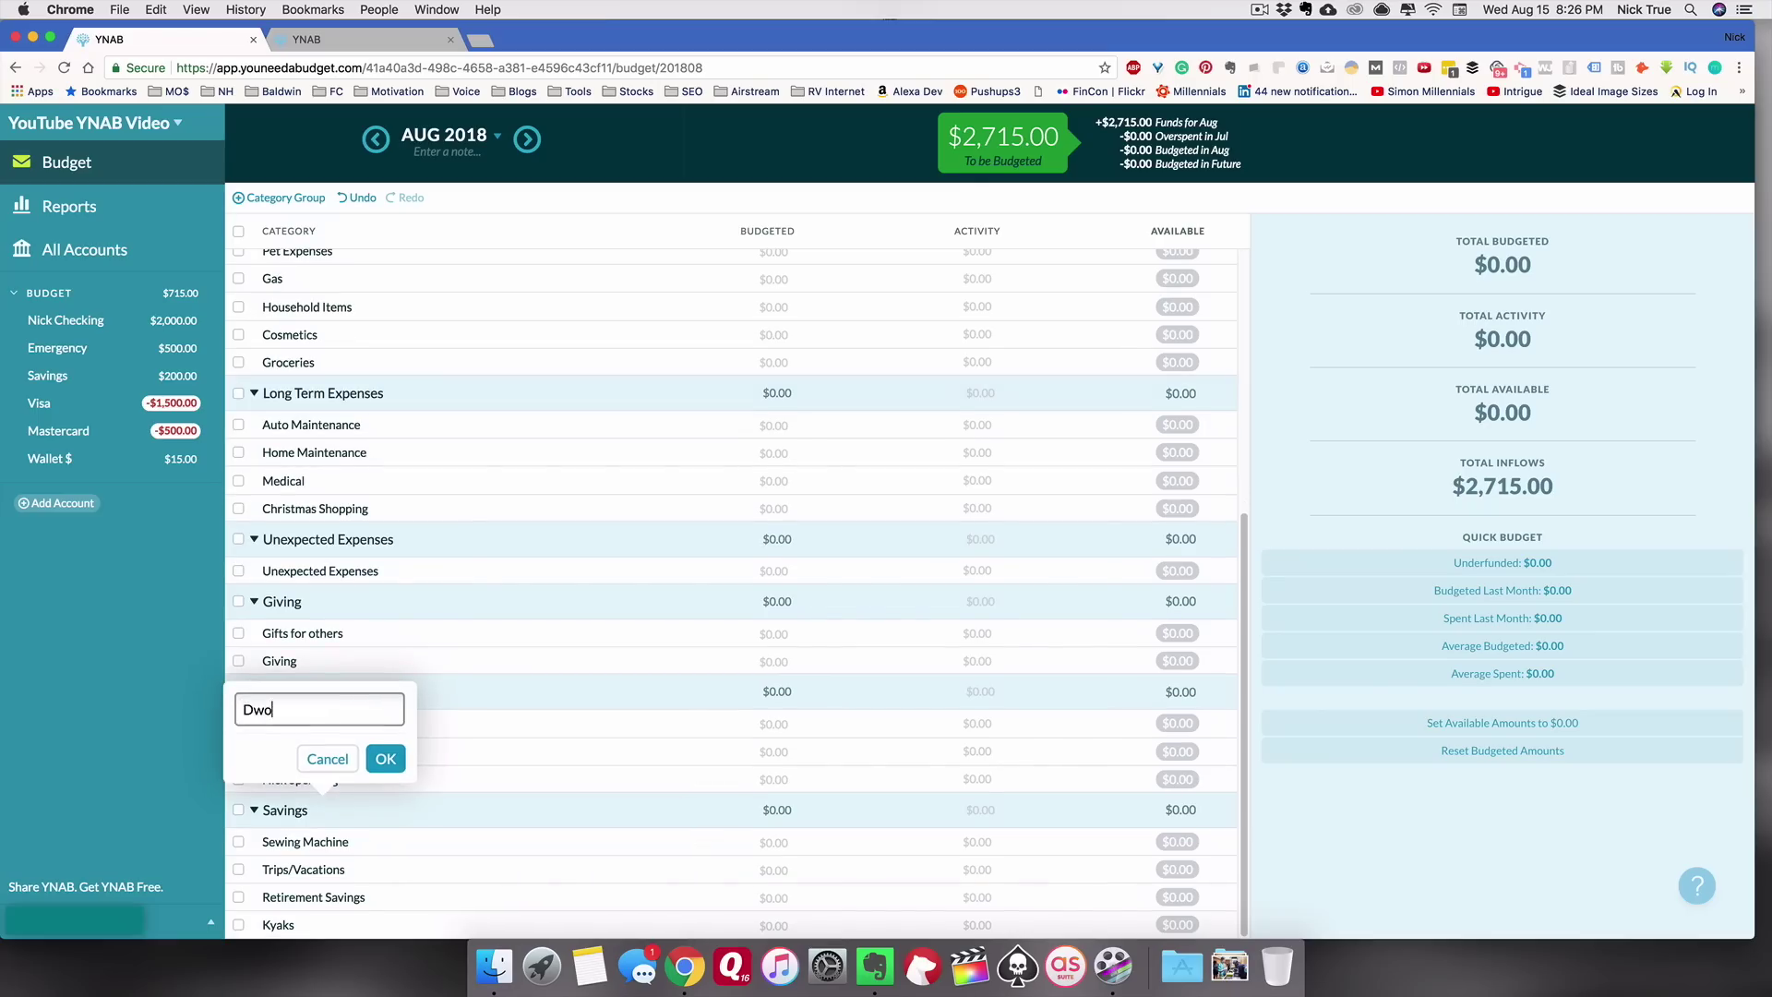
type("n Payment on a House")
key("Return")
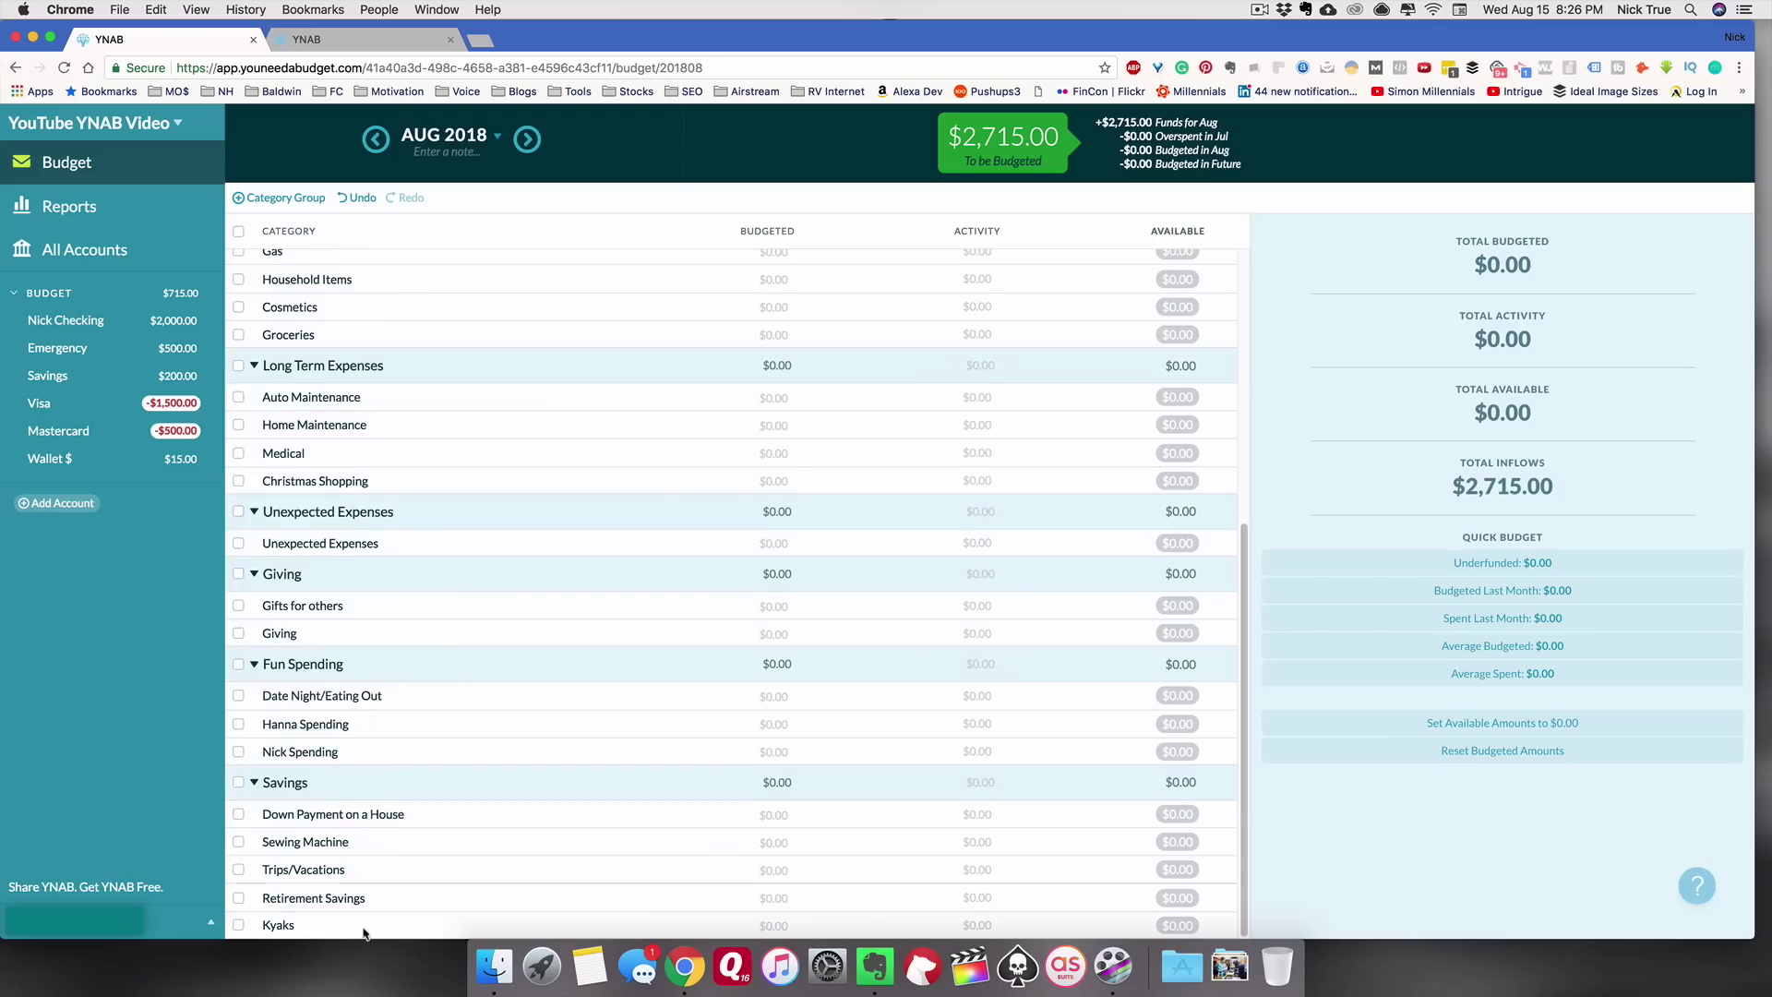
left_click_drag(317, 819, 305, 928)
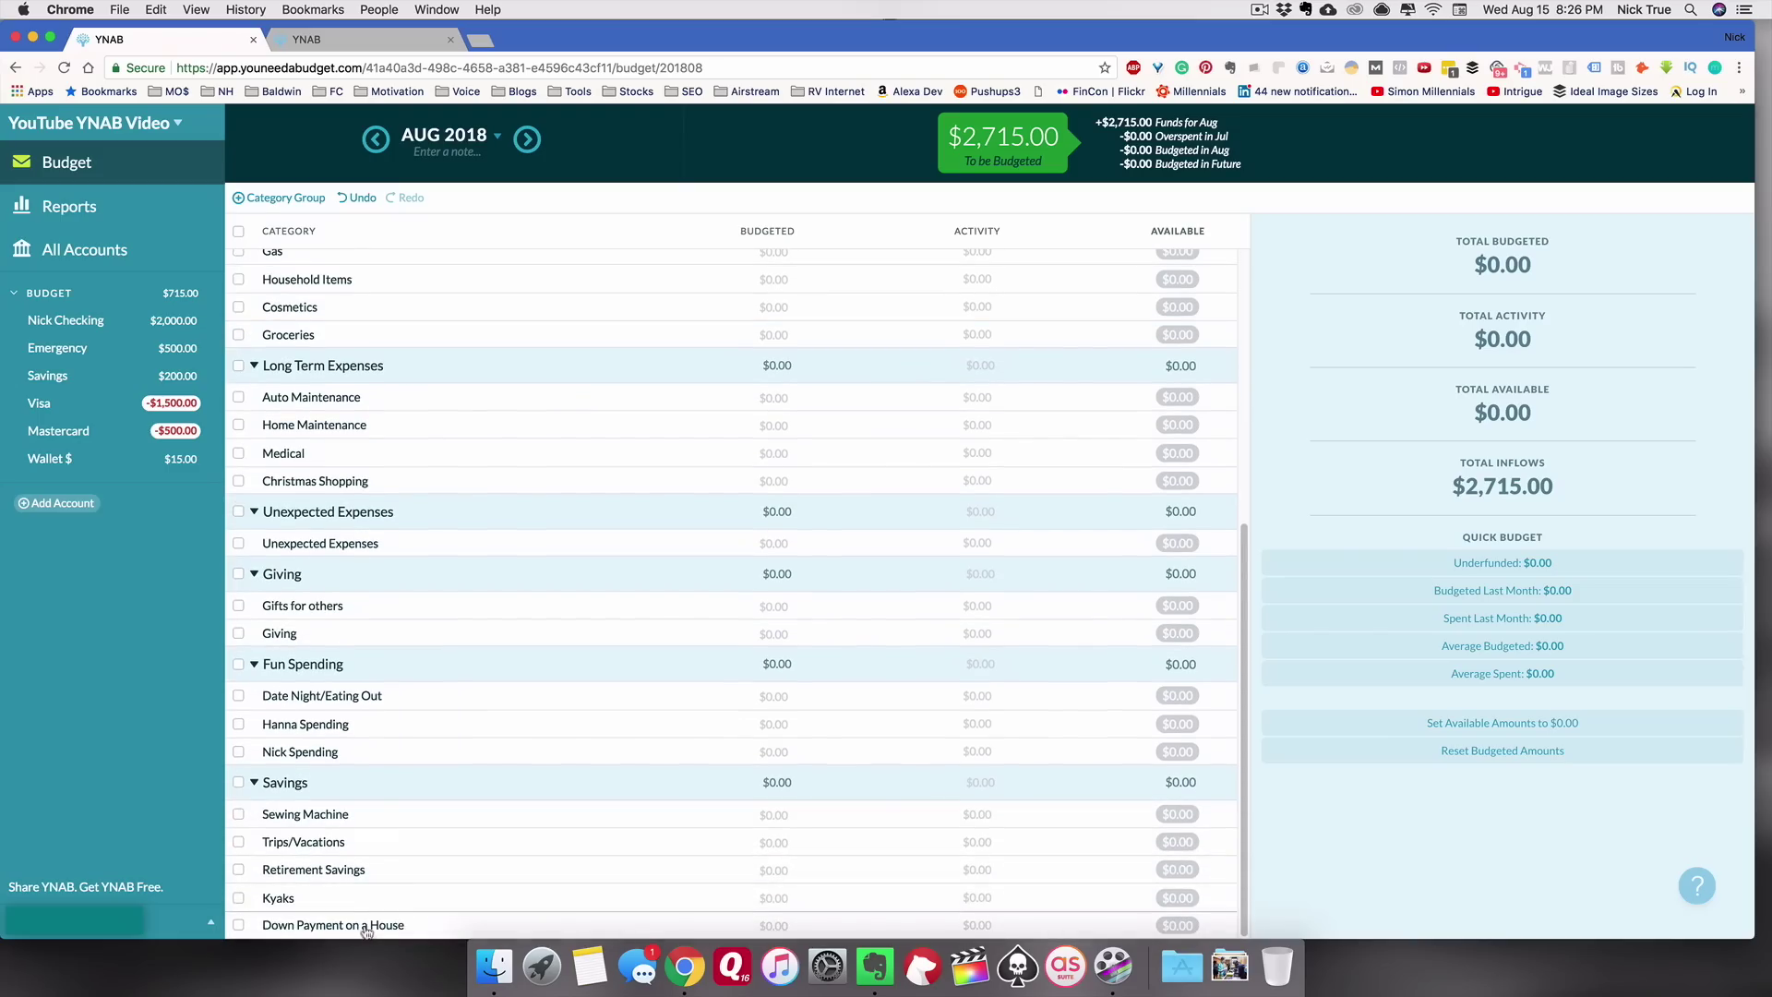
Step: Add an "Emergency Savings" category group and create an "Emergency Savings" category inside it
left_click(283, 197)
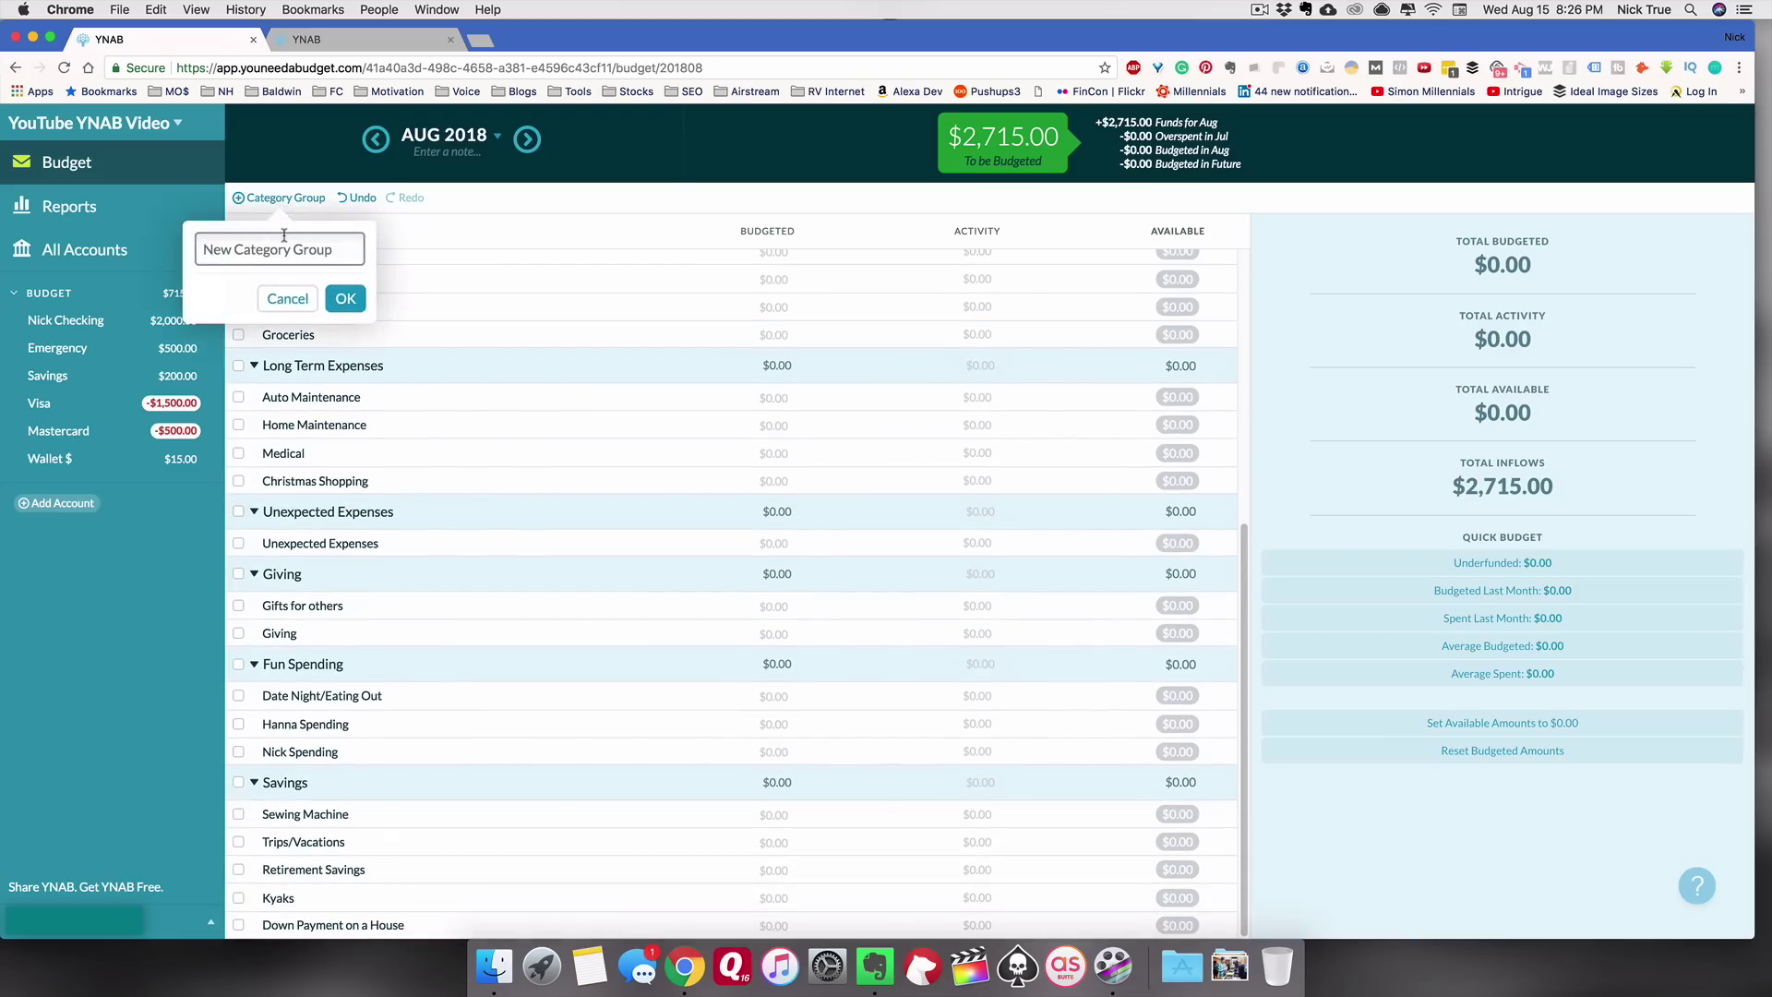
type("Emergency Savings")
key("Return")
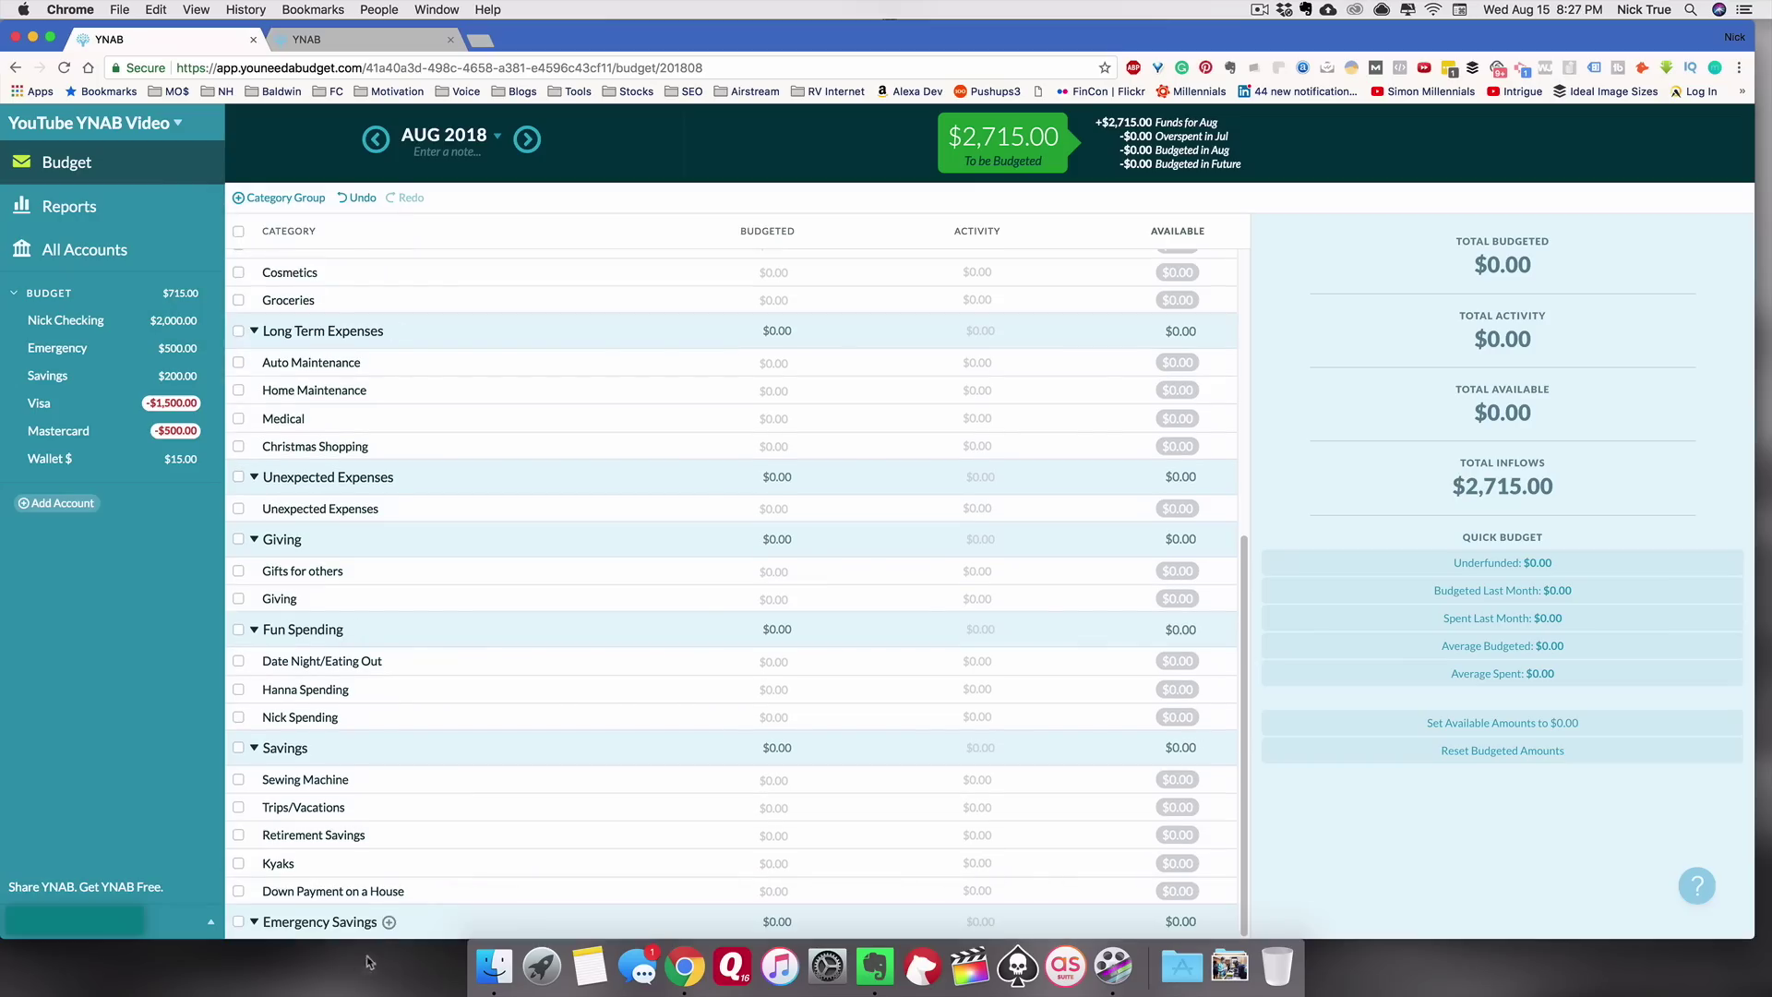
left_click(389, 922)
type("Emergency Savin")
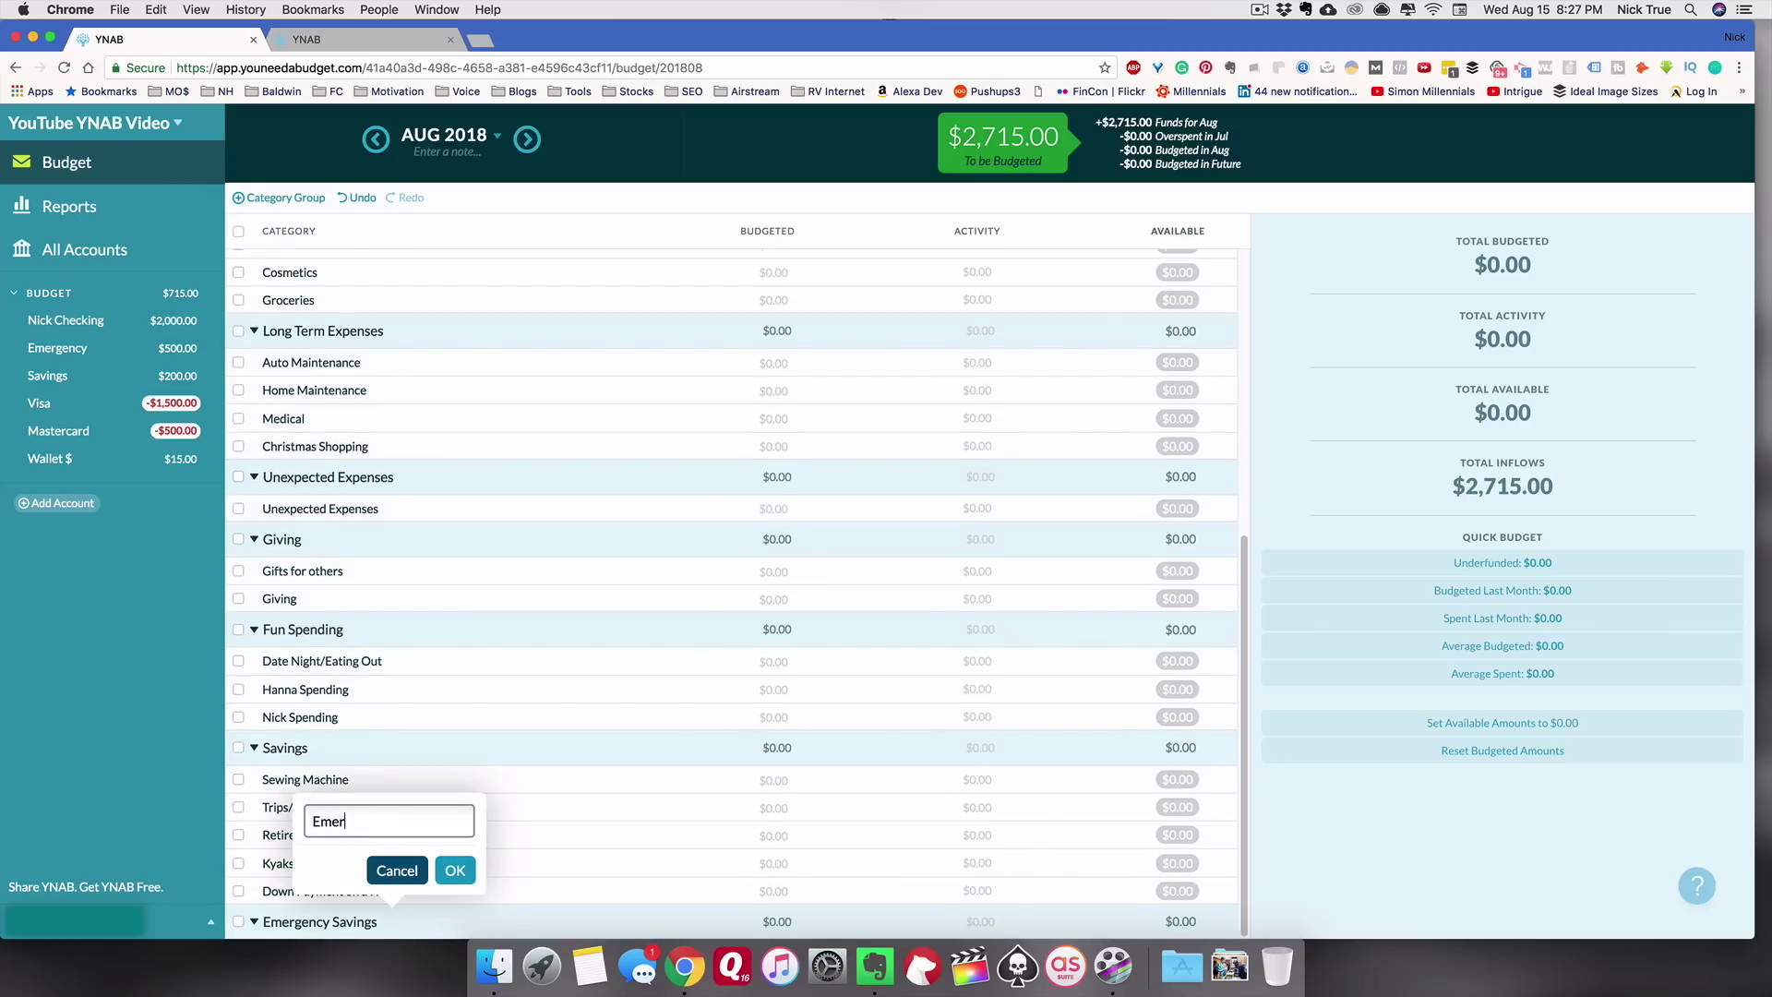
type("gs")
key("Return")
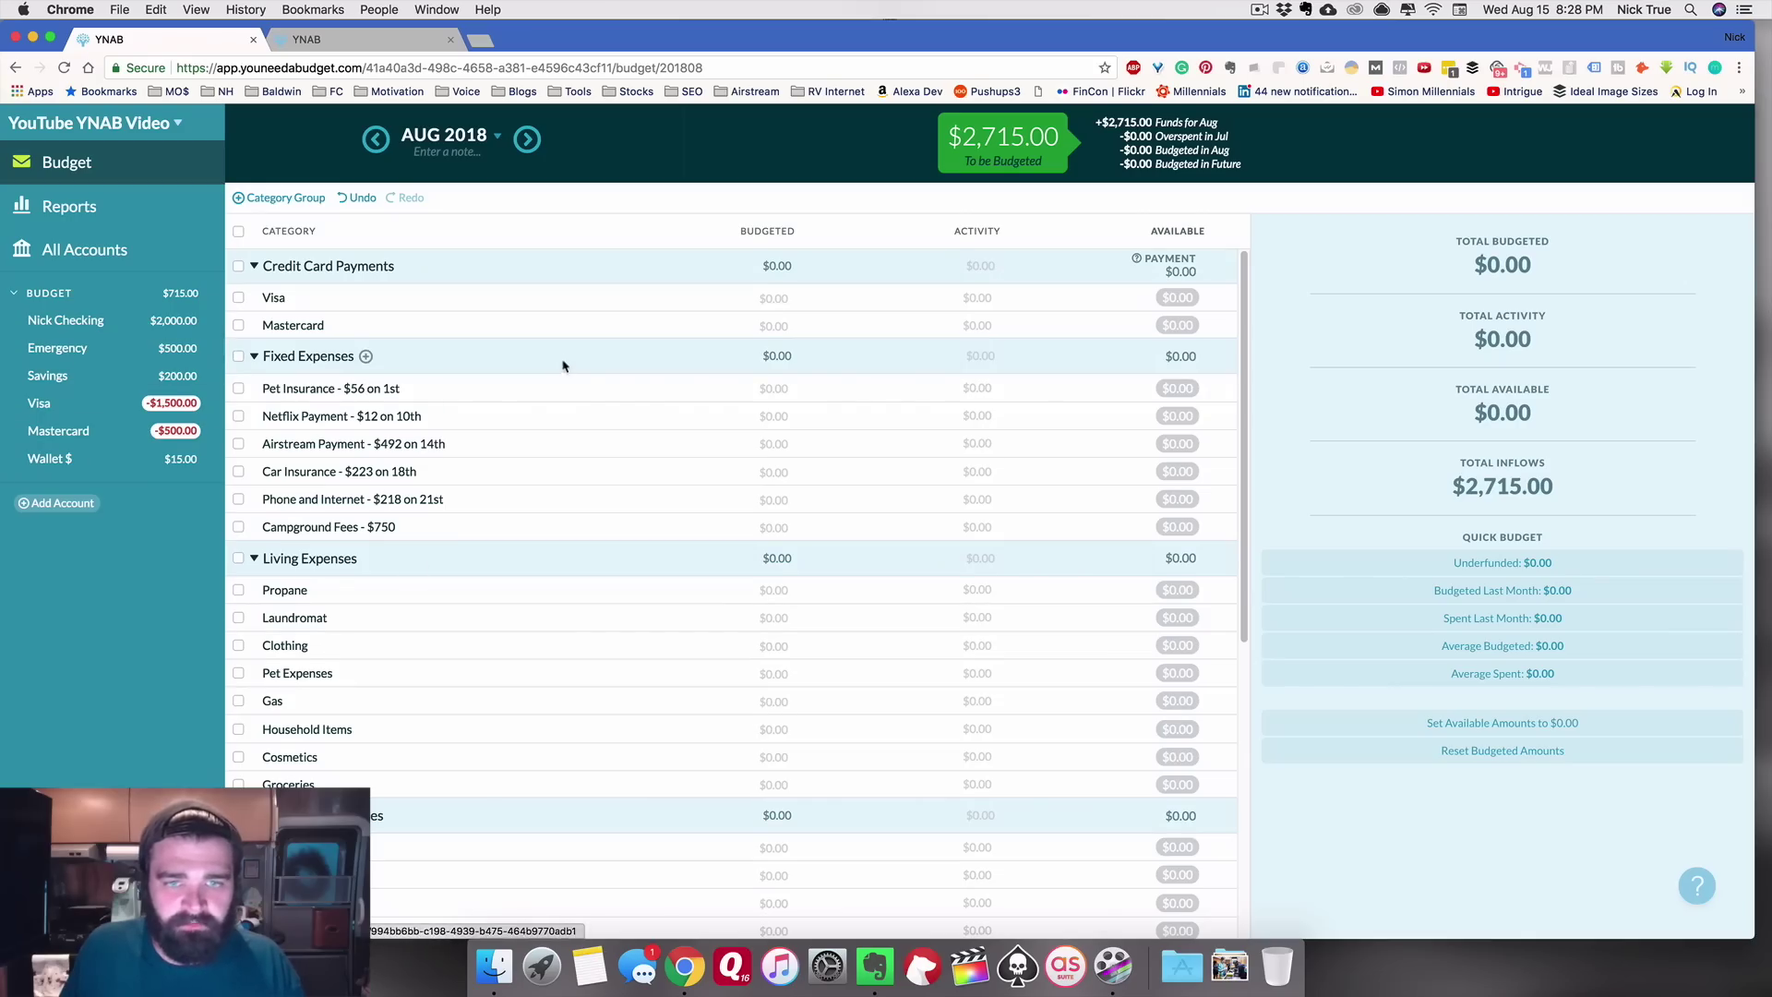
scroll(563, 362, "down", 10)
left_click(680, 474)
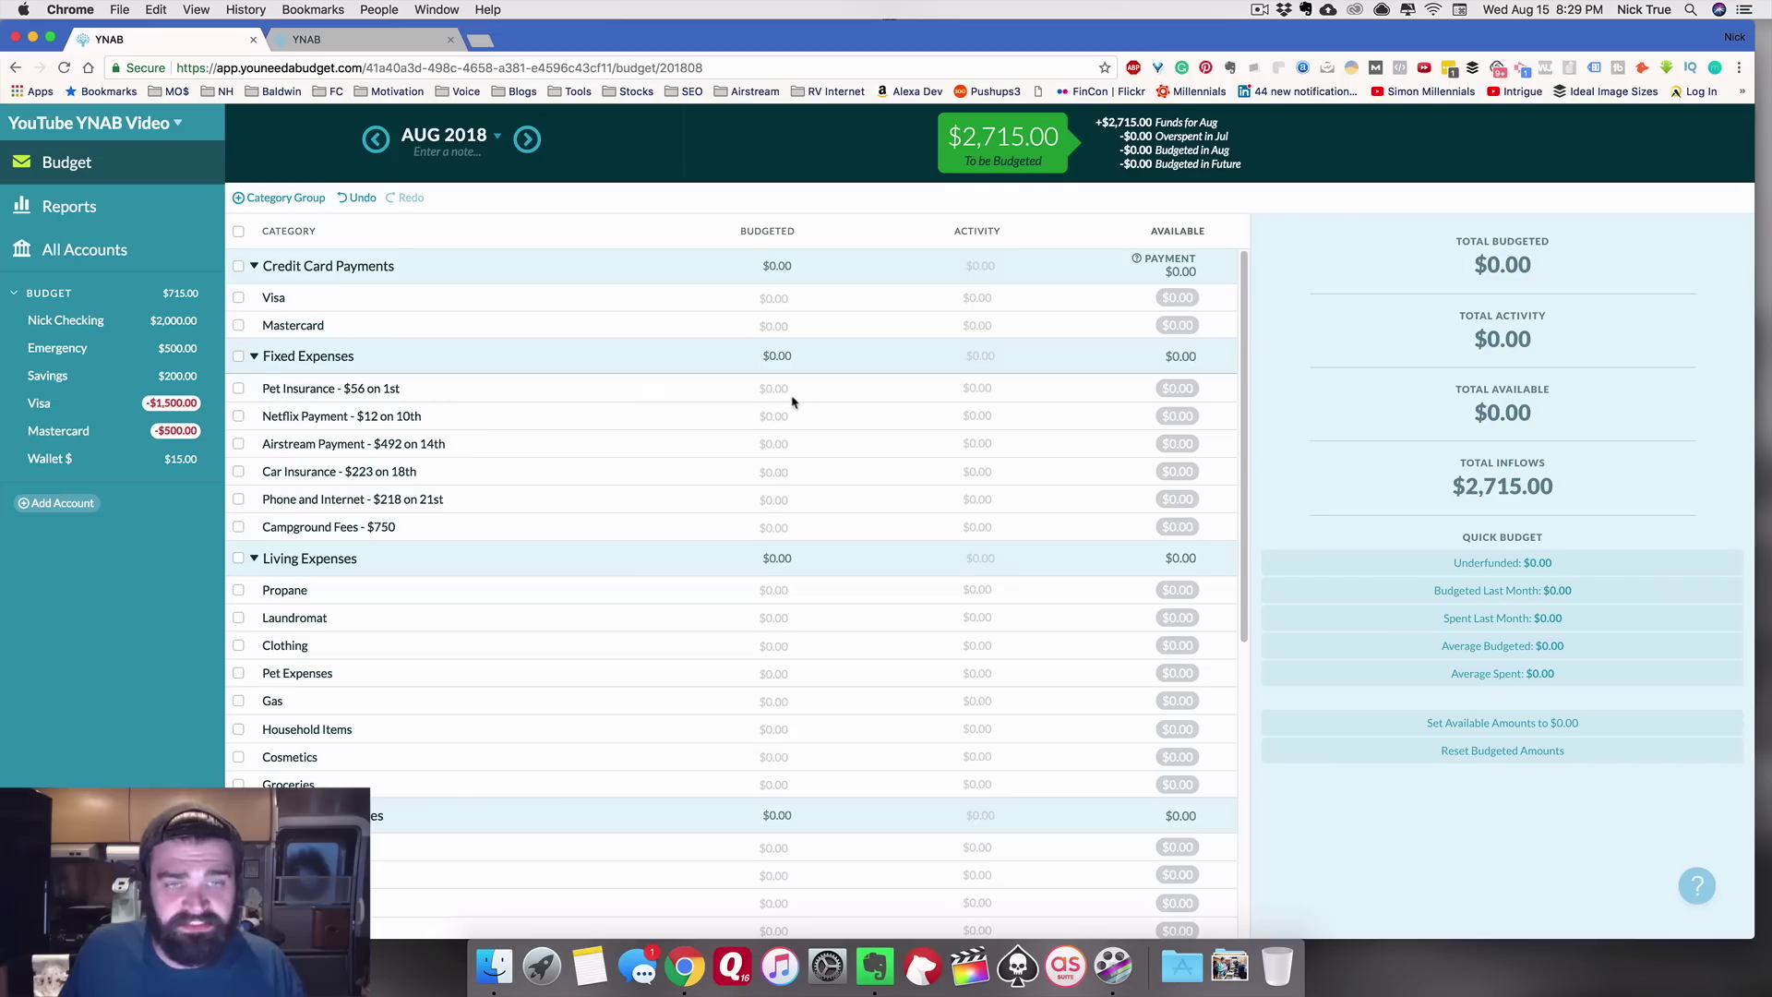
left_click(734, 443)
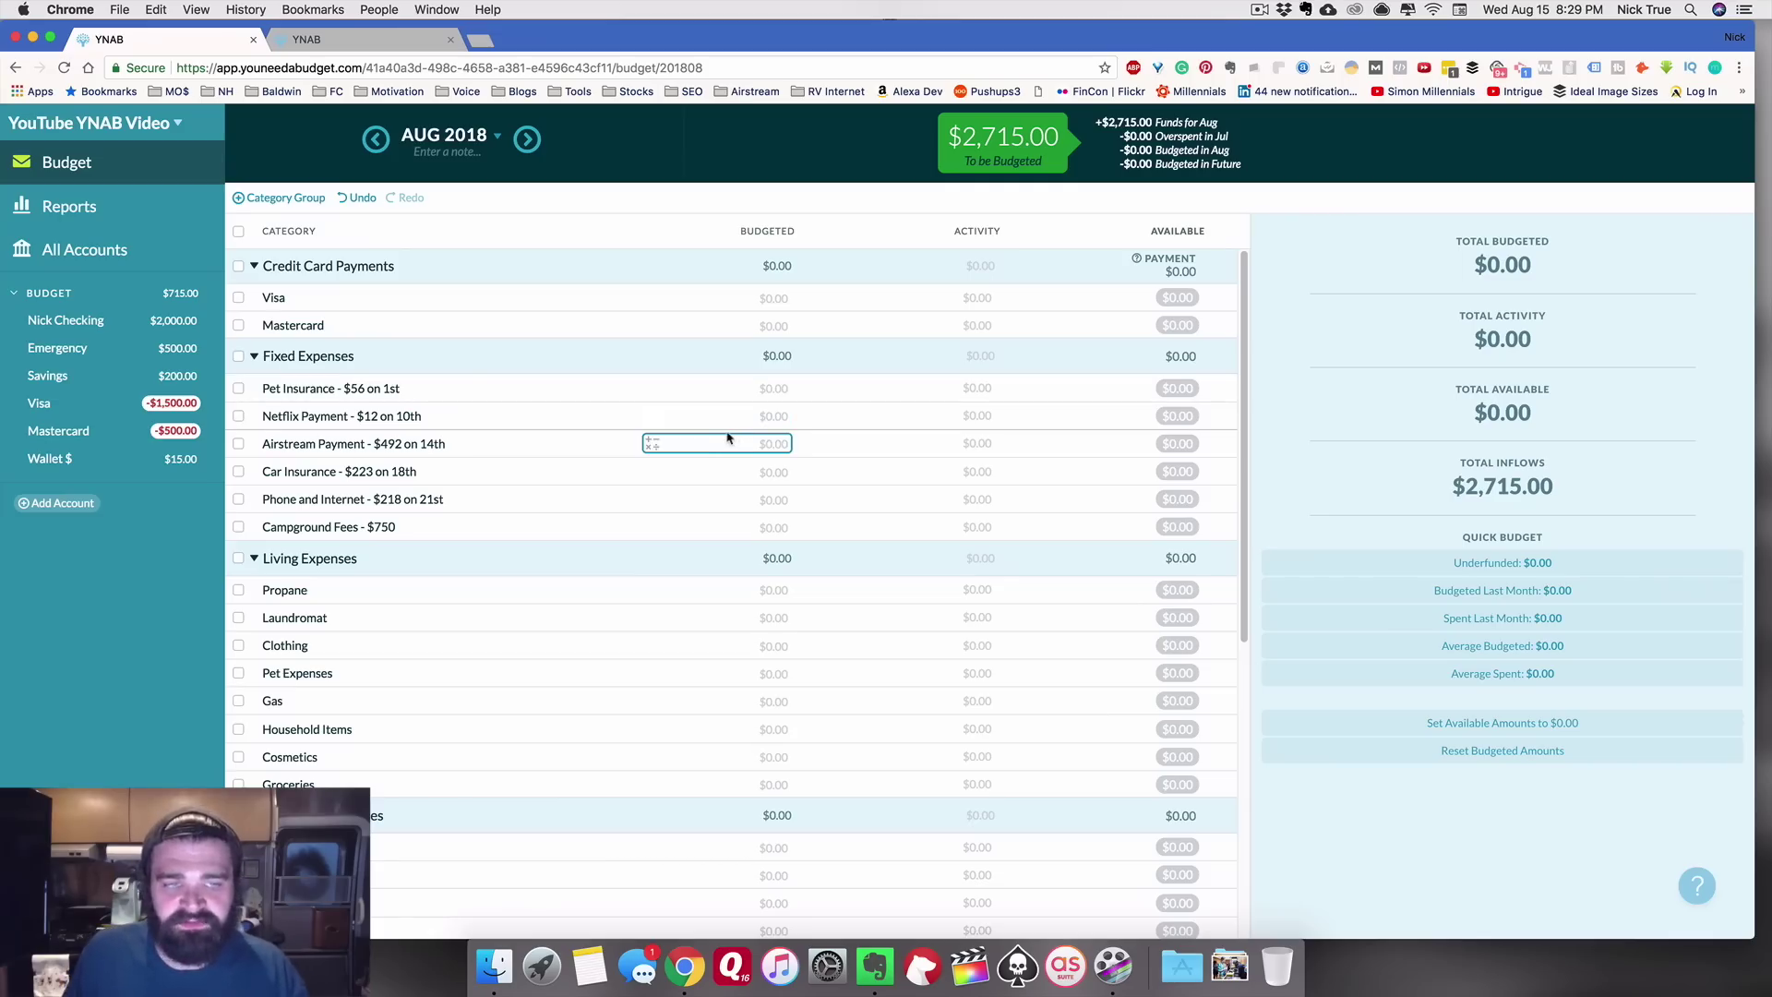
left_click(691, 421)
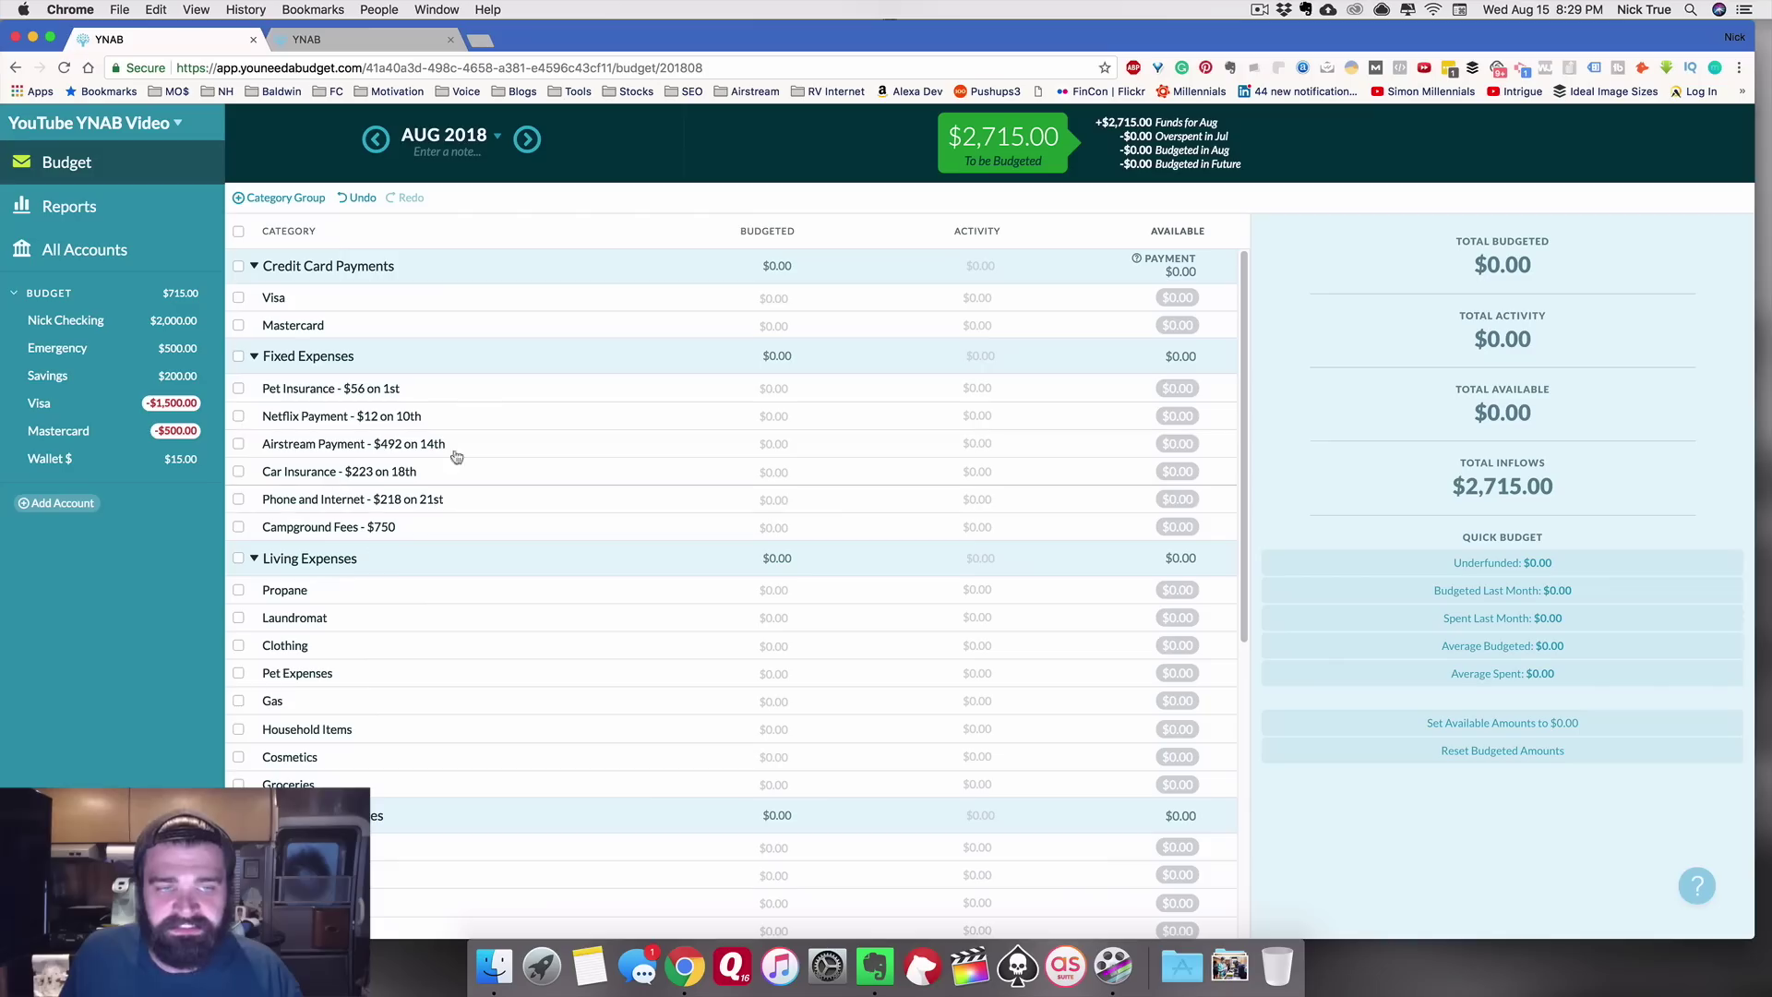
Step: Create a $56 monthly funding goal for the Pet Insurance category in Fixed Expenses
left_click(567, 394)
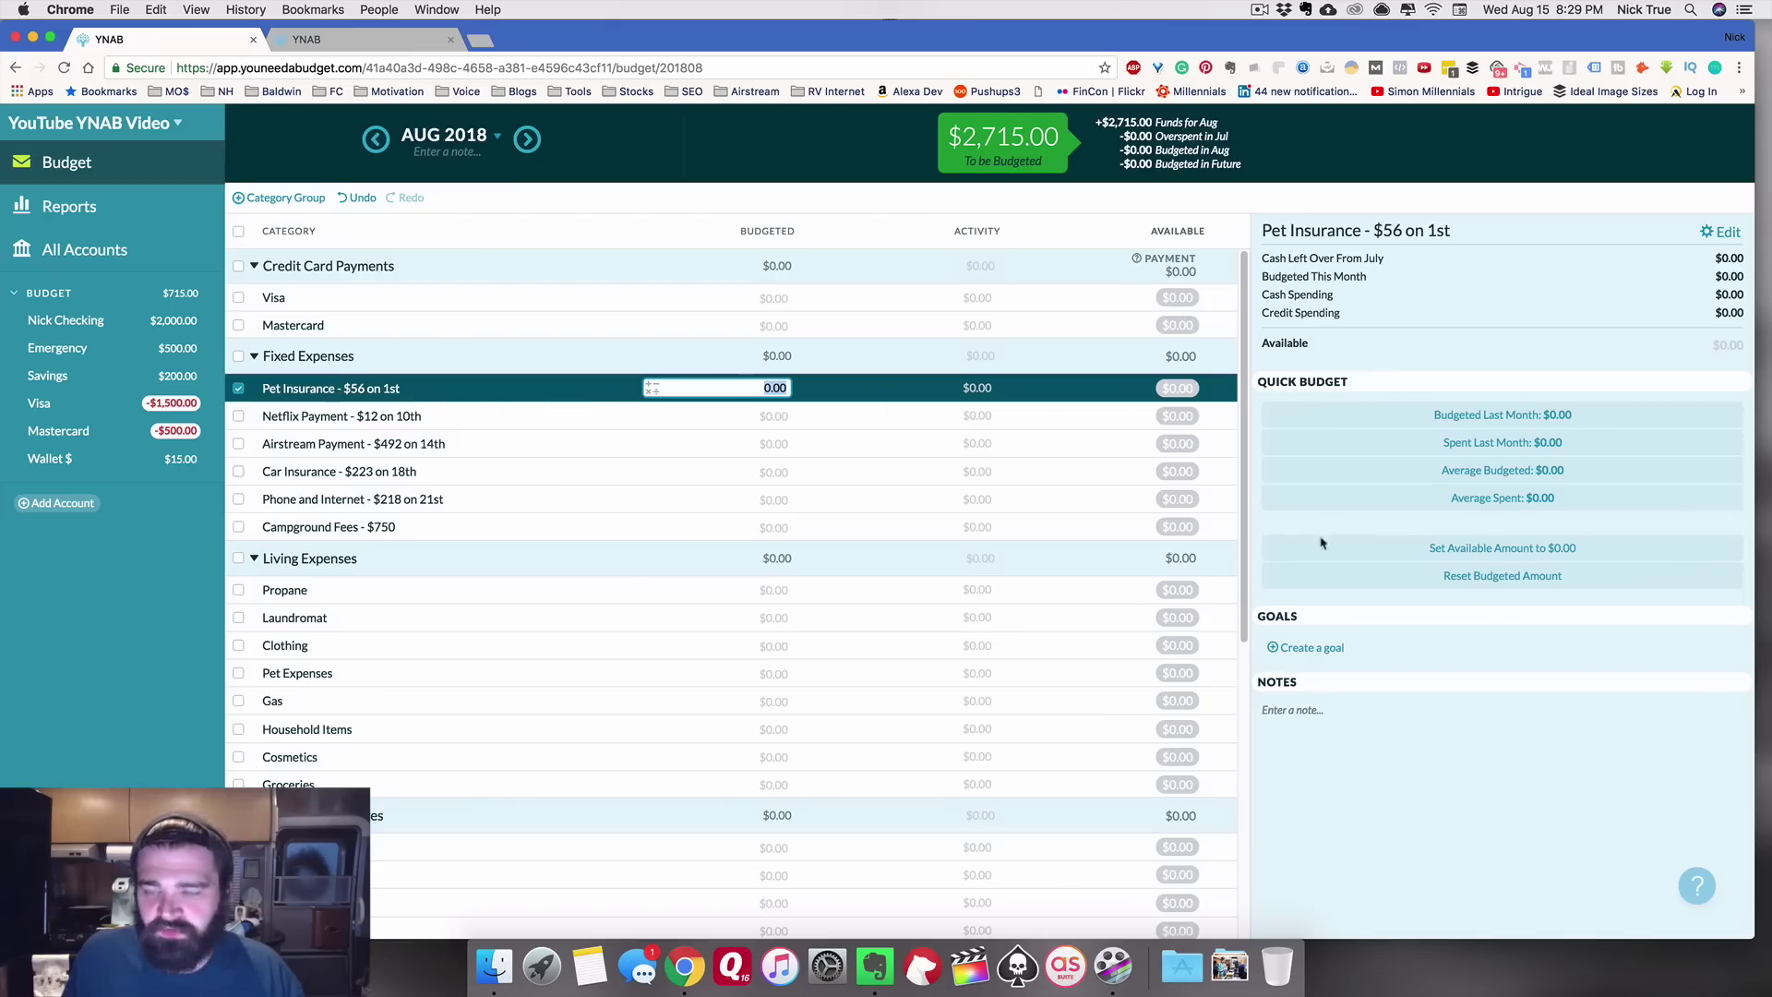
left_click(1329, 651)
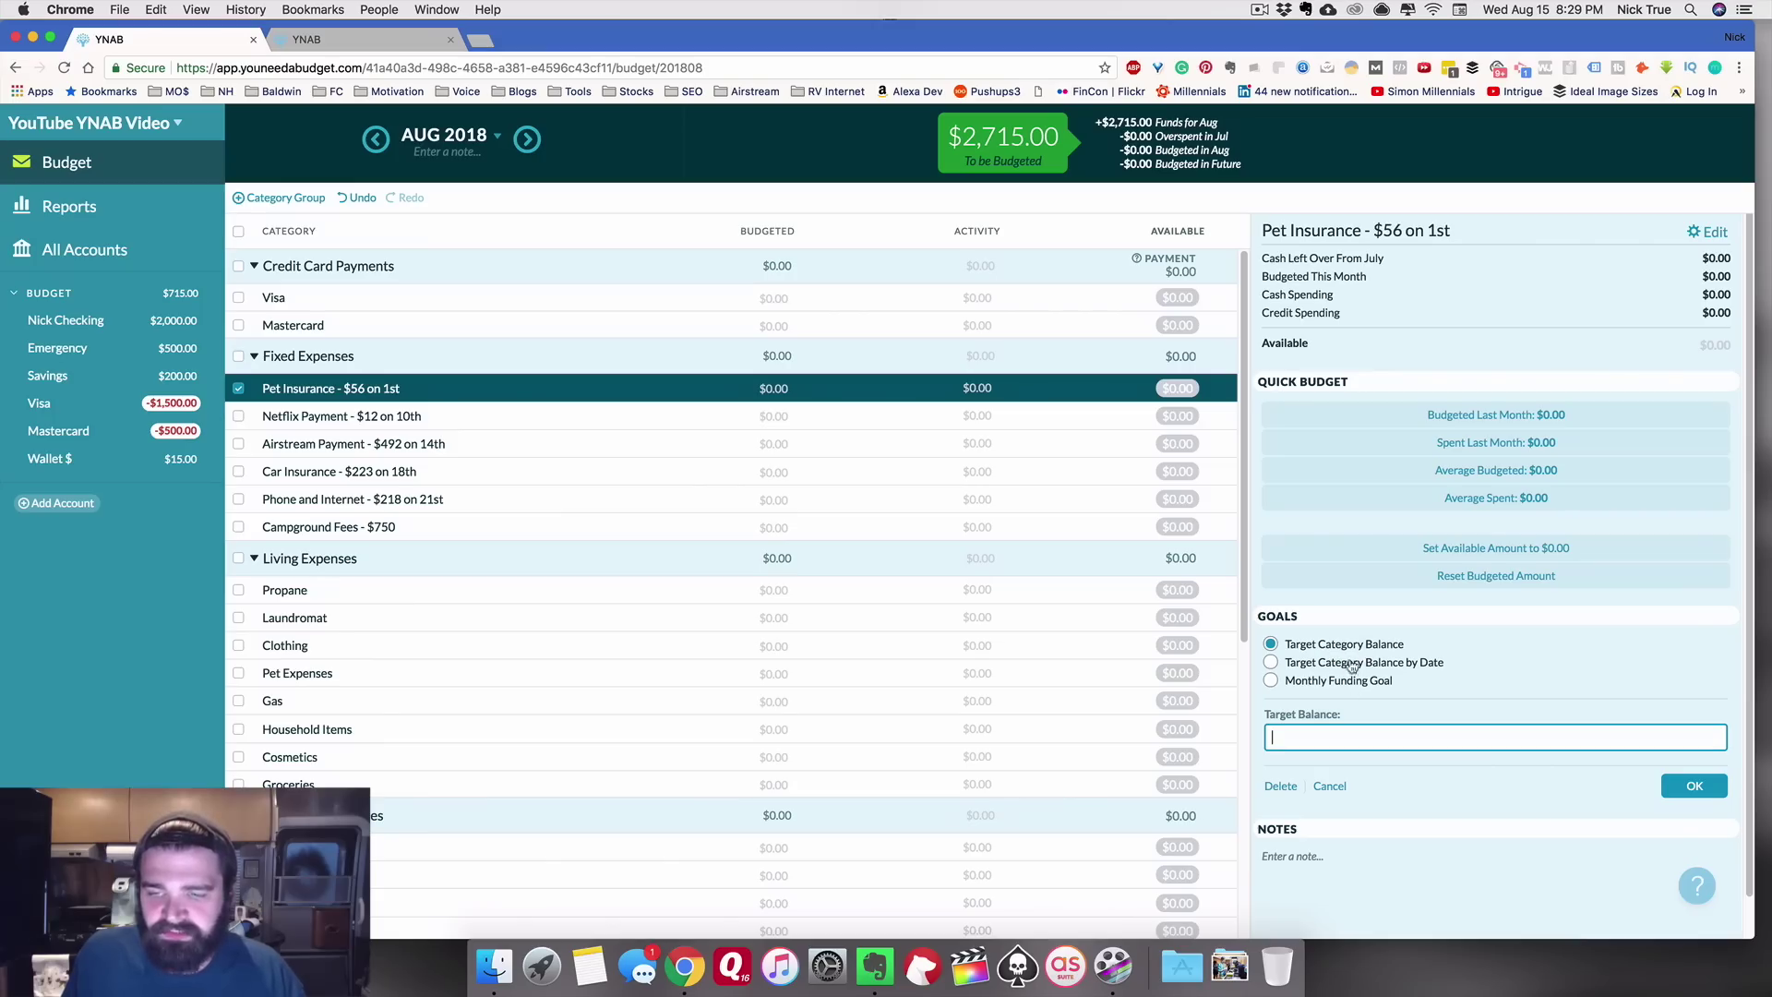
left_click(1338, 683)
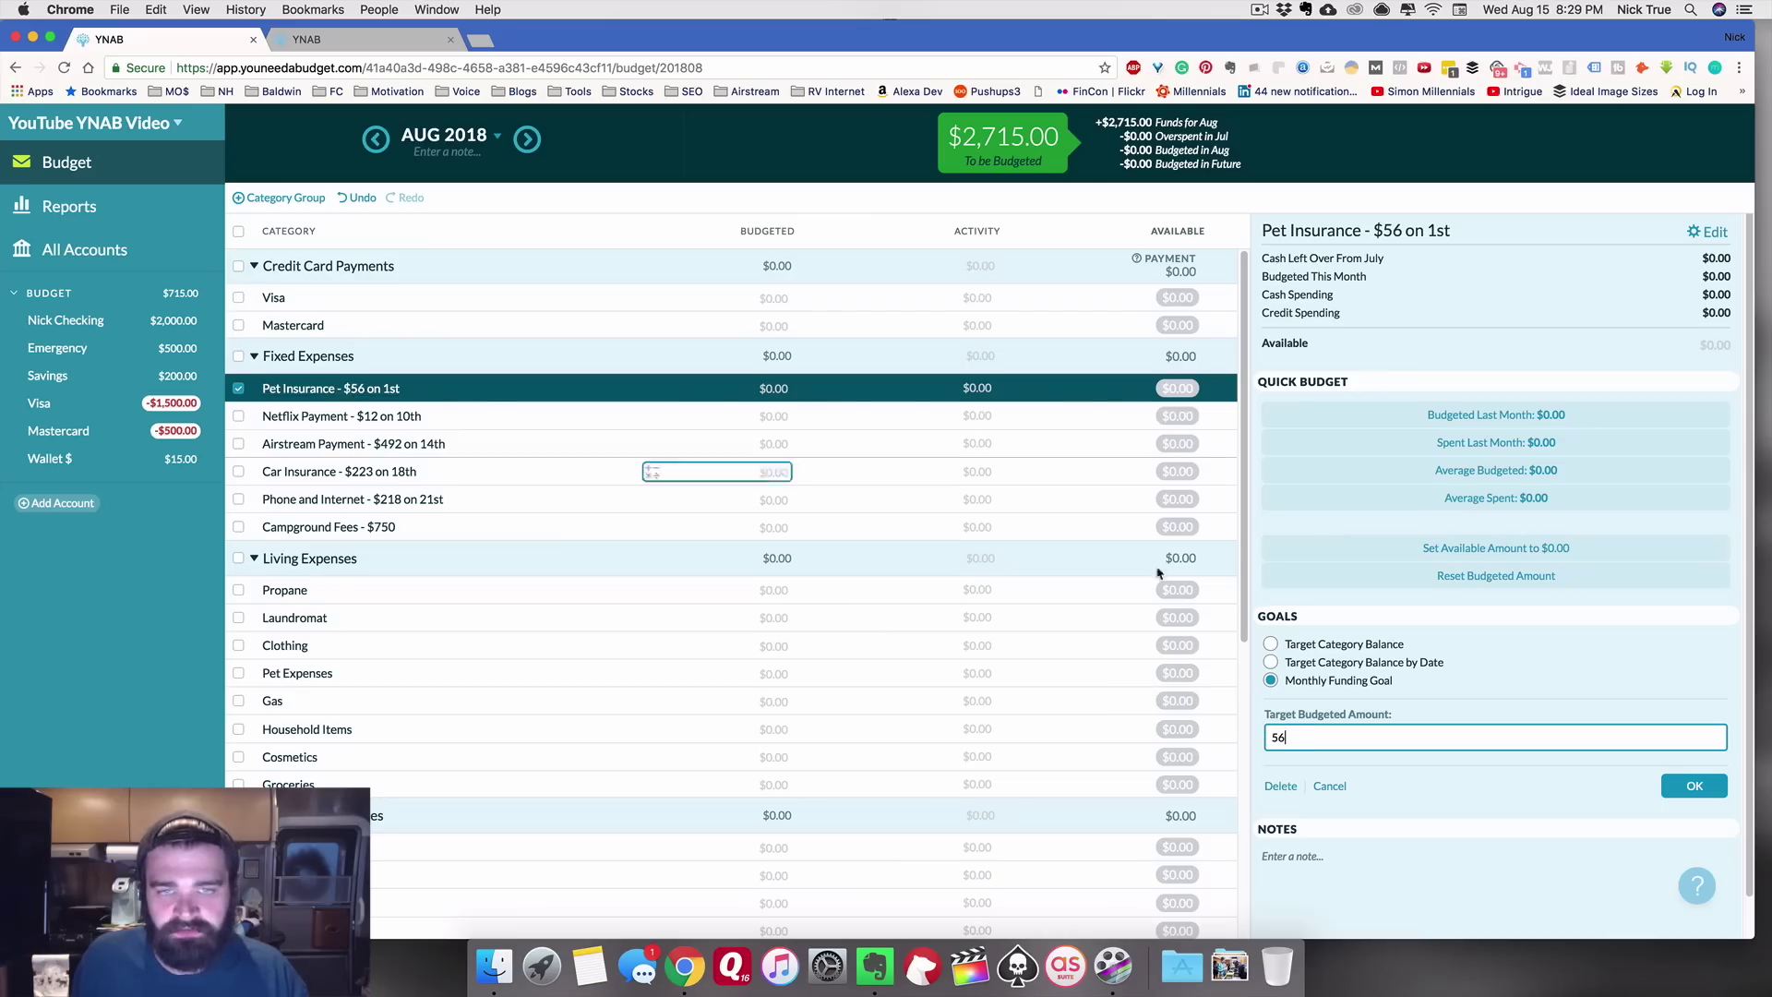
left_click(1708, 792)
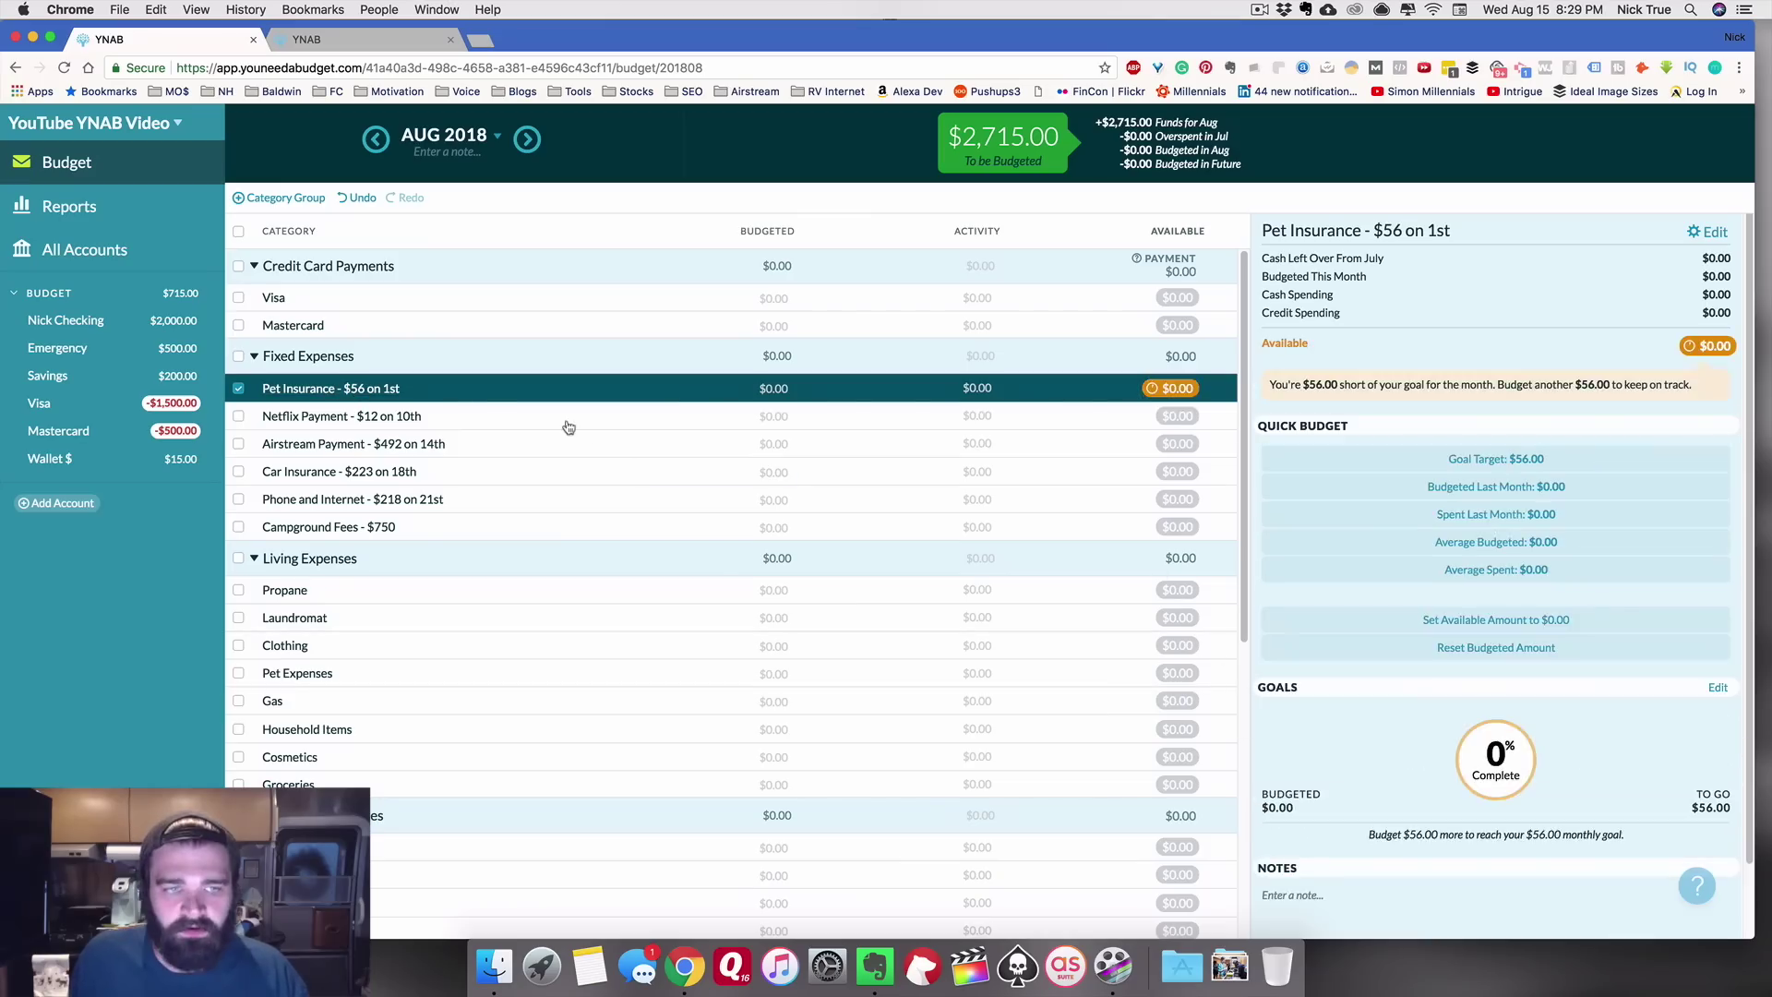
Step: Create a $12 monthly funding goal for Netflix Payment and a $492 target category balance goal for Airstream Payment
left_click(569, 423)
left_click(1292, 646)
left_click(1309, 682)
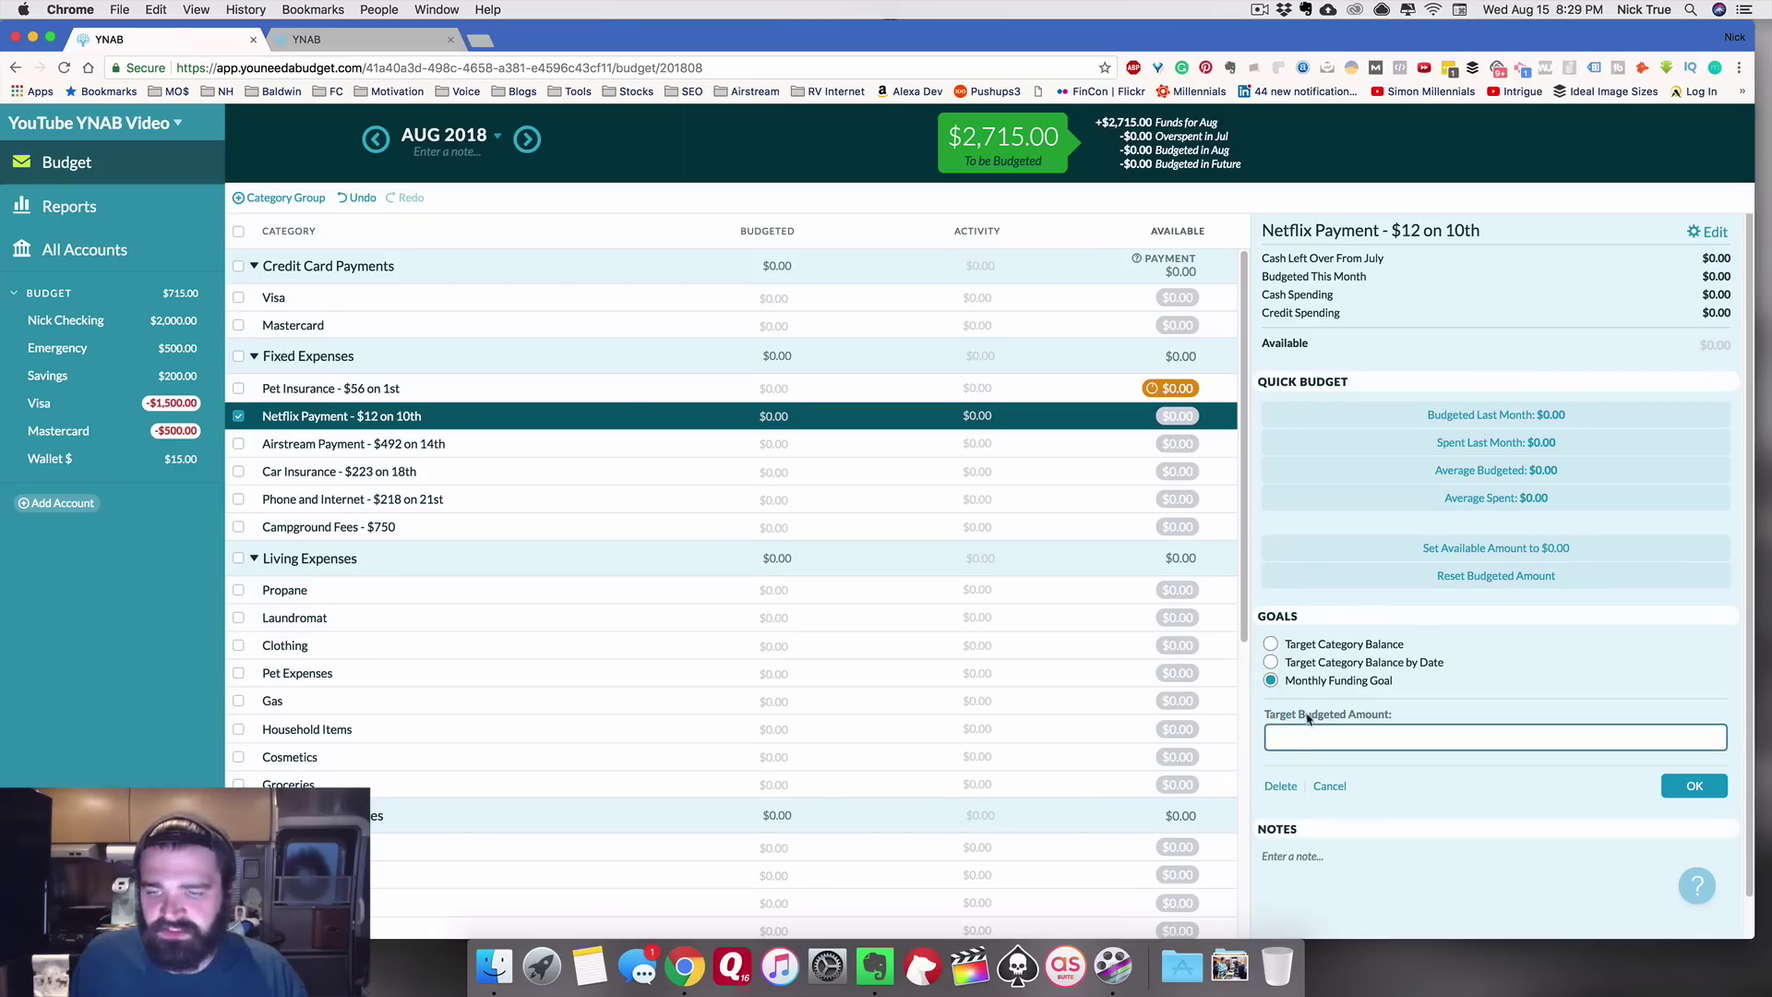
type("2")
left_click(1685, 782)
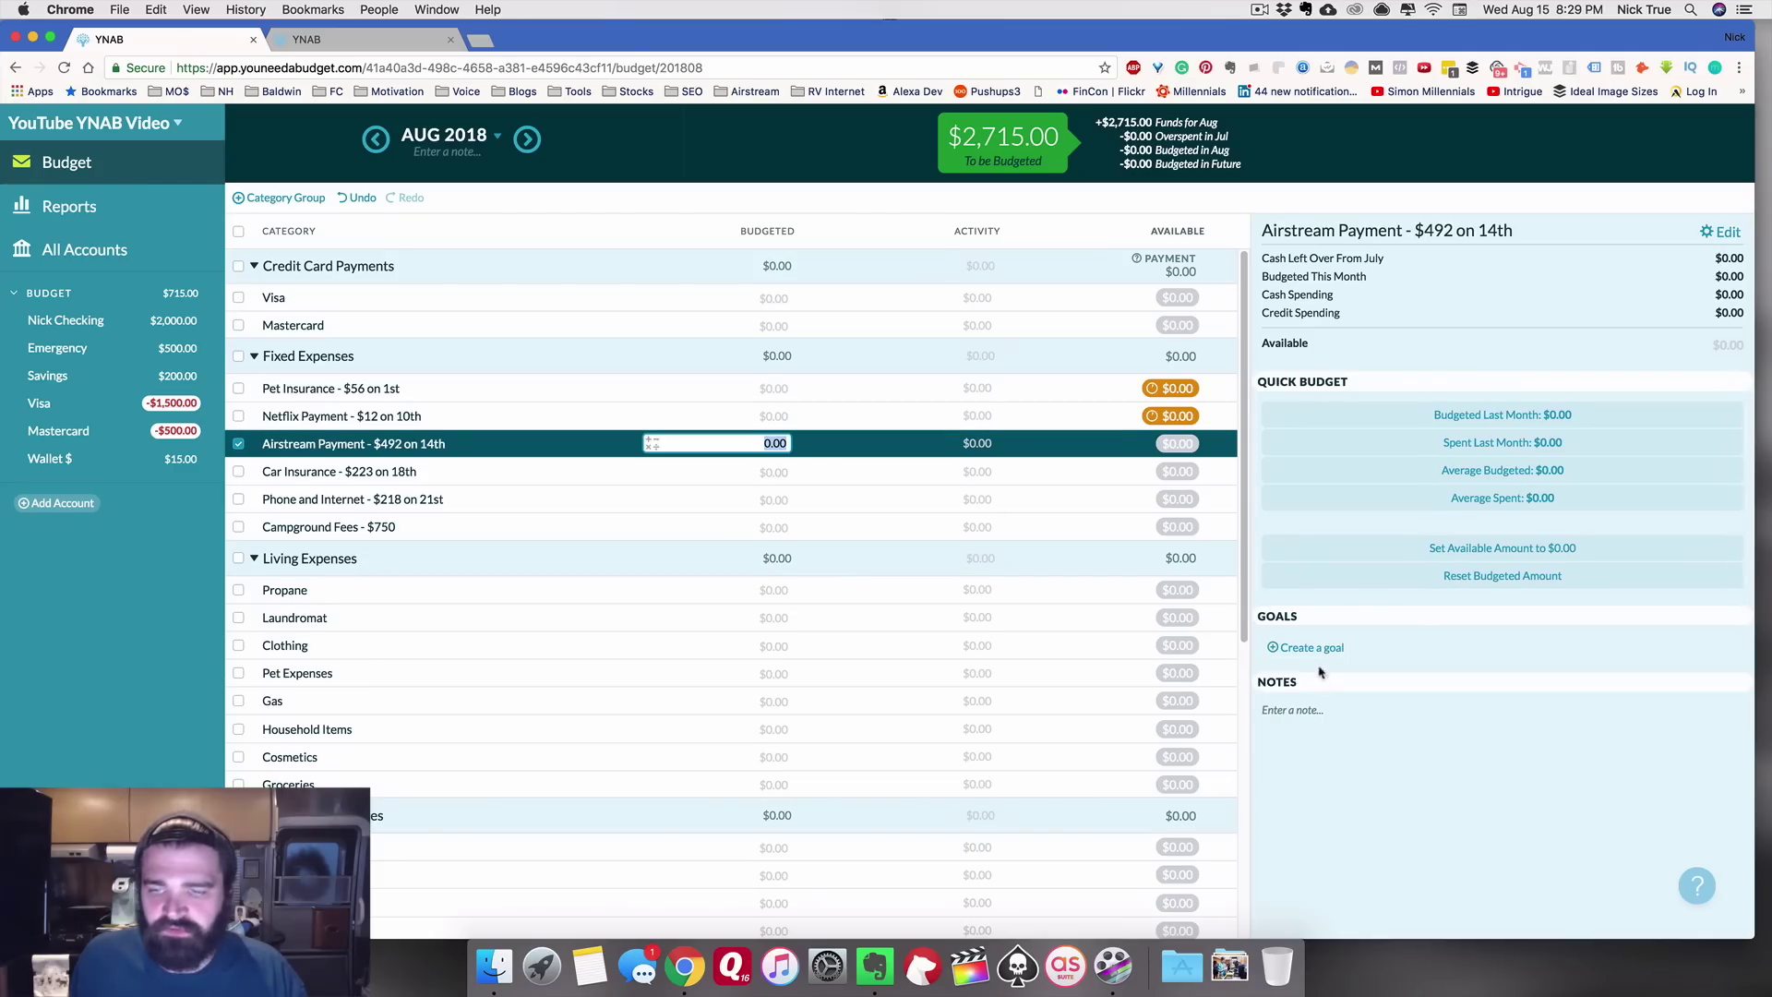
left_click(1309, 648)
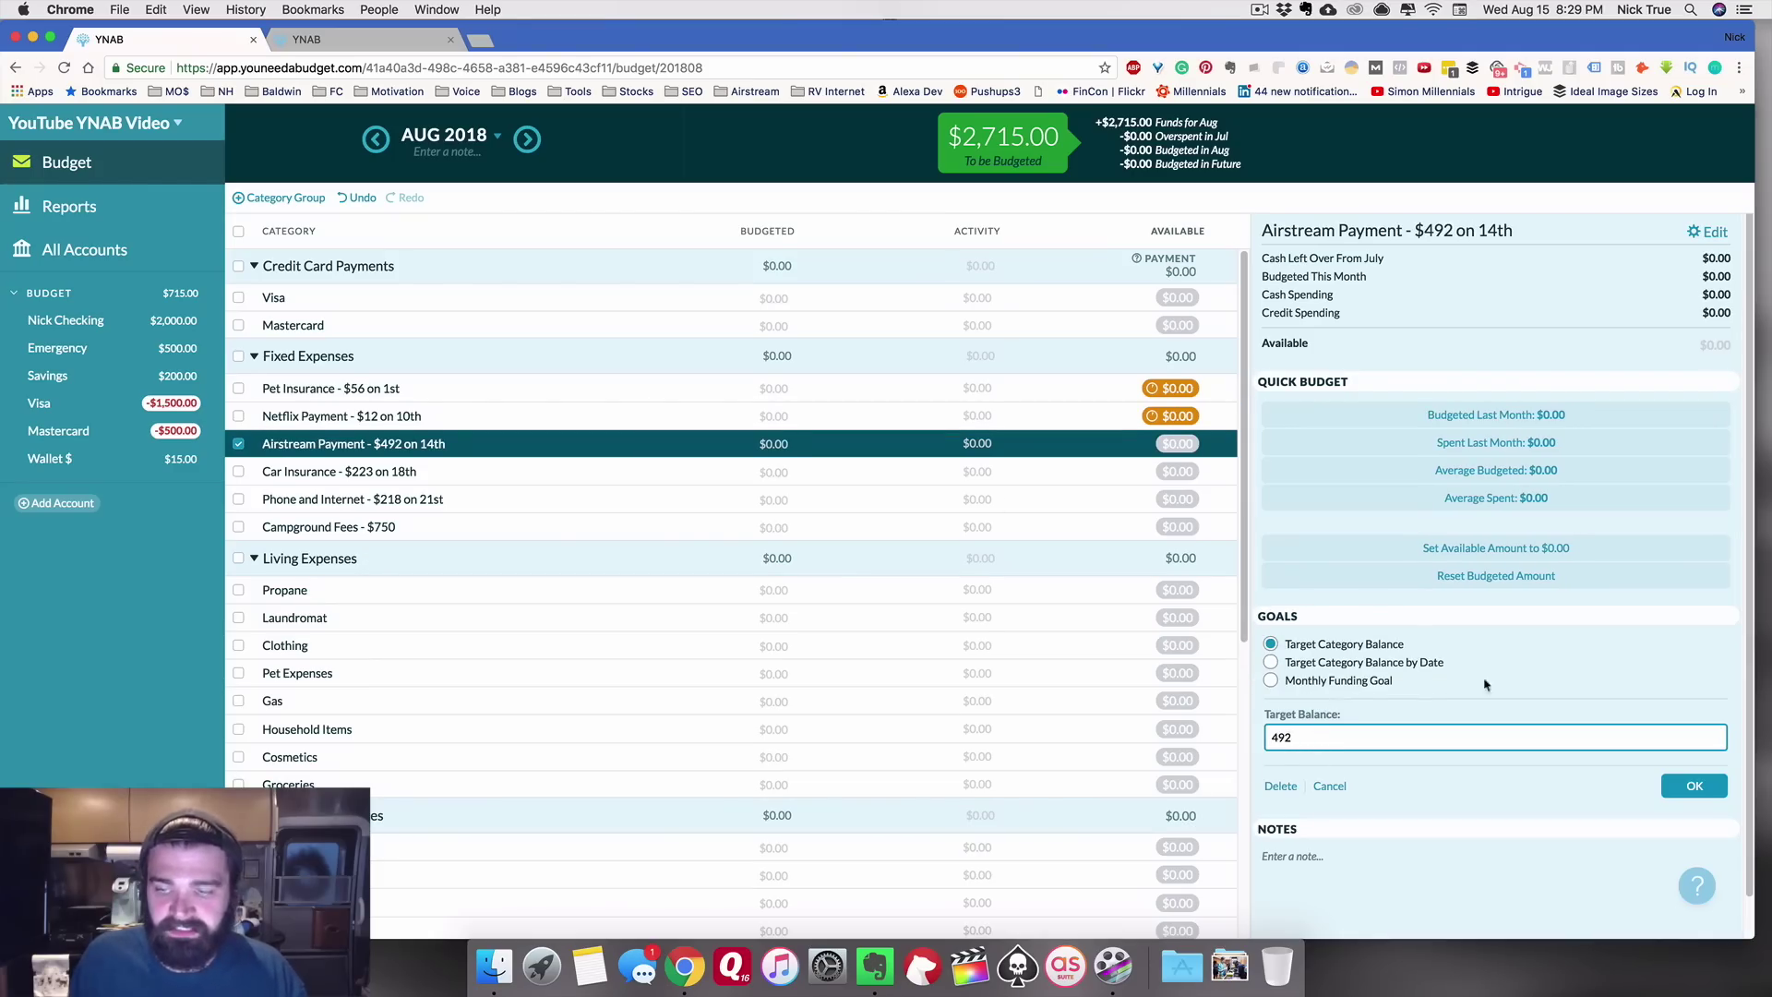
left_click(1695, 785)
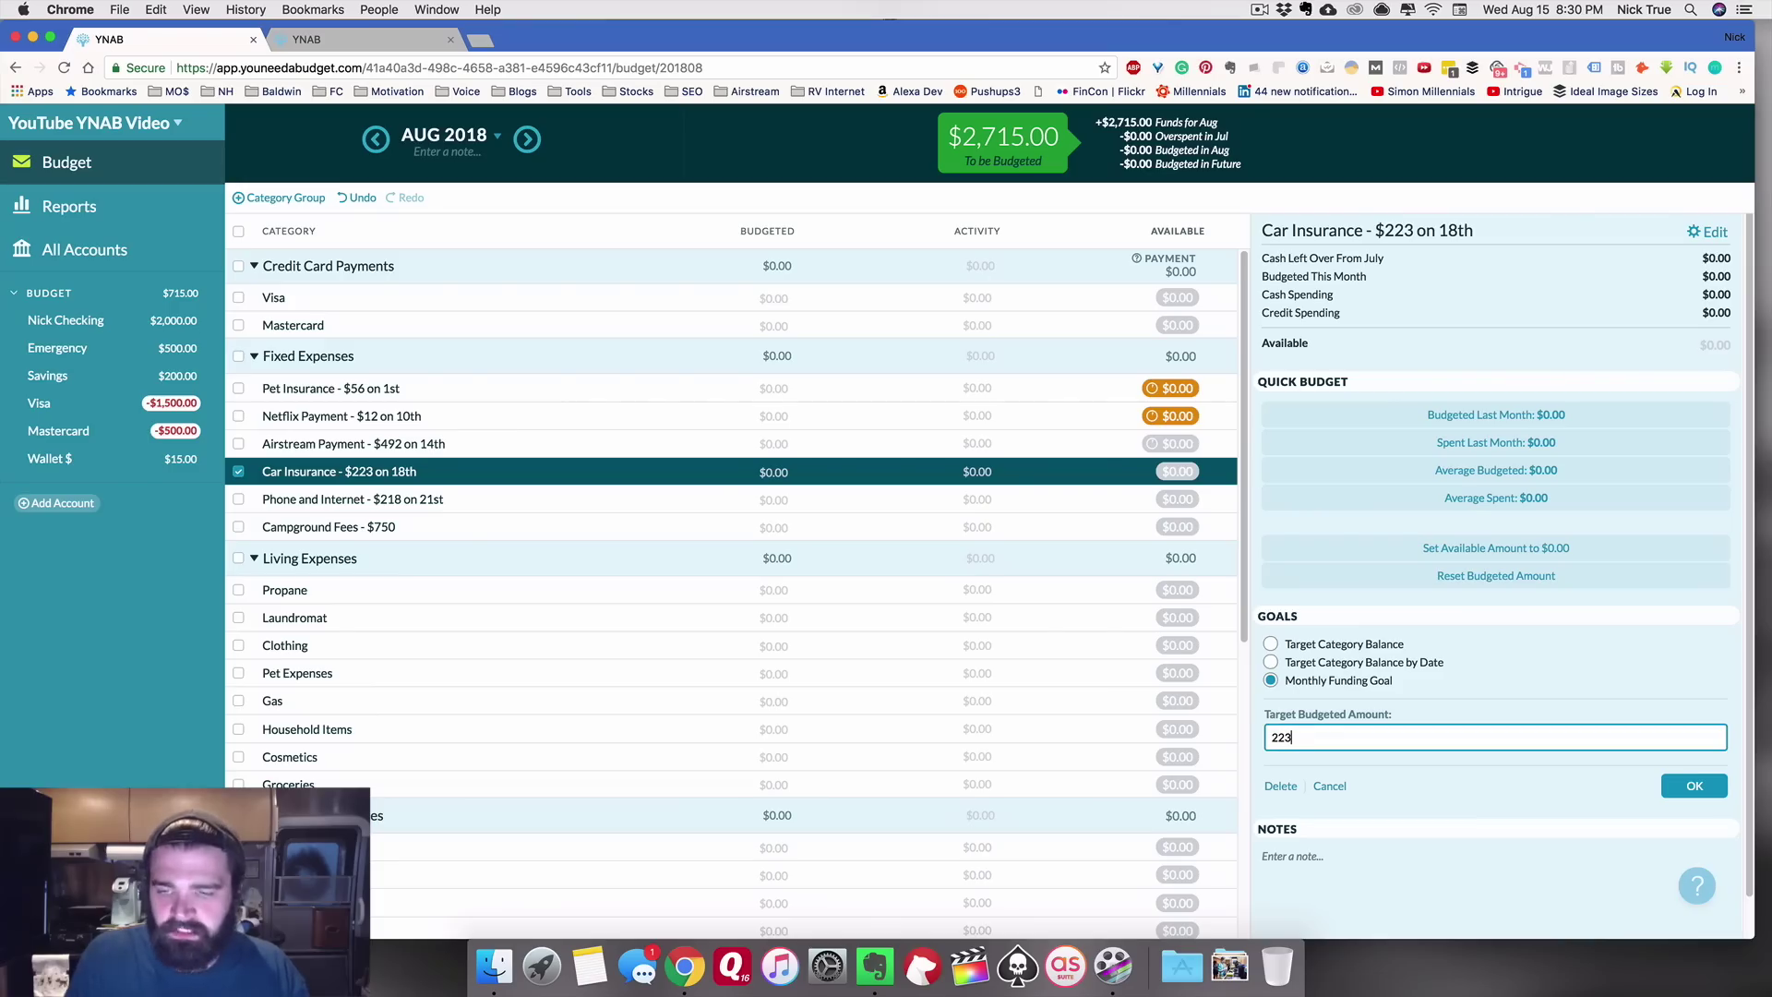
Step: Create monthly funding goals of $223 for Car Insurance and $218 for Phone and Internet
left_click(1677, 783)
left_click(1100, 499)
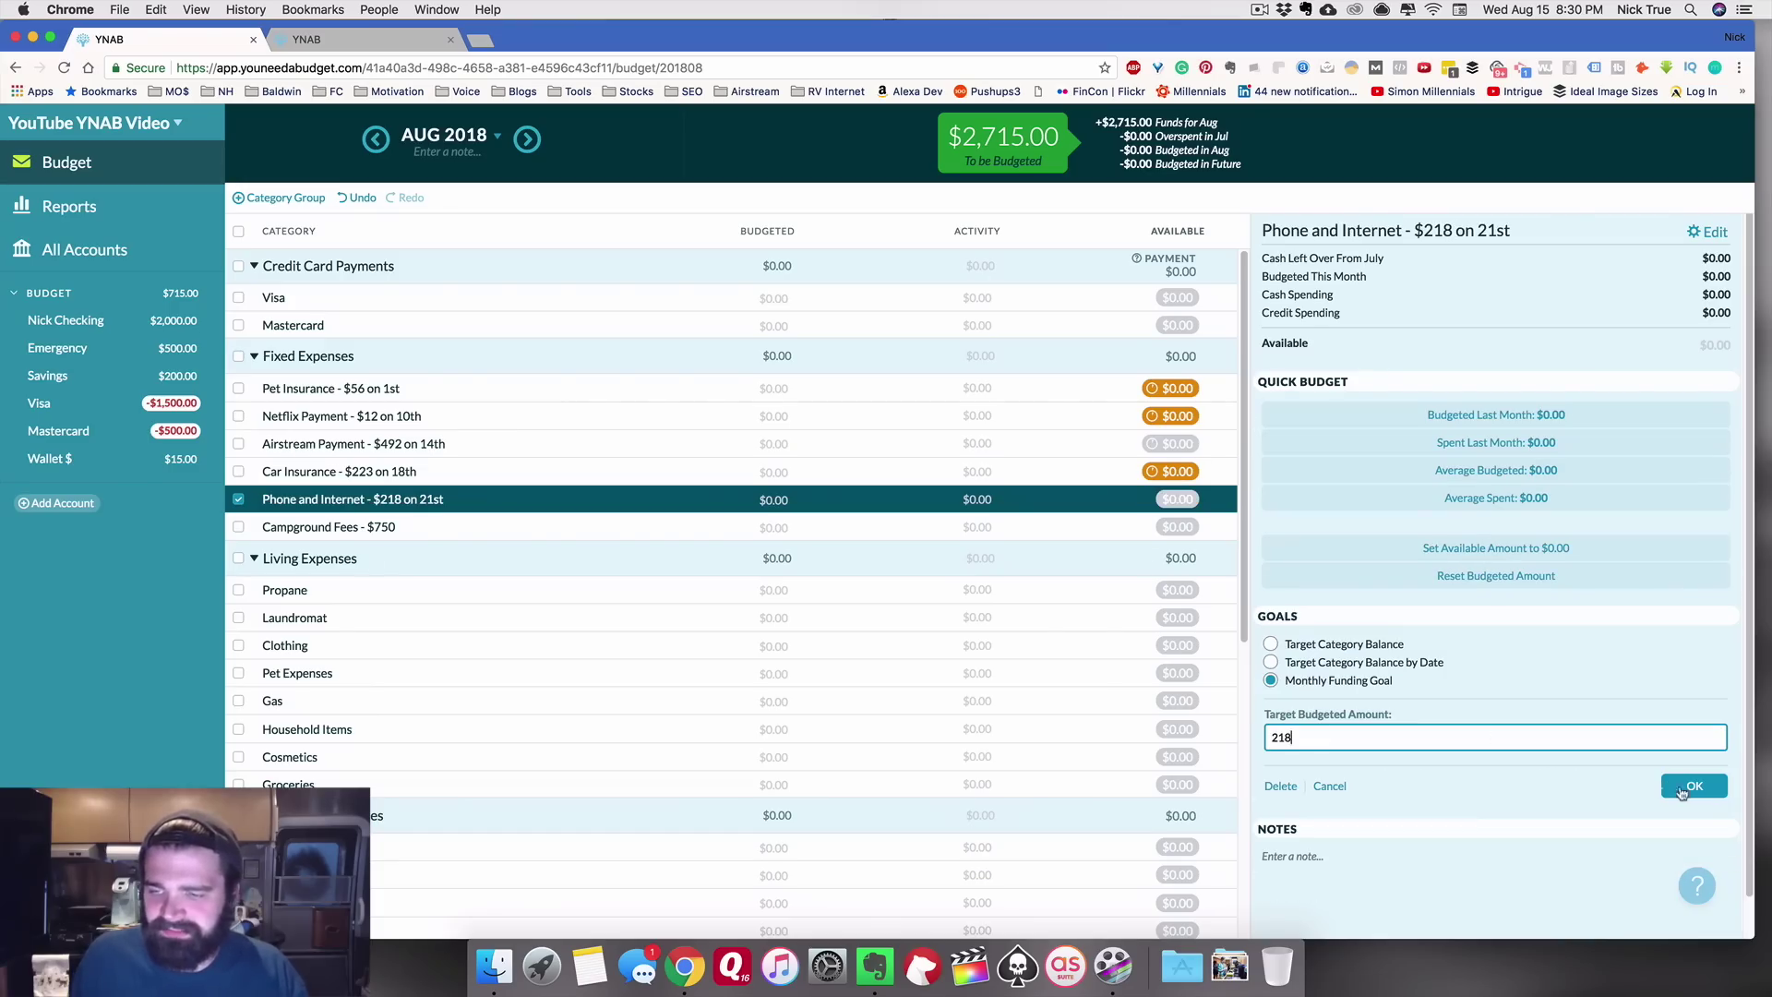
left_click(1681, 787)
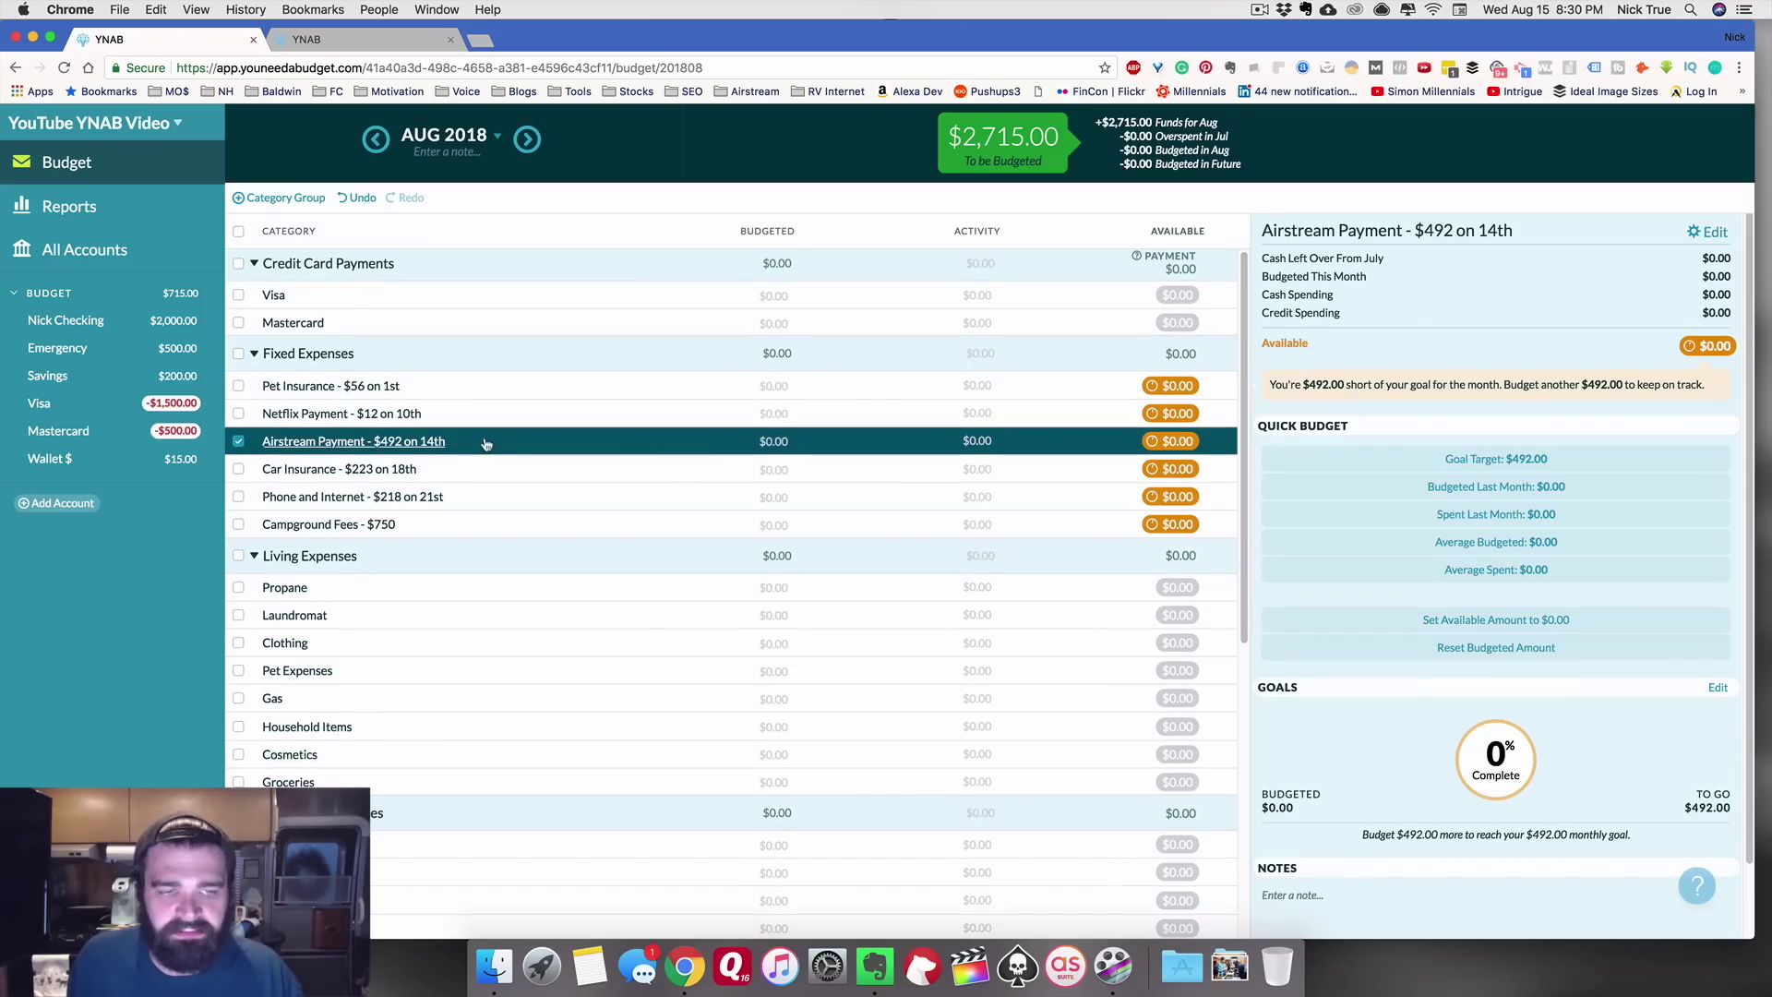
Step: Create monthly funding goals of $400 for Groceries and $75 for Cosmetics in Living Expenses
scroll(486, 444, "down", 3)
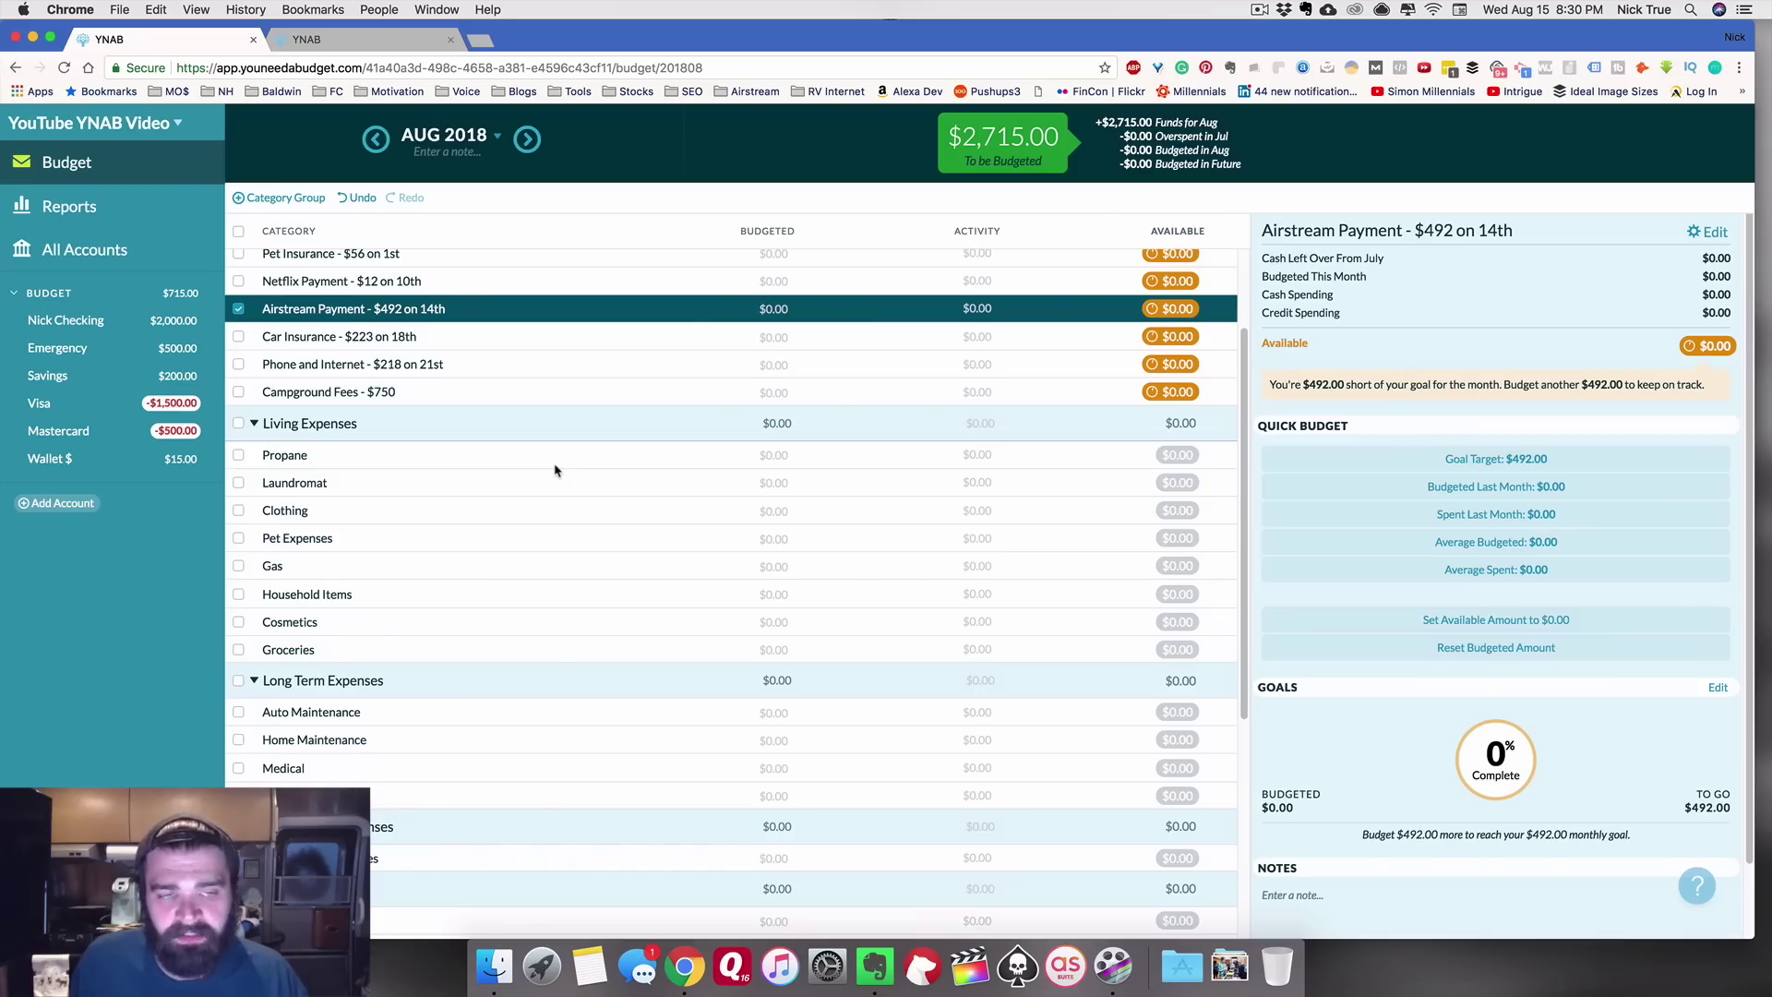
left_click(554, 649)
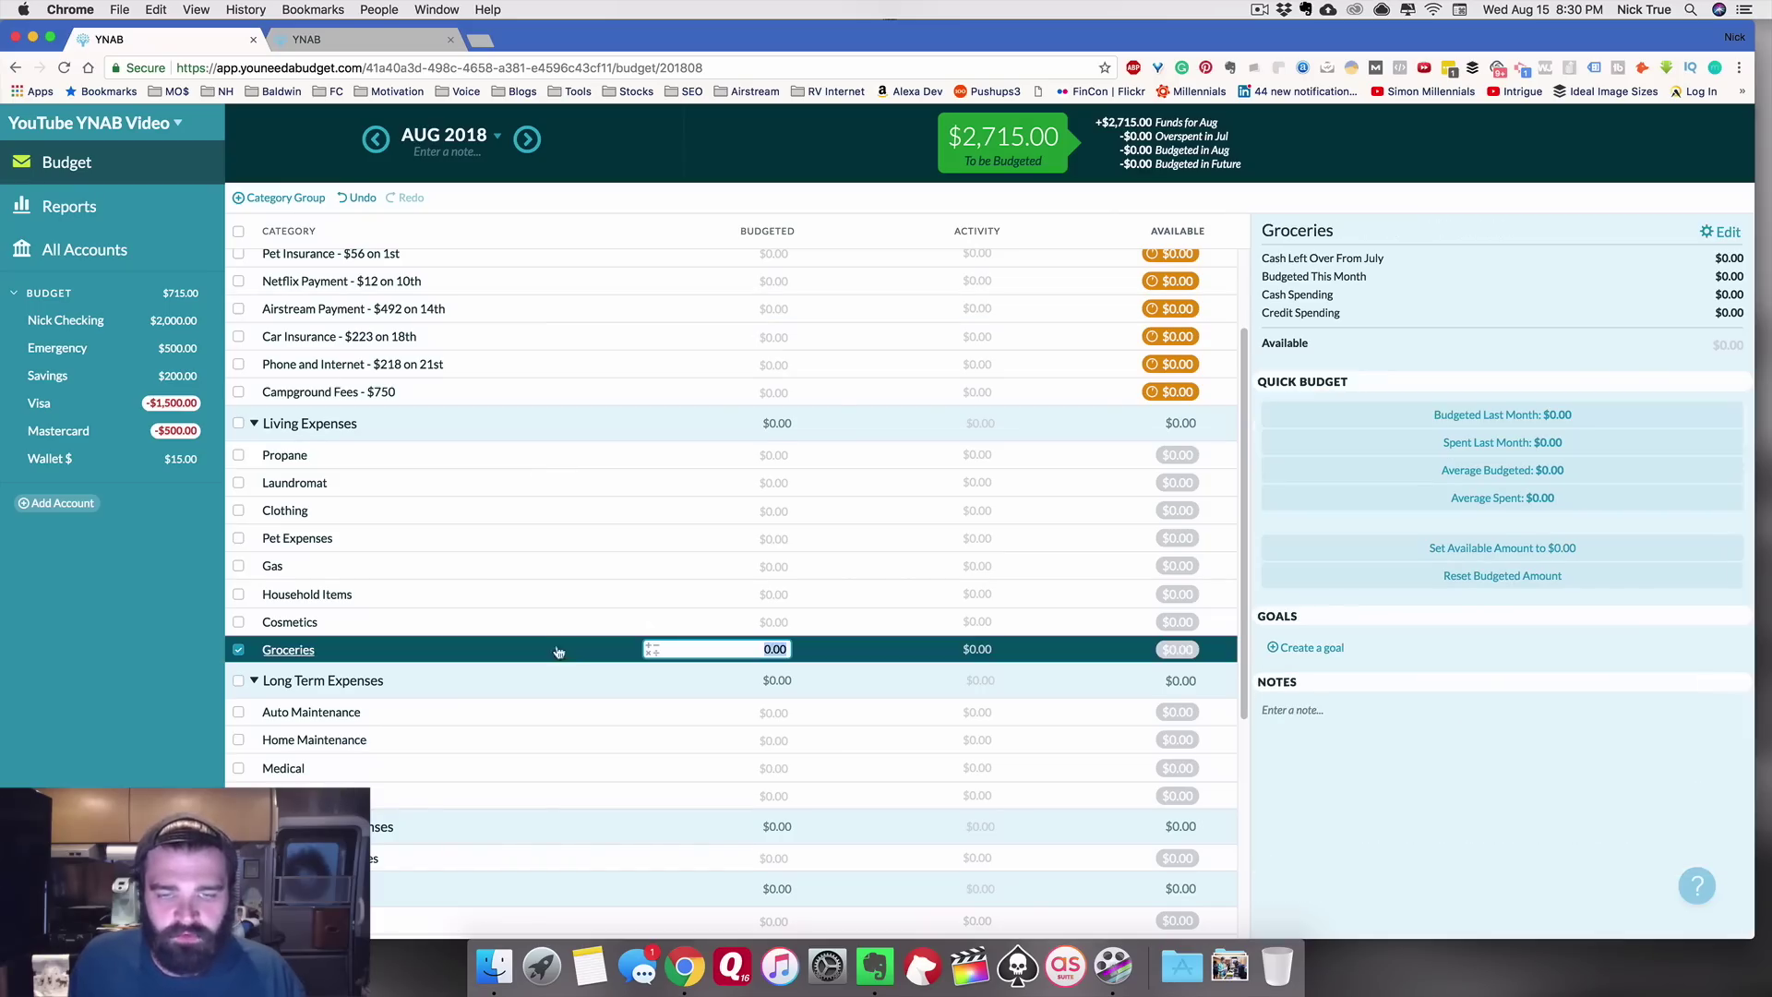
left_click(1316, 651)
left_click(1311, 684)
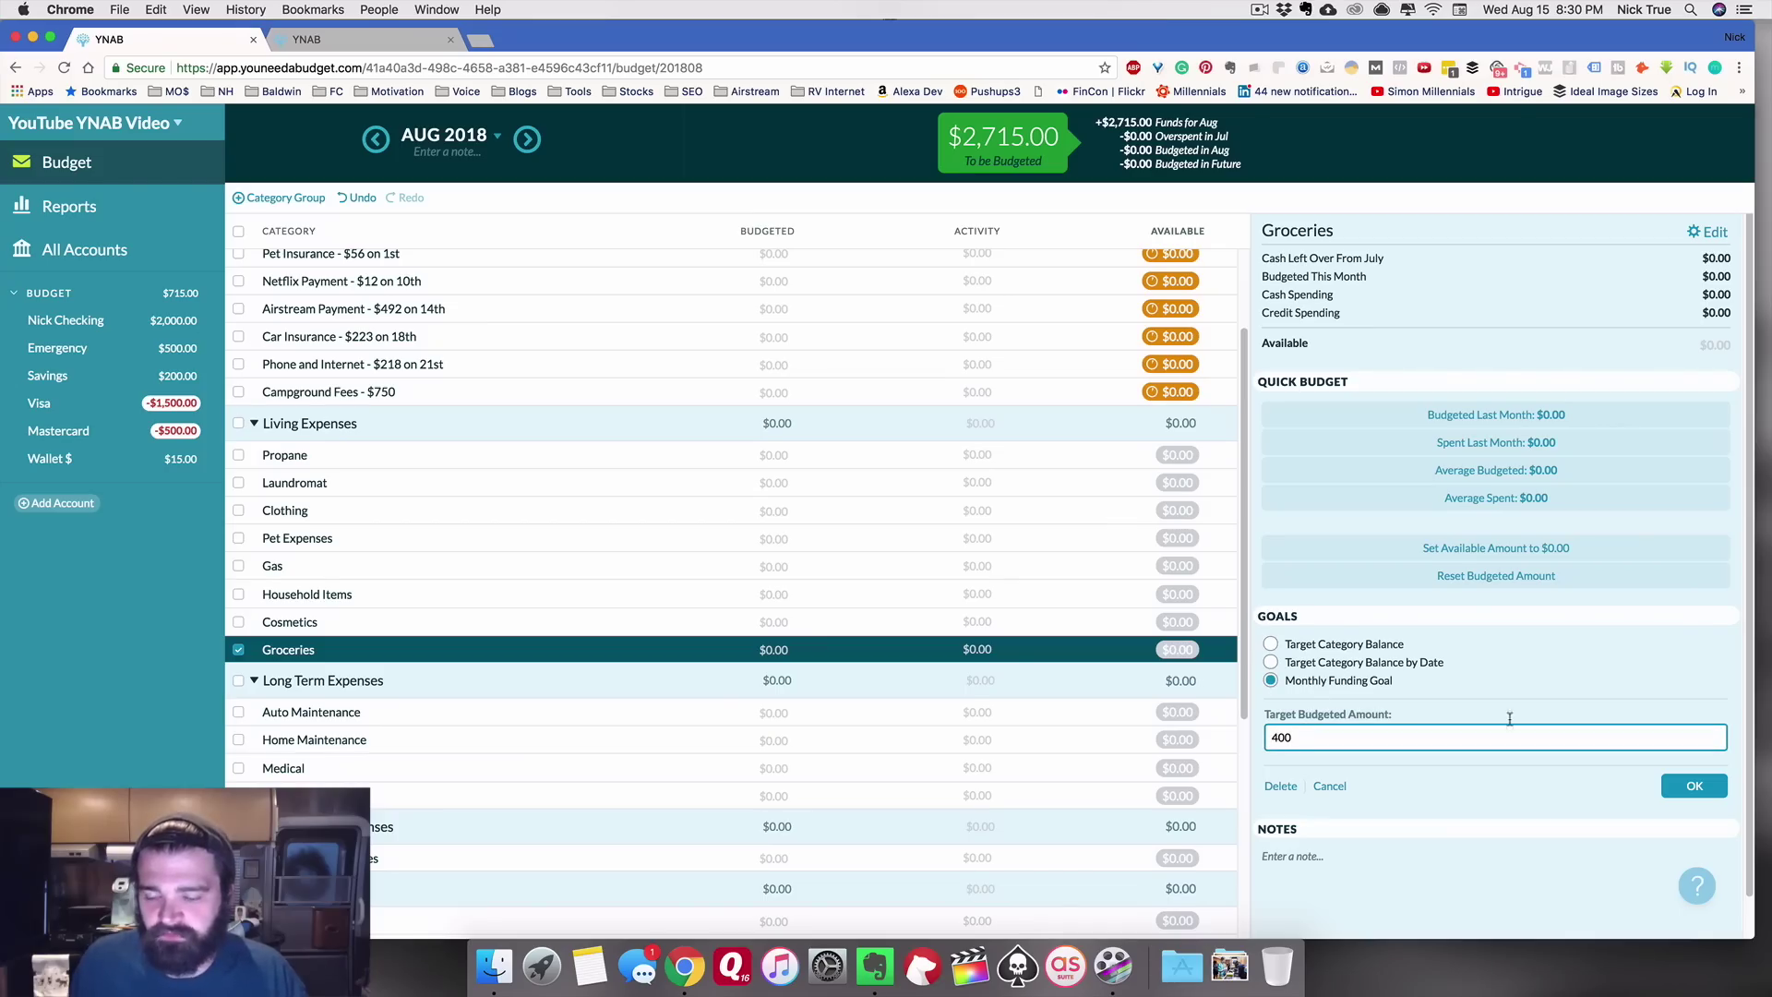
left_click(1694, 785)
left_click(1061, 621)
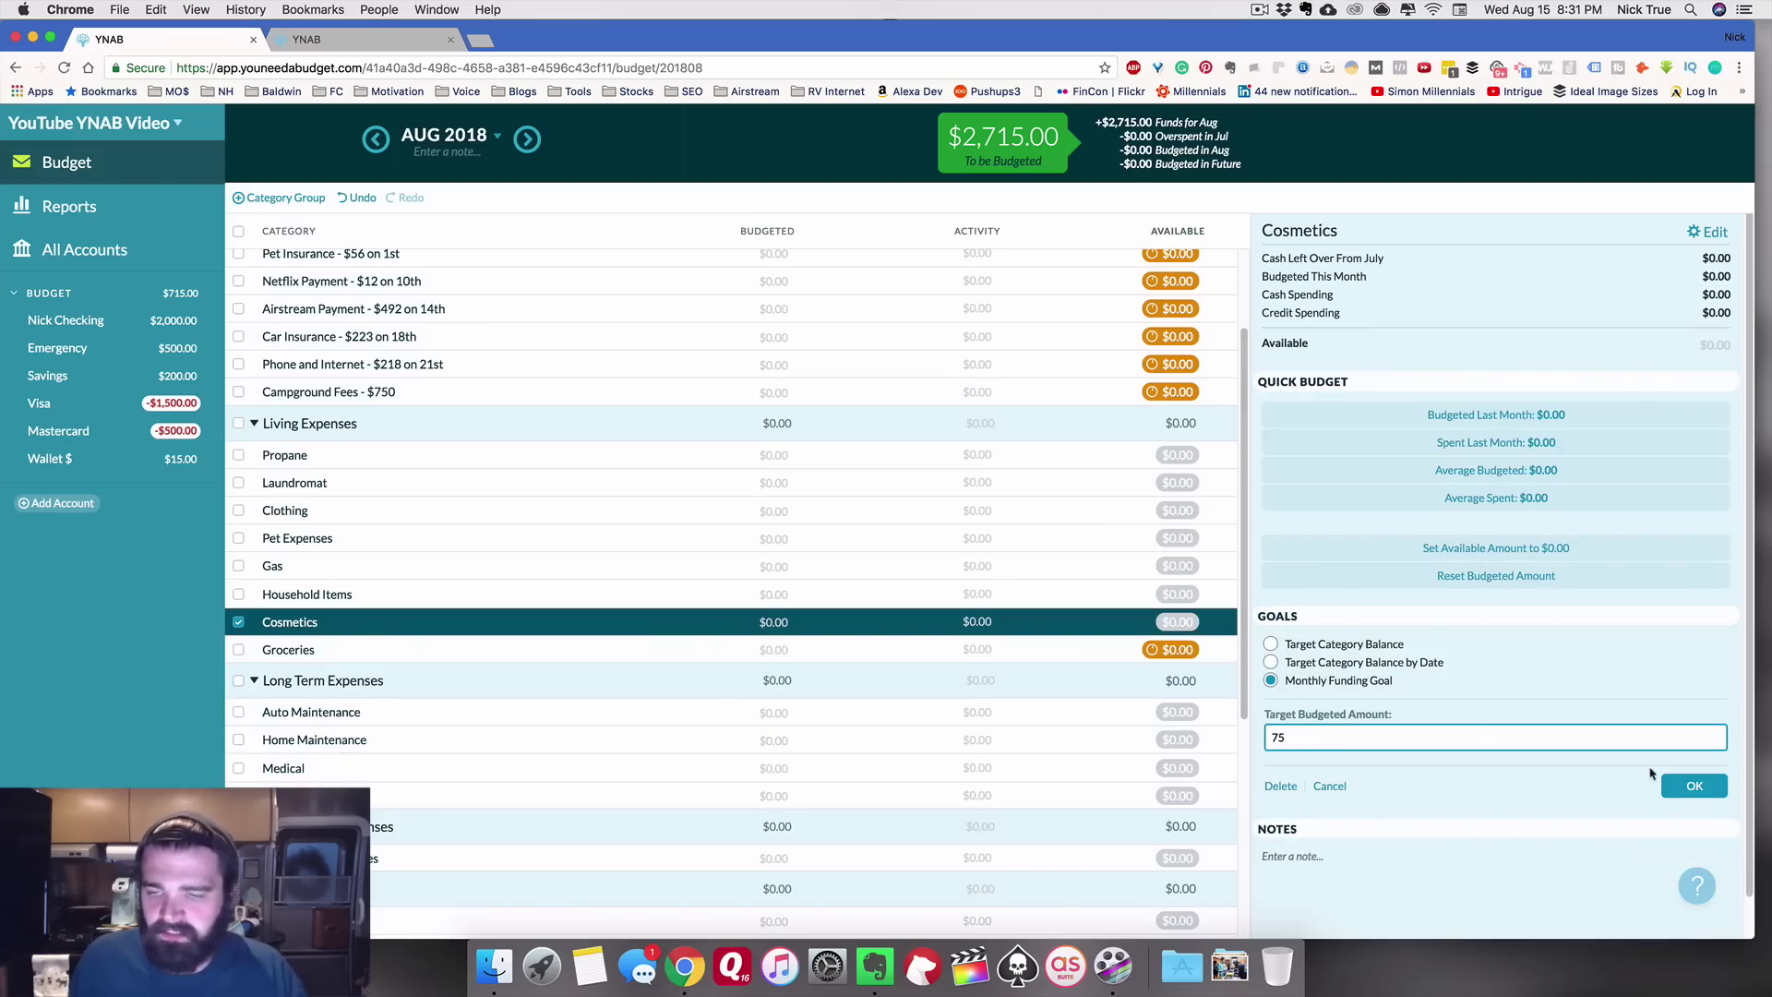
left_click(1696, 787)
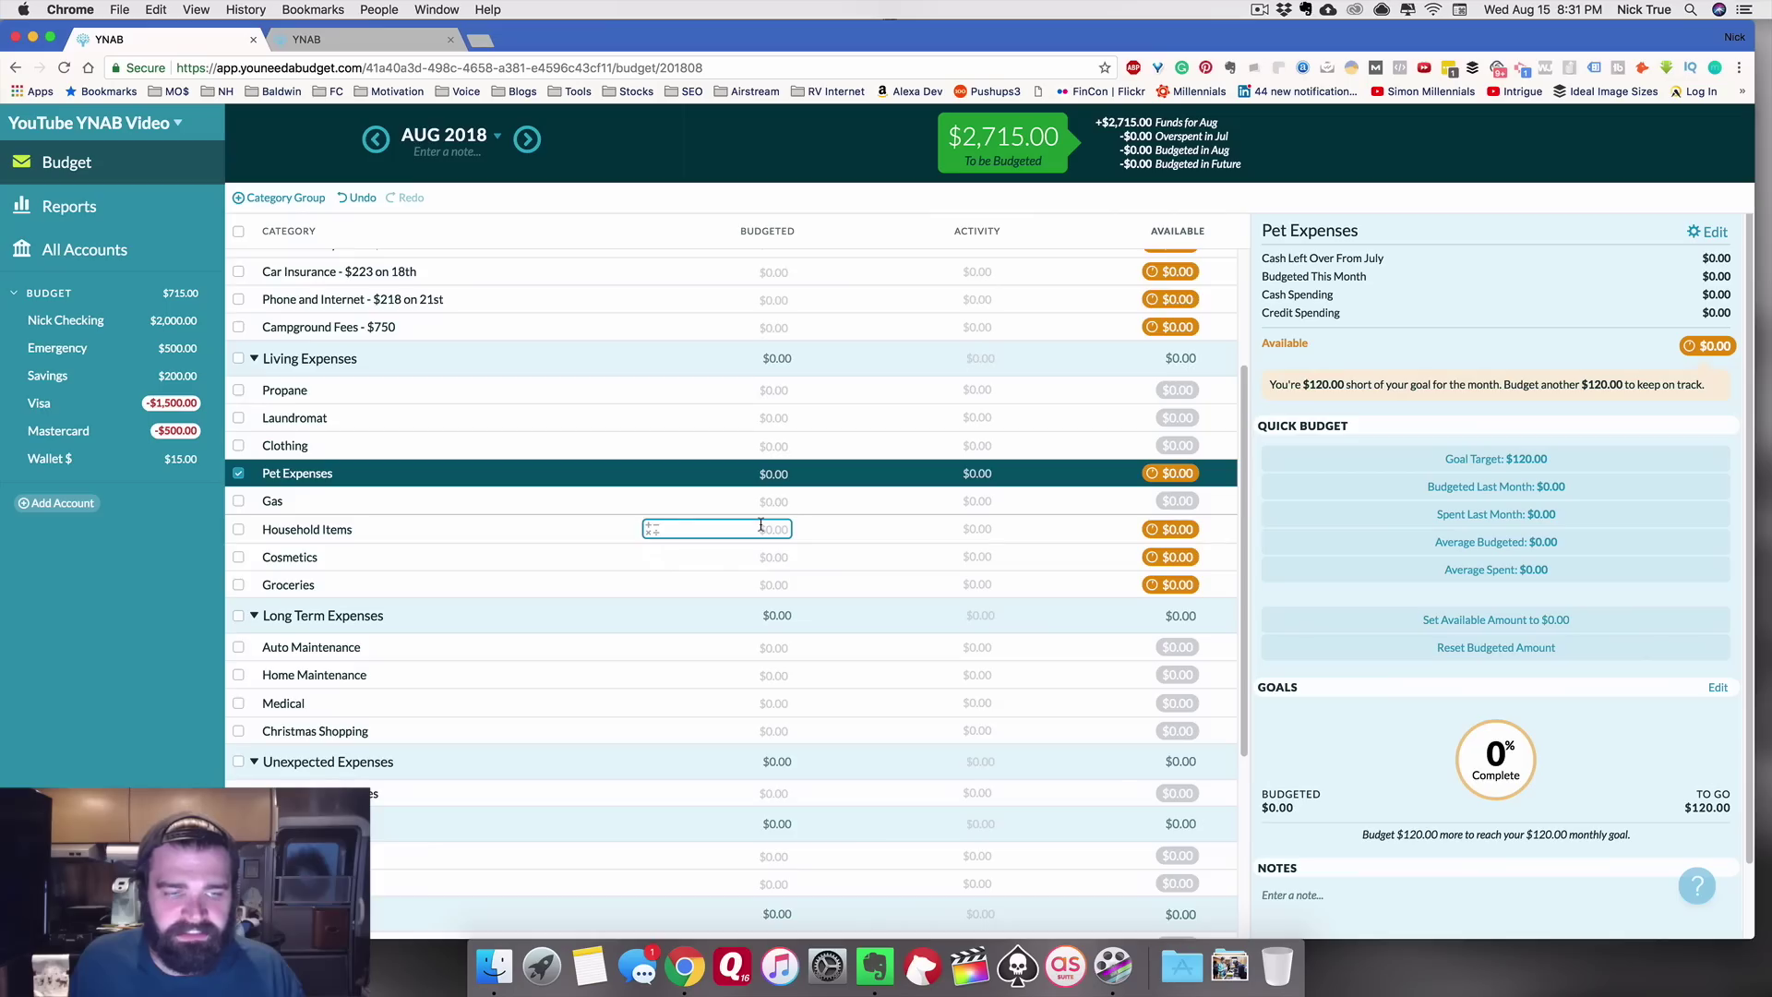
Step: Create a $30 monthly funding goal for the personal spending category directly below Date Night/Eating Out in Fun Spending
scroll(759, 525, "down", 3)
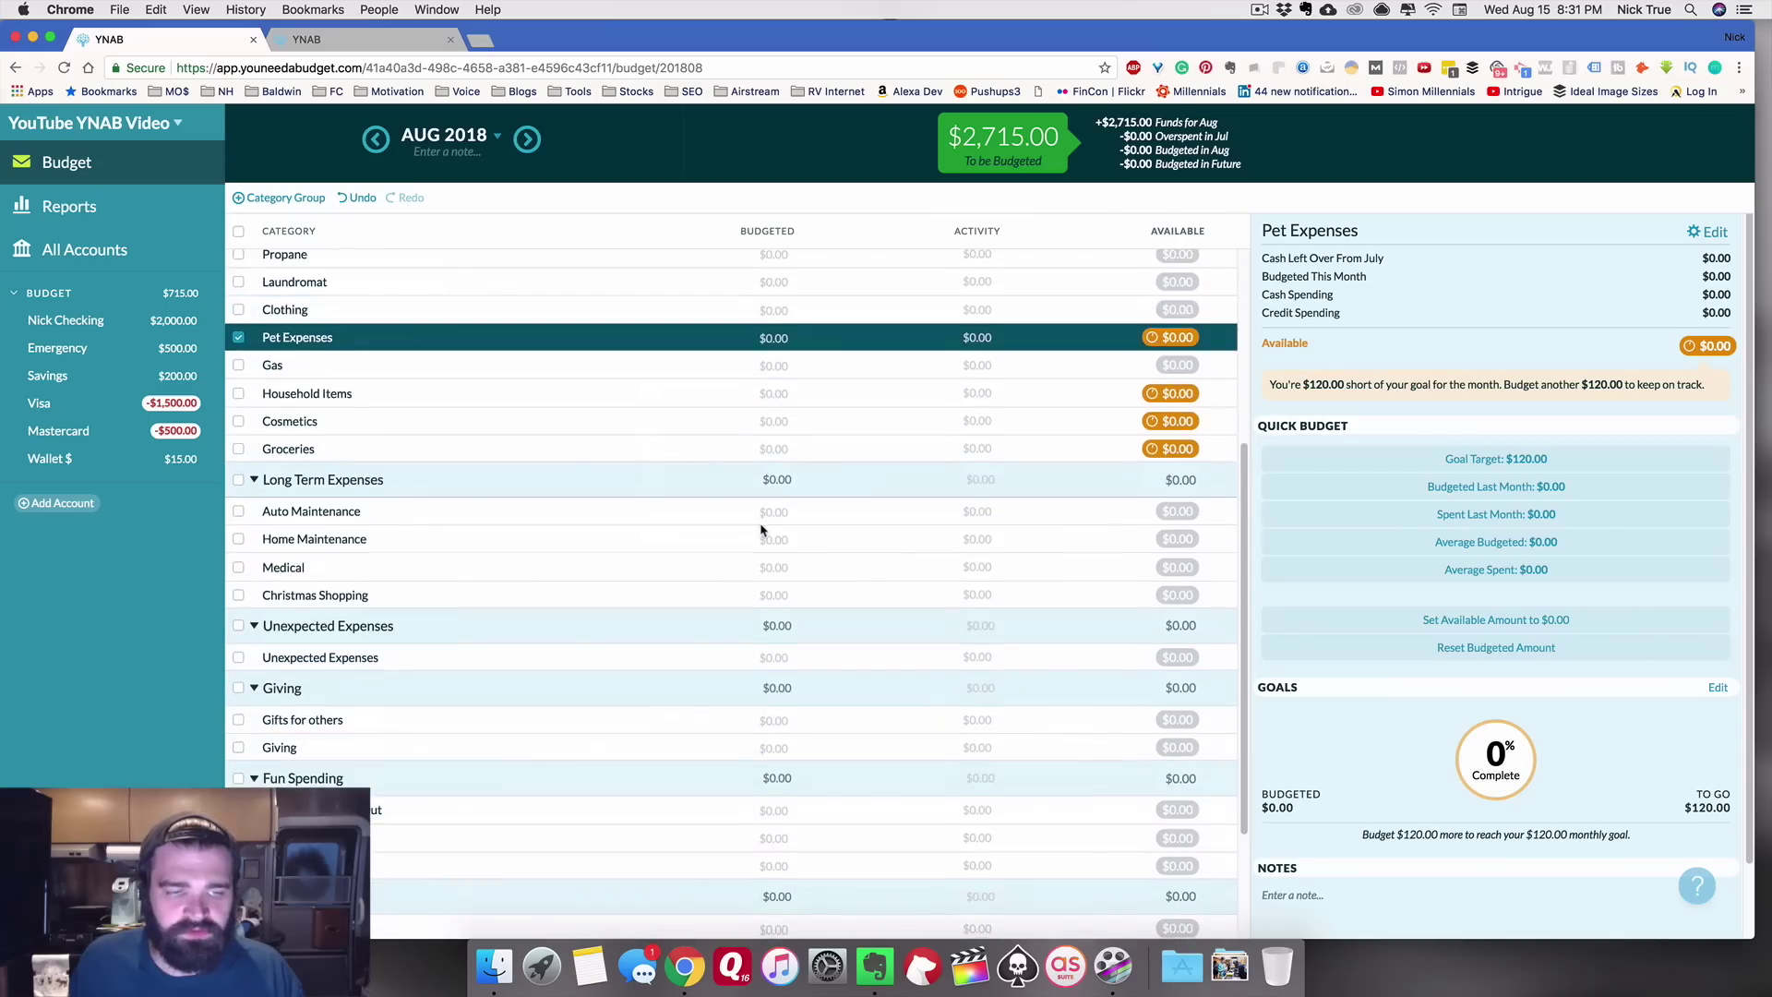
scroll(762, 529, "down", 3)
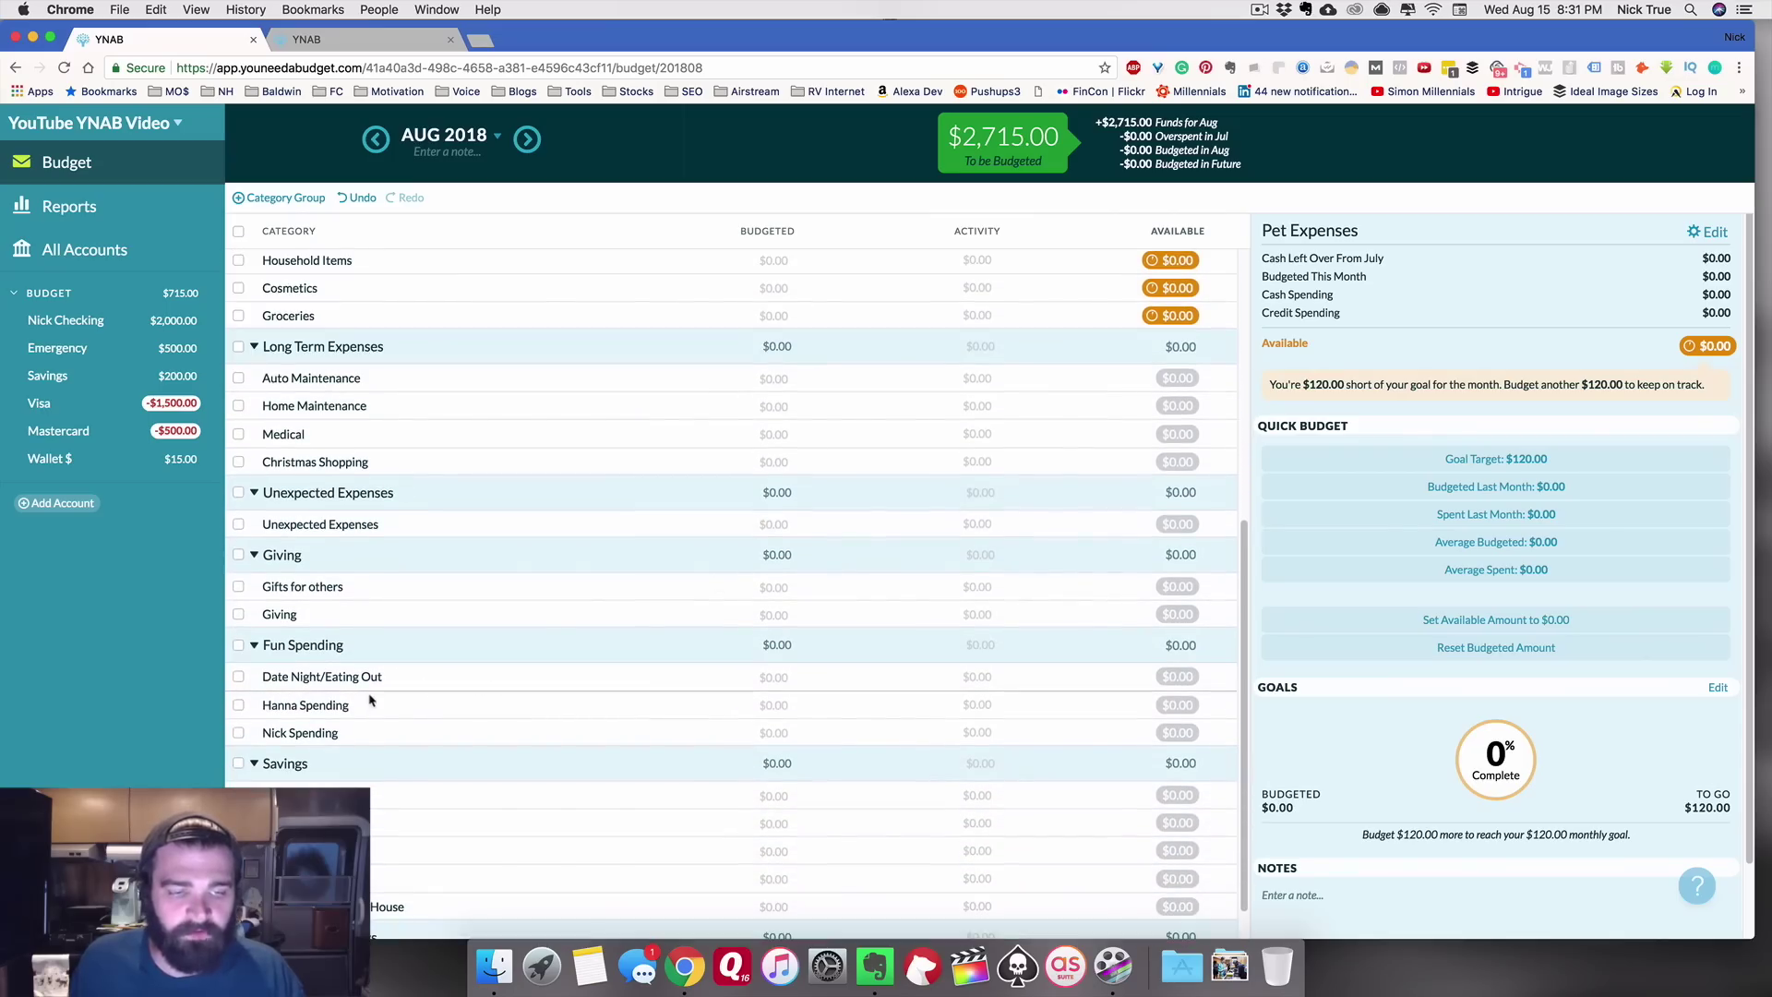
left_click(413, 708)
left_click(1314, 646)
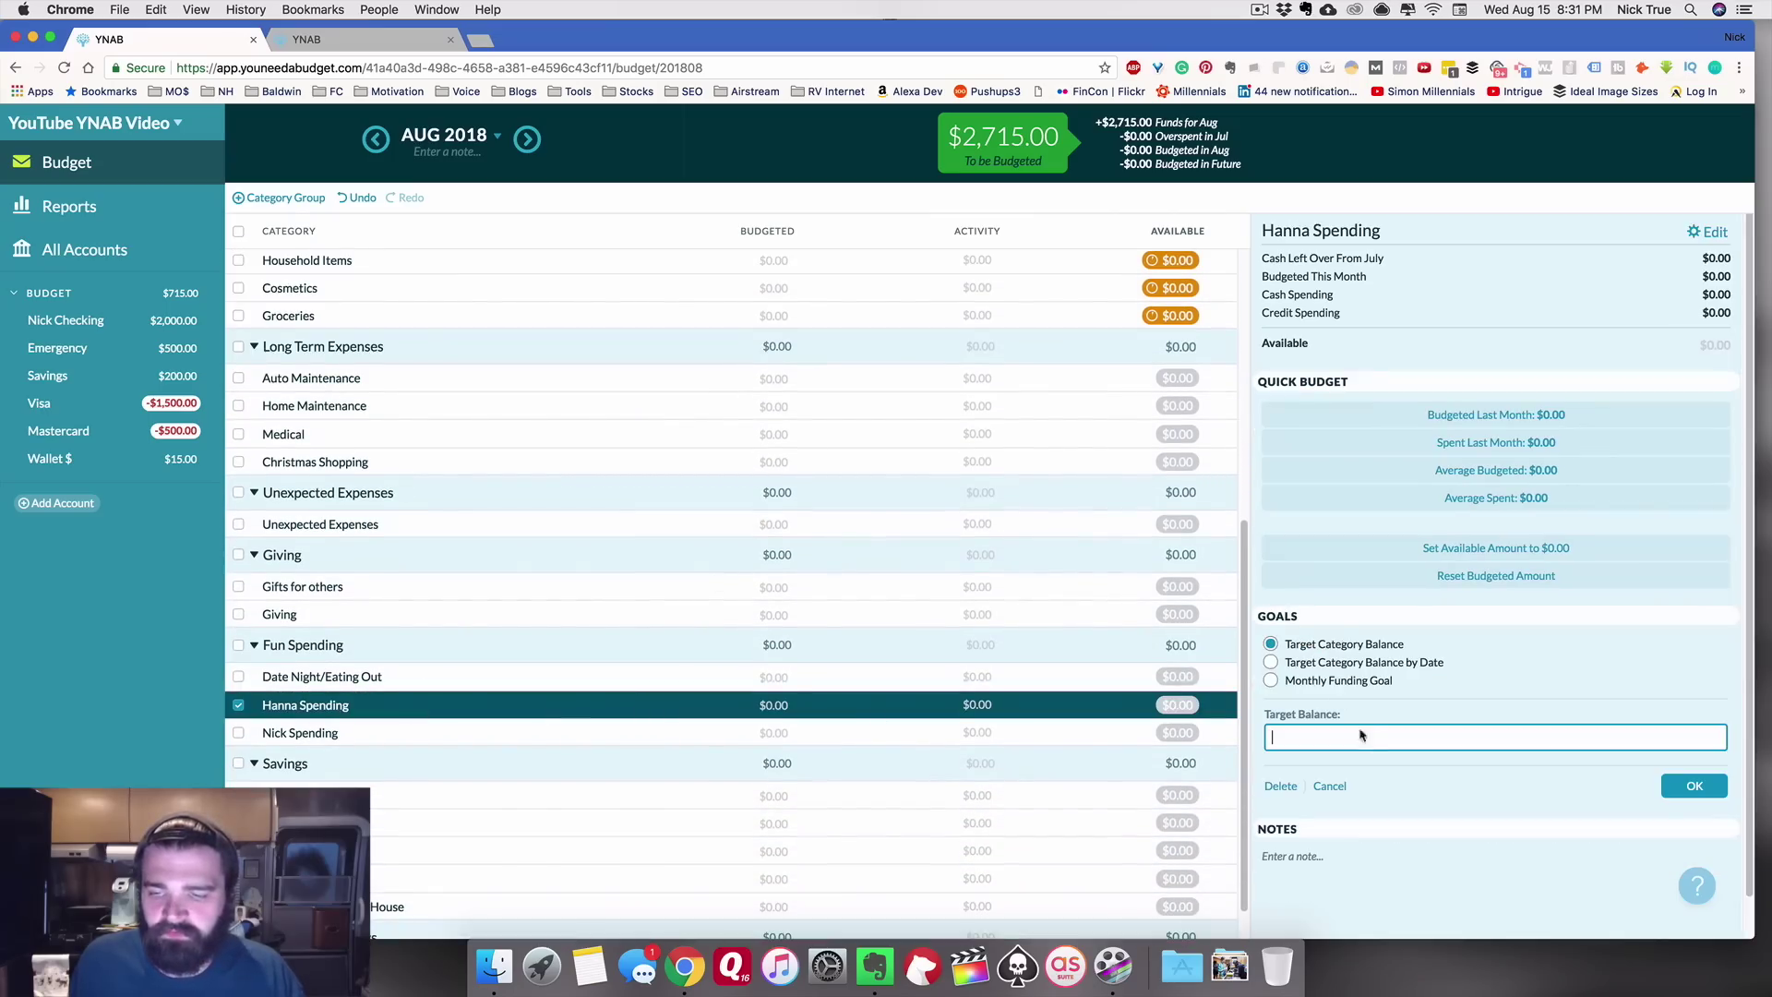
left_click(1325, 683)
type("30")
left_click(1694, 785)
Step: Create a $30 monthly funding goal for the other personal spending category, the last one in Fun Spending
left_click(1206, 741)
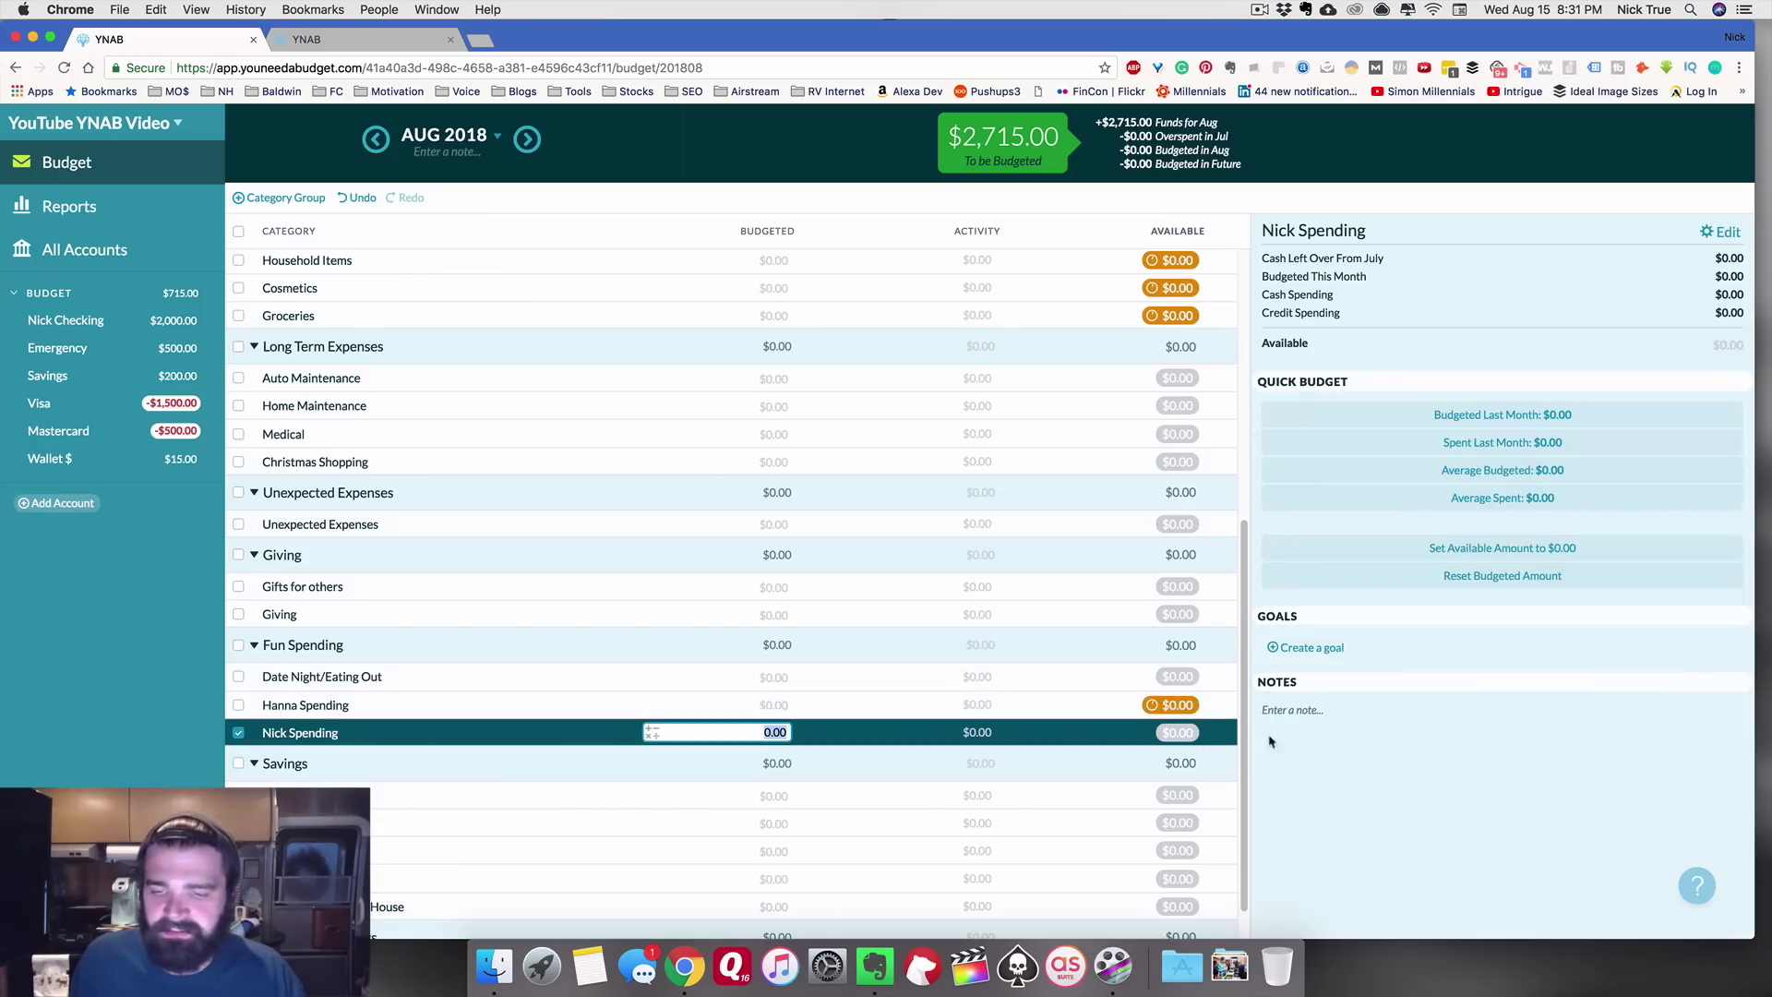
left_click(1319, 648)
left_click(1325, 683)
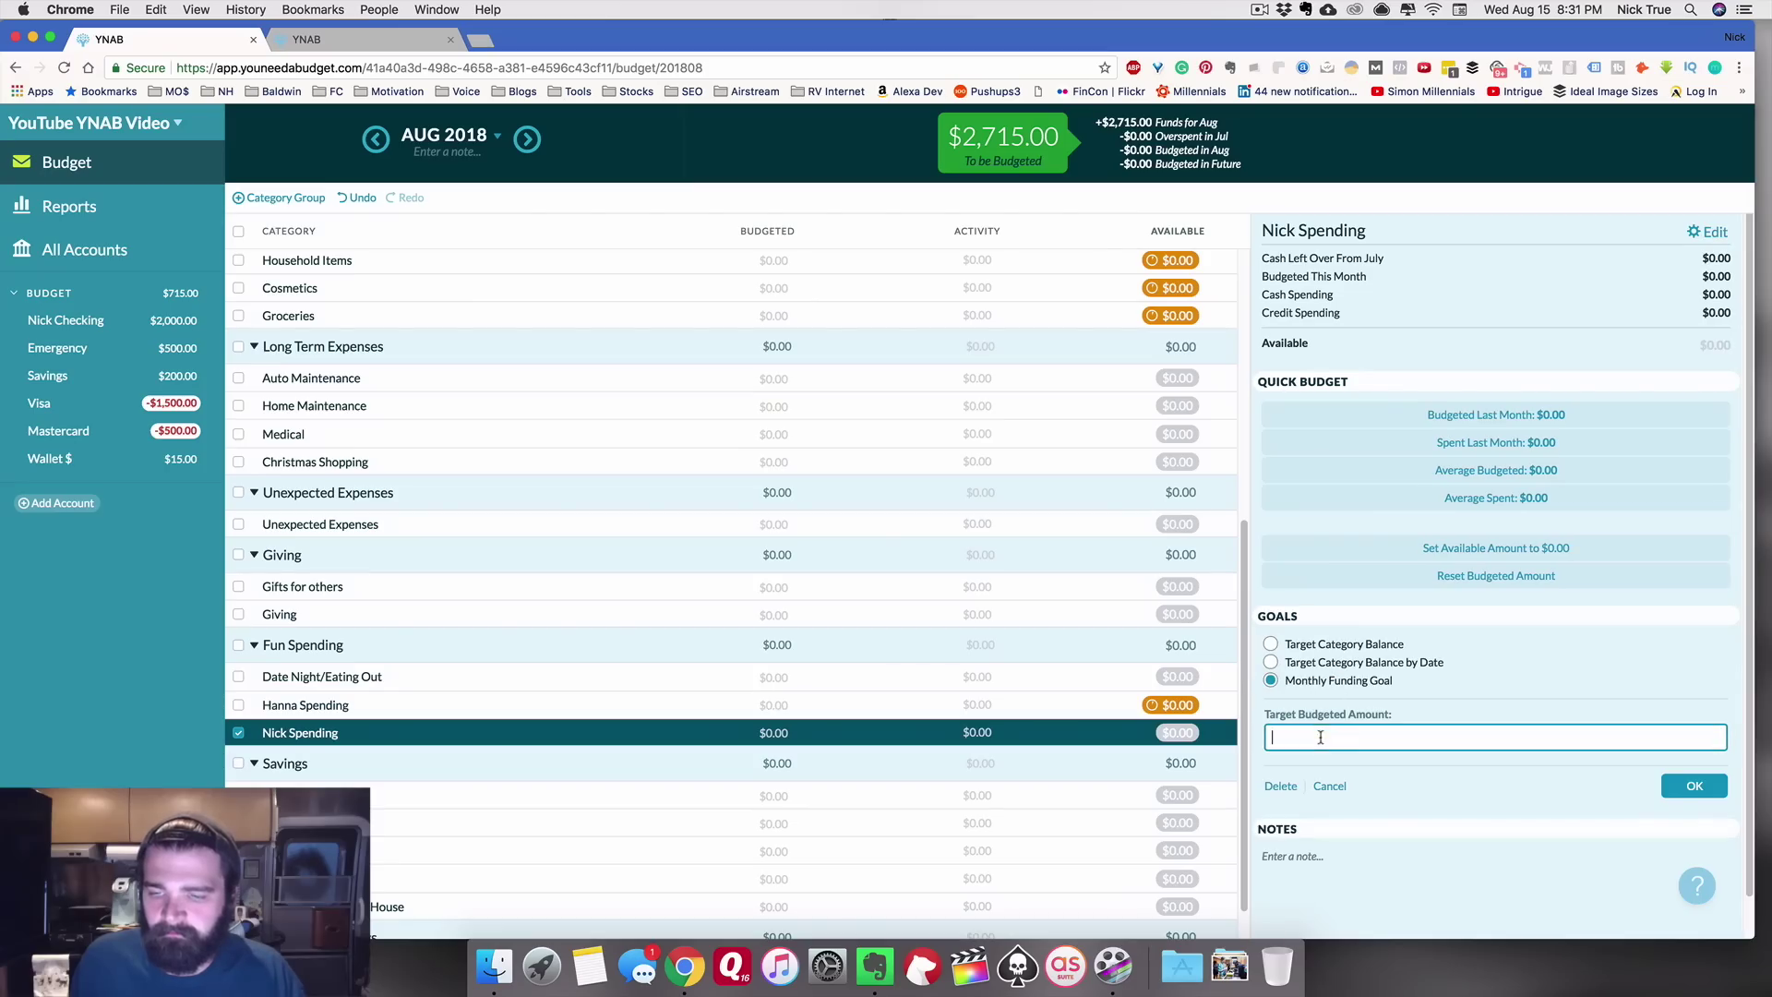
type("30")
left_click(1682, 785)
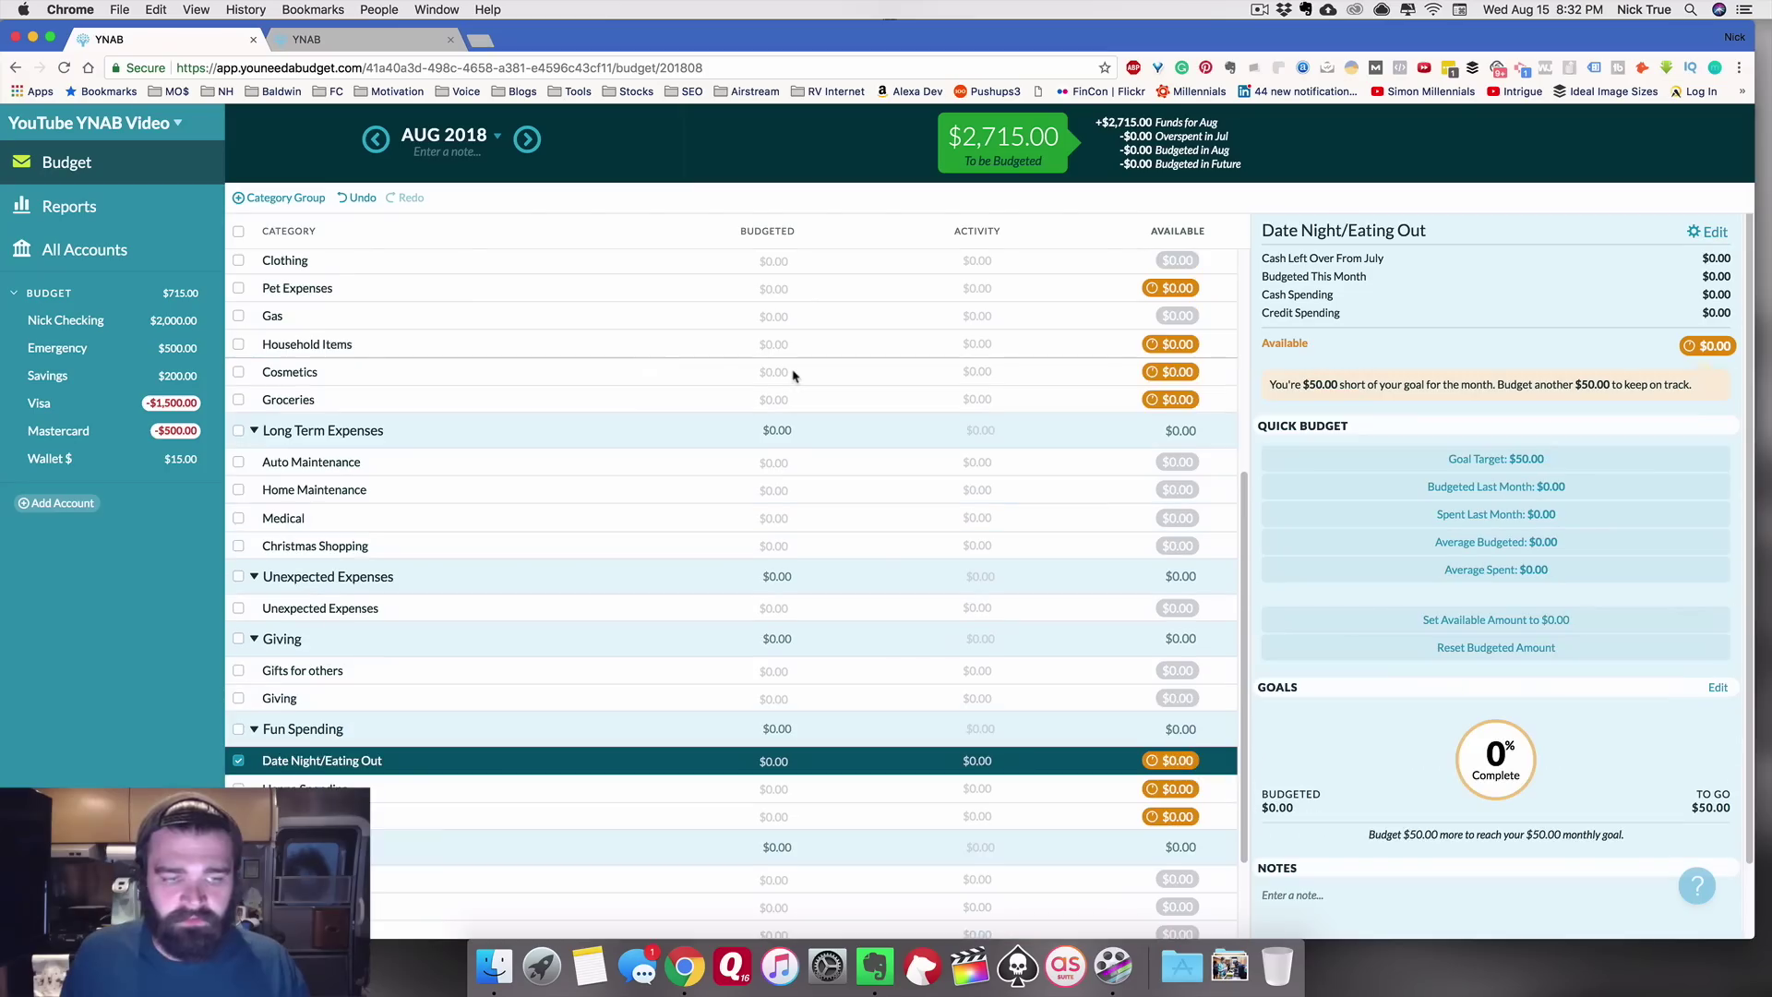
Step: Create a $20 monthly funding goal for the Sewing Machine category in Savings
scroll(793, 376, "down", 2)
scroll(792, 377, "down", 1)
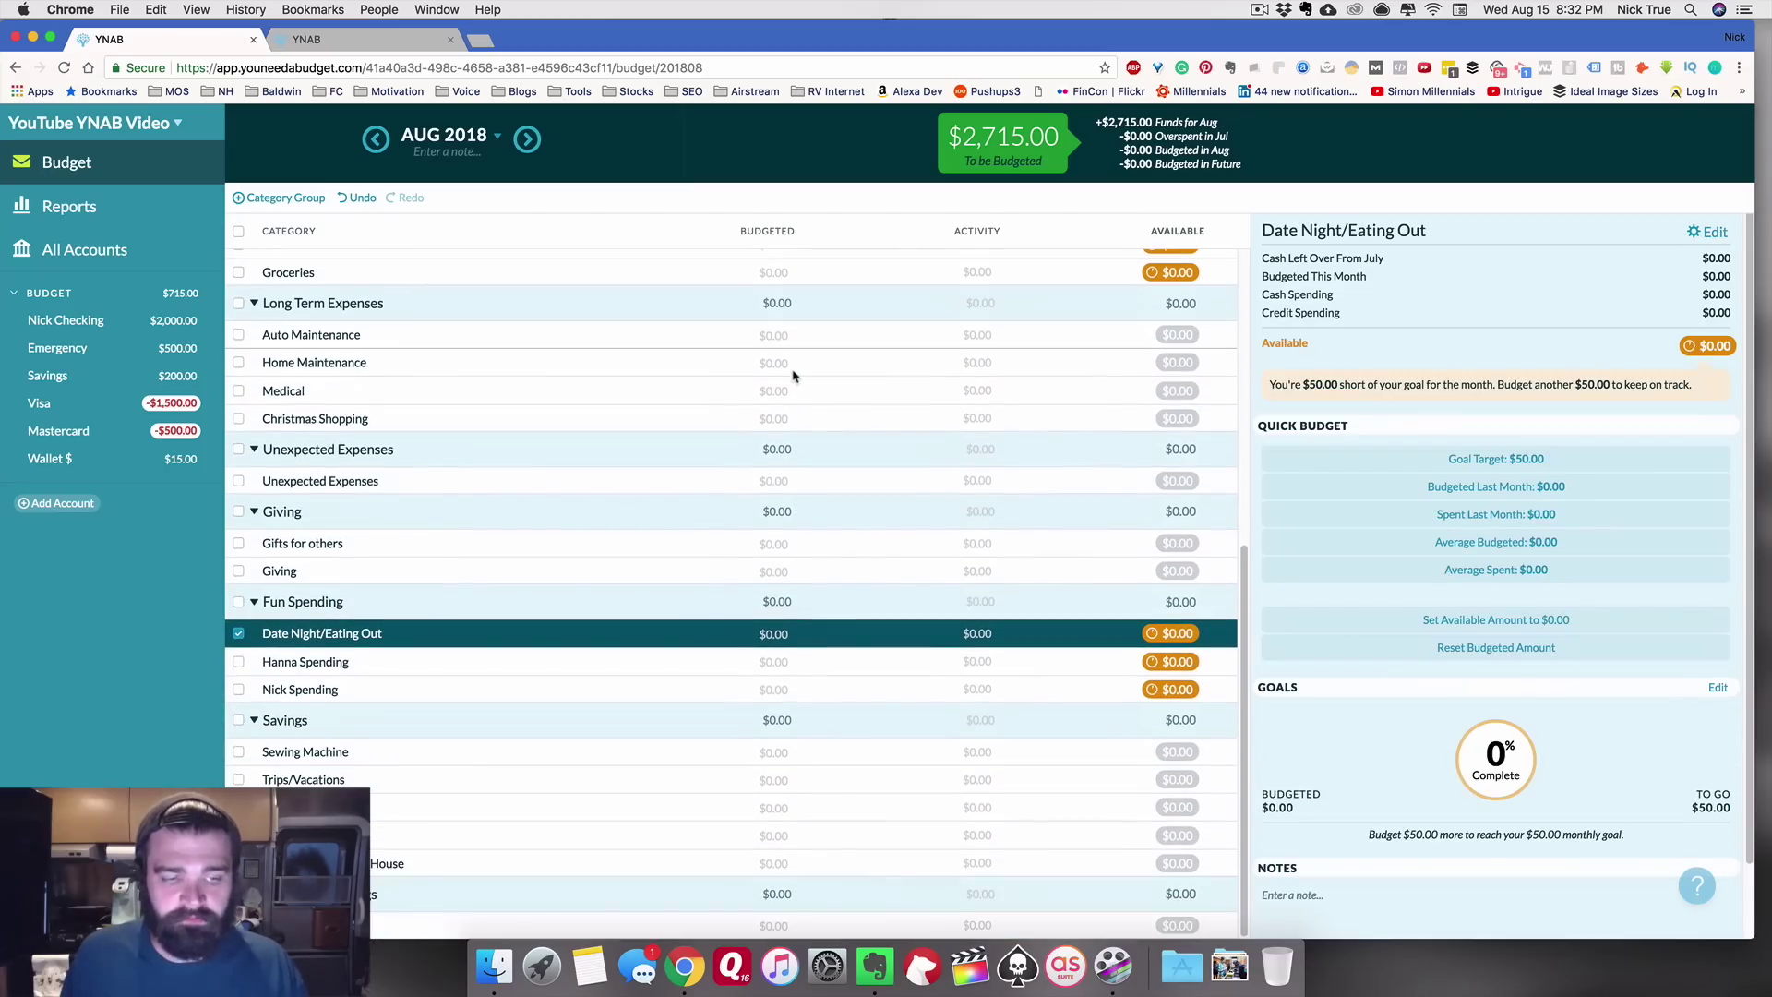
left_click(609, 753)
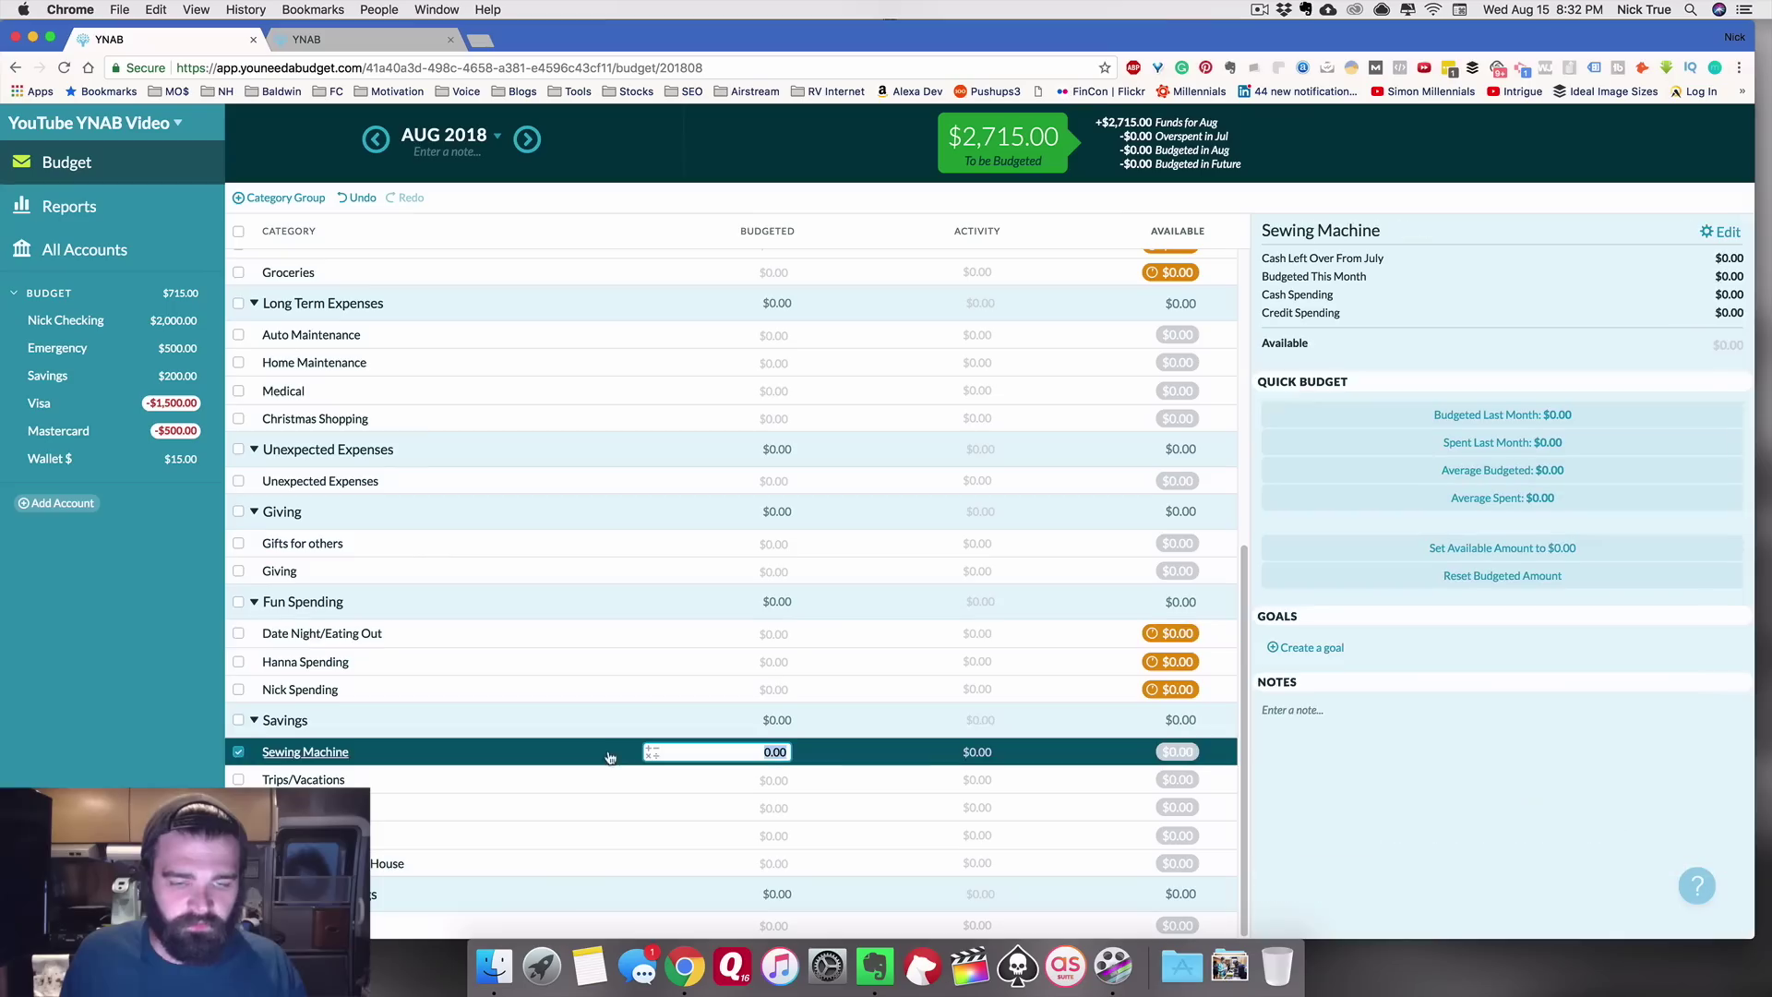
left_click(1303, 648)
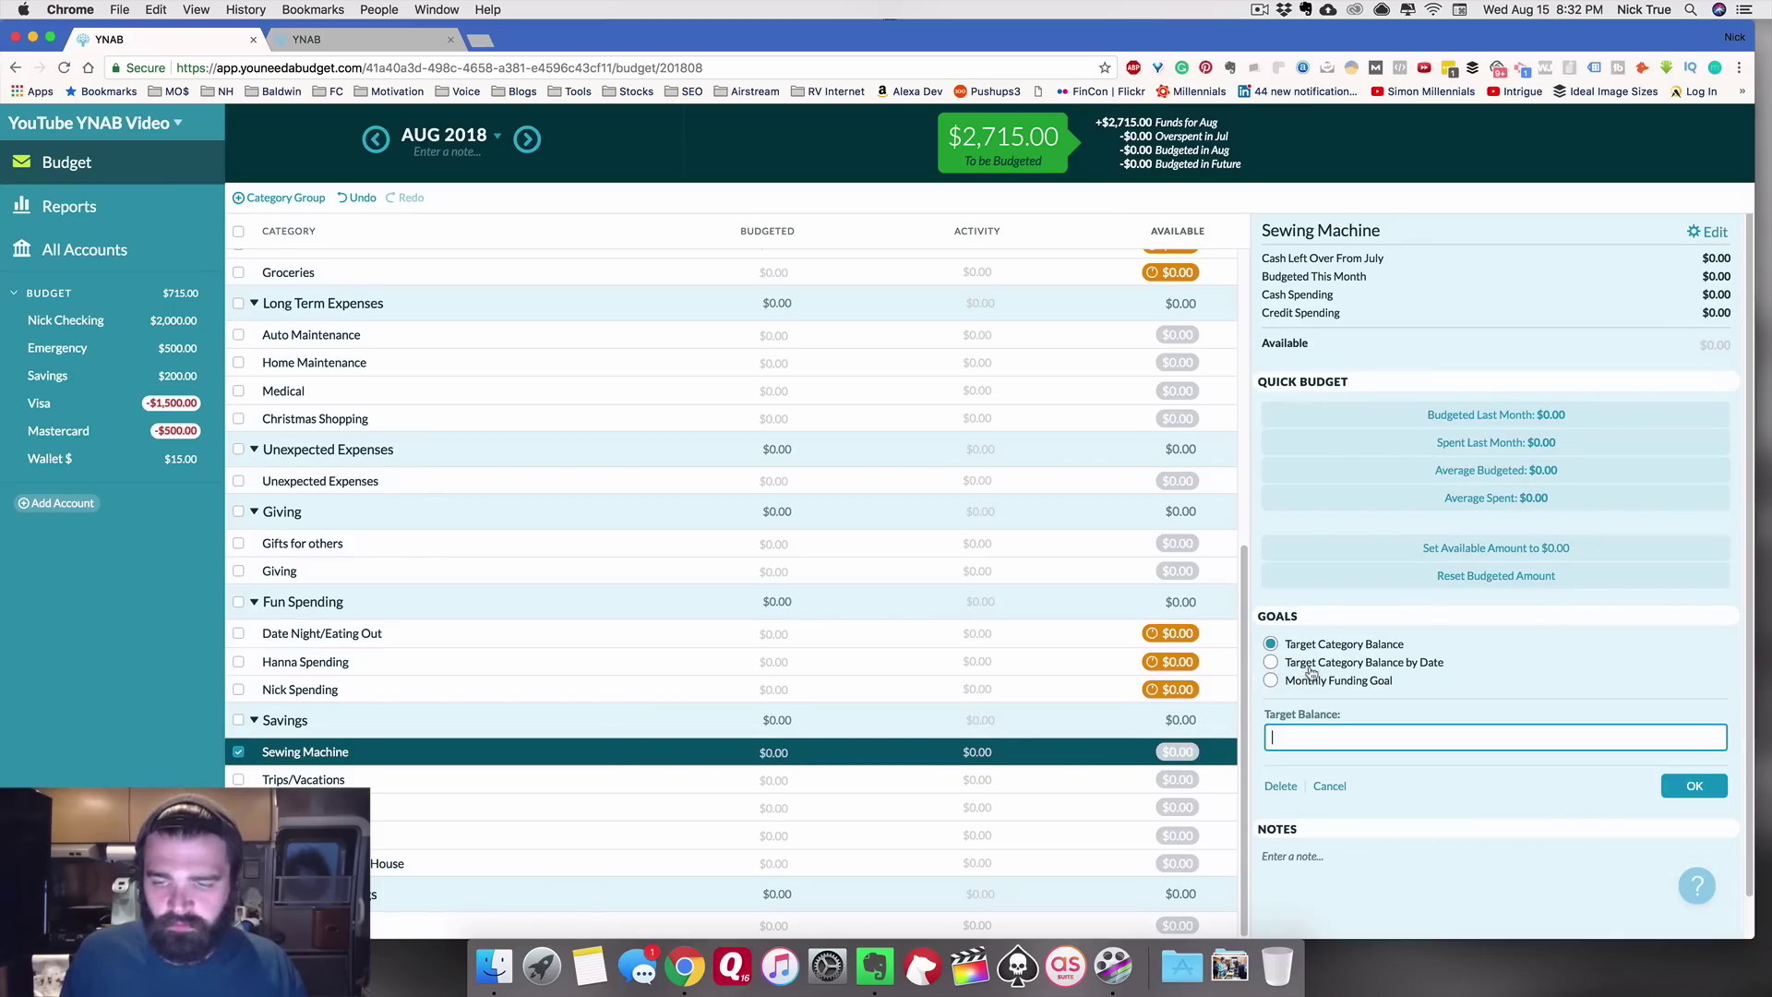
left_click(1318, 682)
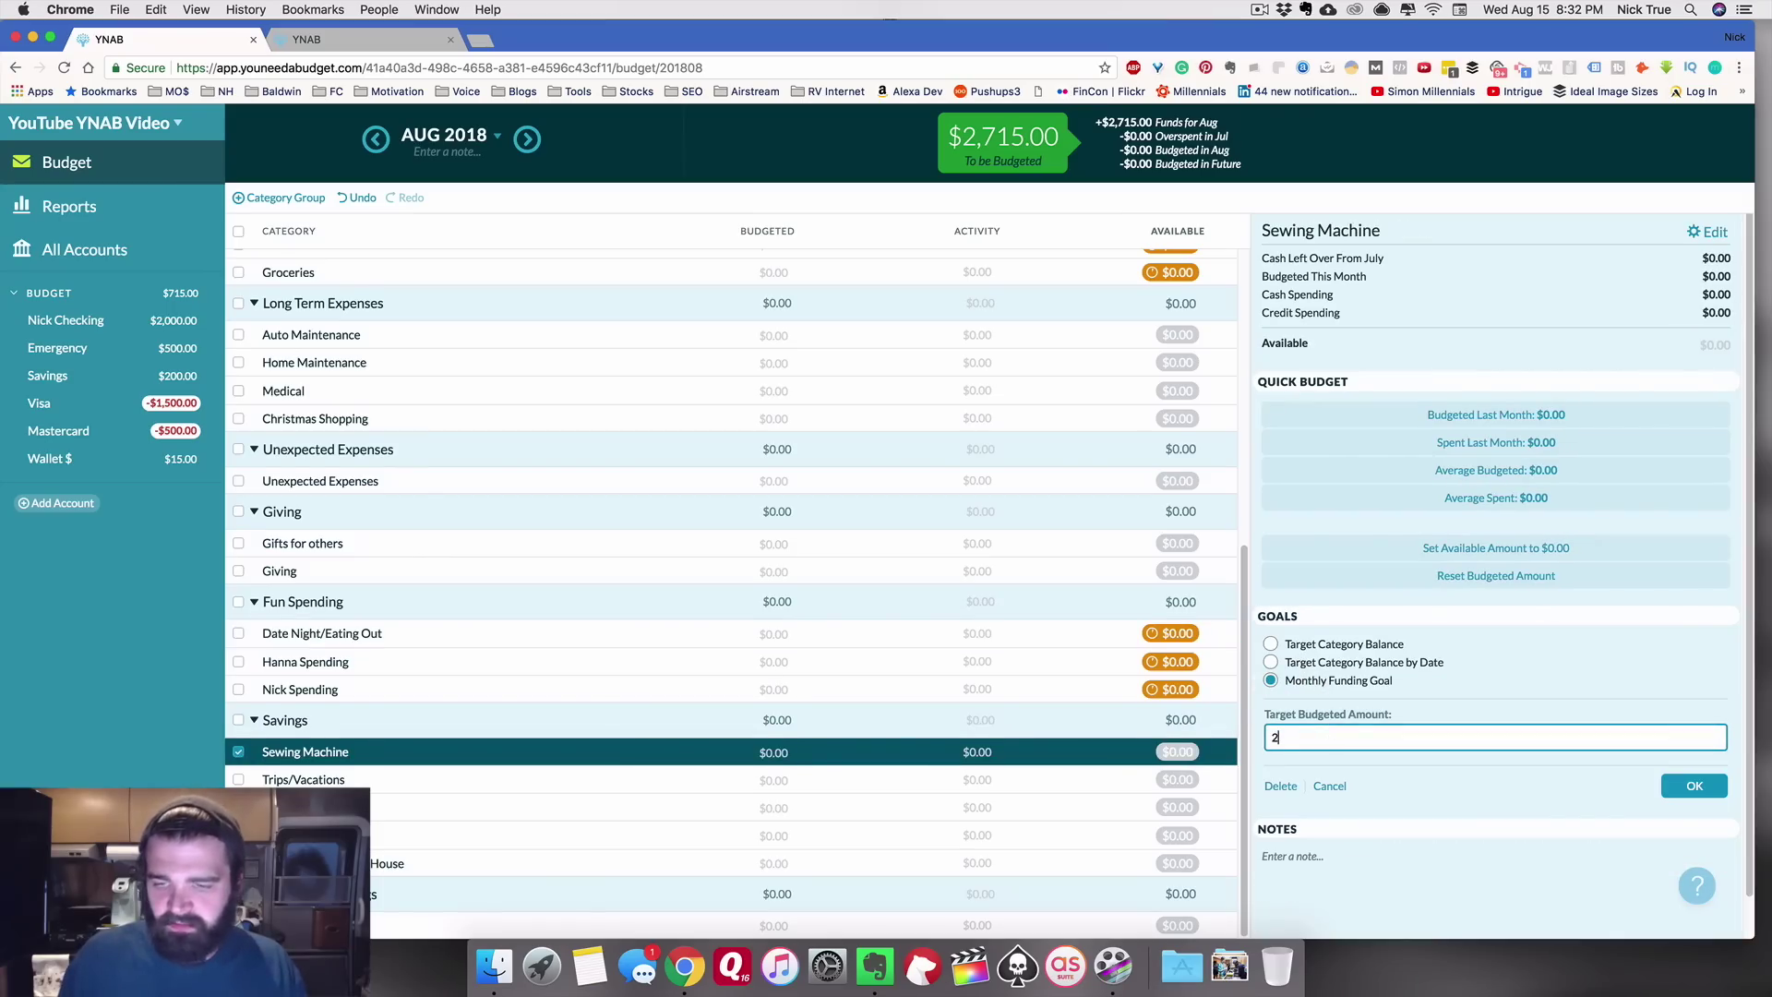
type("20")
left_click(1694, 785)
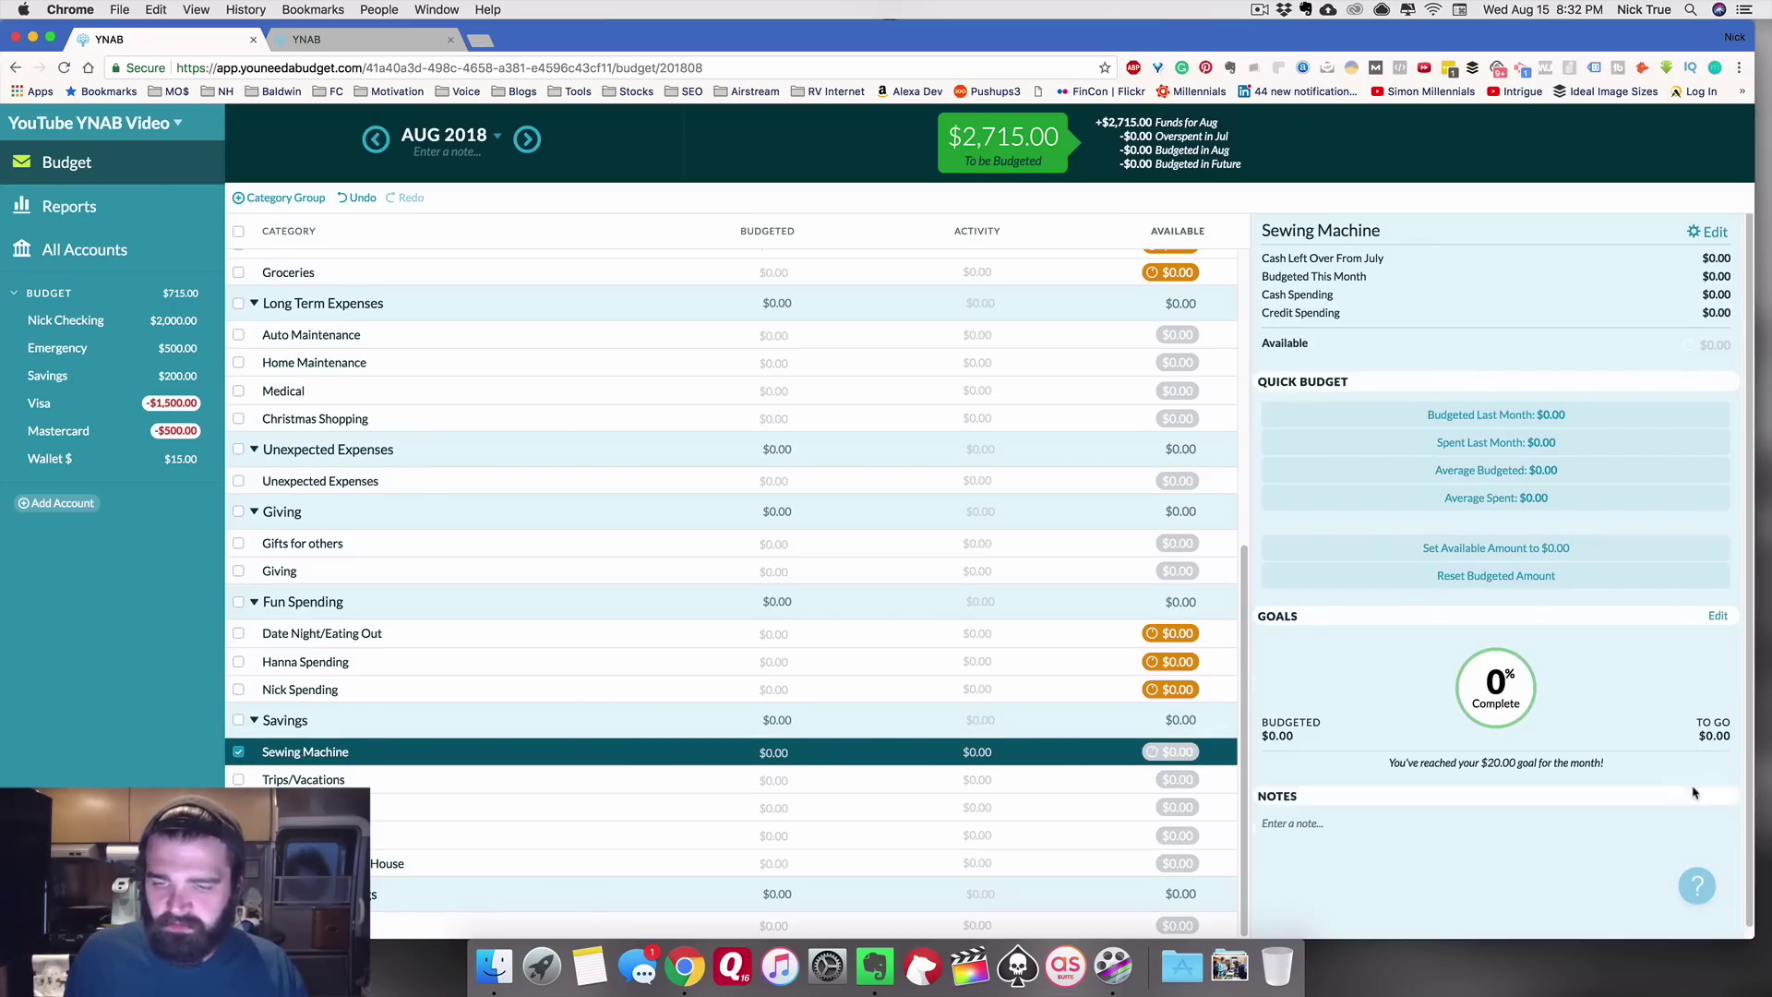
Step: Create a $100 monthly funding goal for the Kyaks category in Savings
left_click(1006, 834)
left_click(1320, 649)
left_click(1311, 683)
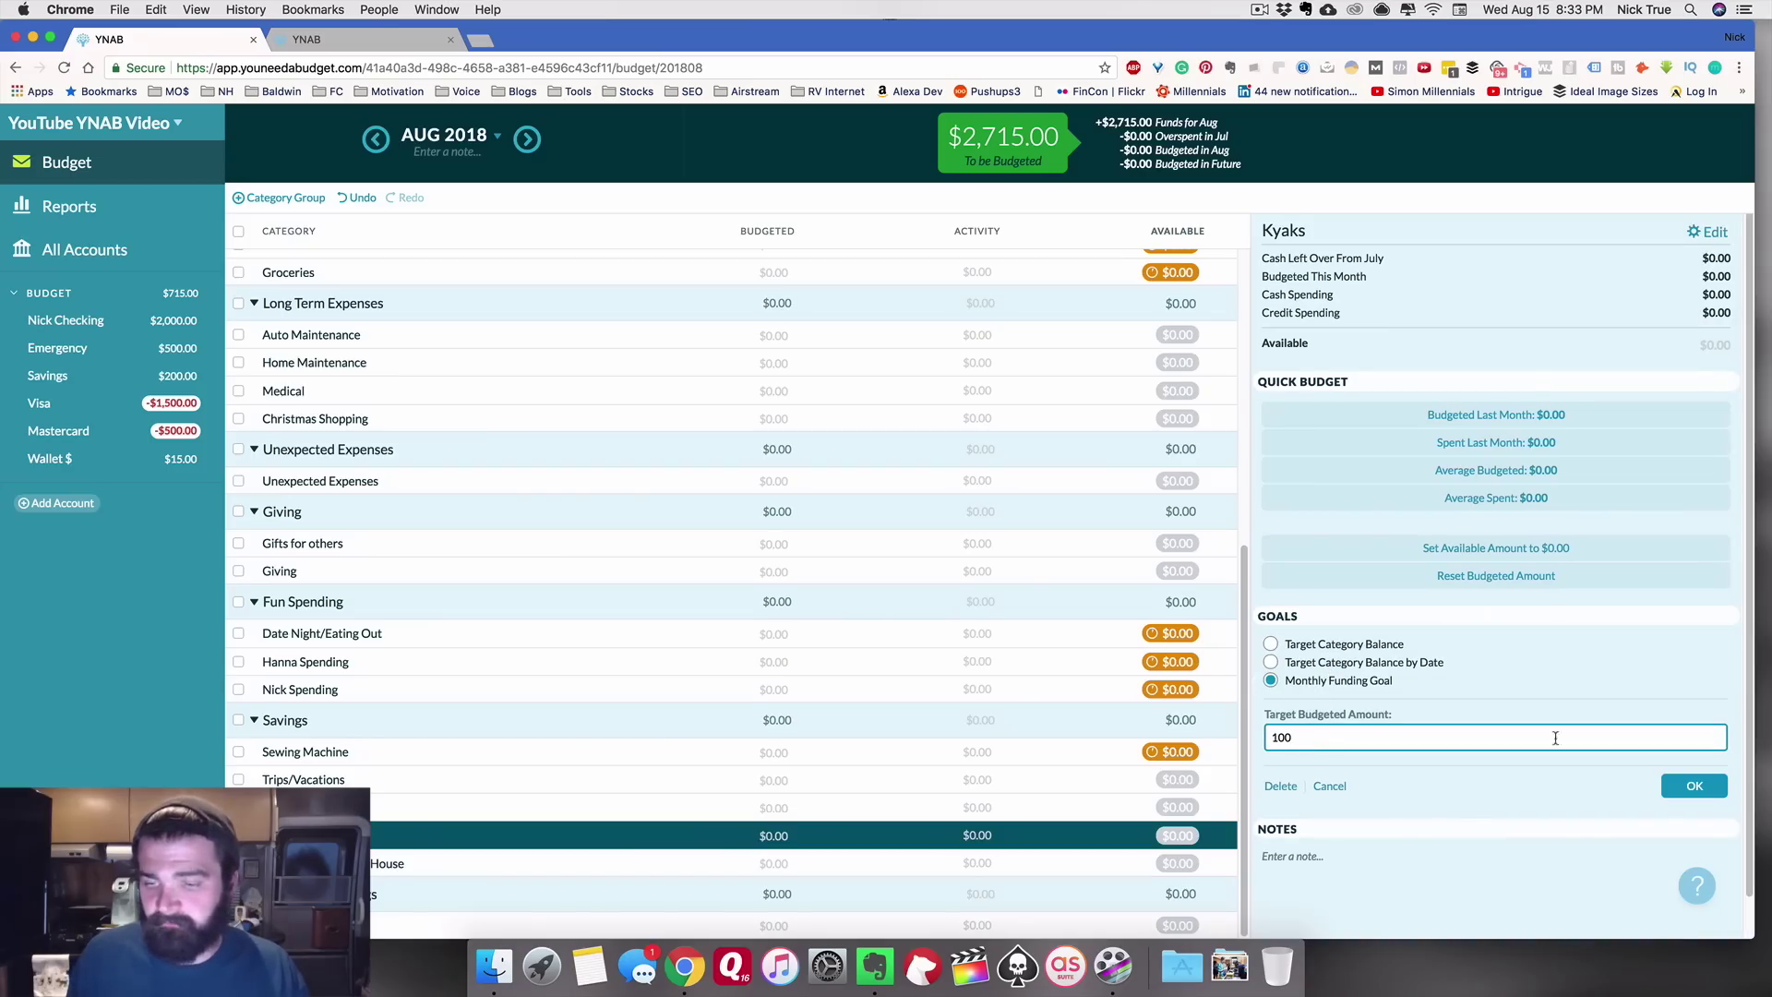
left_click(1694, 785)
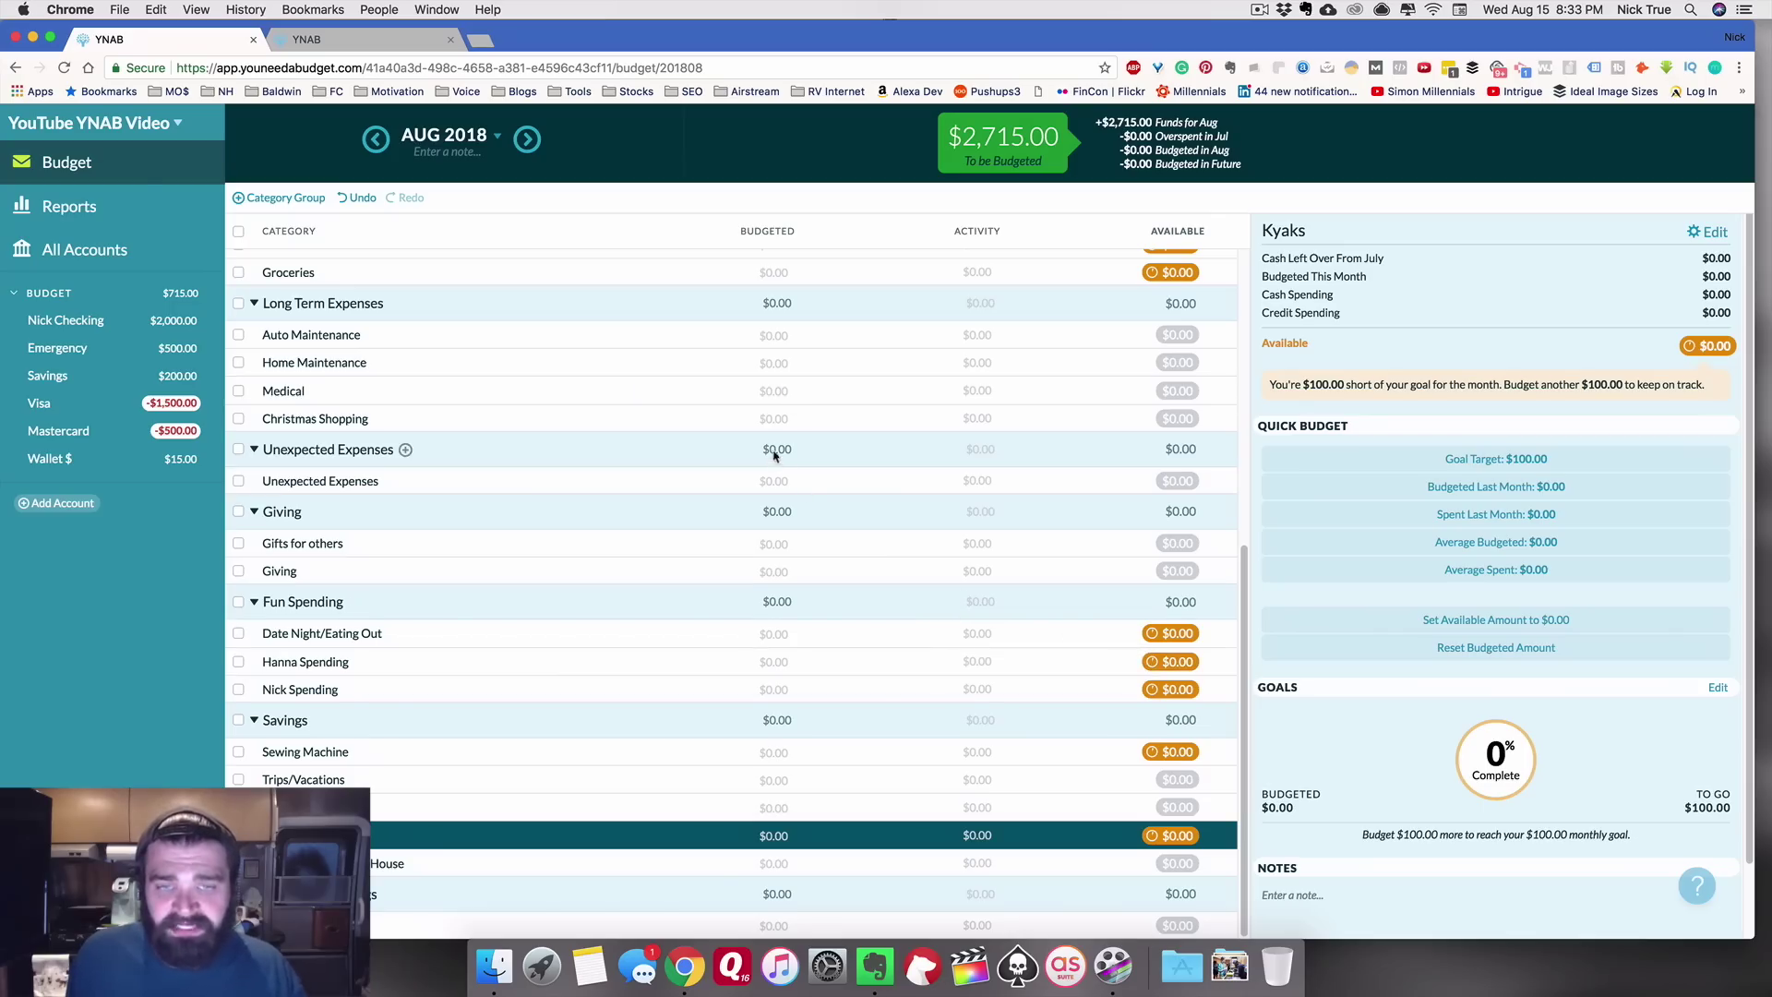
Step: Start a Target Category Balance by Date goal of $500 for Christmas Shopping in Long Term Expenses
left_click(773, 335)
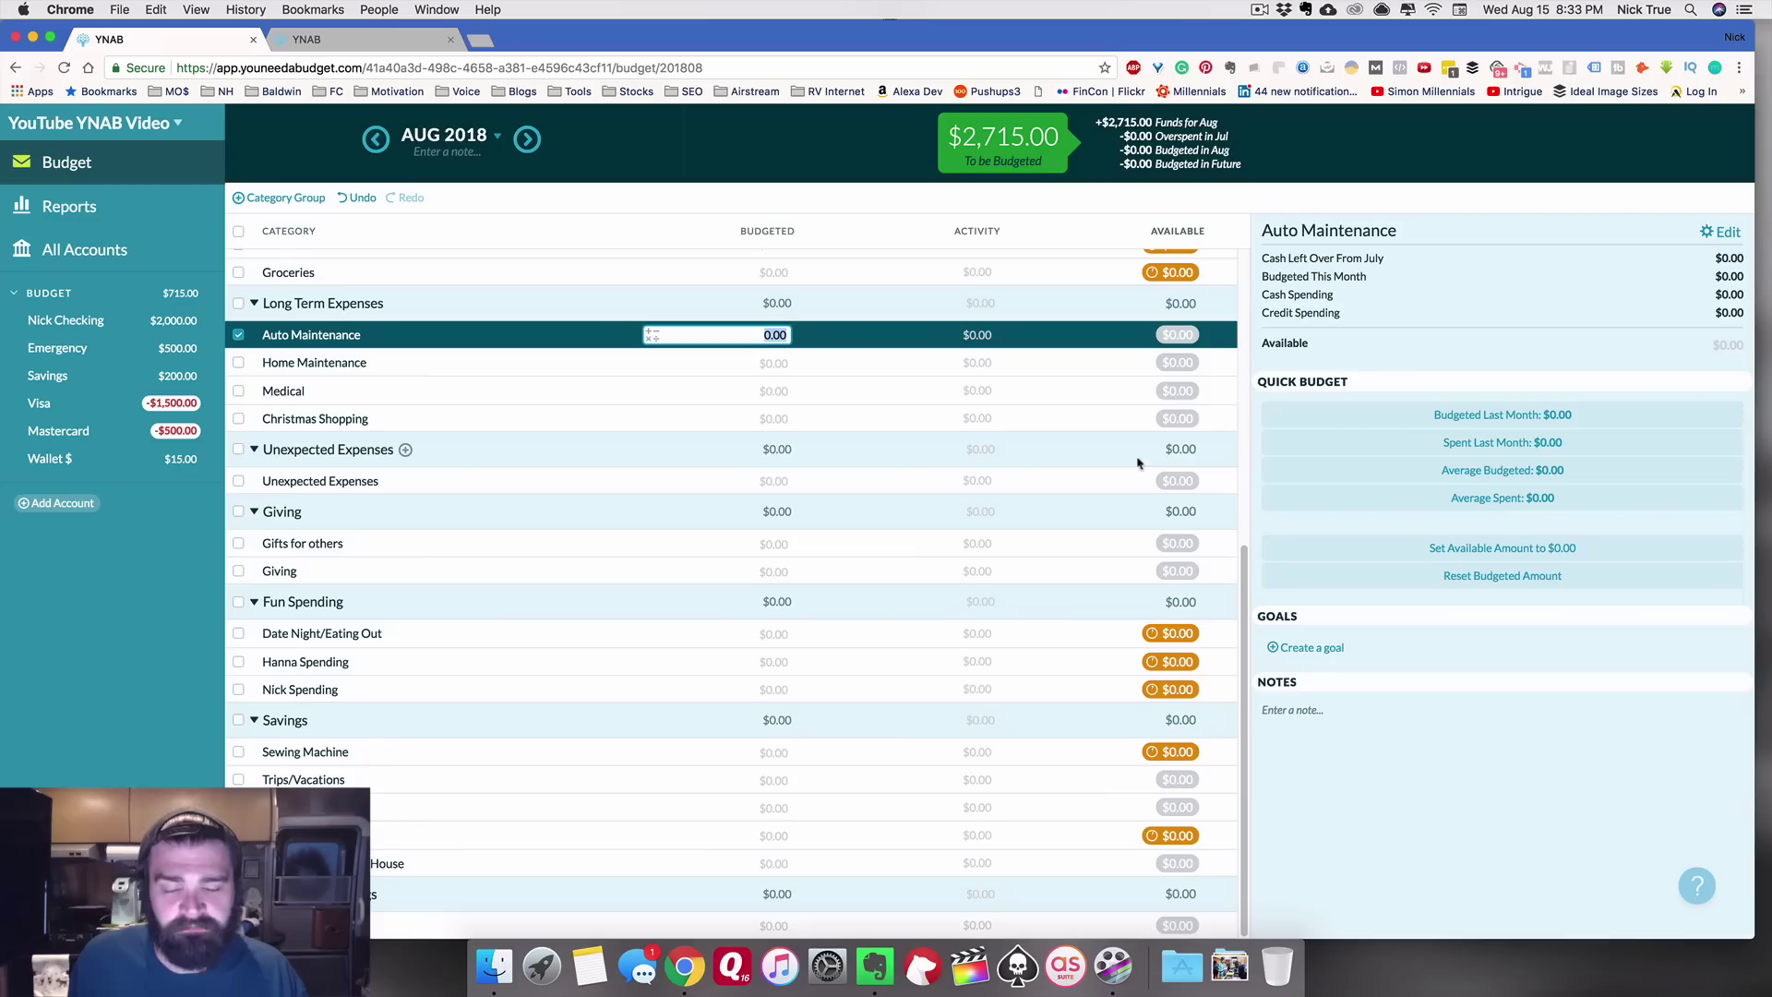
left_click(781, 381)
left_click(850, 425)
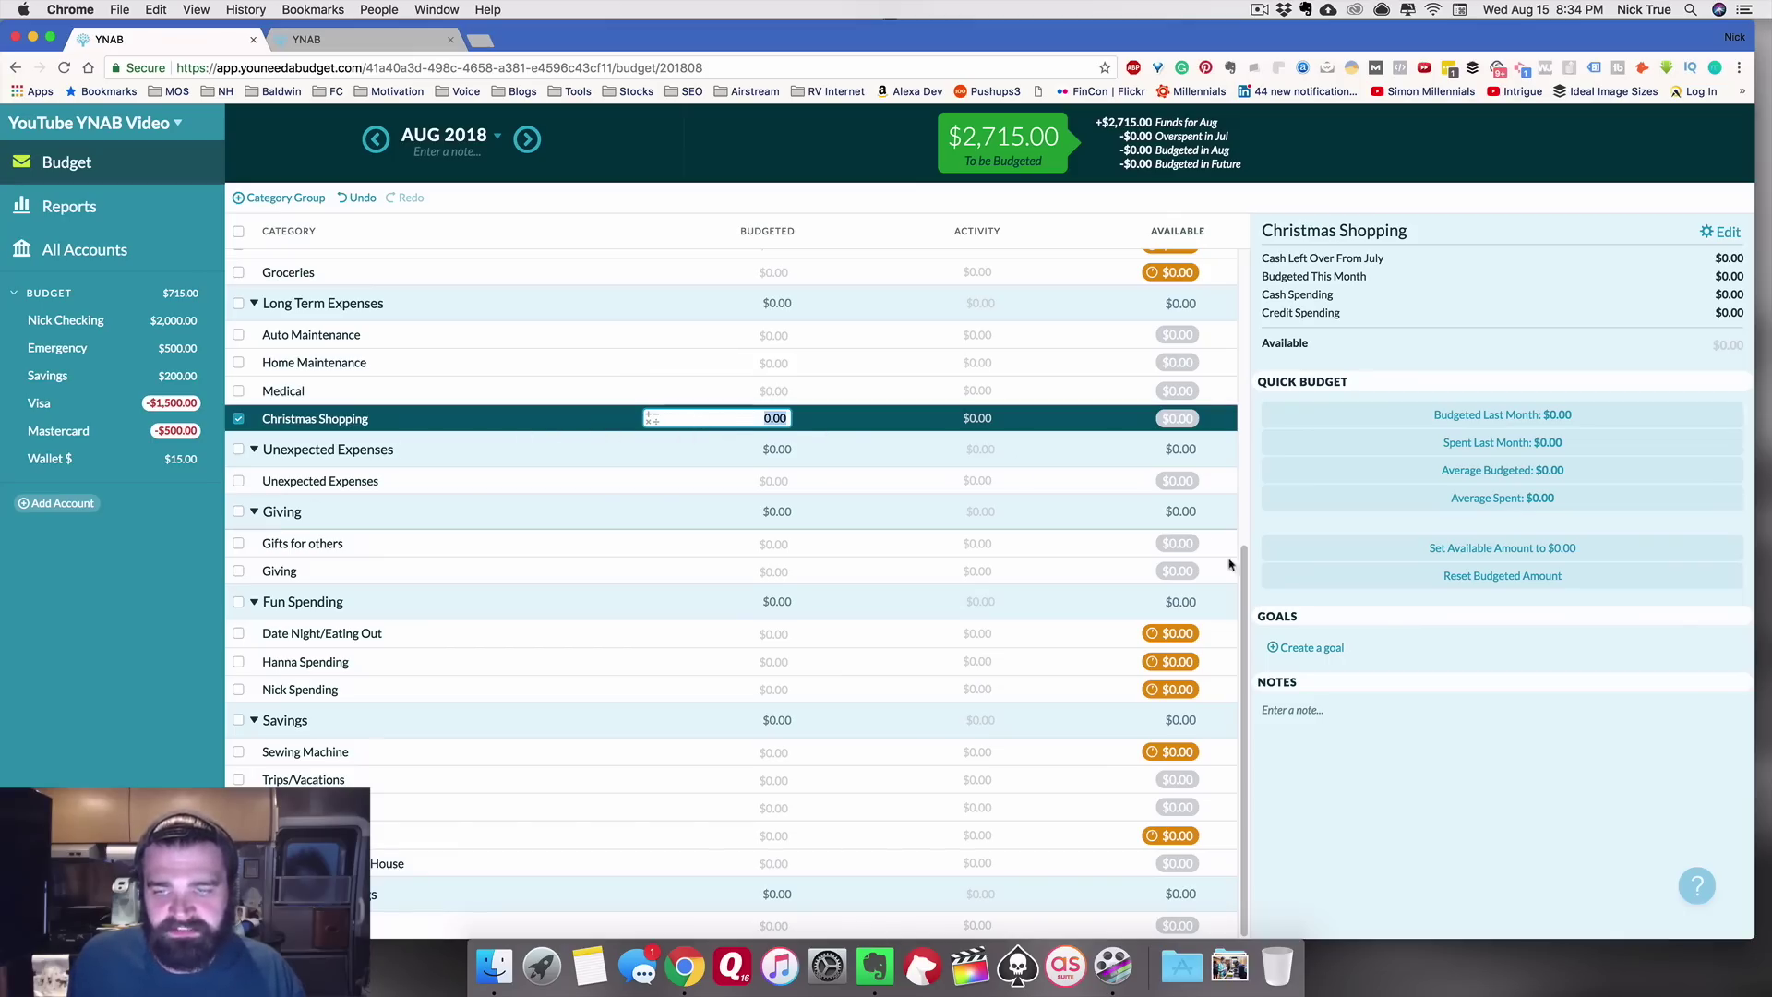
left_click(1309, 648)
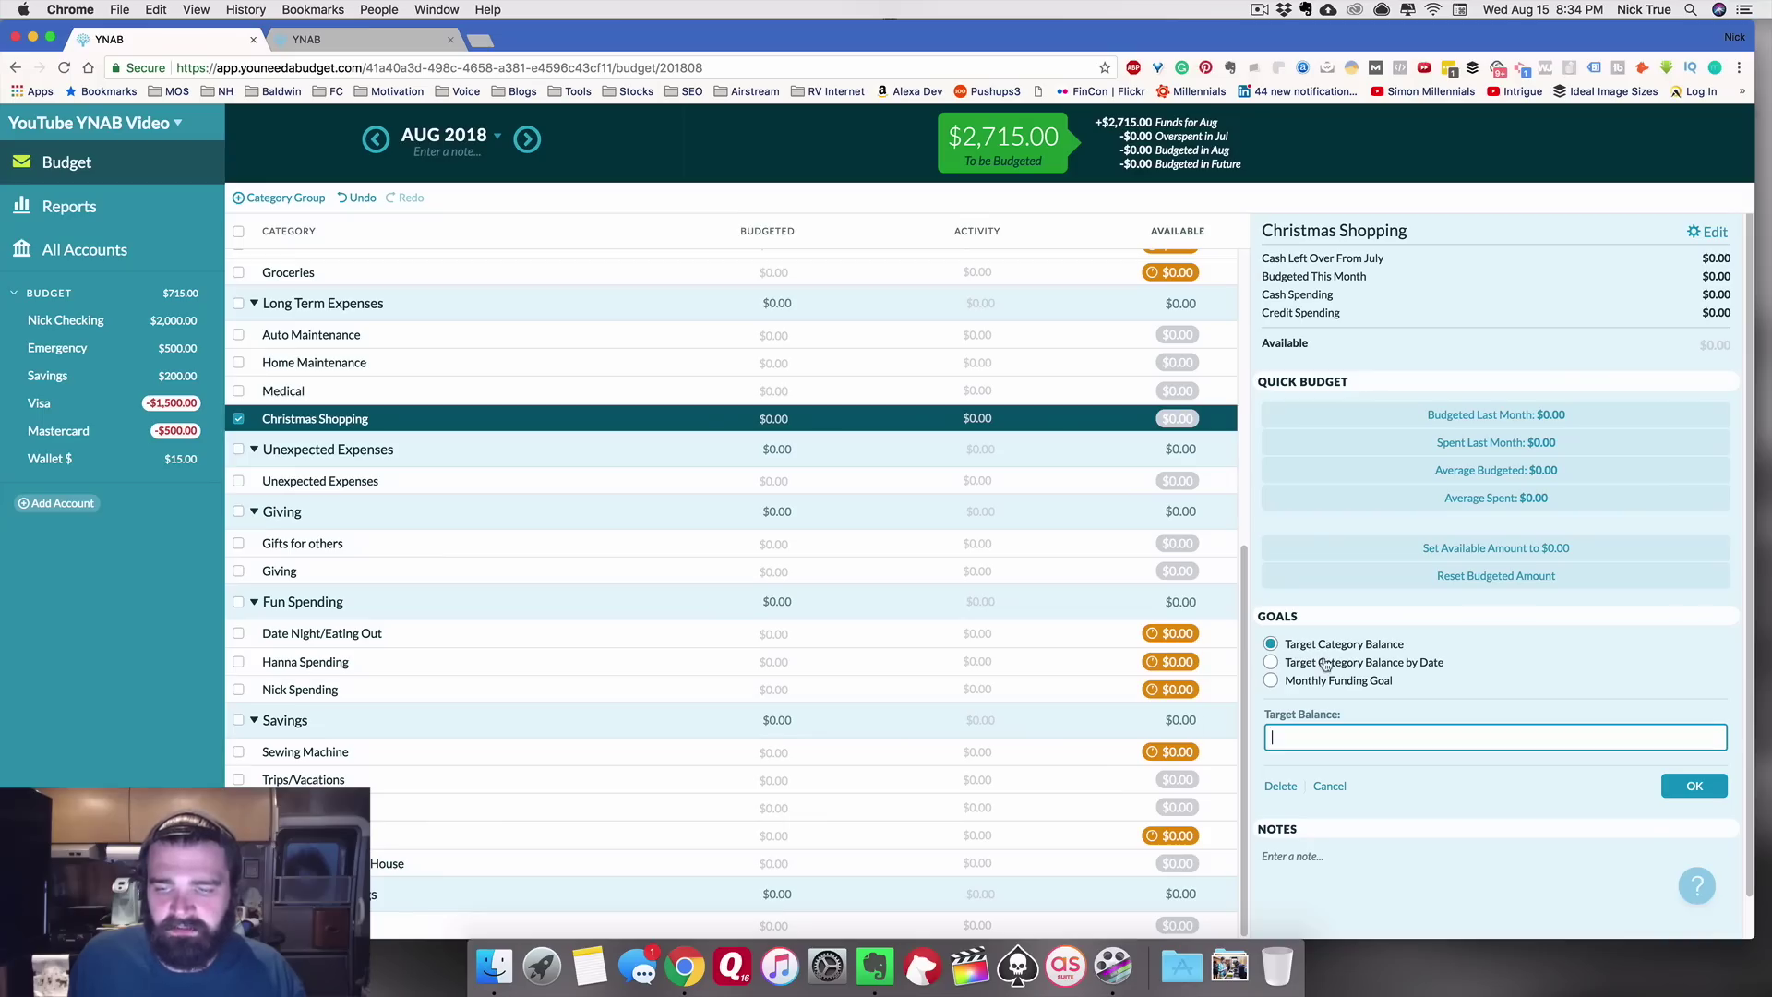
left_click(1319, 663)
type("500")
Step: Set the Christmas Shopping goal's target month to December 2018 and save the goal
left_click(1355, 798)
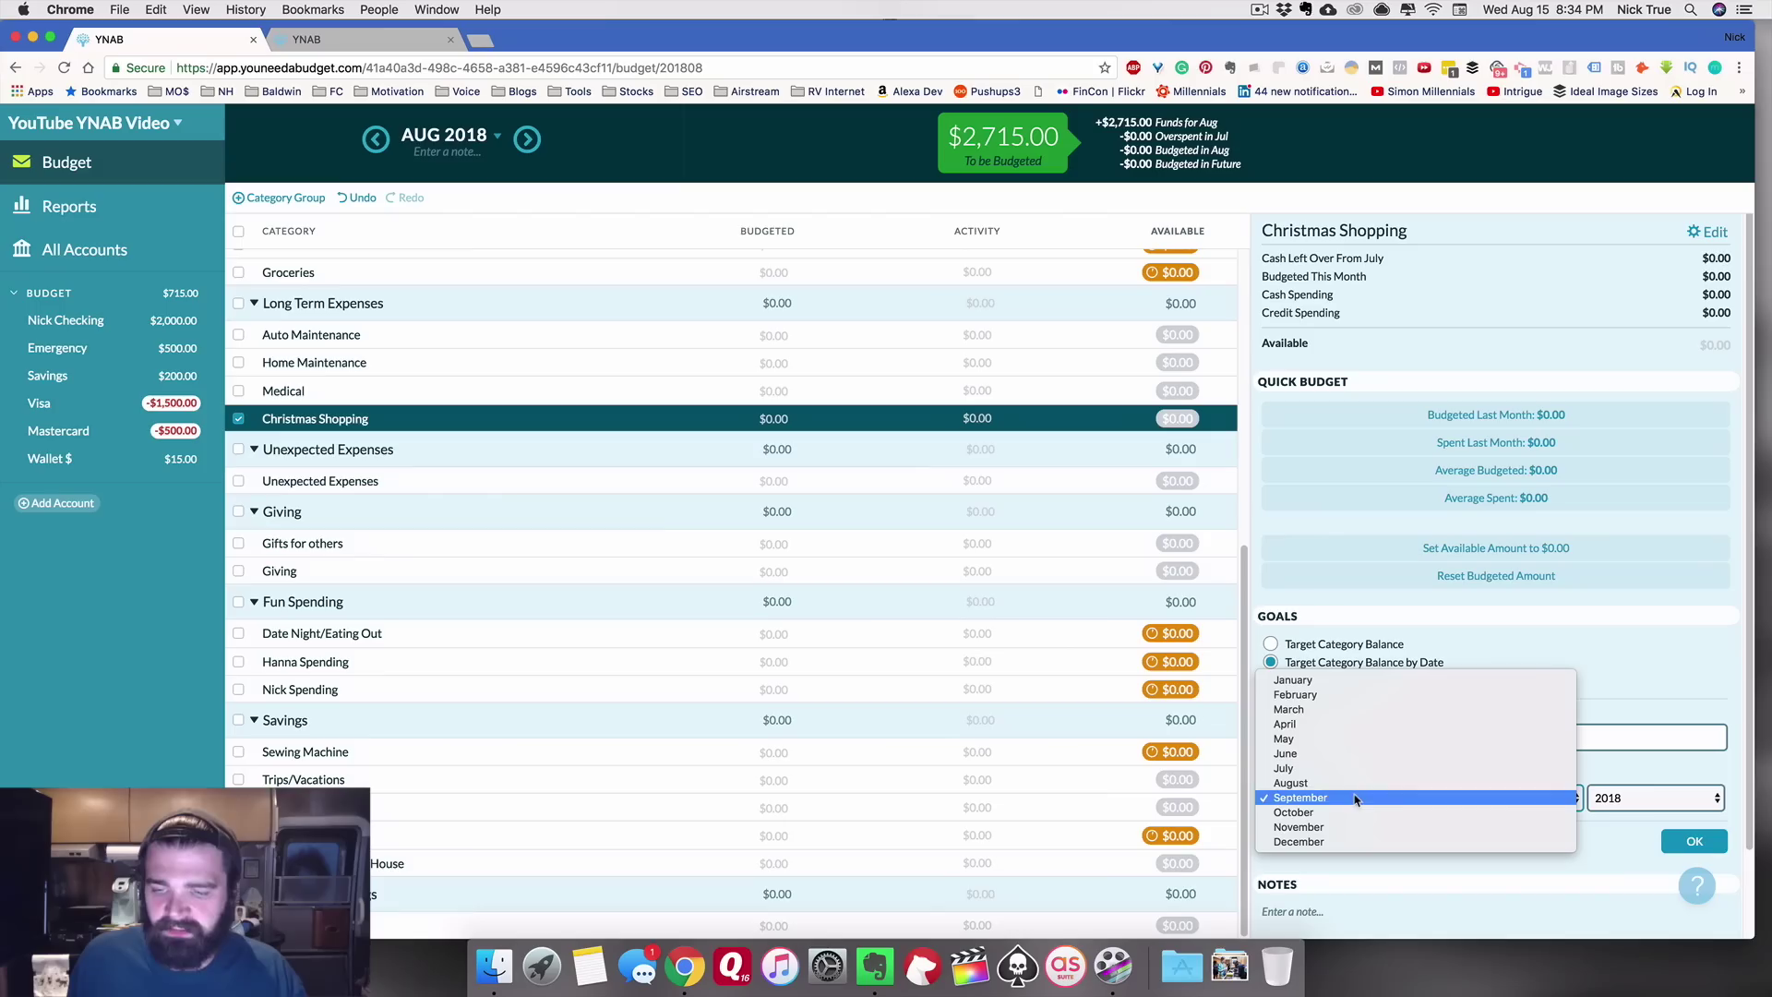
left_click(1317, 830)
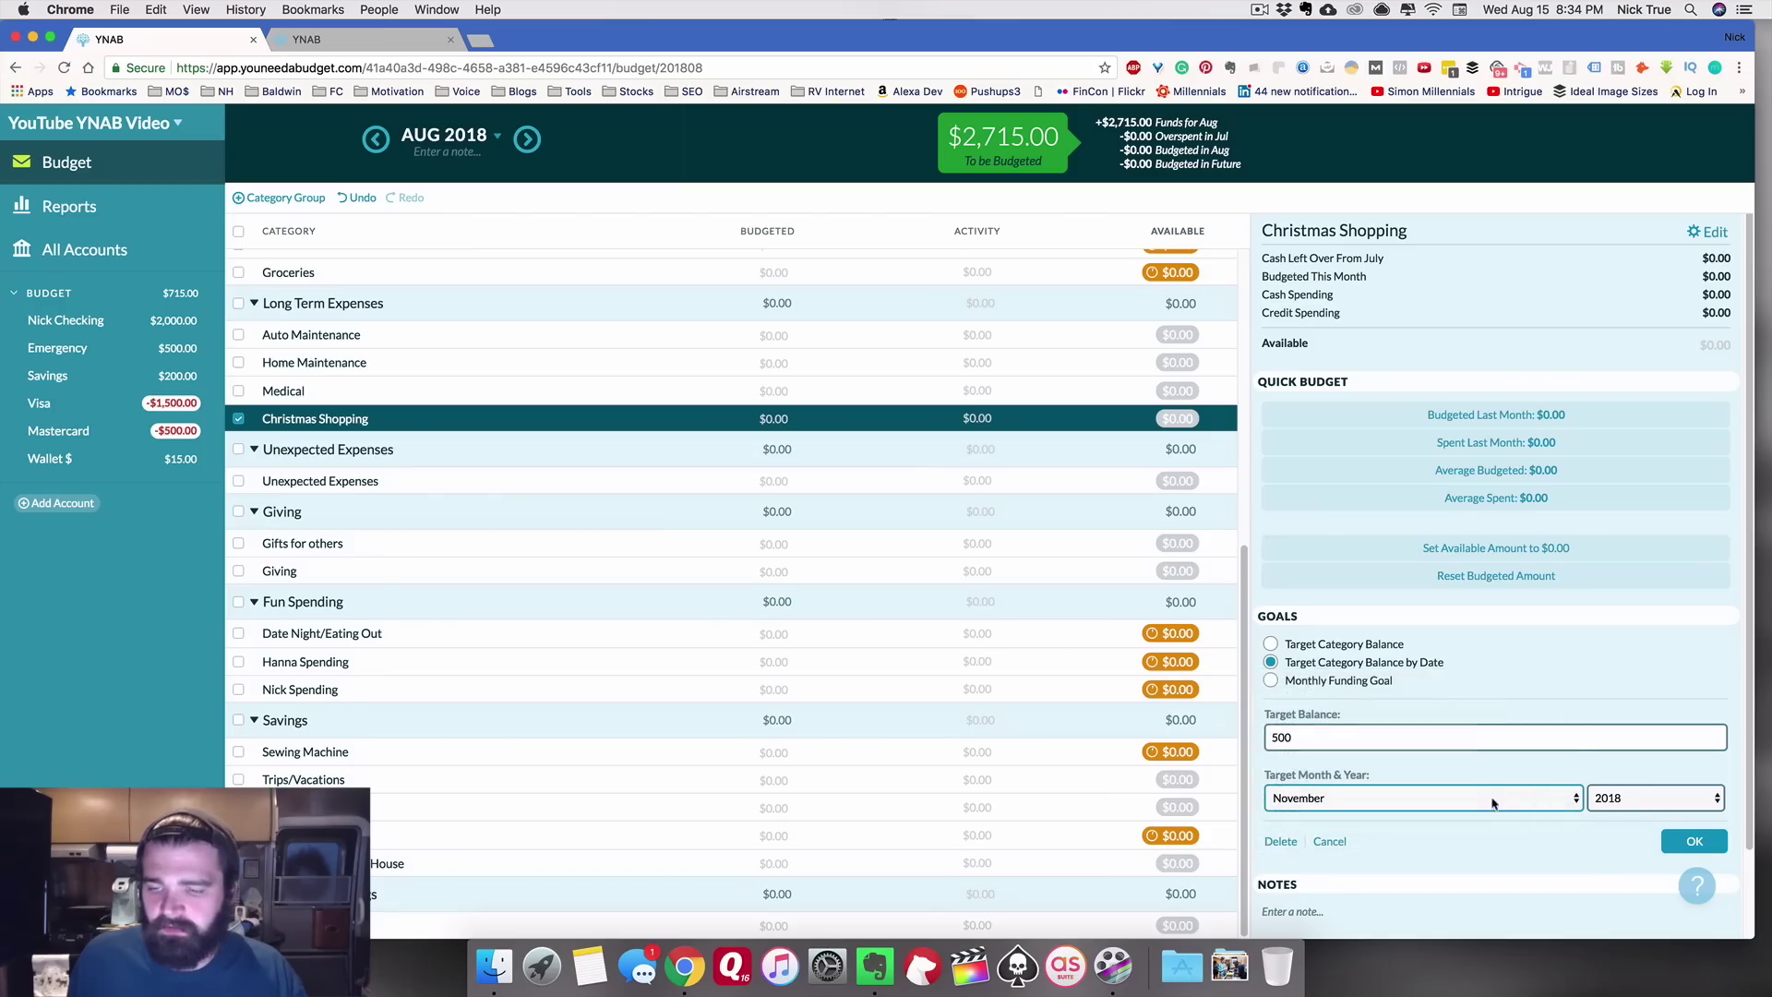
left_click(1384, 799)
left_click(1398, 814)
left_click(1400, 807)
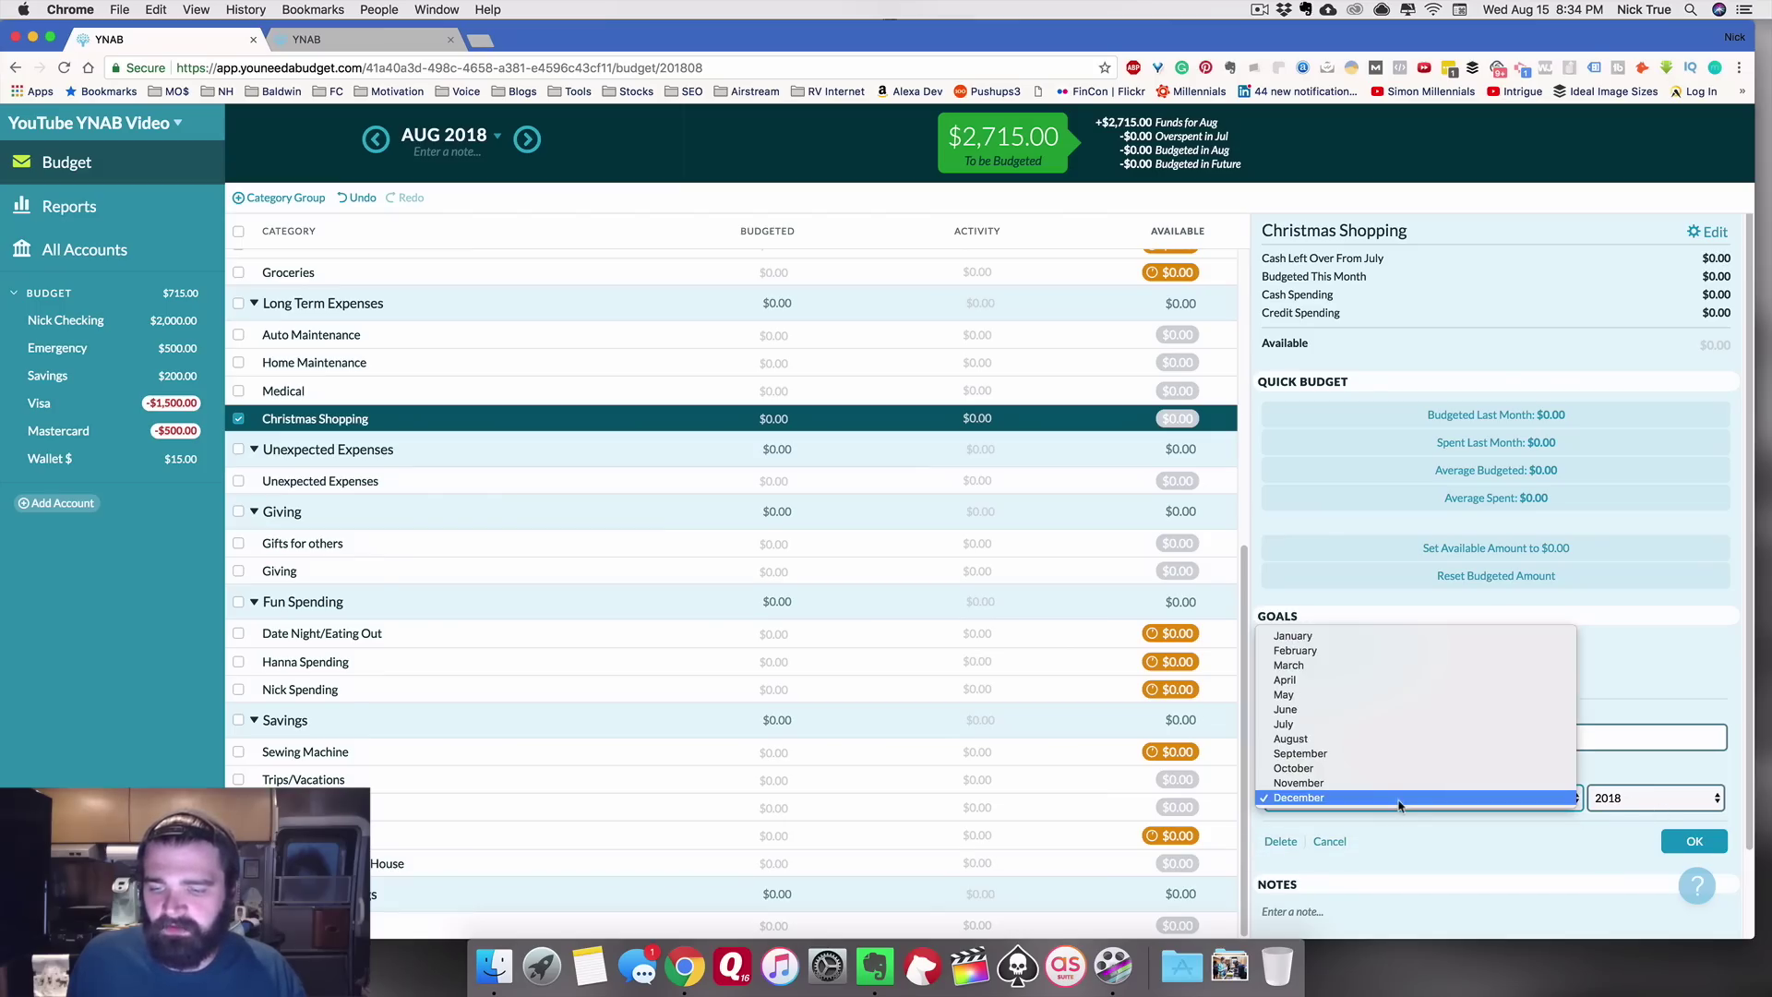
left_click(1513, 815)
left_click(1695, 840)
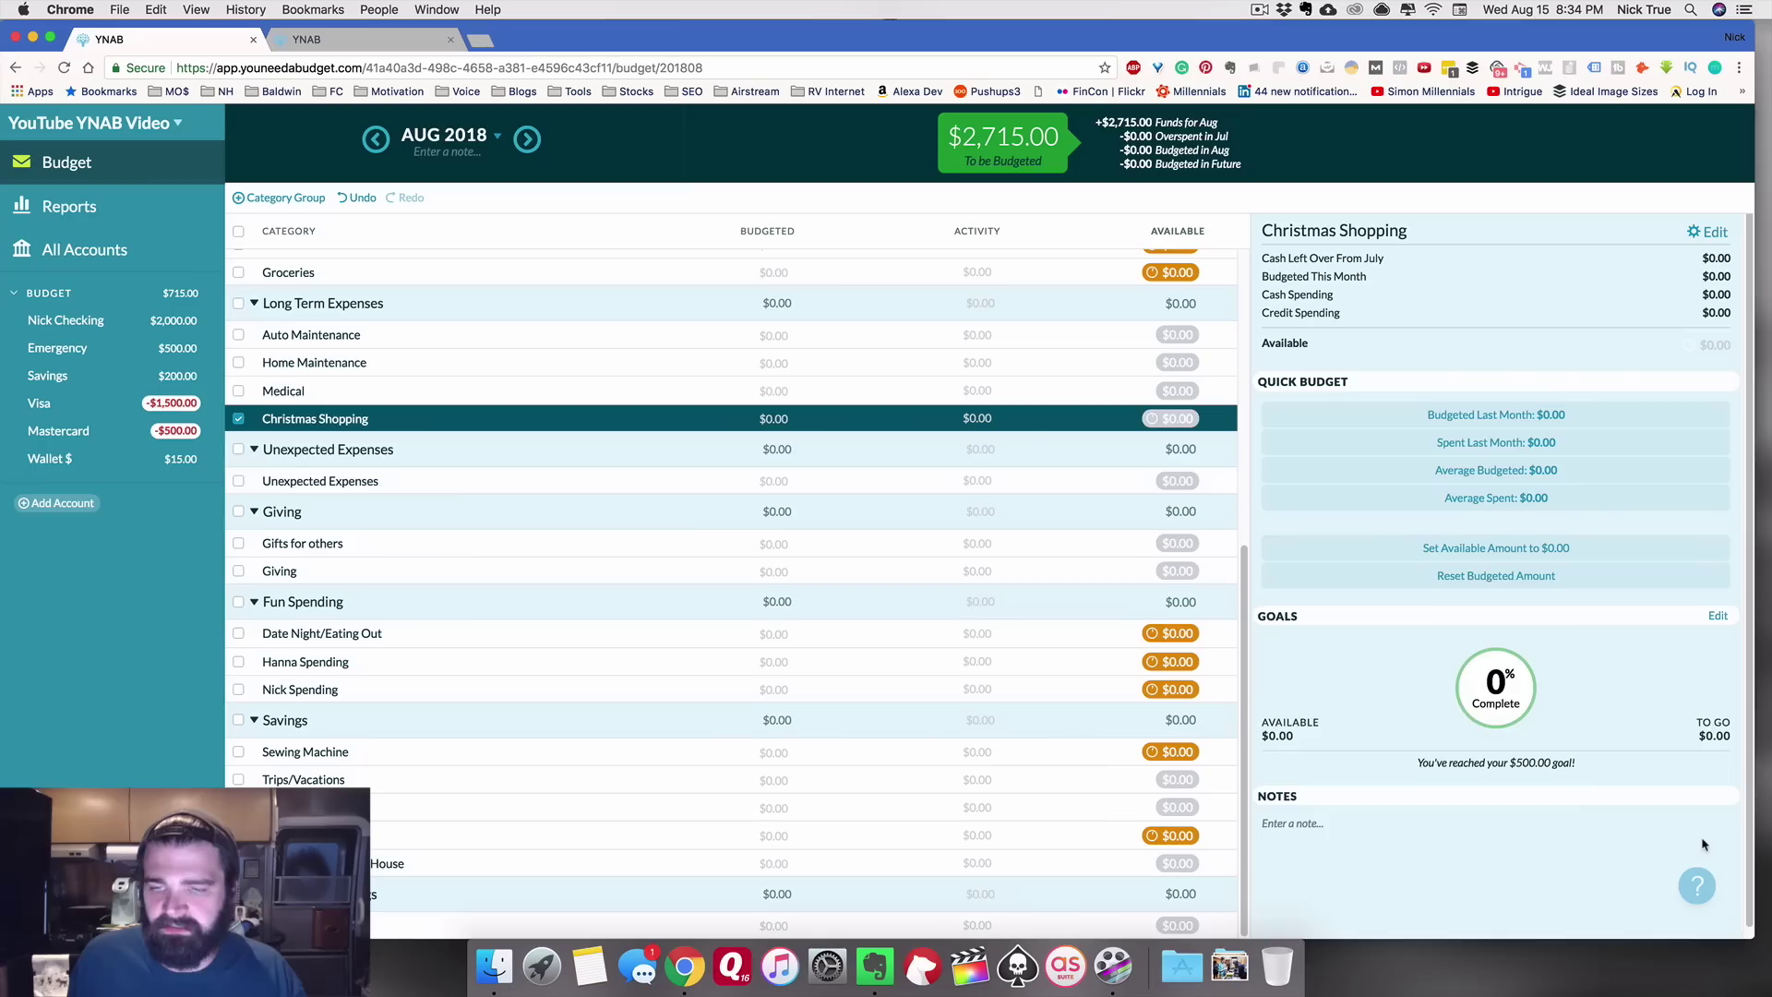
scroll(1429, 690, "down", 2)
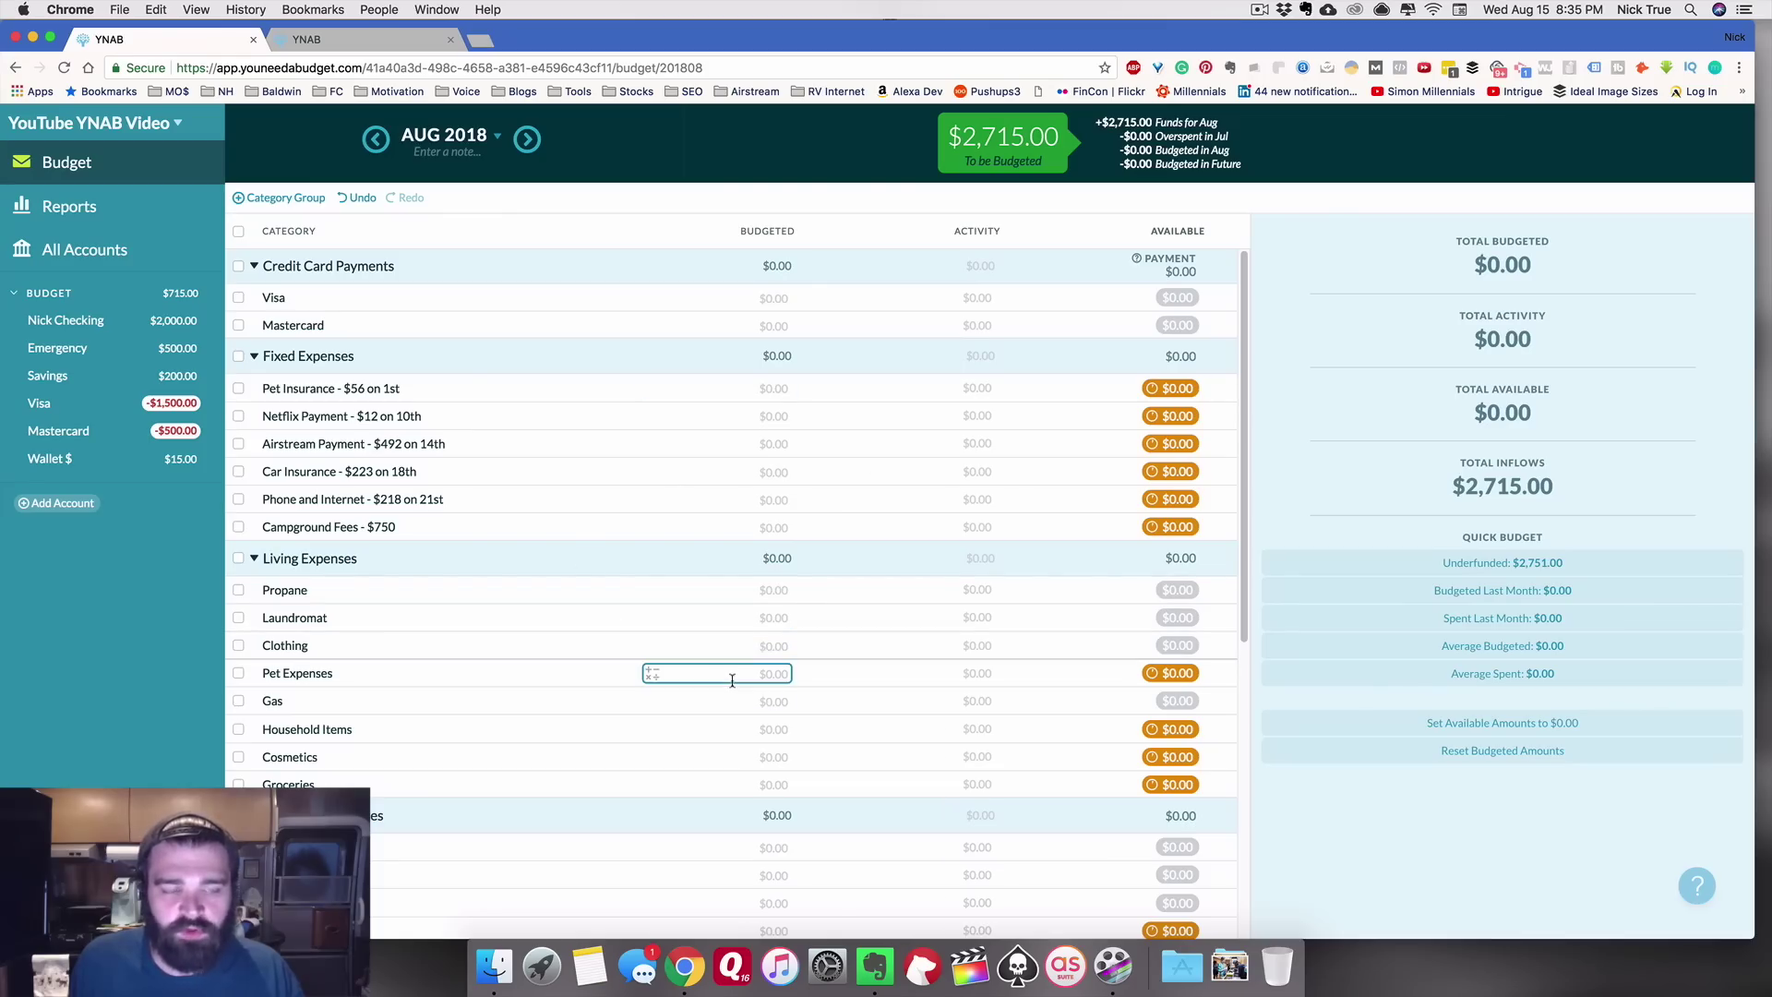
left_click(760, 589)
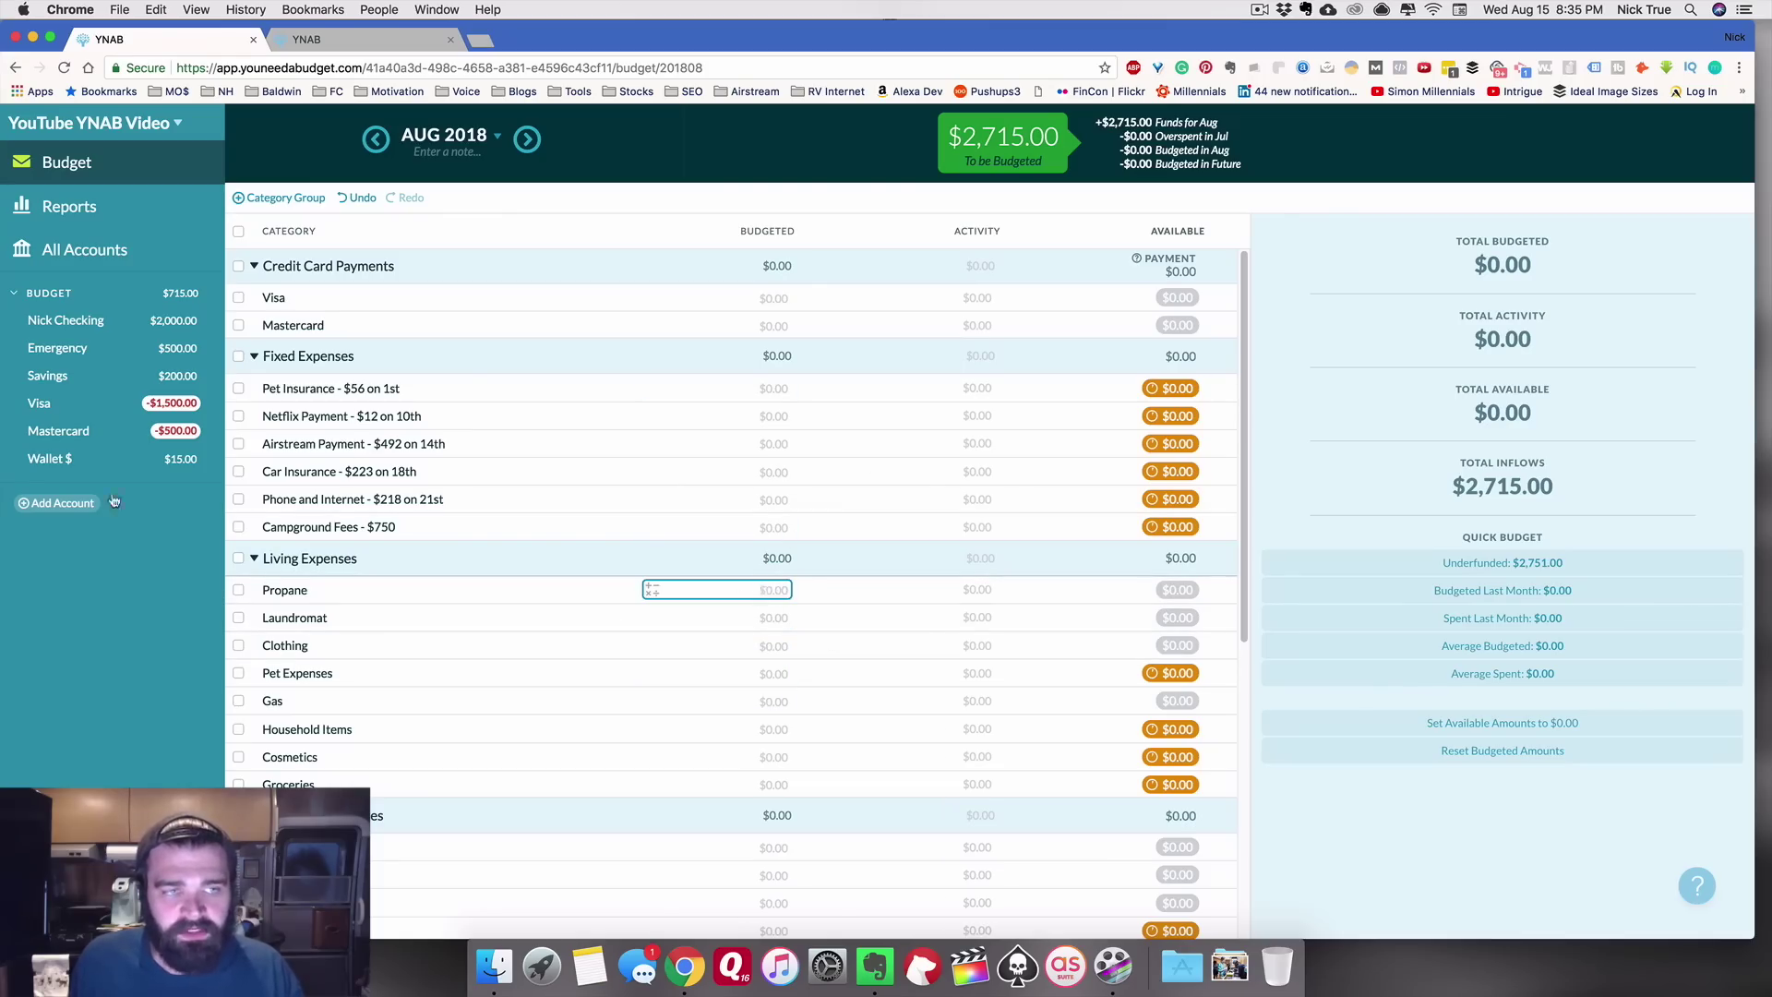
left_click(729, 753)
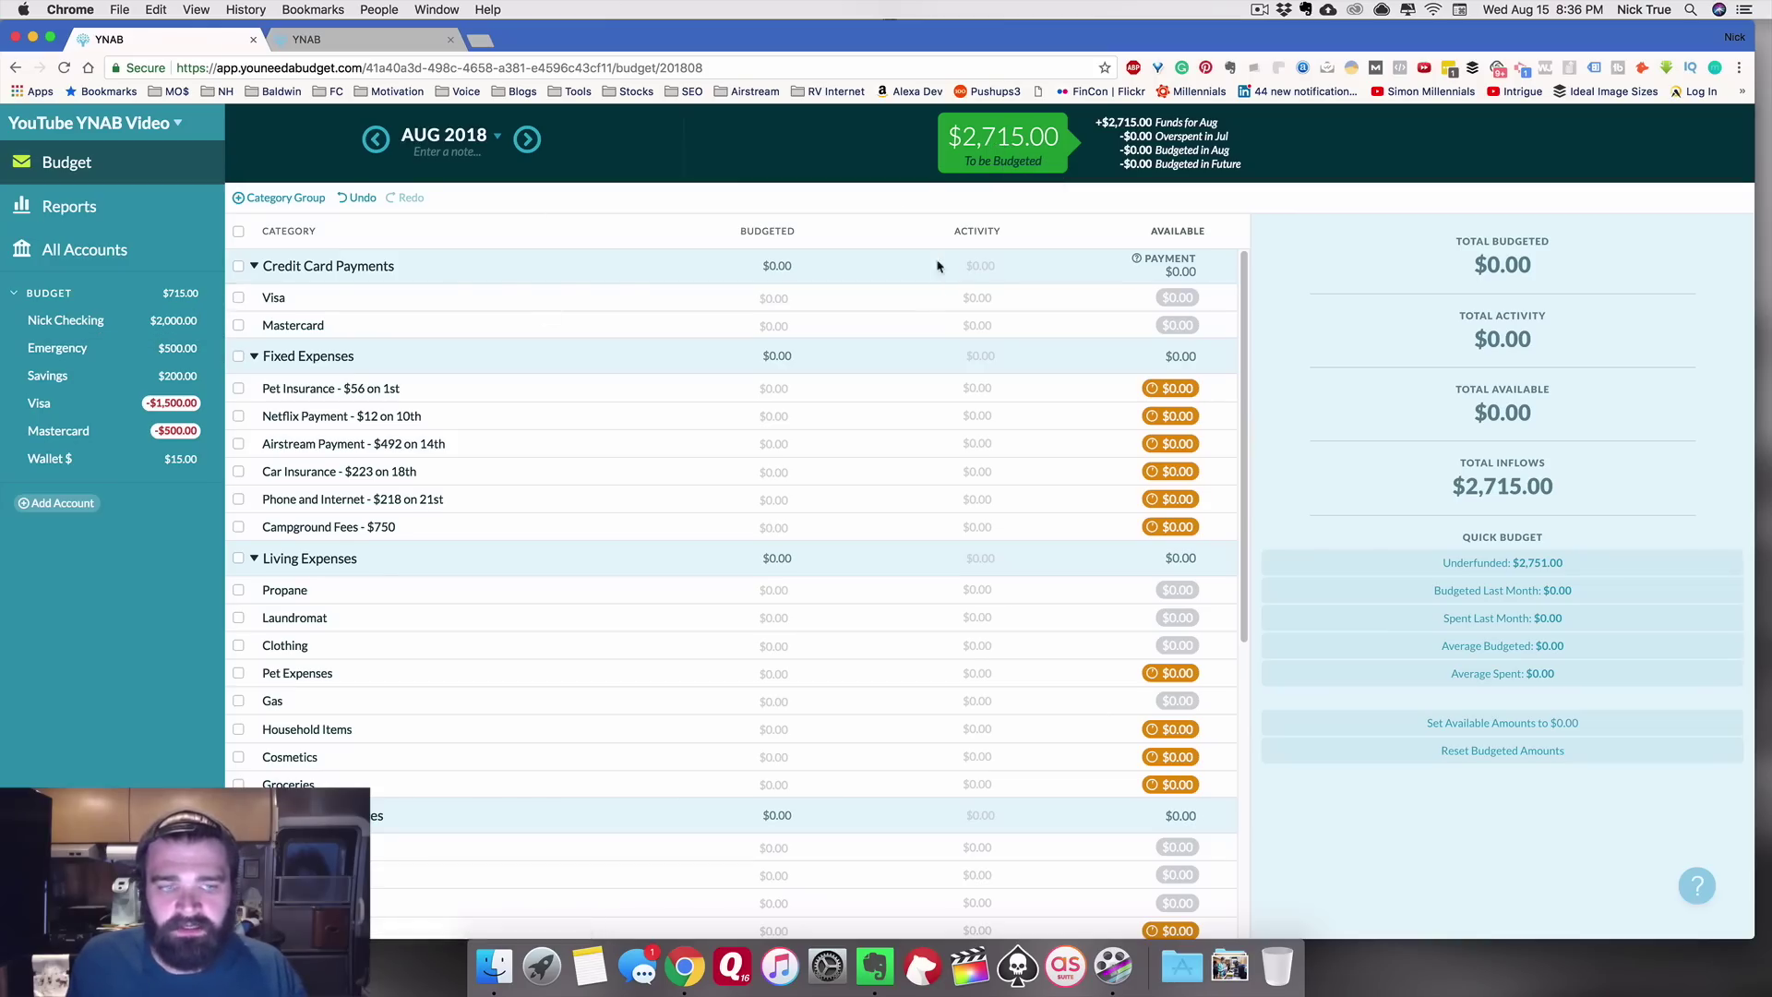
Step: Move $500 from the To be Budgeted funds to the Emergency Savings category
left_click(1009, 146)
type("500")
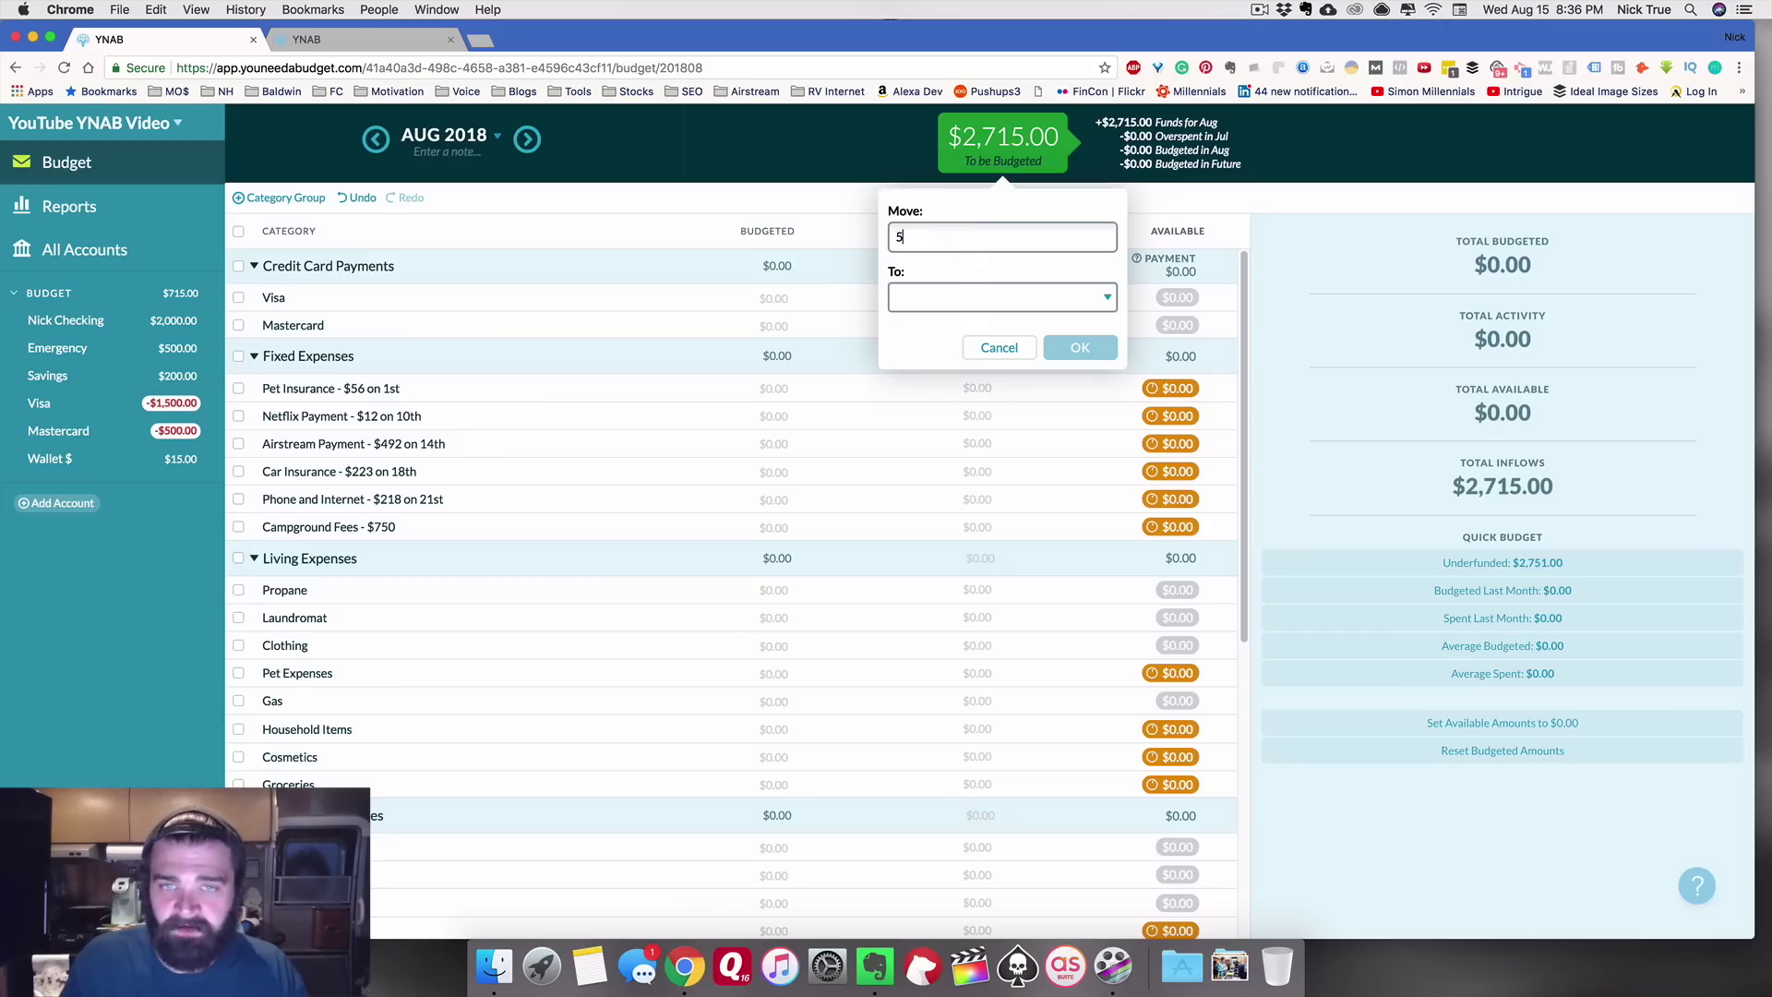
left_click(961, 299)
type("emerg")
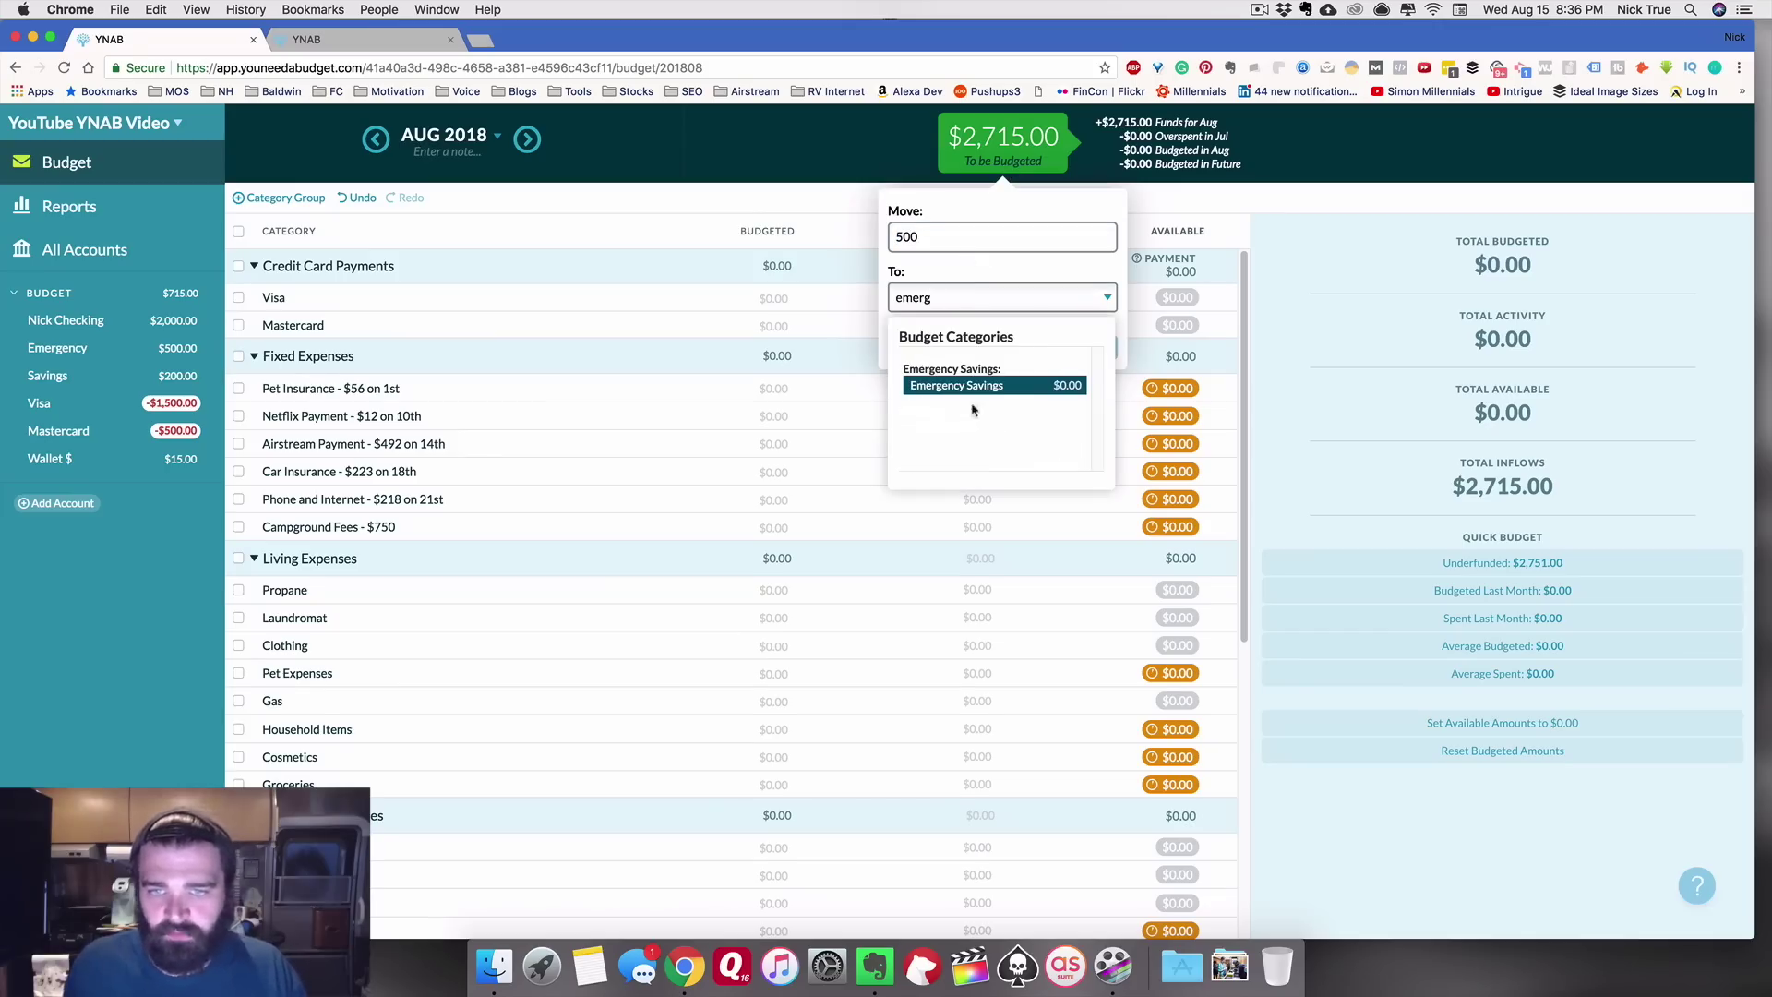
scroll(1064, 340, "down", 6)
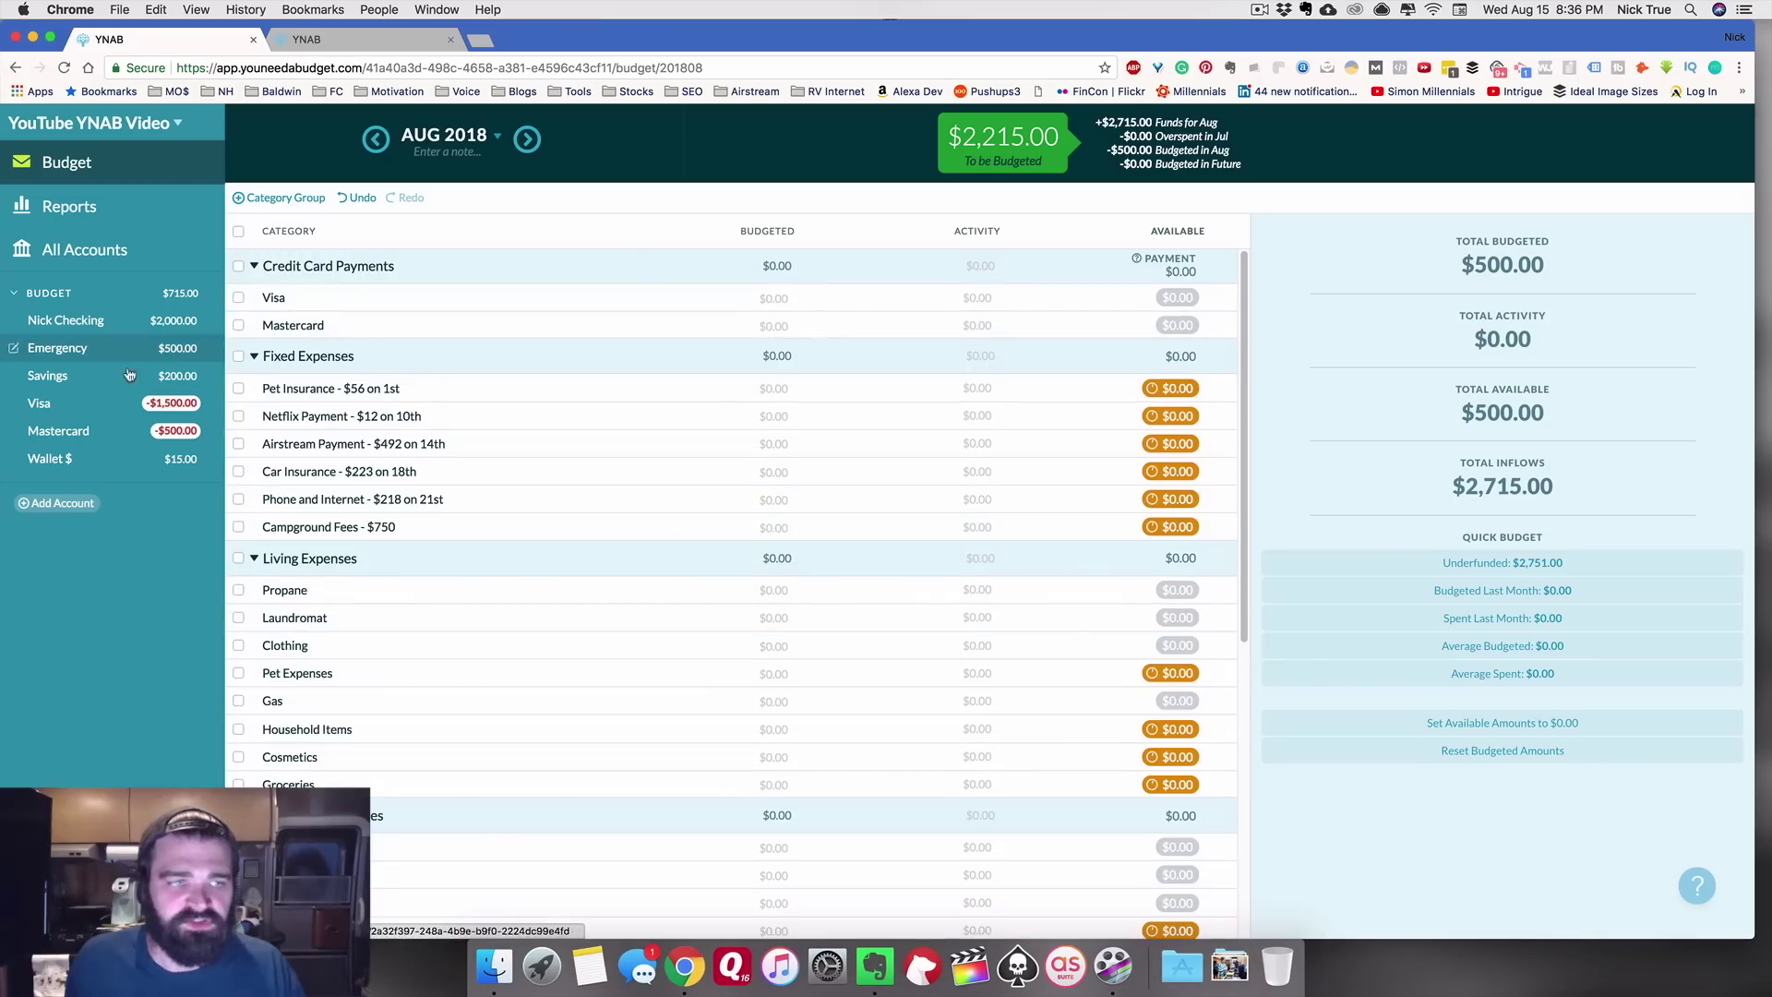
Step: Move $100 from the To be Budgeted funds to the Kyaks category in Savings
scroll(729, 504, "down", 5)
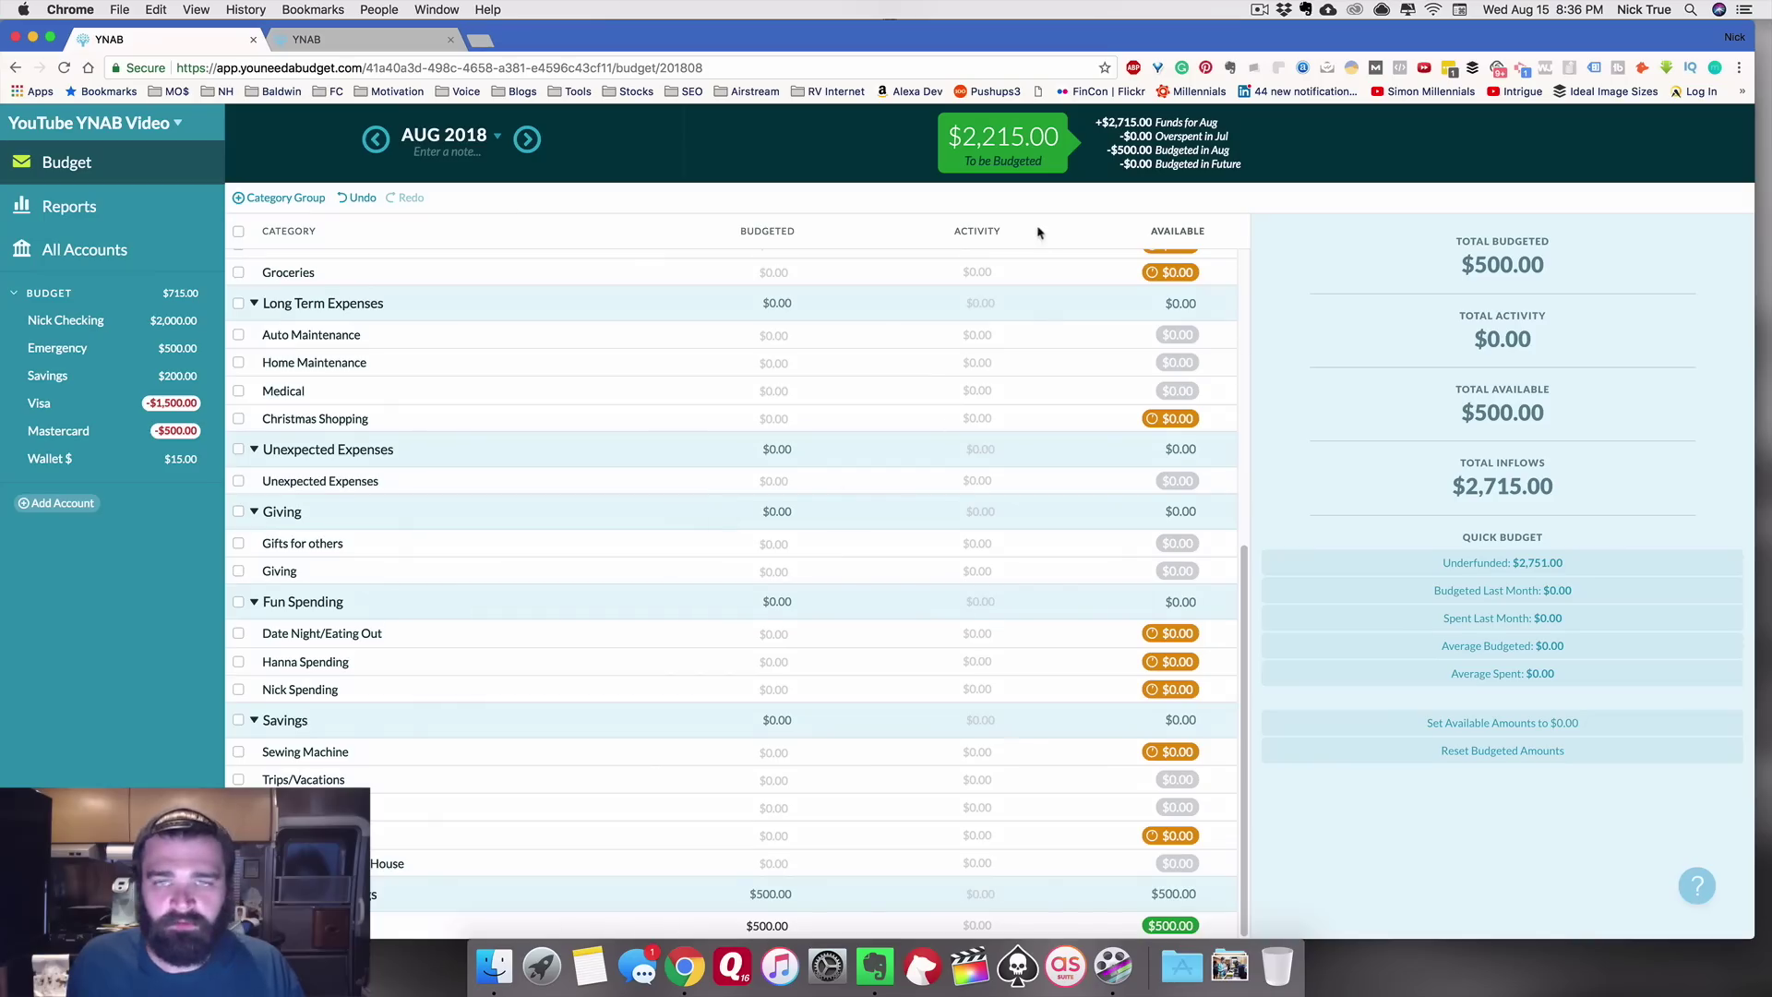
left_click(1007, 140)
left_click(925, 298)
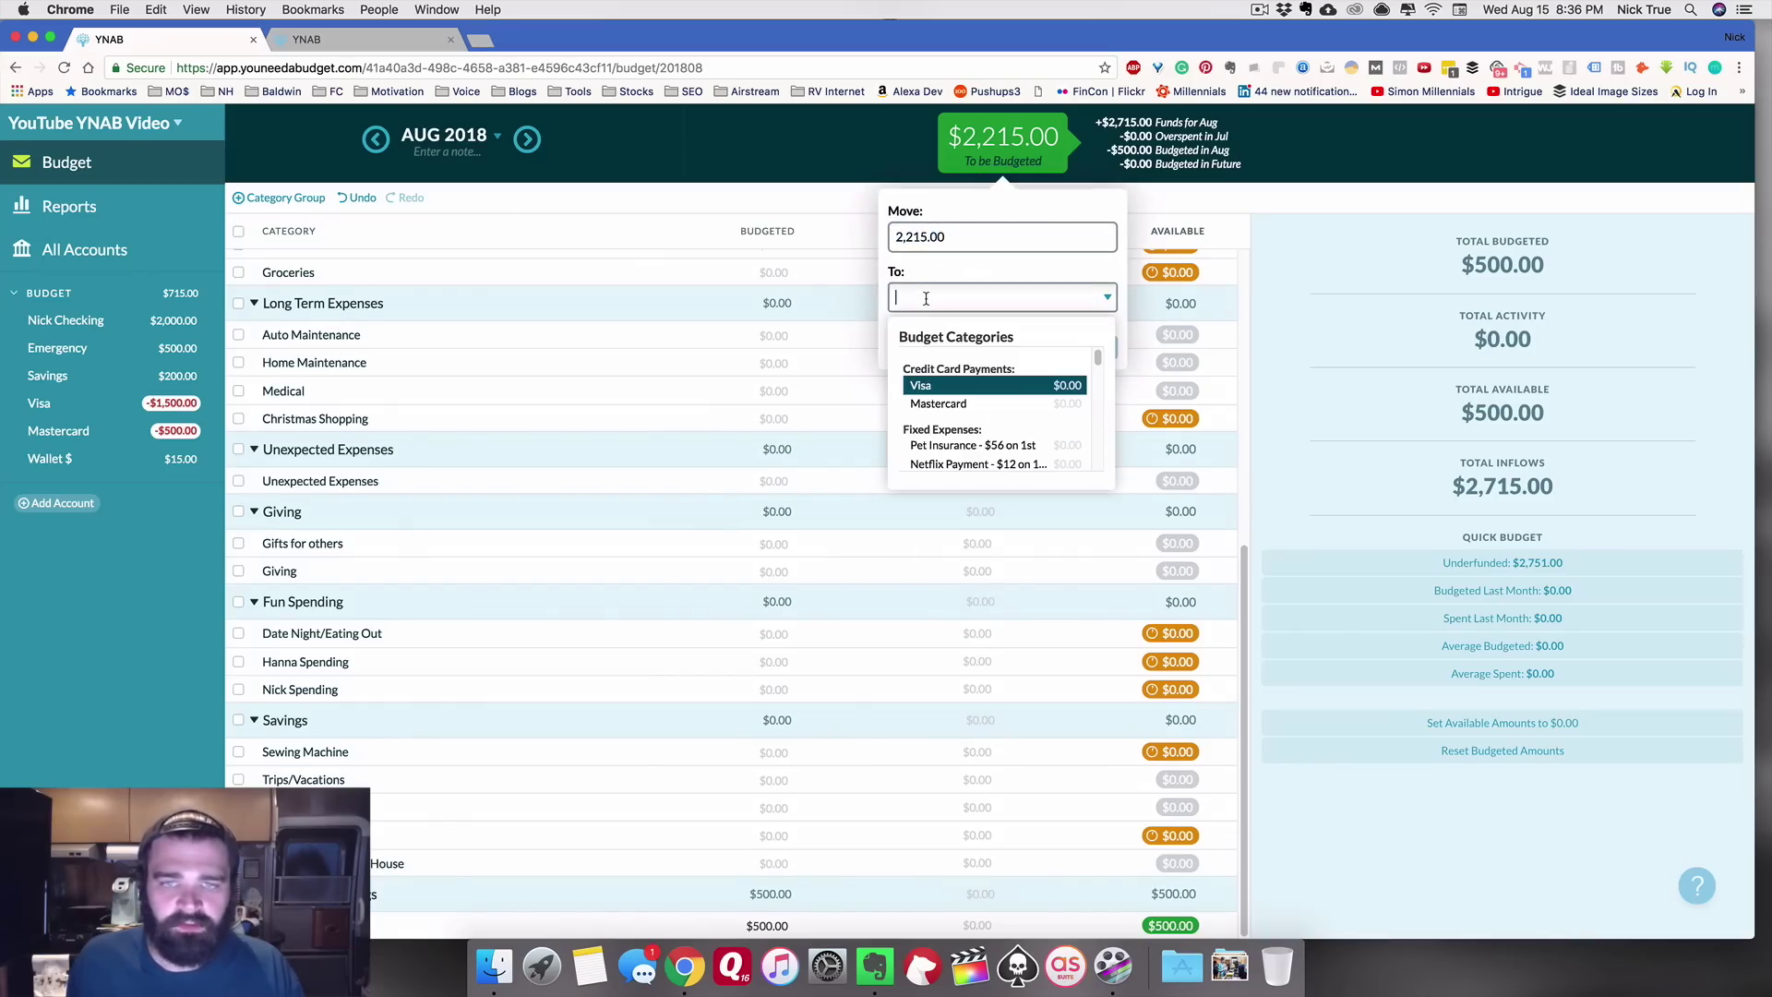
type("100")
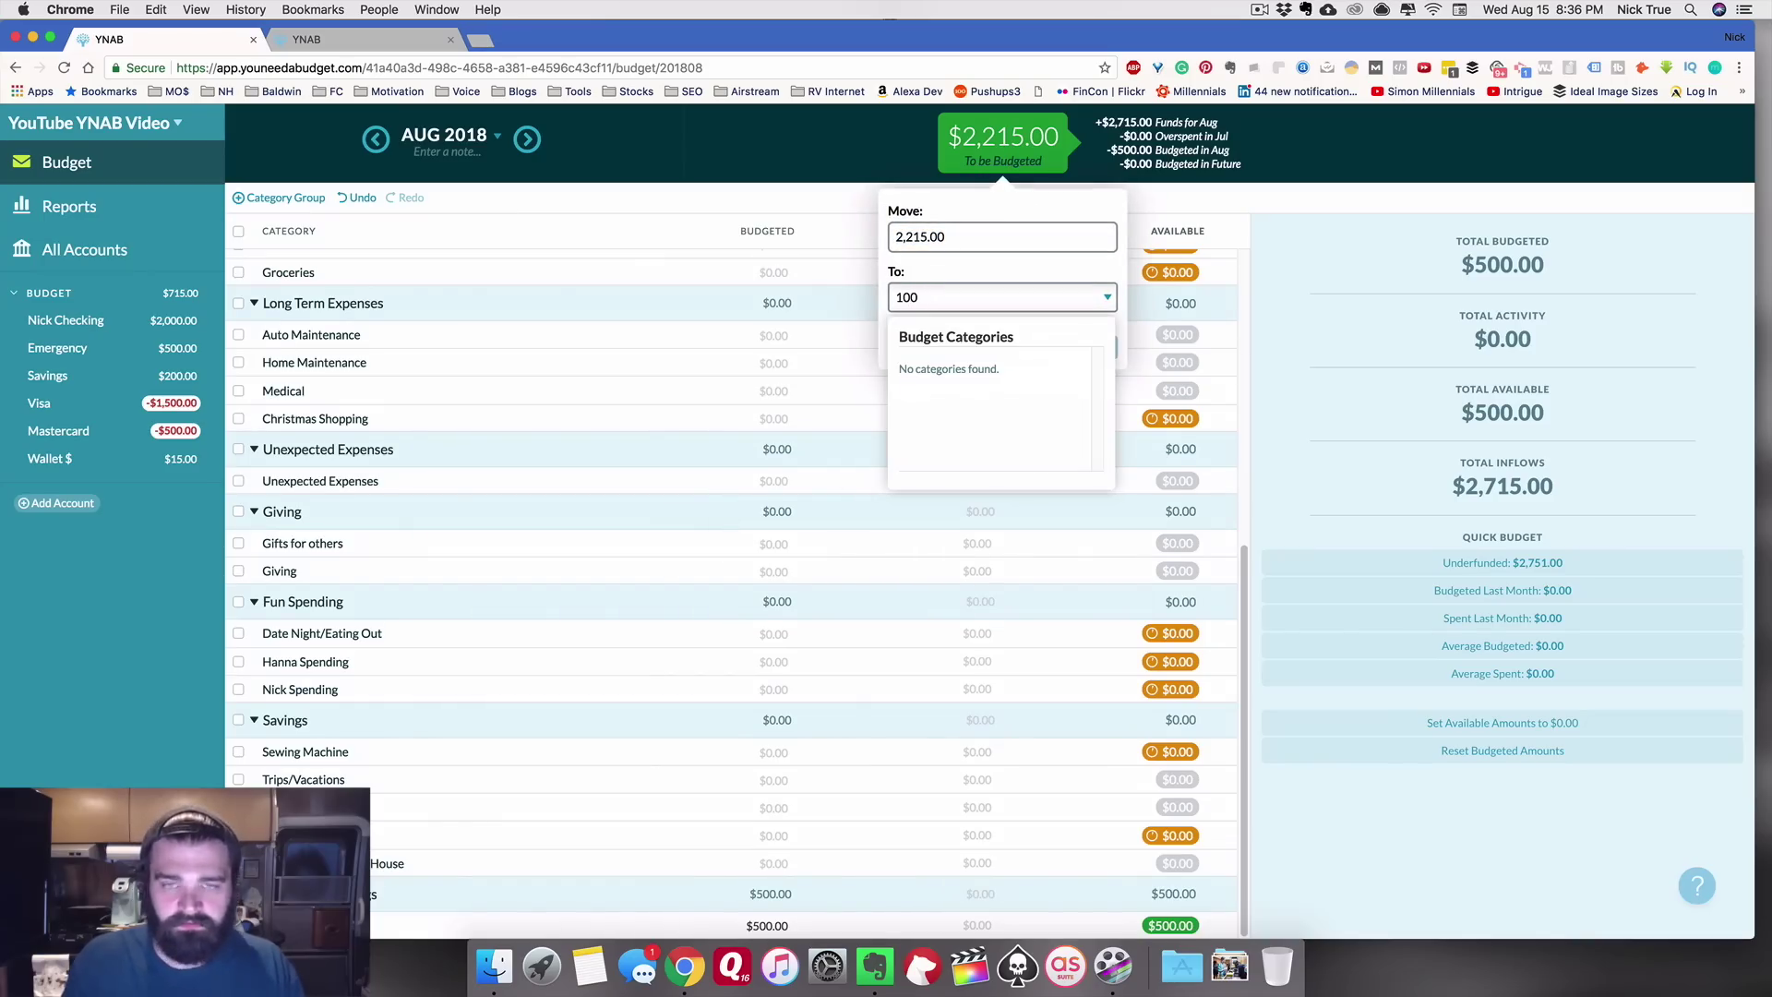
left_click(957, 233)
type("100")
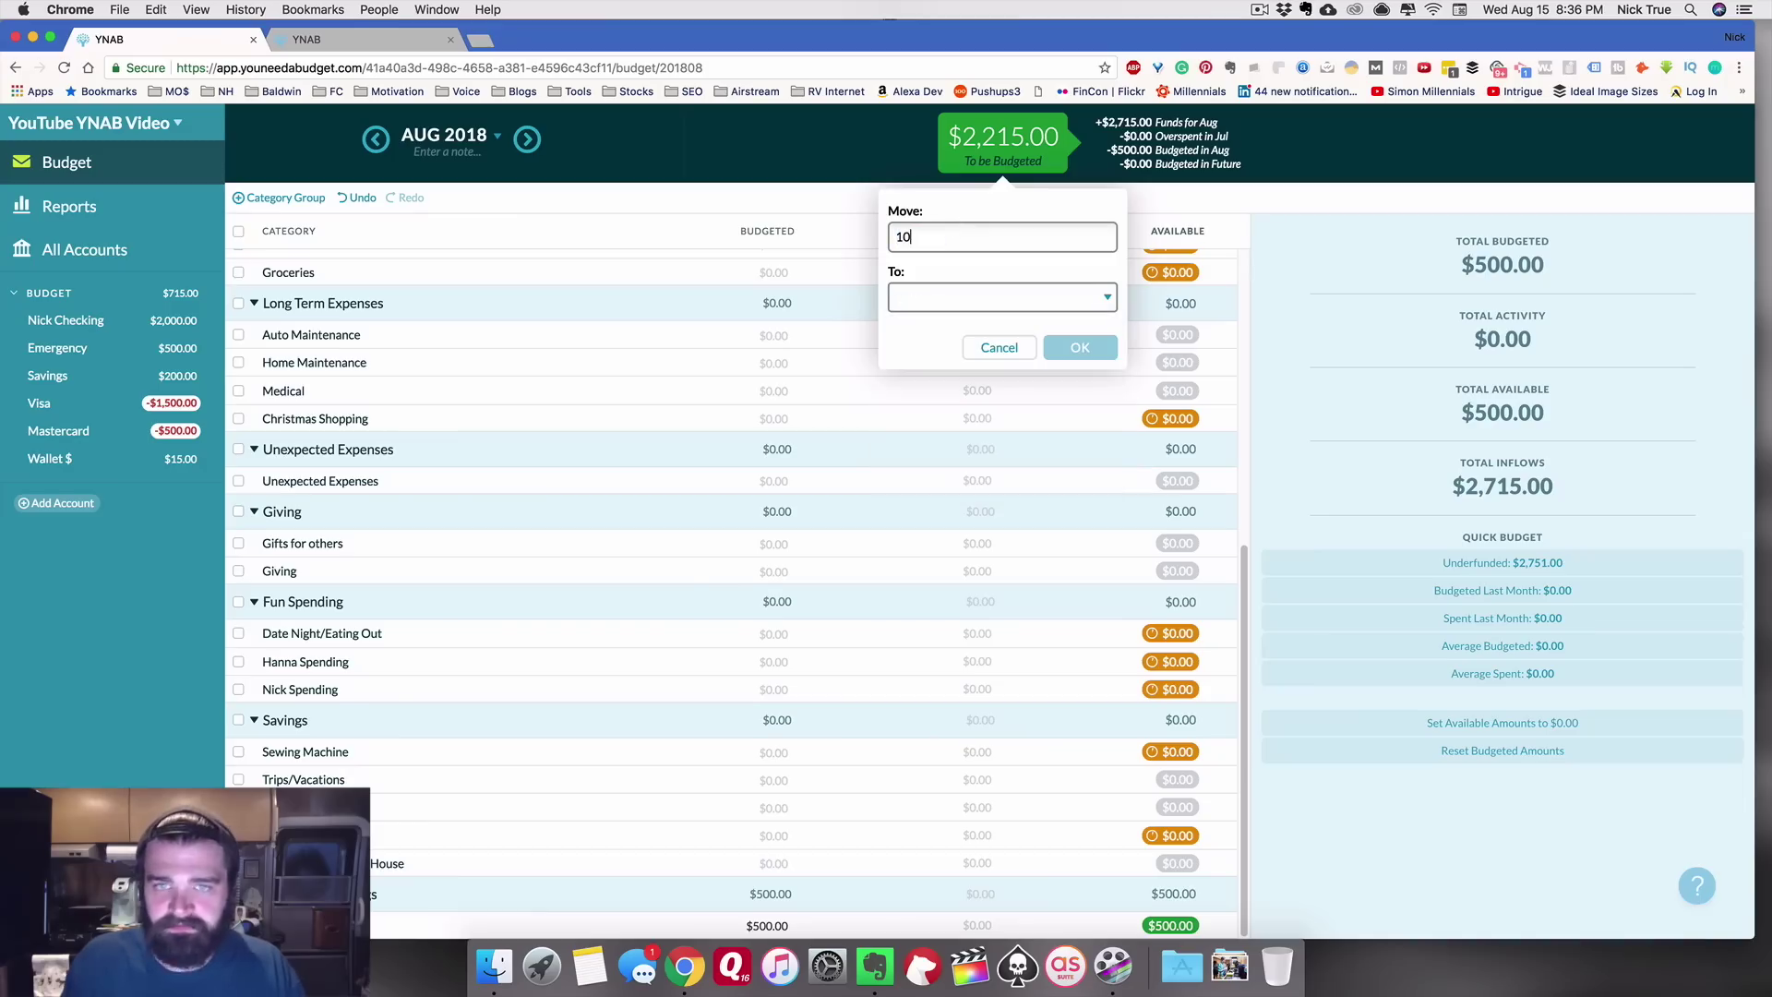
key("Tab")
type("kyak")
left_click(986, 380)
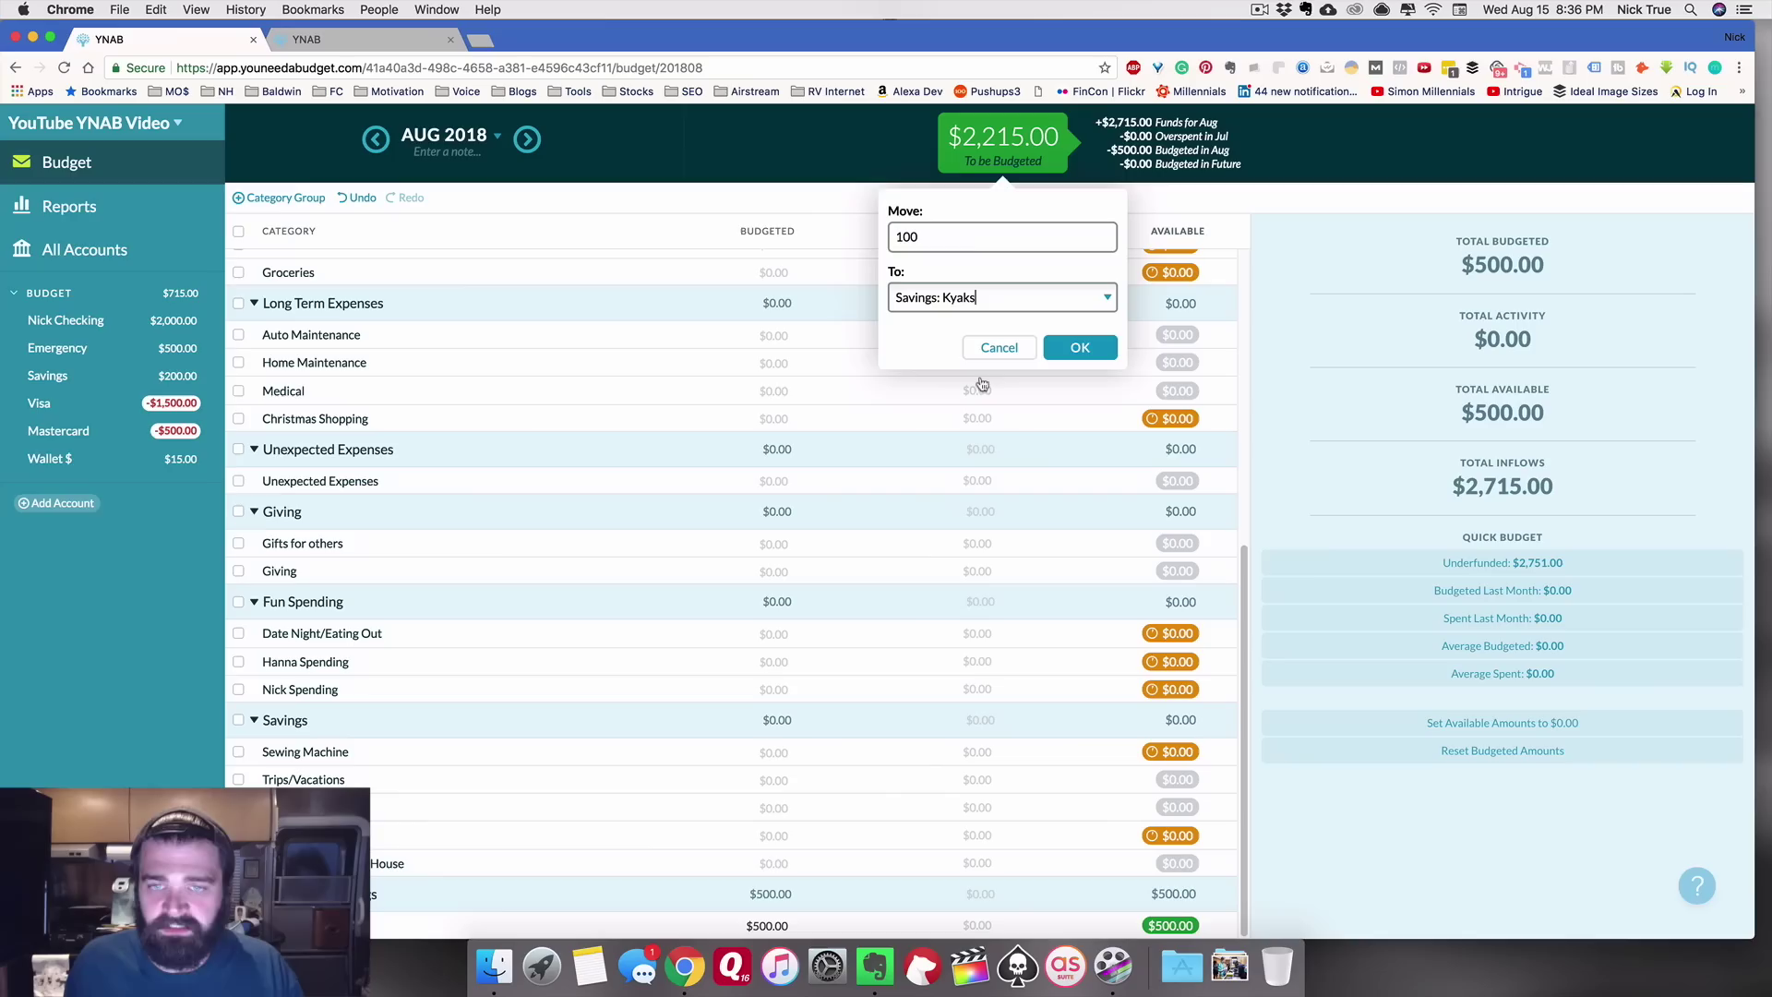
left_click(1095, 352)
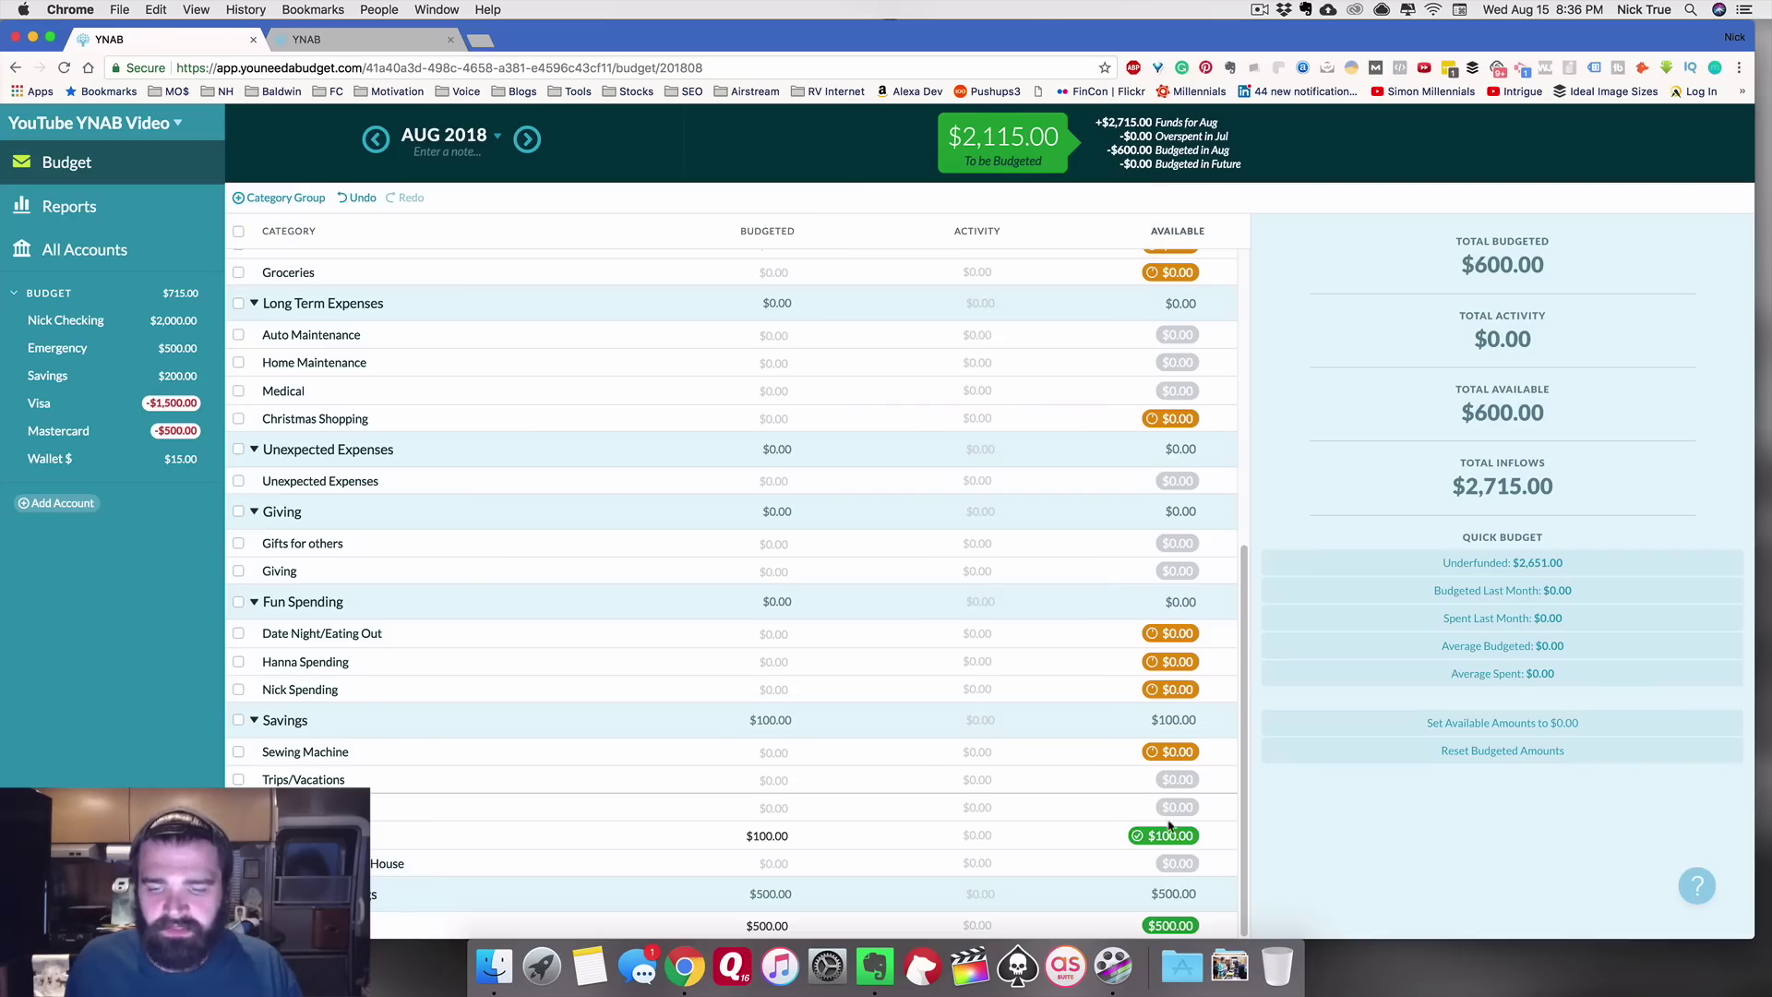
Step: Budget $50 for Down Payment on a House in the Savings group for August
left_click(761, 838)
left_click(773, 862)
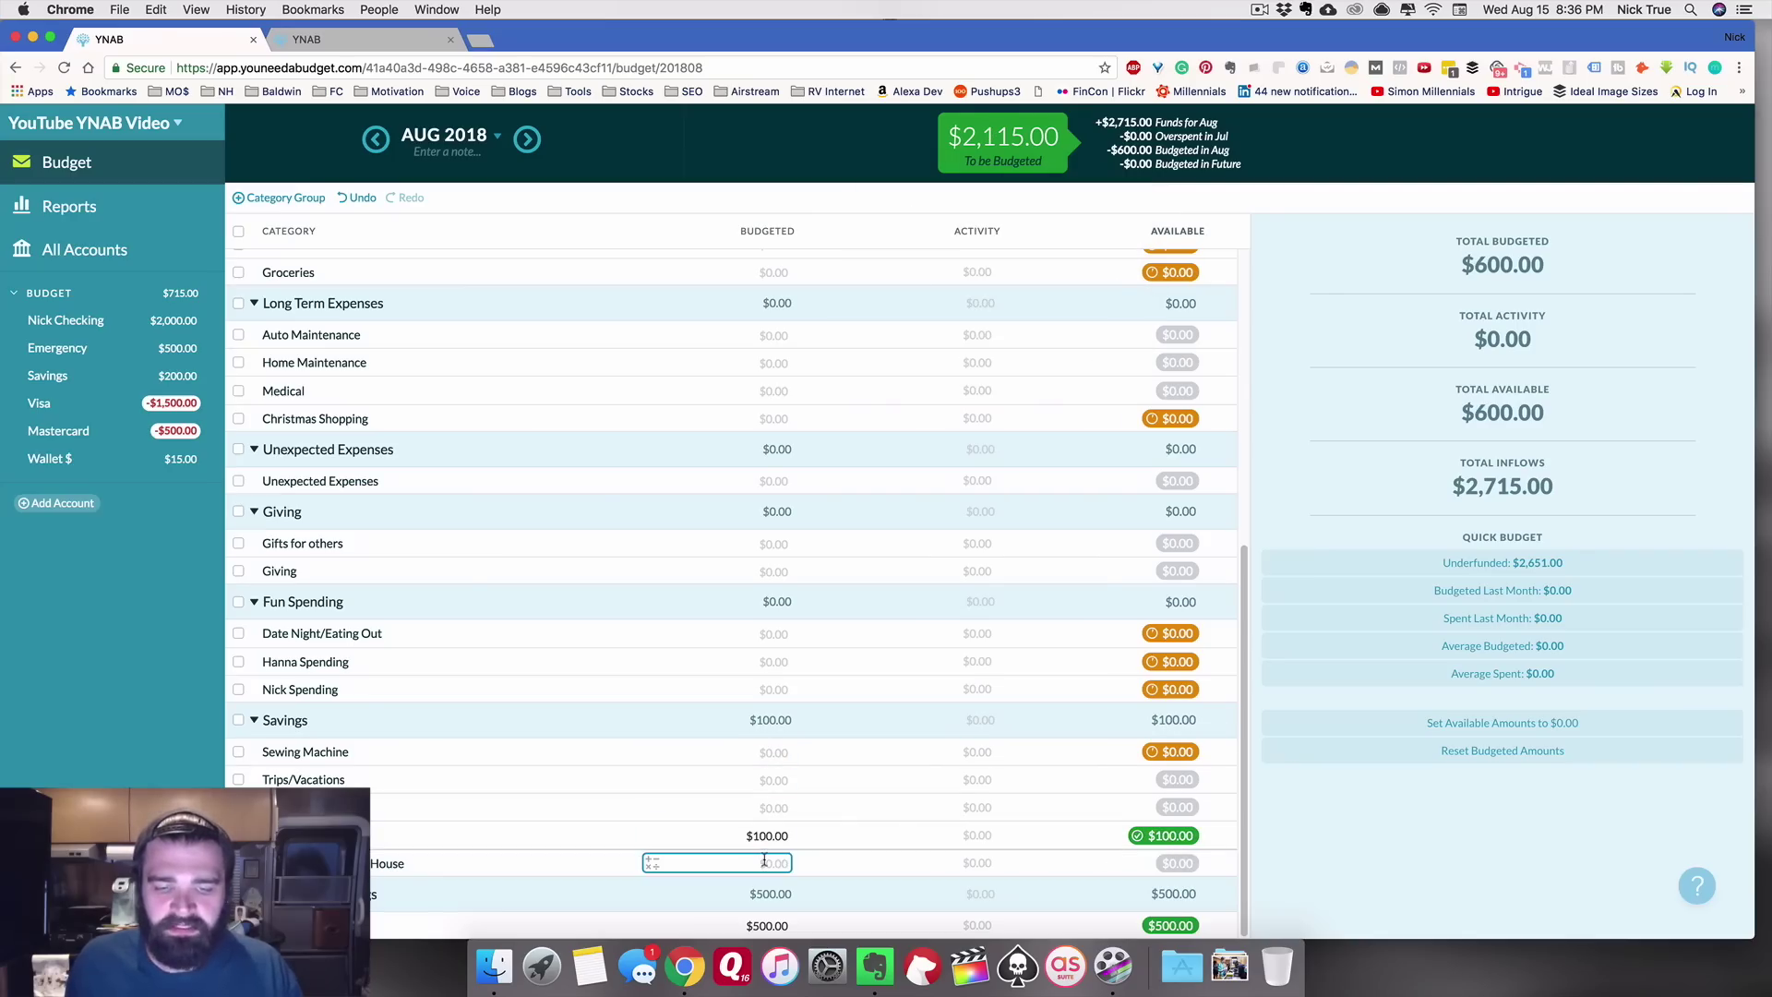
type("50")
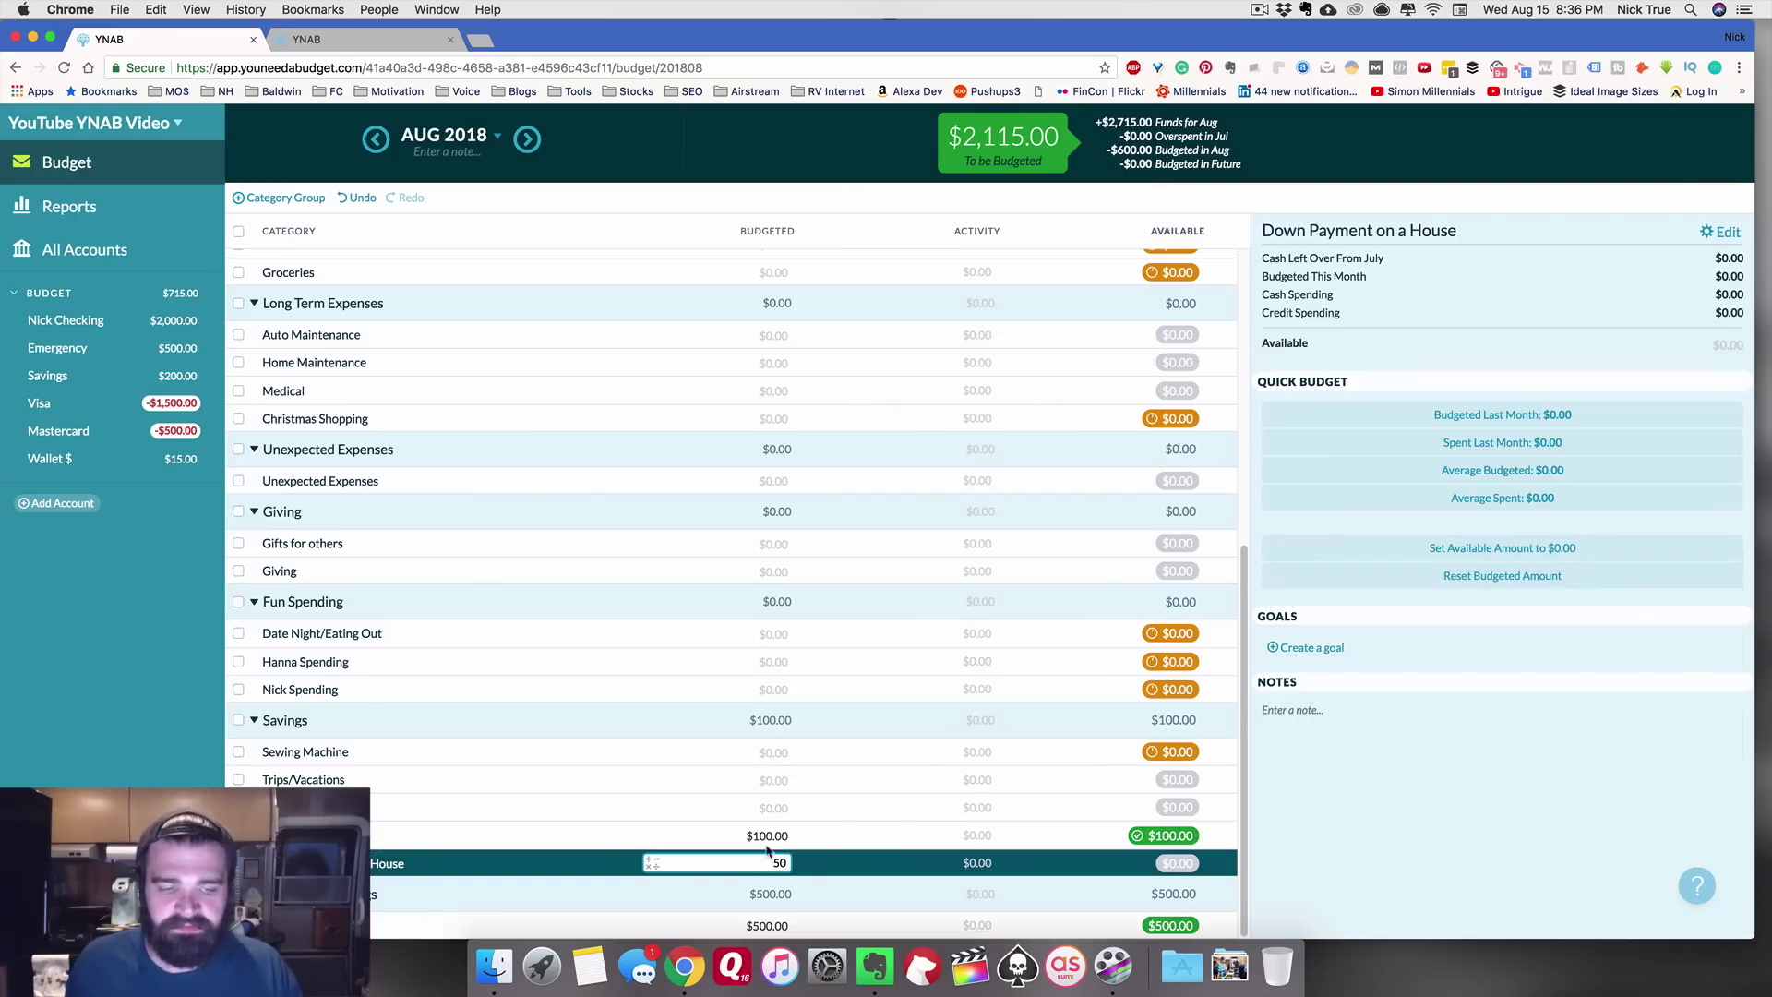
Step: Budget $20 for Sewing Machine and $30 for Trips/Vacations in the Savings group
left_click(772, 751)
type("20")
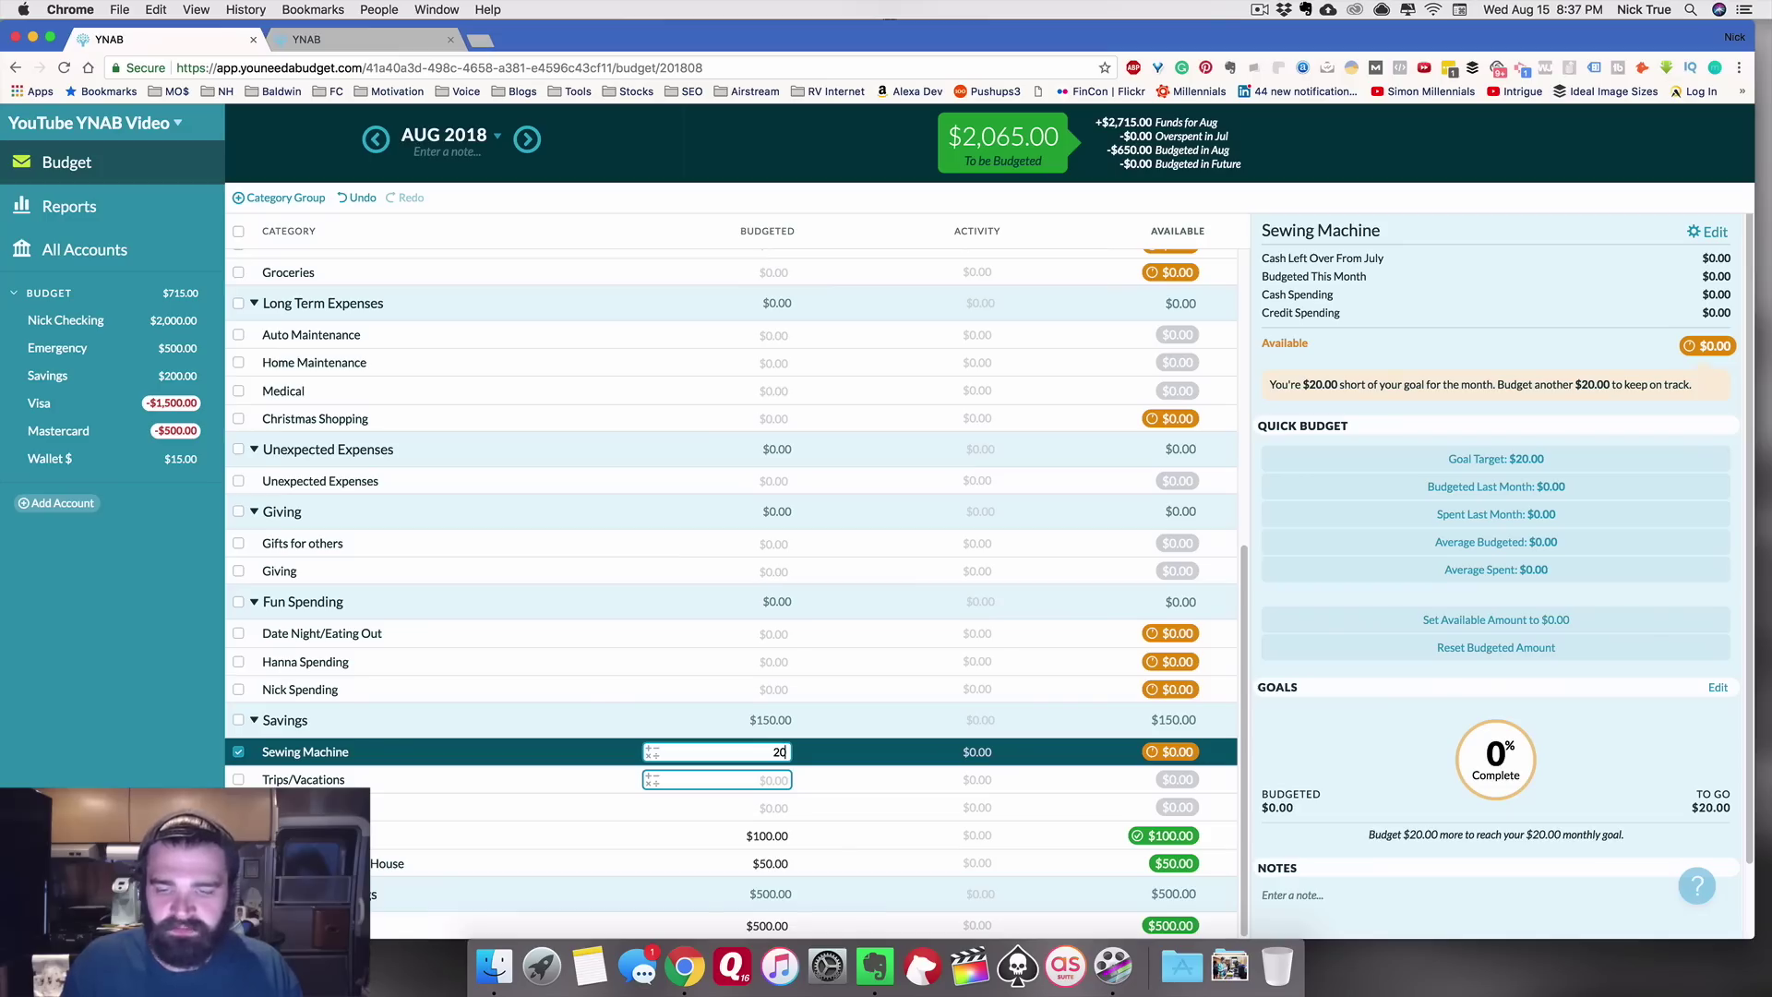
key("Return")
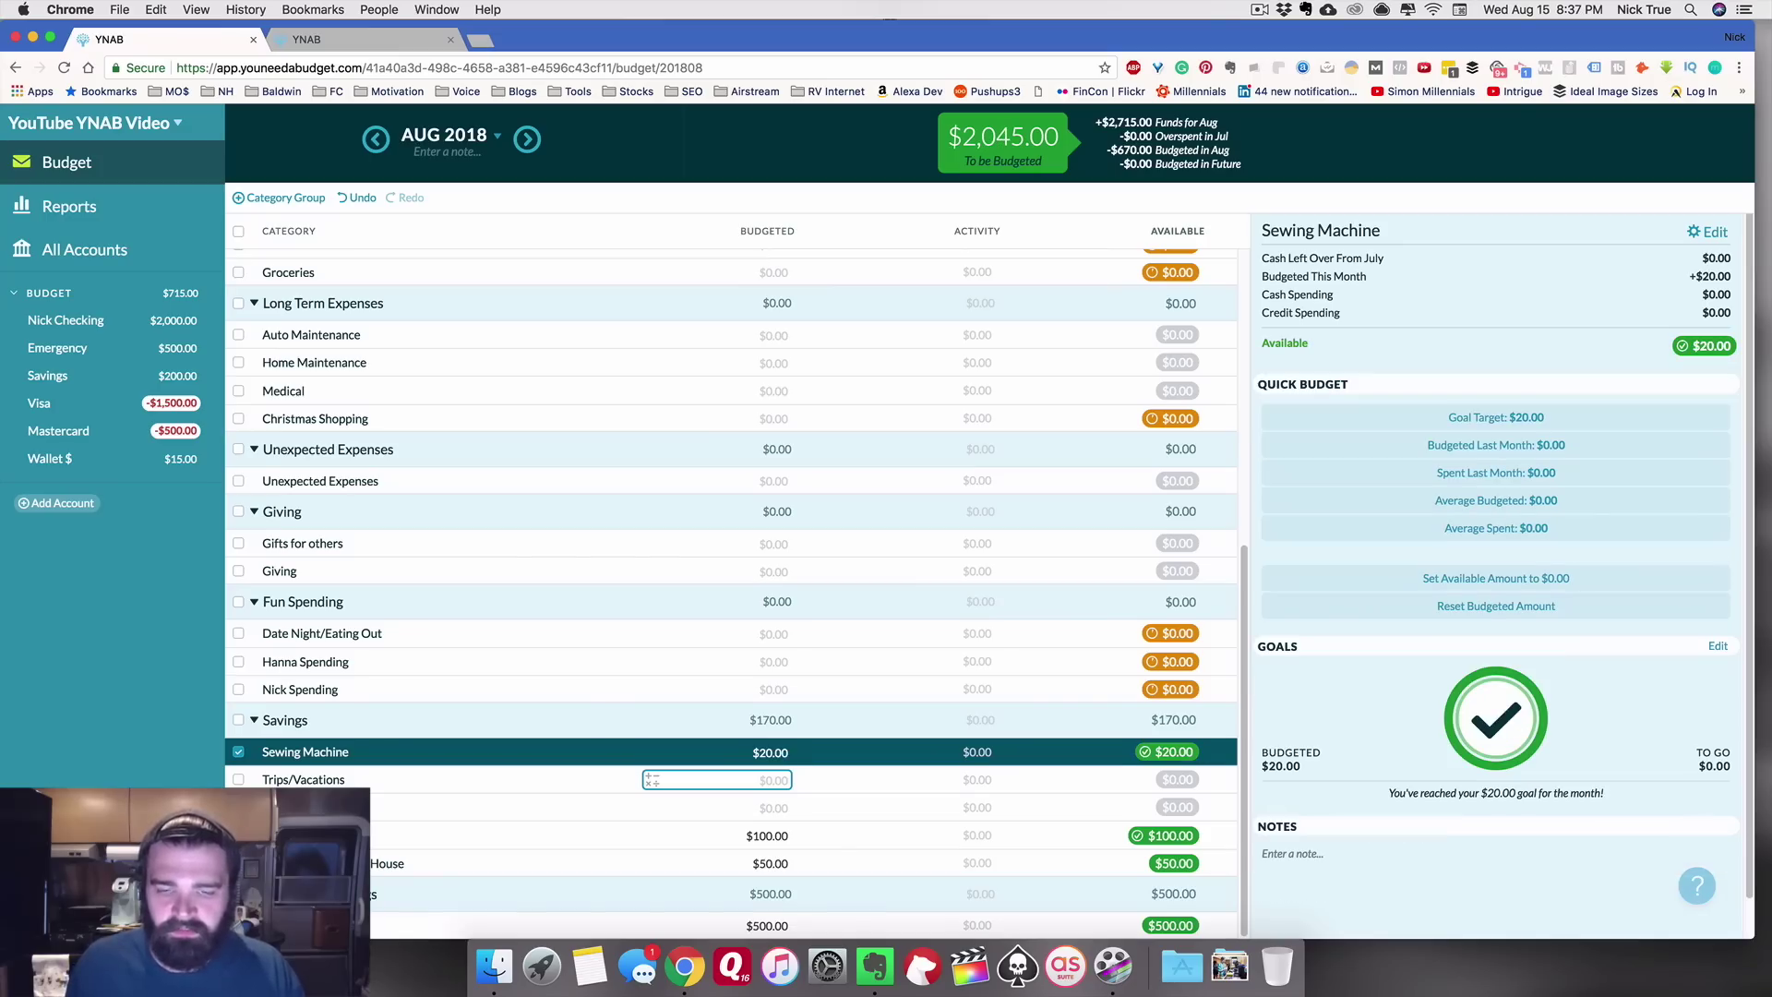
left_click(773, 778)
type("30")
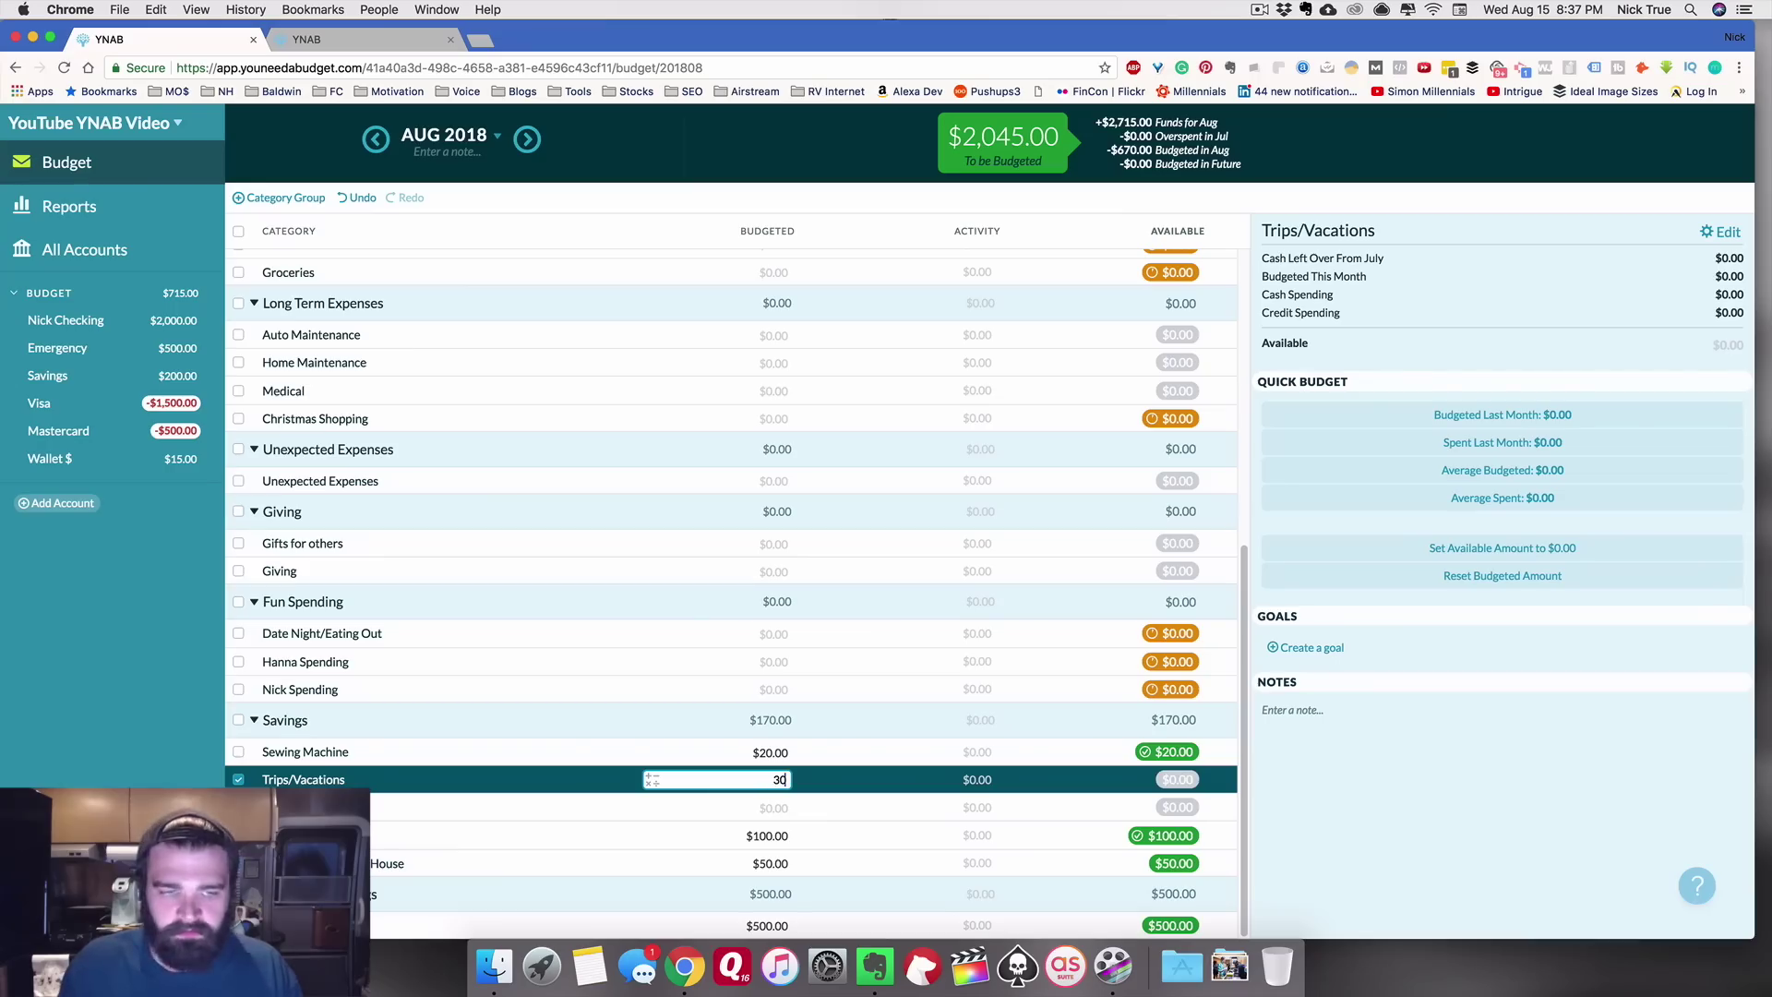
left_click(824, 805)
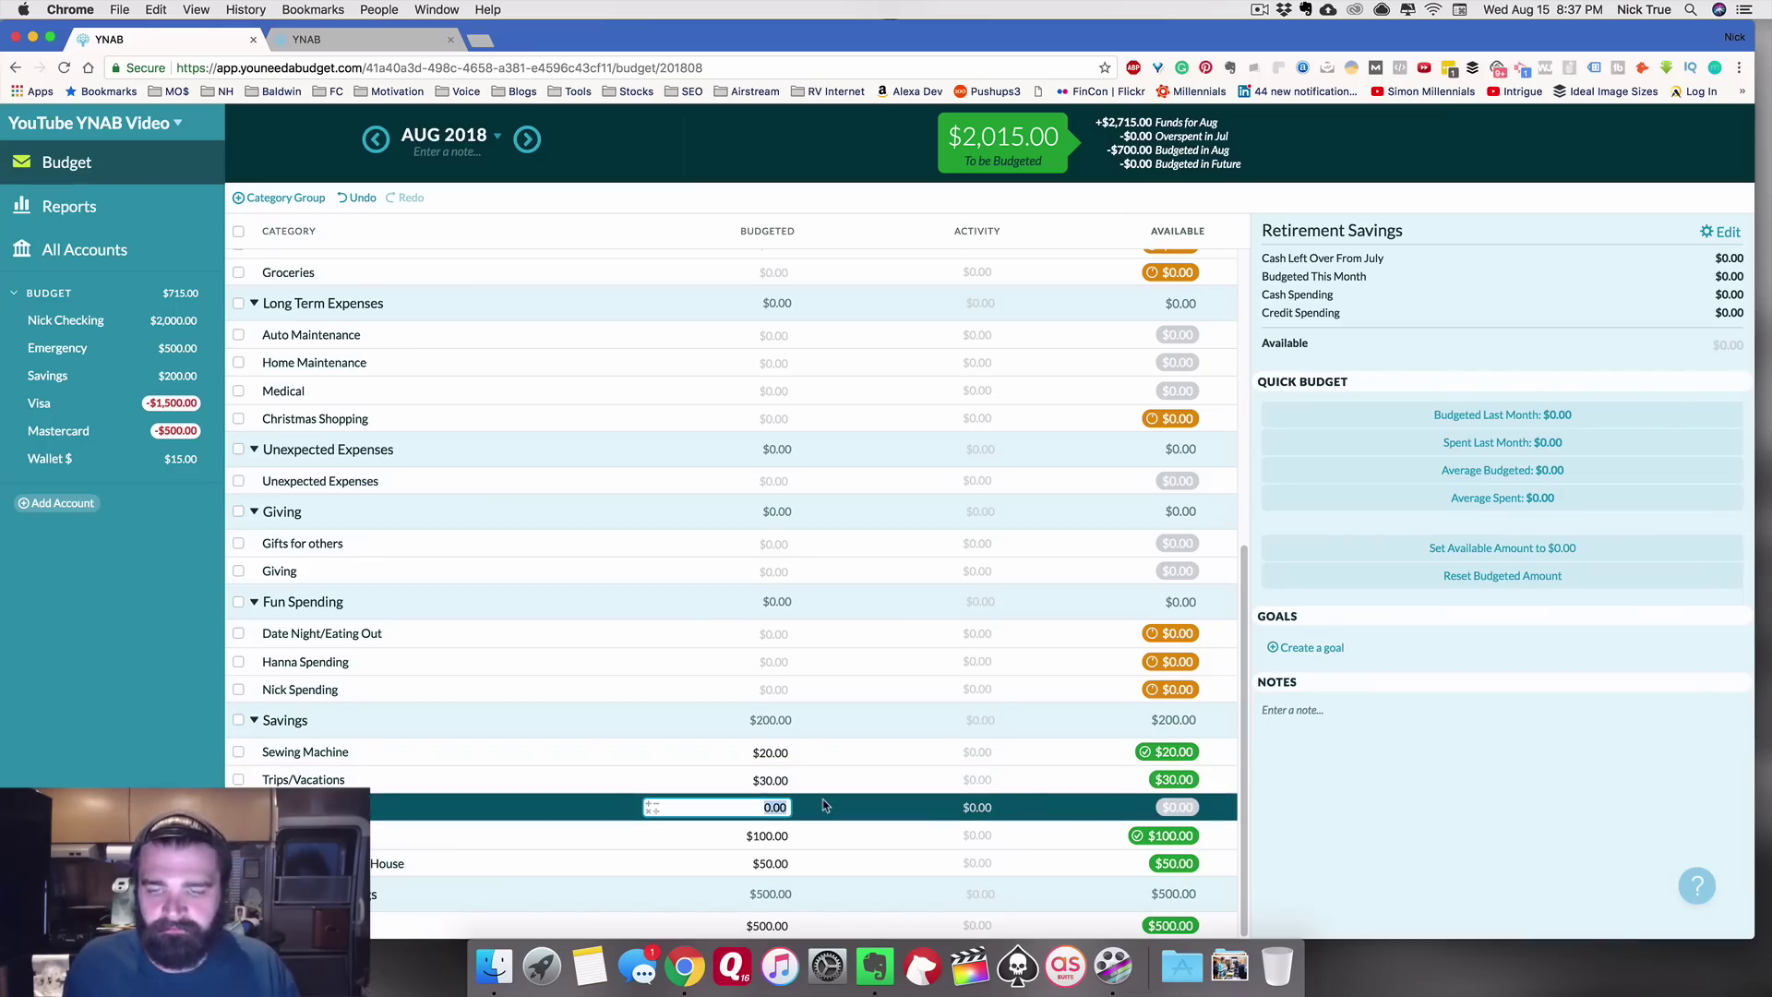
key("Escape")
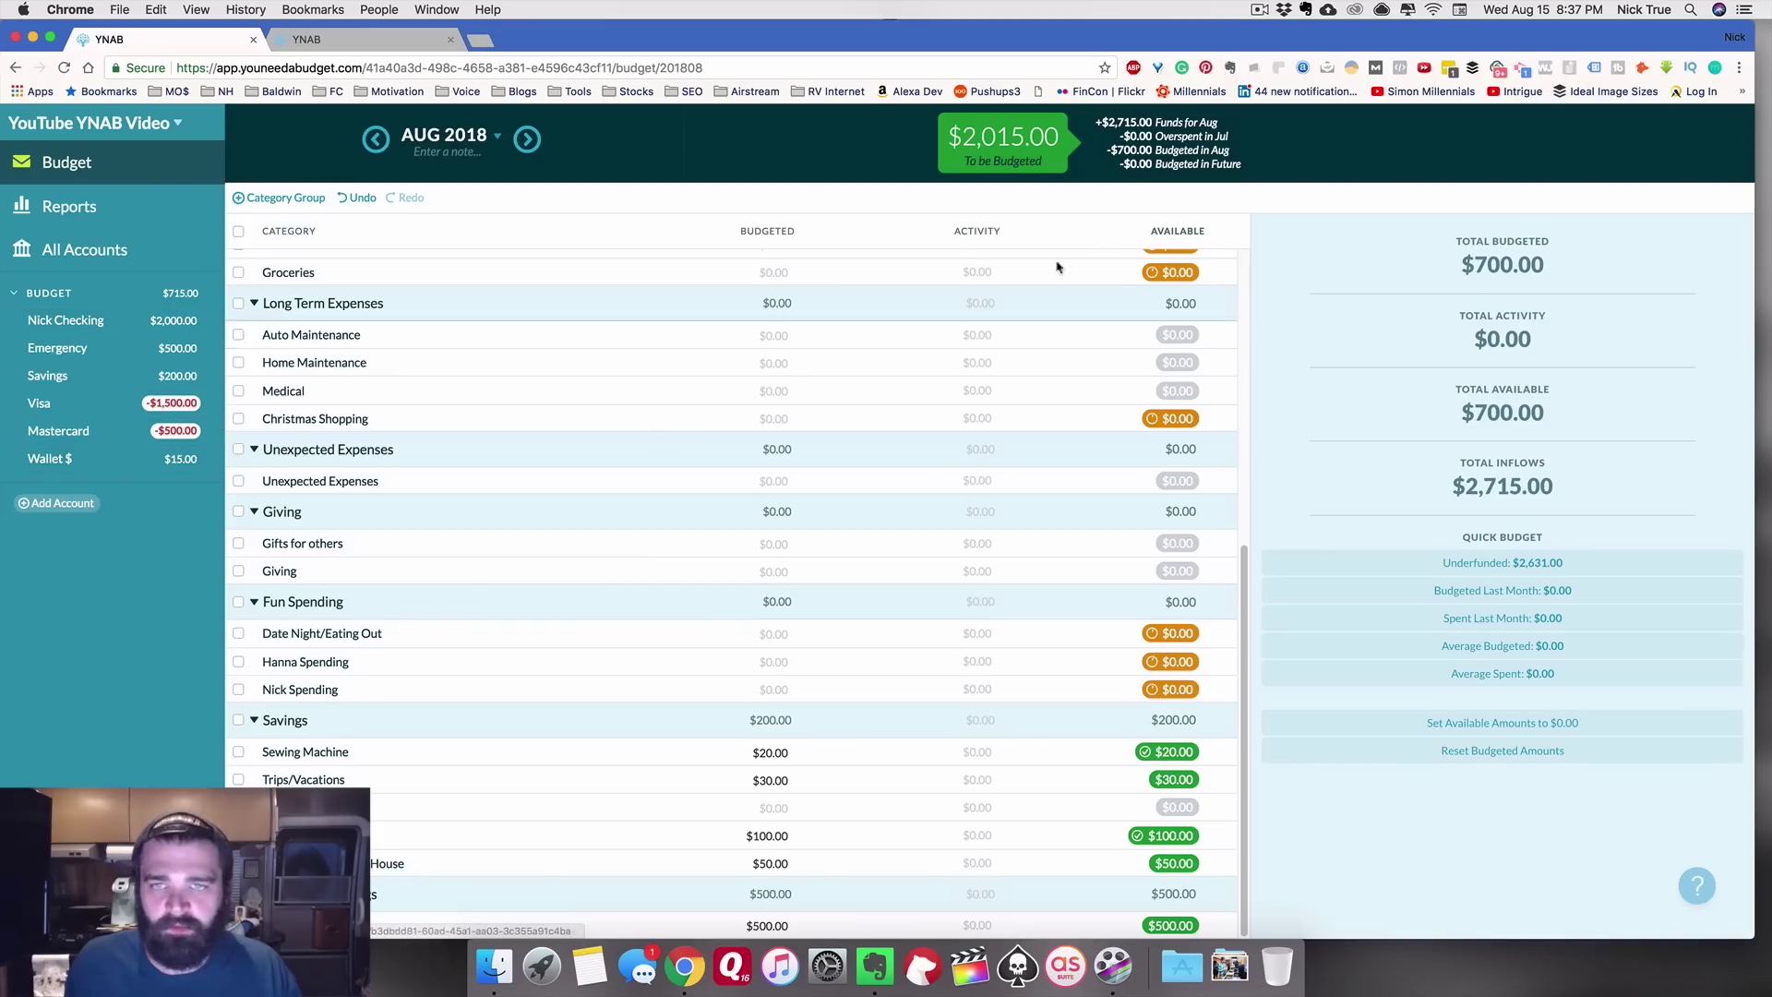
Step: Budget $223 for Car Insurance and $218 for Phone and Internet in Fixed Expenses
scroll(902, 534, "up", 10)
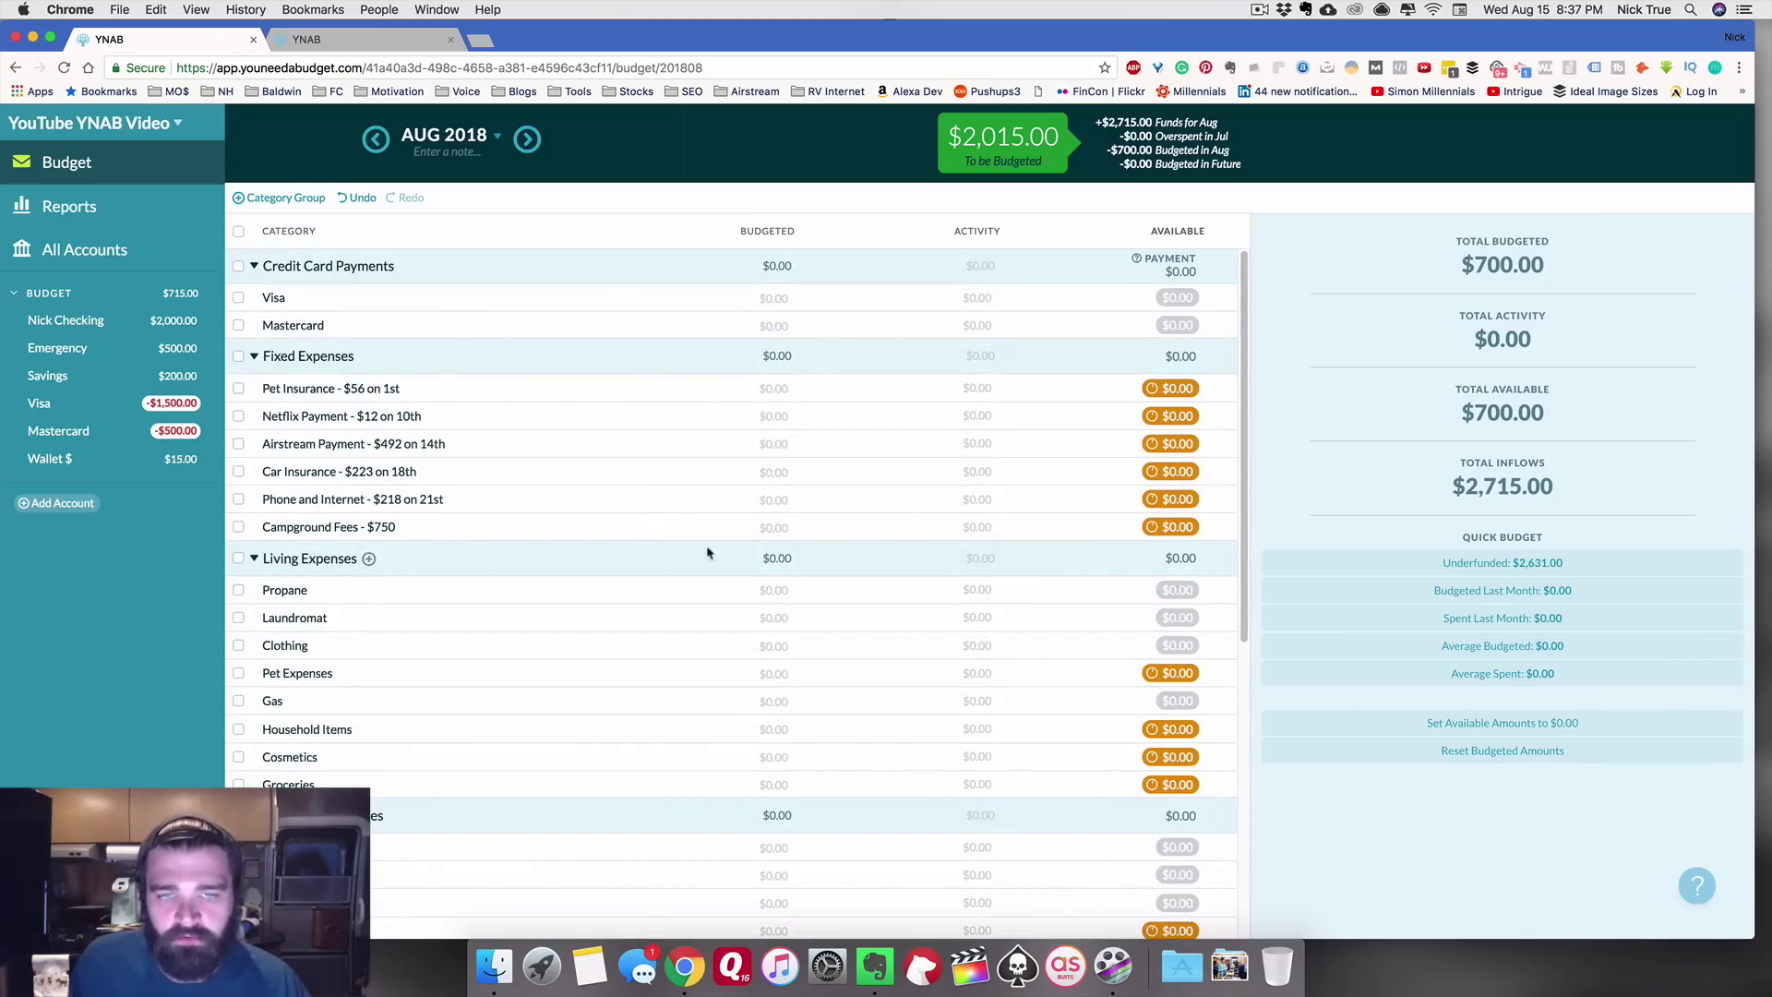
left_click(816, 413)
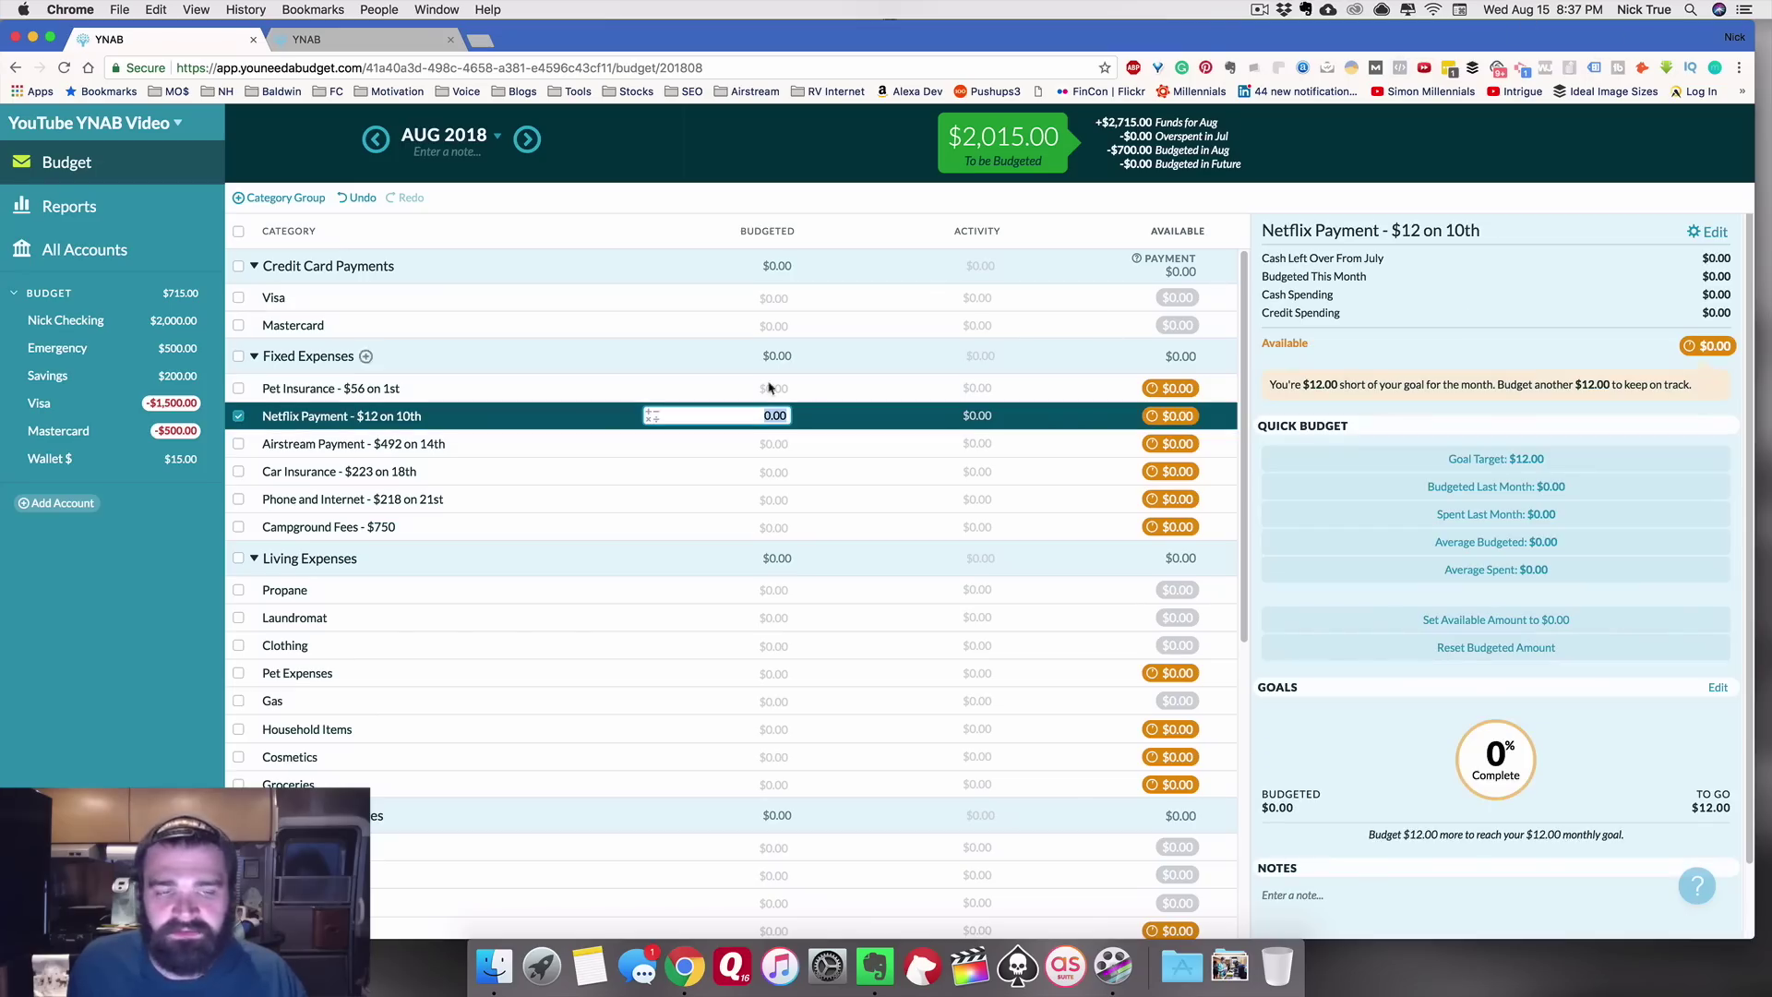
left_click(758, 473)
type("223")
key("Return")
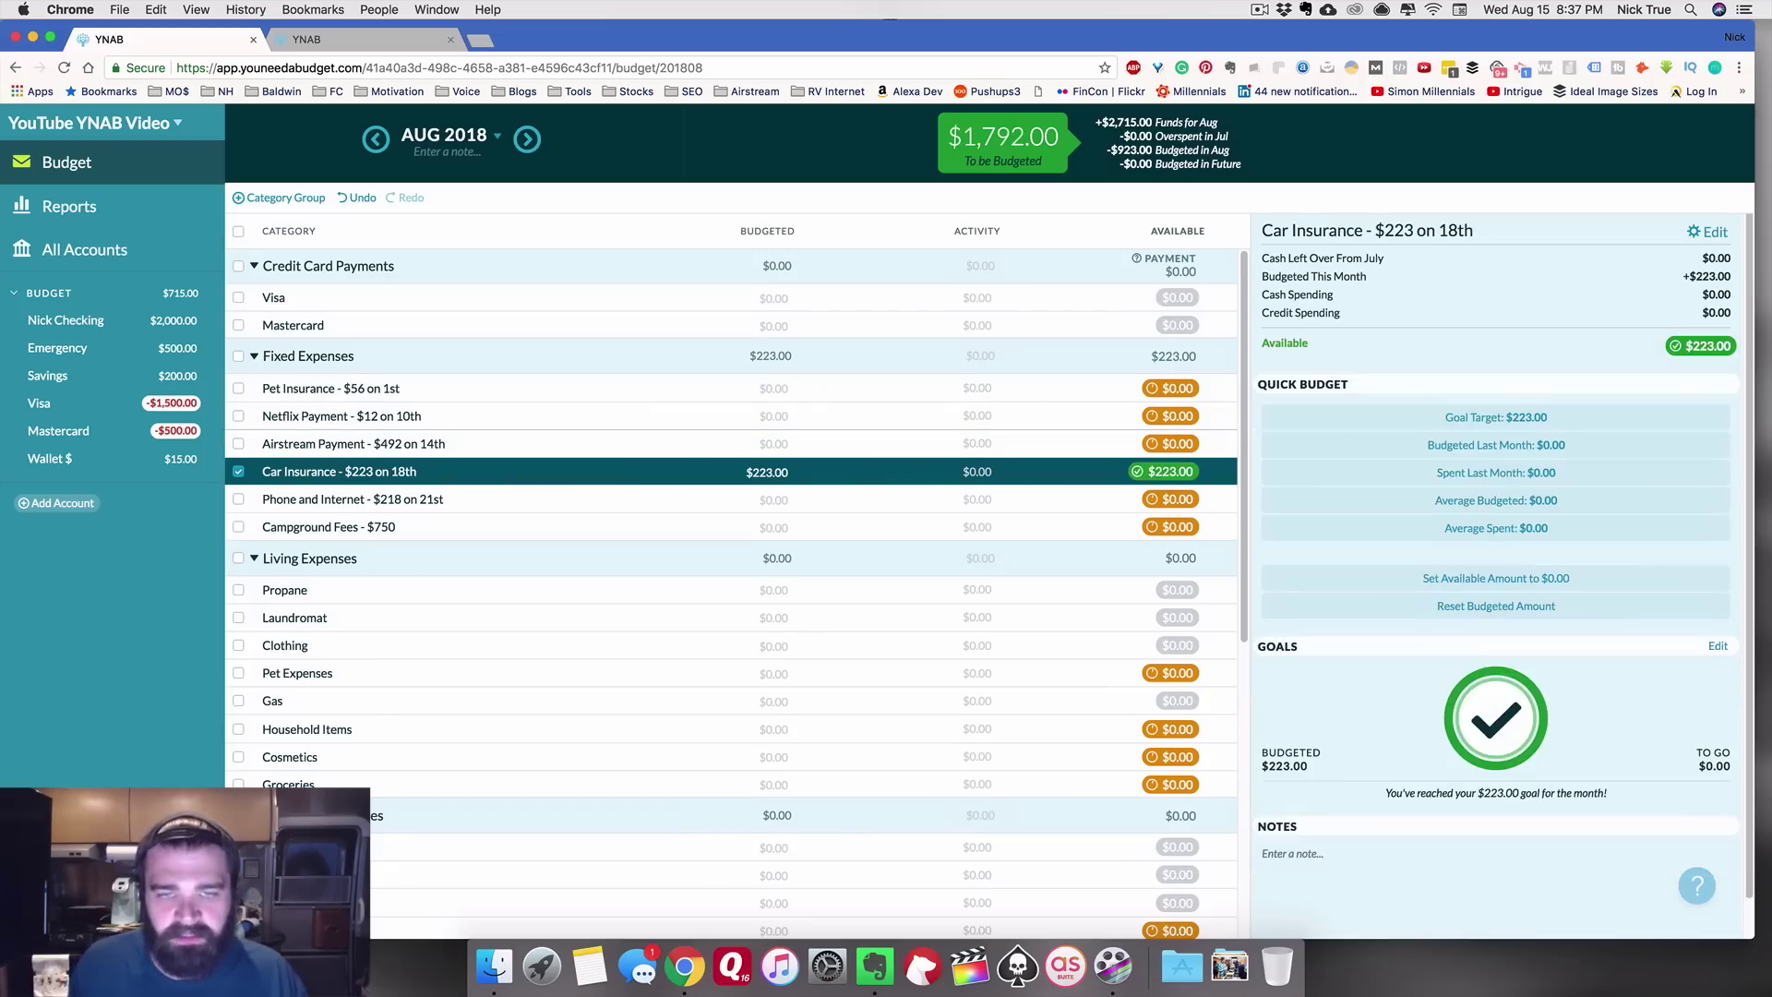
left_click(765, 498)
type("218")
key("Return")
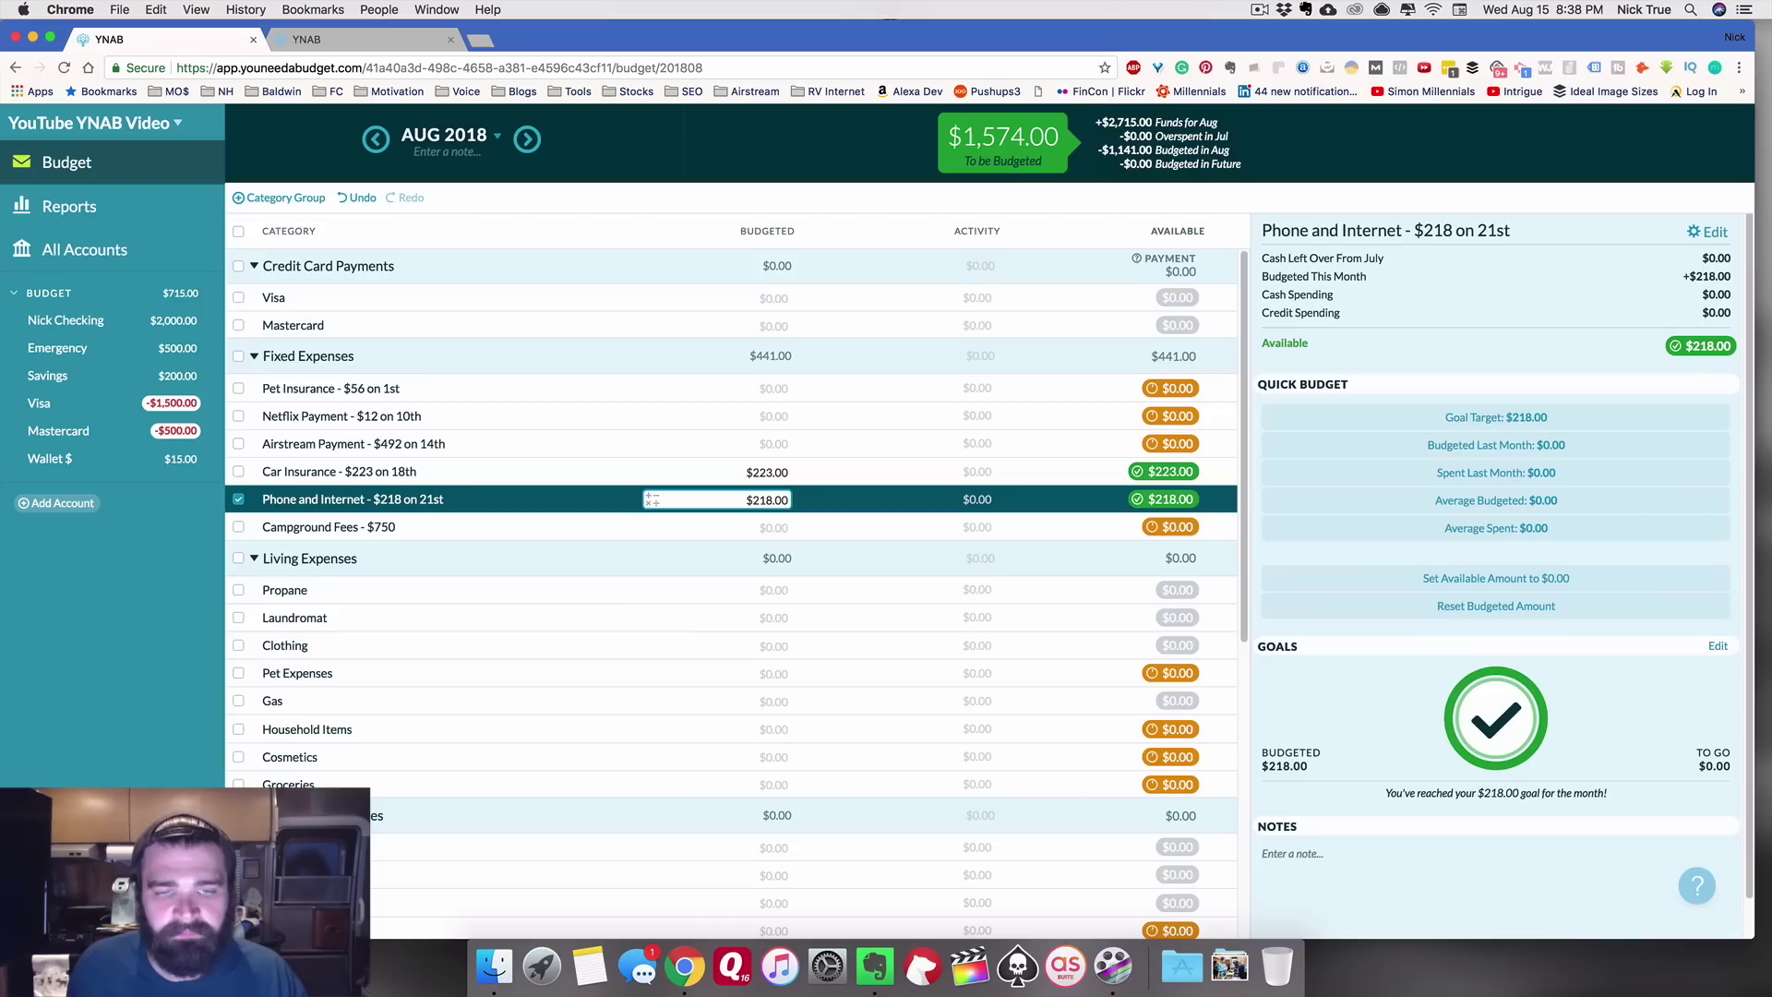
Step: Budget $300 for Campground Fees in Fixed Expenses as a partial amount towards its monthly goal
left_click(771, 529)
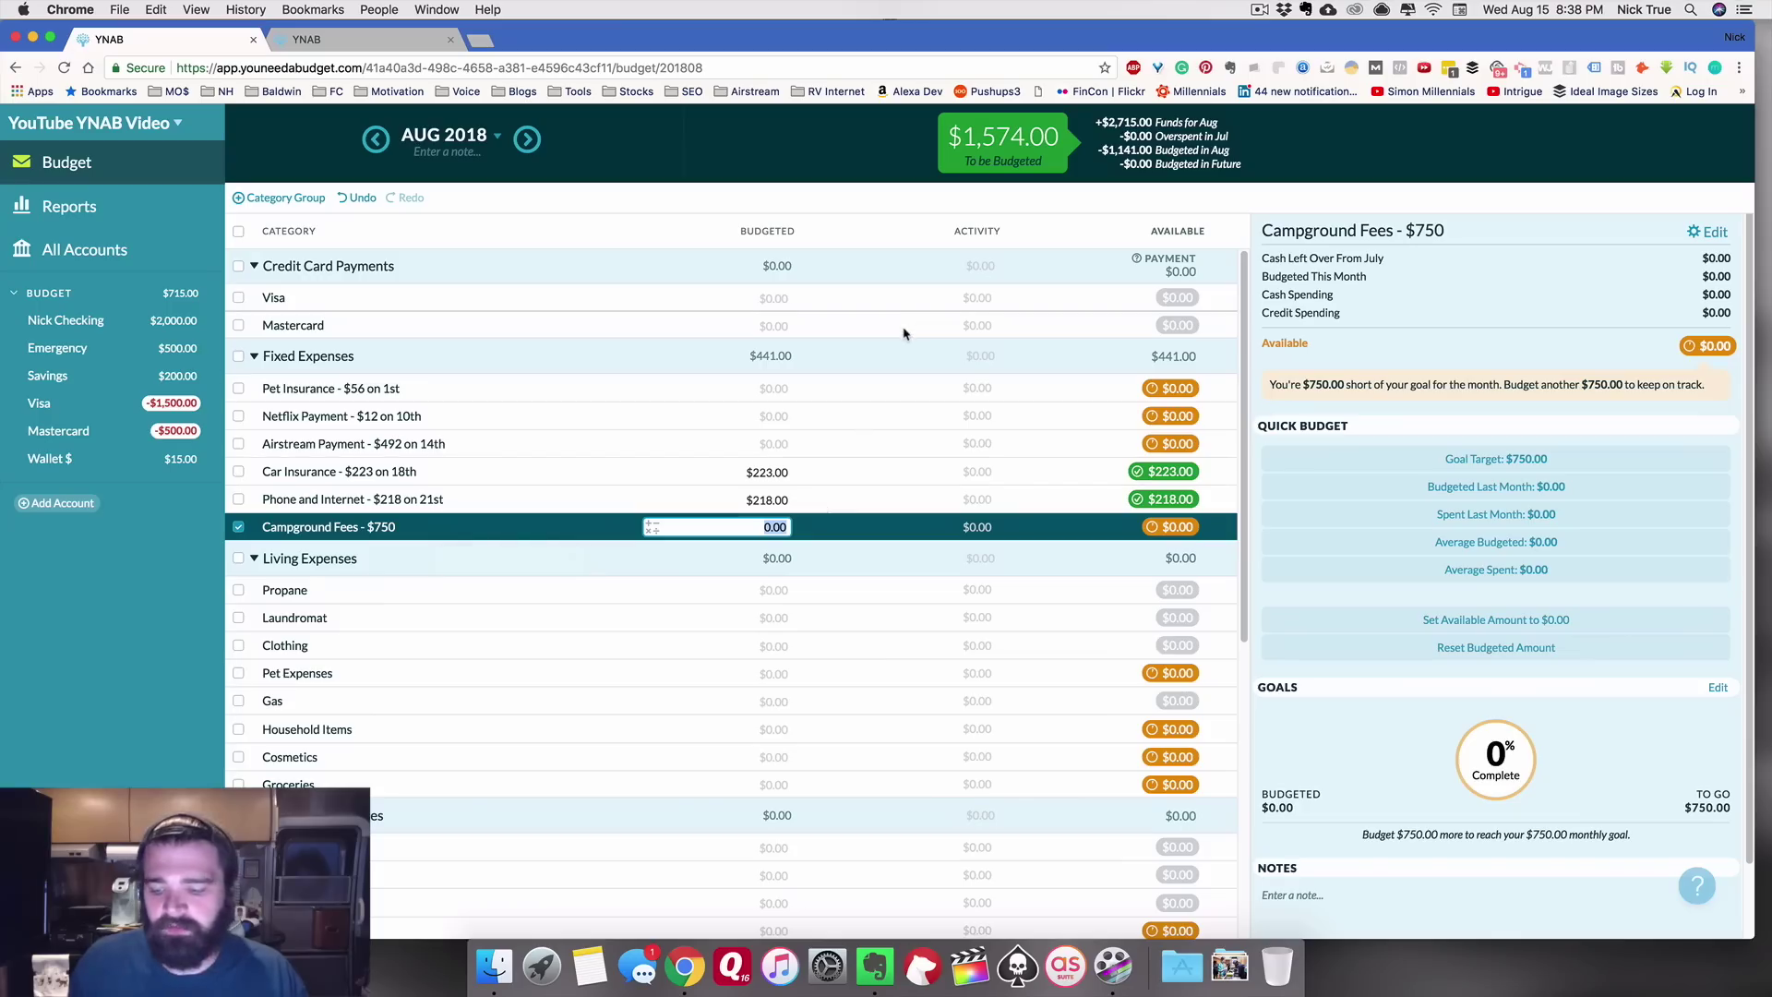
type("300")
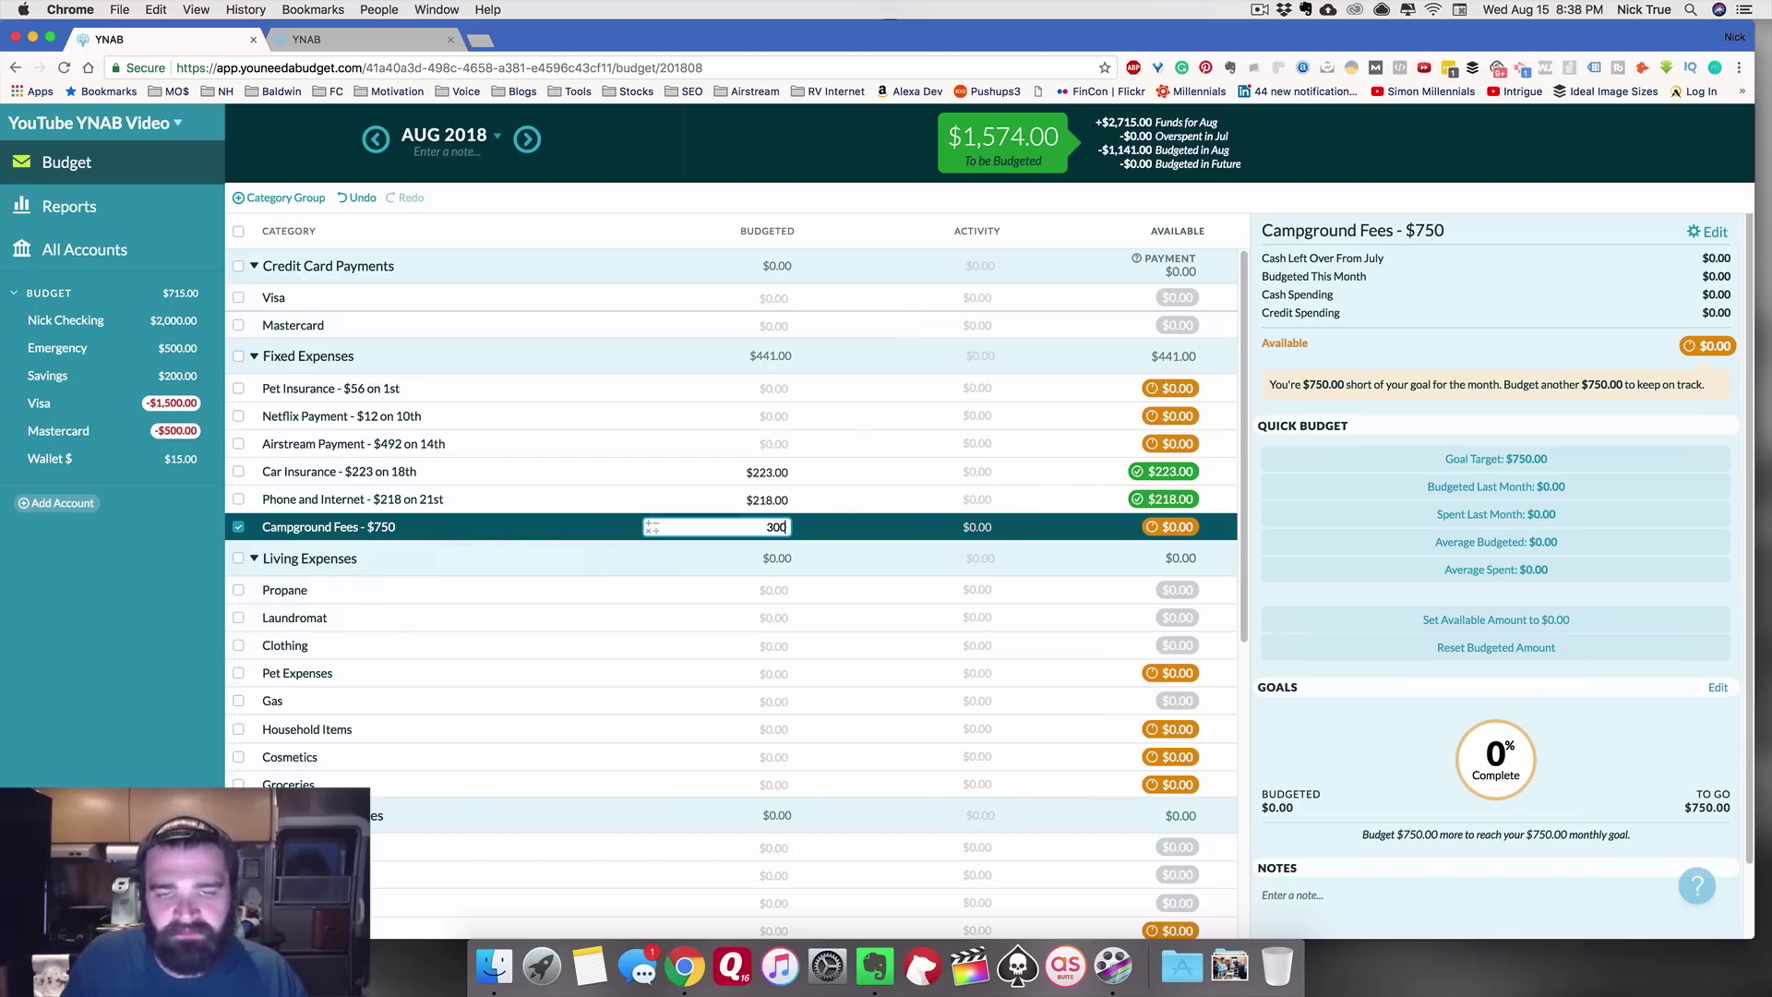
key("Return")
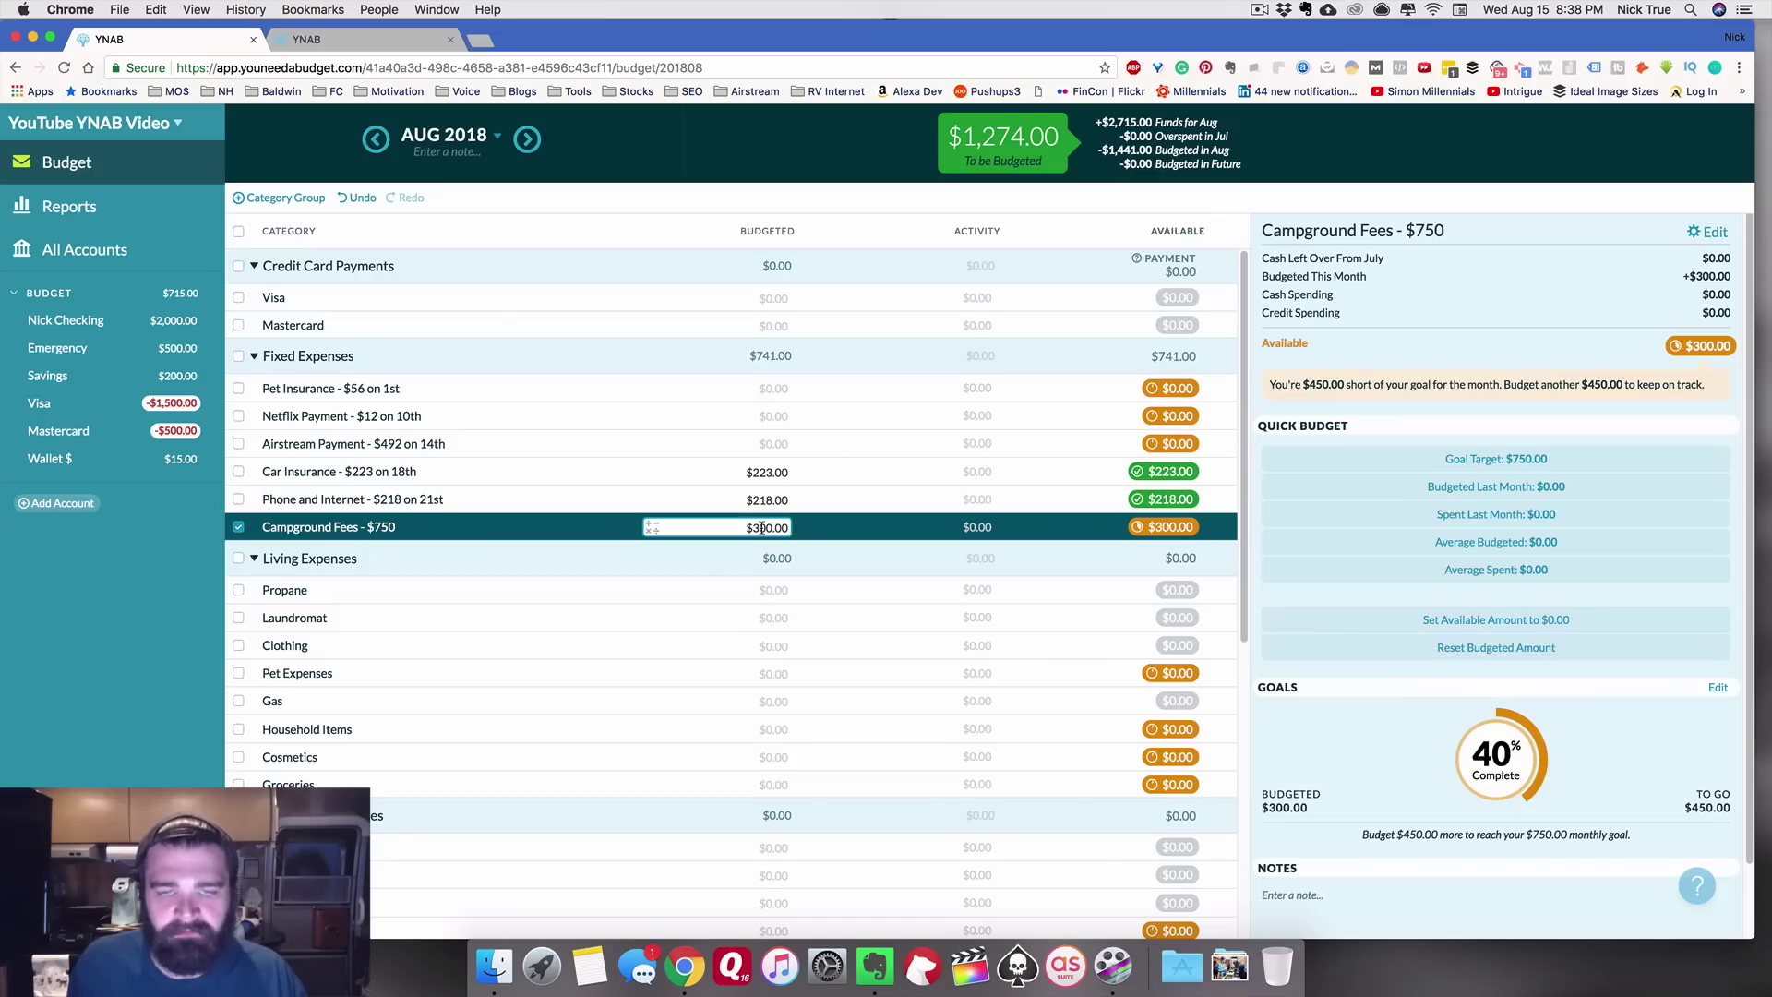
left_click(863, 528)
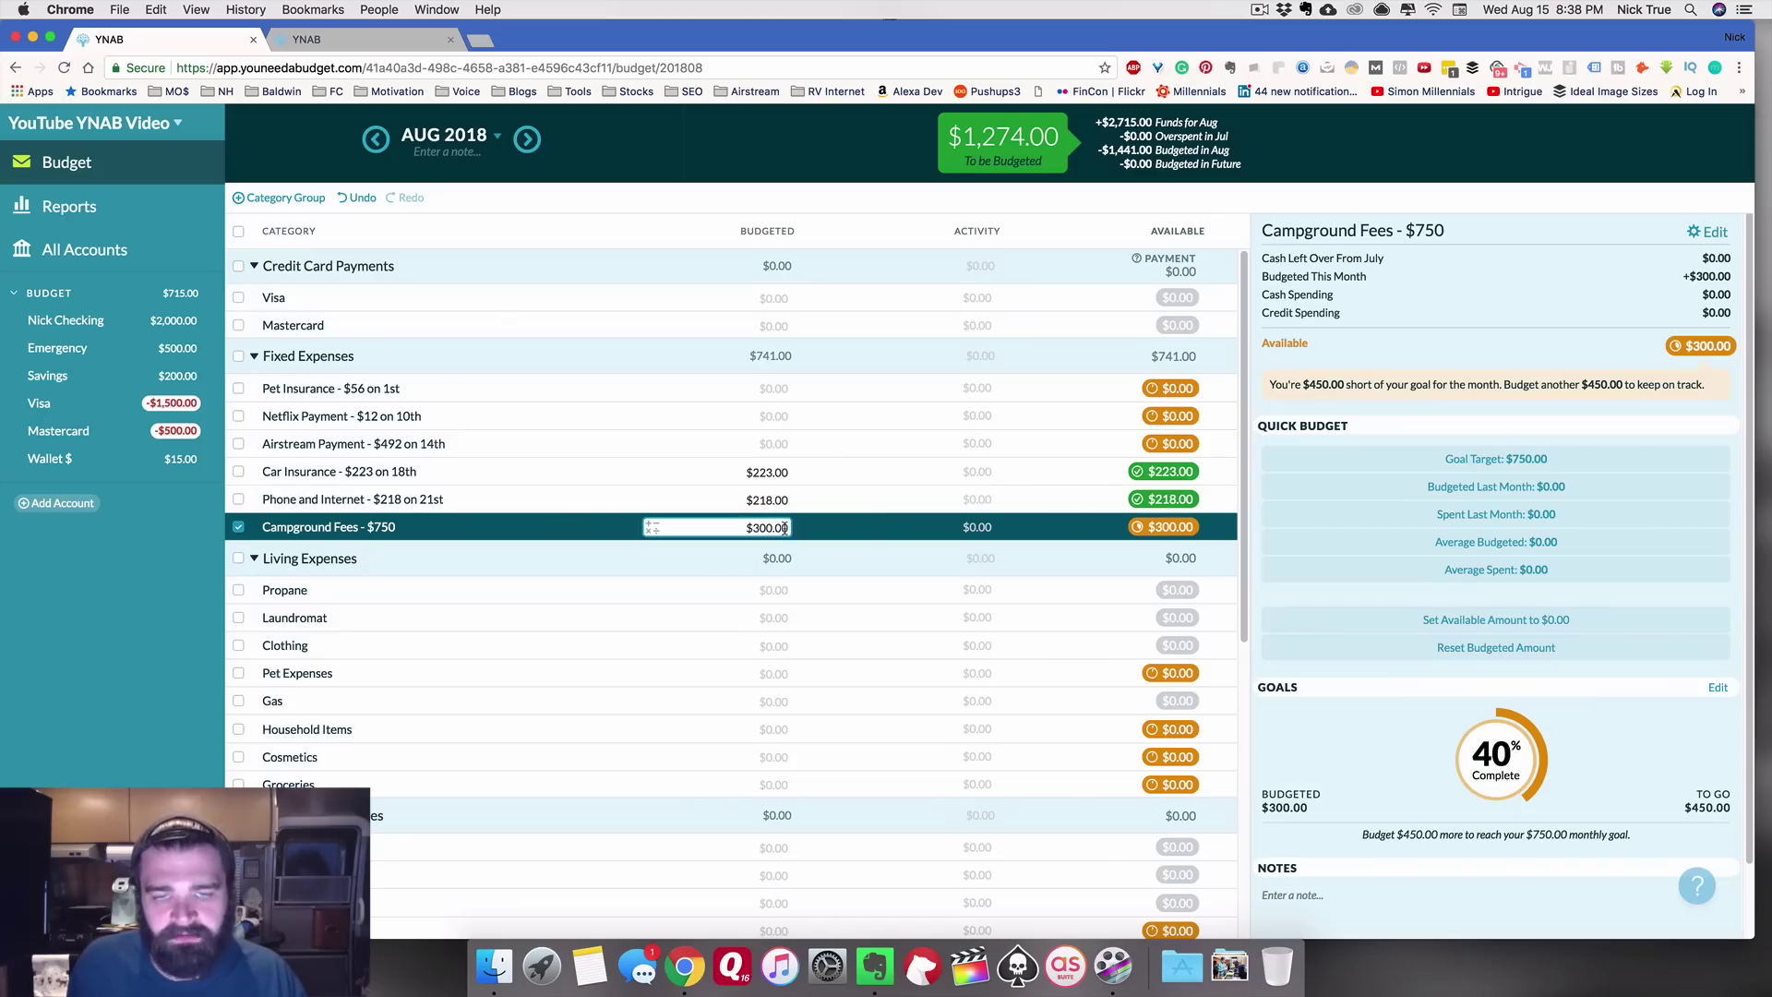
key("Down")
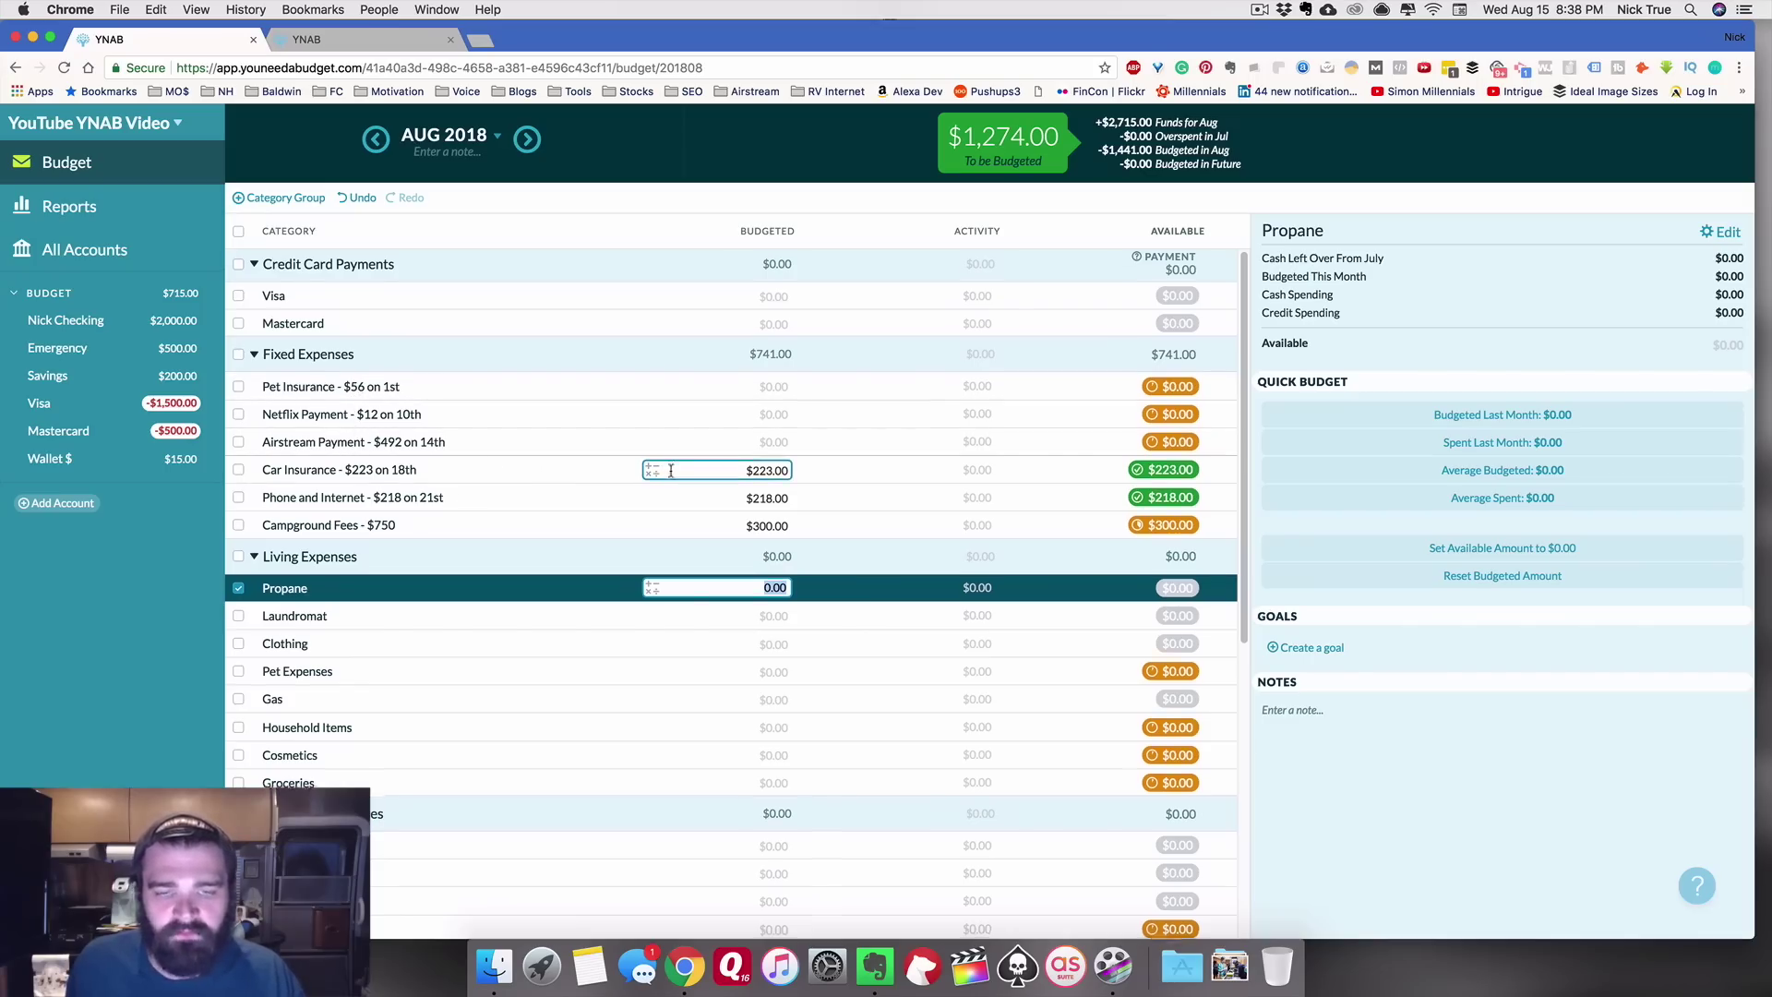
Step: Budget $200 for Groceries in Living Expenses as a partial amount towards its monthly goal
scroll(669, 471, "down", 1)
scroll(670, 471, "down", 5)
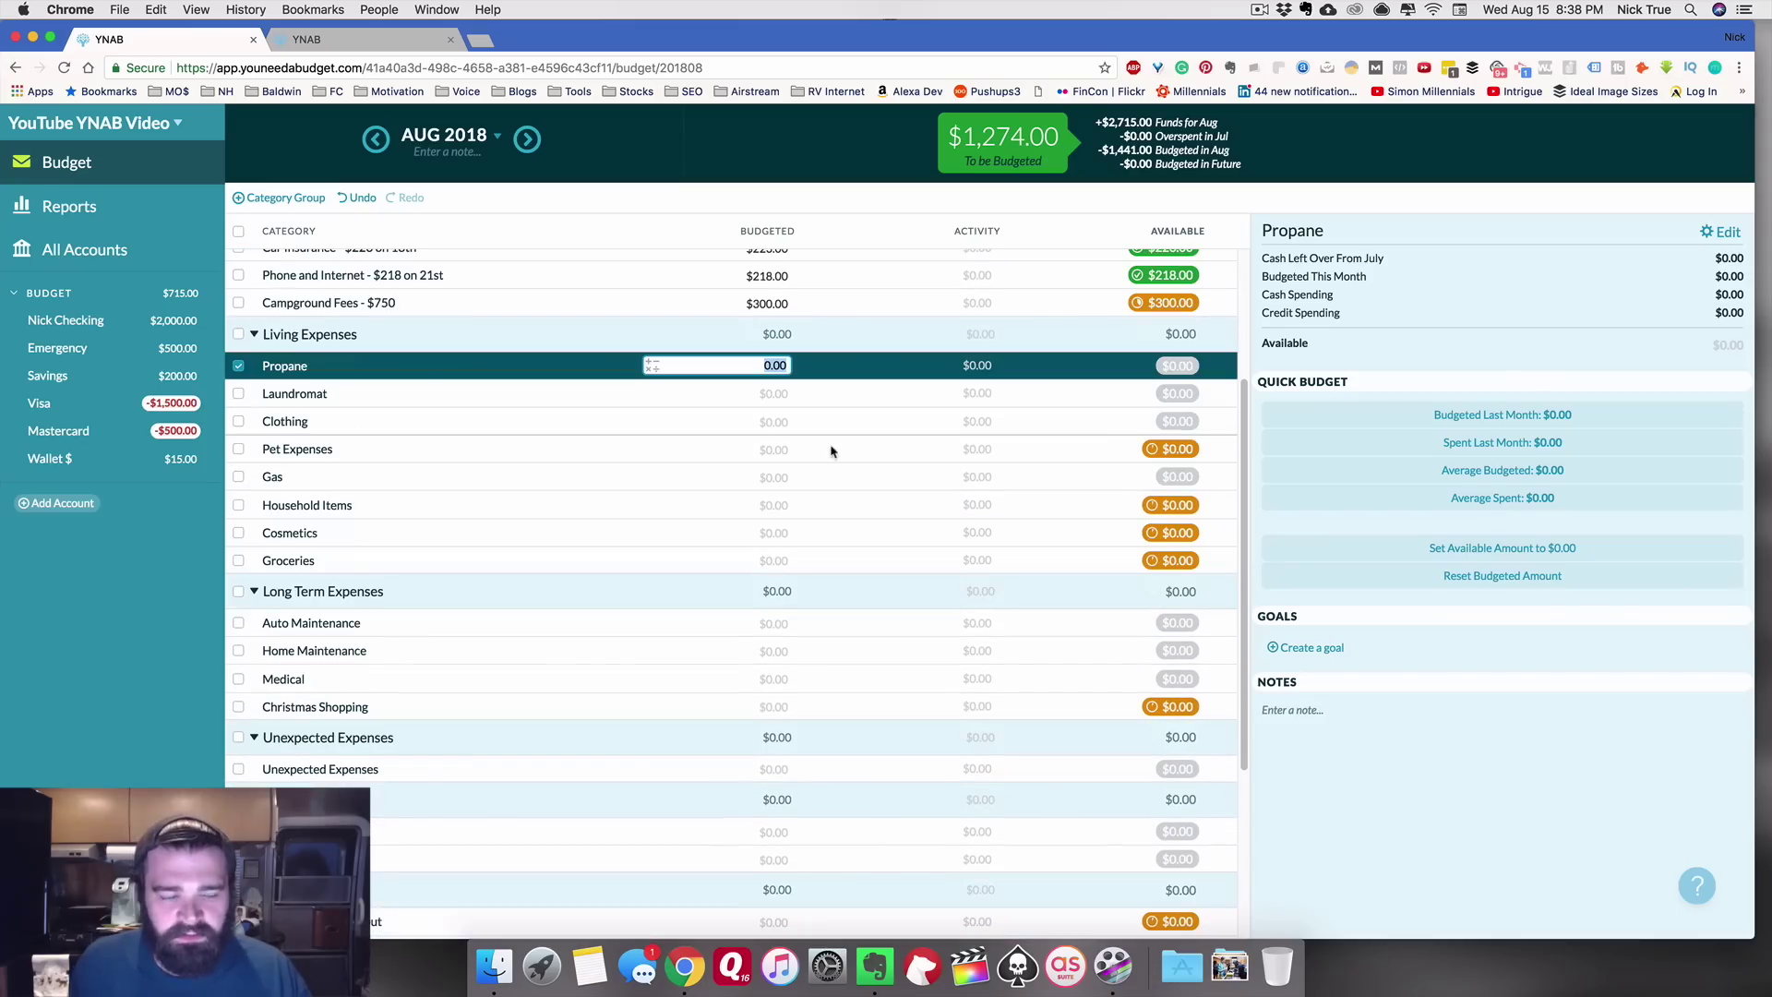
left_click(761, 560)
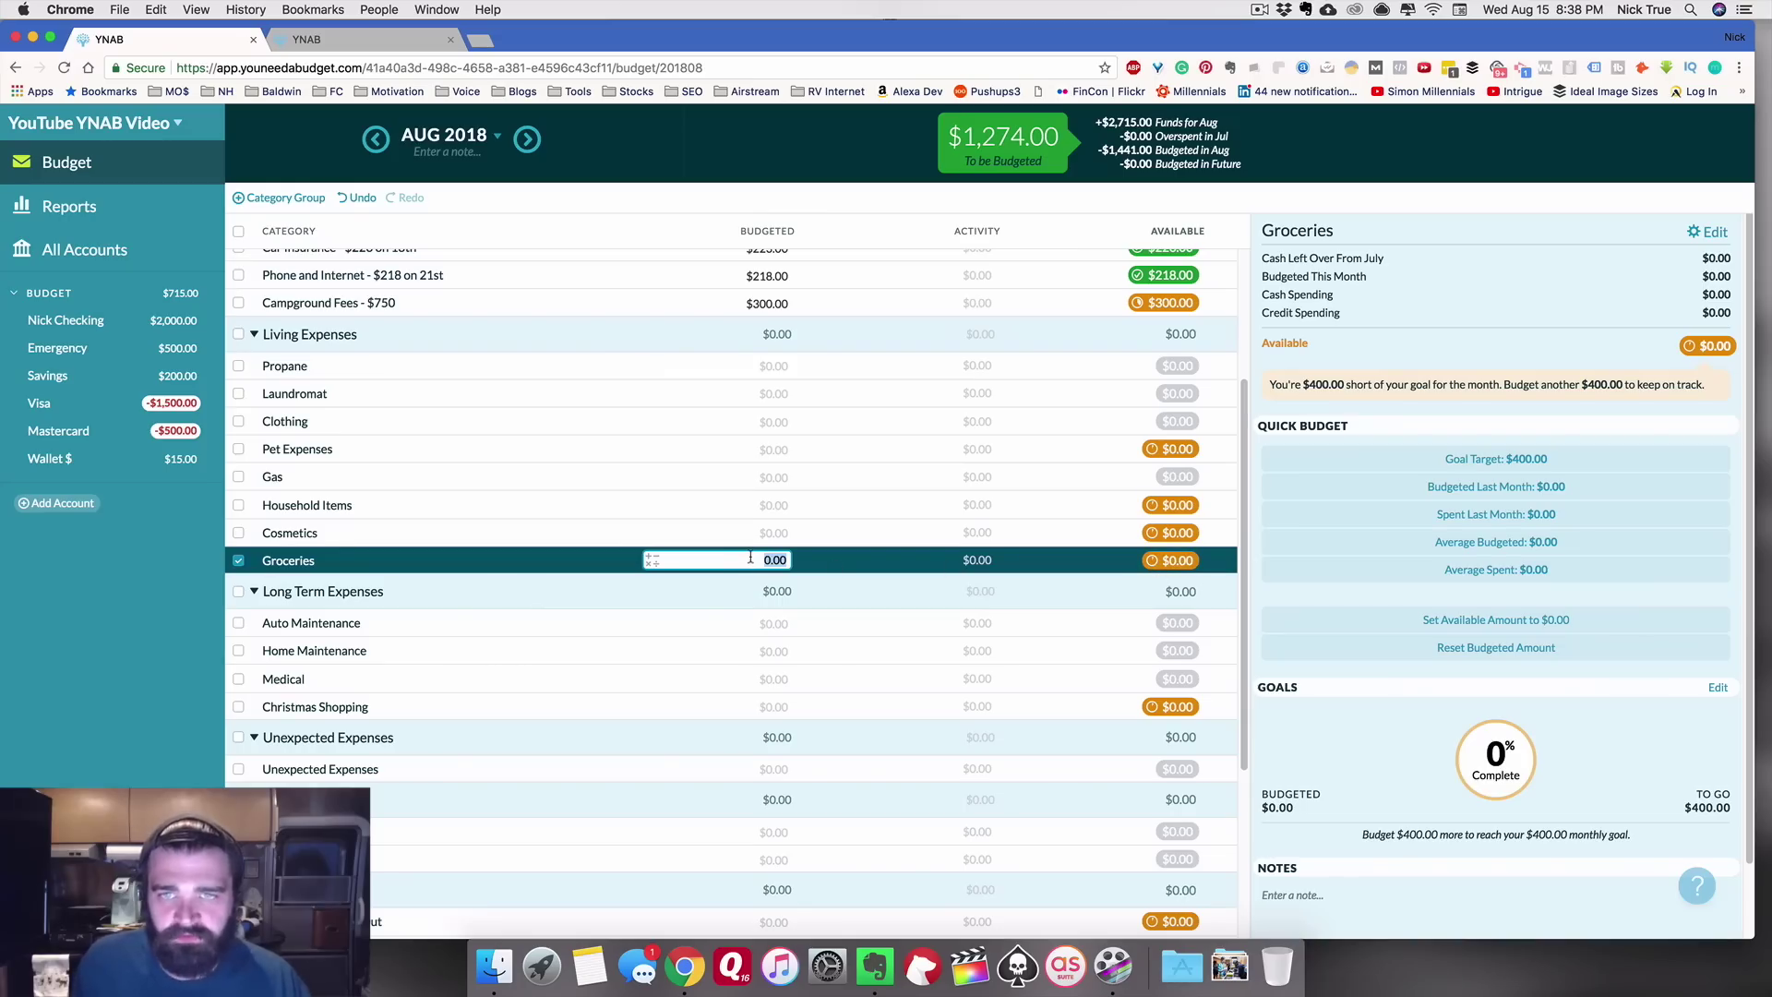
type("20")
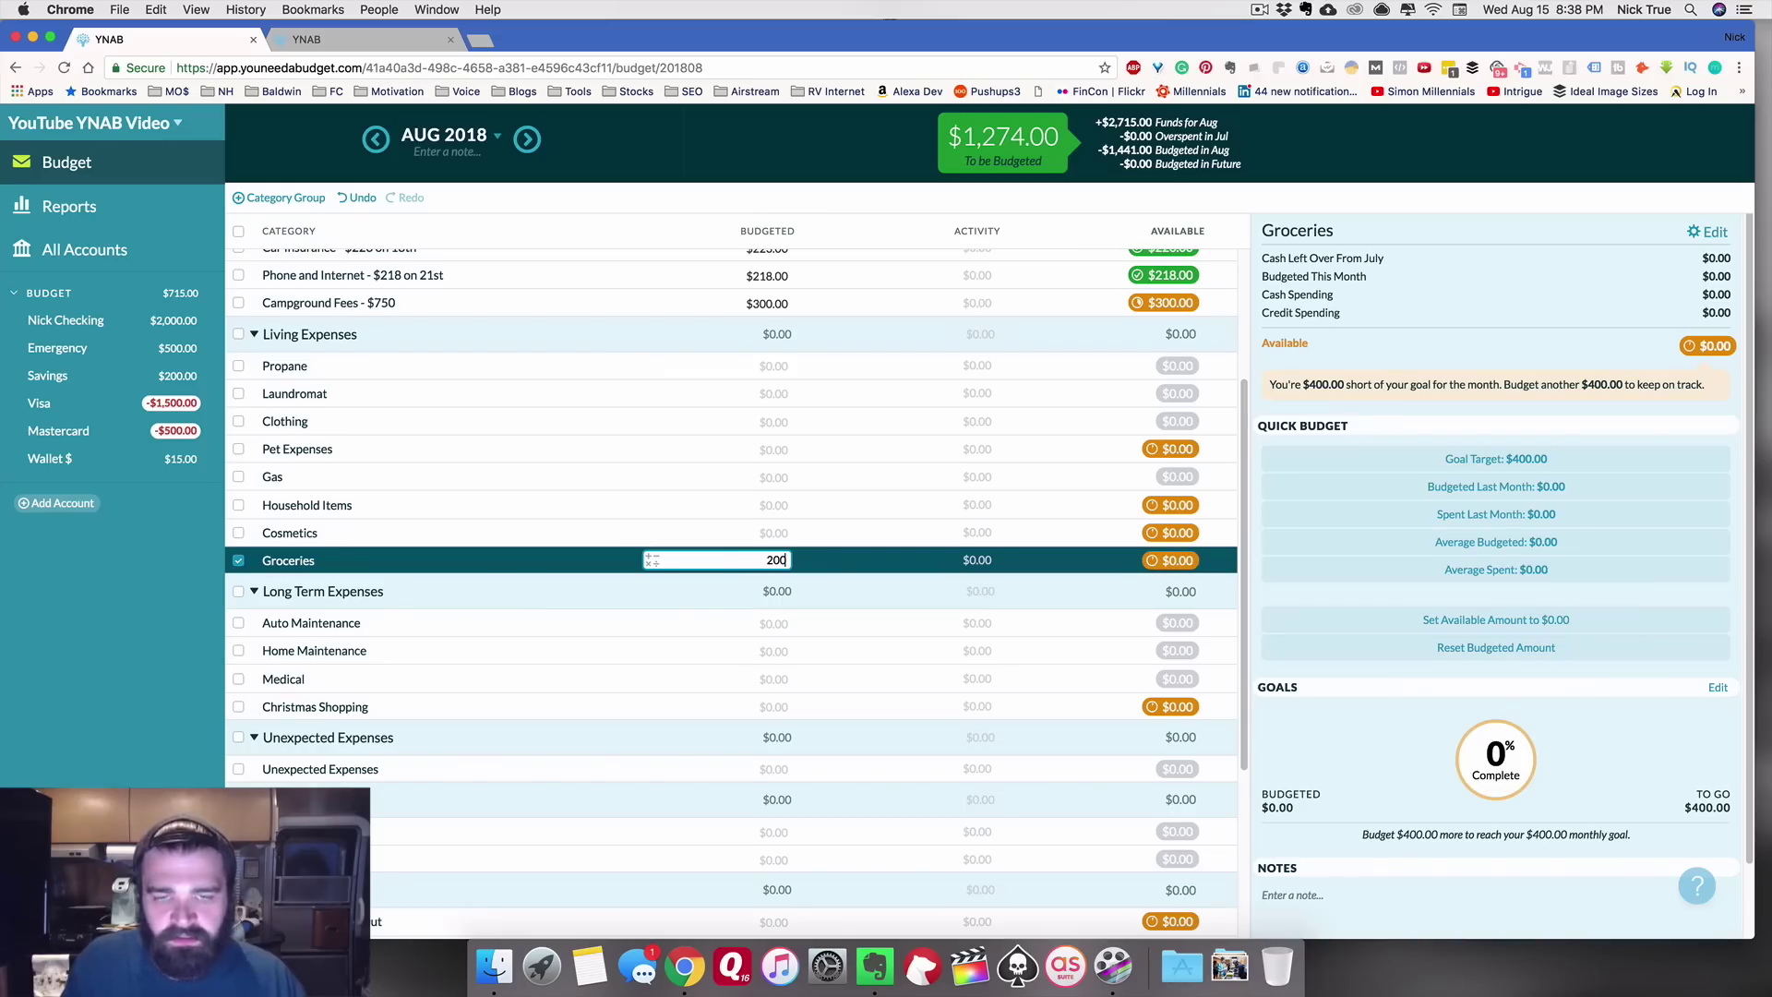
key("Return")
key("Up")
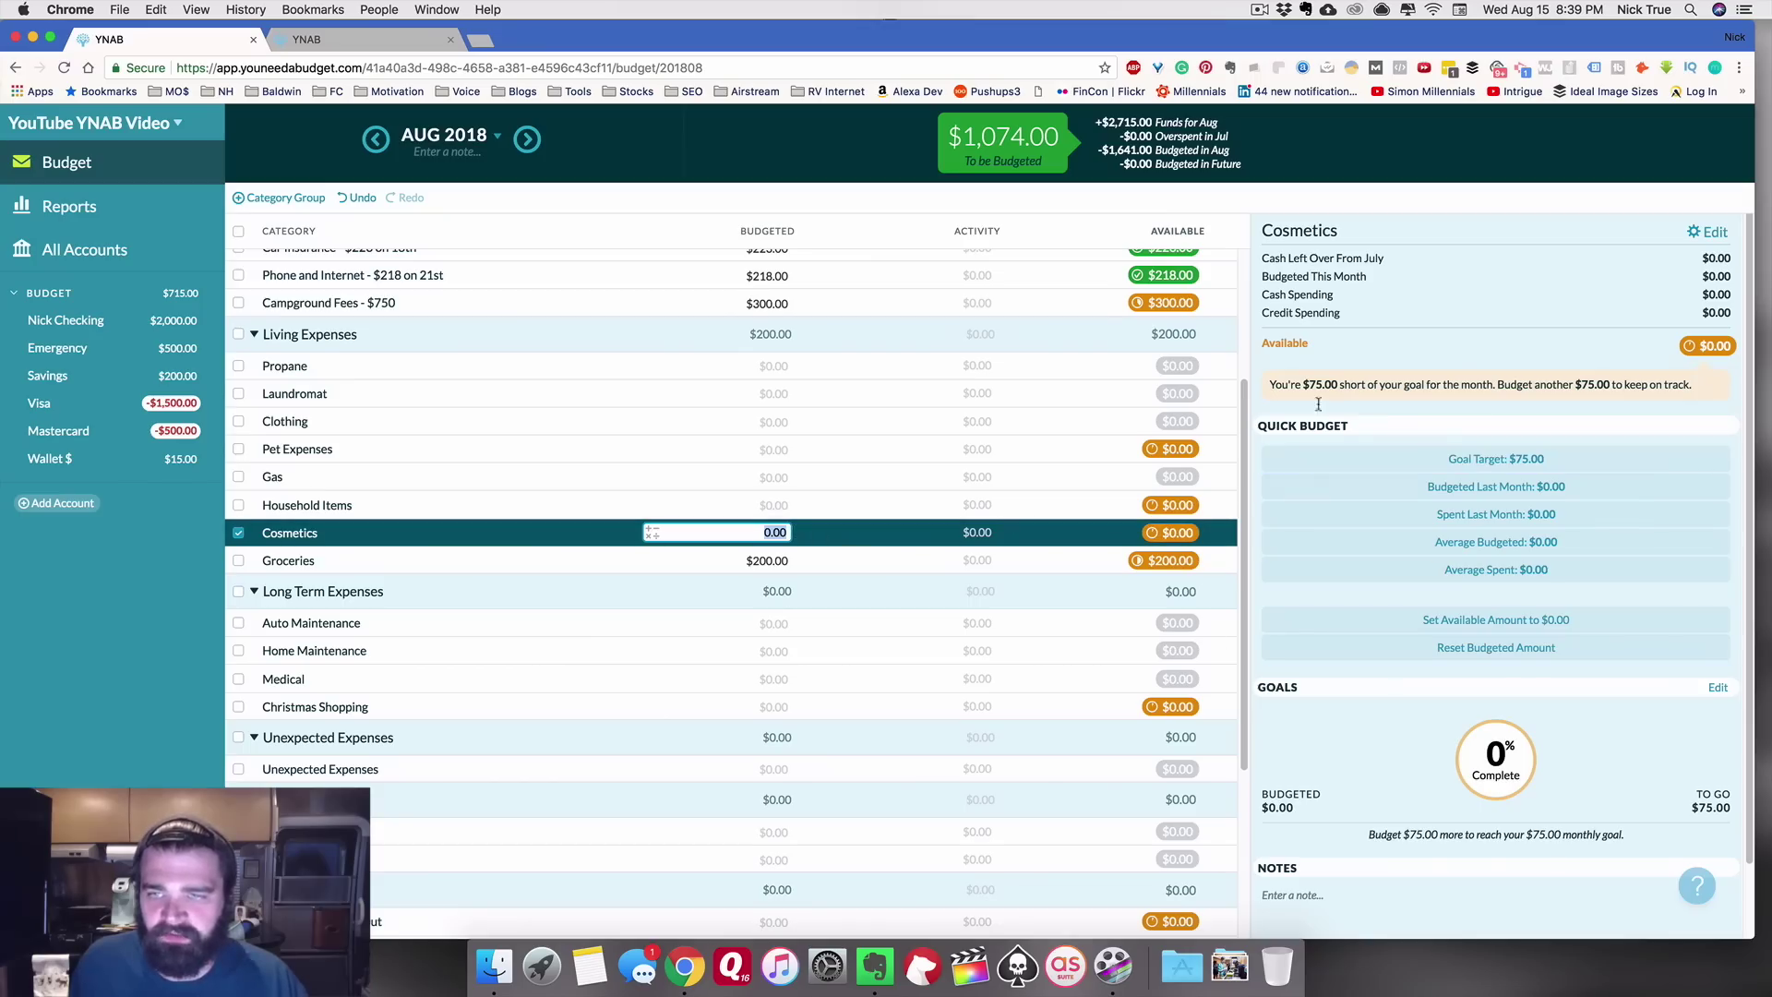
Step: Budget $40 for Cosmetics and $40 for Household Items in Living Expenses
type("40")
key("Return")
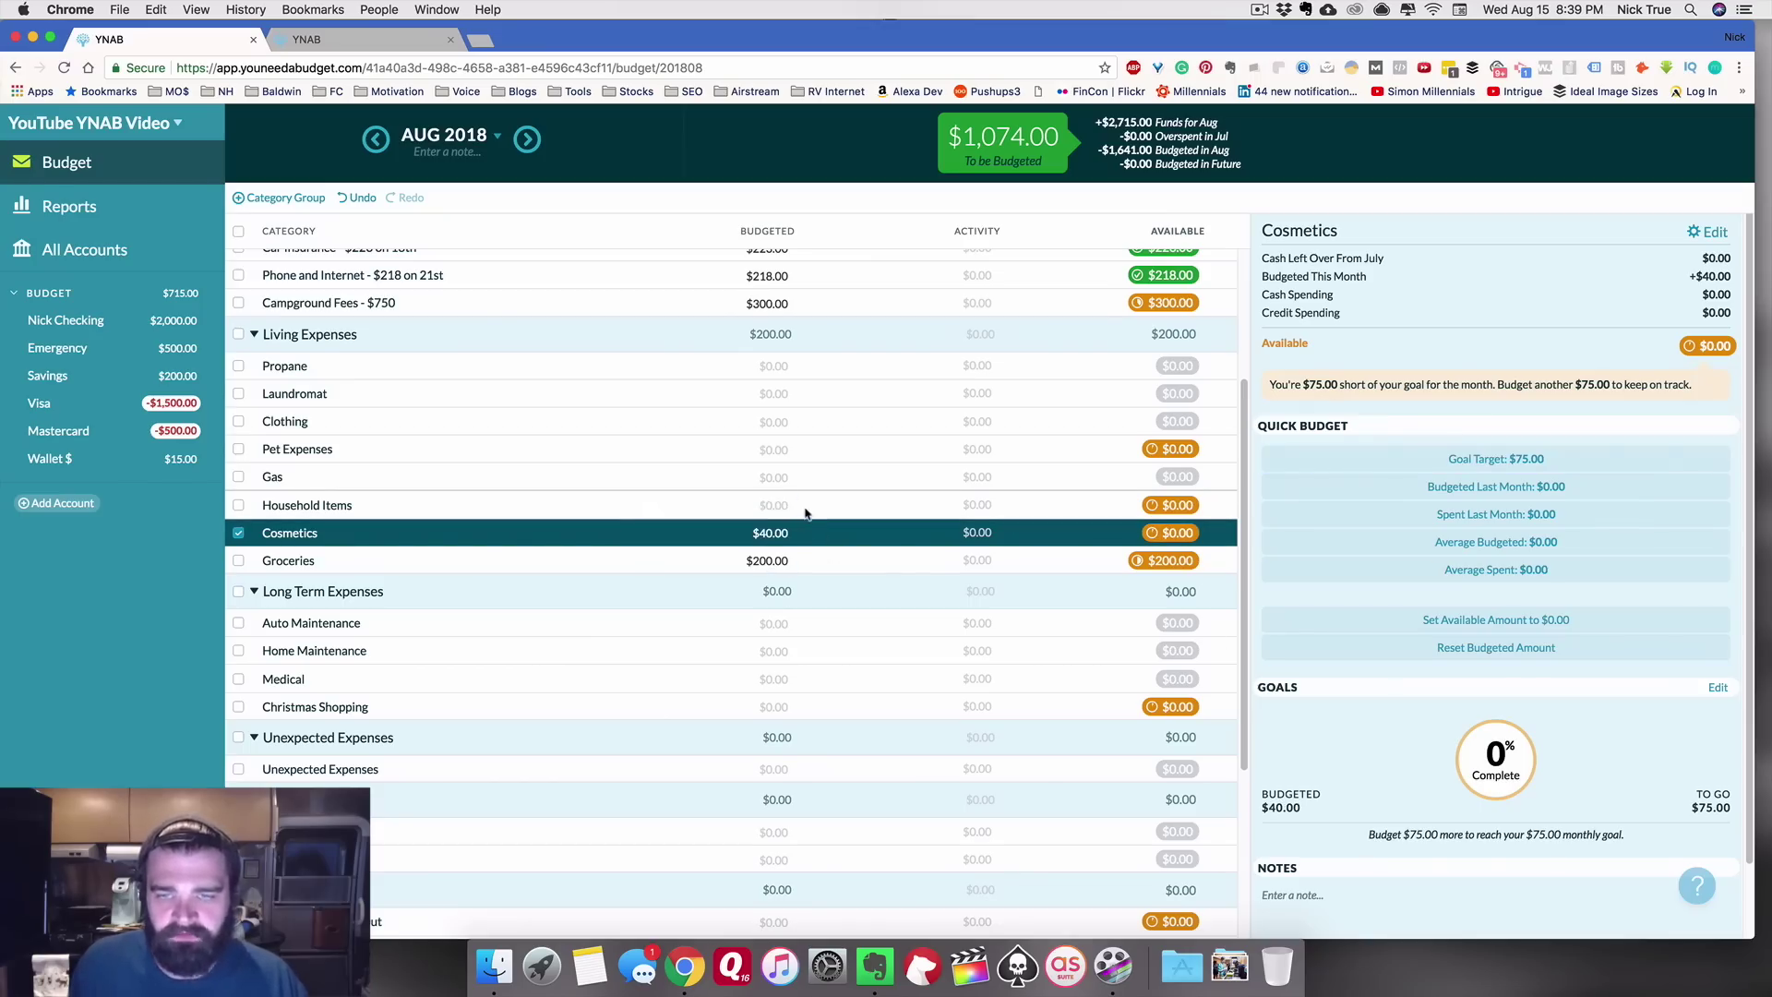
left_click(808, 507)
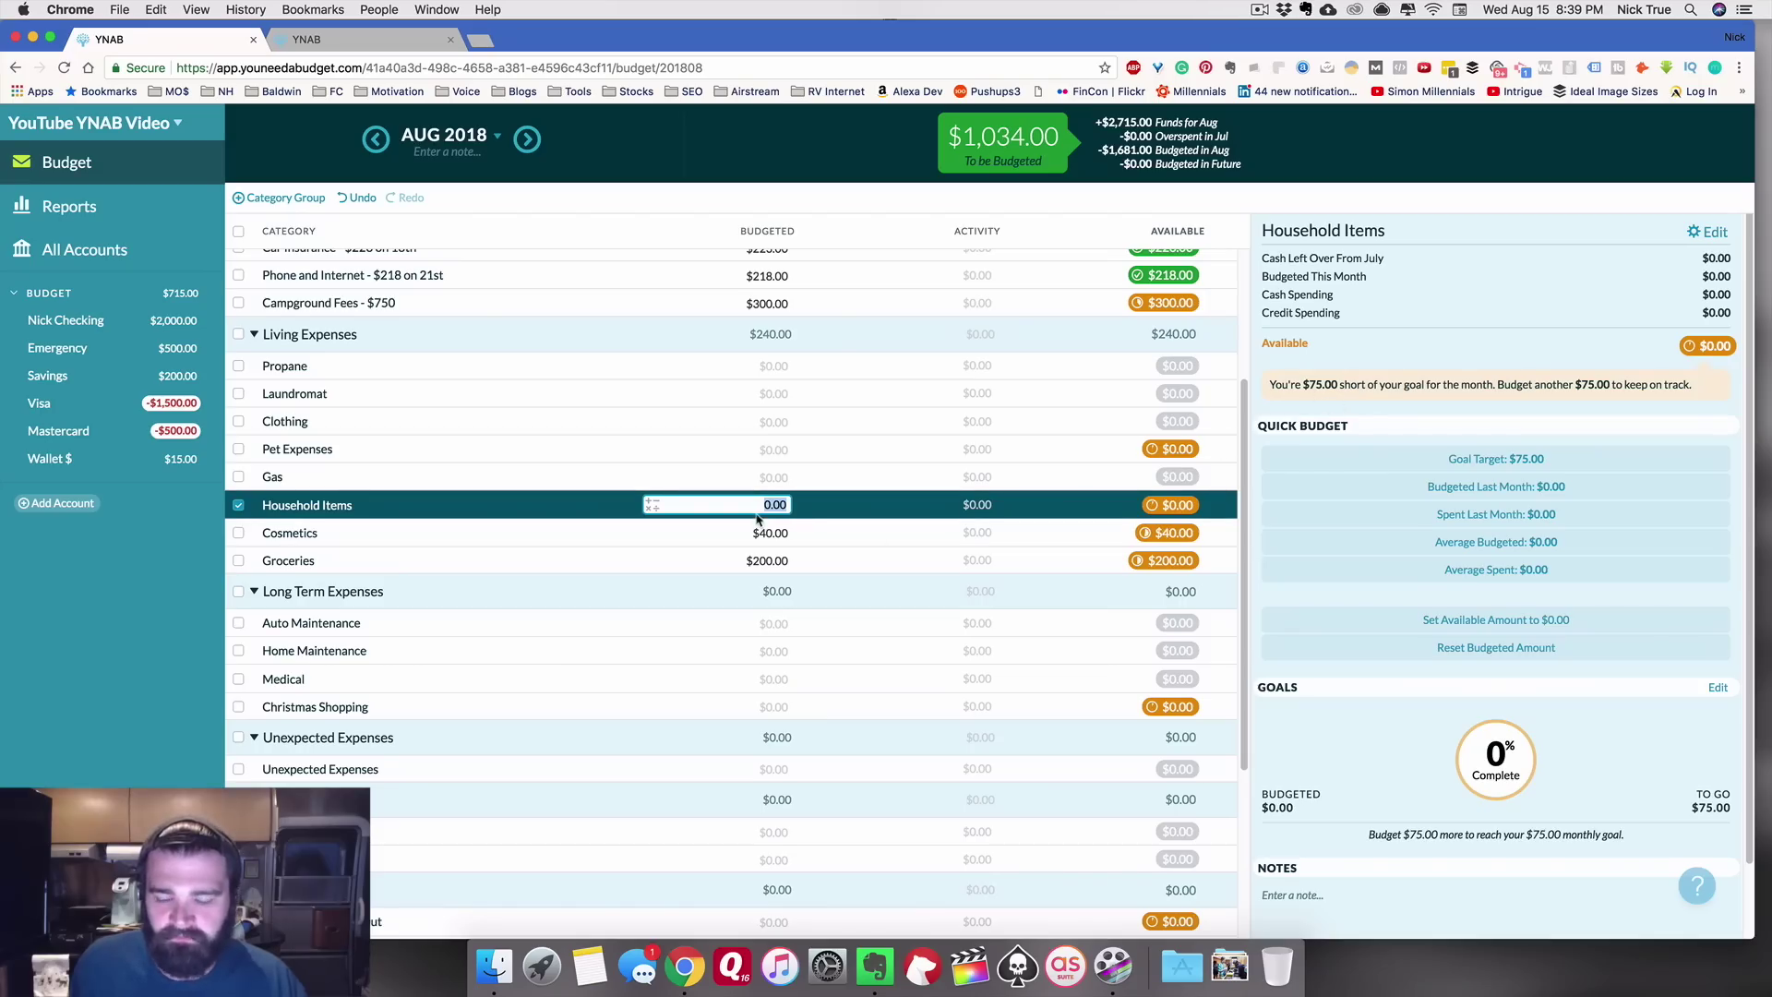
type("40")
key("Return")
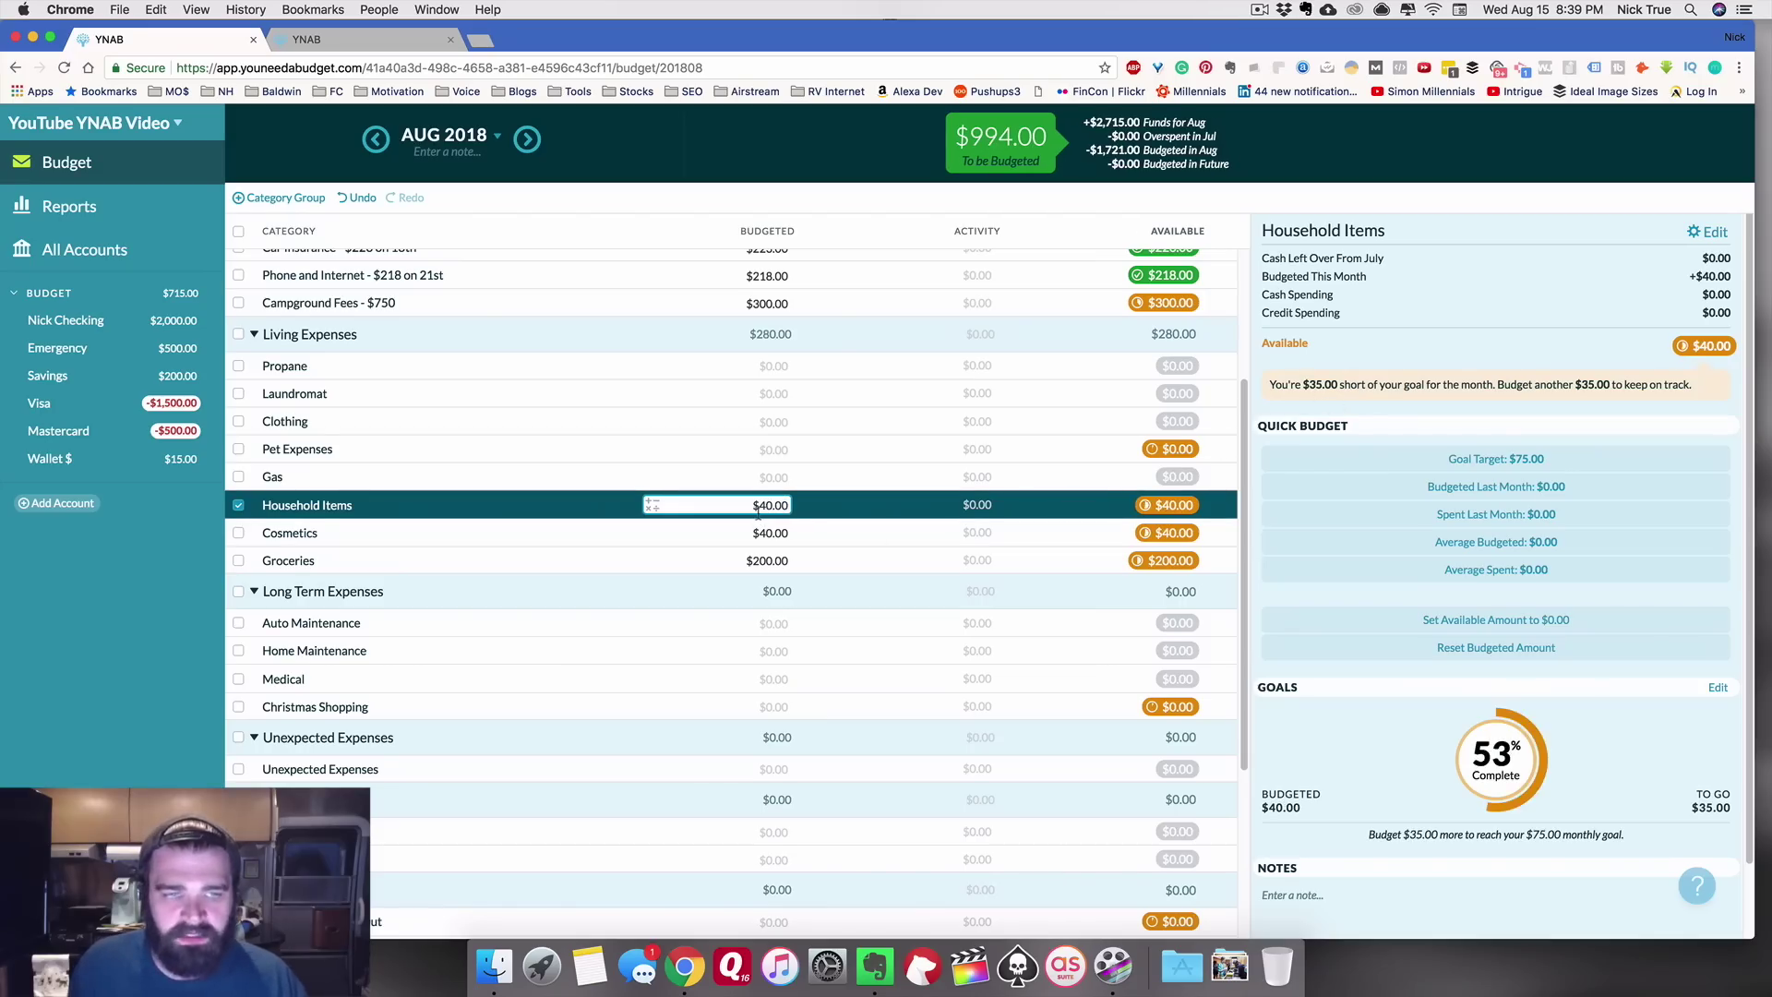
Step: Budget $60 for Pet Expenses and $75 for Gas in Living Expenses
left_click(812, 474)
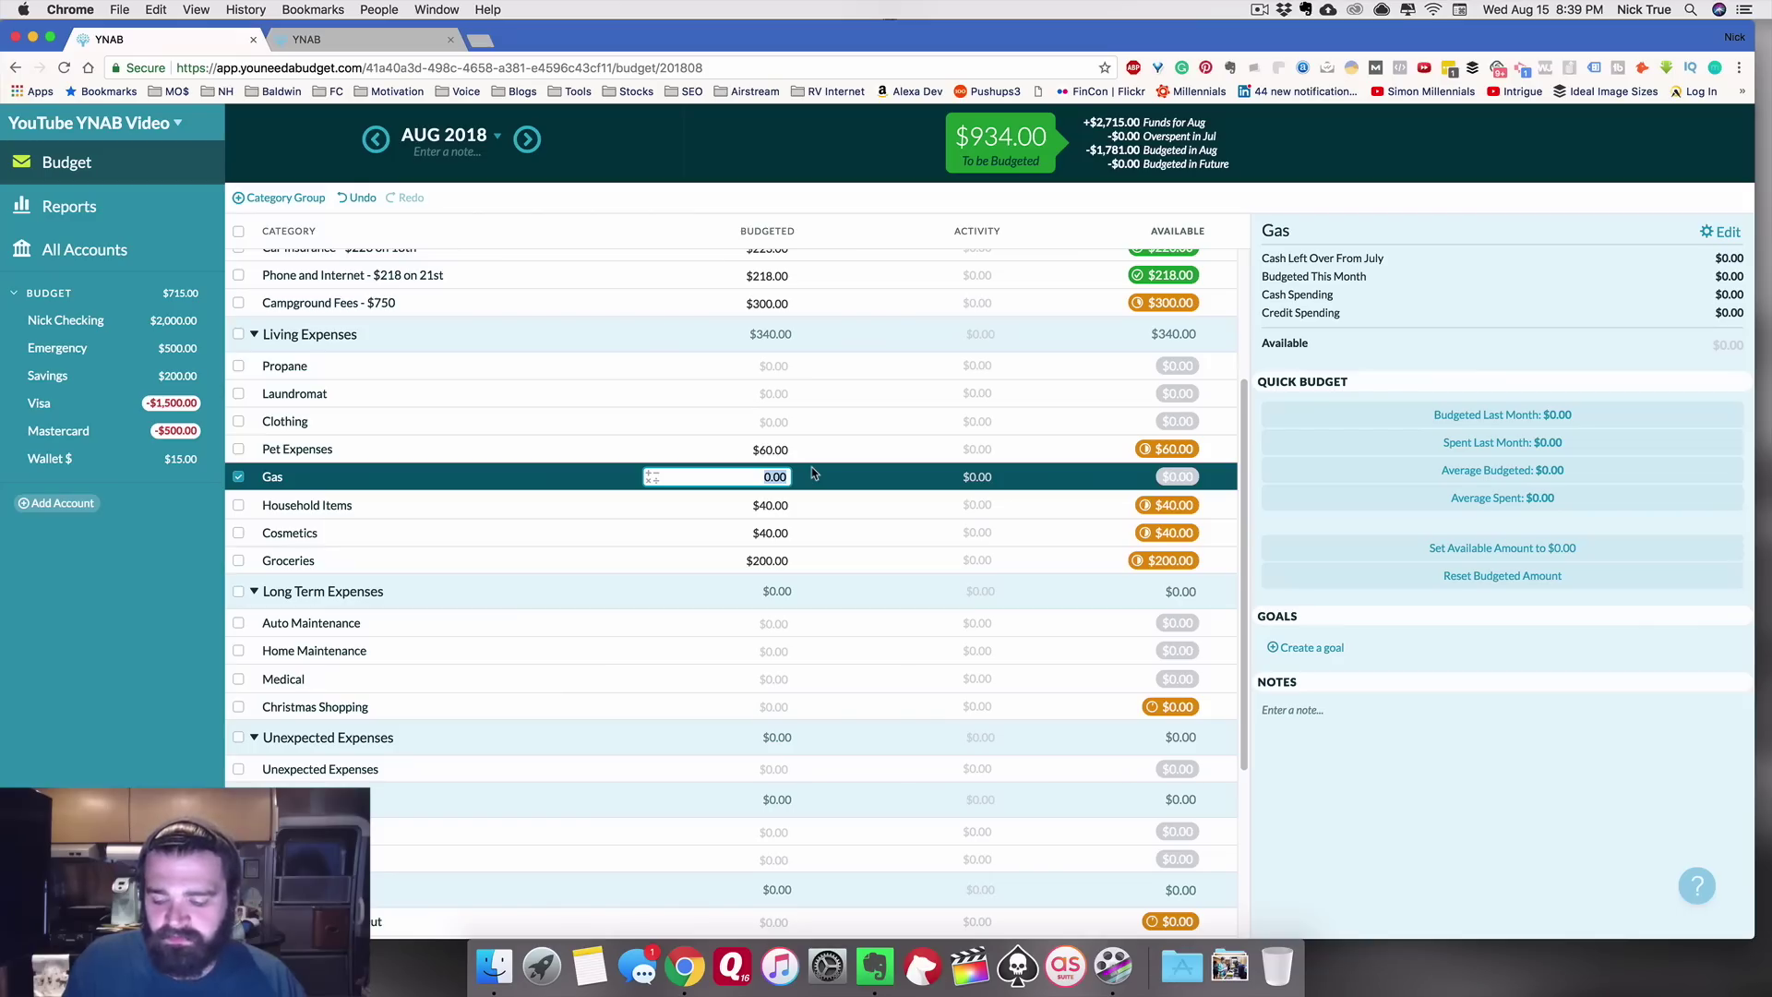
type("75")
key("Return")
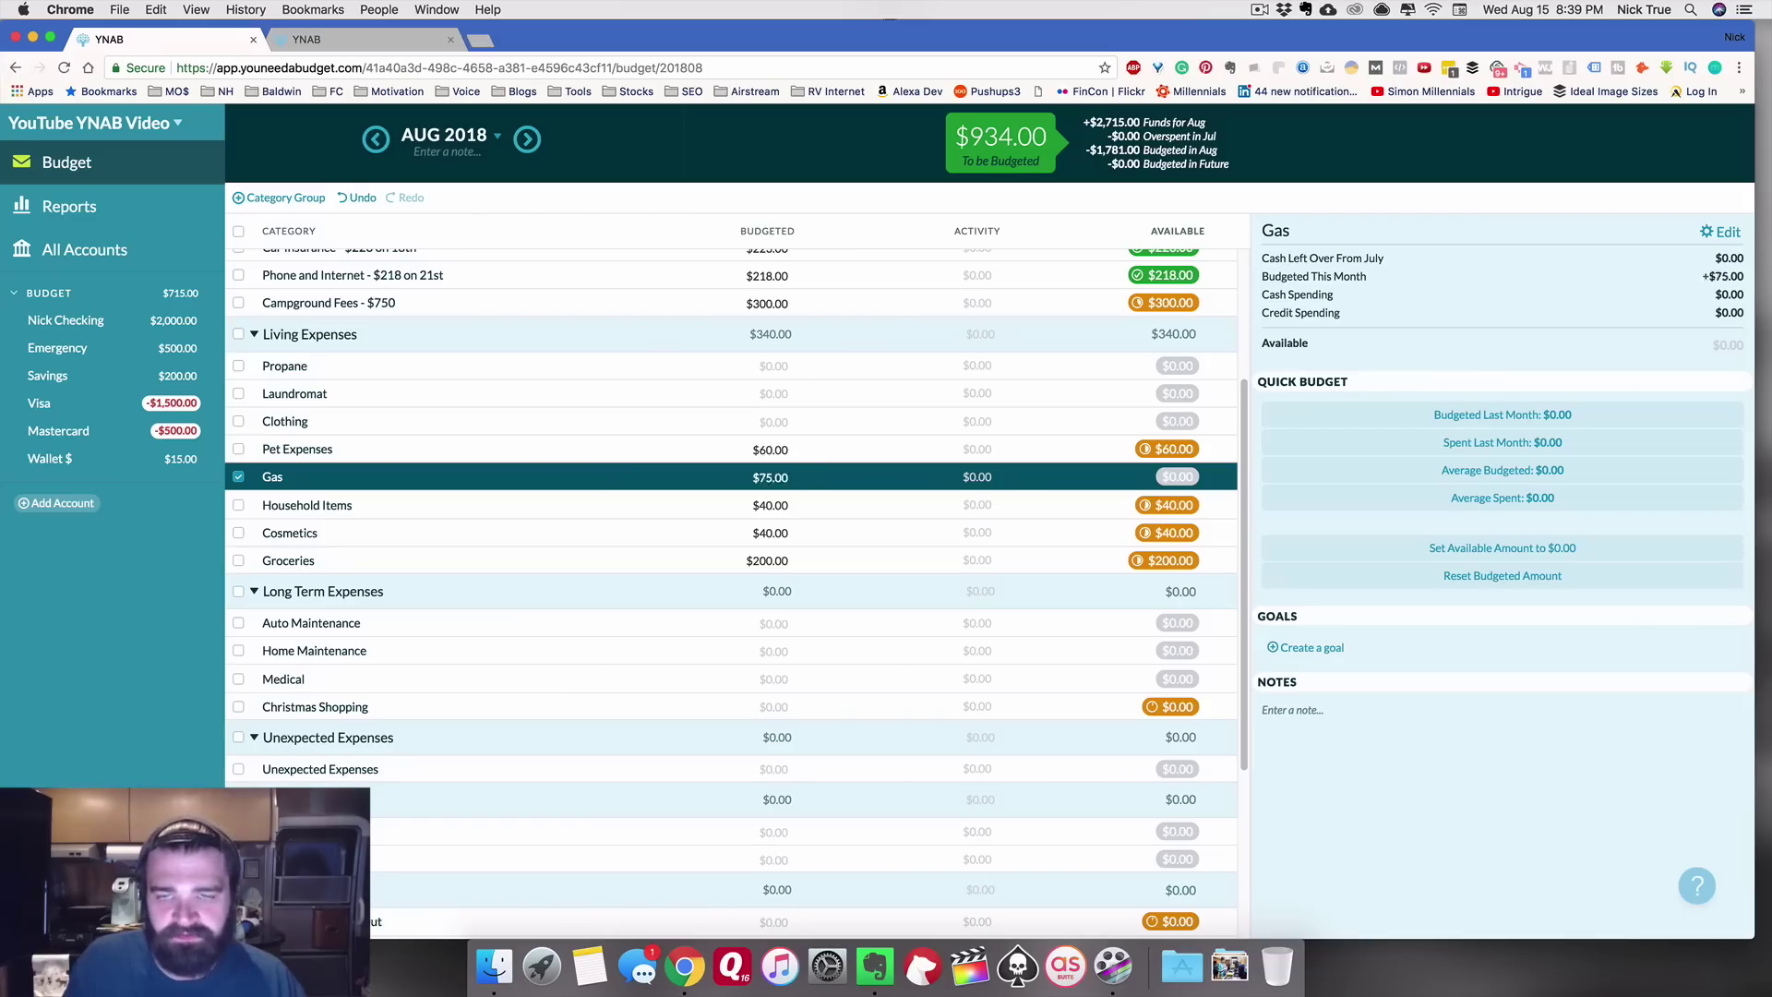
left_click(806, 452)
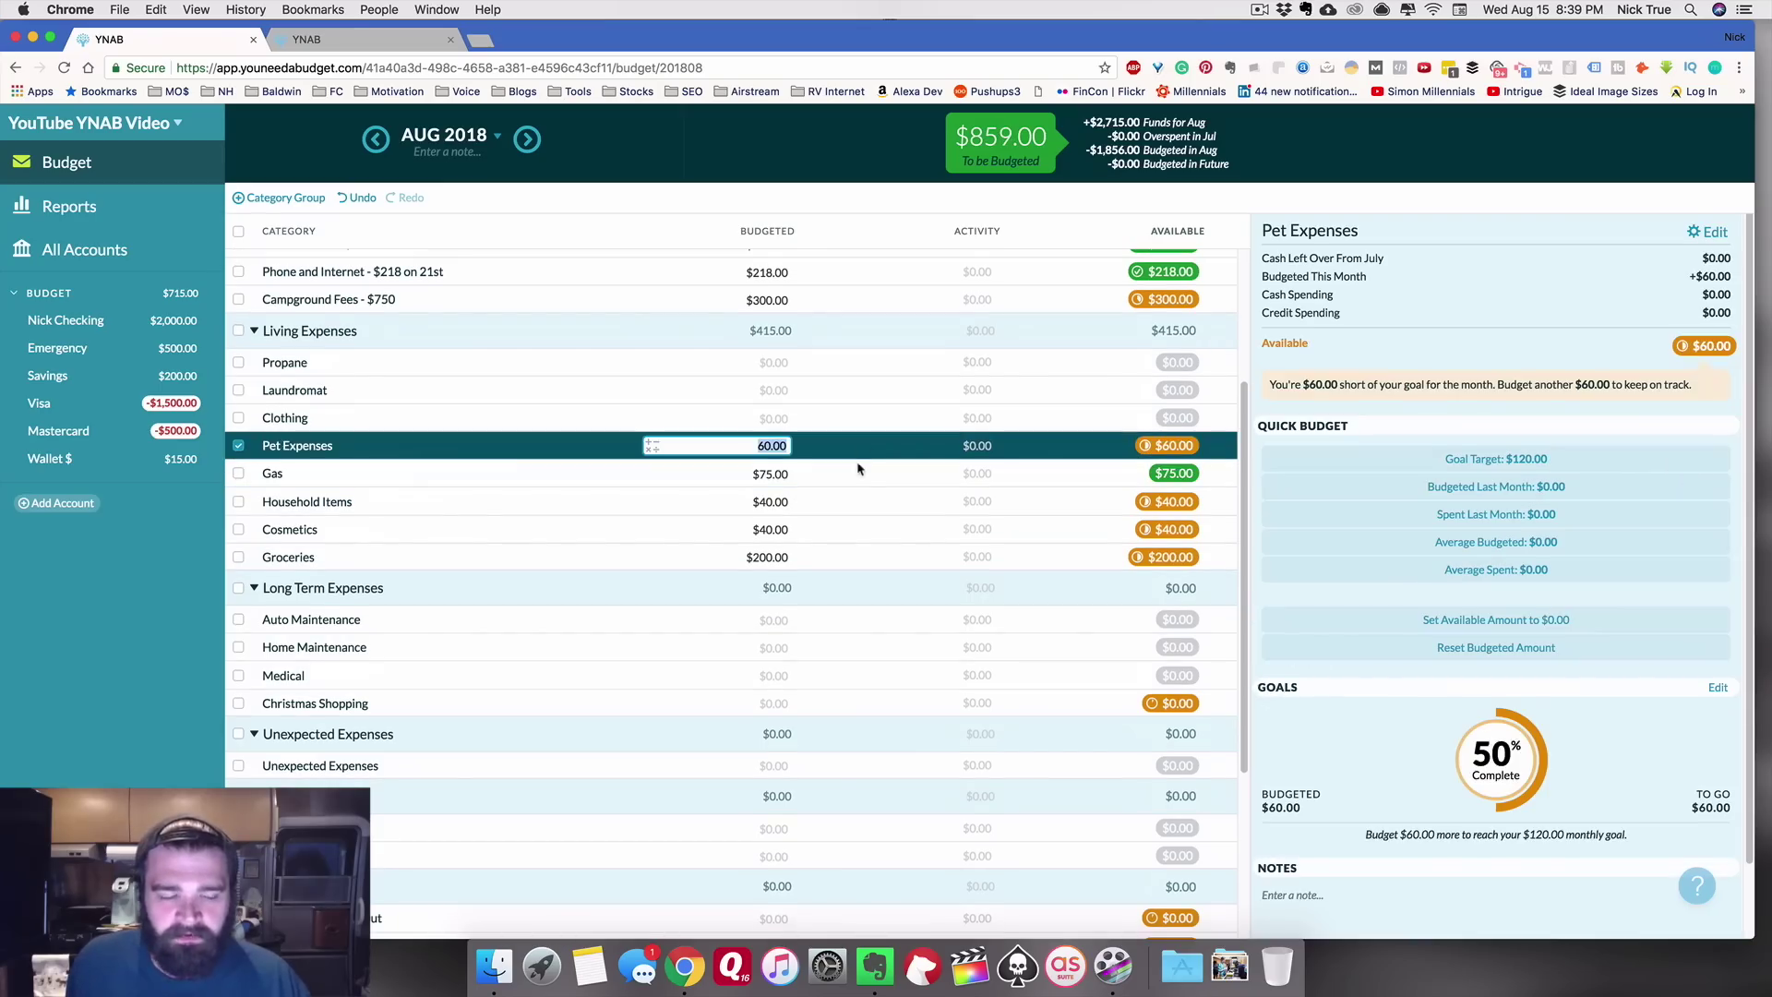
left_click(242, 447)
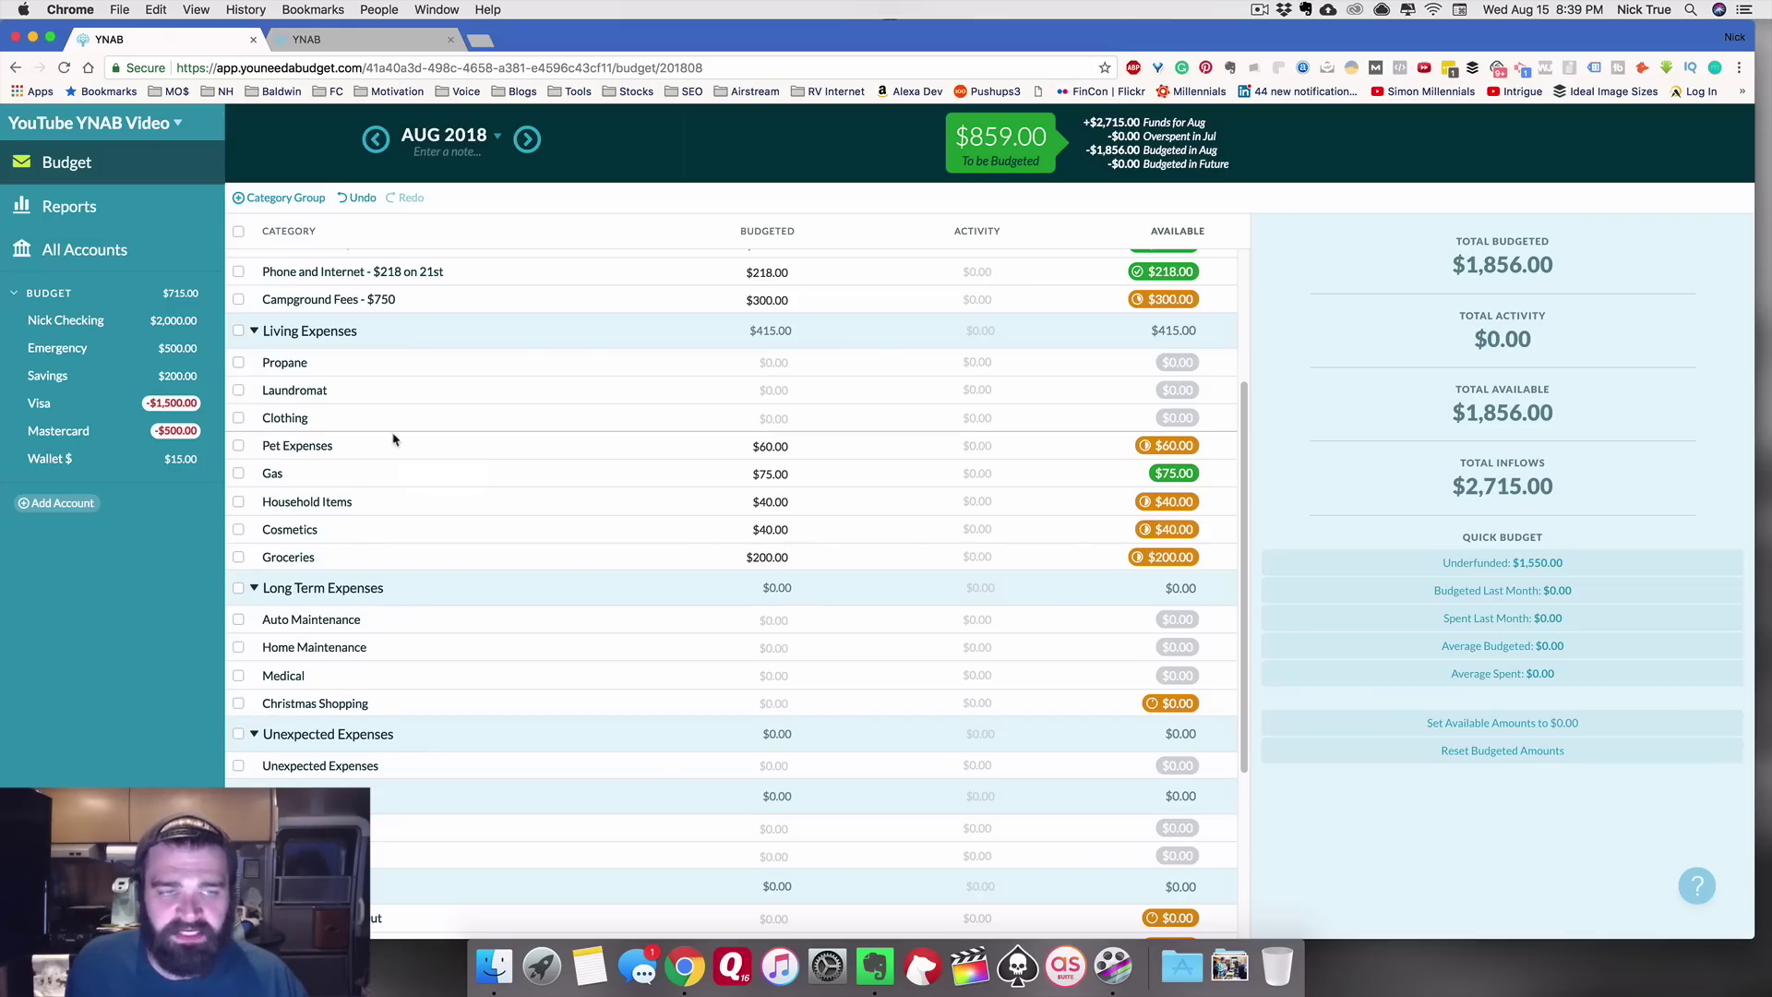
Step: Budget $15 for Laundromat in Living Expenses
left_click(766, 393)
type("15")
key("Return")
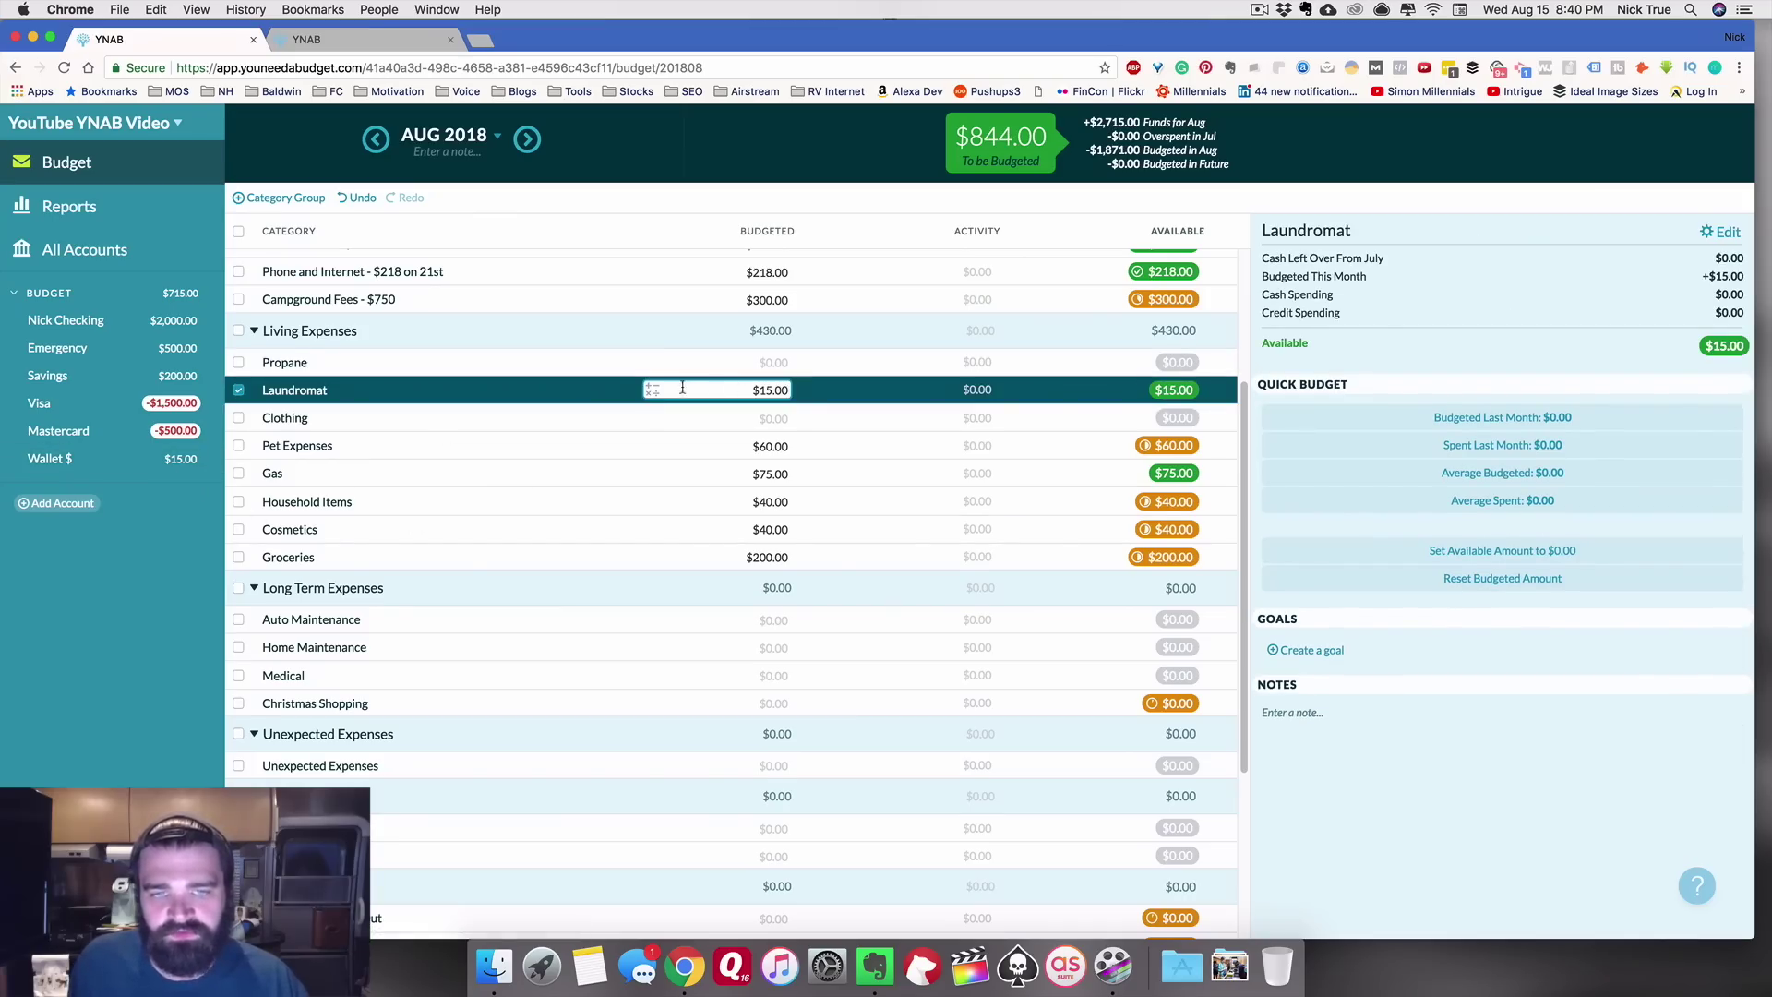
Step: Budget $100 for Christmas Shopping in Long Term Expenses for August
scroll(905, 435, "down", 4)
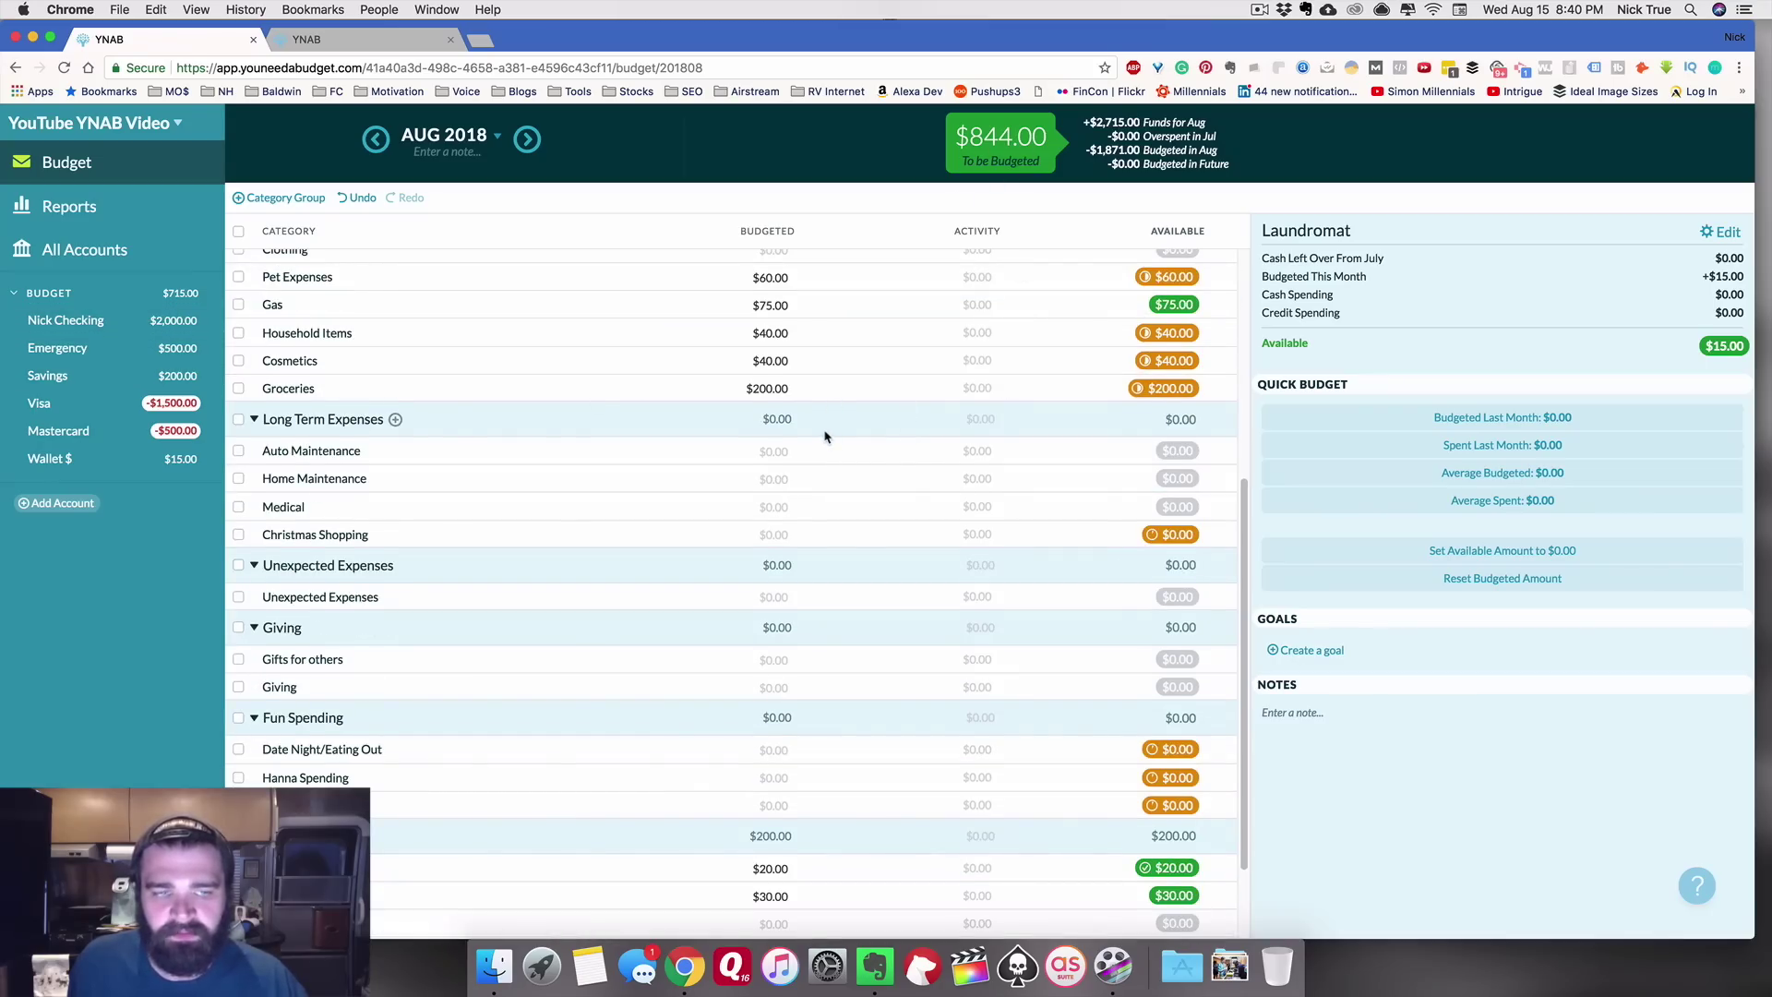
left_click(753, 451)
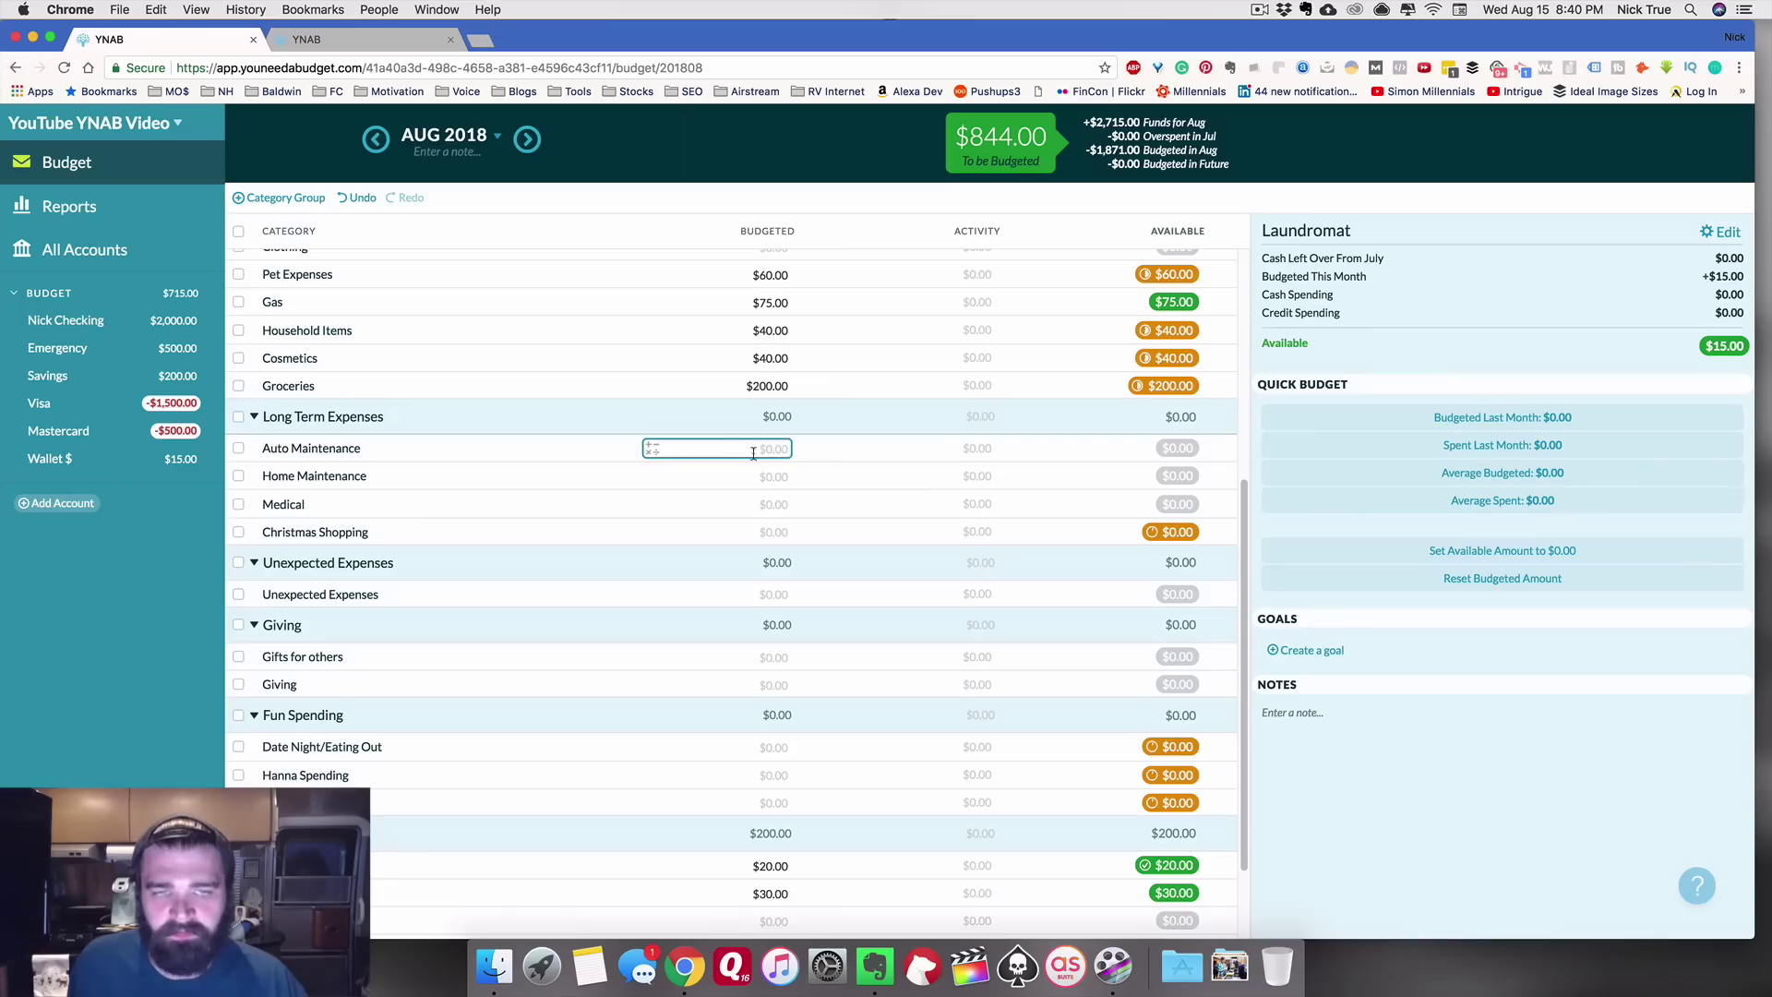
left_click(786, 533)
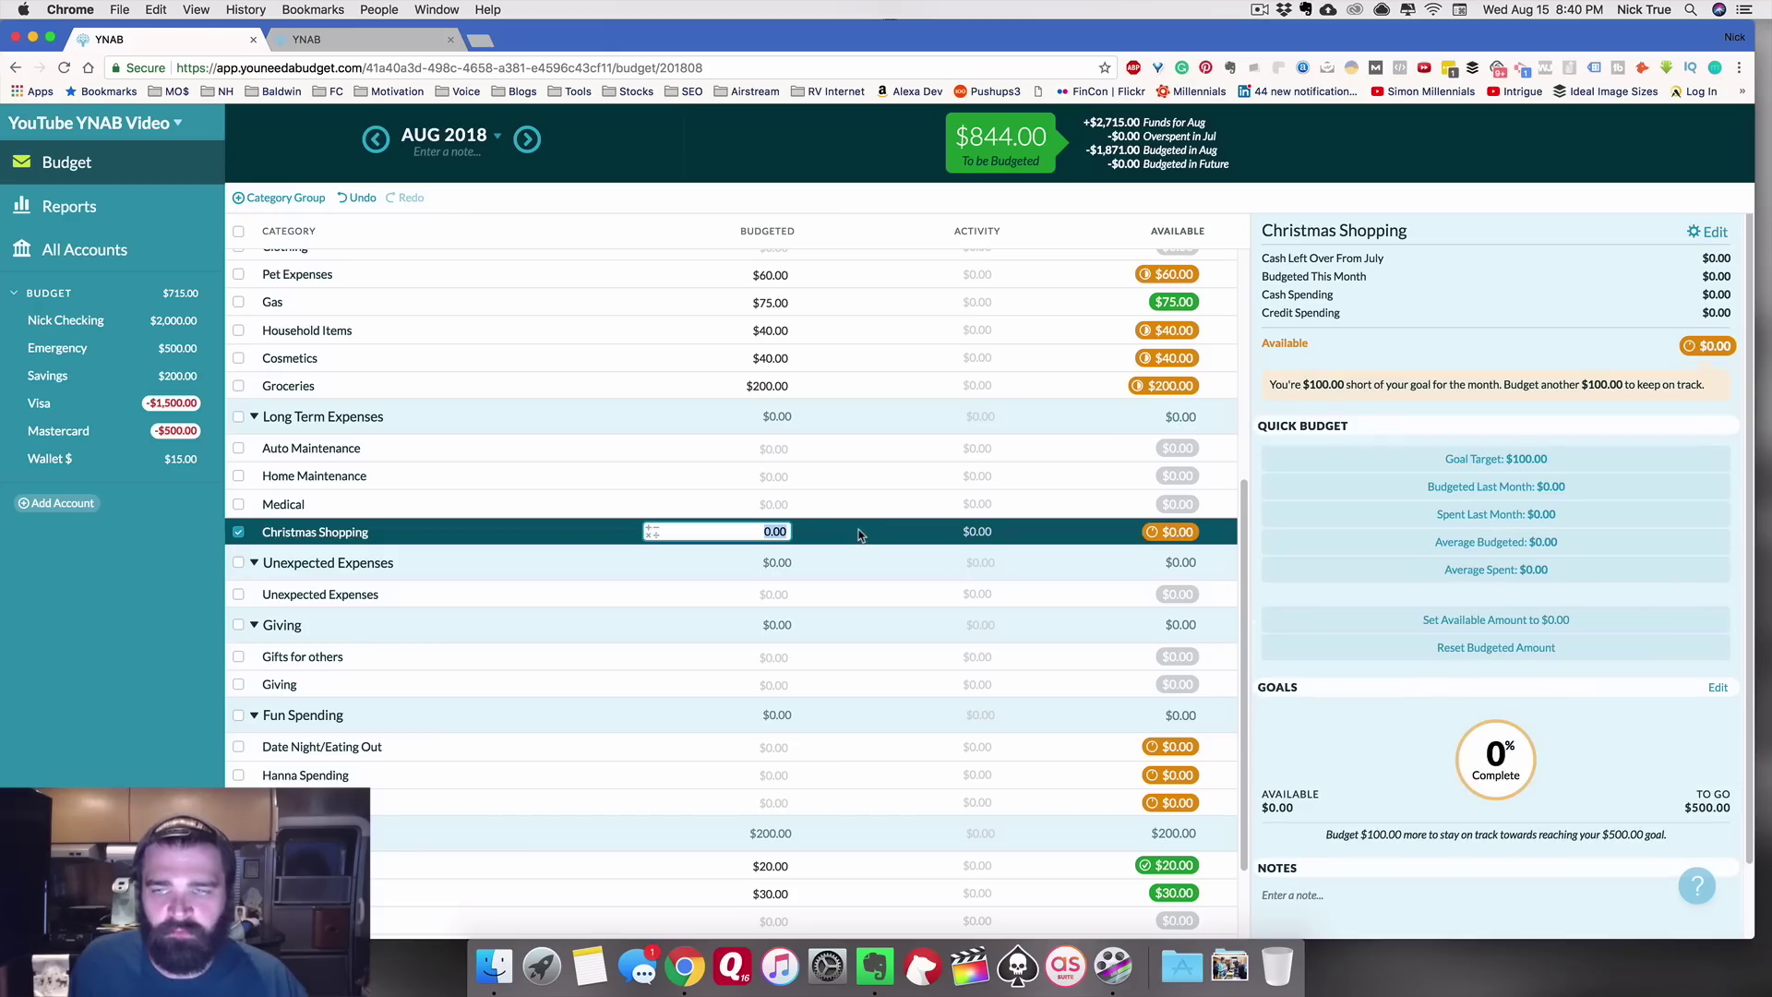
type("1")
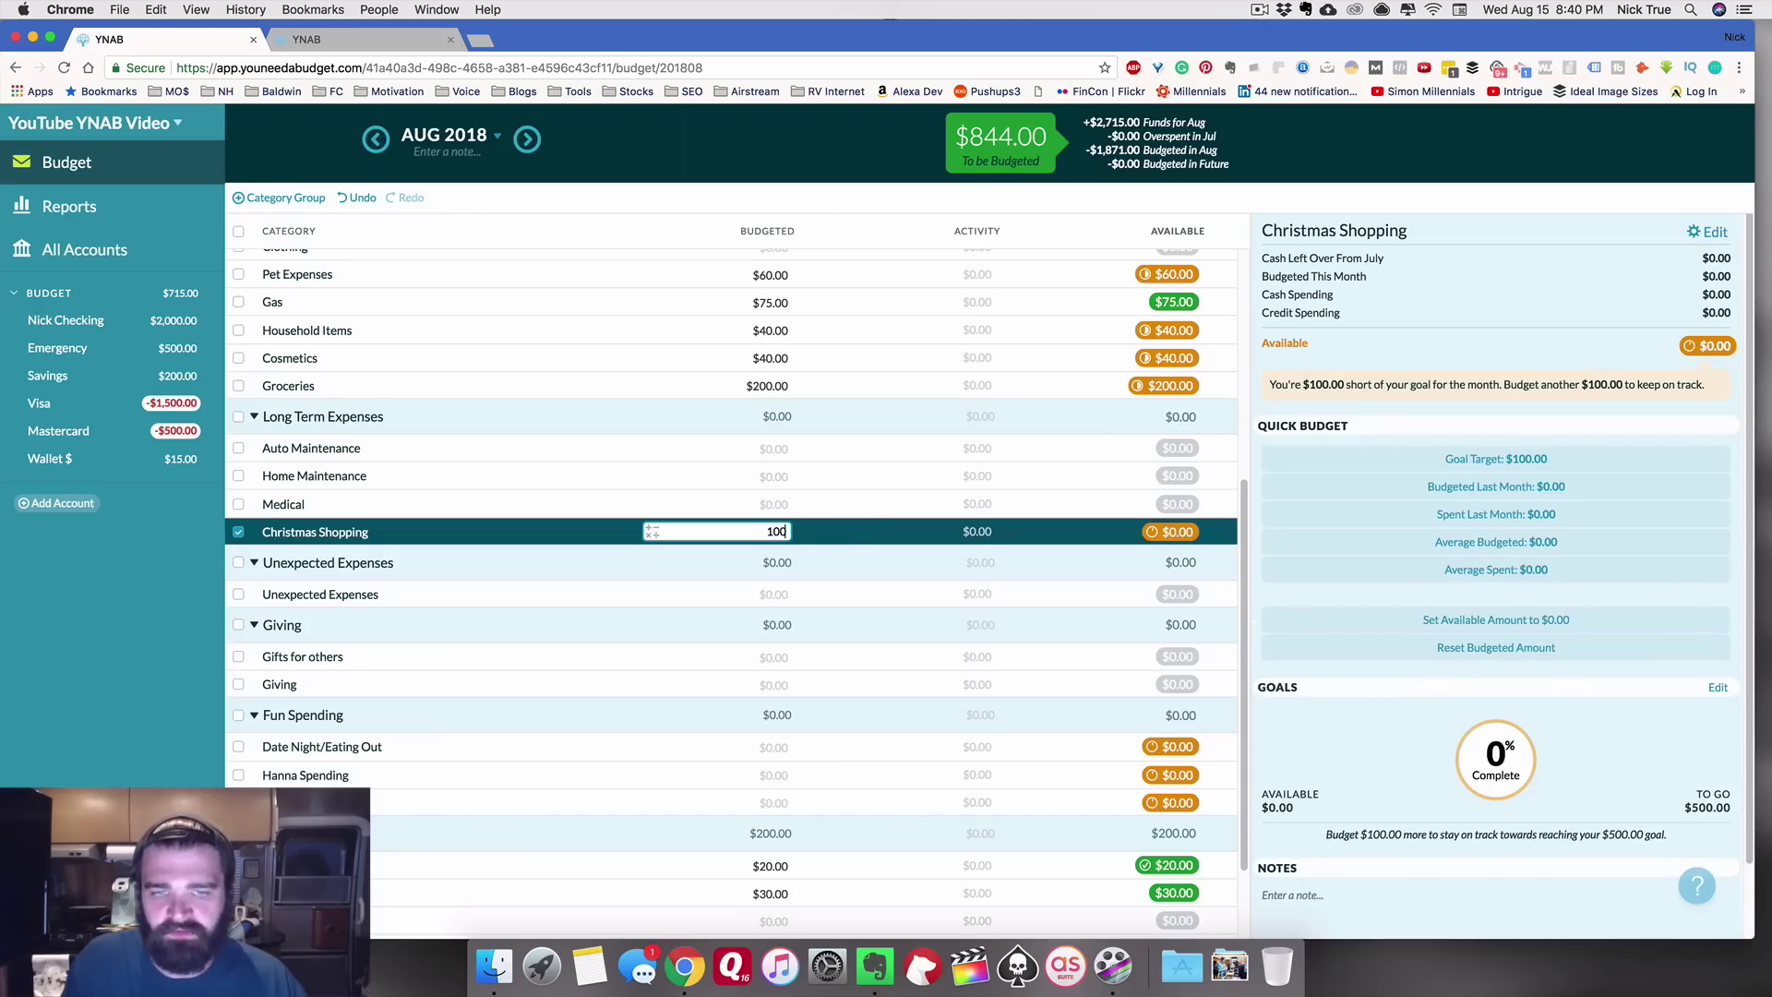
type("00")
key("Return")
left_click(778, 446)
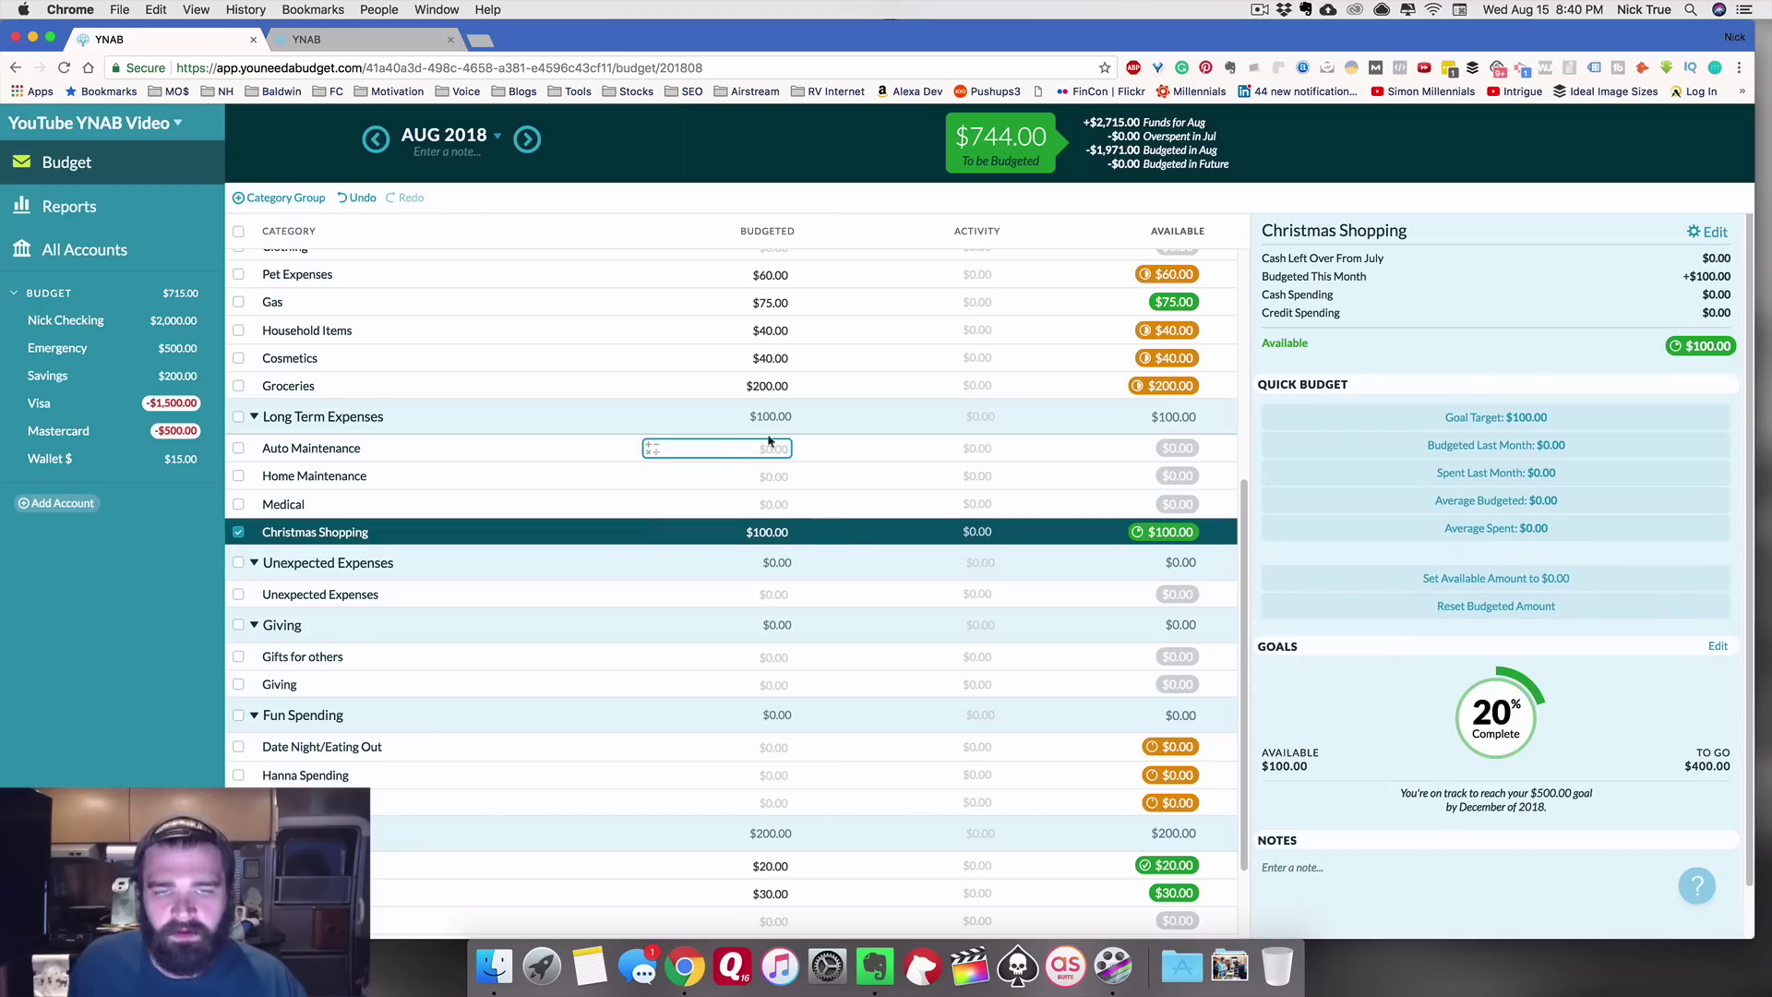
Step: Budget $50 for the Unexpected Expenses category
scroll(770, 461, "down", 3)
left_click(773, 500)
type("50")
key("Return")
Step: Budget $30 for each of the two personal spending categories and $25 for Date Night/Eating Out in Fun Spending
scroll(771, 572, "down", 1)
left_click(771, 660)
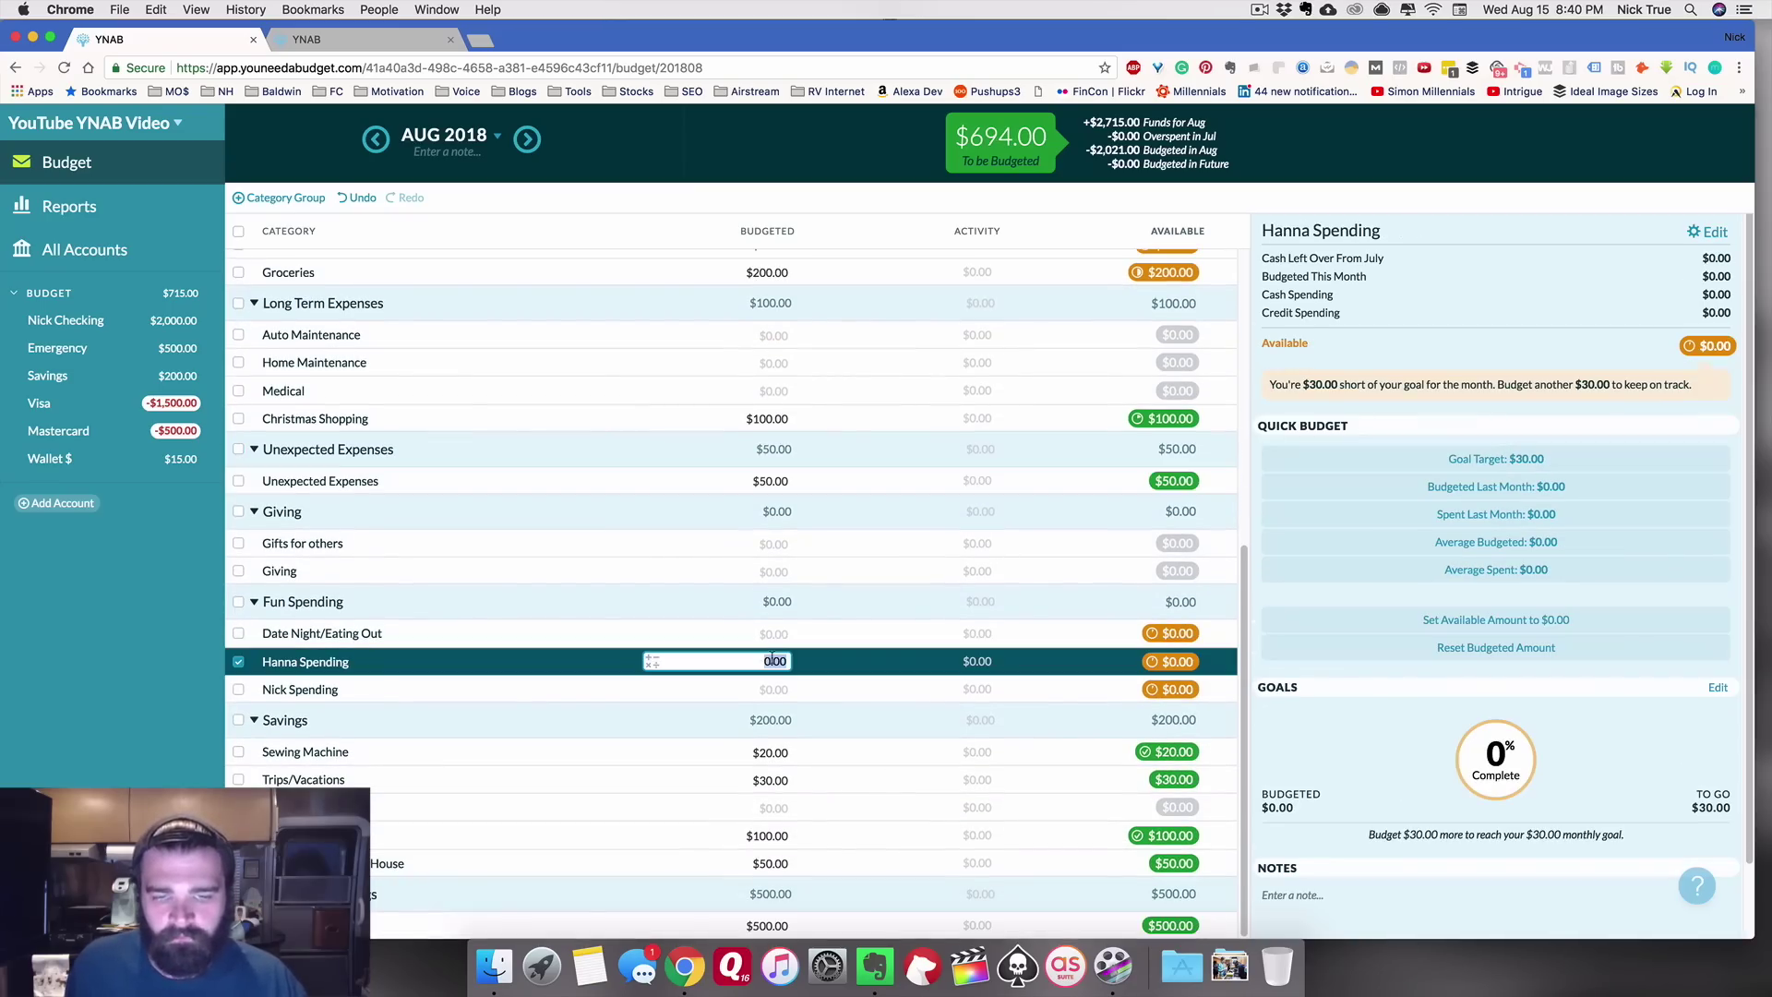
type("30")
key("Return")
left_click(765, 688)
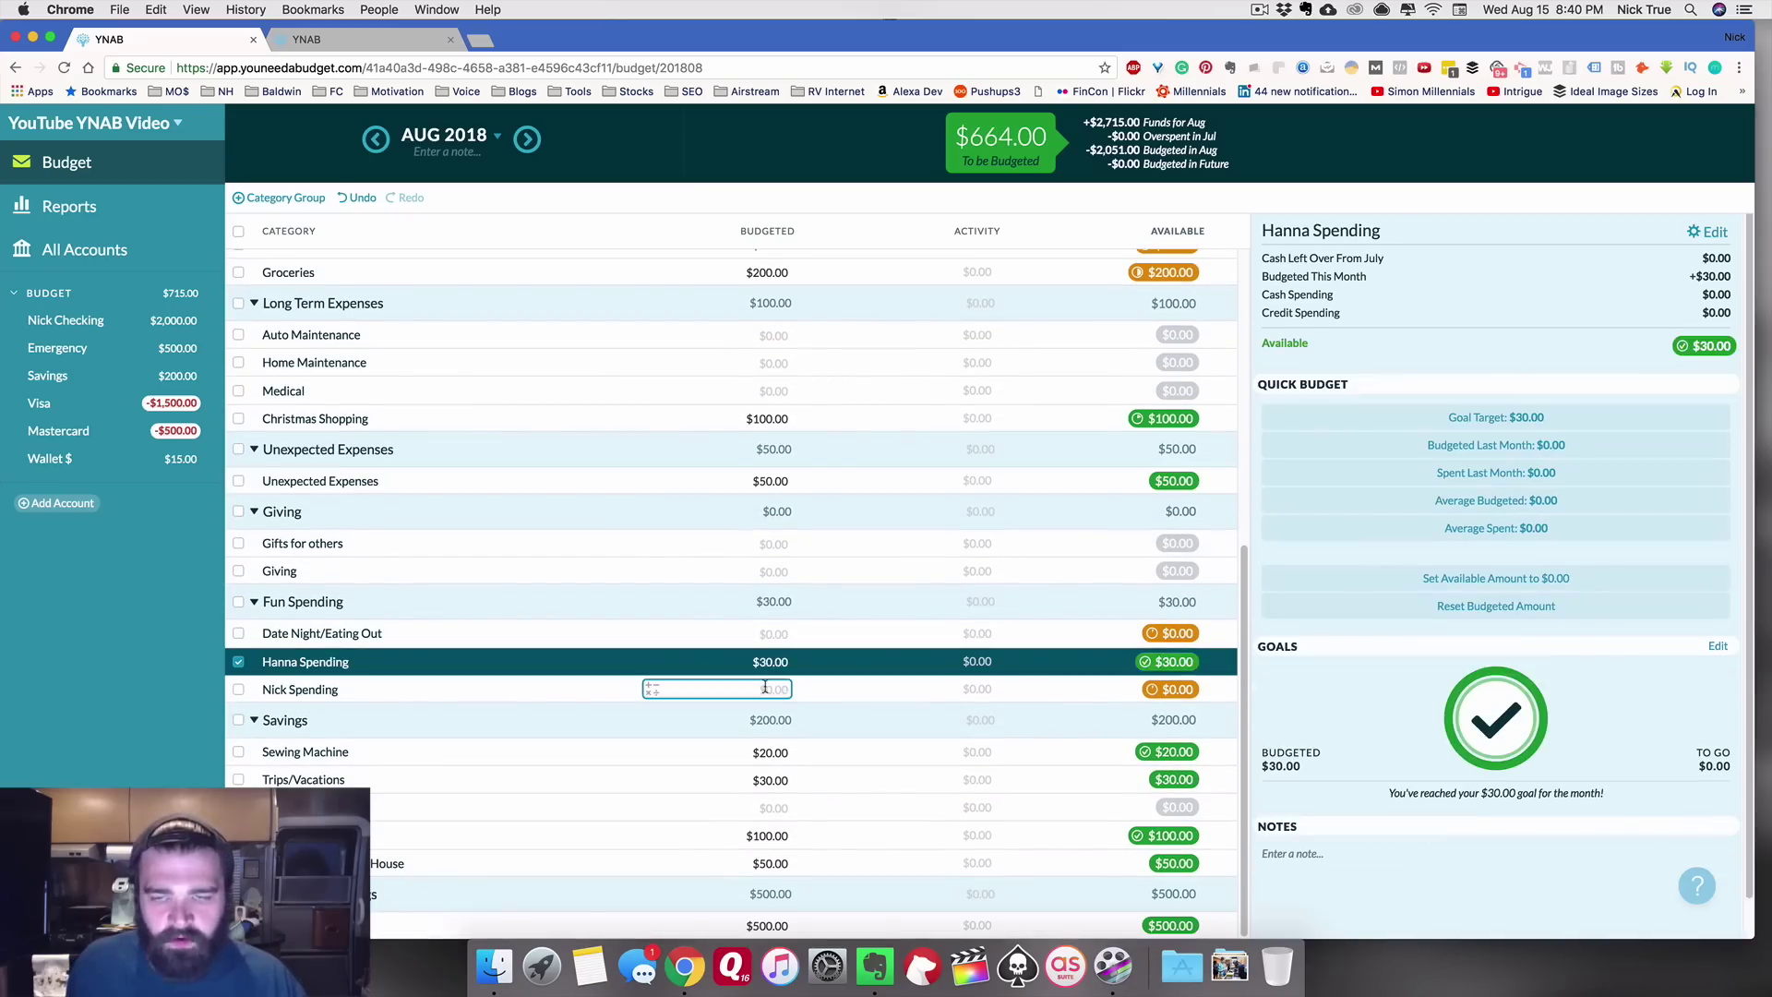
type("30")
key("Return")
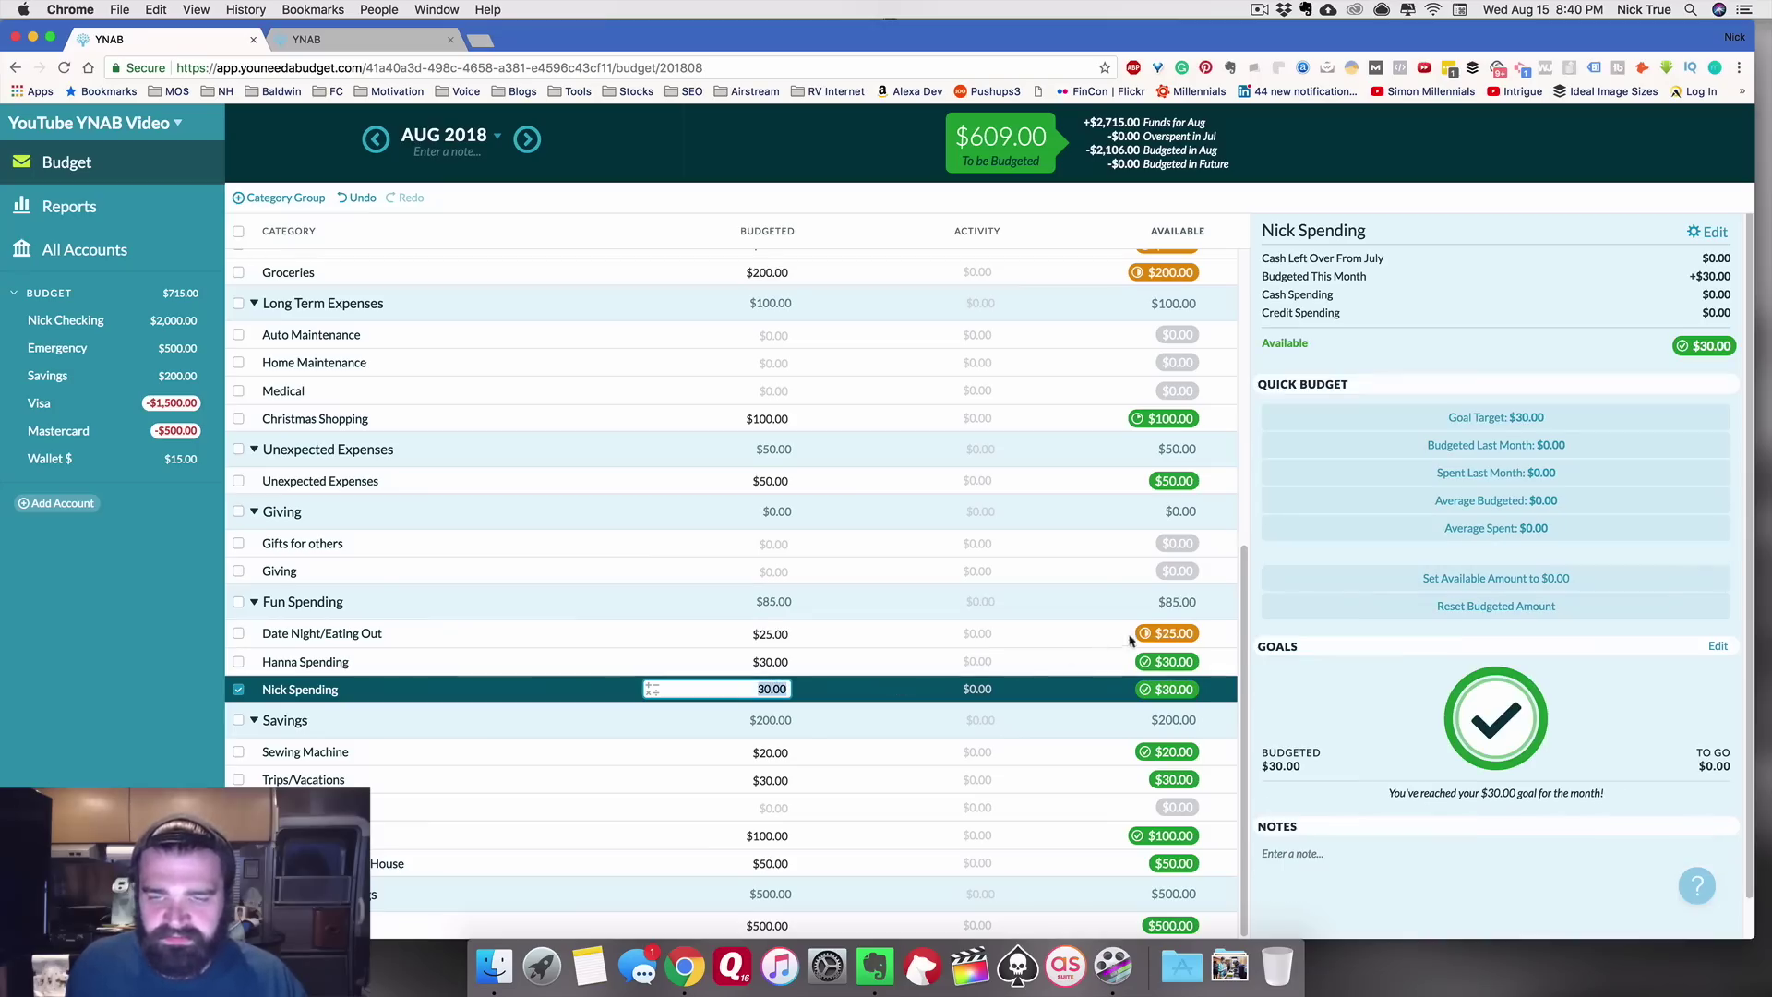
Step: Reset the budgeted amount of the first personal spending category in Fun Spending to $0
left_click(894, 635)
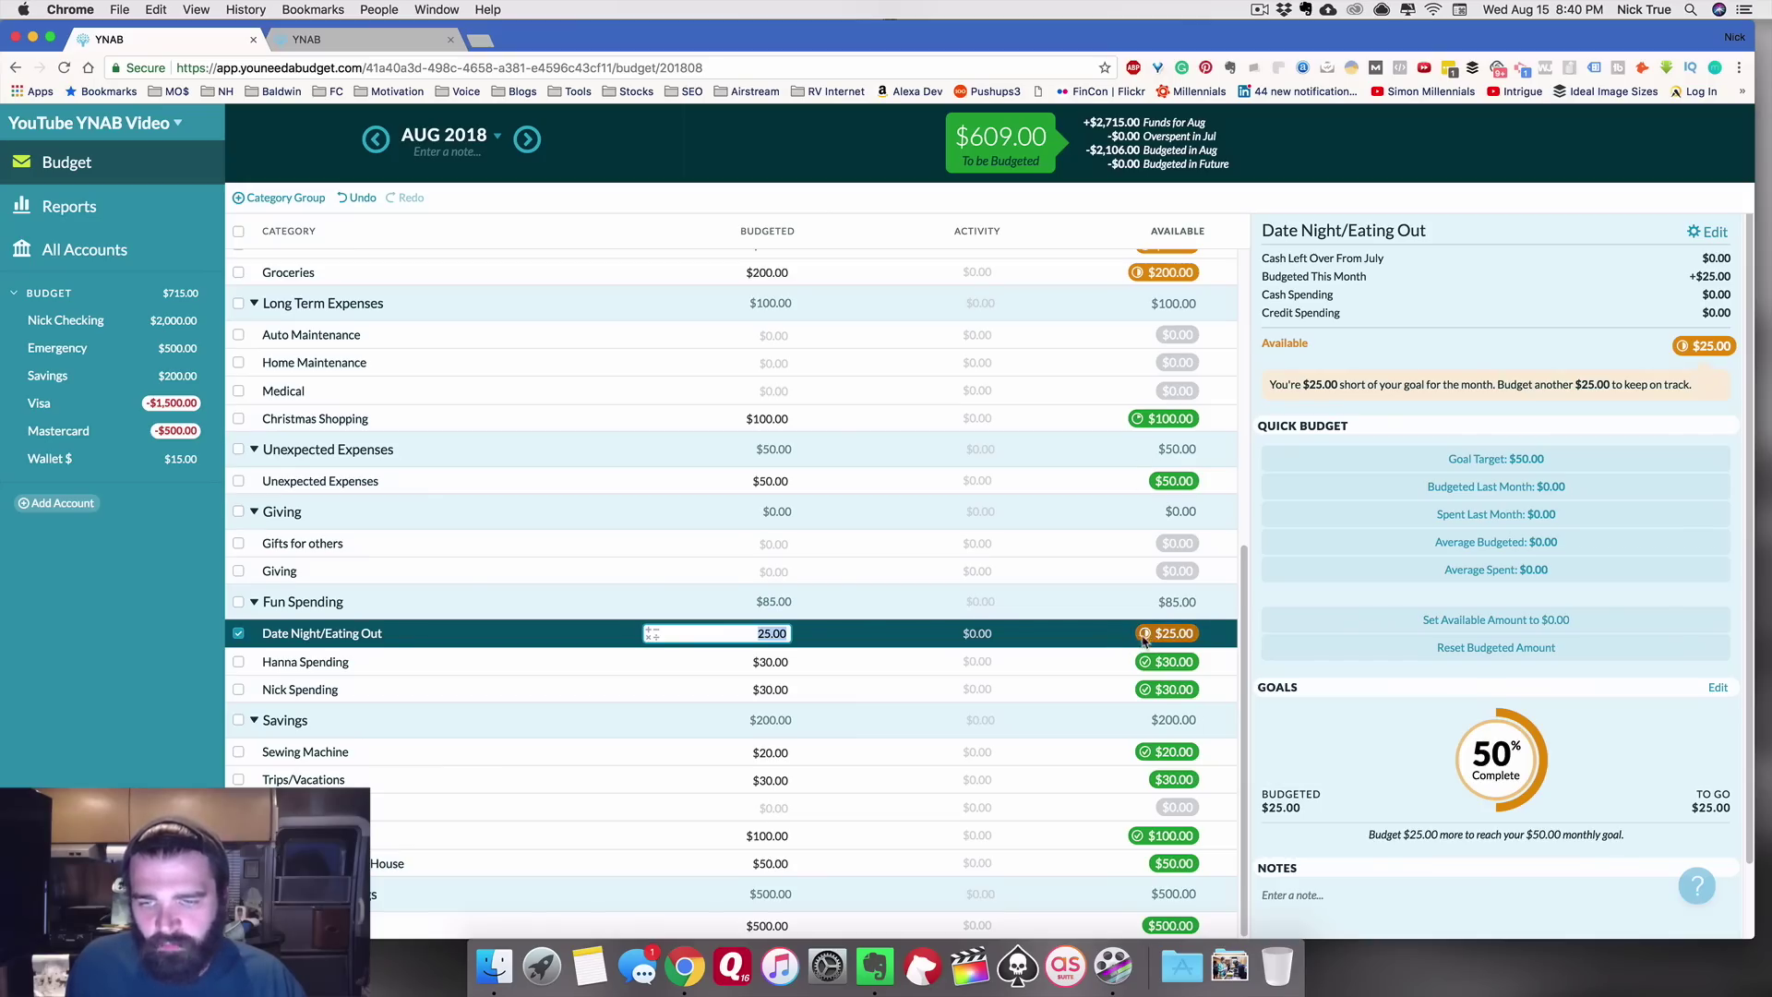
left_click(925, 670)
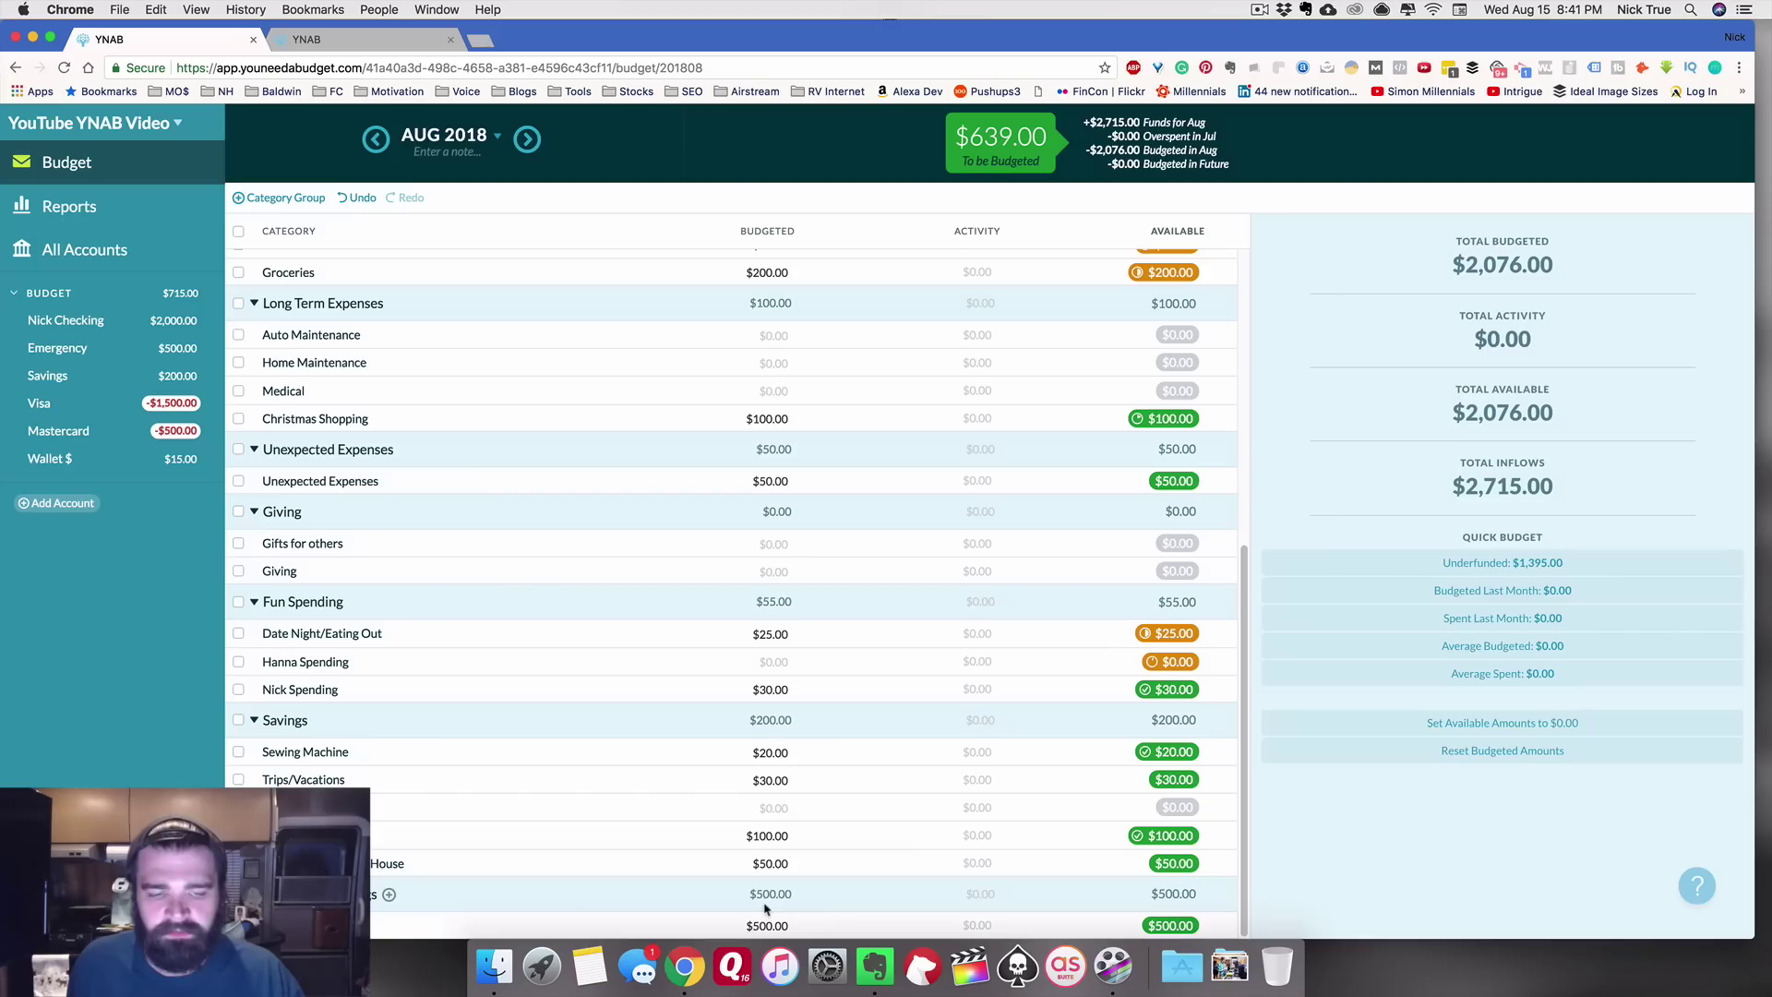
Step: Budget $100 for Retirement Savings in the Savings group
left_click(773, 807)
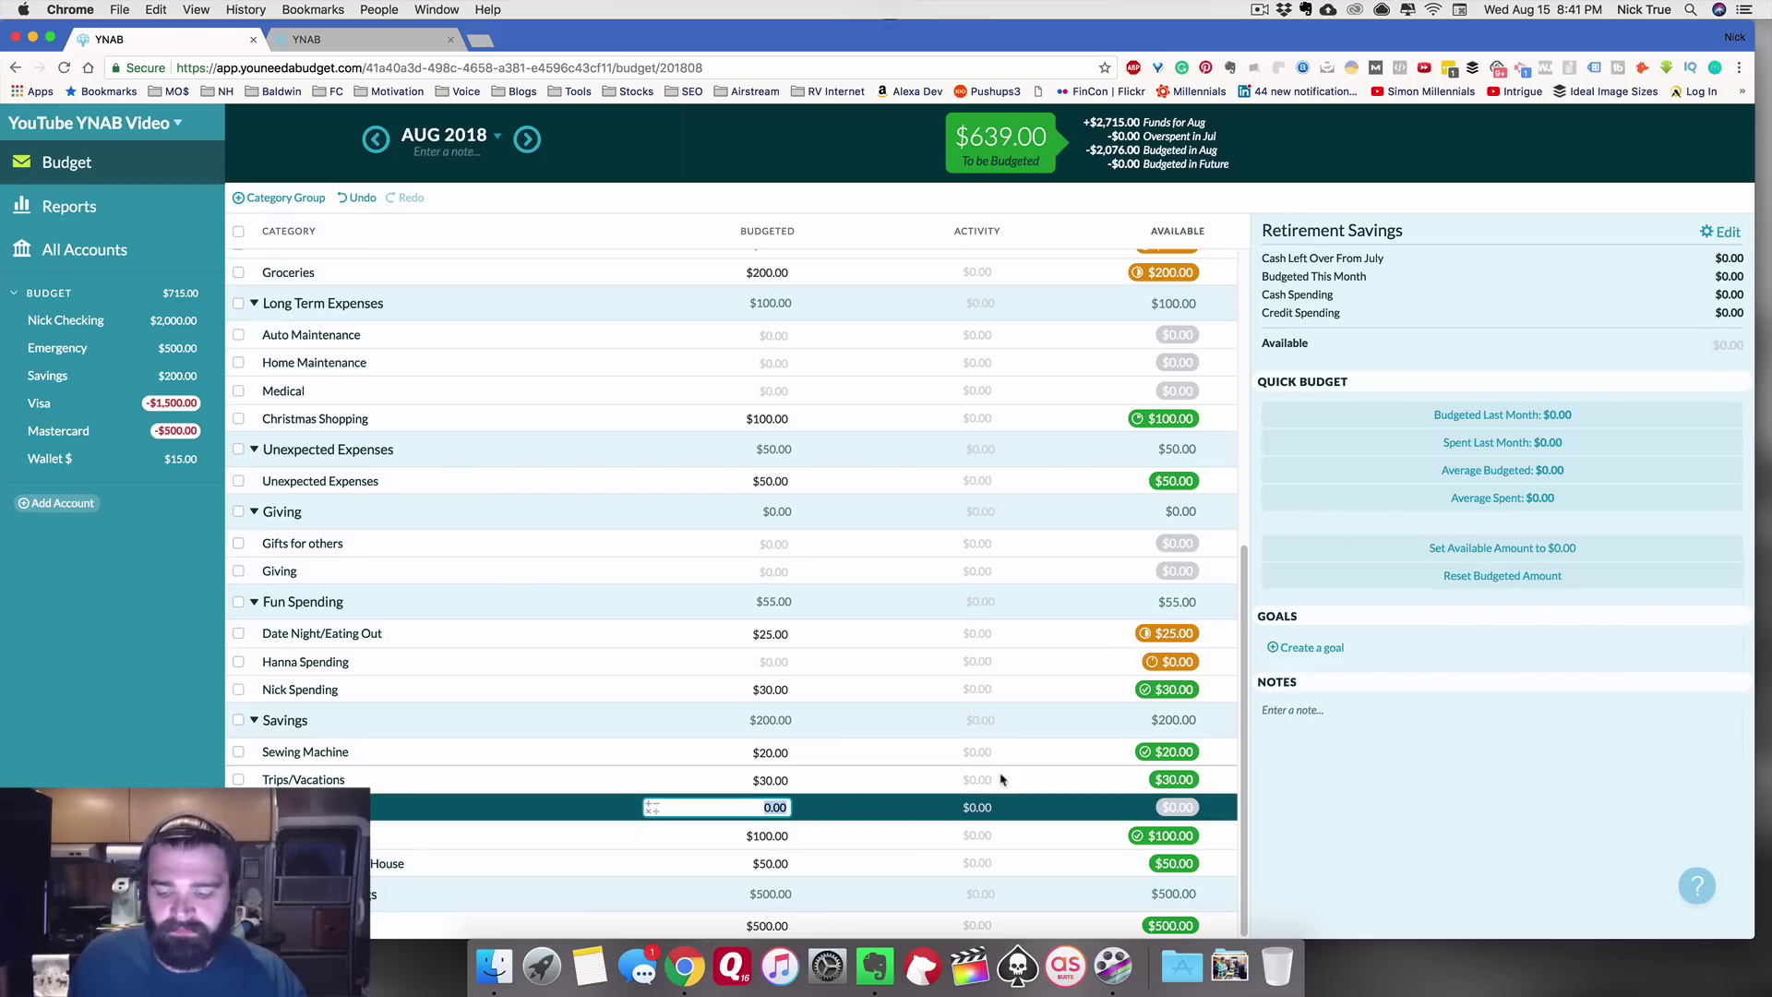
type("100")
key("Return")
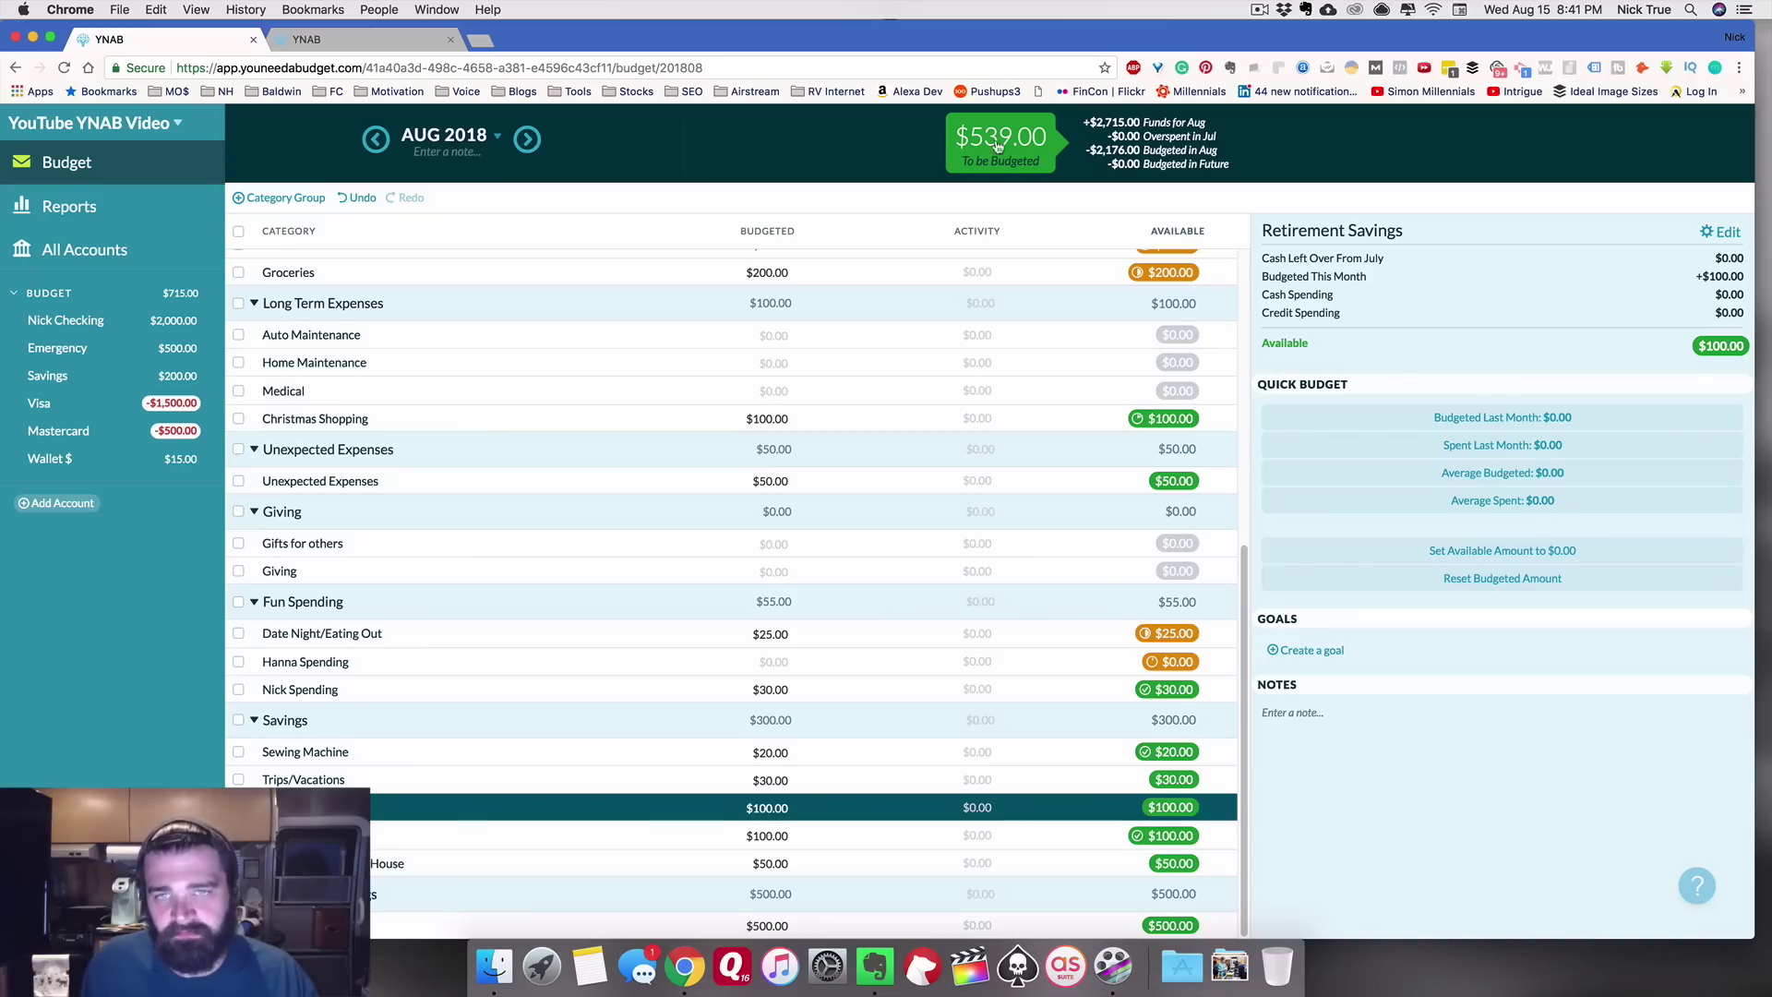
left_click(628, 395)
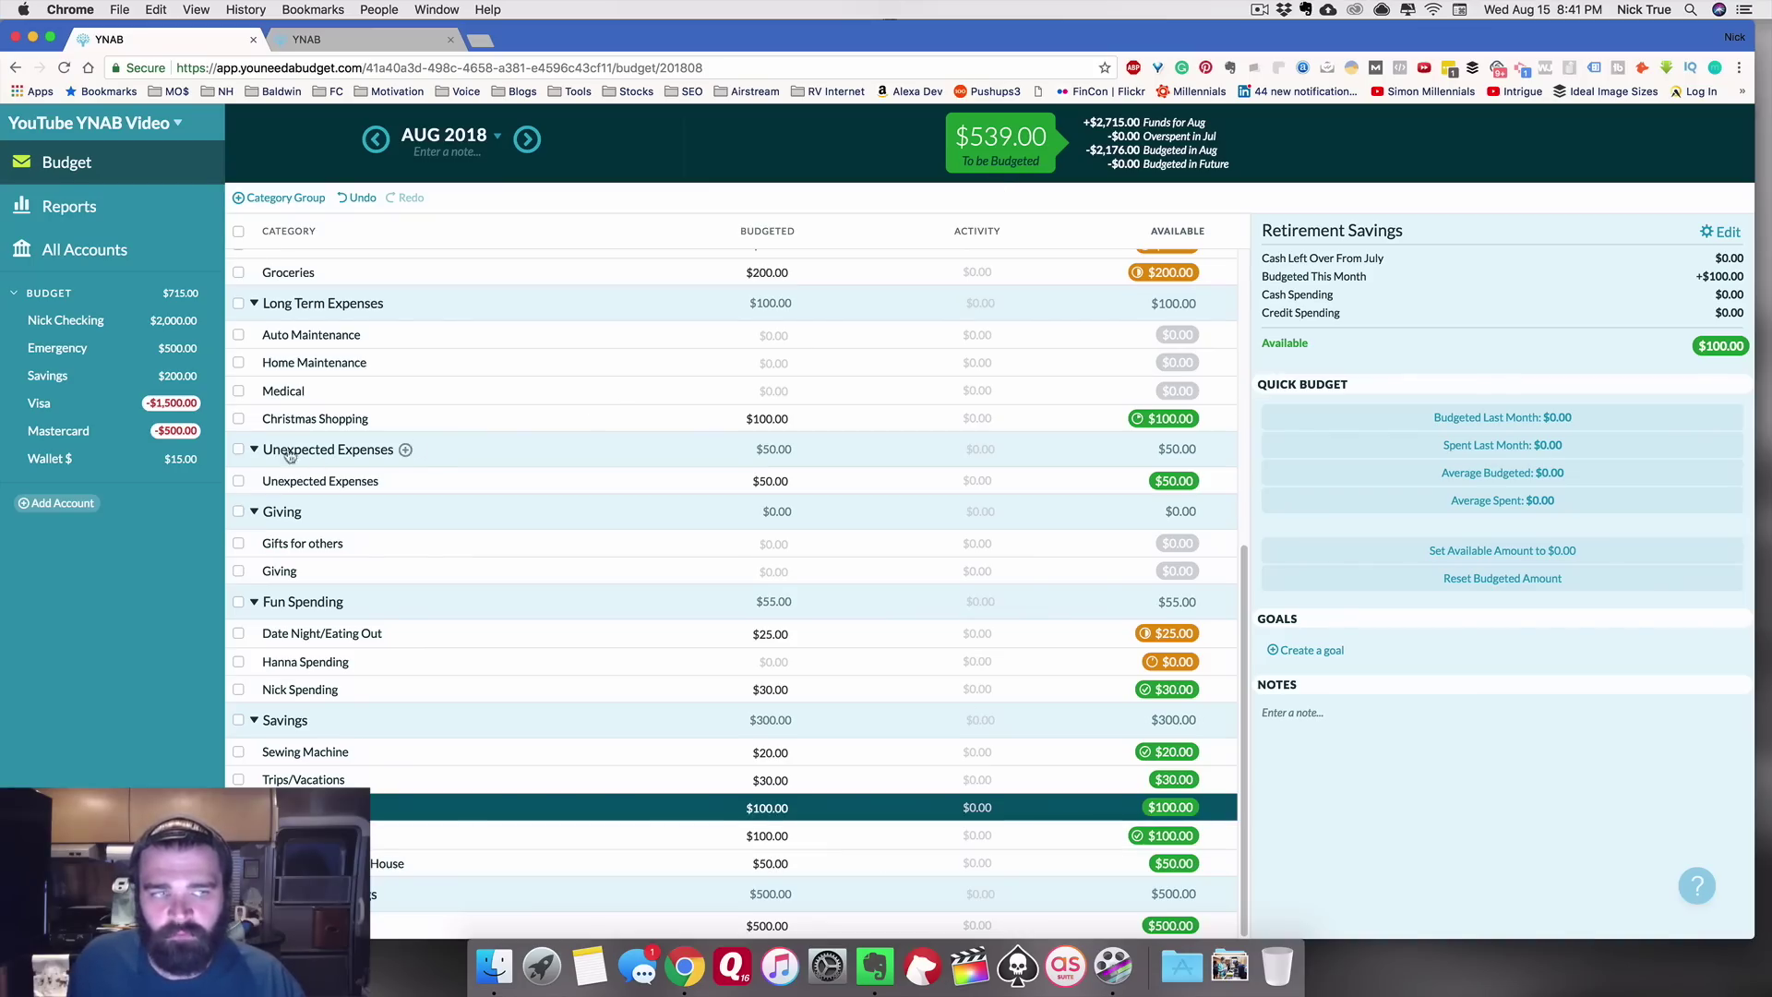
Step: Budget $500 for Mastercard under Credit Card Payments to cover the card's full balance
scroll(763, 475, "up", 5)
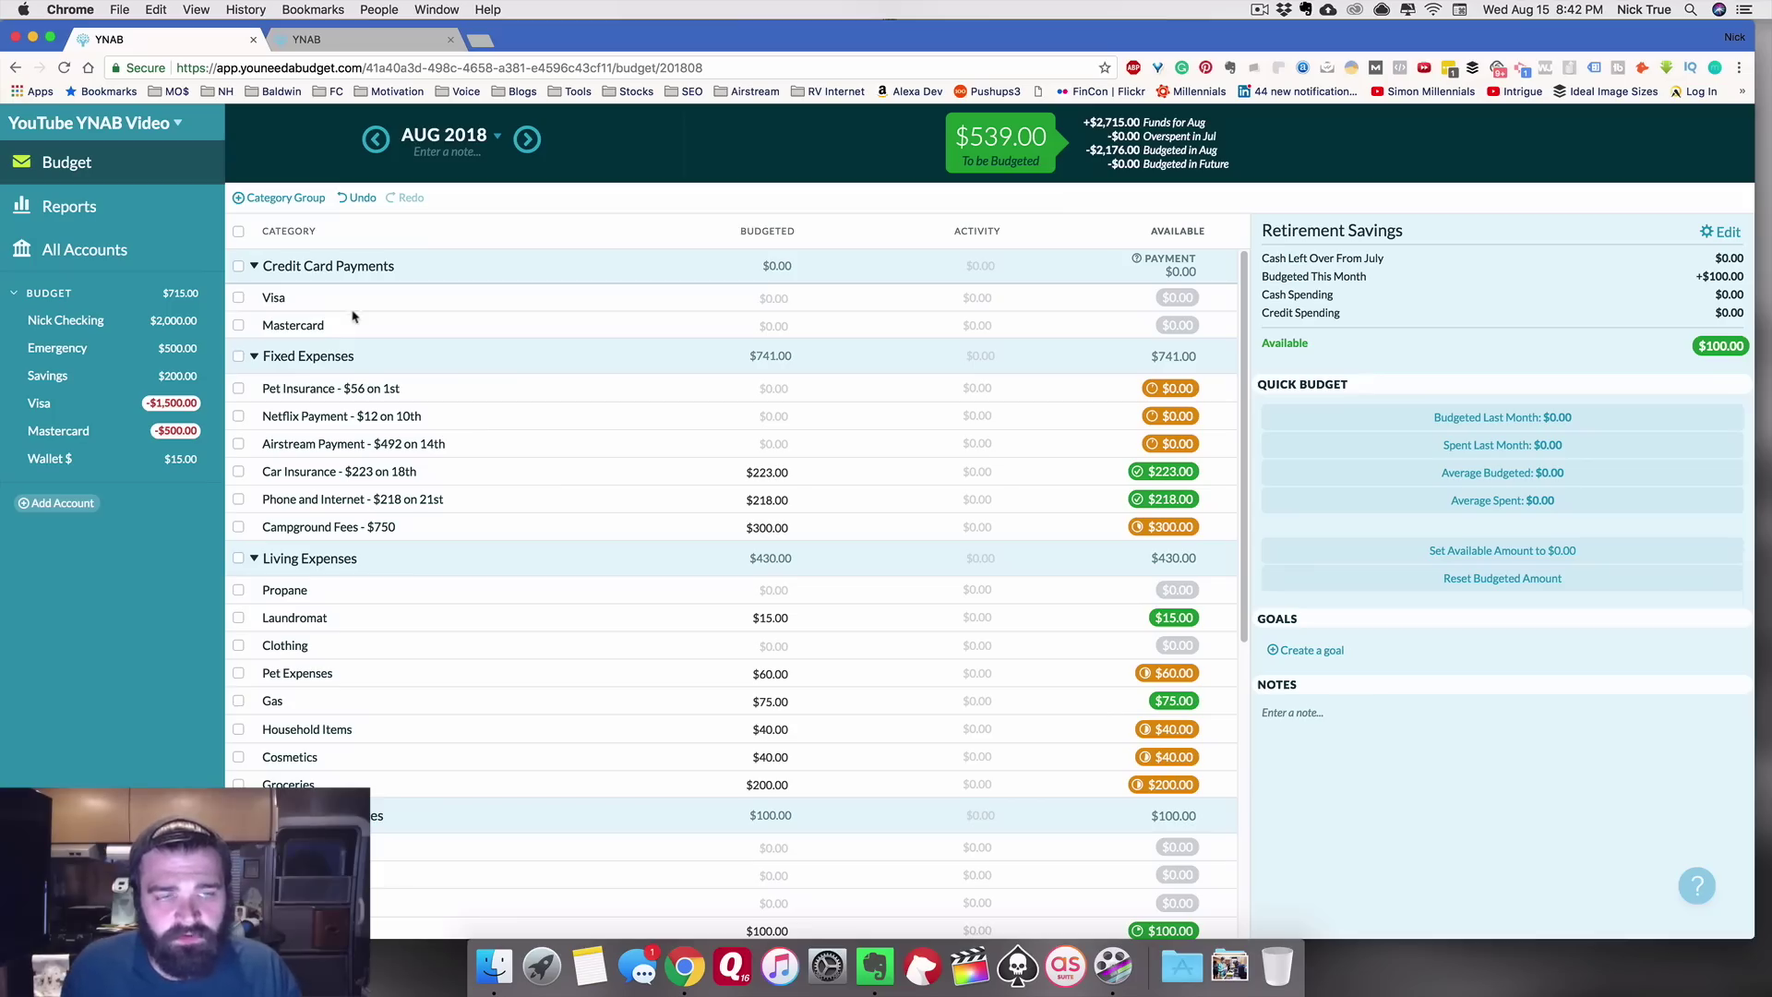
left_click(739, 297)
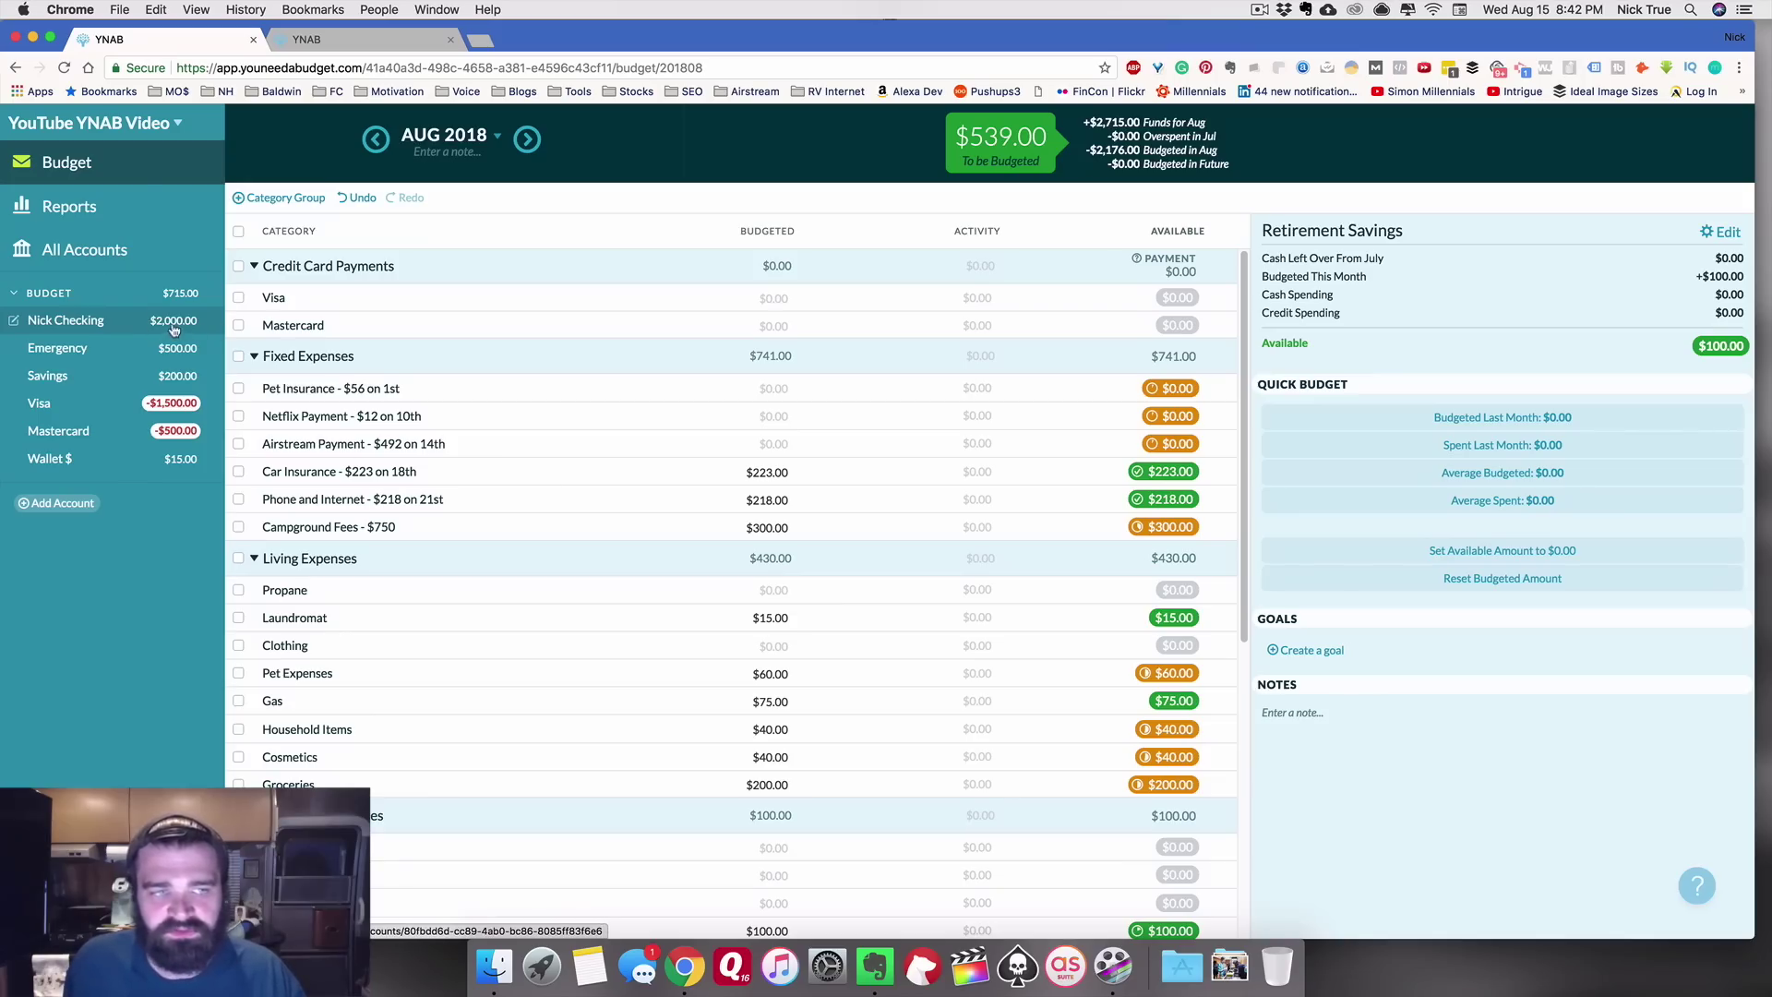
left_click(783, 502)
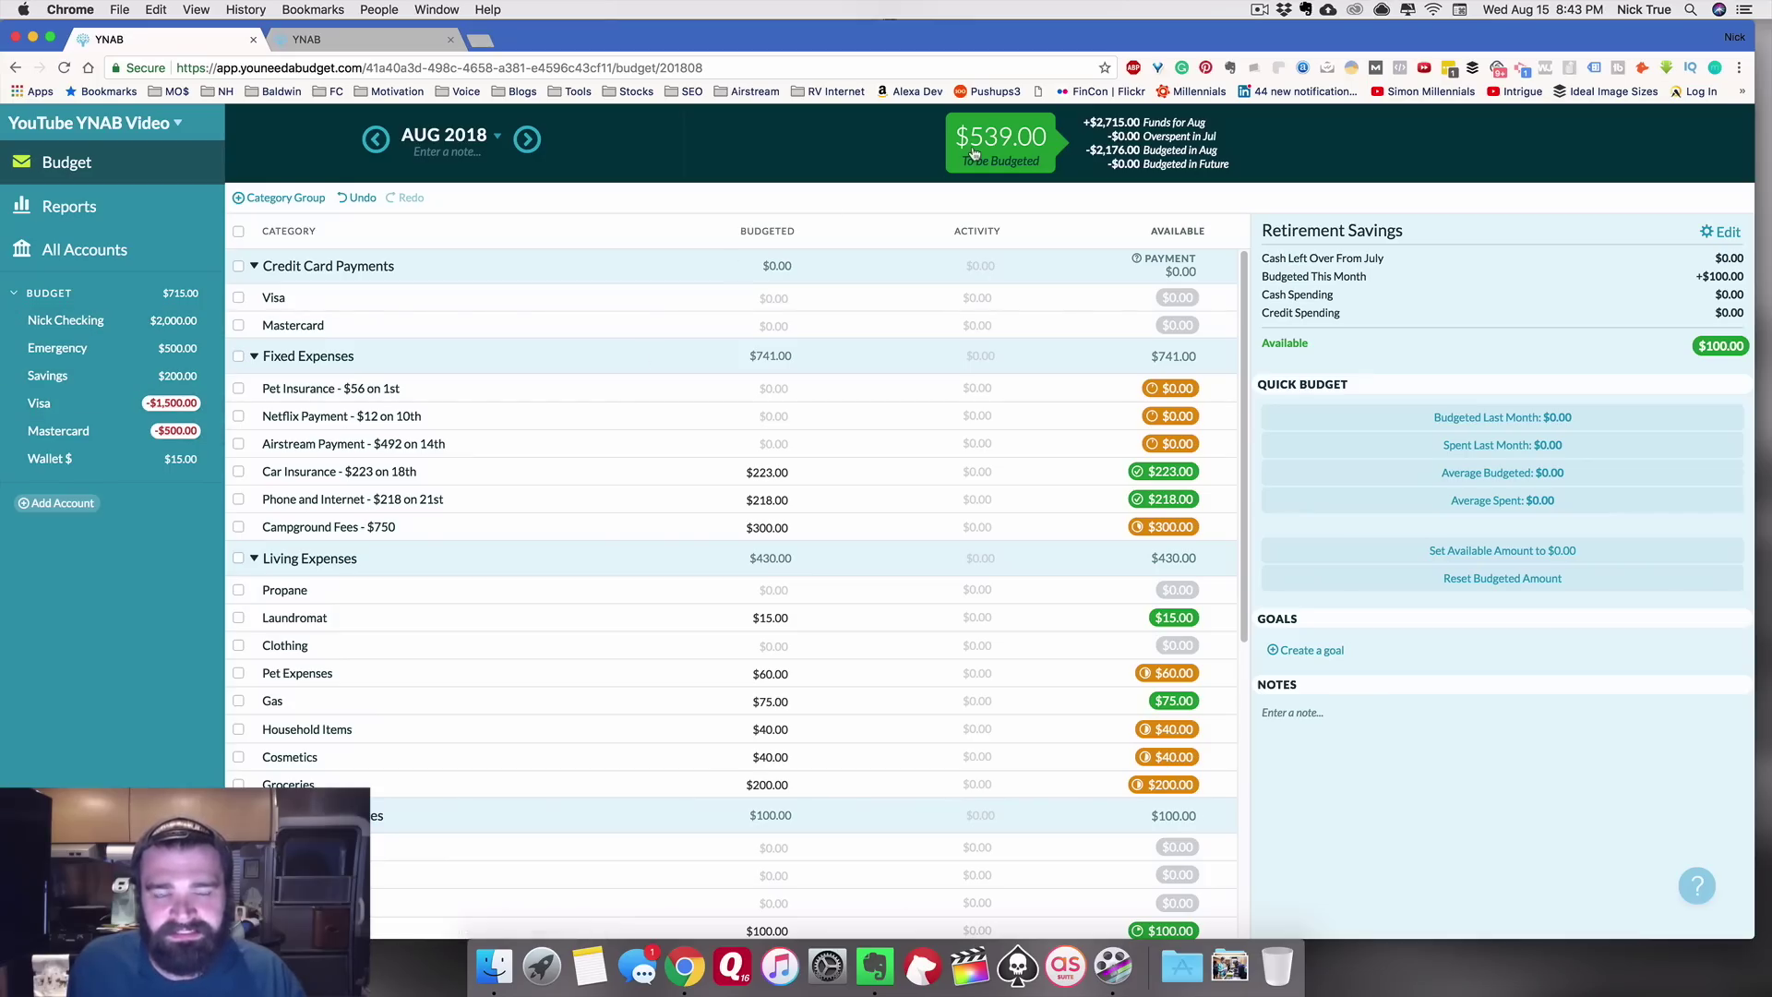
left_click(786, 297)
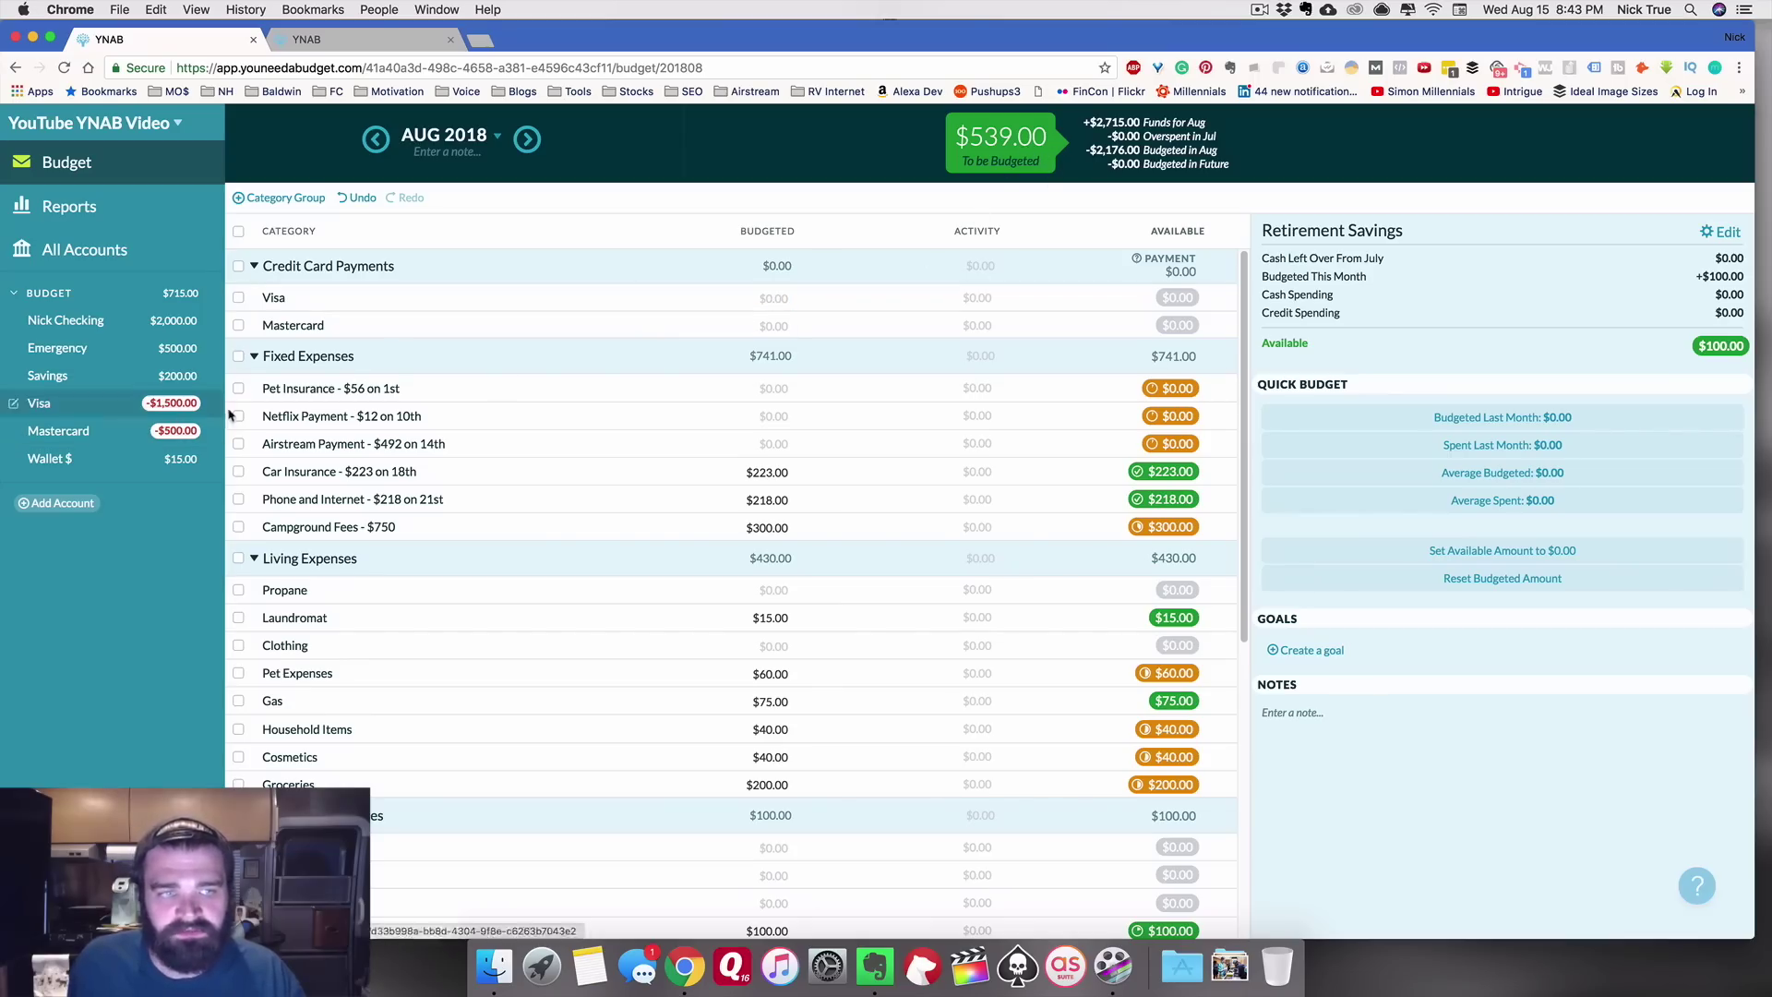
left_click(772, 325)
type("500")
key("Return")
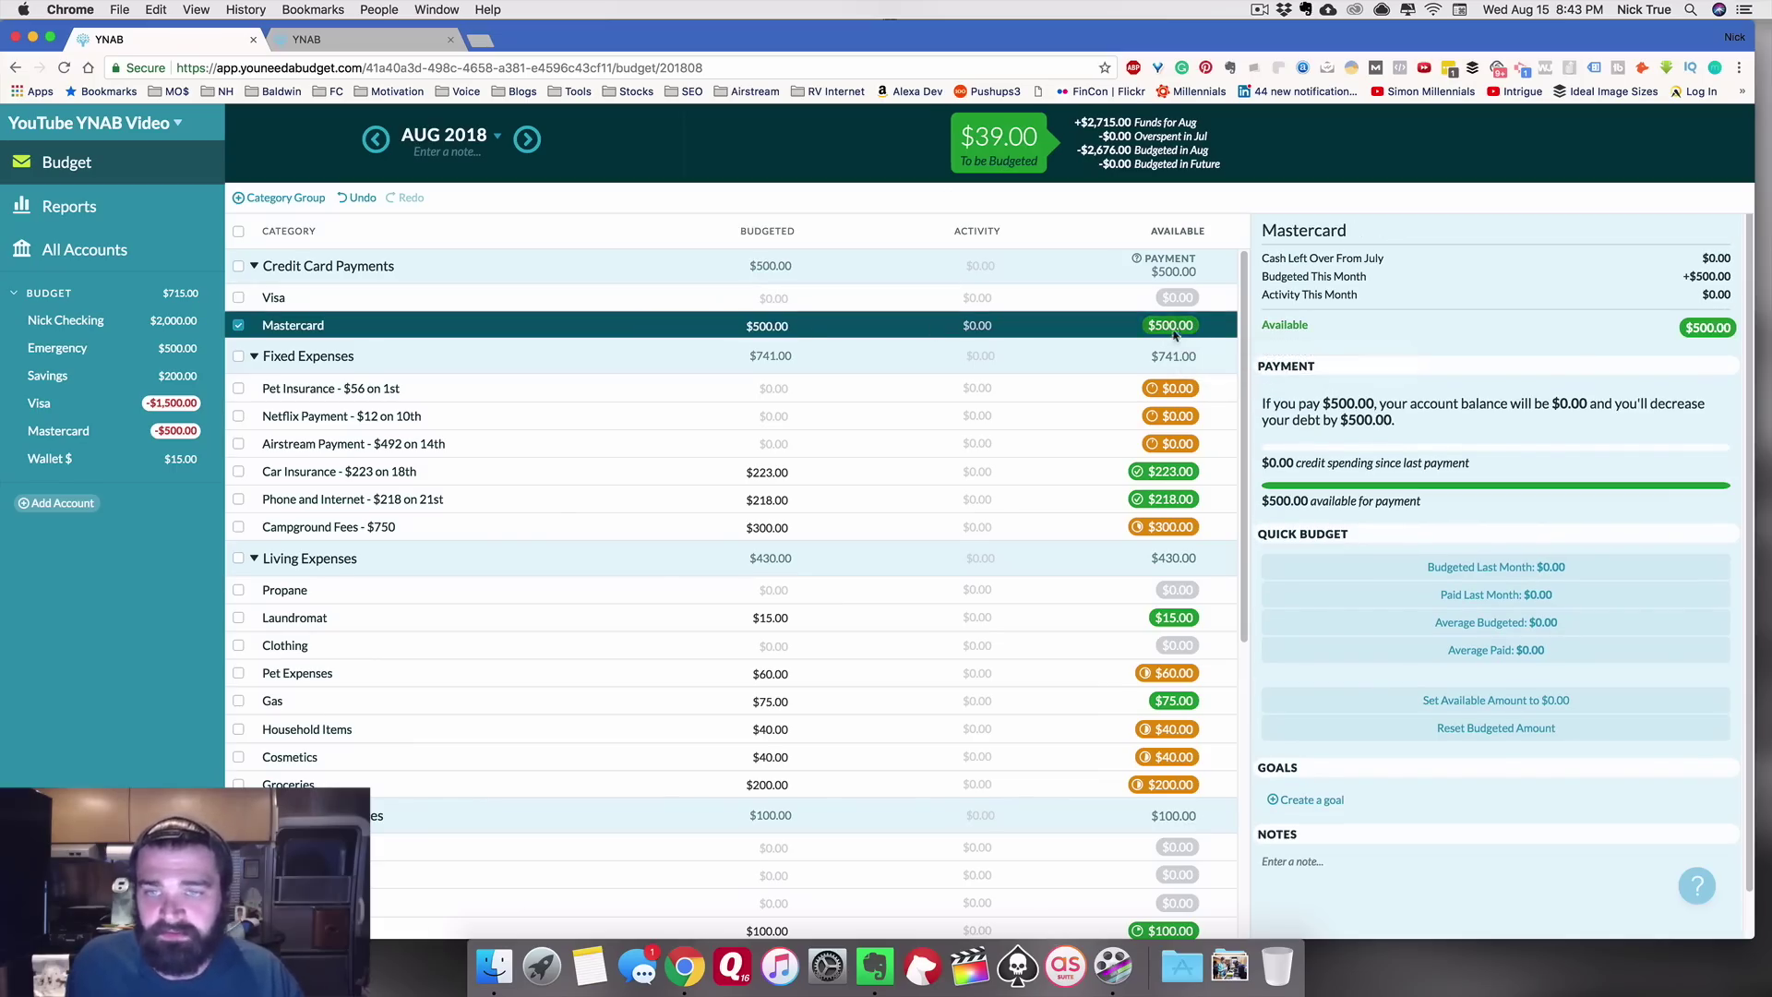
mouse_move(1170, 331)
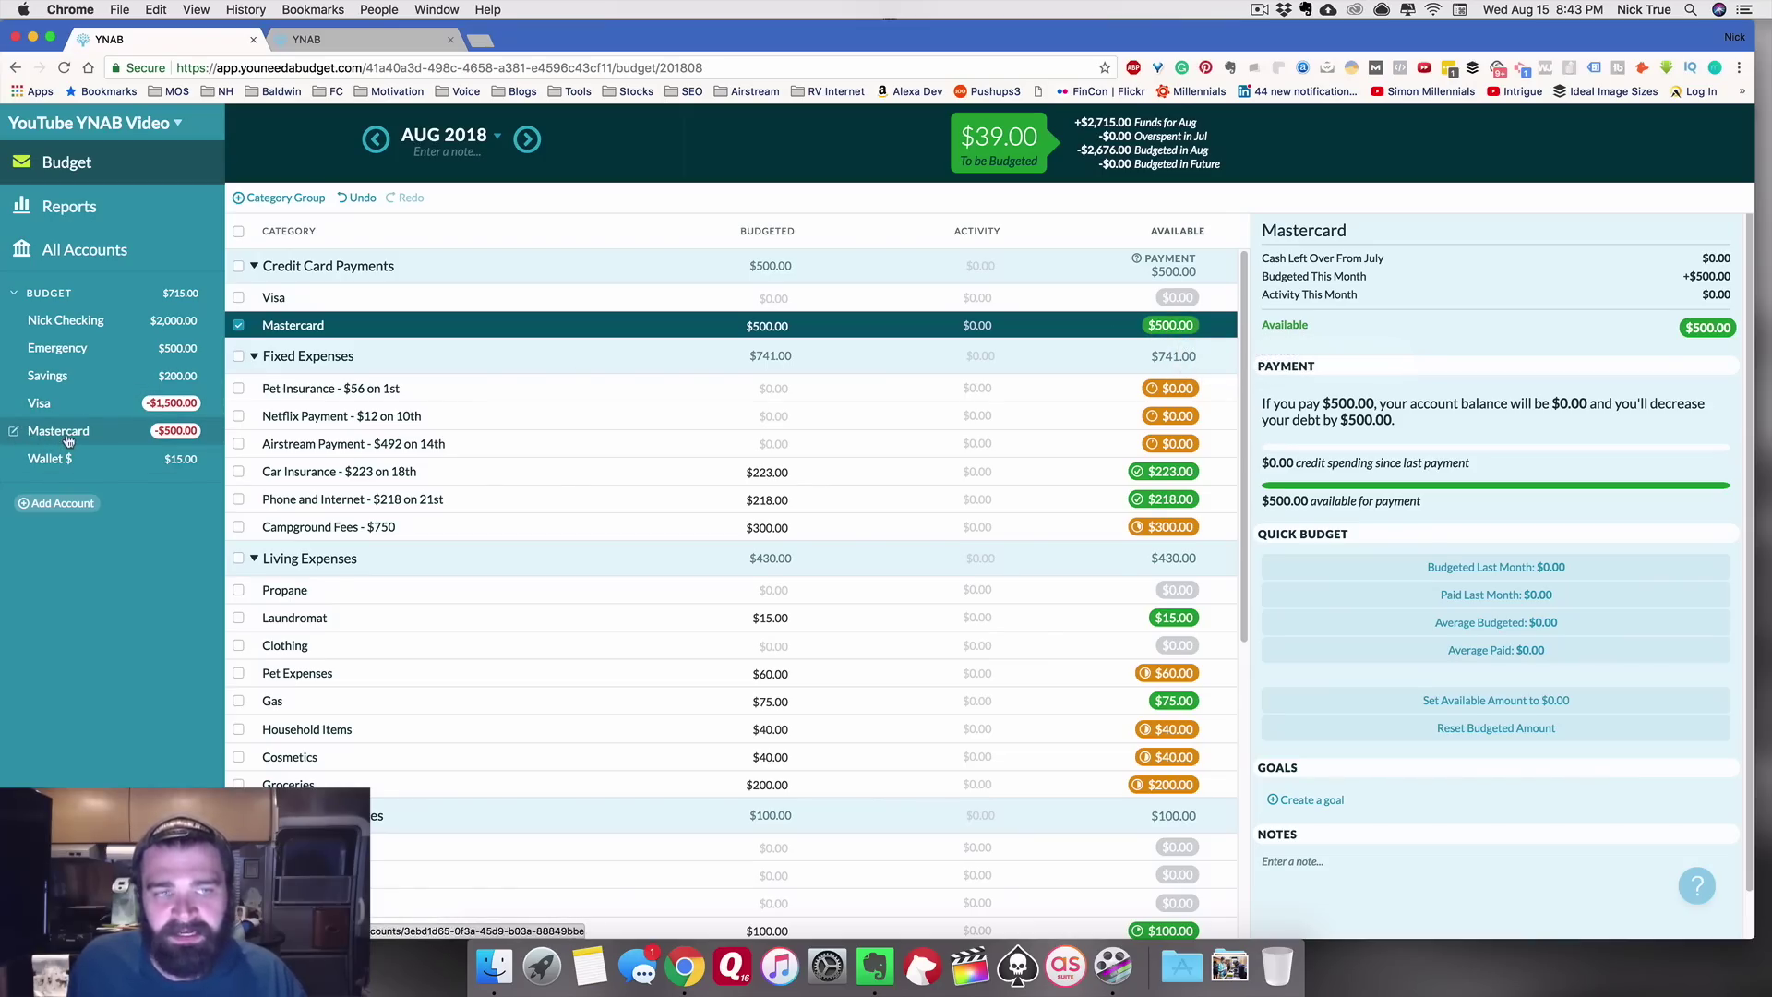
Step: Budget the remaining $39 for Visa under Credit Card Payments
left_click(968, 219)
left_click(993, 148)
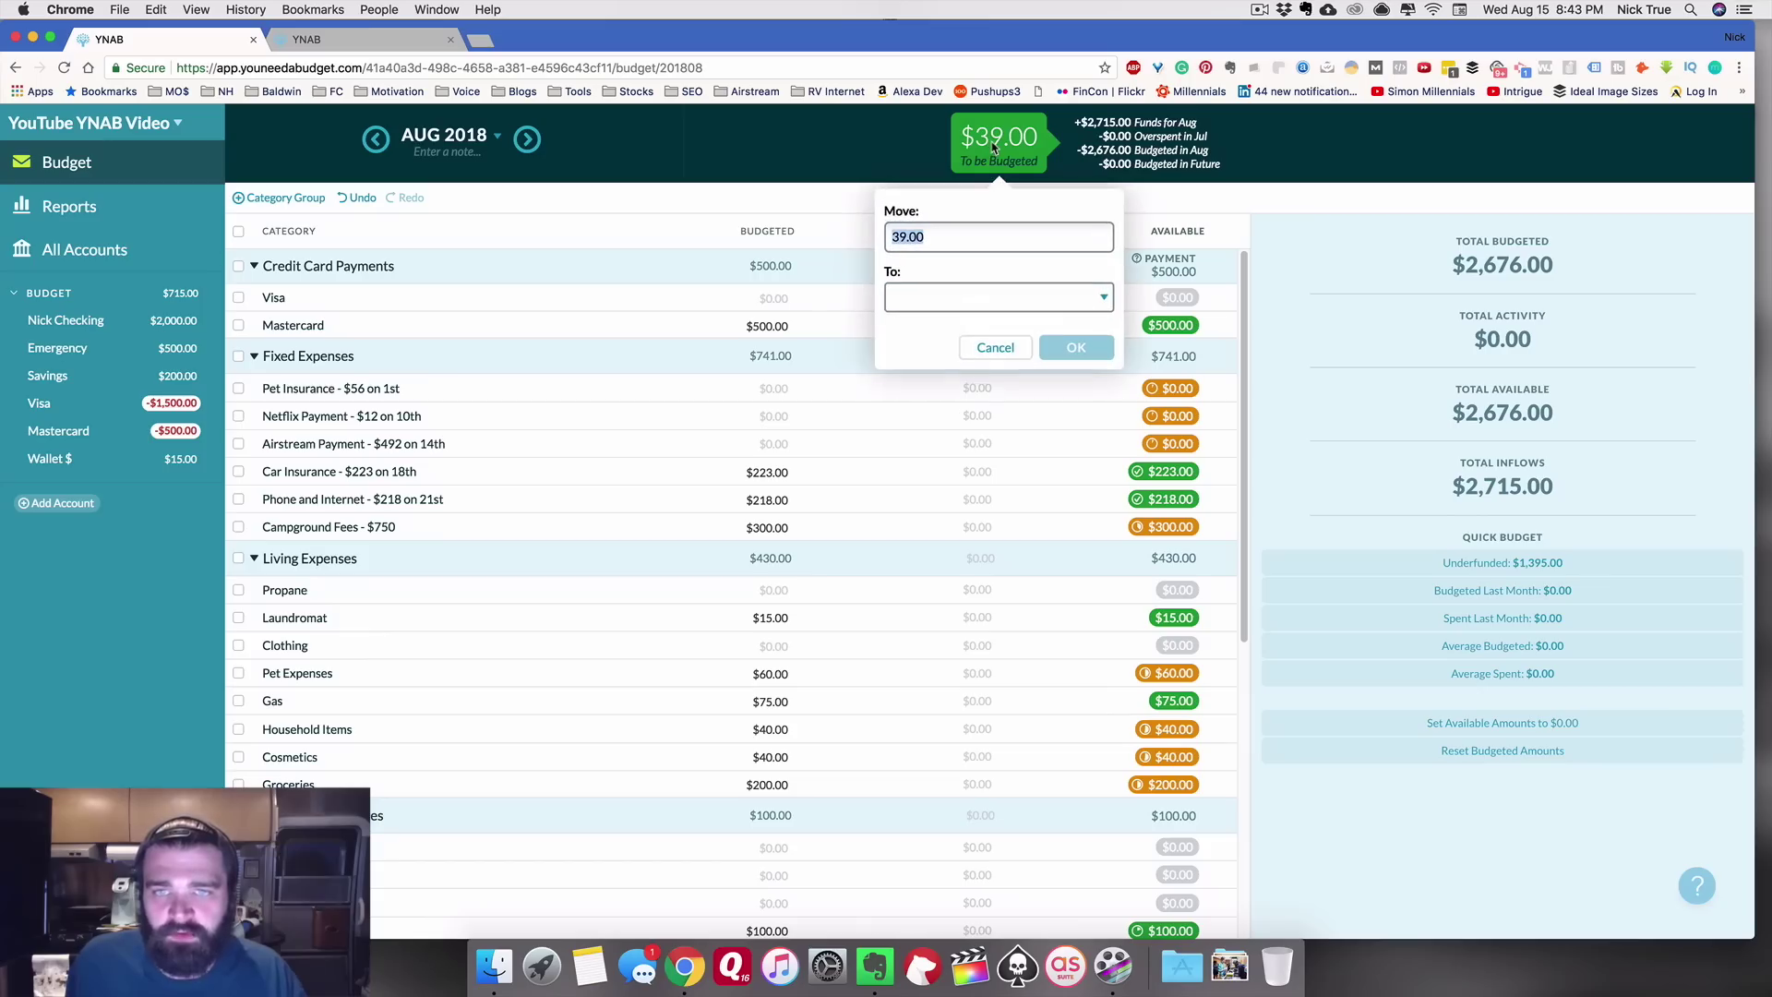
left_click(770, 298)
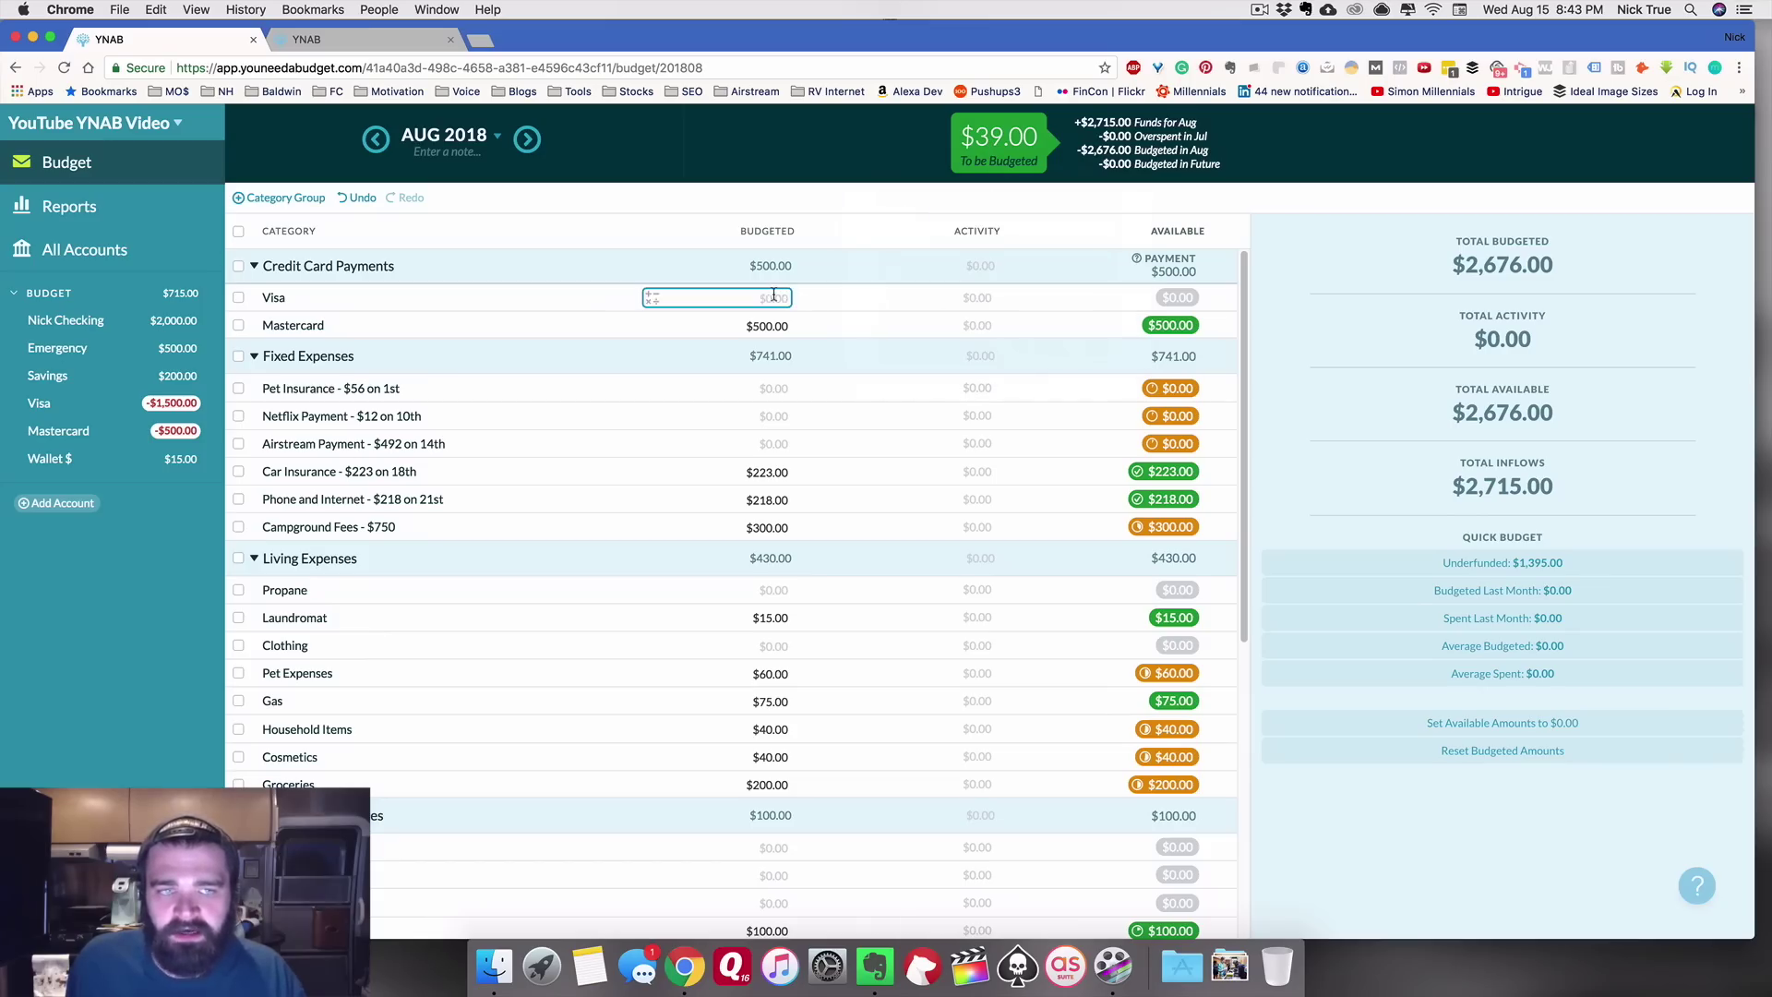
type("39")
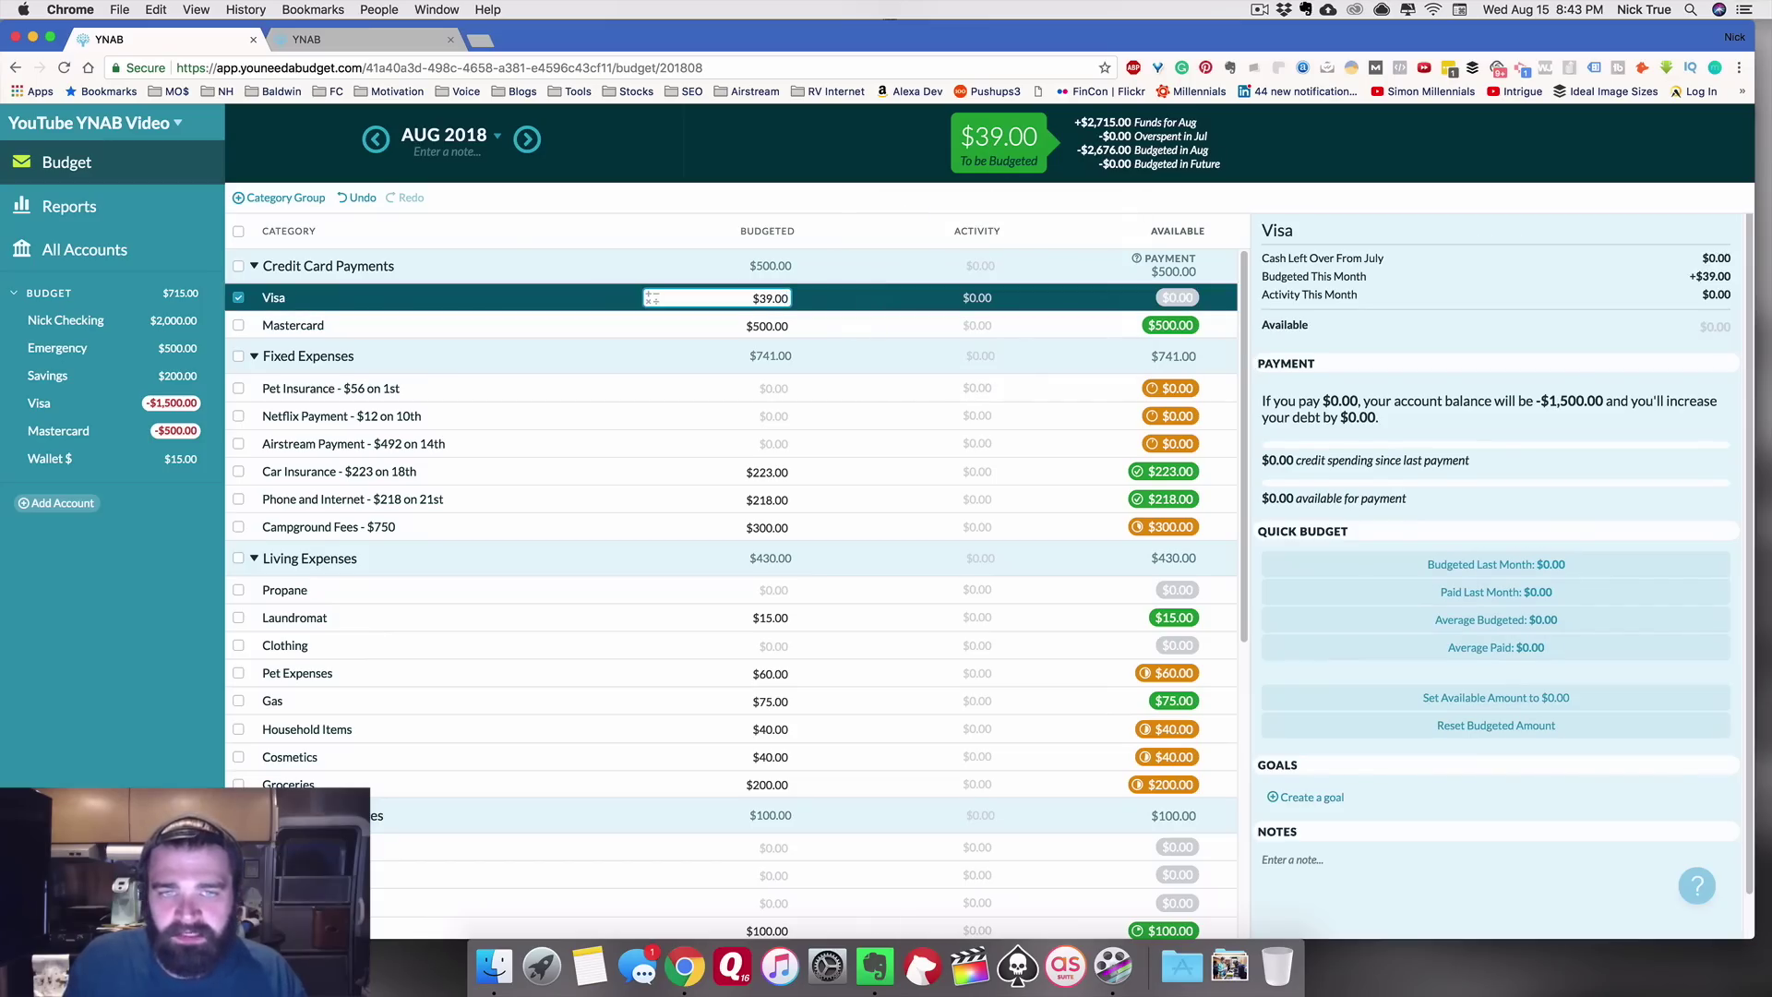
key("Return")
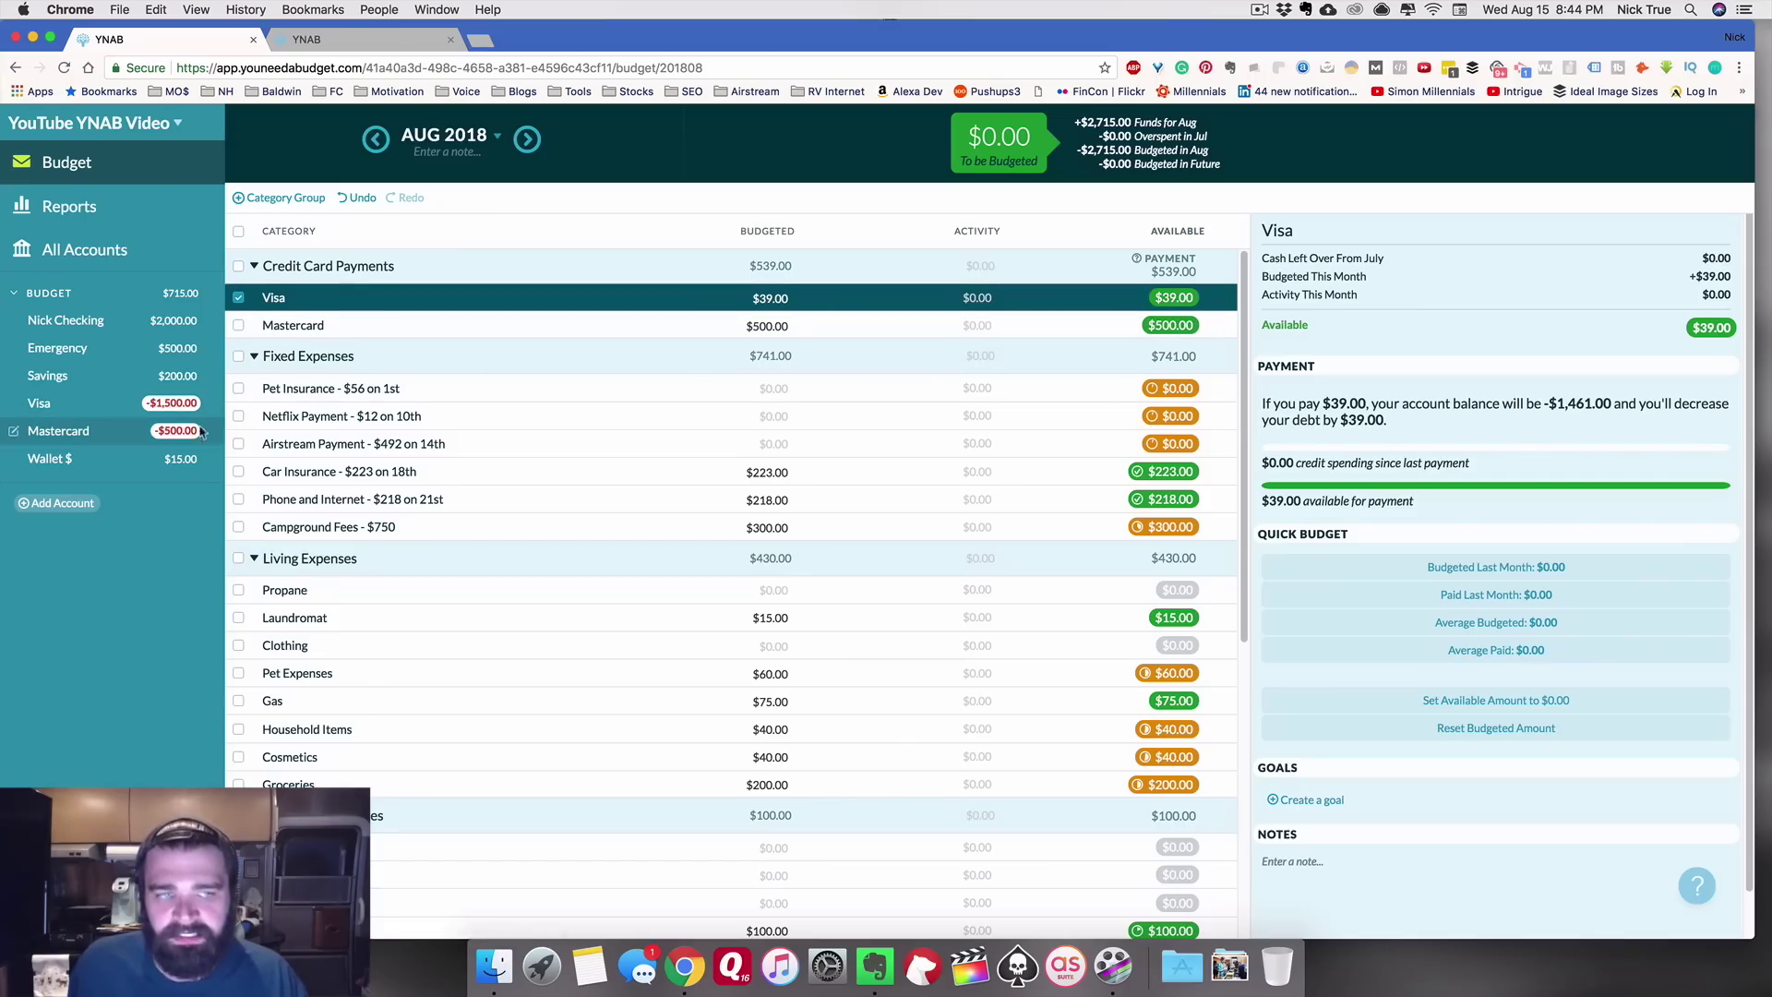
Step: Create a goal for the Visa credit card payment to pay off the balance by December 2018
left_click(289, 297)
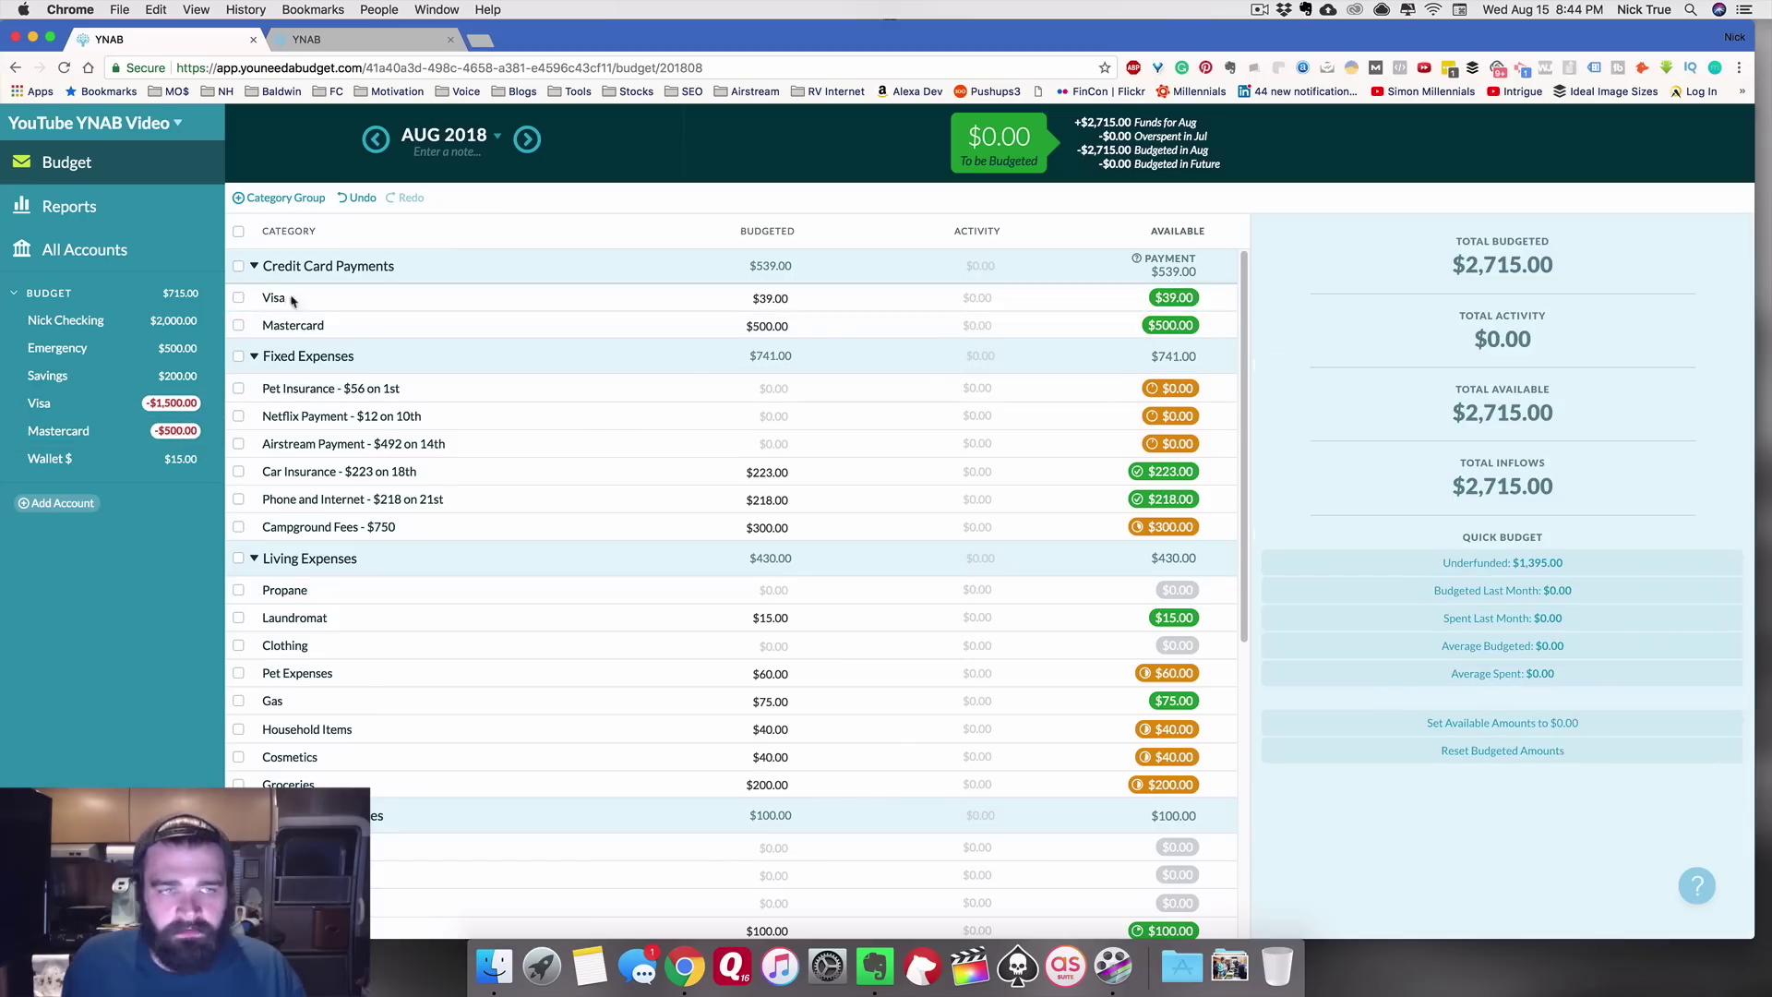
left_click(858, 301)
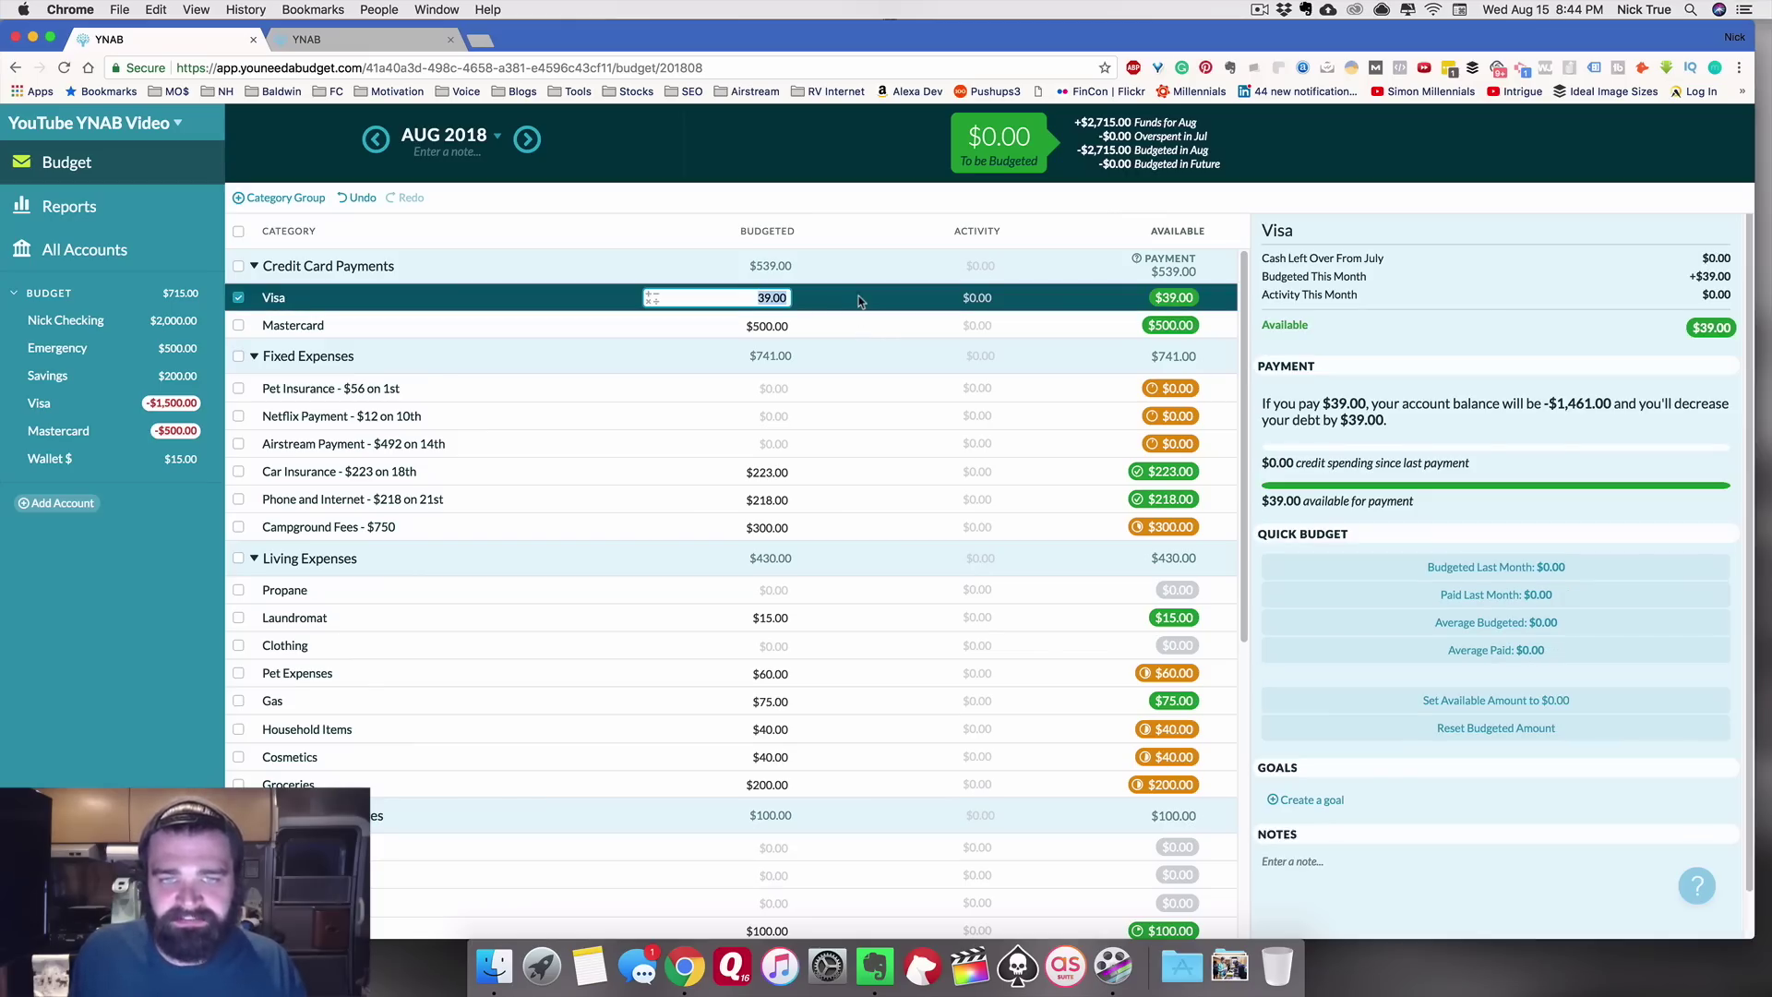
left_click(1304, 803)
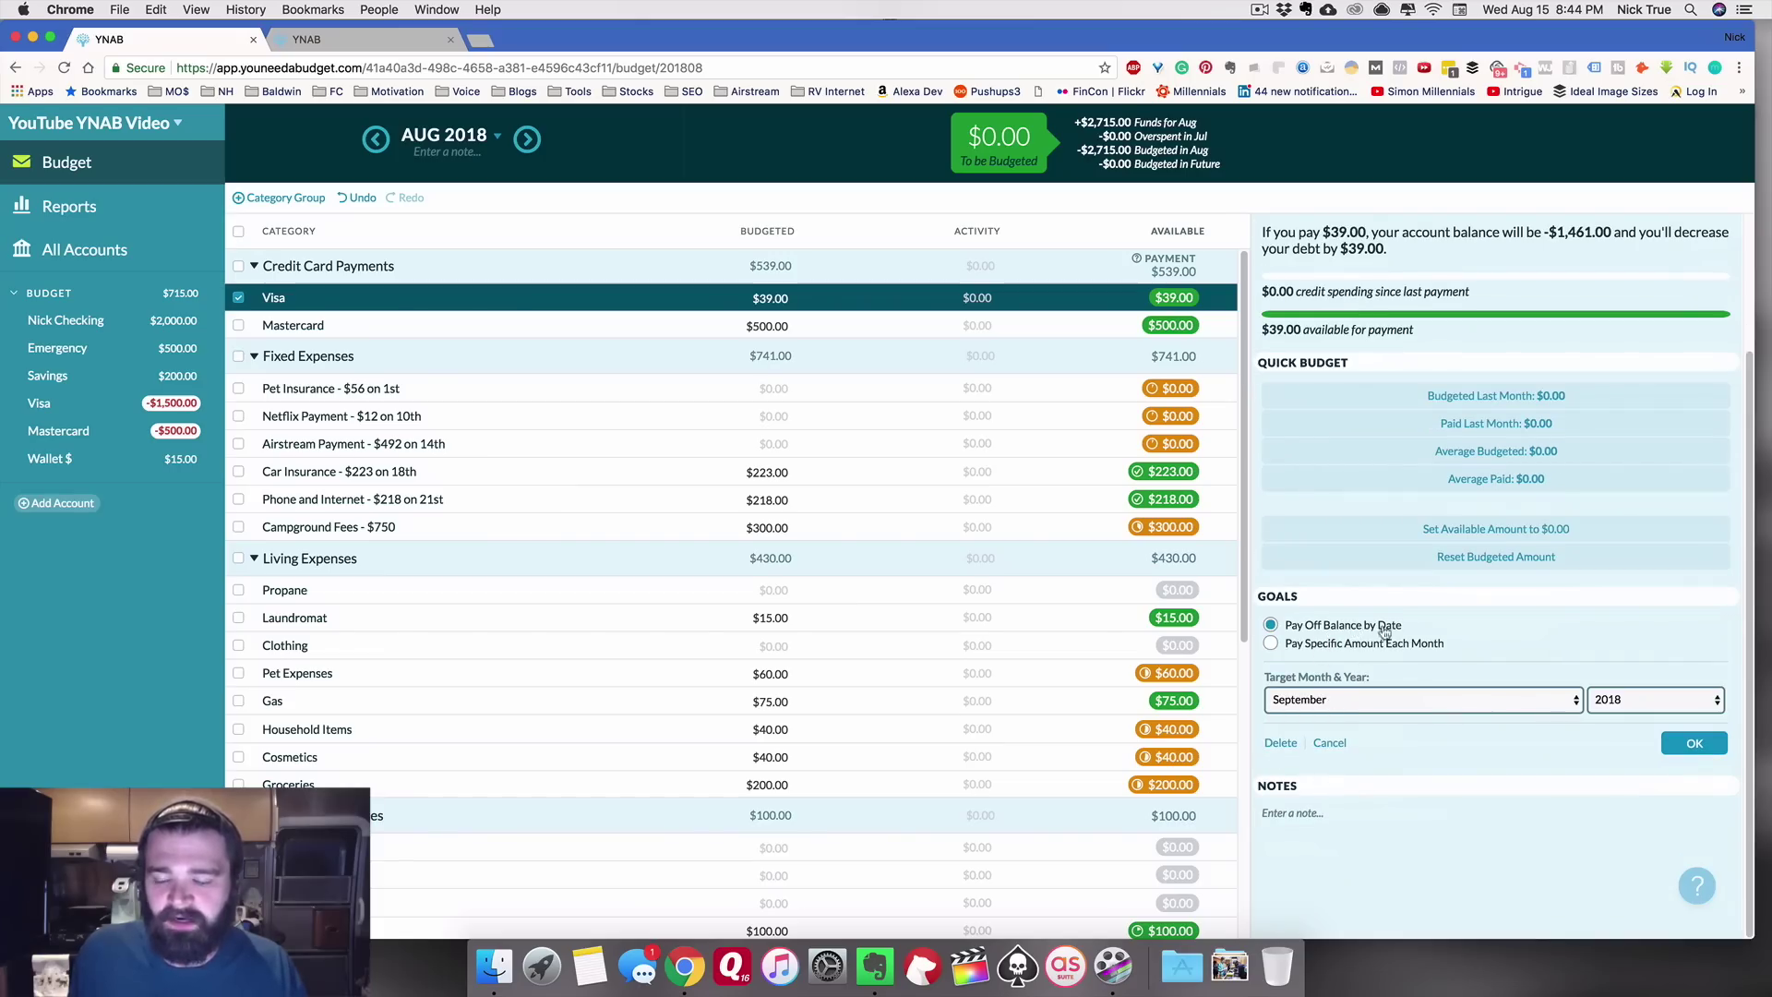
left_click(1445, 703)
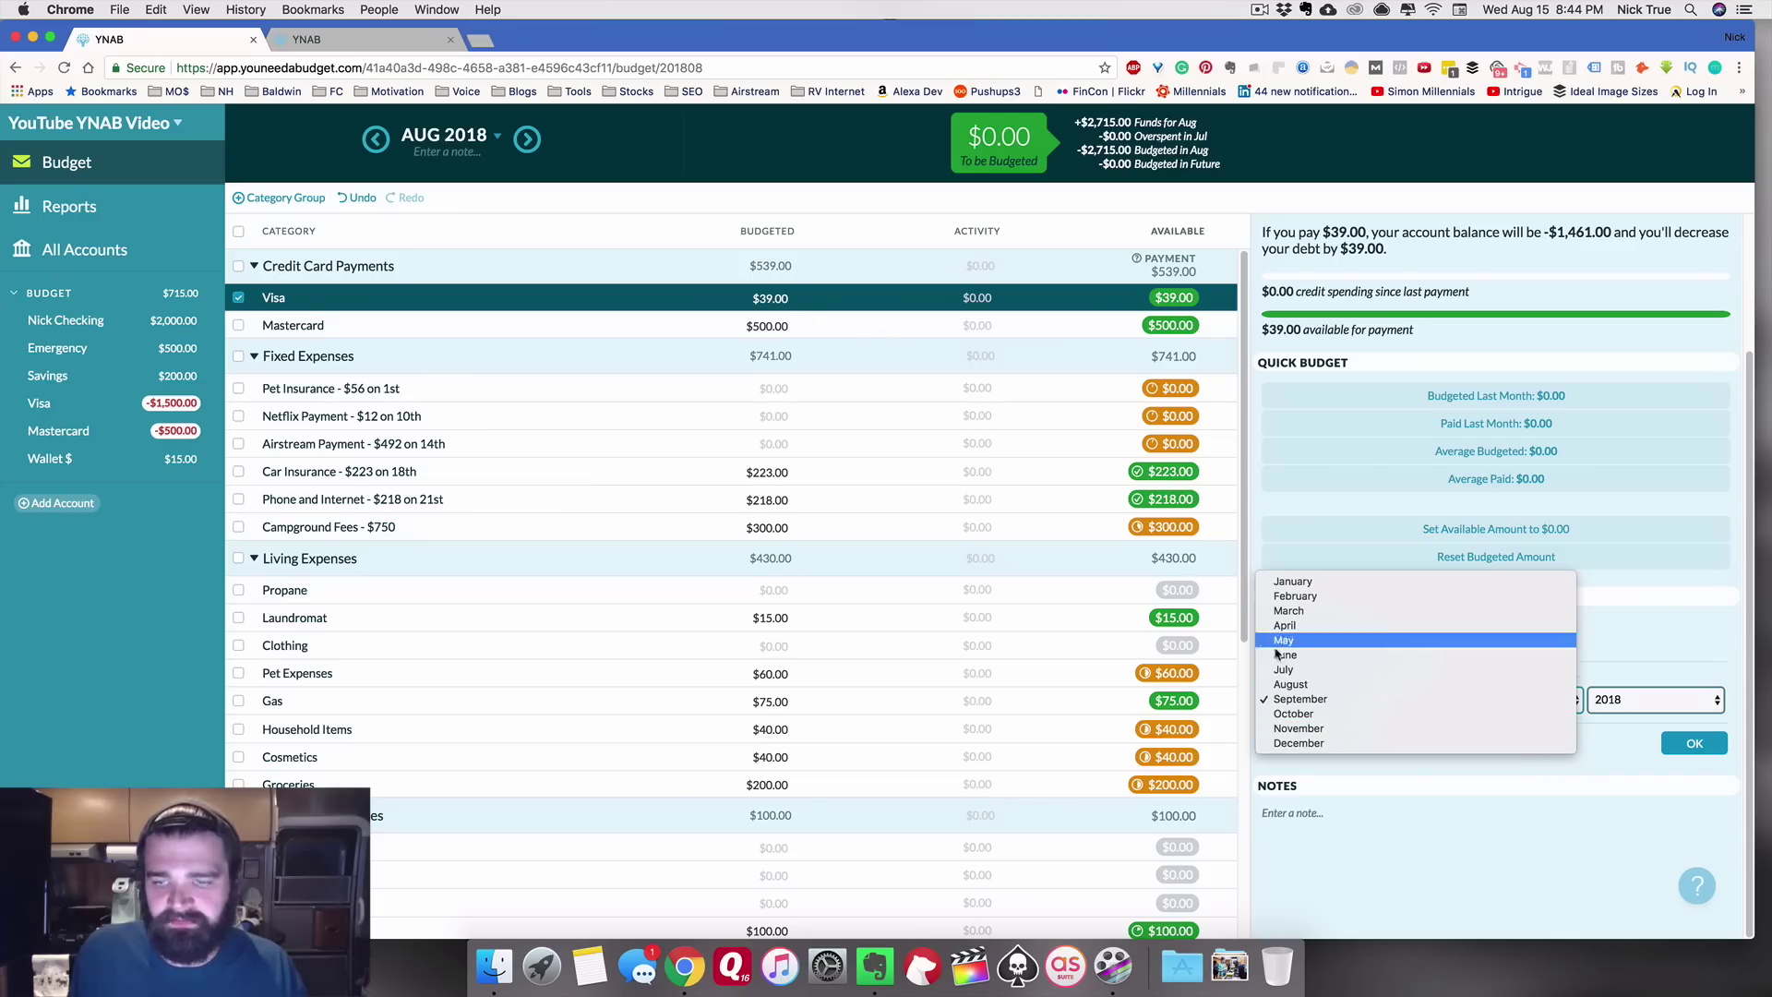
left_click(1513, 743)
left_click(1672, 739)
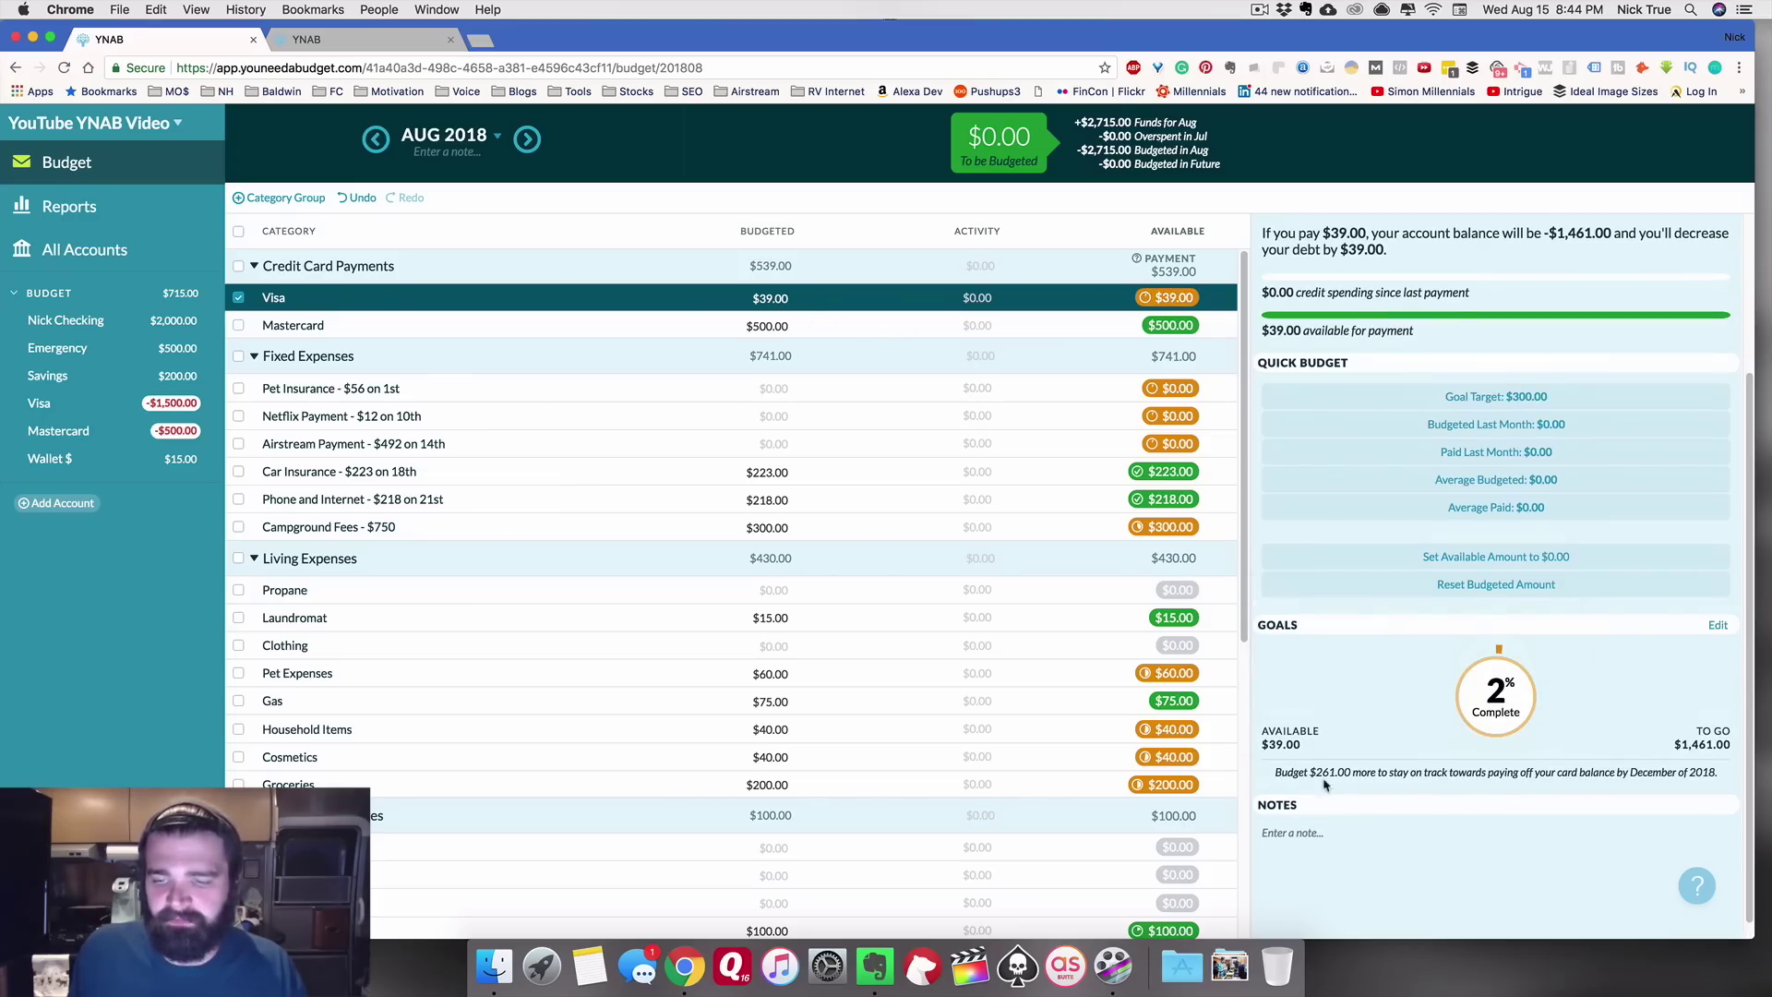
left_click_drag(1316, 773, 1337, 773)
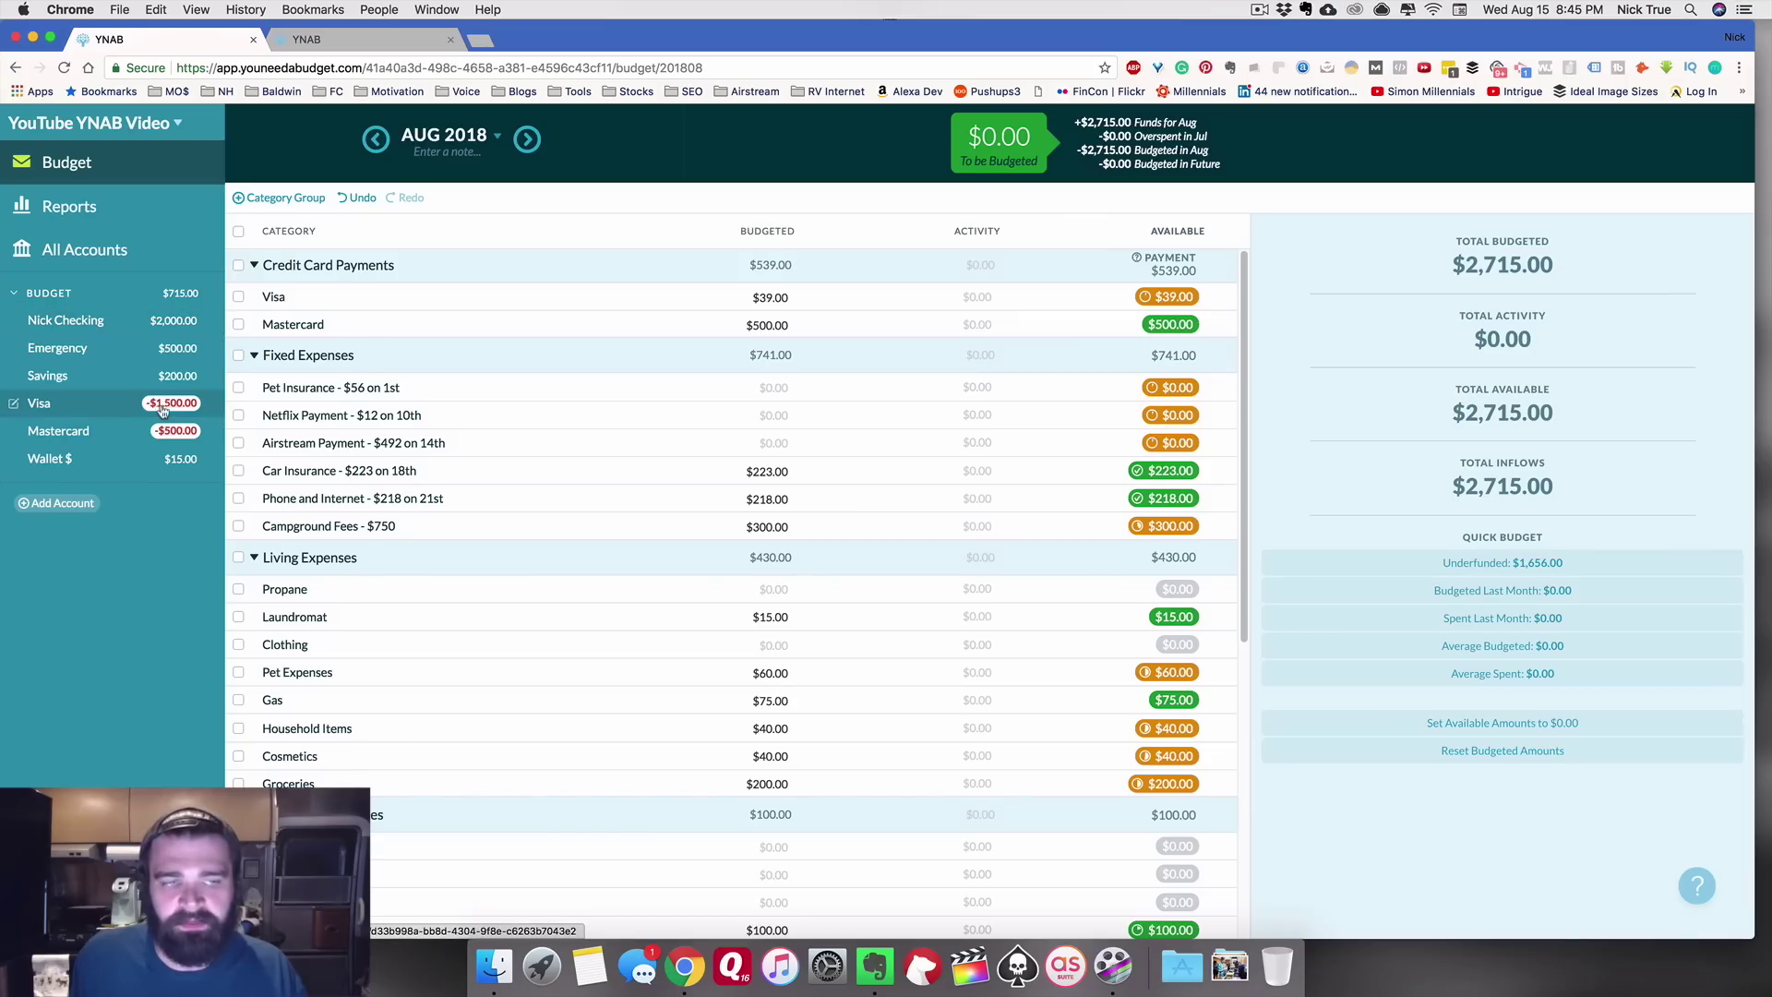
scroll(716, 434, "down", 3)
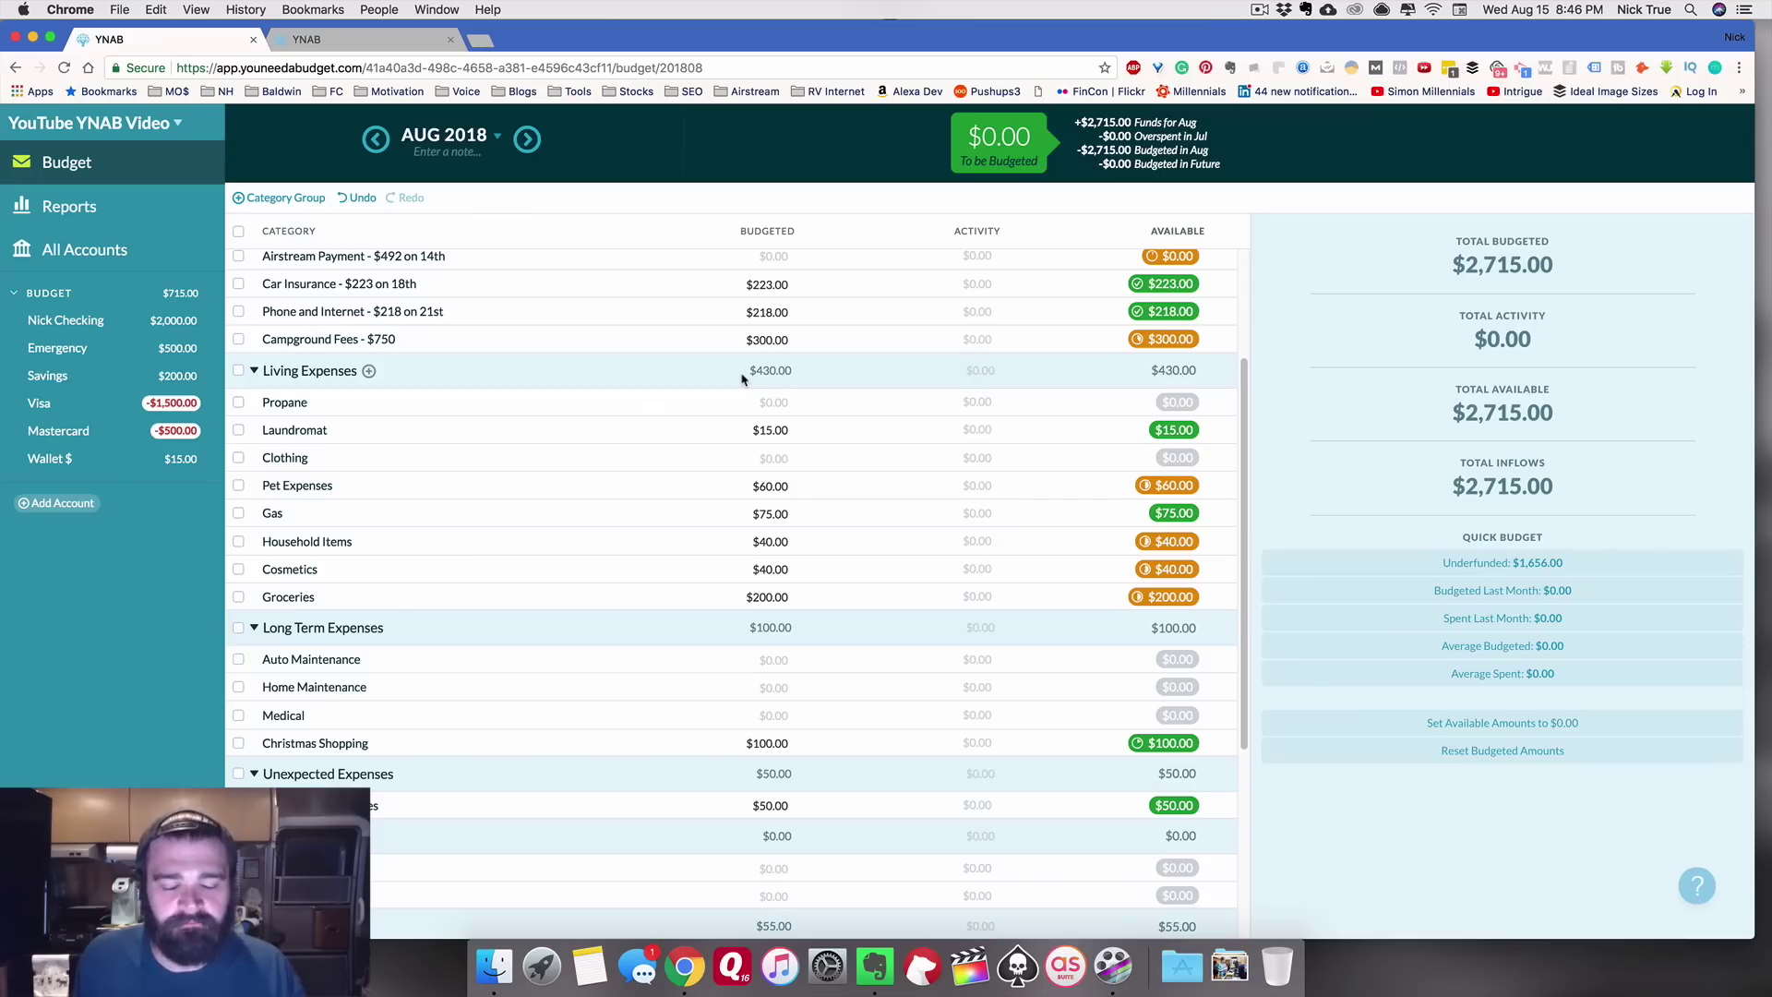
left_click(719, 343)
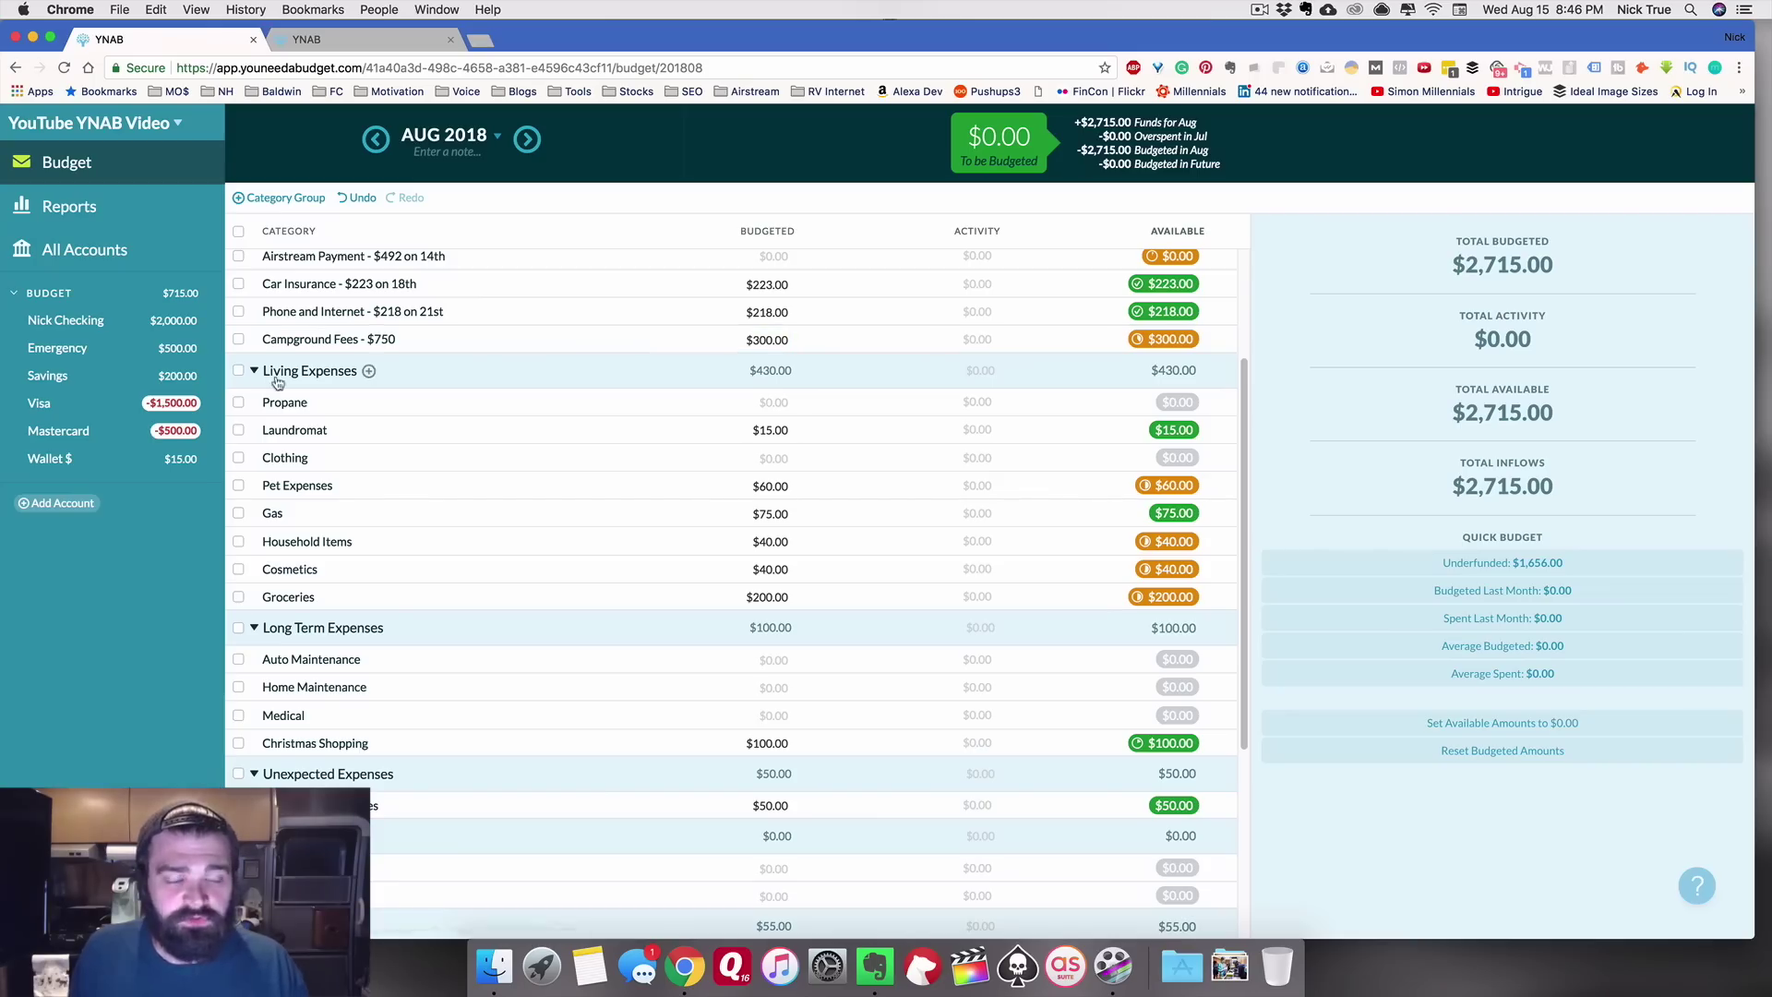
Step: Record a $25 outflow to Taco Bell in the checking account, categorized as Date Night/Eating Out with the memo SUPER HUNGRY
left_click(88, 328)
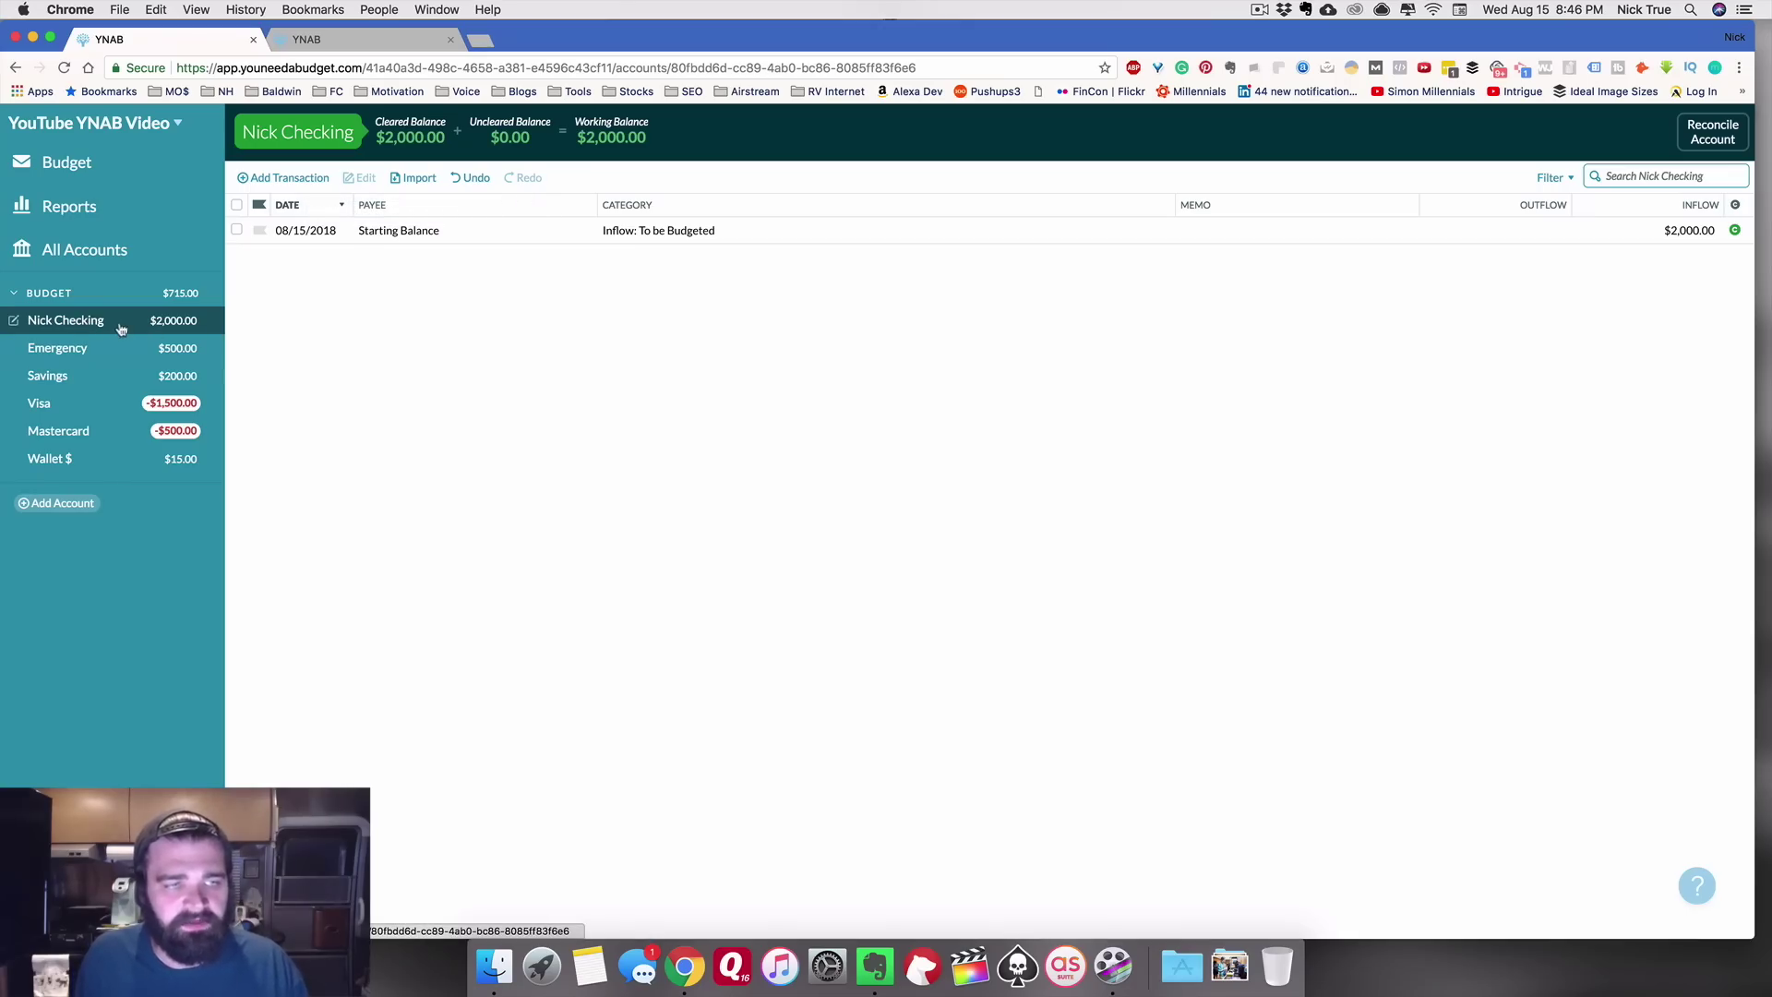
left_click(285, 181)
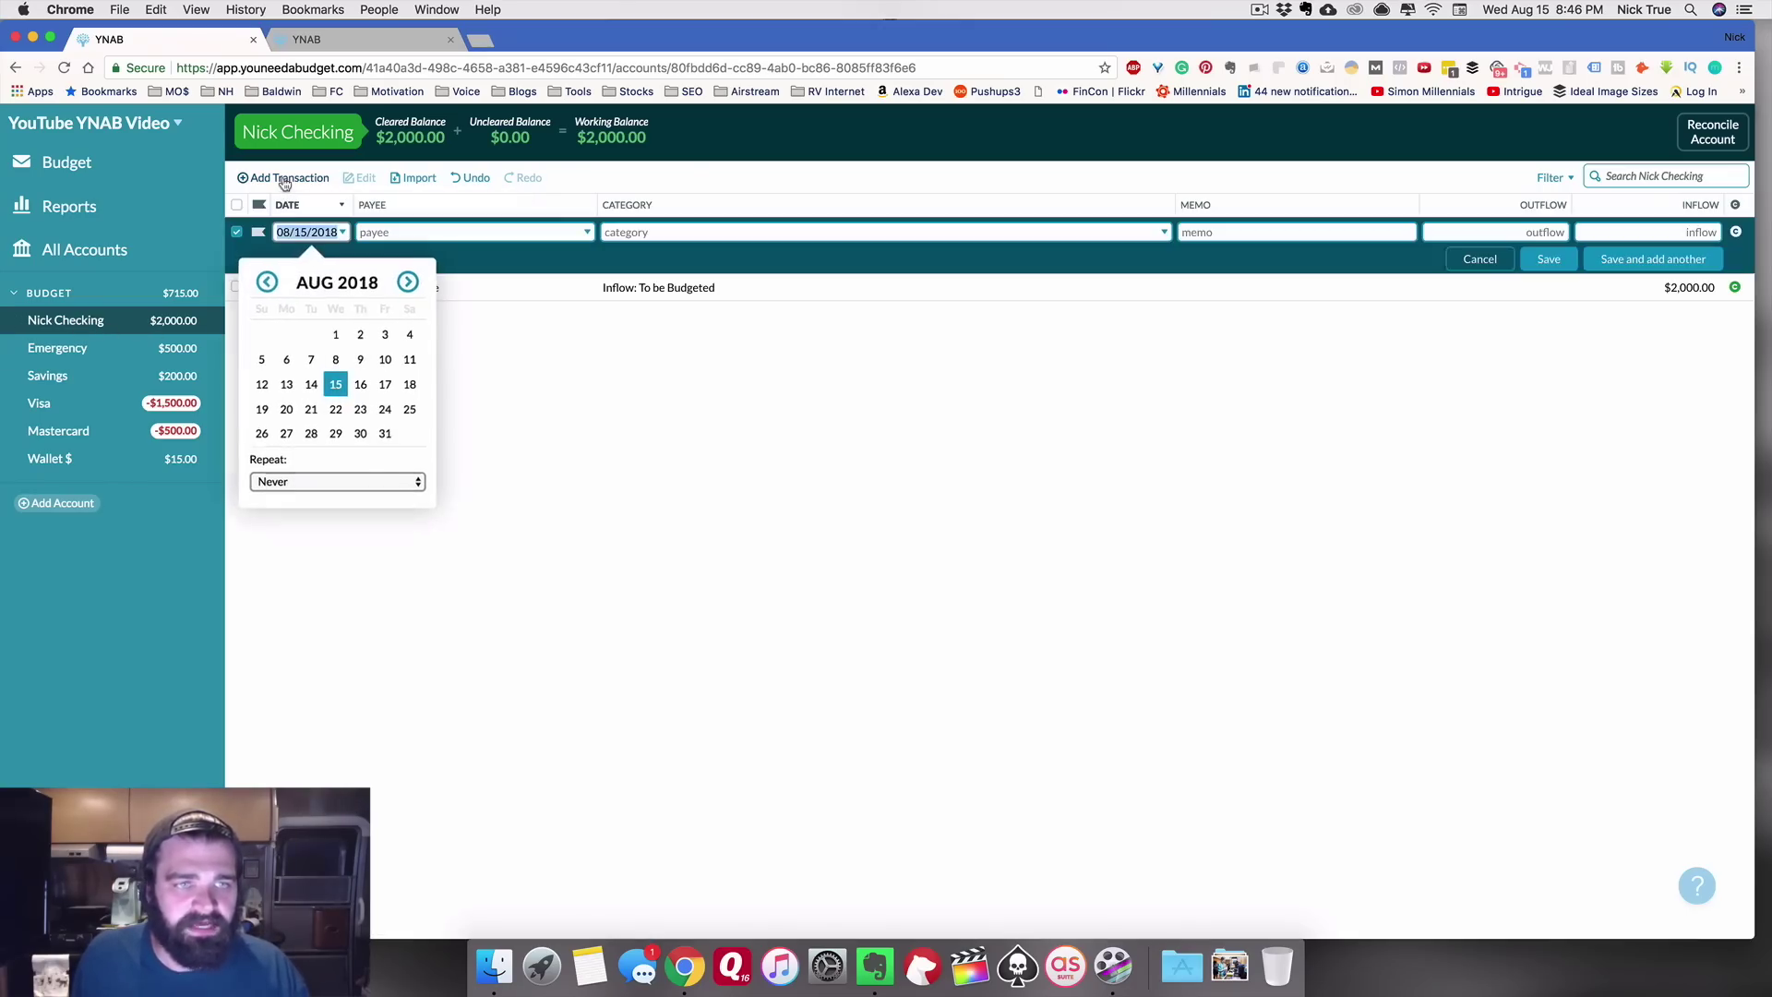
left_click(400, 234)
type("Taco Bell")
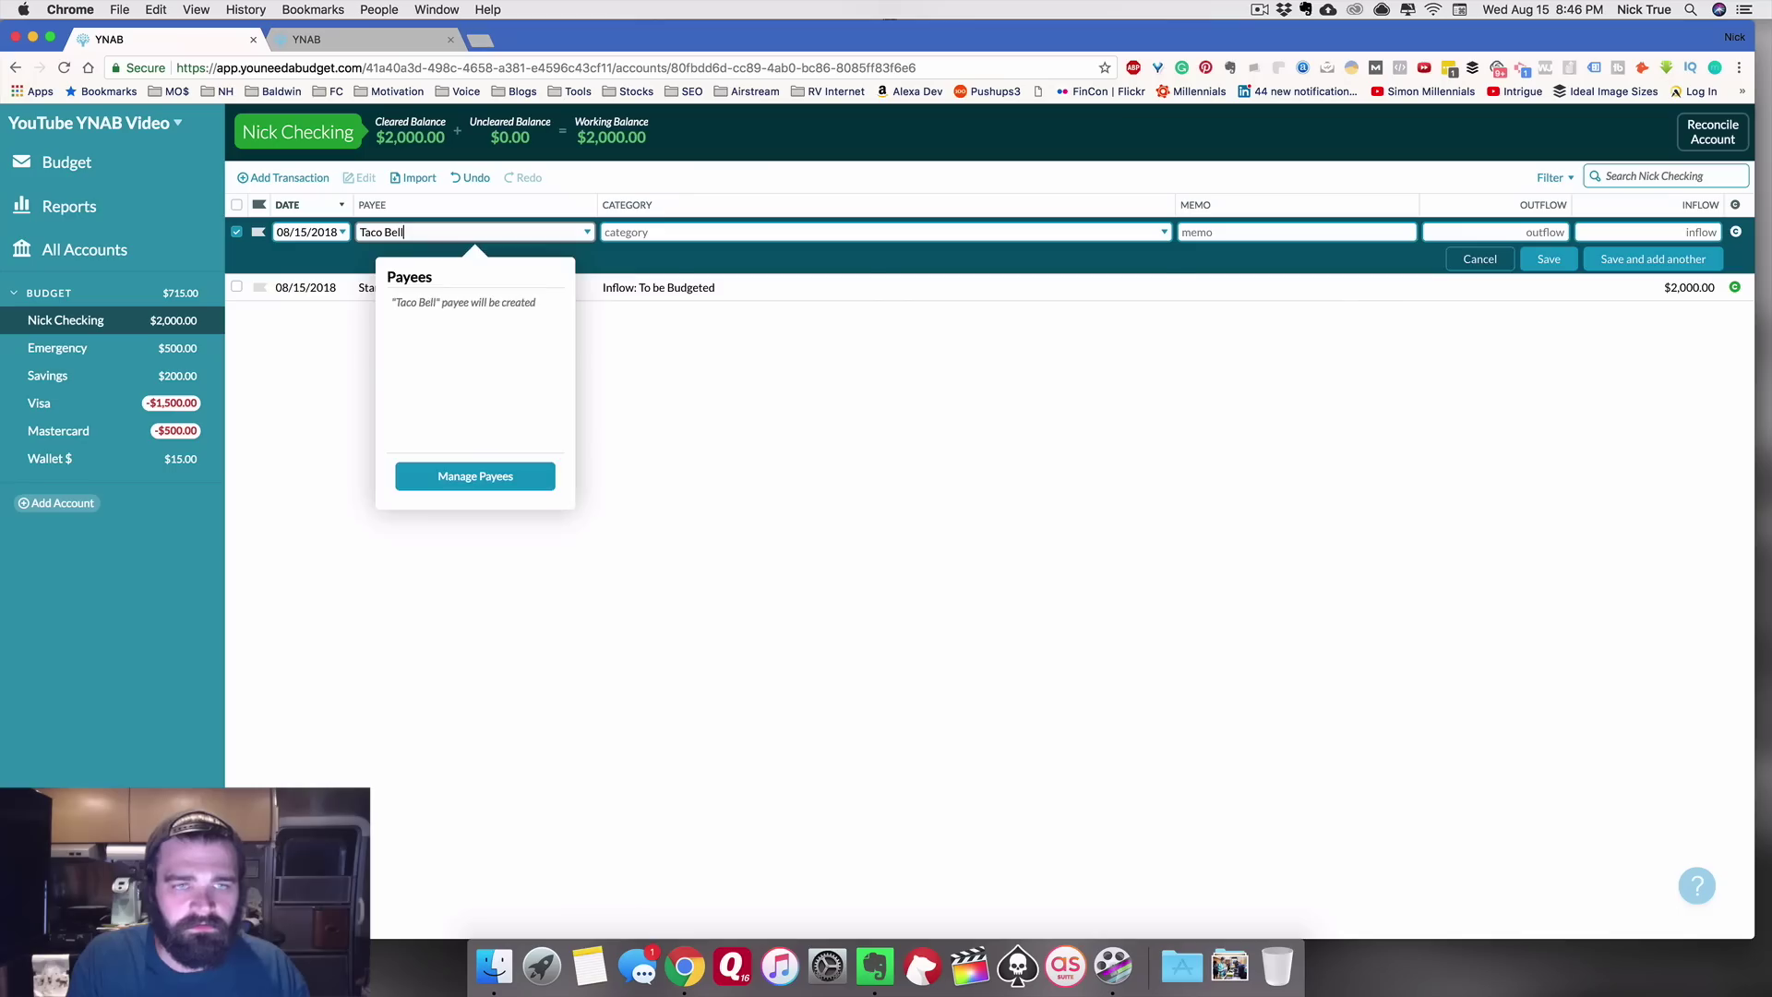
key("Tab")
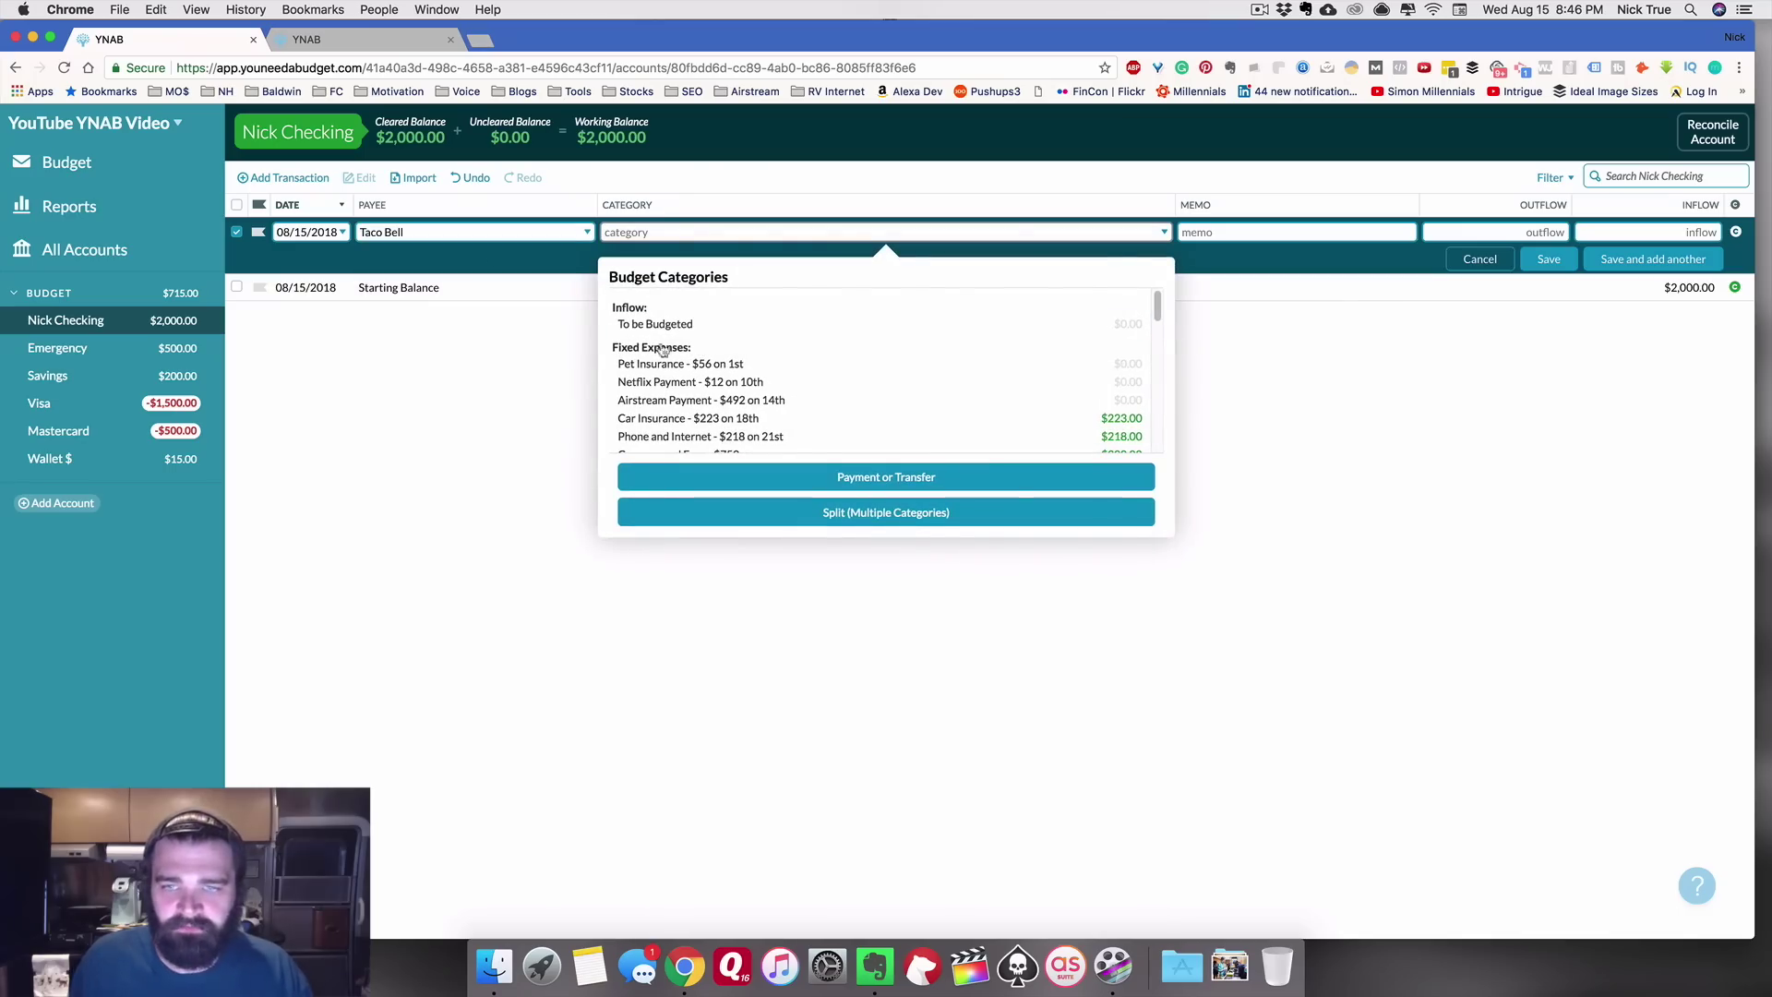
left_click_drag(1155, 310, 1154, 414)
left_click(771, 306)
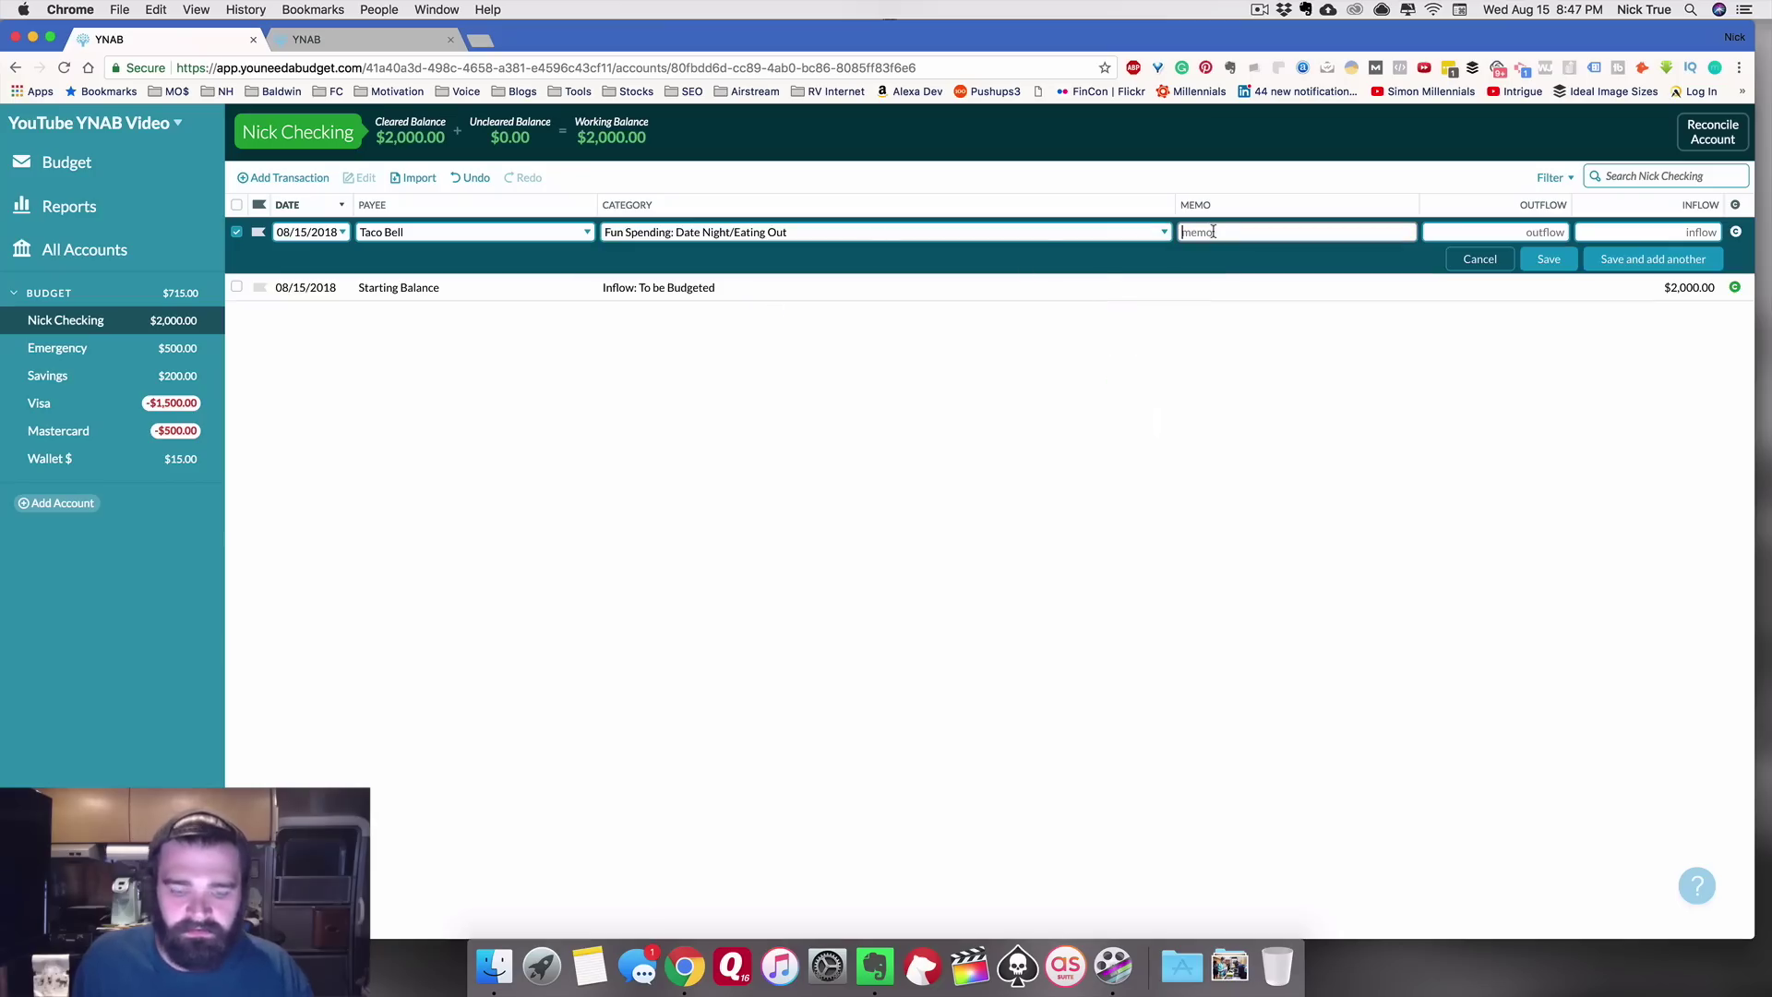
type("SUPER HUNGRY")
key("Tab")
type("25")
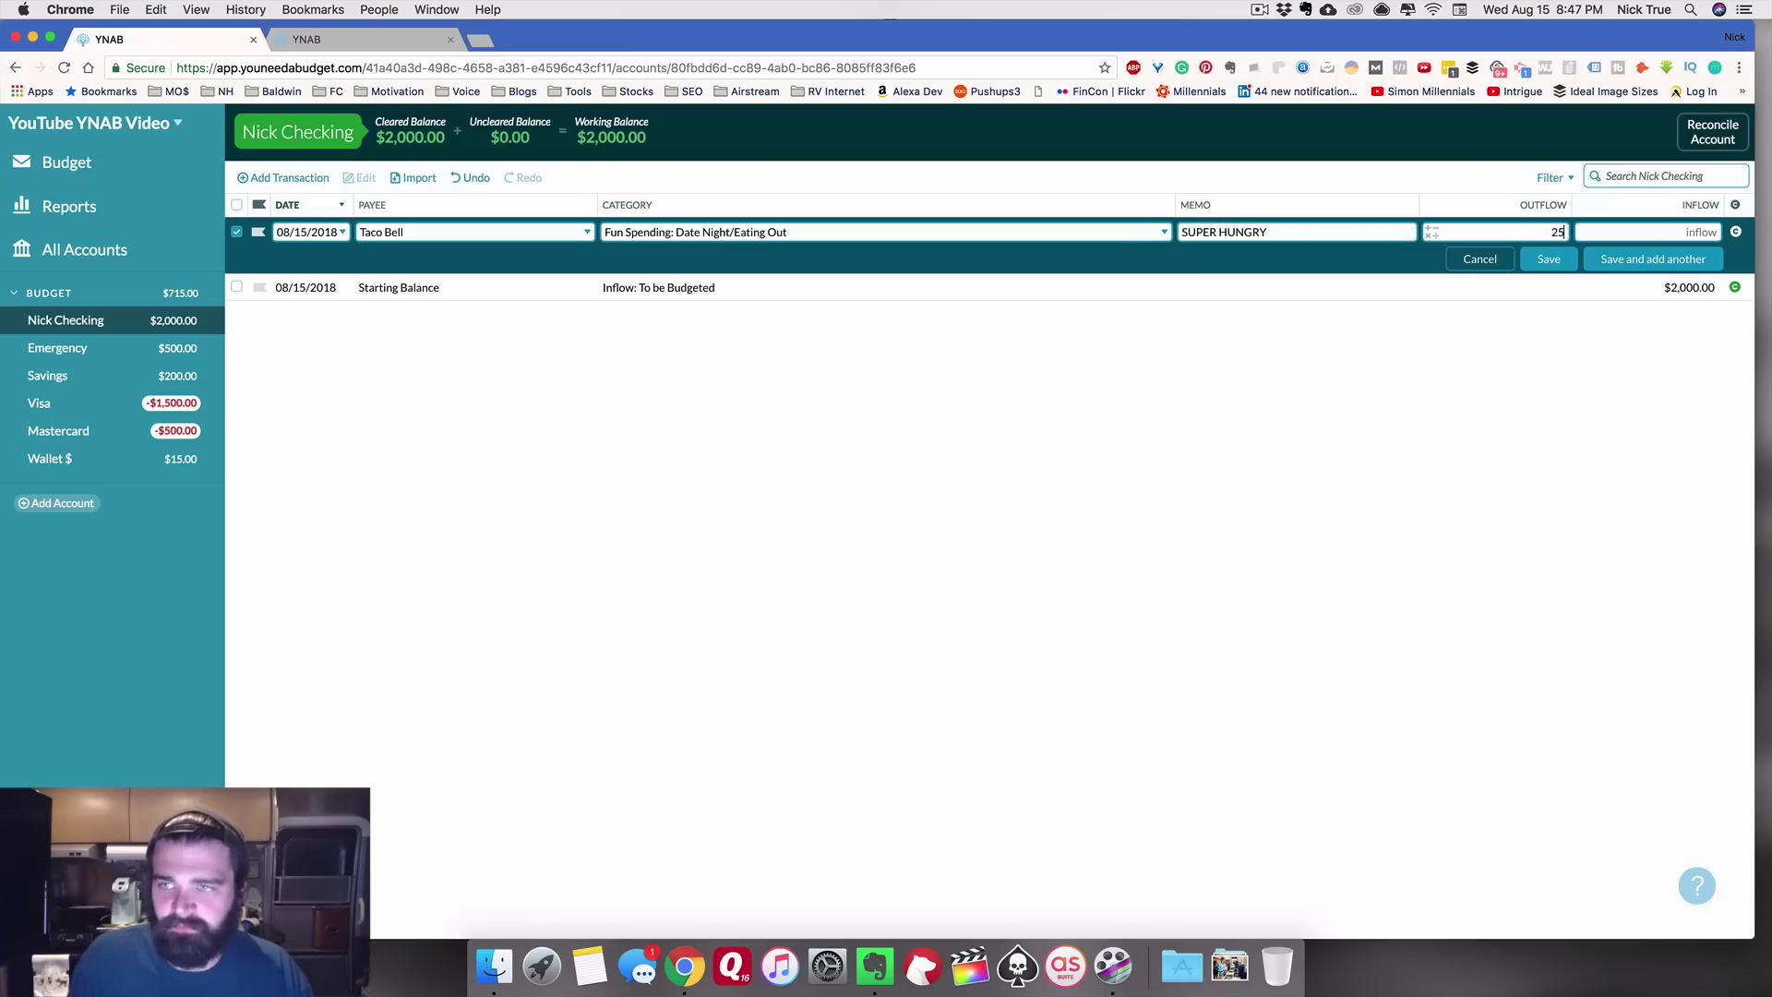
key("Return")
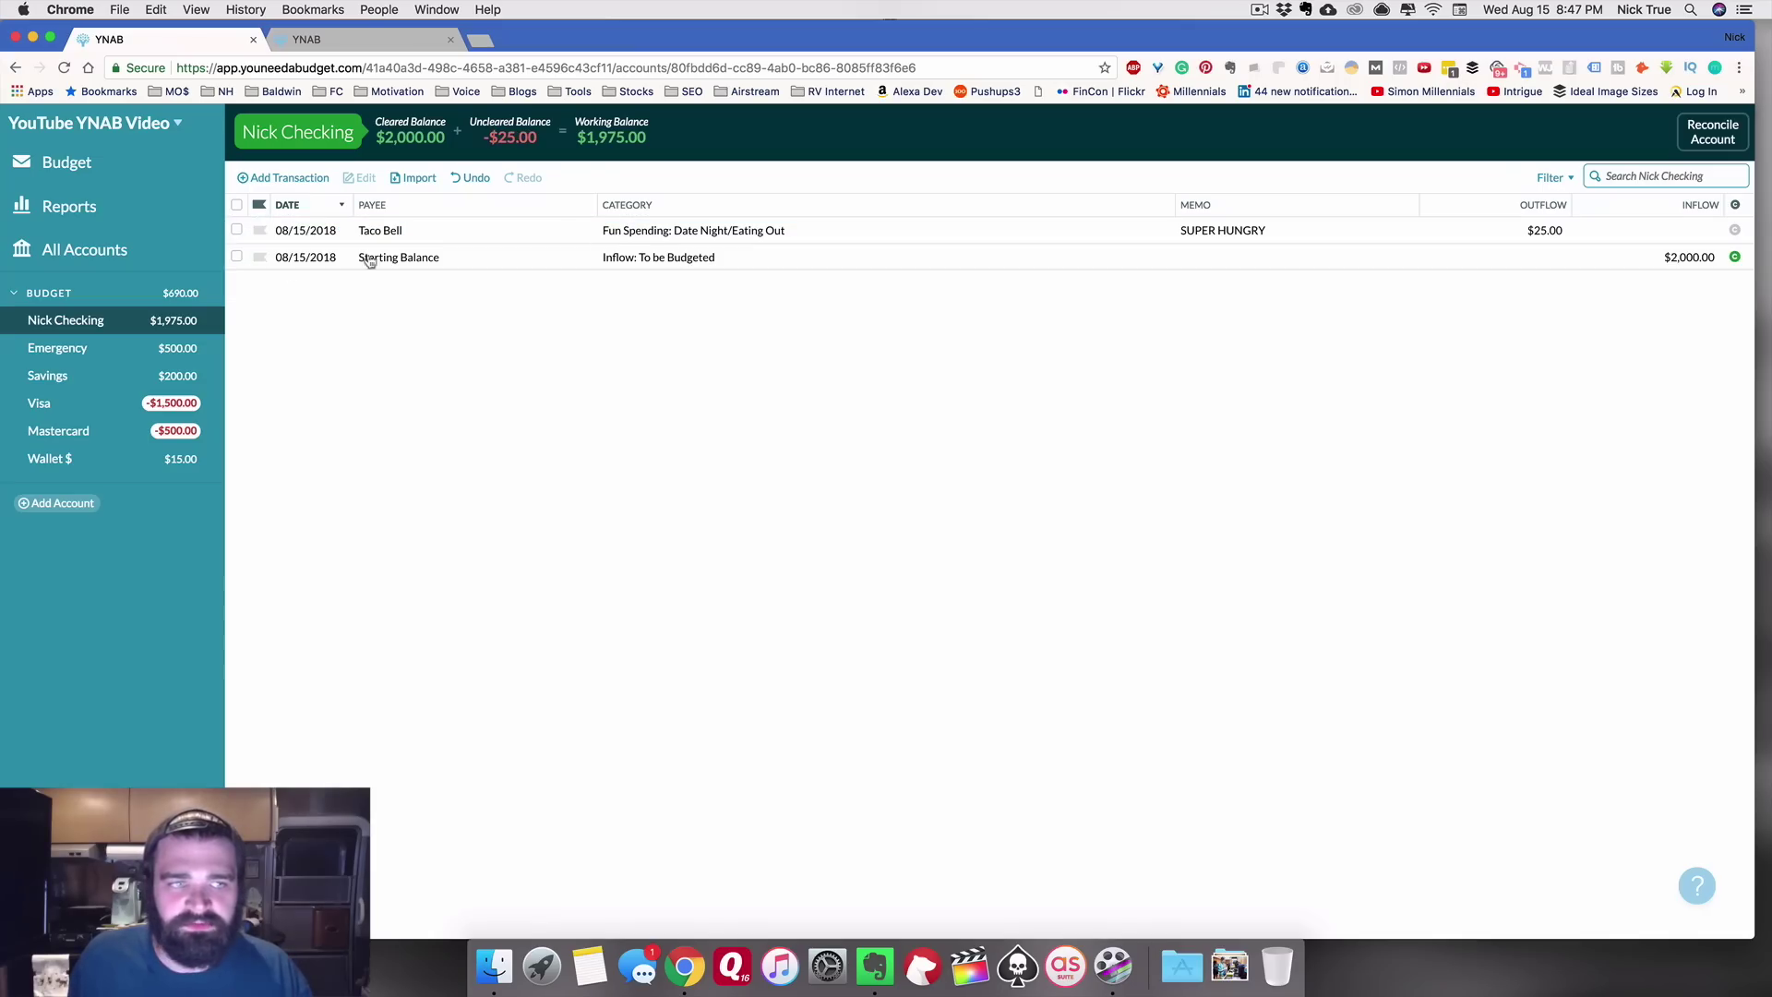
Step: Check the Date Night/Eating Out category in the August budget and view the transactions behind its activity
left_click(69, 165)
scroll(761, 388, "down", 10)
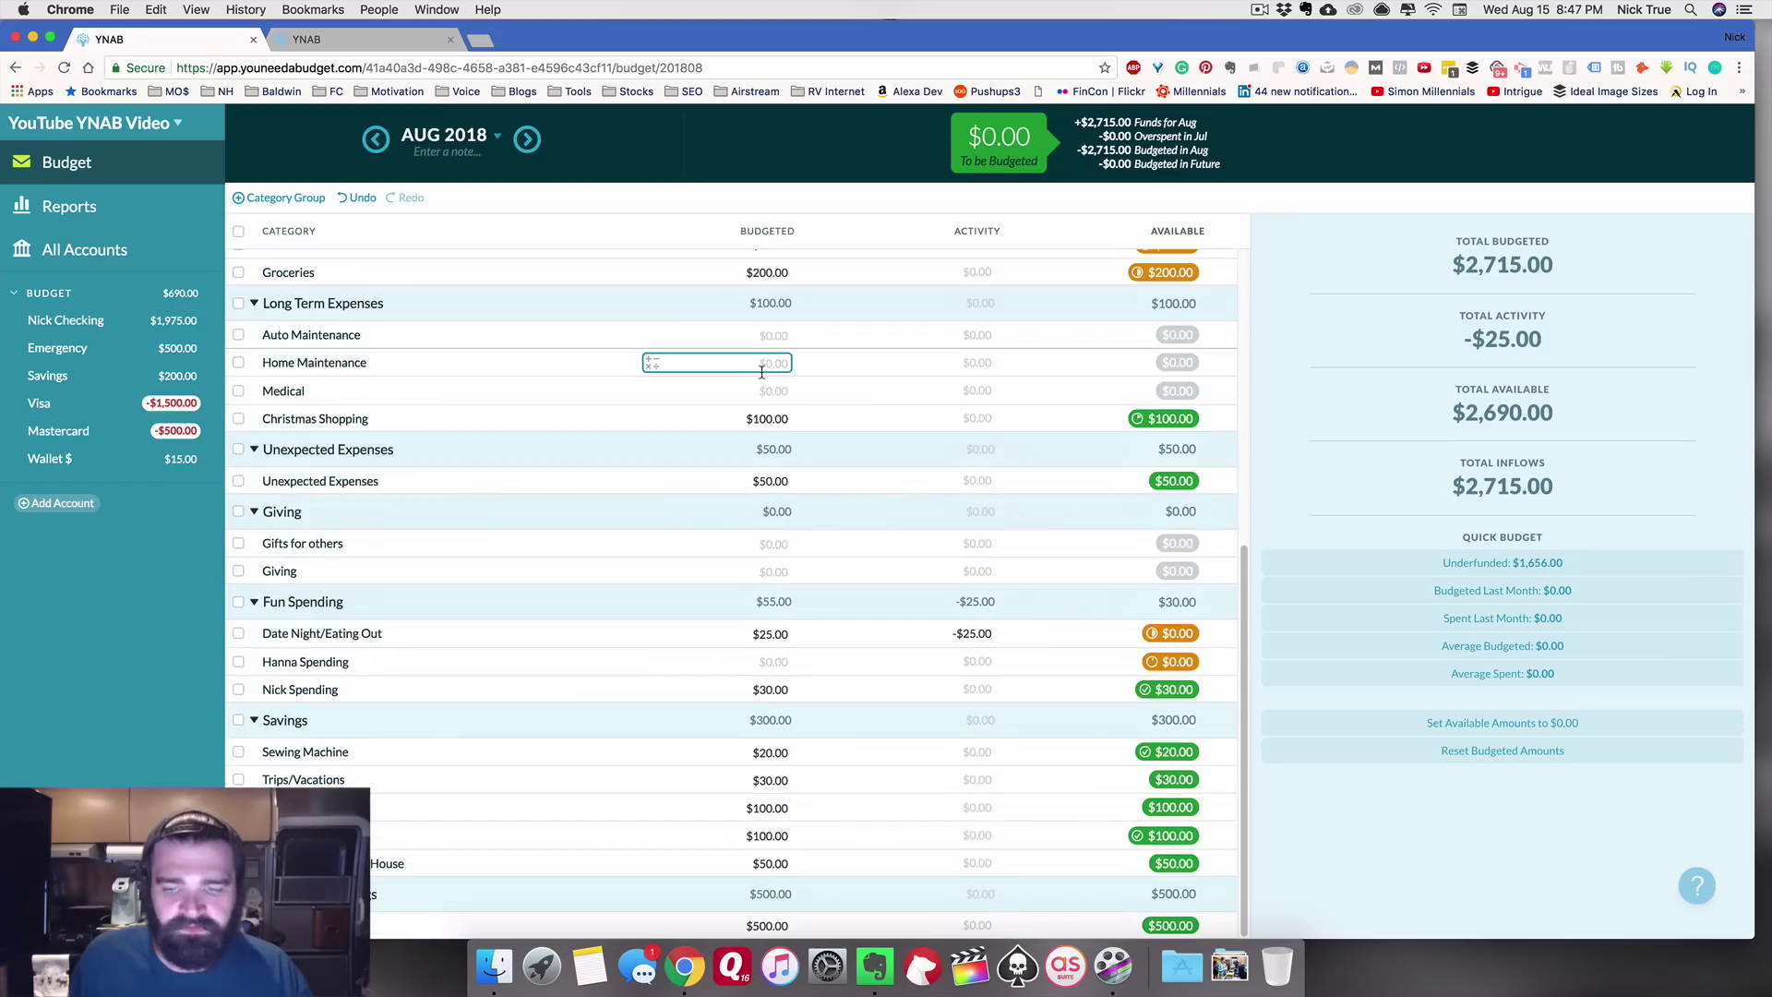
left_click(443, 636)
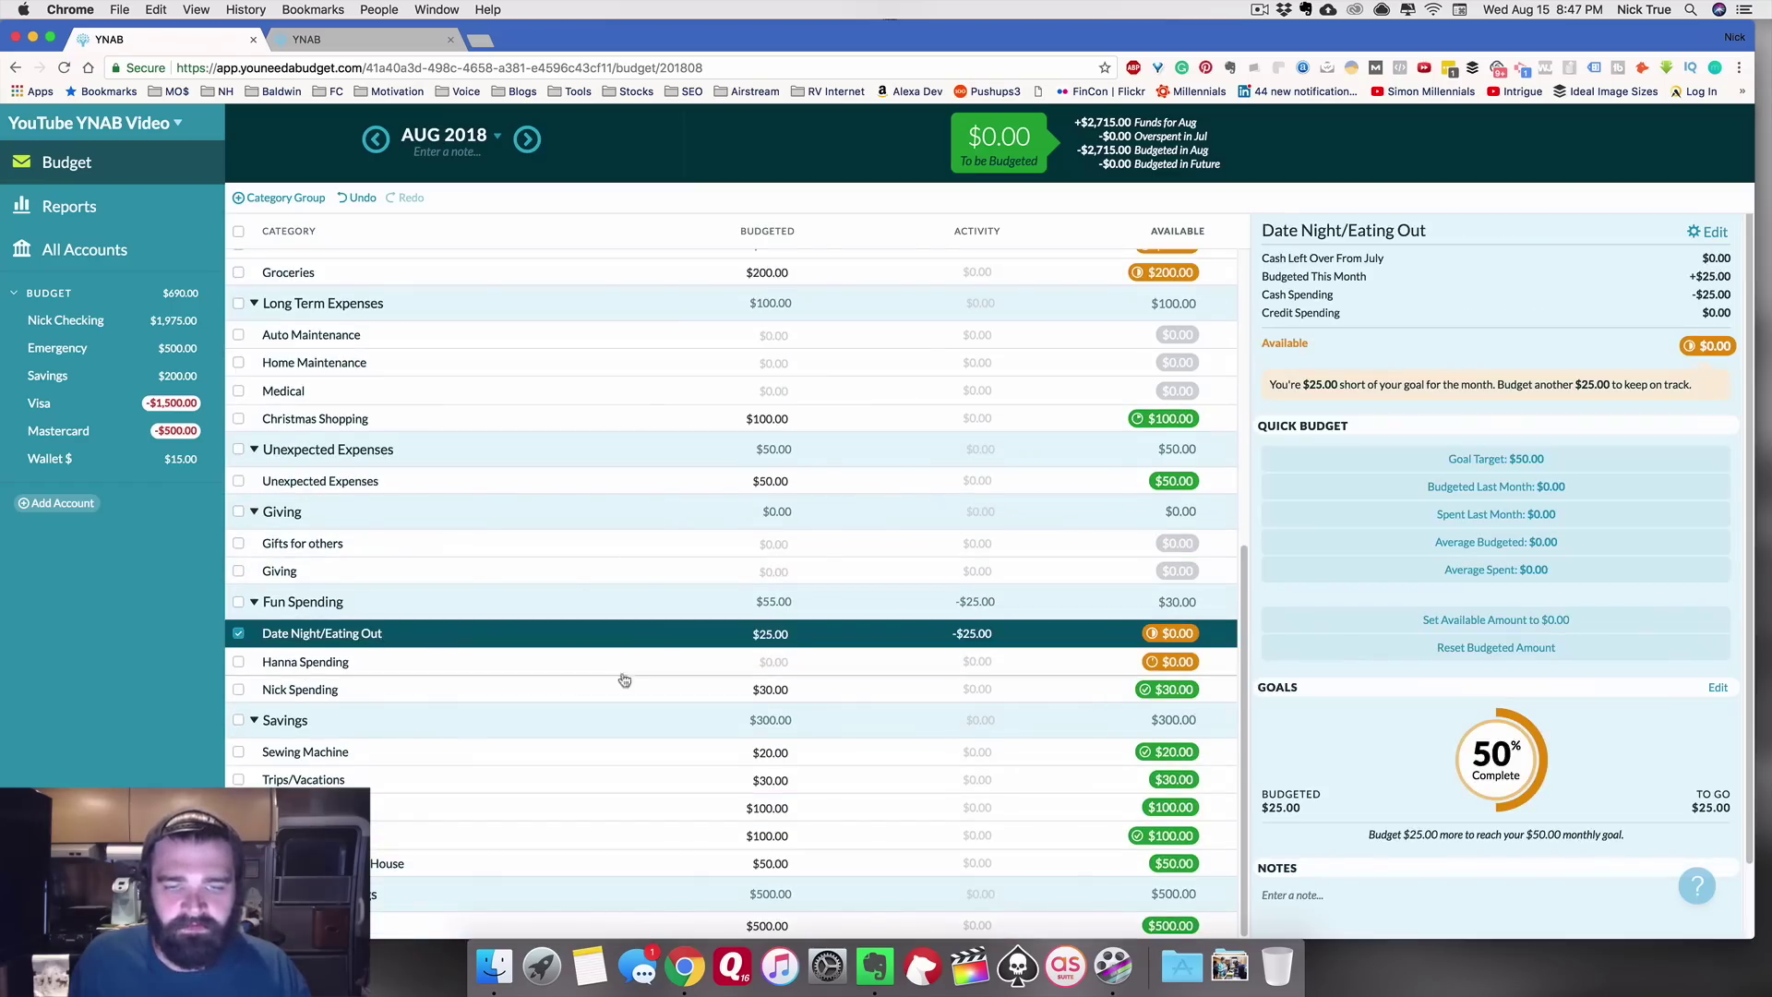
left_click(775, 689)
key("Escape")
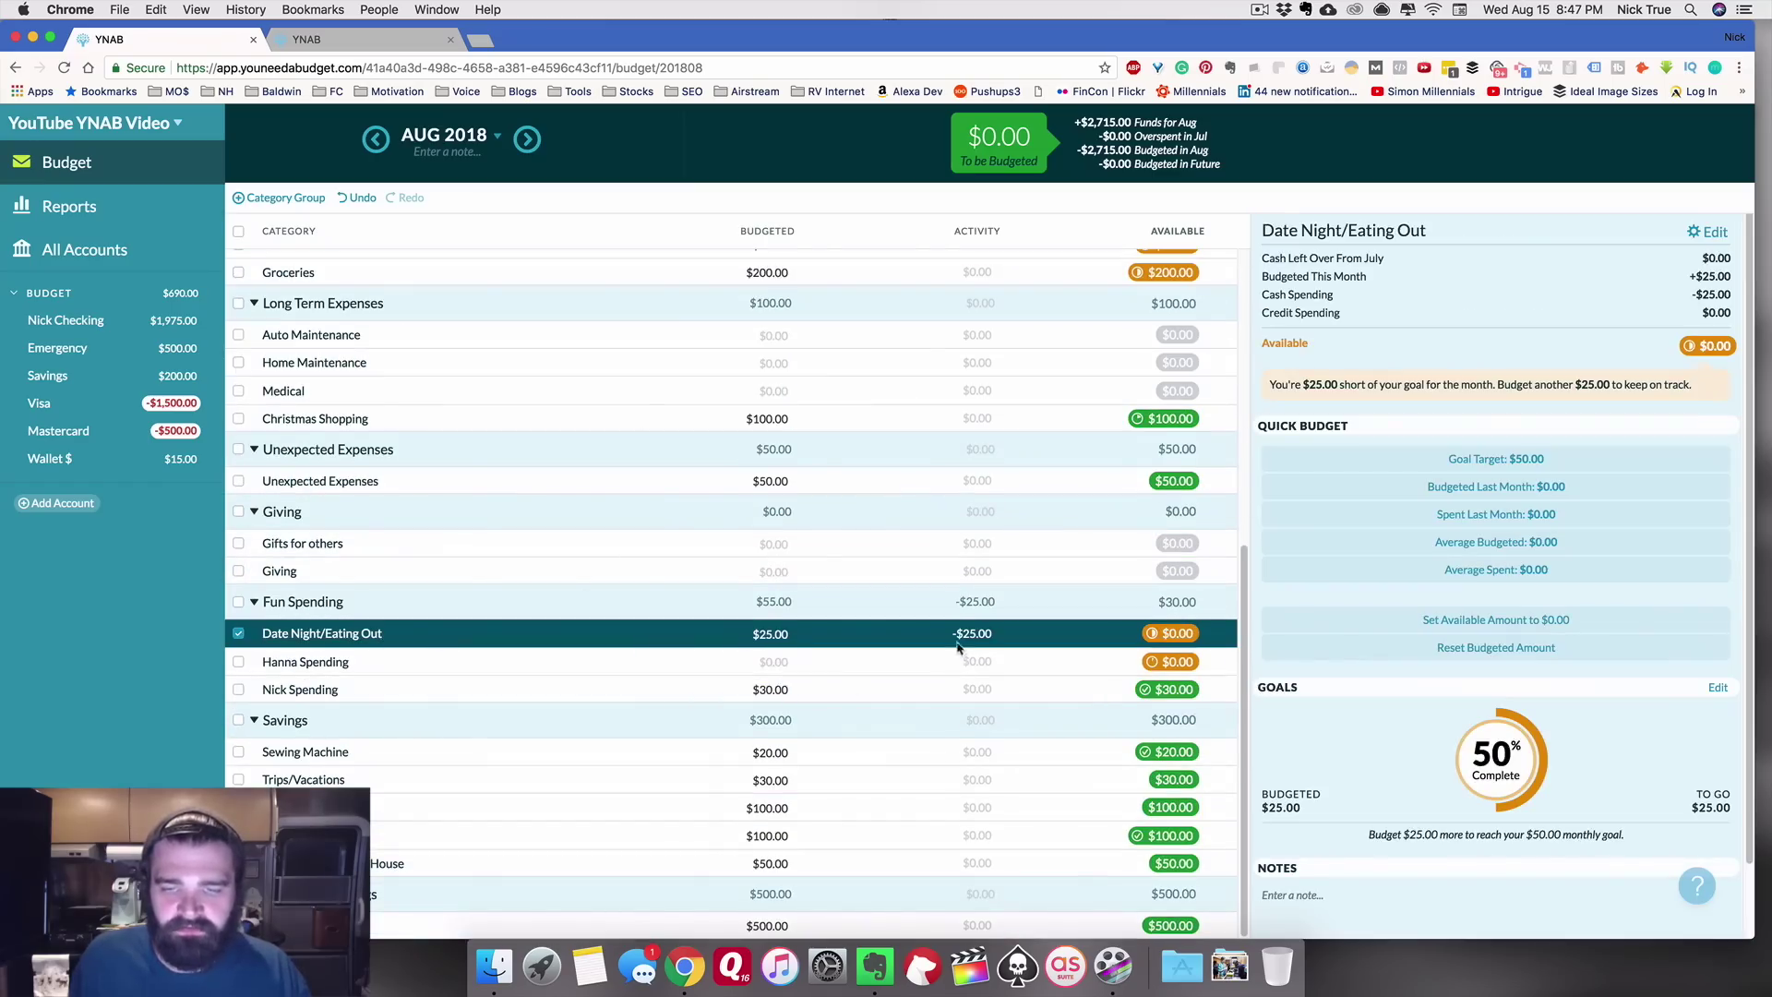
left_click(973, 635)
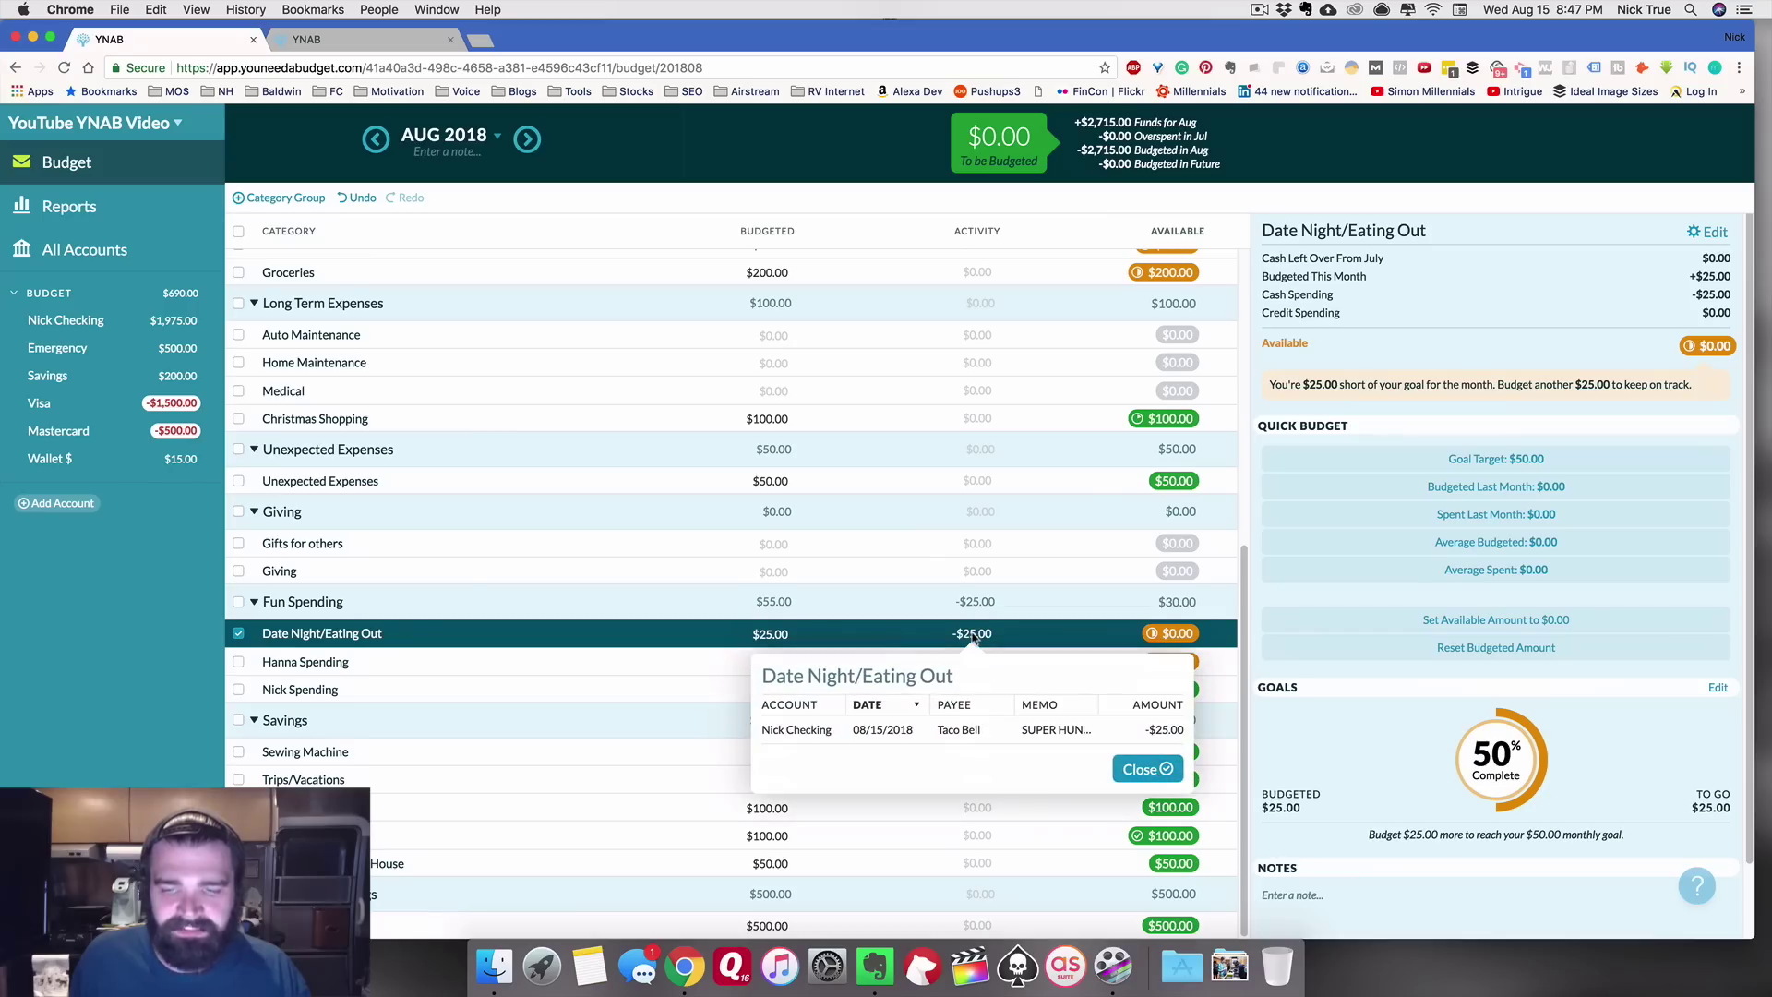
left_click(973, 638)
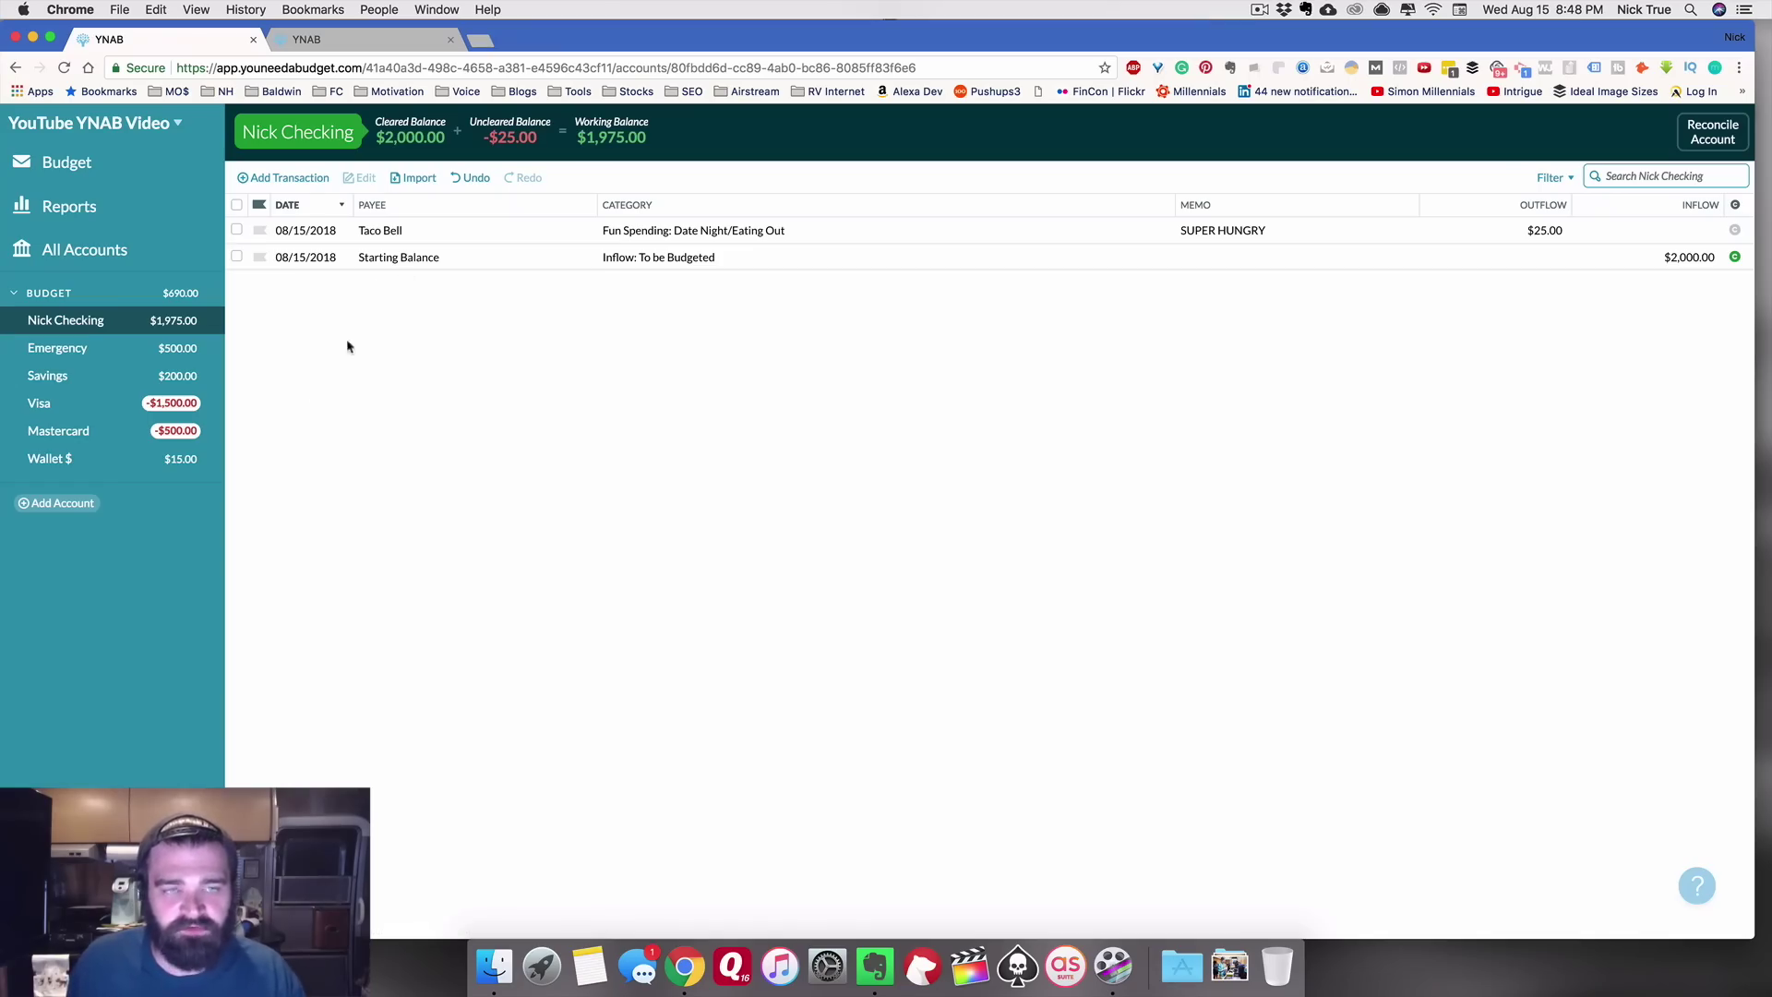
left_click(88, 166)
scroll(873, 740, "down", 5)
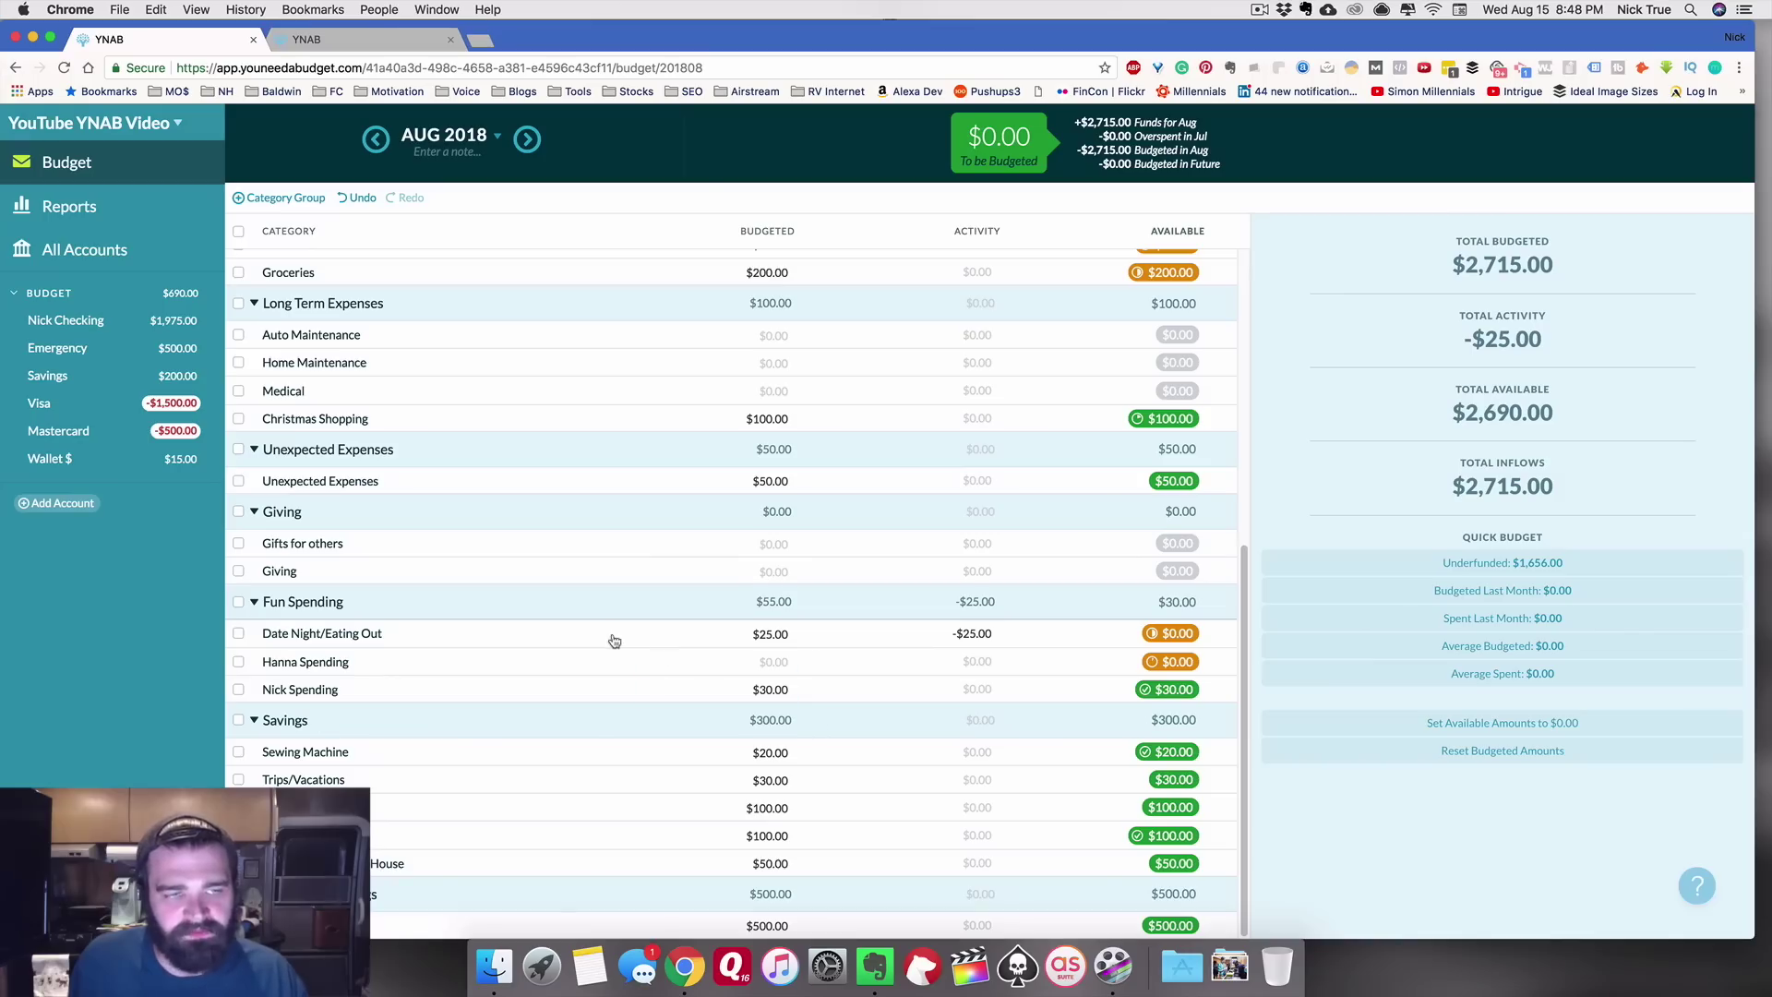
Step: Record a $218 outflow in the Visa account to payee Phone Bill, categorized as Phone and Internet with the memo "Phone Bill paid"
left_click(71, 404)
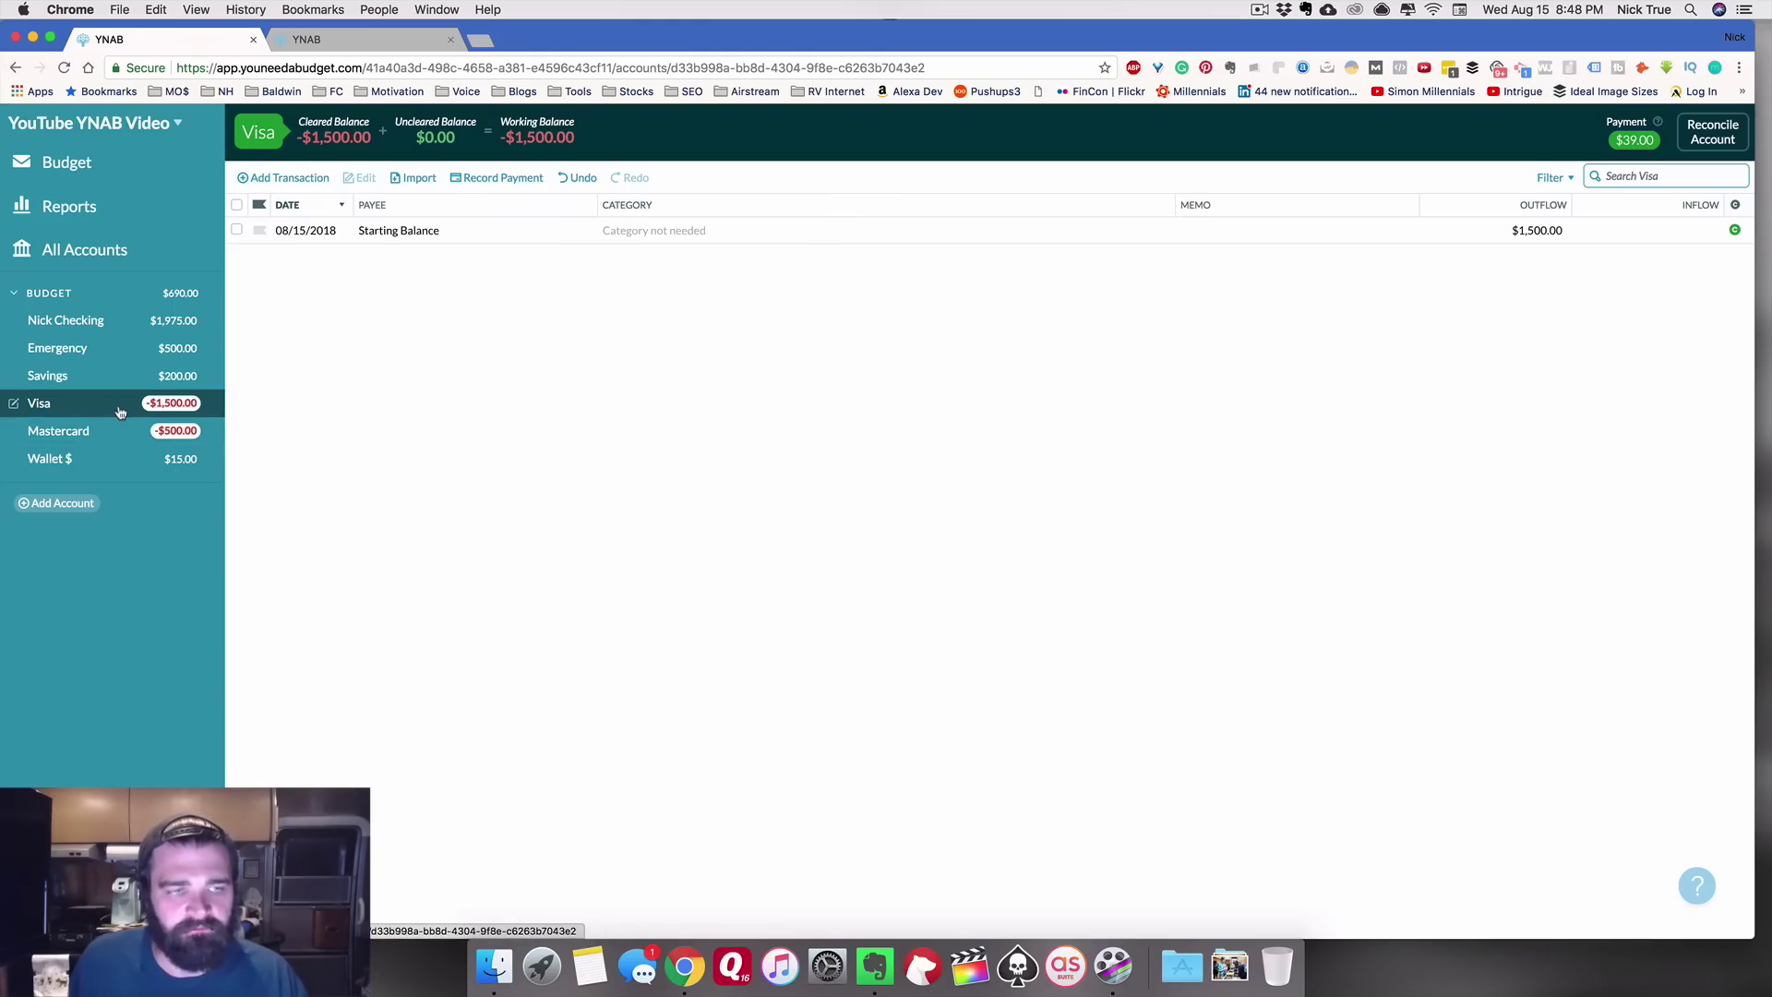
left_click(283, 177)
left_click(414, 234)
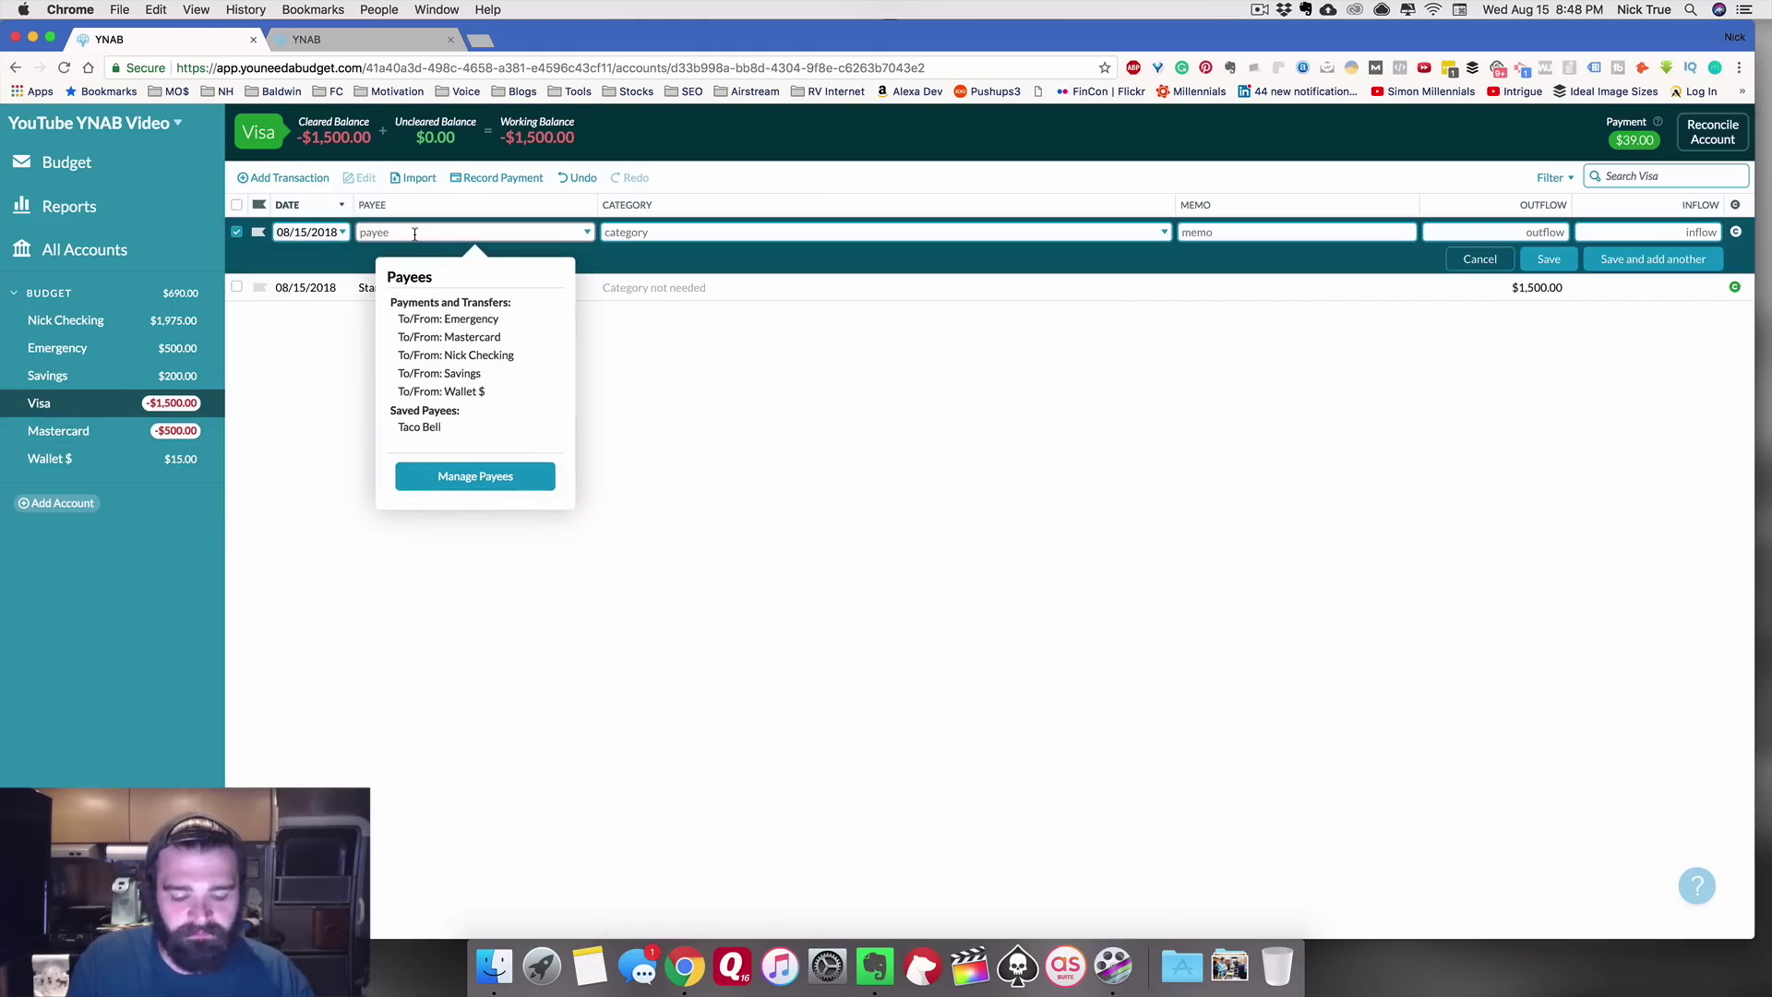
type("Phone Bill")
key("Tab")
type("phone")
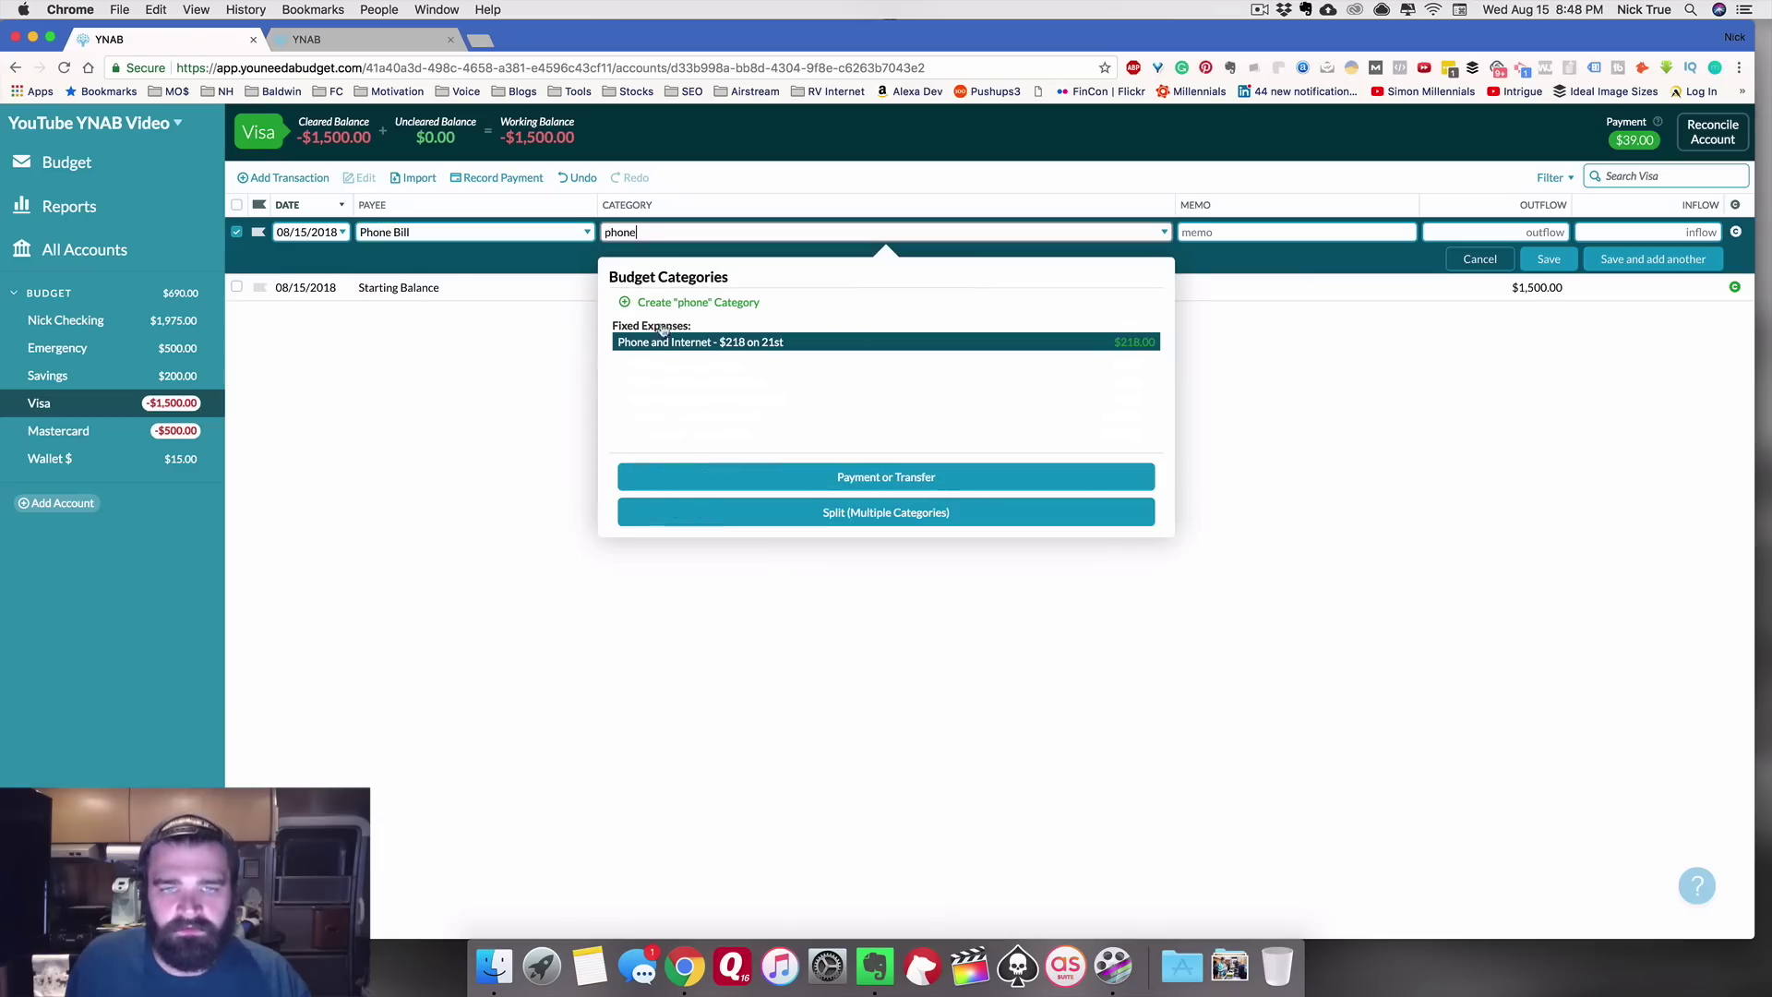
left_click(1126, 351)
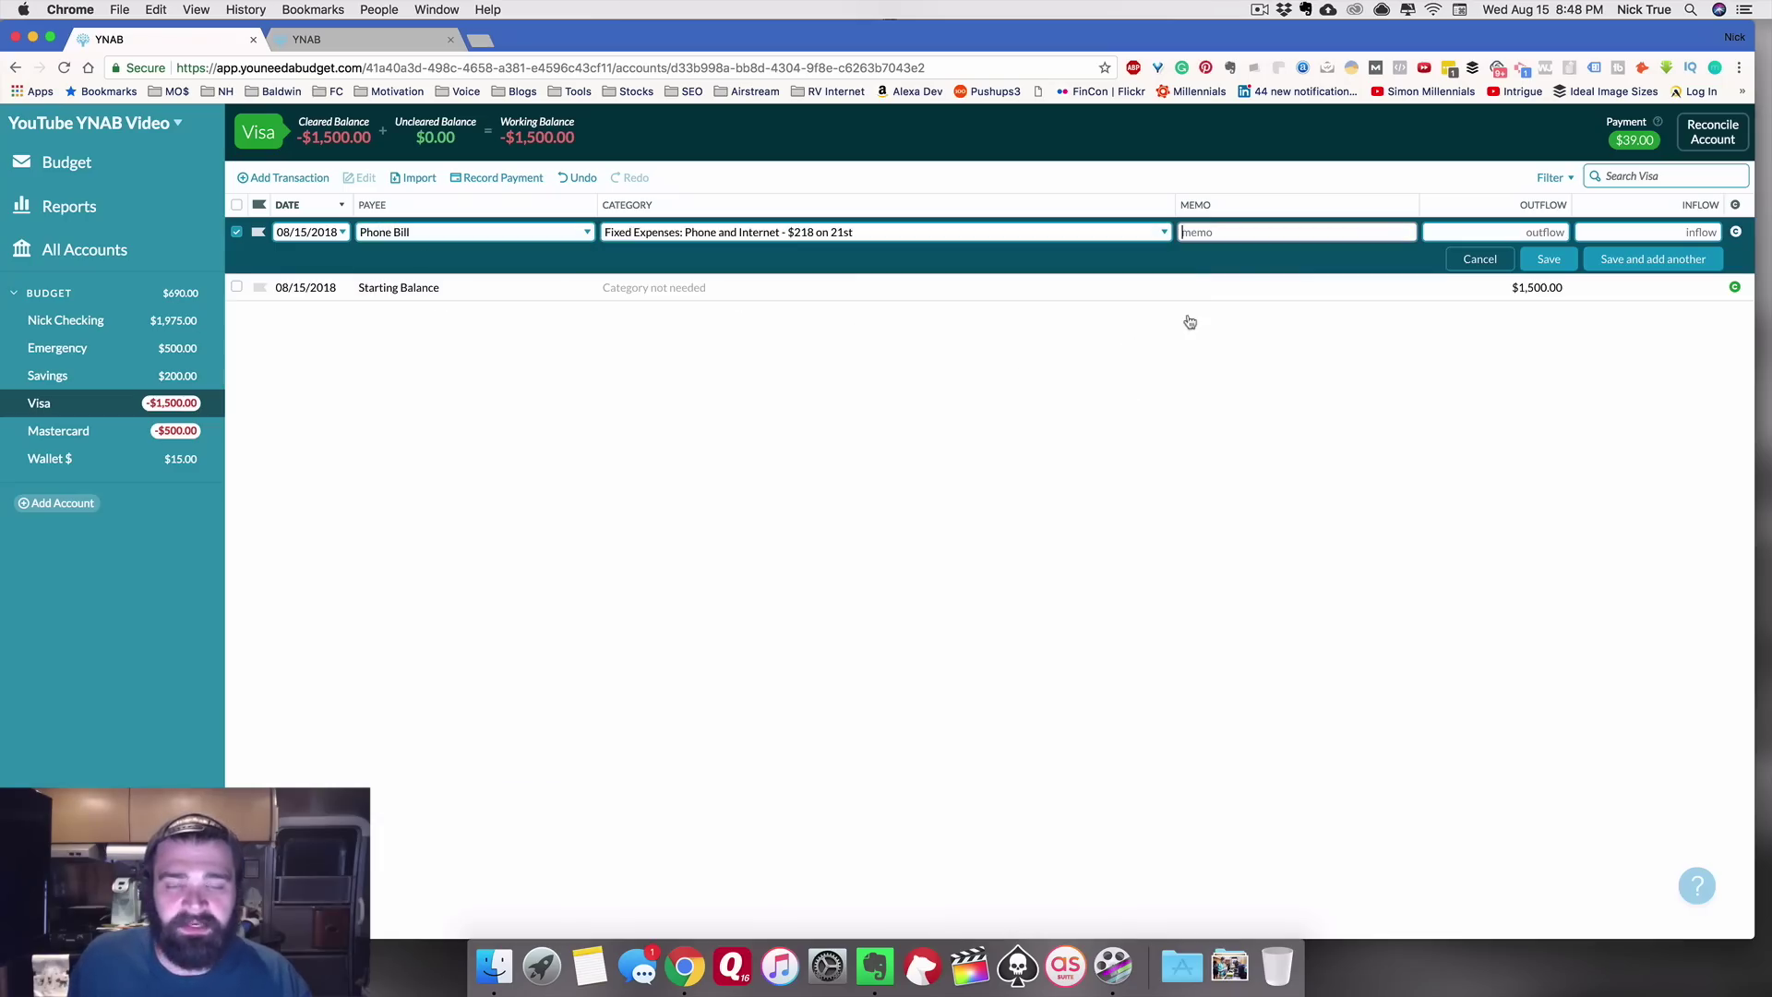
type("Phone Bill paid")
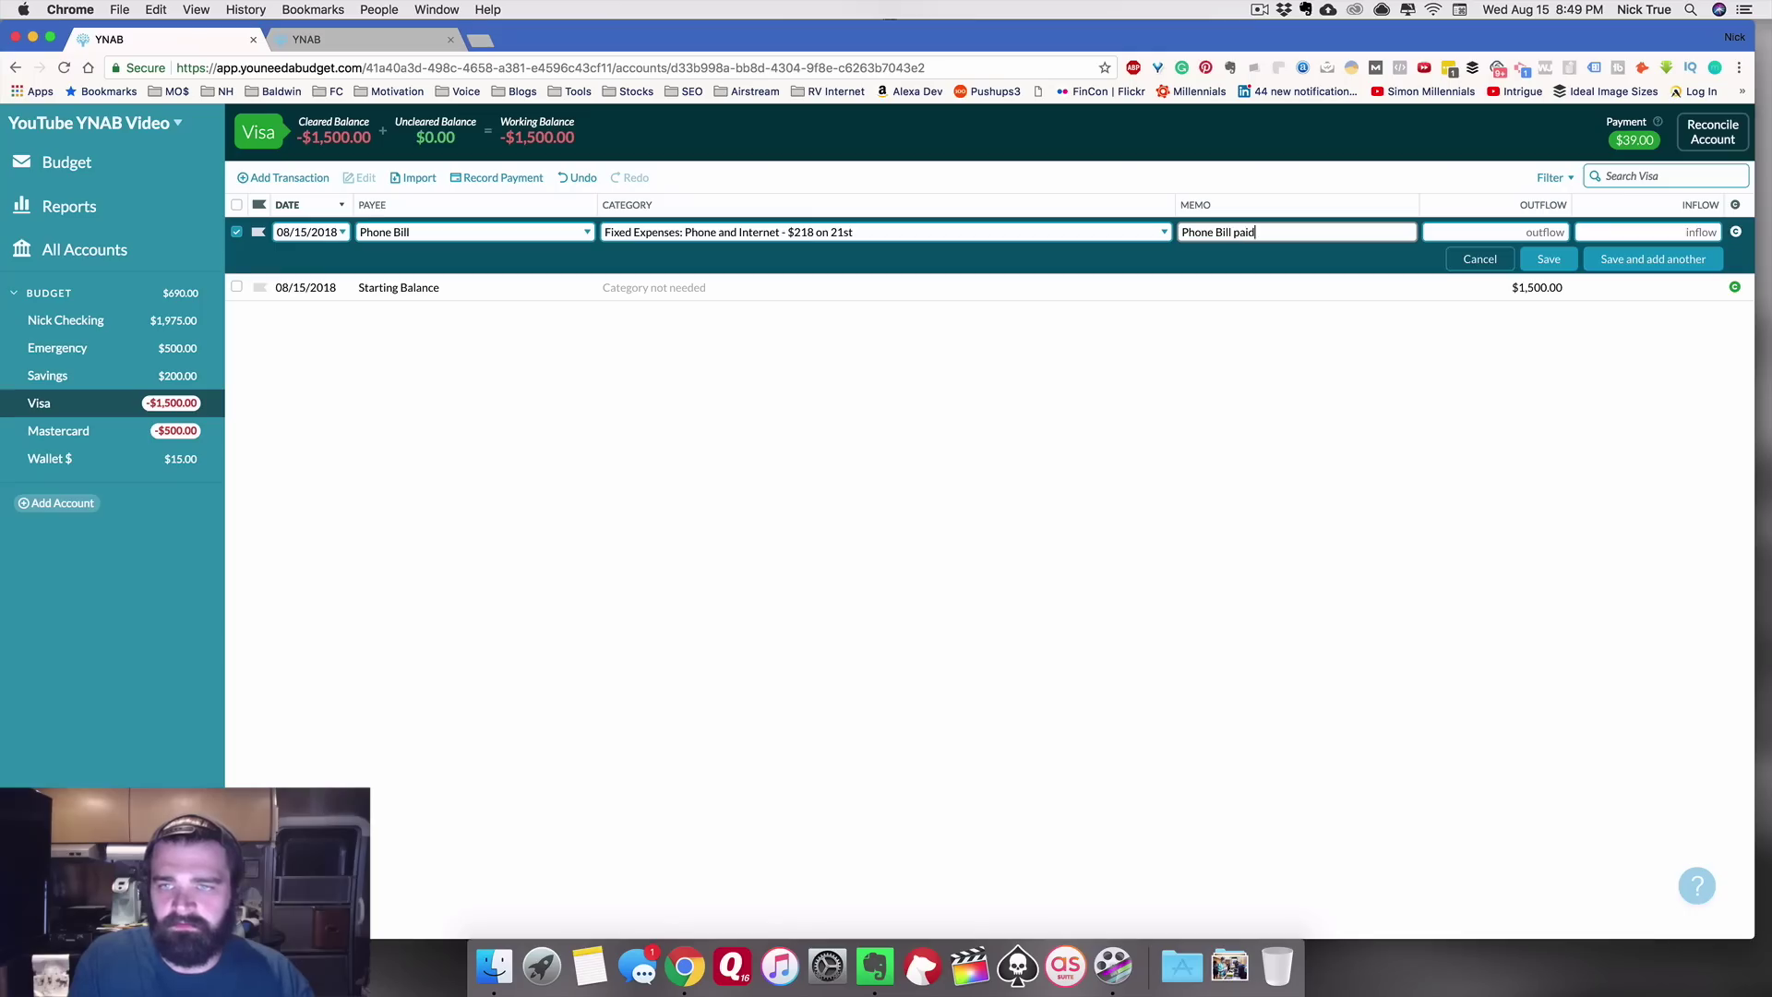
key("Tab")
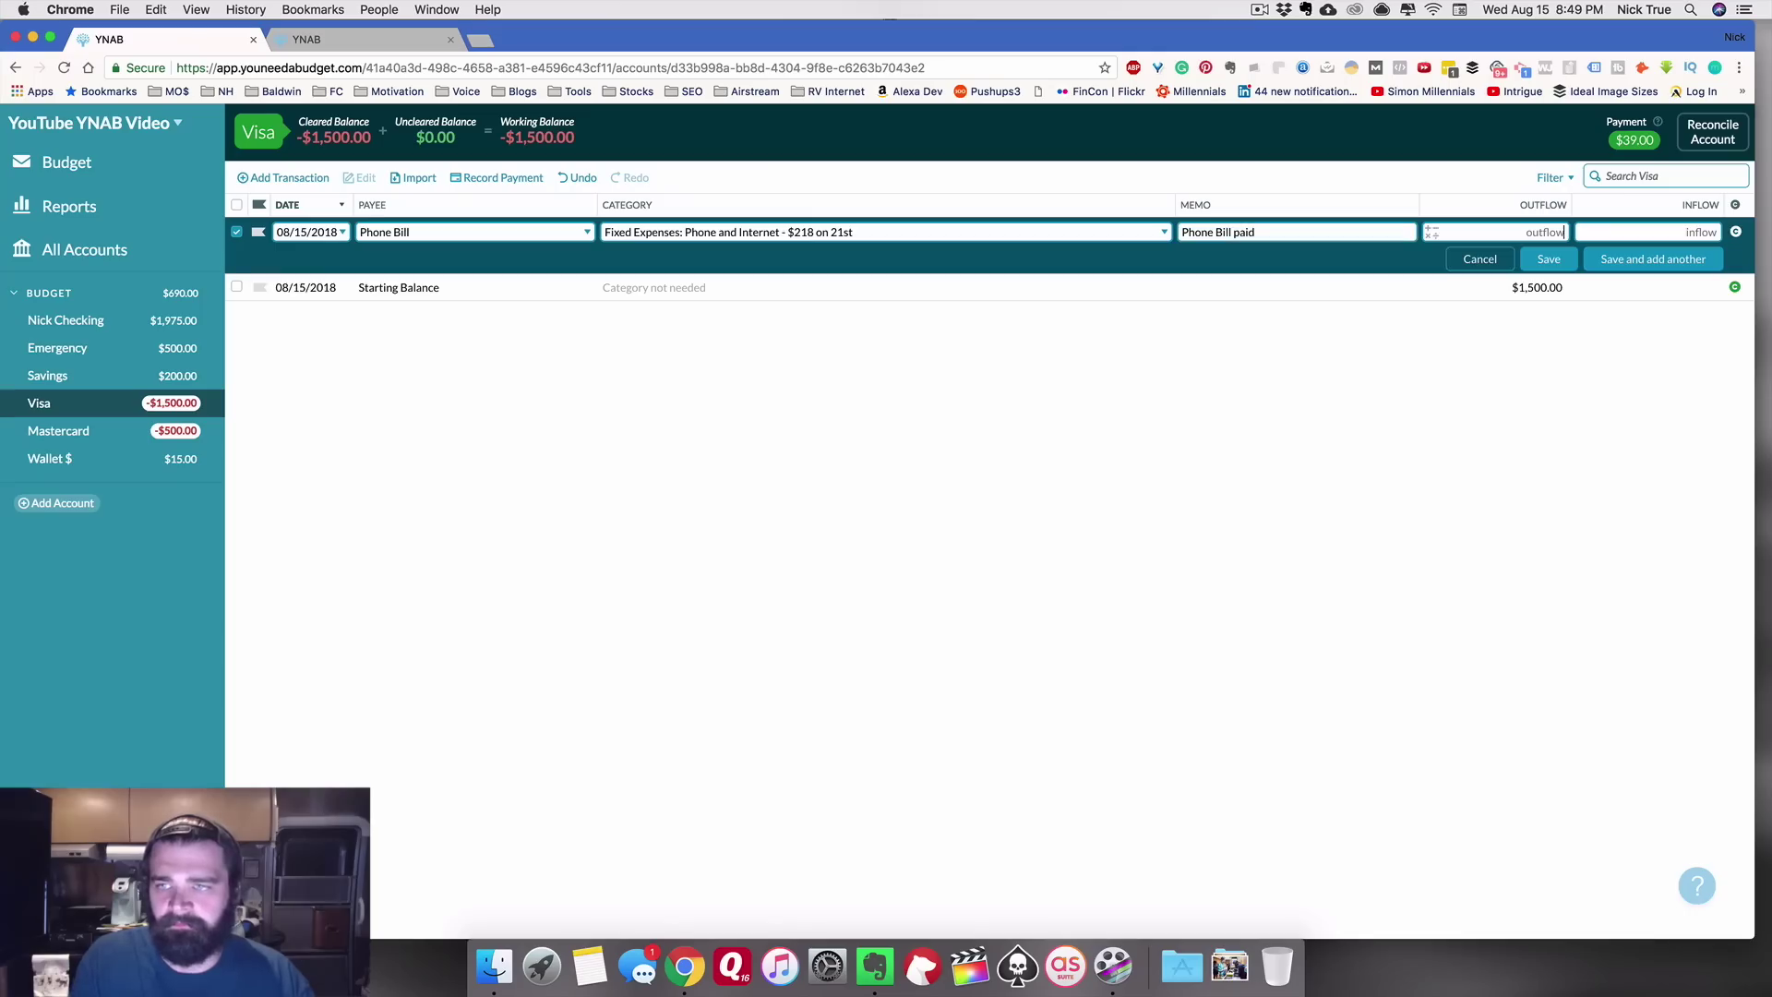
type("218")
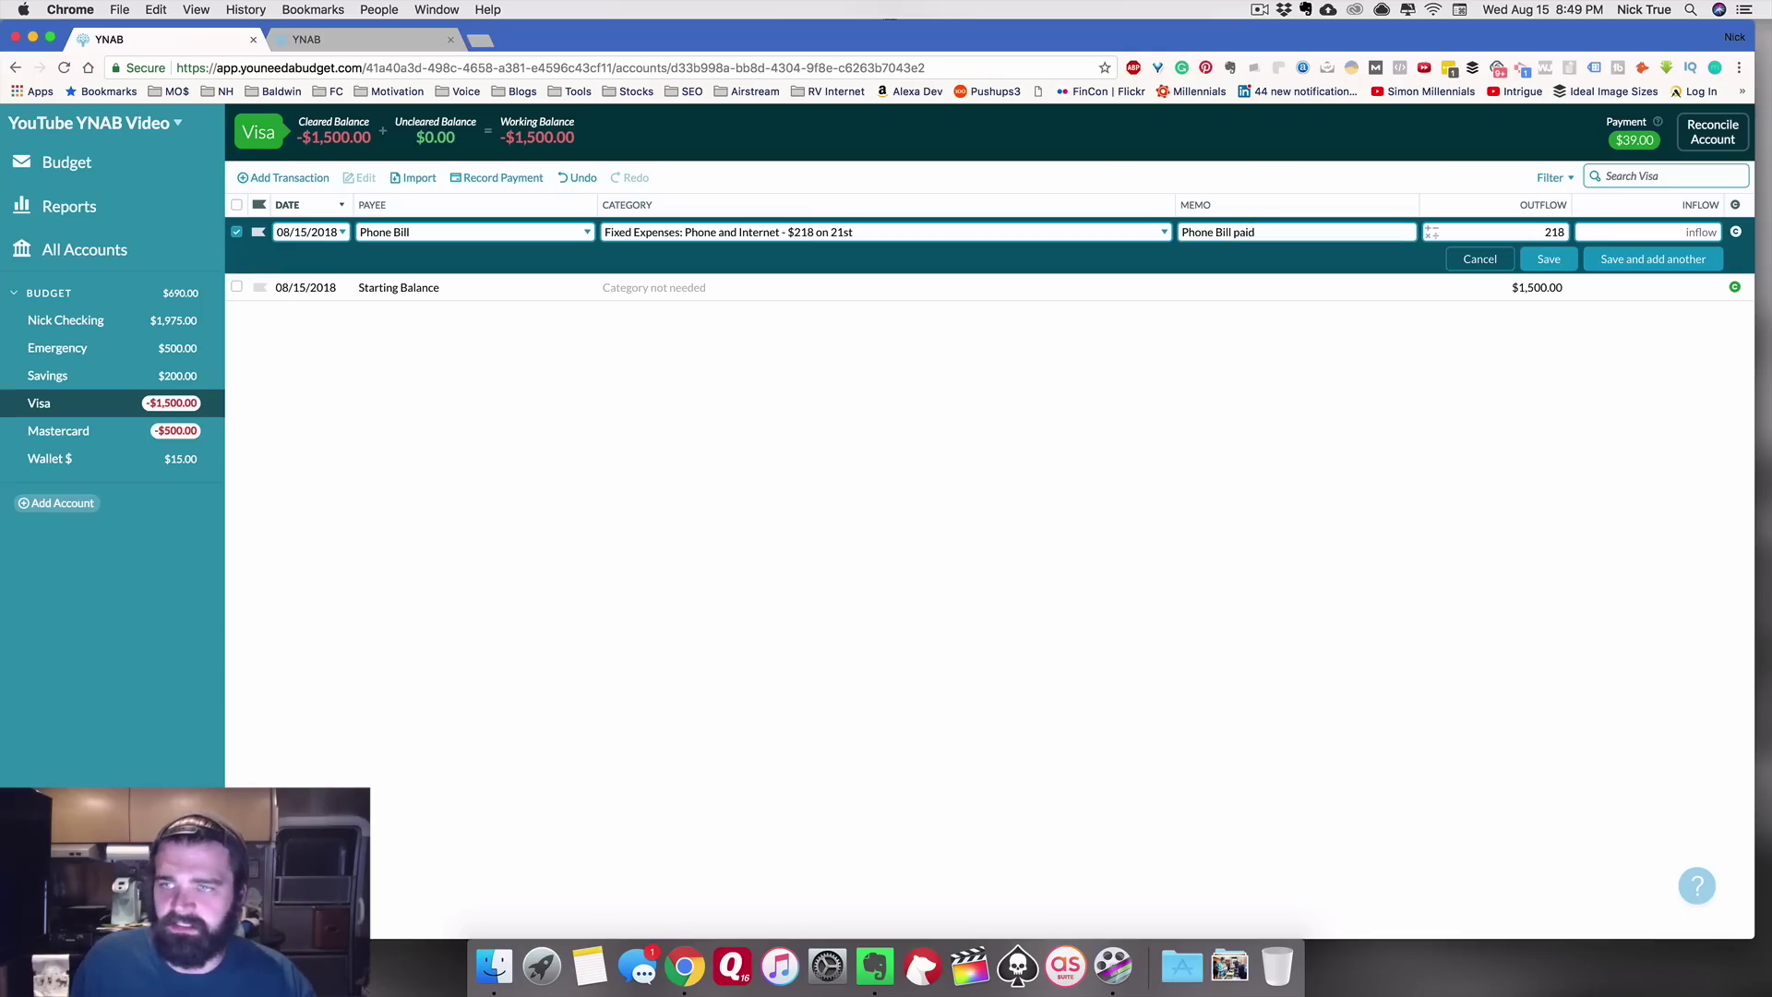
left_click(1558, 262)
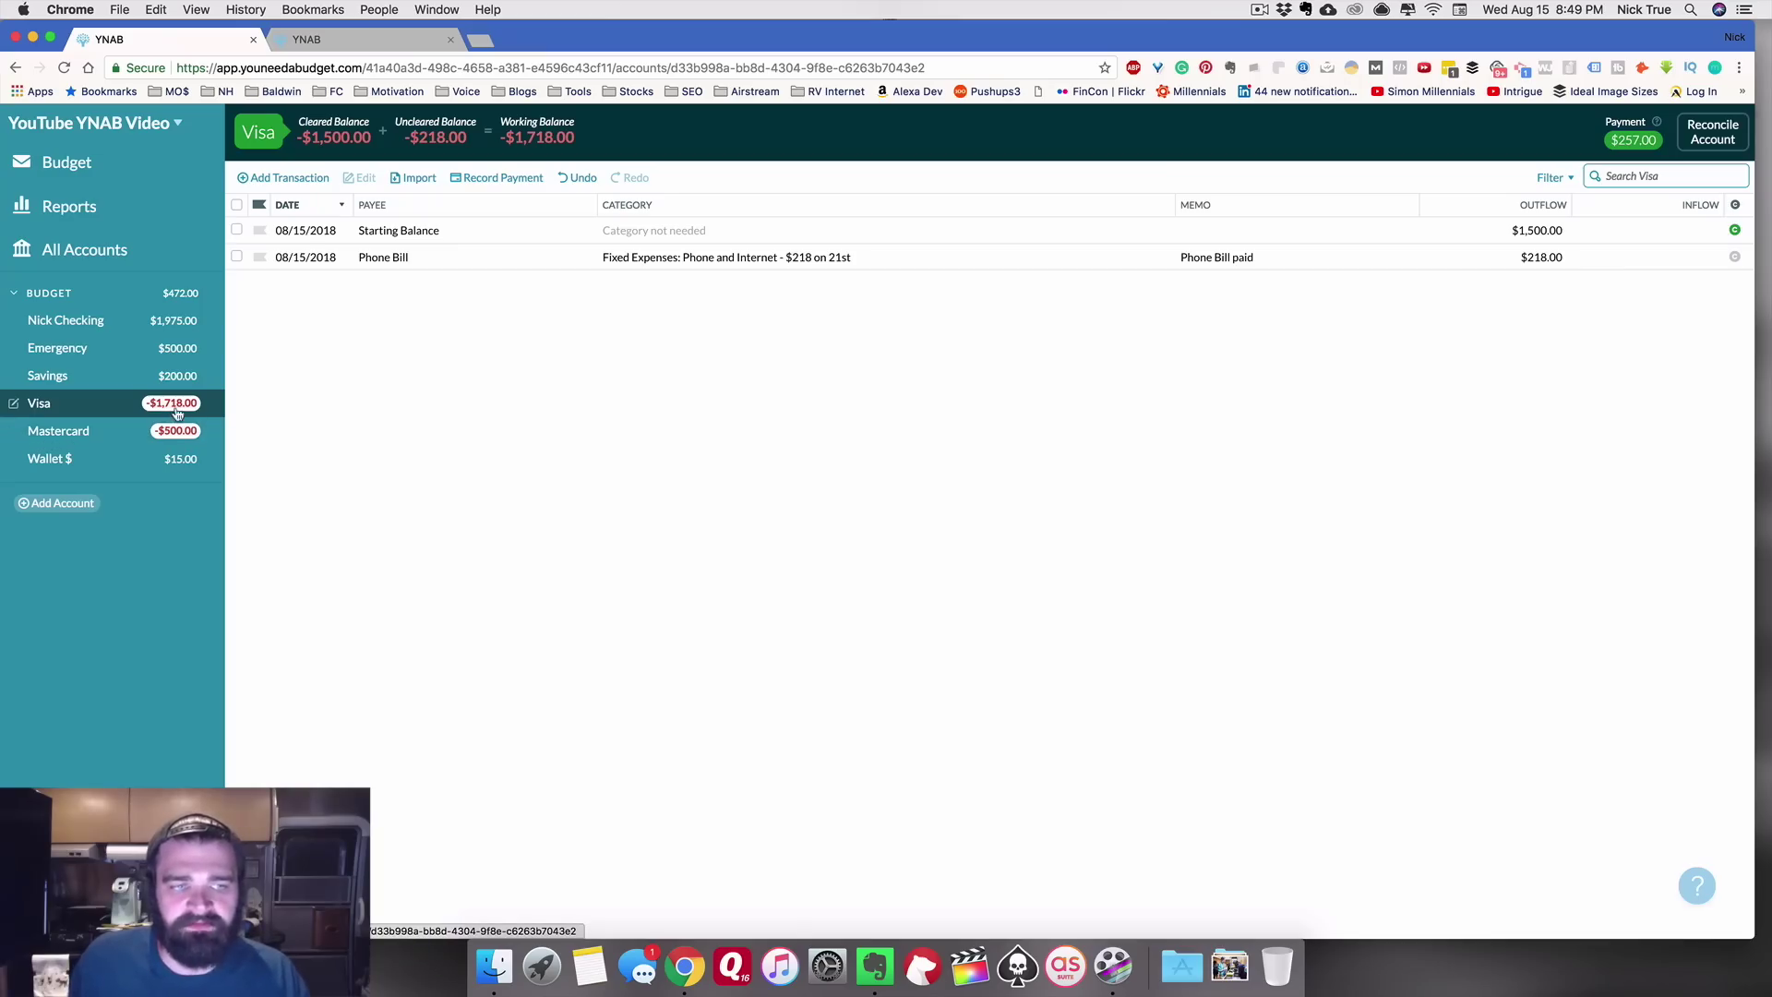
Step: Review in the budget how the phone bill affects the Phone and Internet category and the Visa payment, compared with Mastercard
left_click(67, 162)
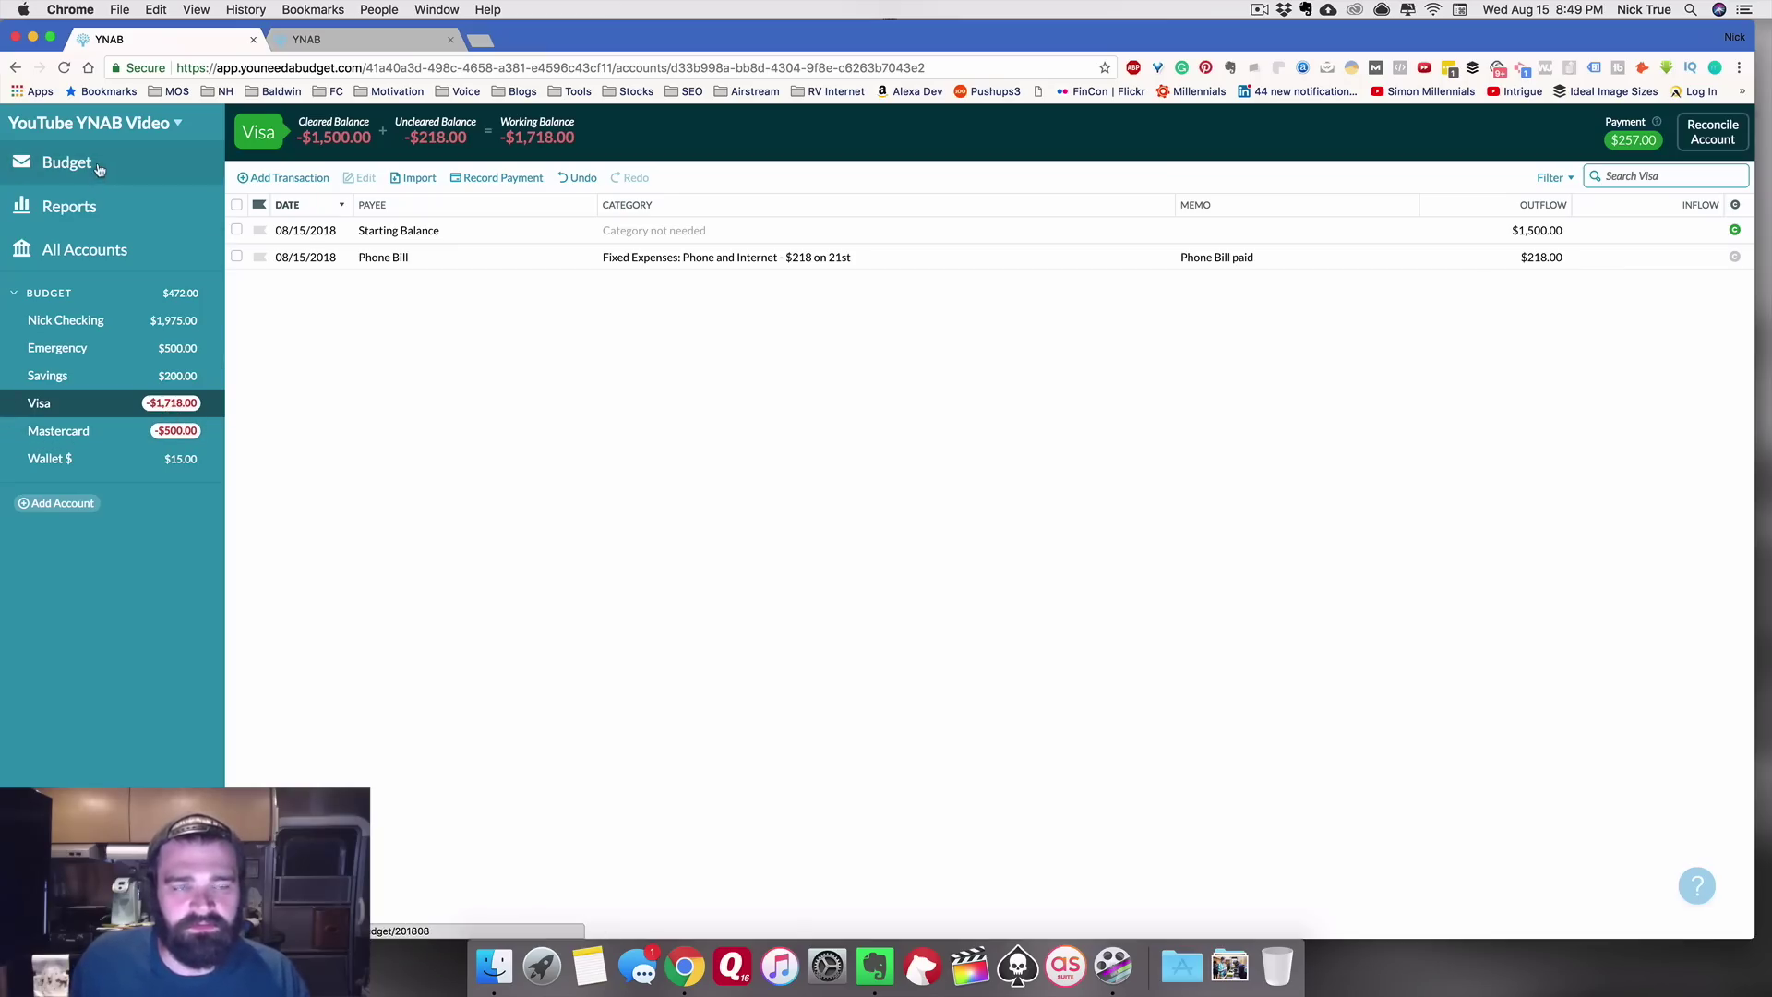
left_click(1159, 505)
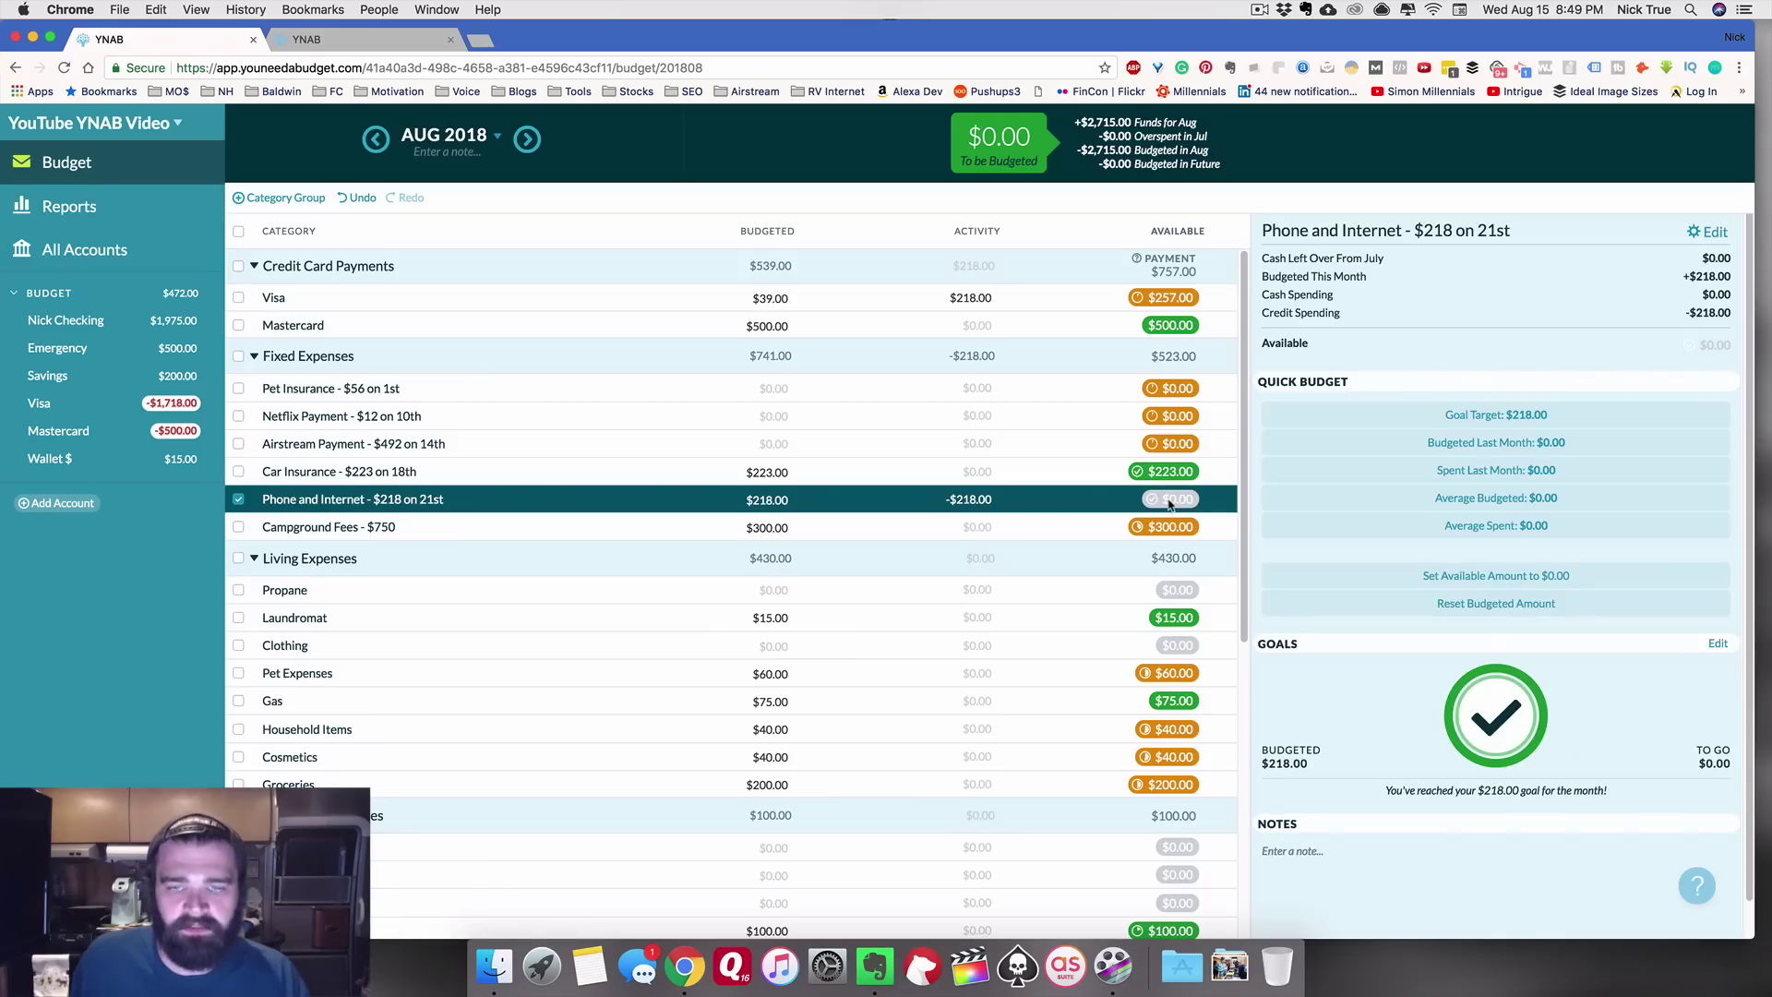
left_click(1012, 500)
left_click(1010, 501)
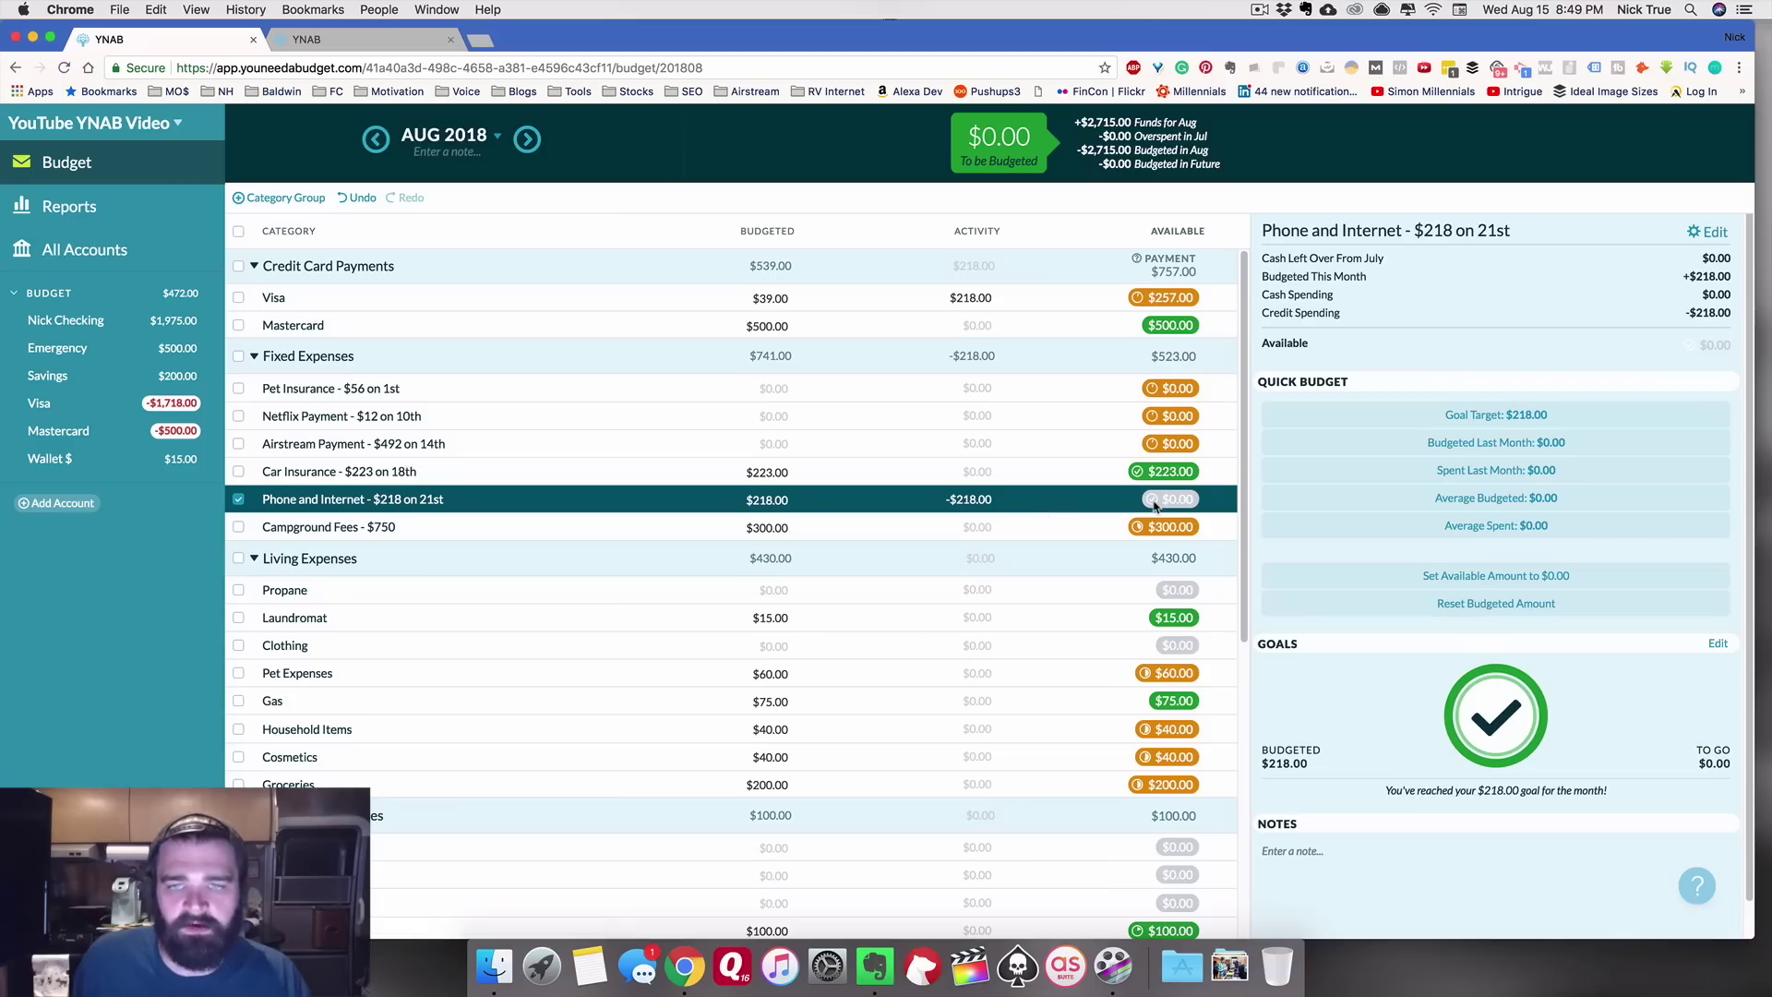
left_click(866, 292)
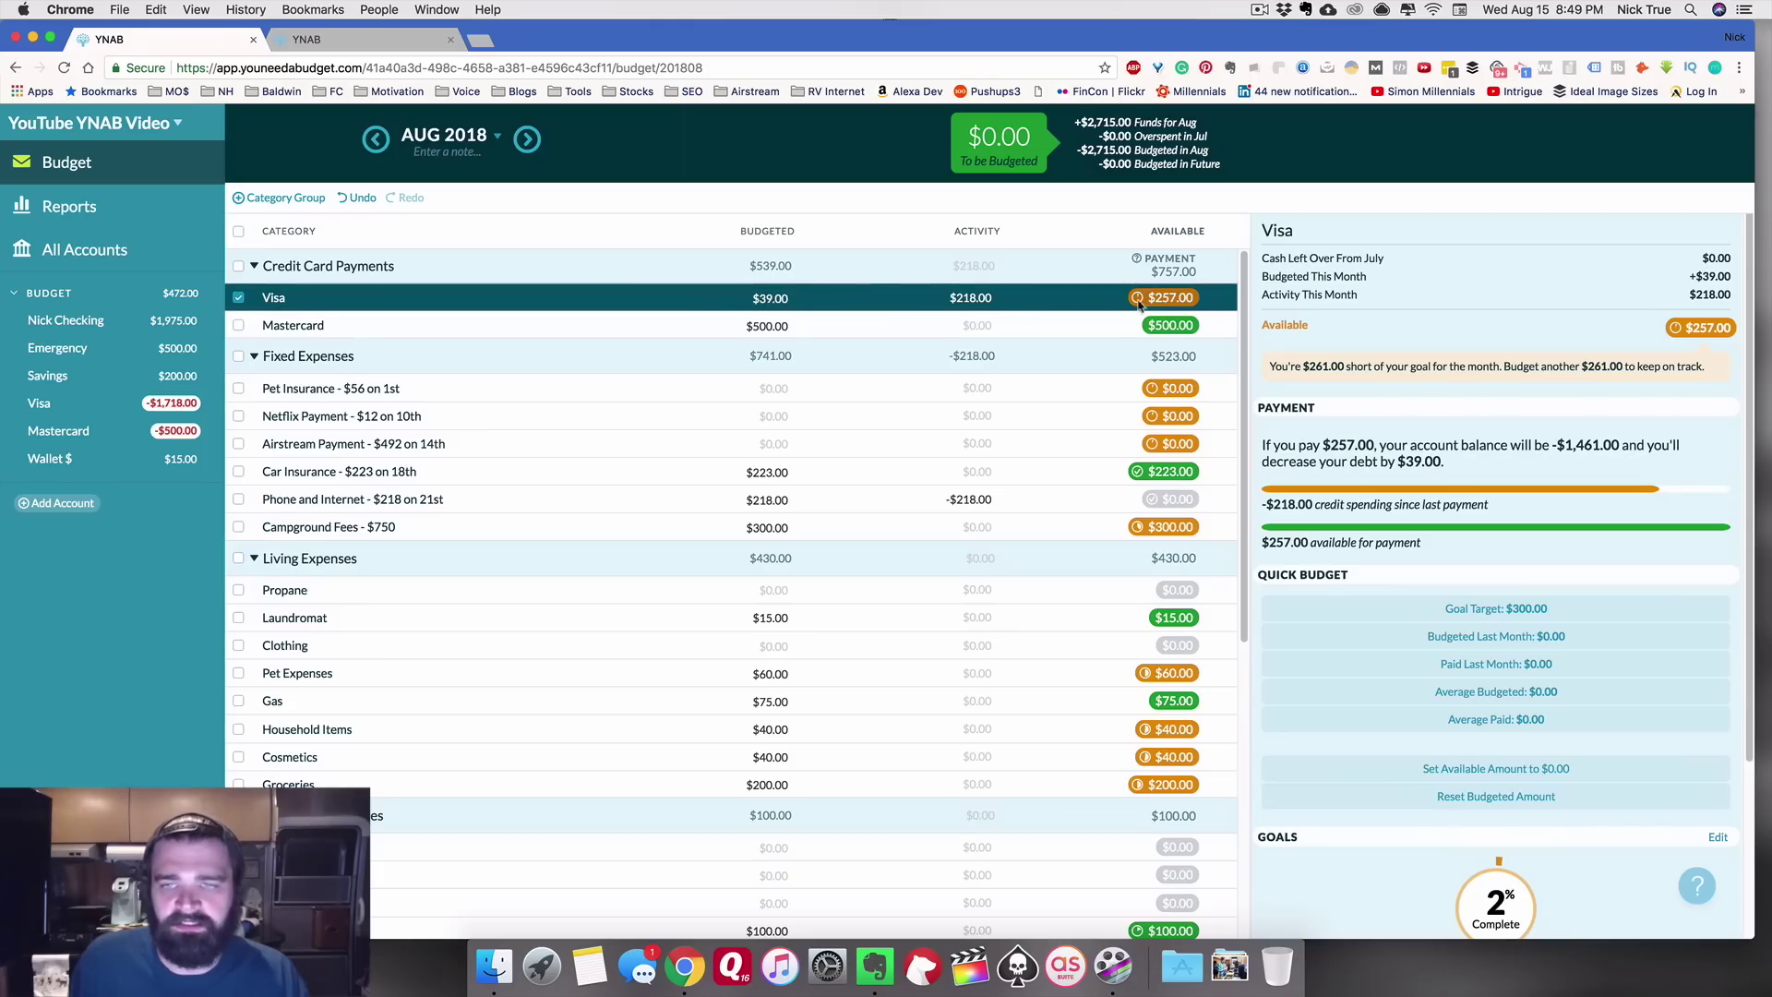
key("Down")
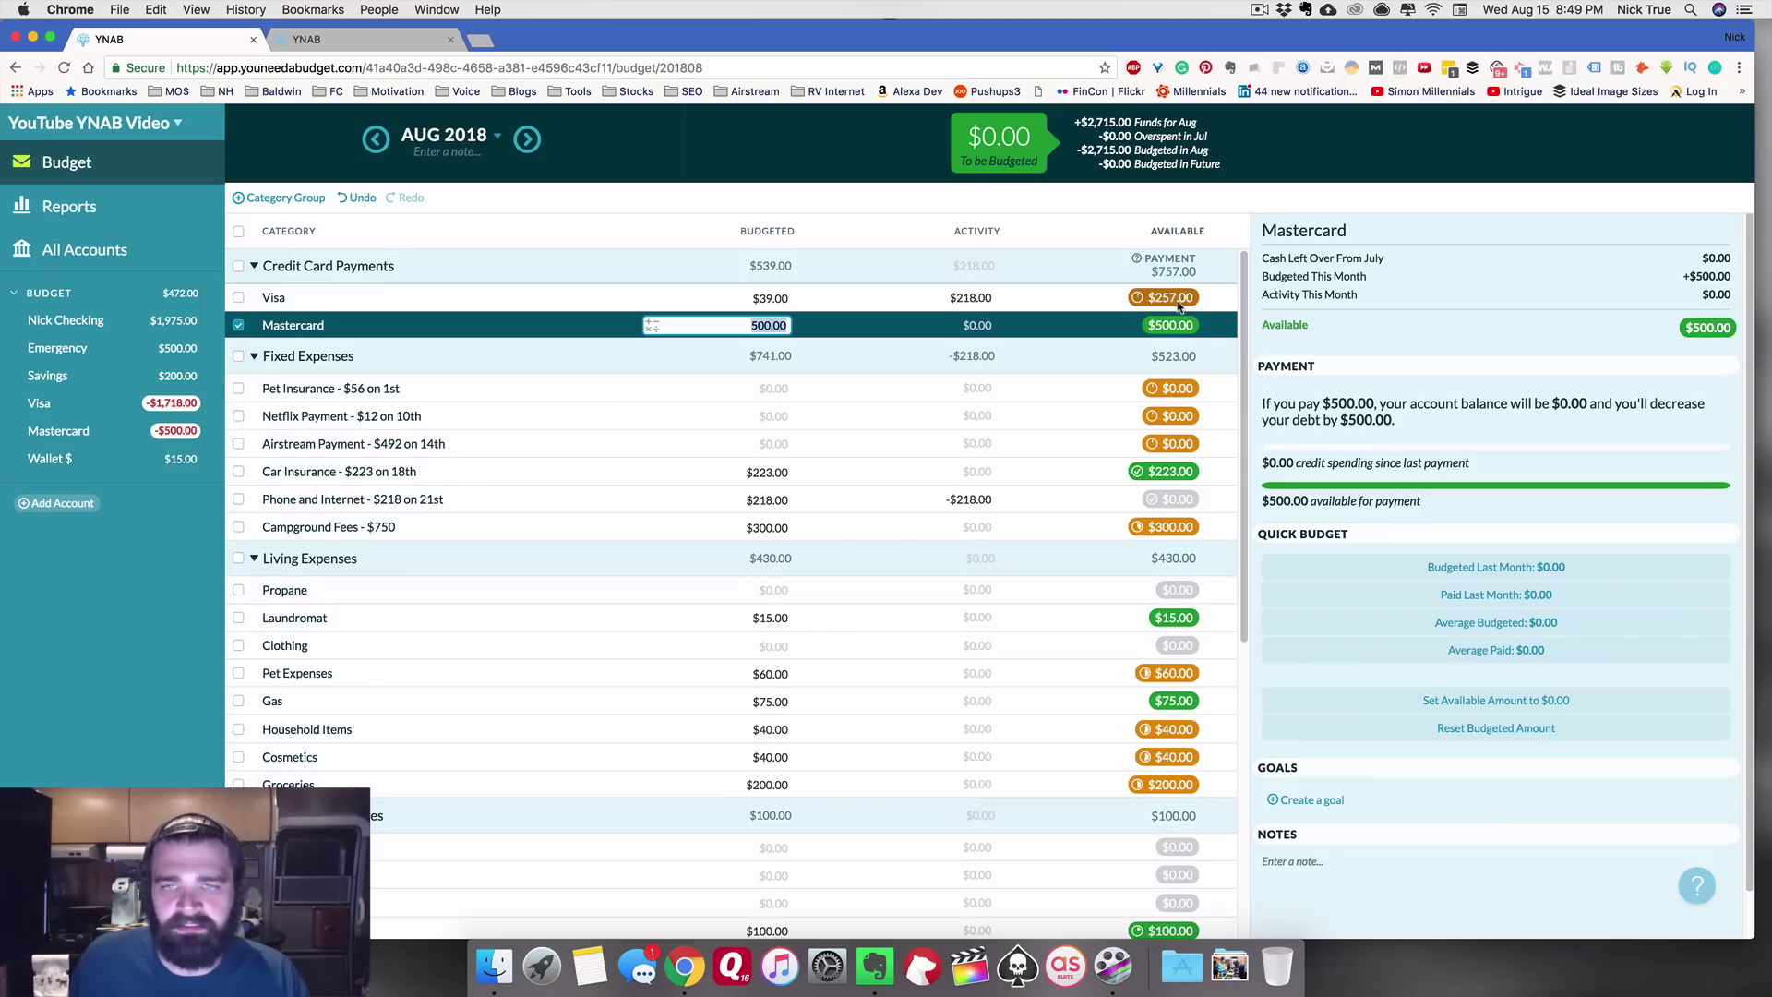
mouse_move(1168, 306)
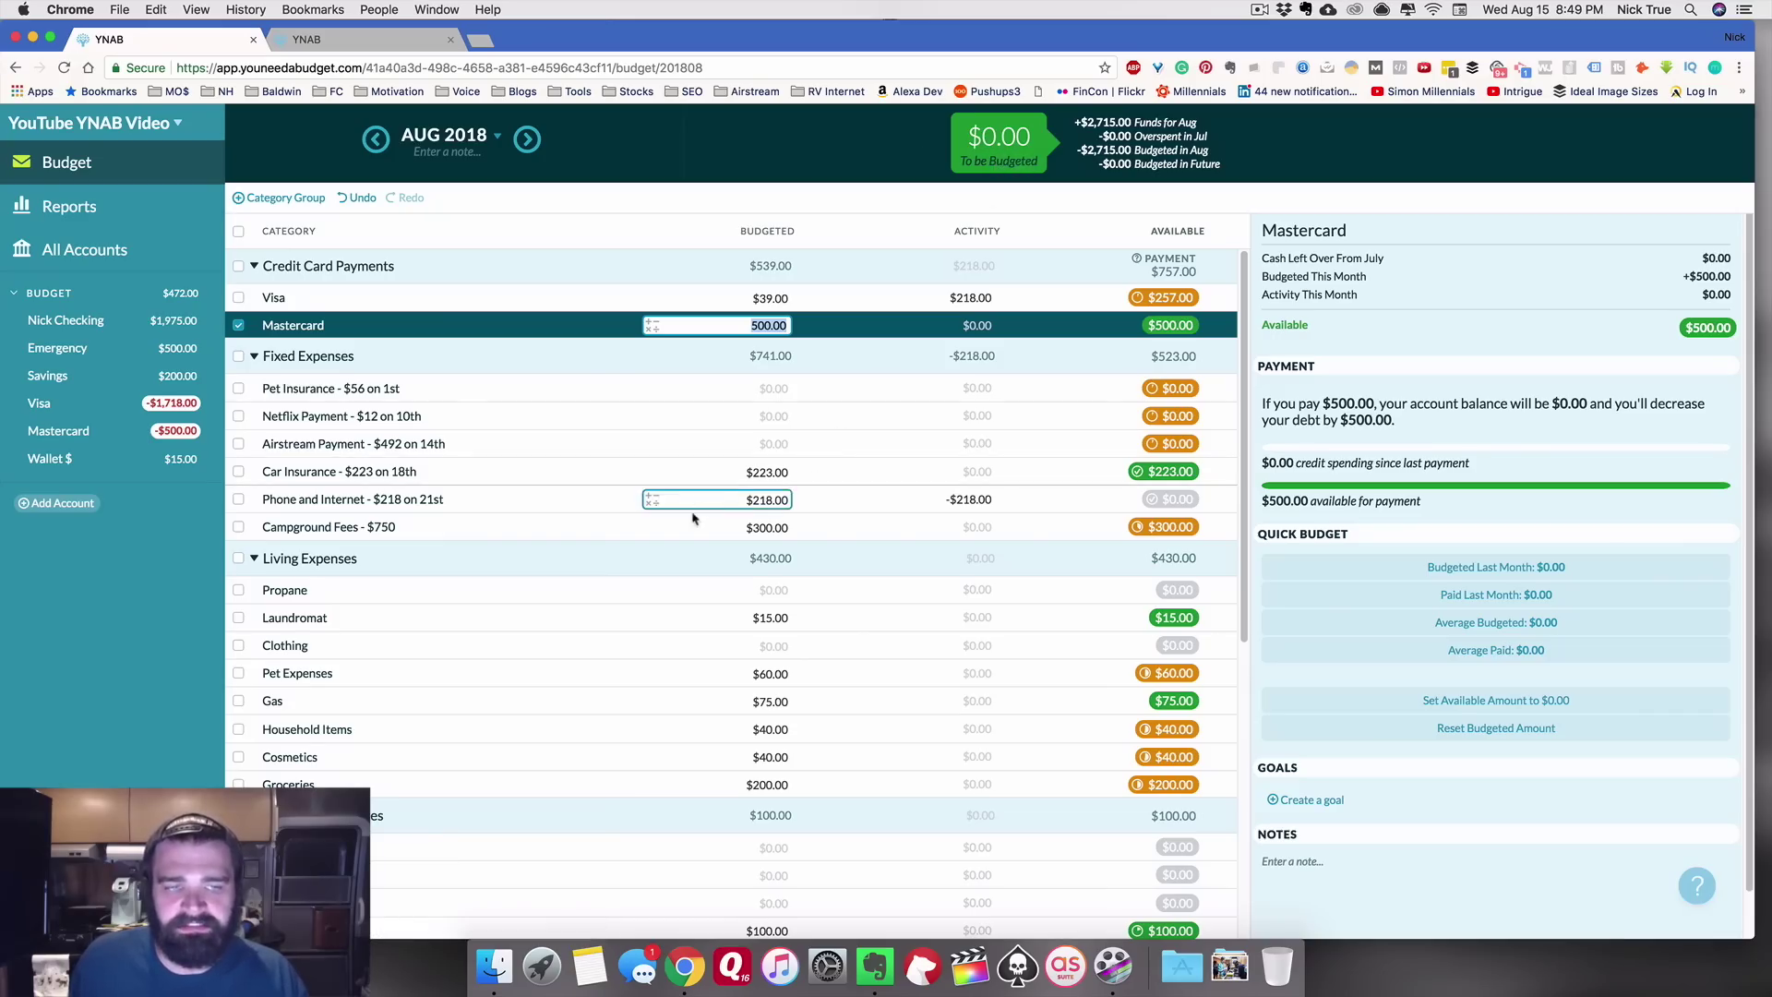
Step: Inspect the August budget details of the Phone and Internet category and the Visa payment category
left_click(498, 505)
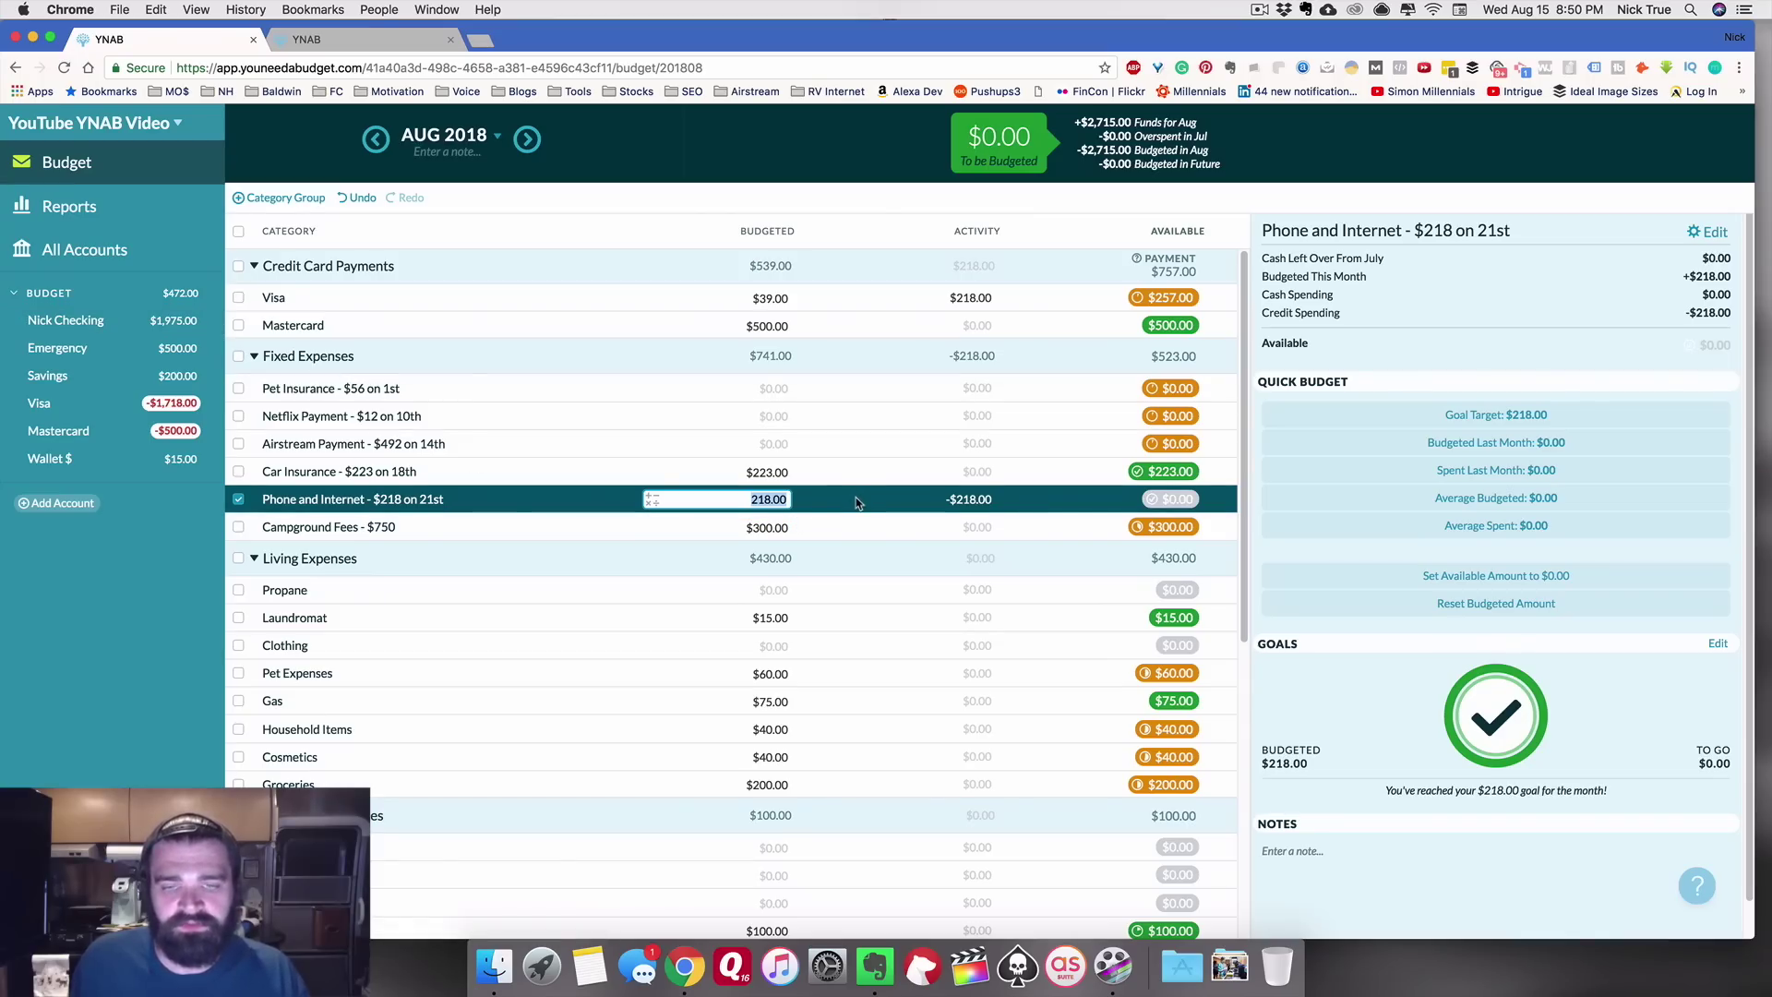
key("Return")
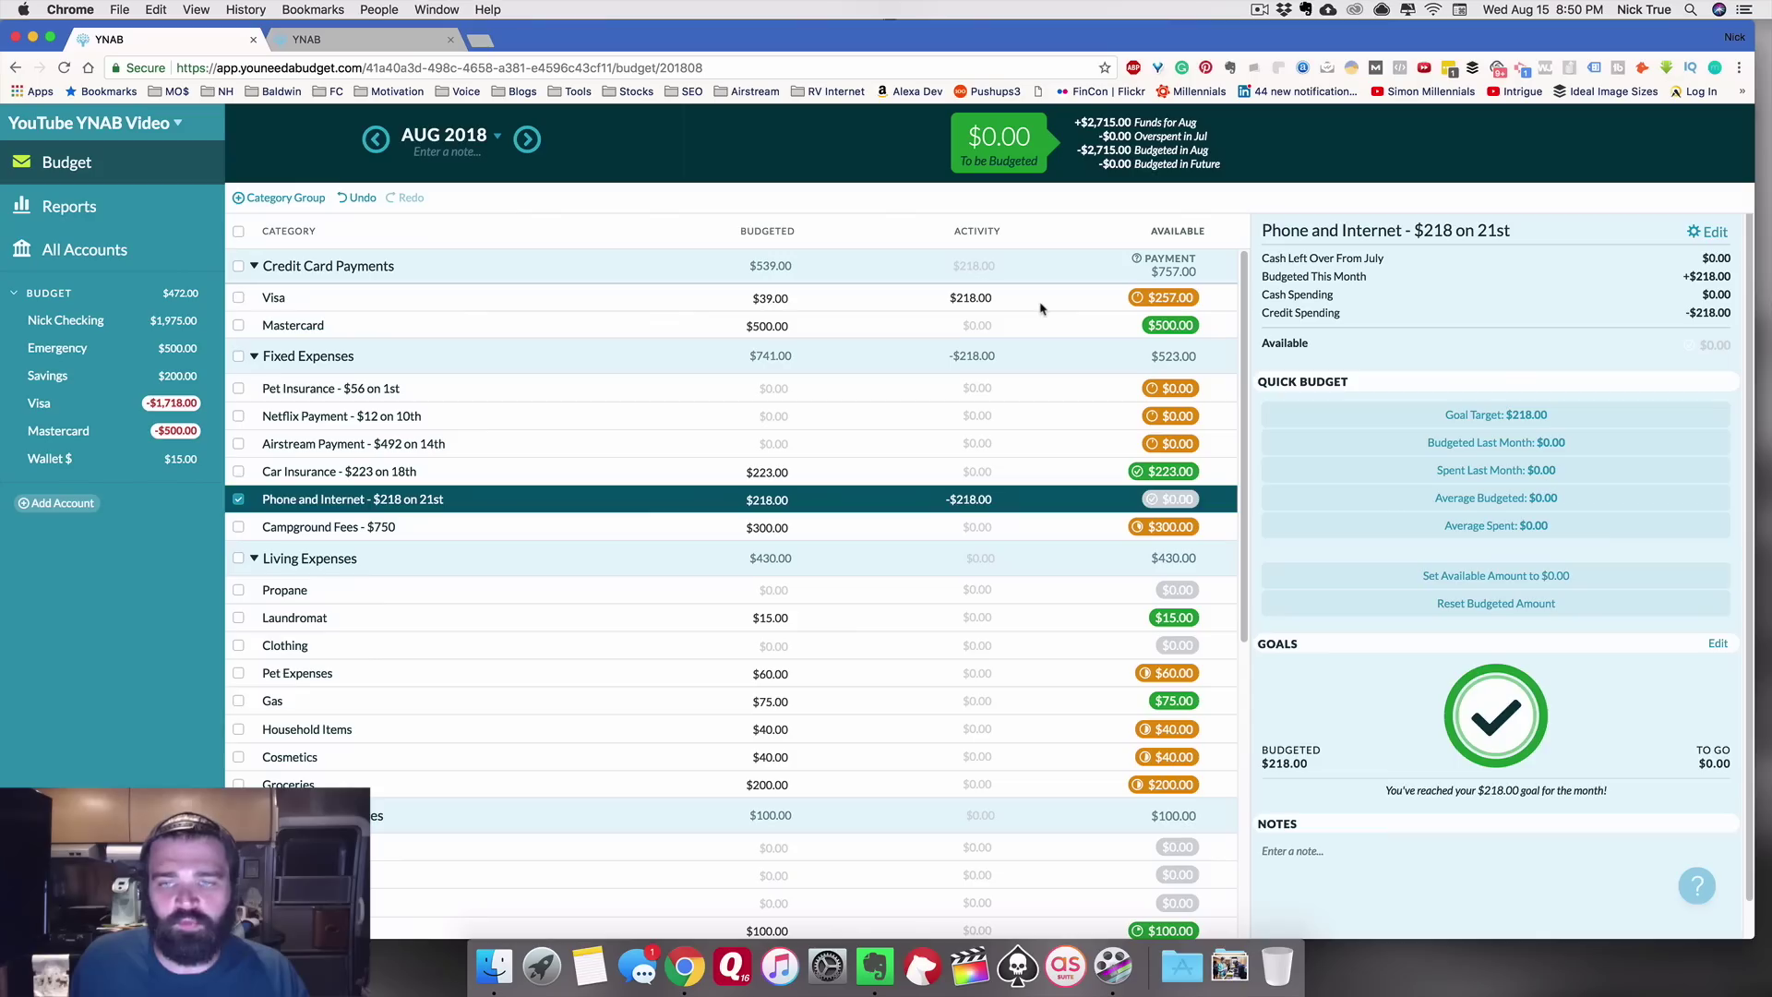
left_click(1080, 305)
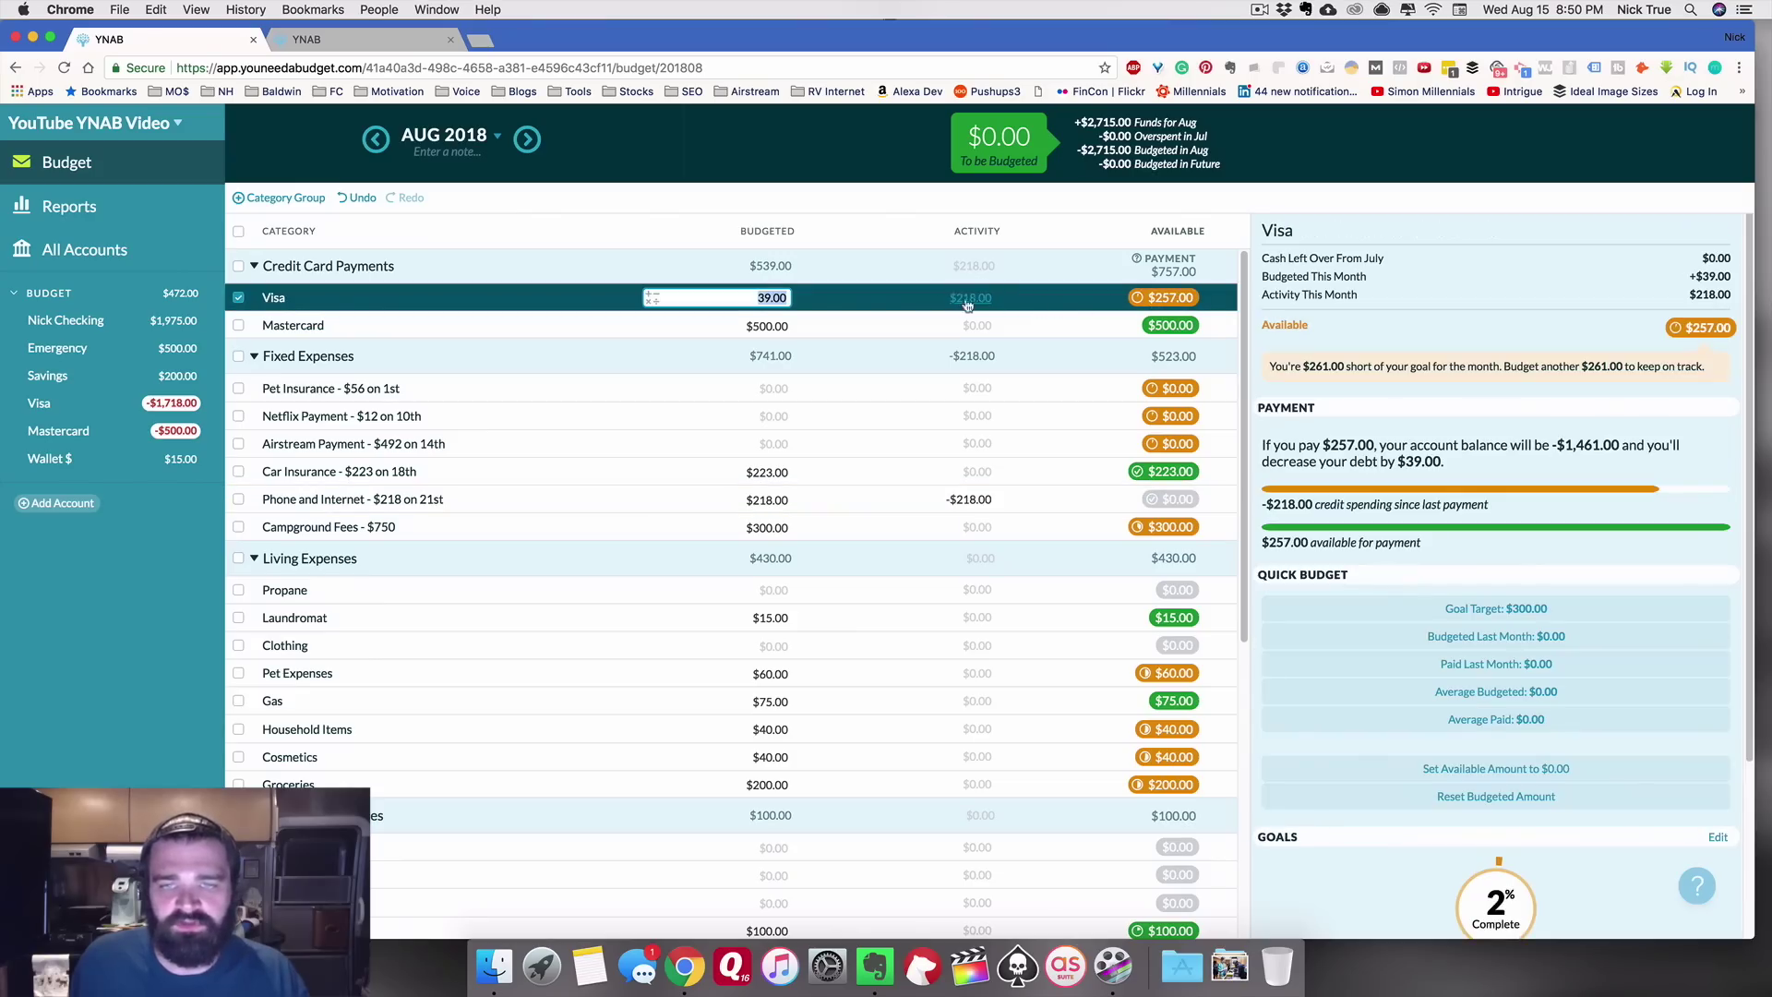
Step: Record a $218 payment from the checking account to Visa with the memo "Pay off the phone bill"
left_click(105, 325)
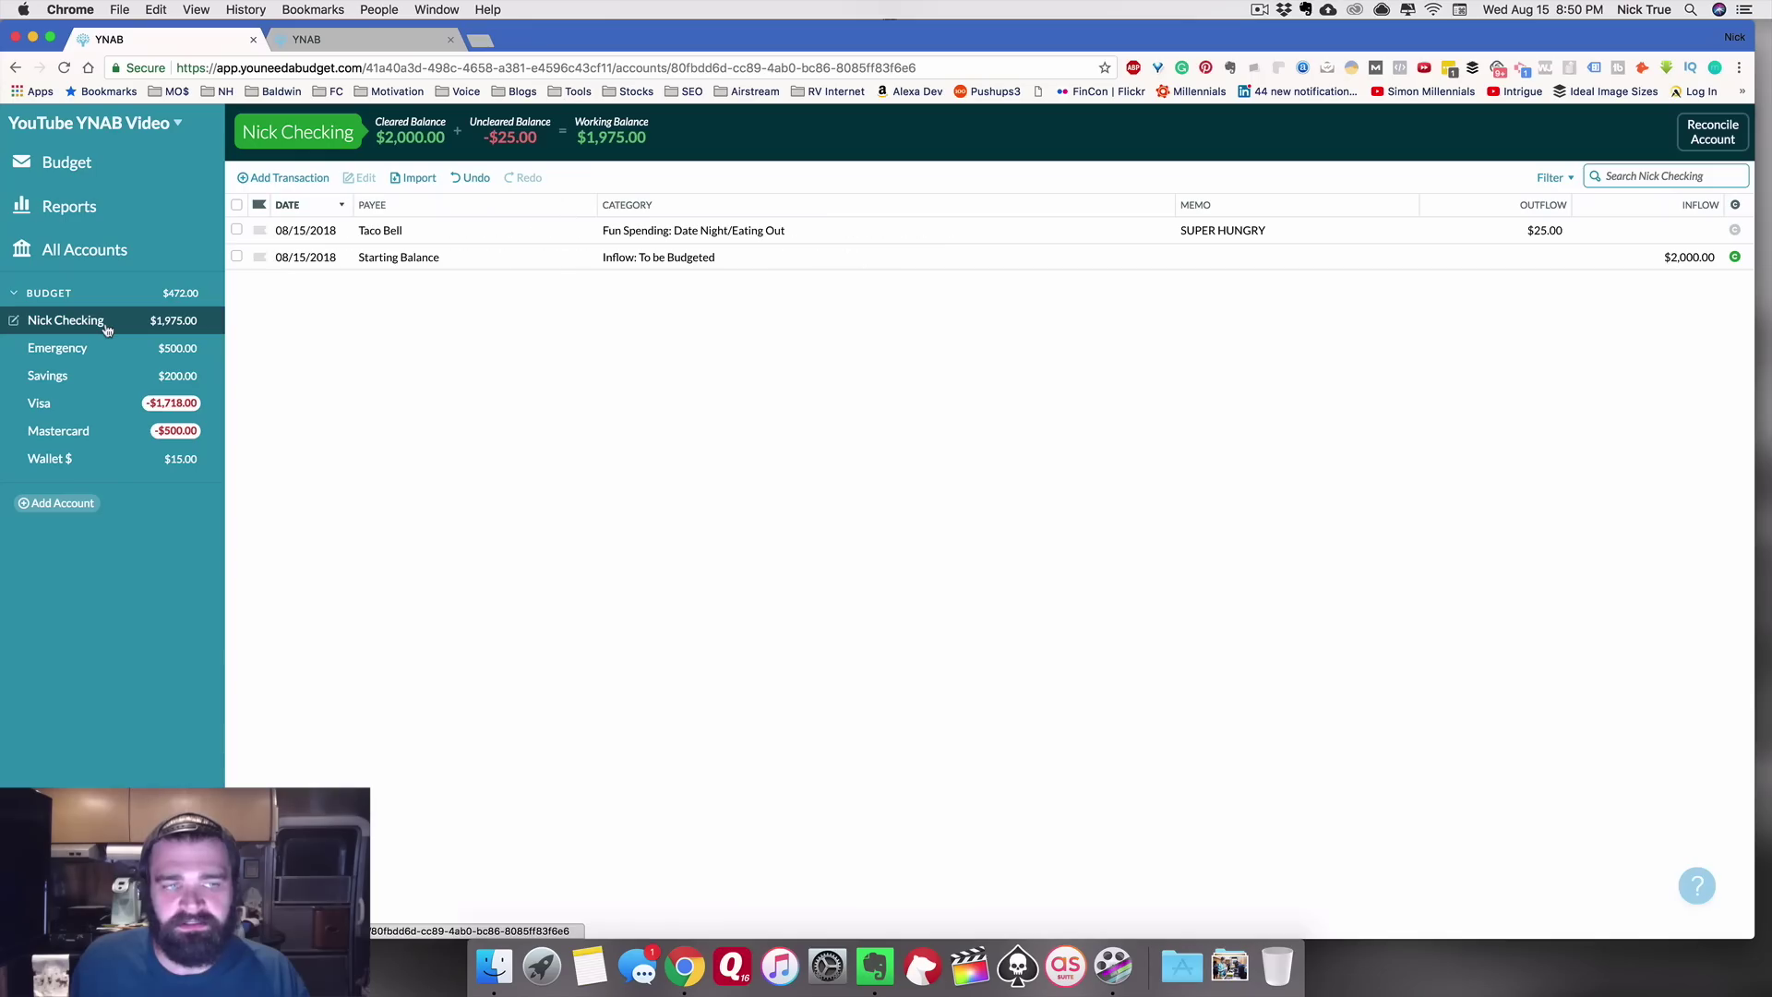
left_click(96, 411)
left_click(113, 325)
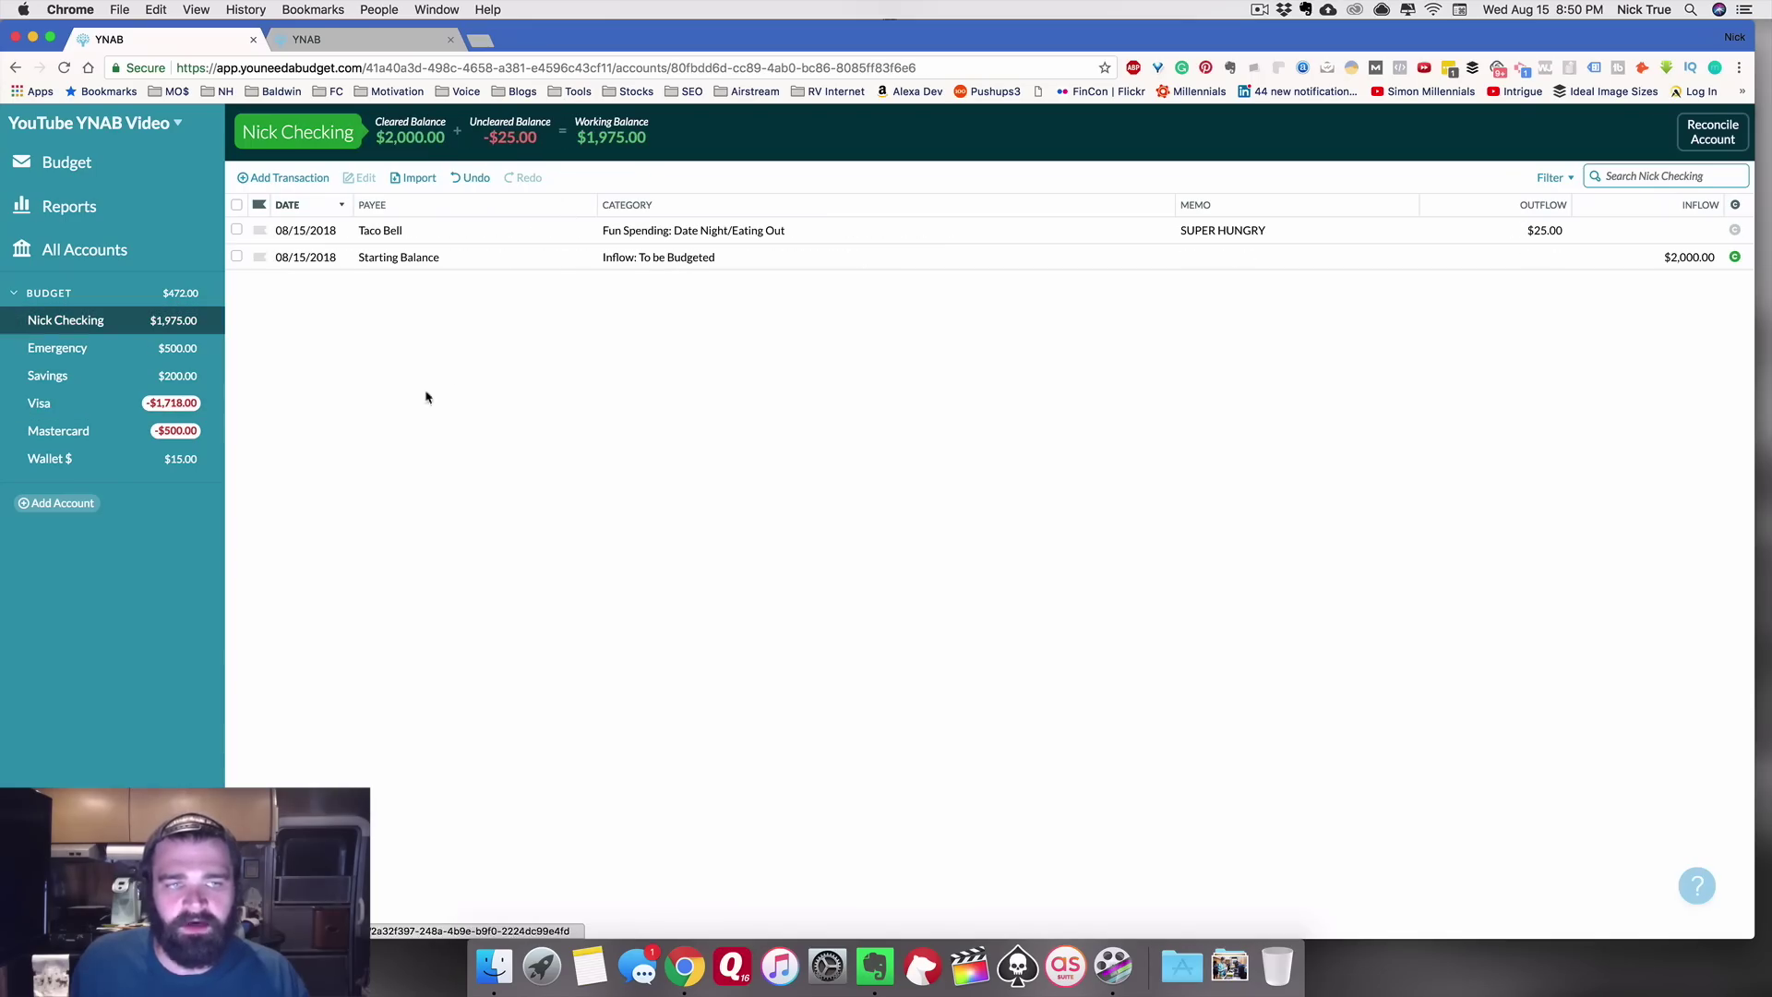
left_click(292, 179)
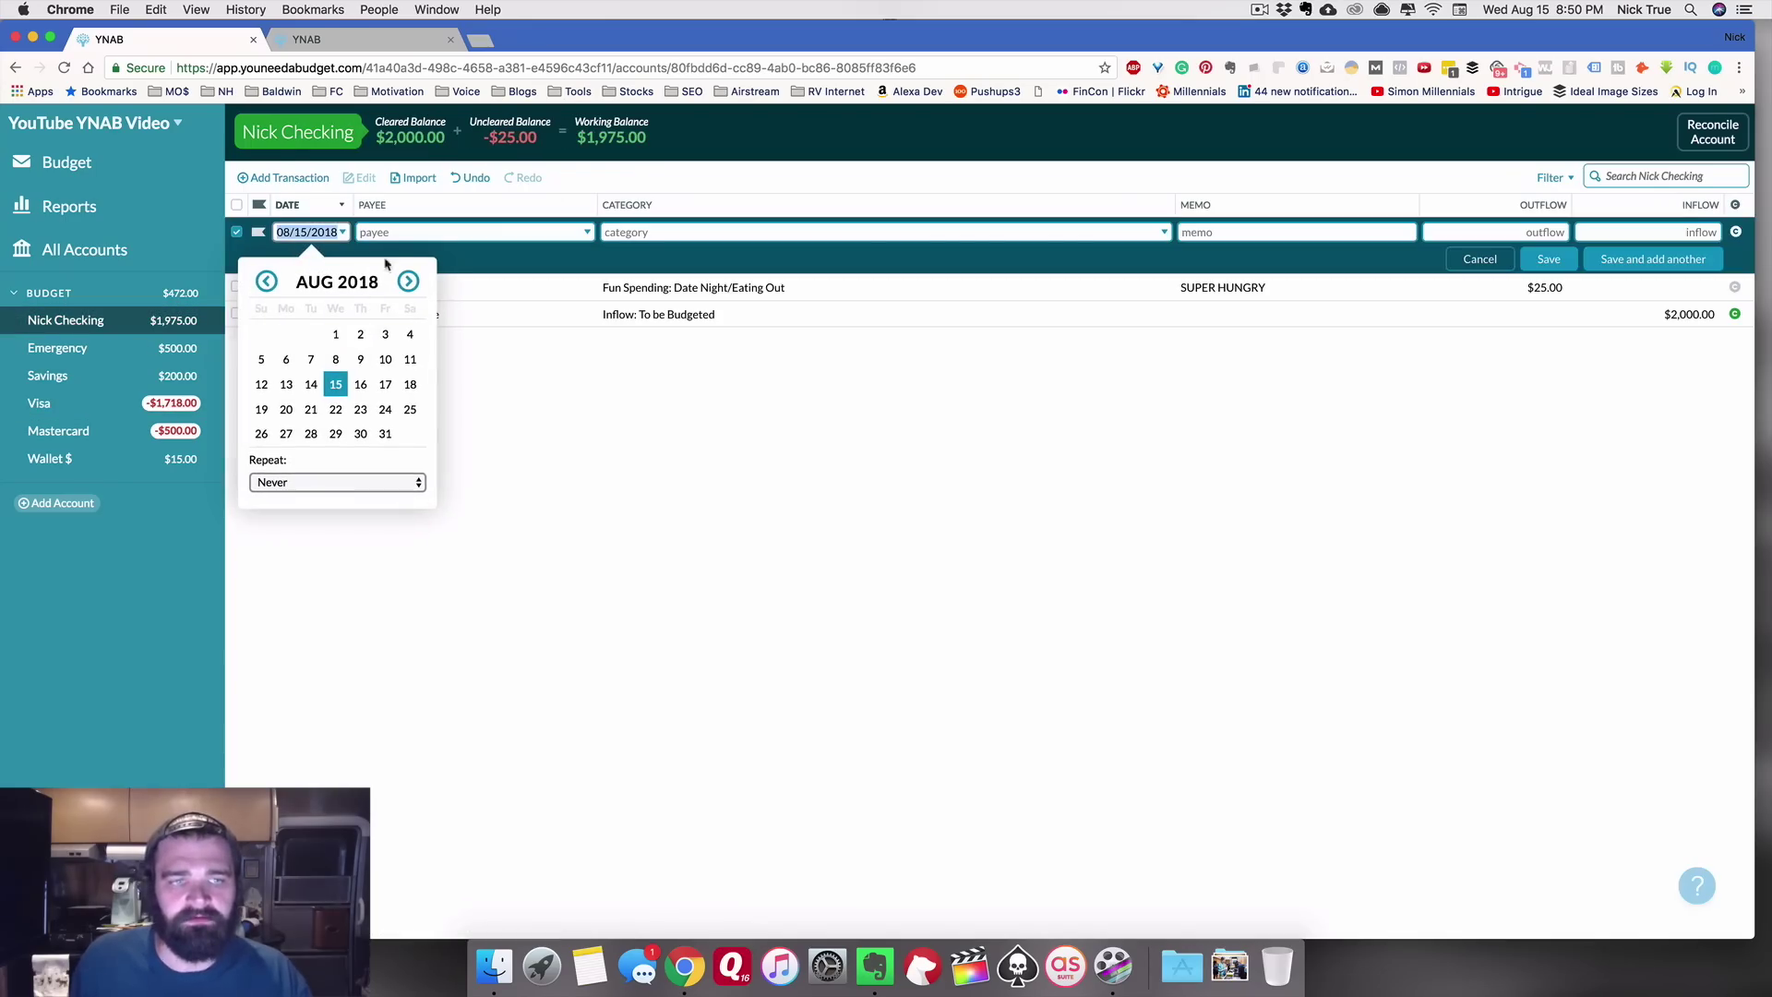
left_click(402, 232)
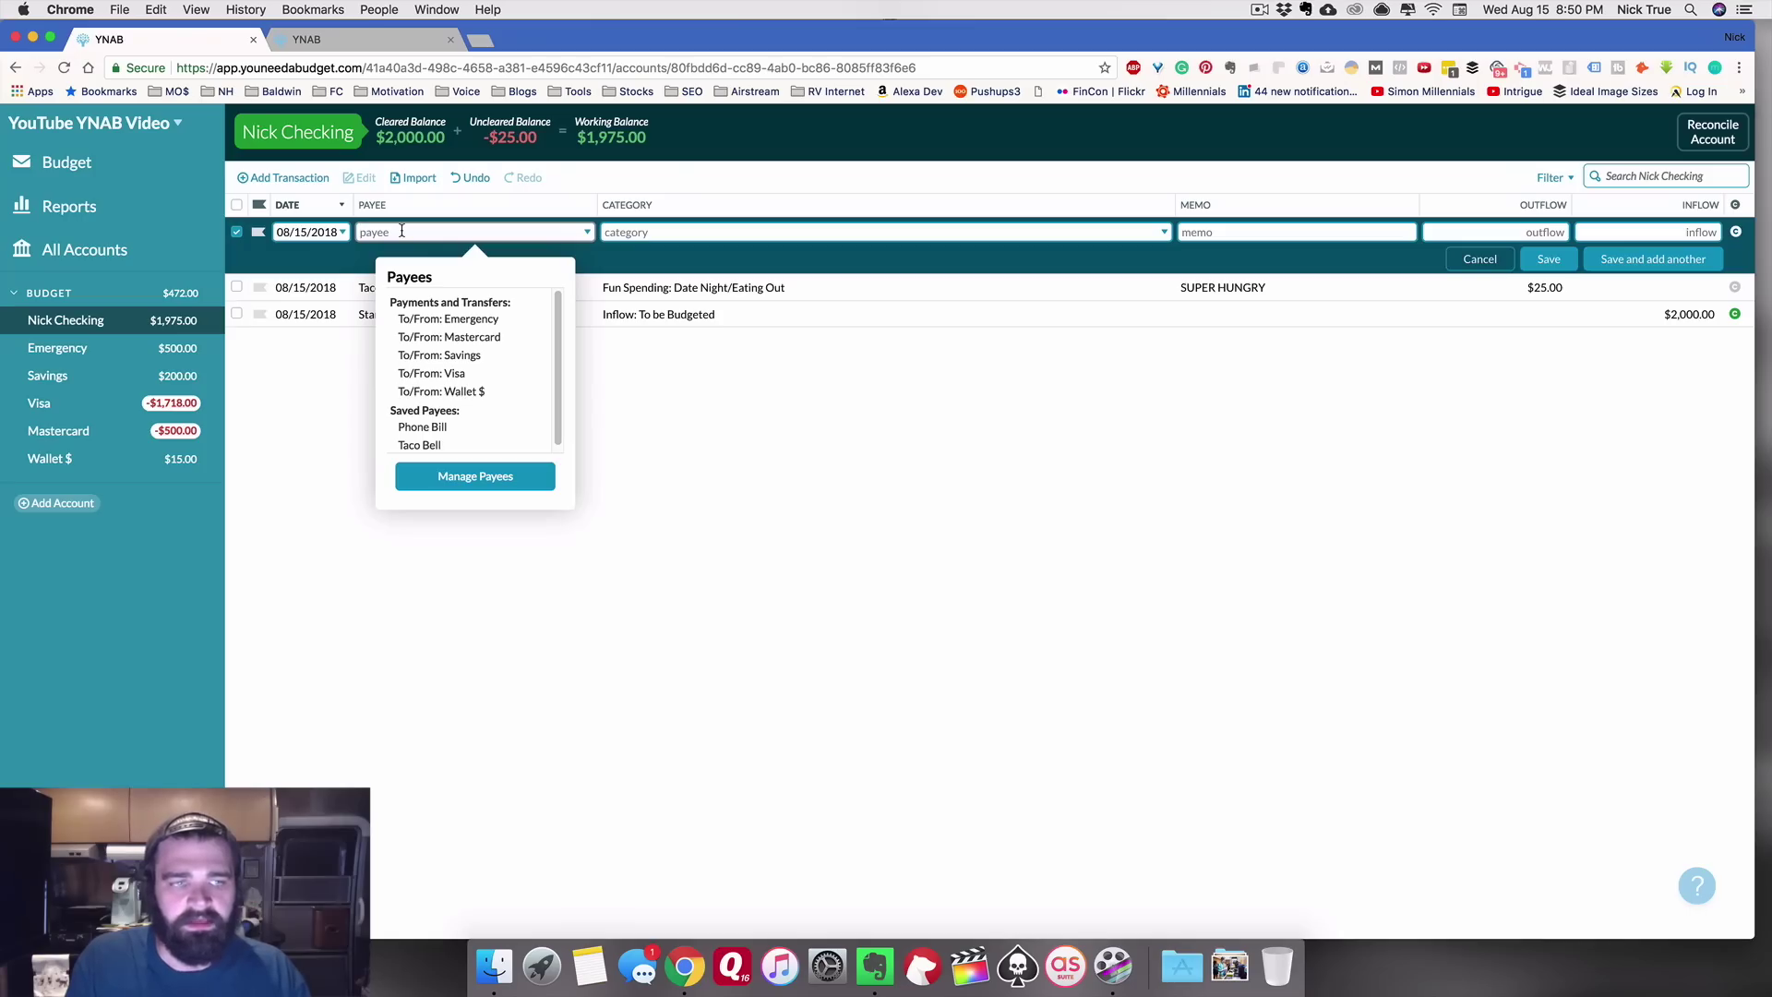
type("Visa")
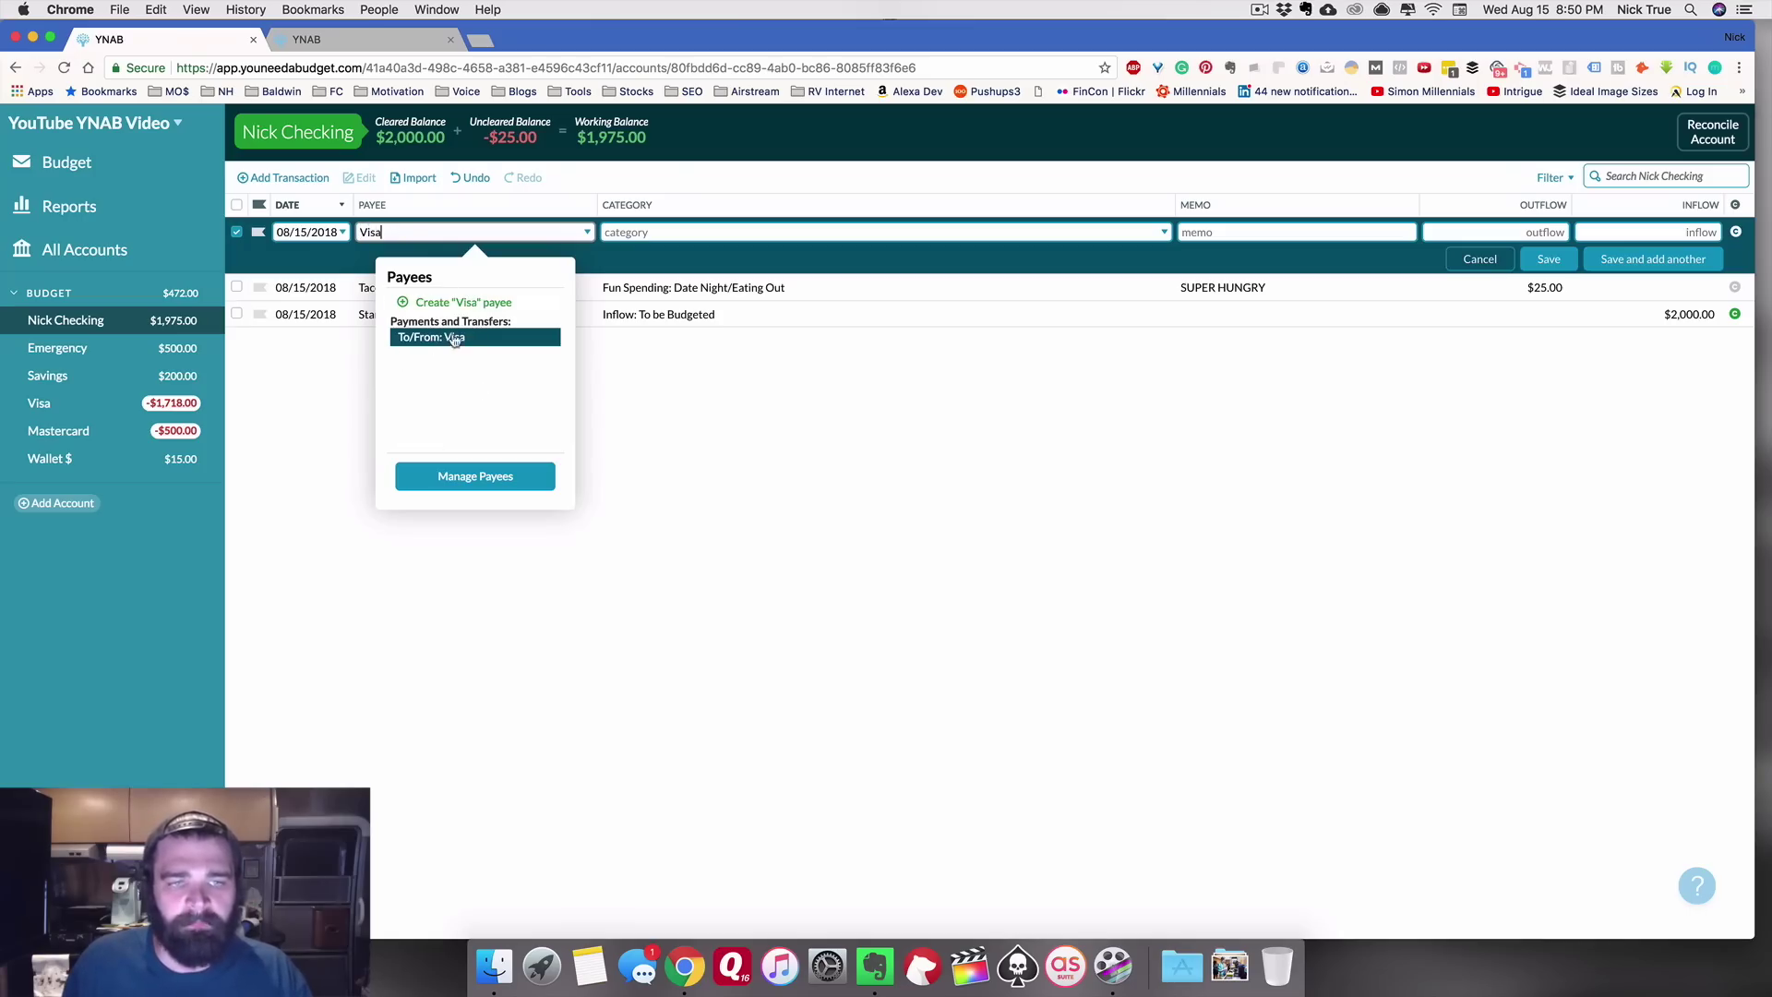
left_click(455, 338)
left_click(1247, 235)
type("Pay off")
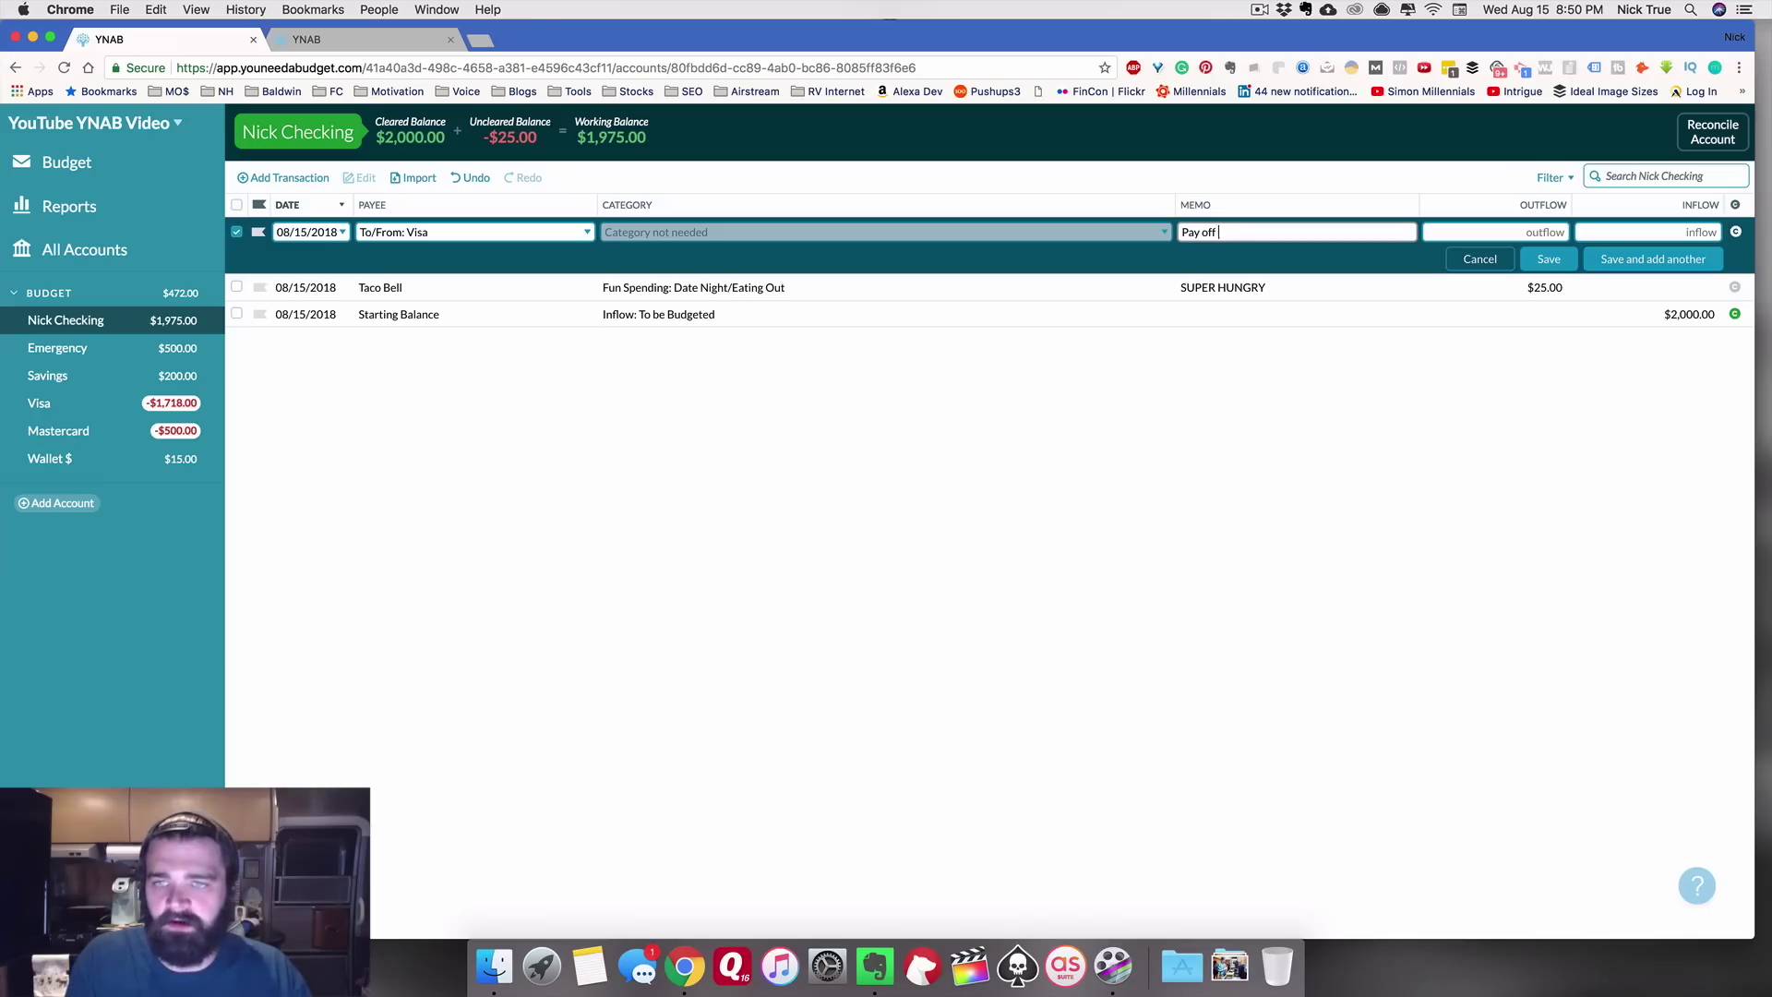
type(" the phone bill")
key("Tab")
type("218")
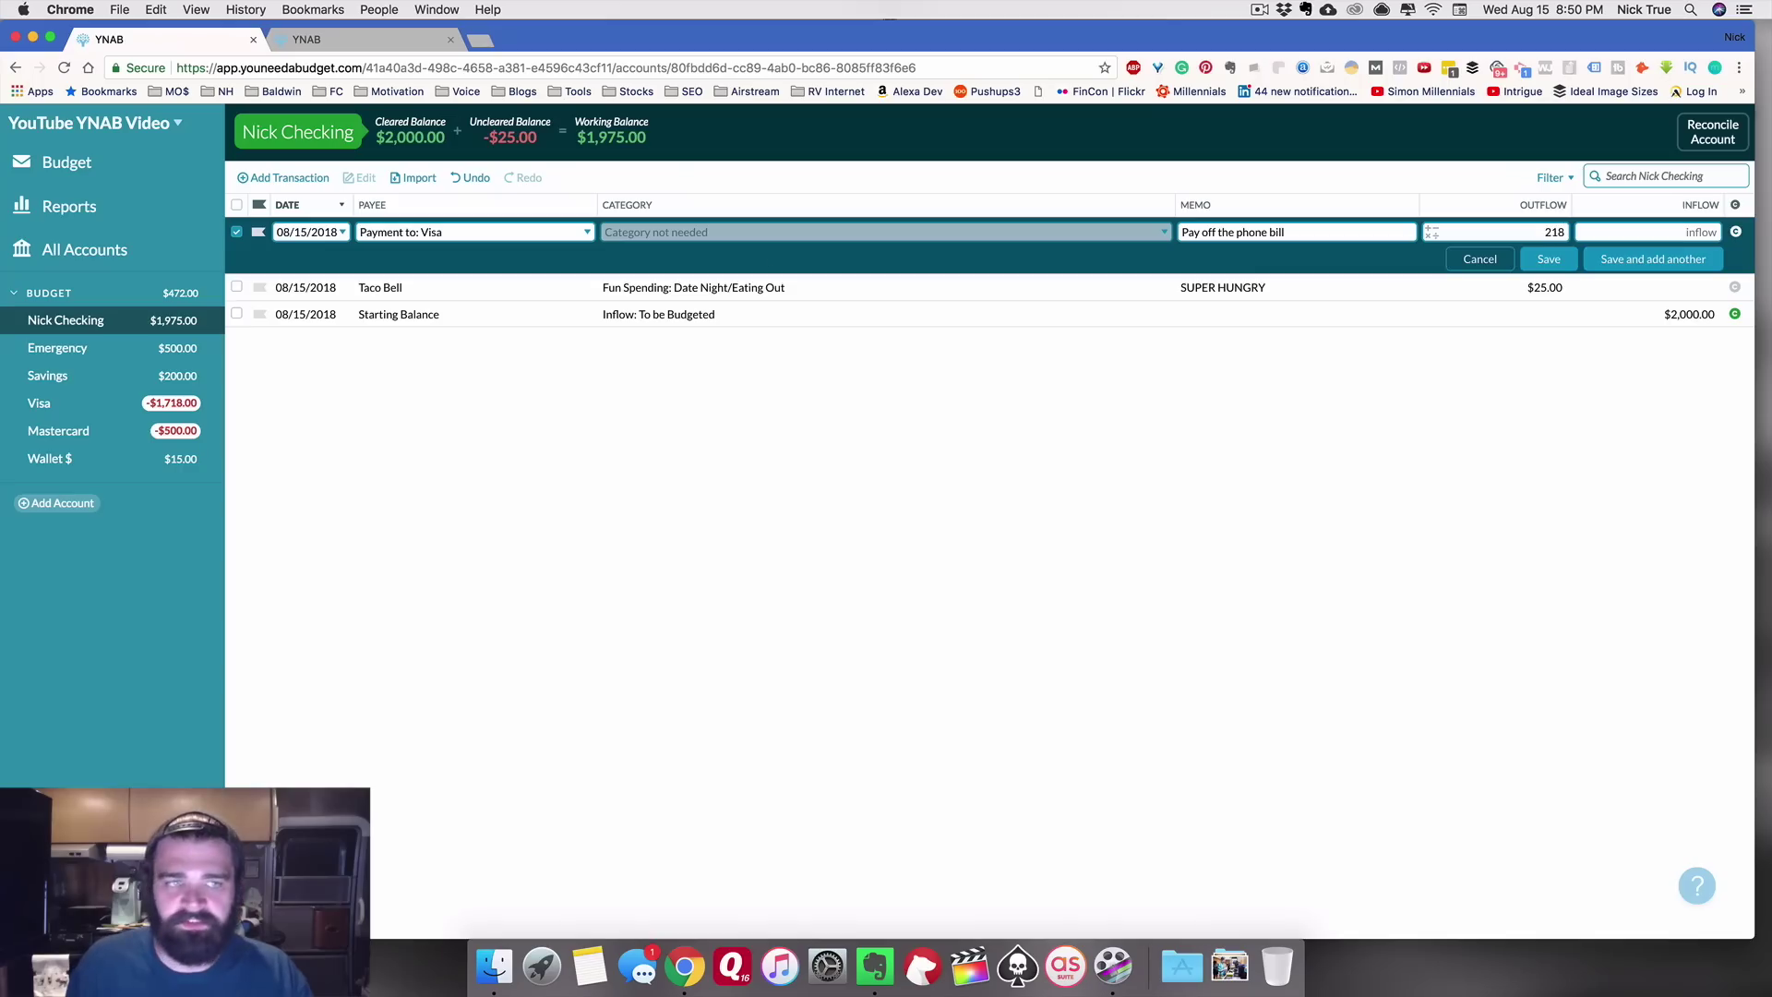
left_click(1565, 260)
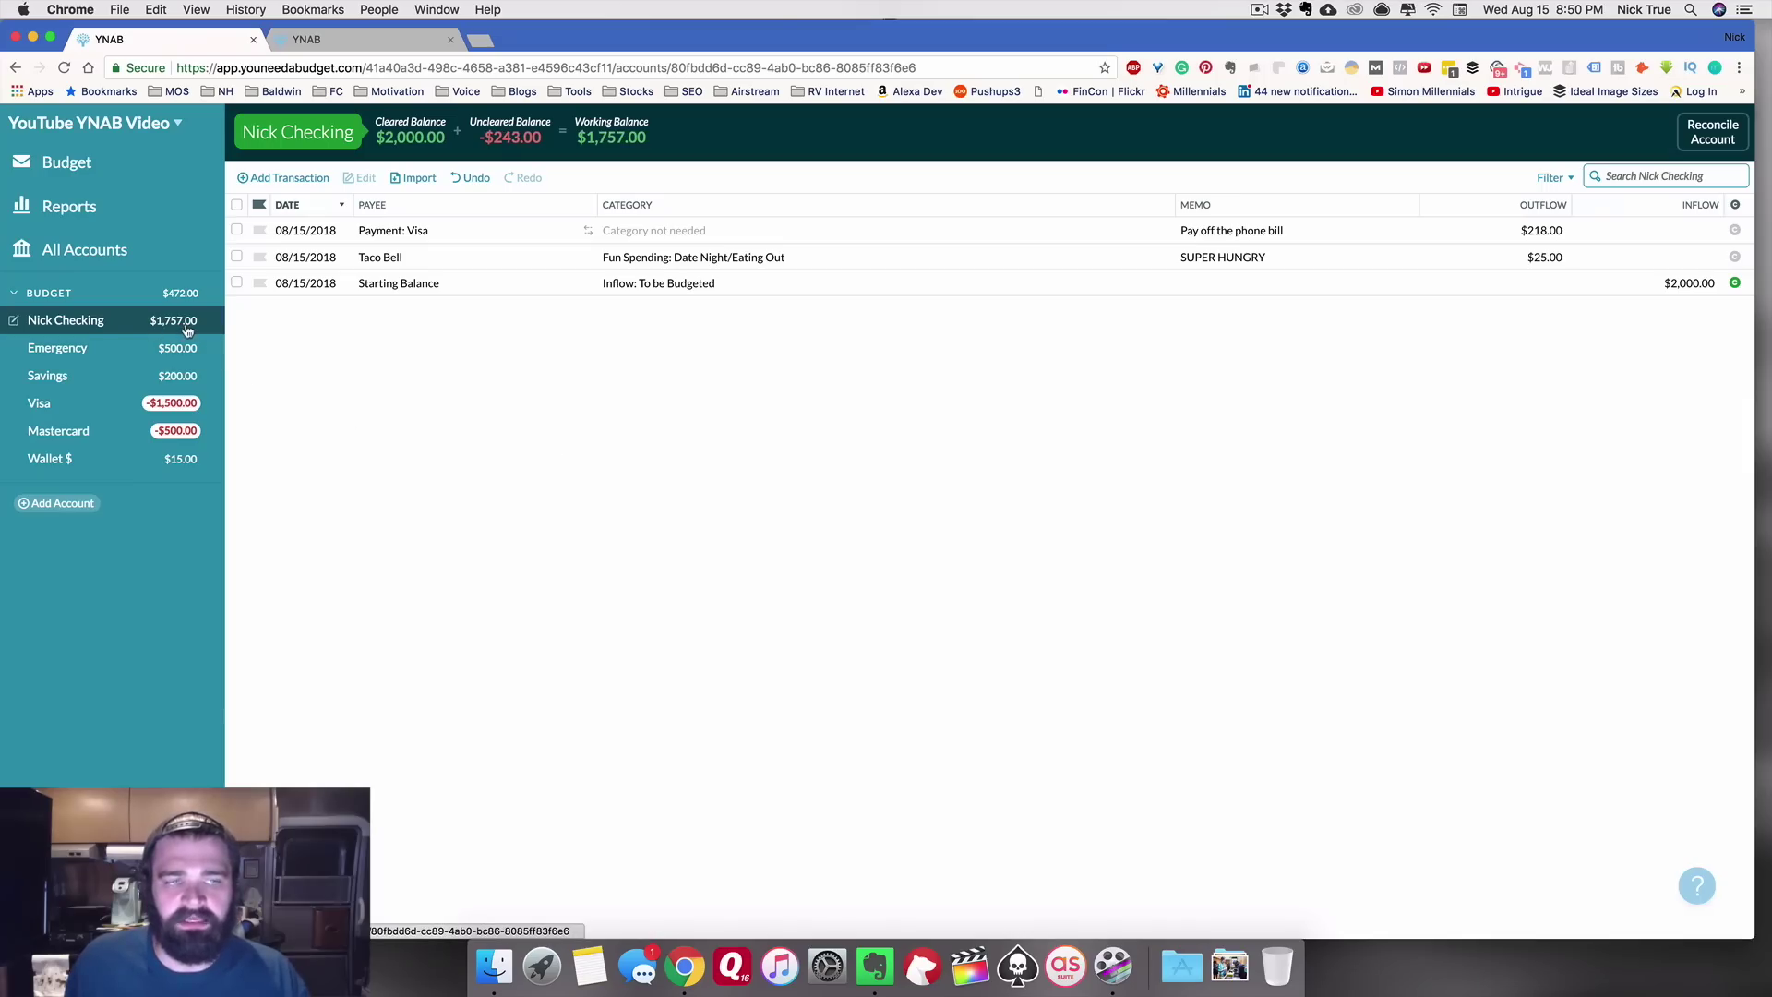
Step: Check the payment in the Visa account's transactions and review its effect on the Visa category in the August budget
left_click(129, 406)
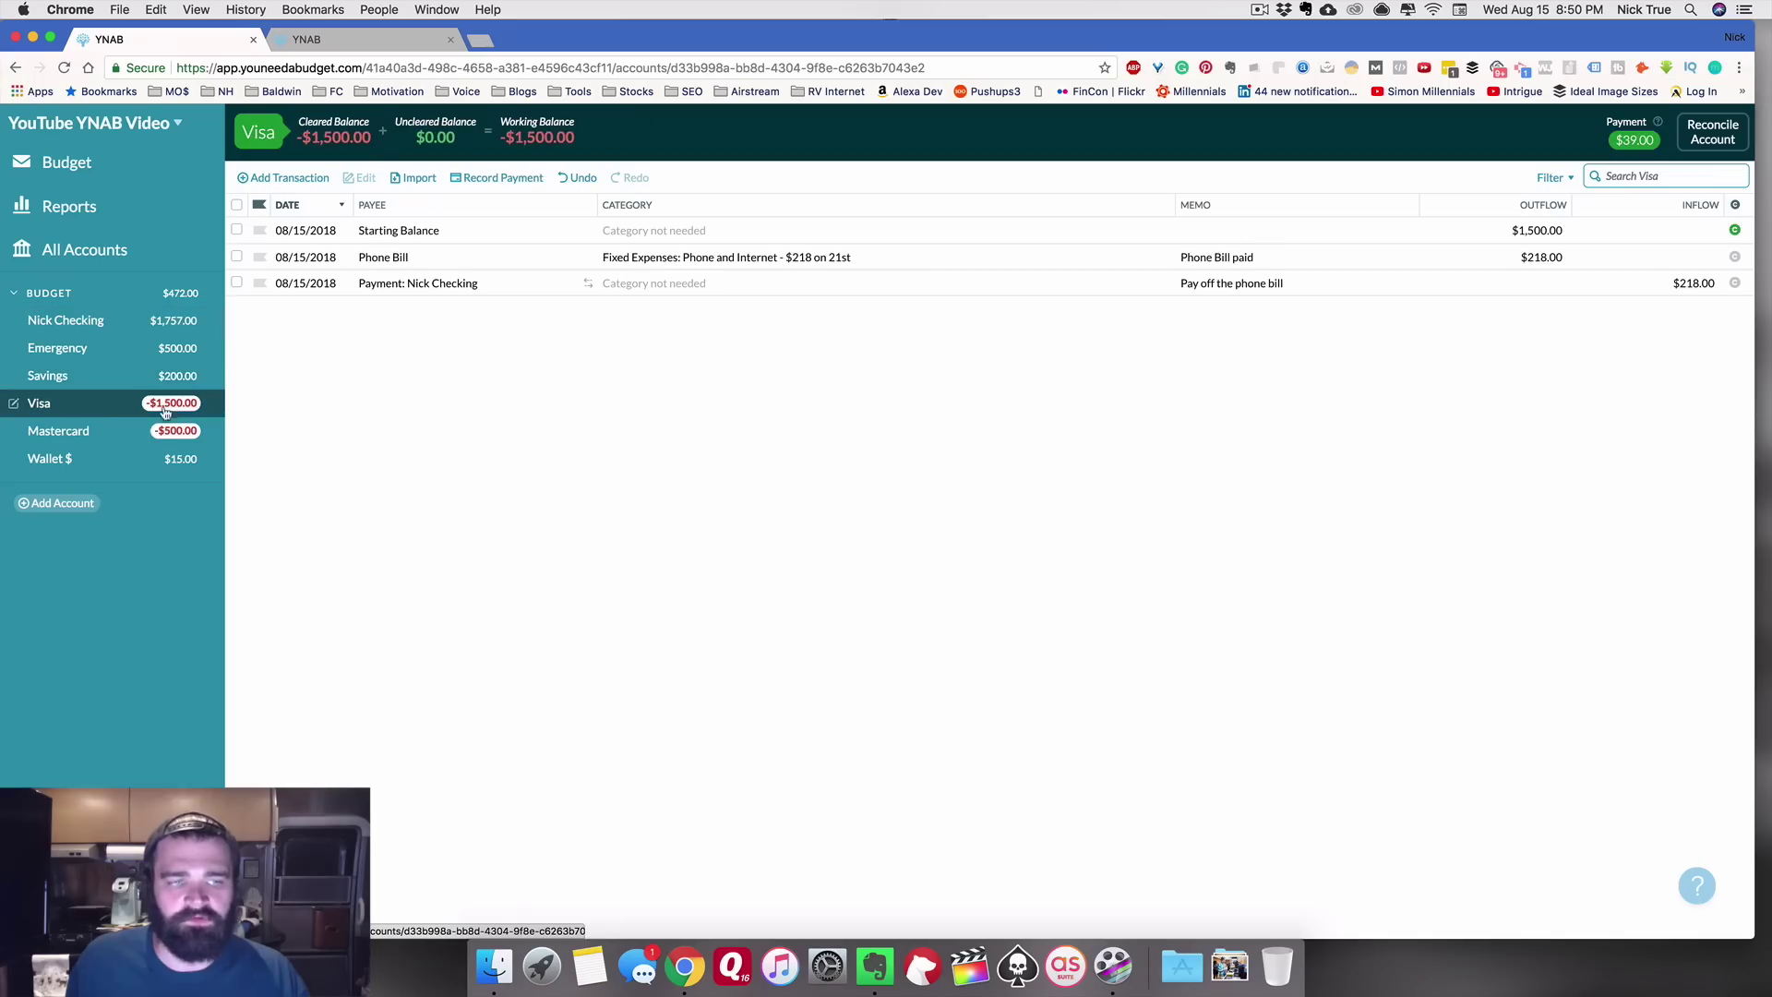
left_click(91, 173)
left_click(869, 300)
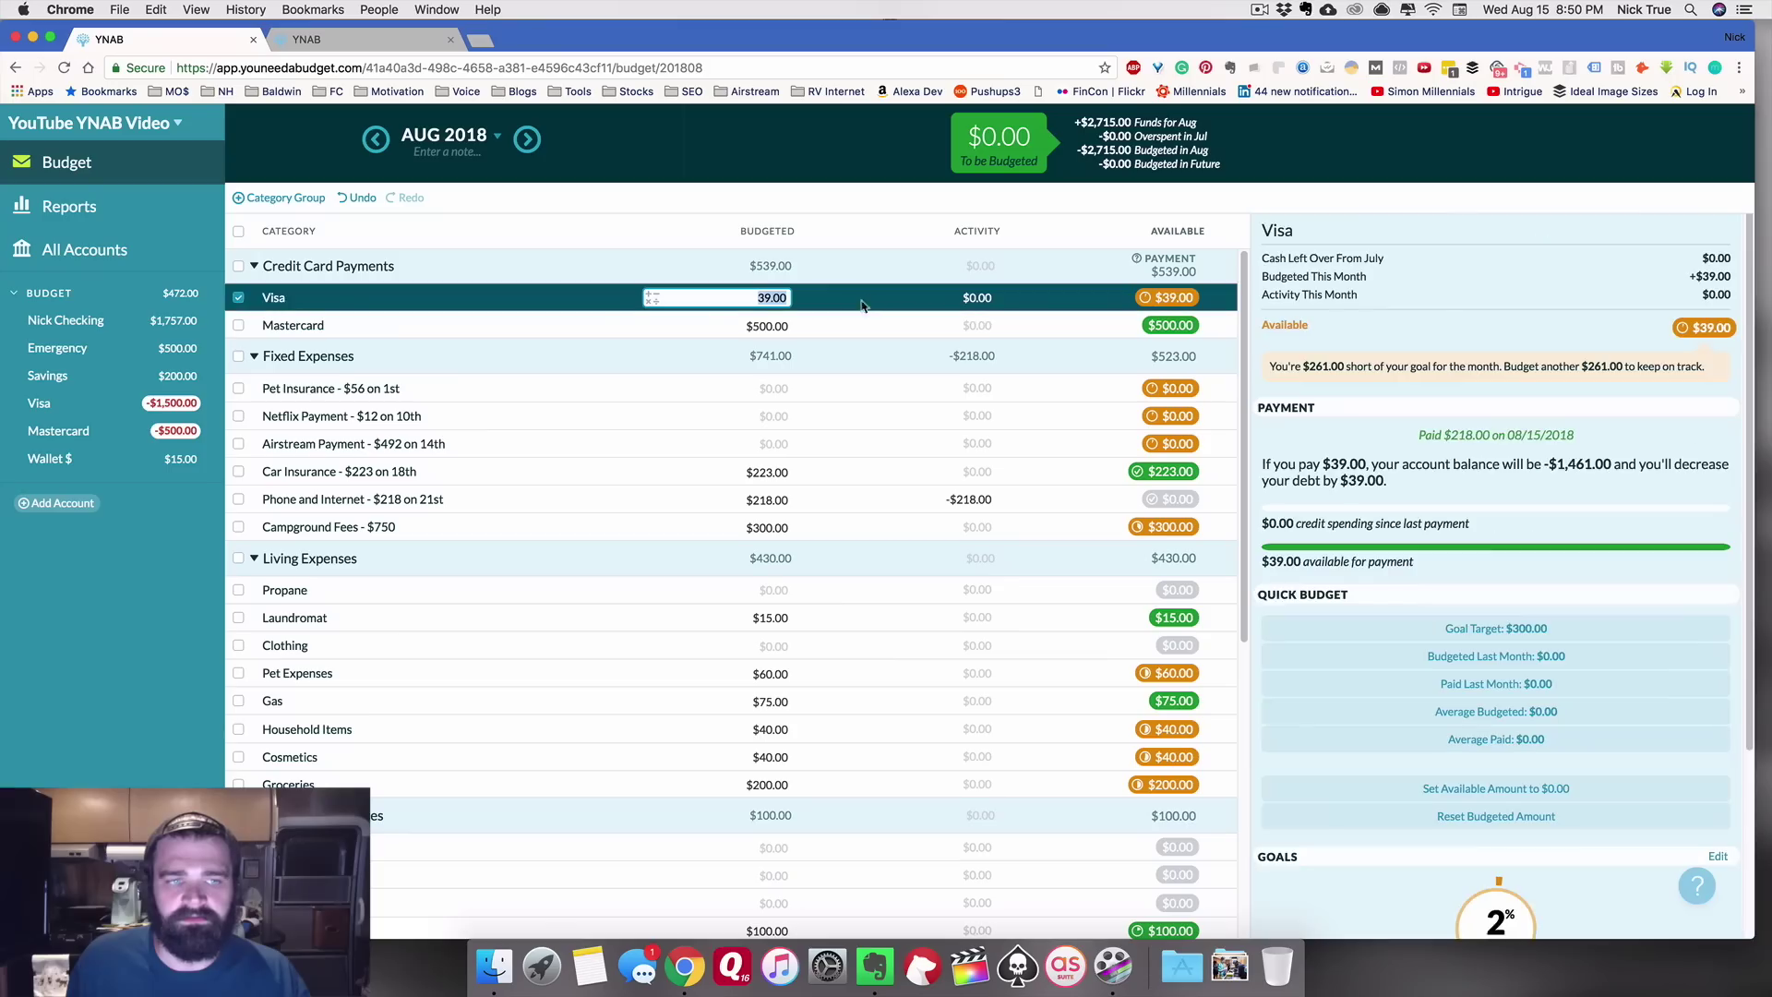
left_click(1189, 303)
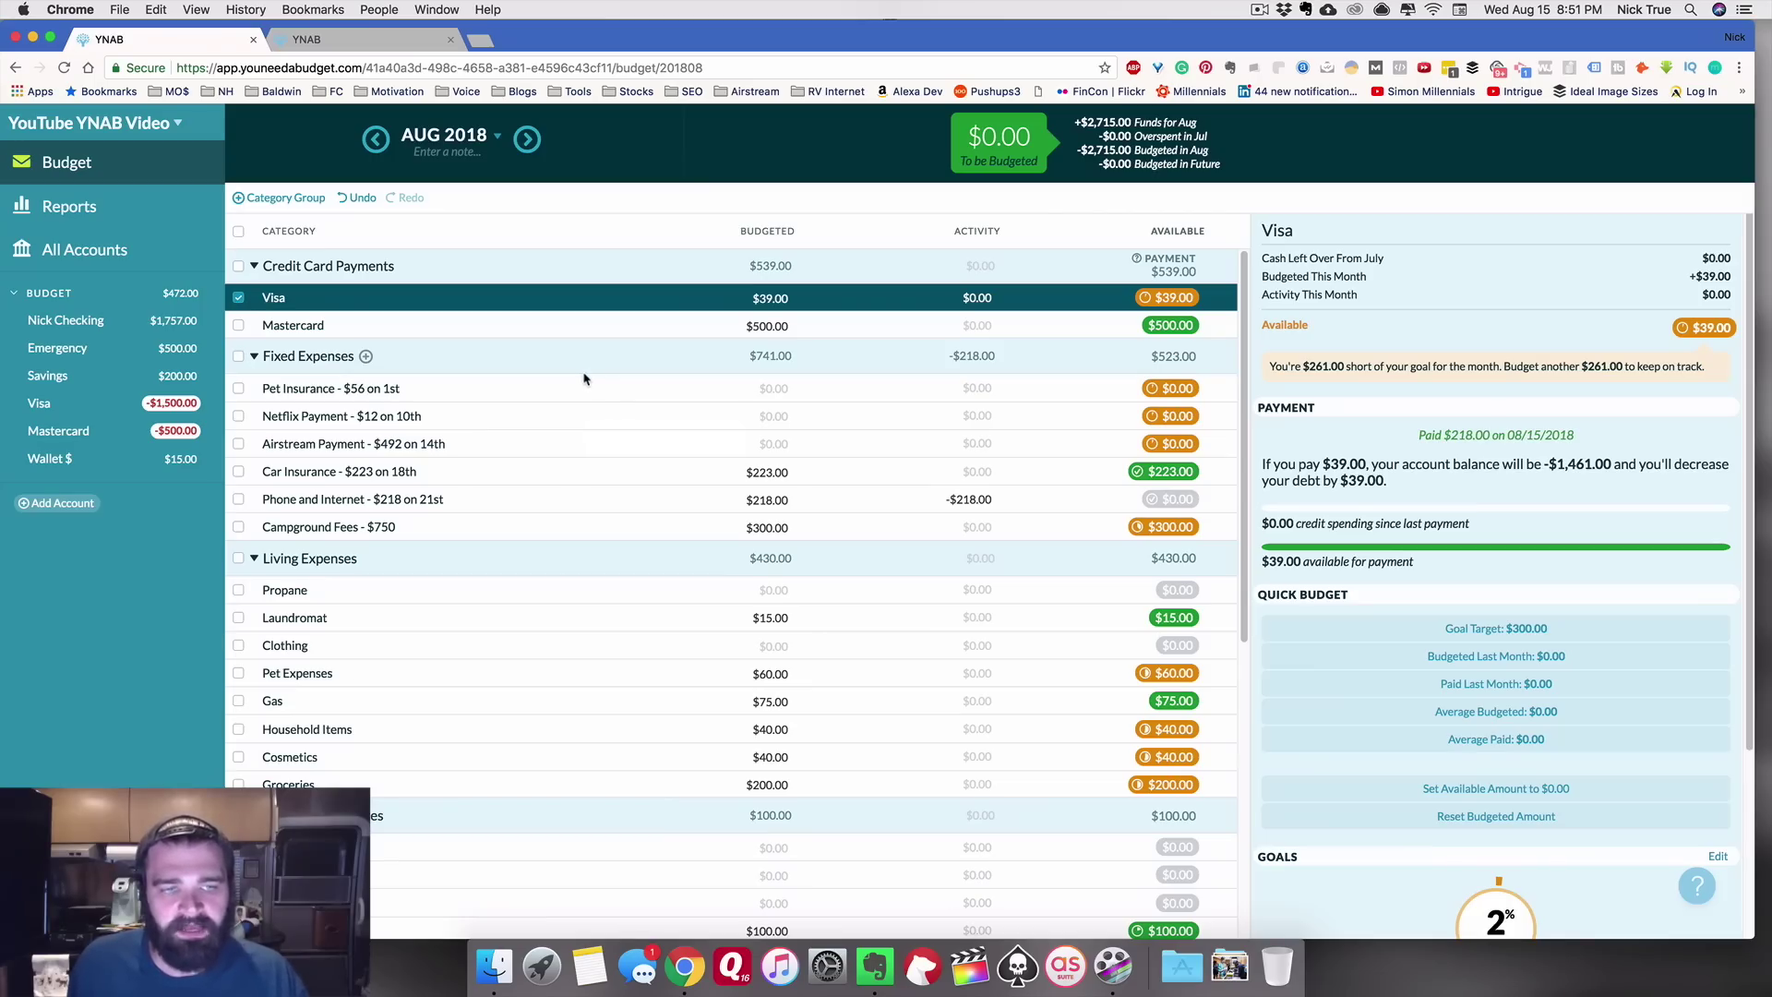
left_click(238, 297)
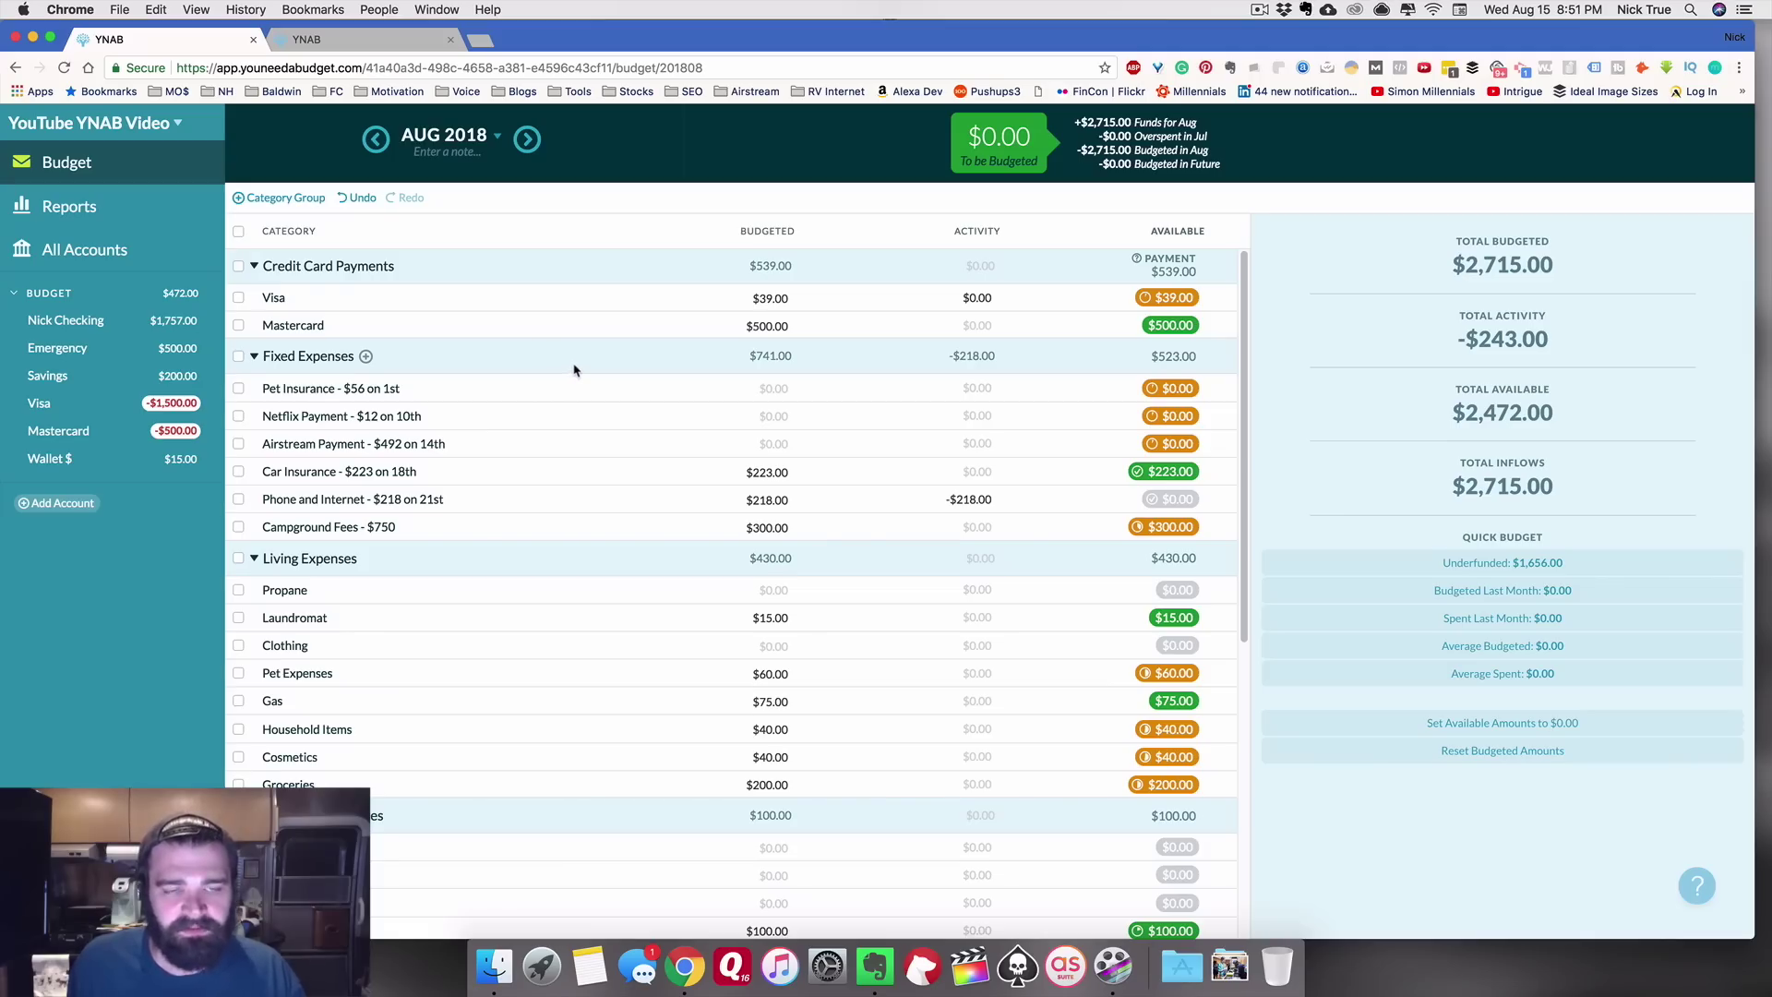
scroll(573, 373, "down", 1)
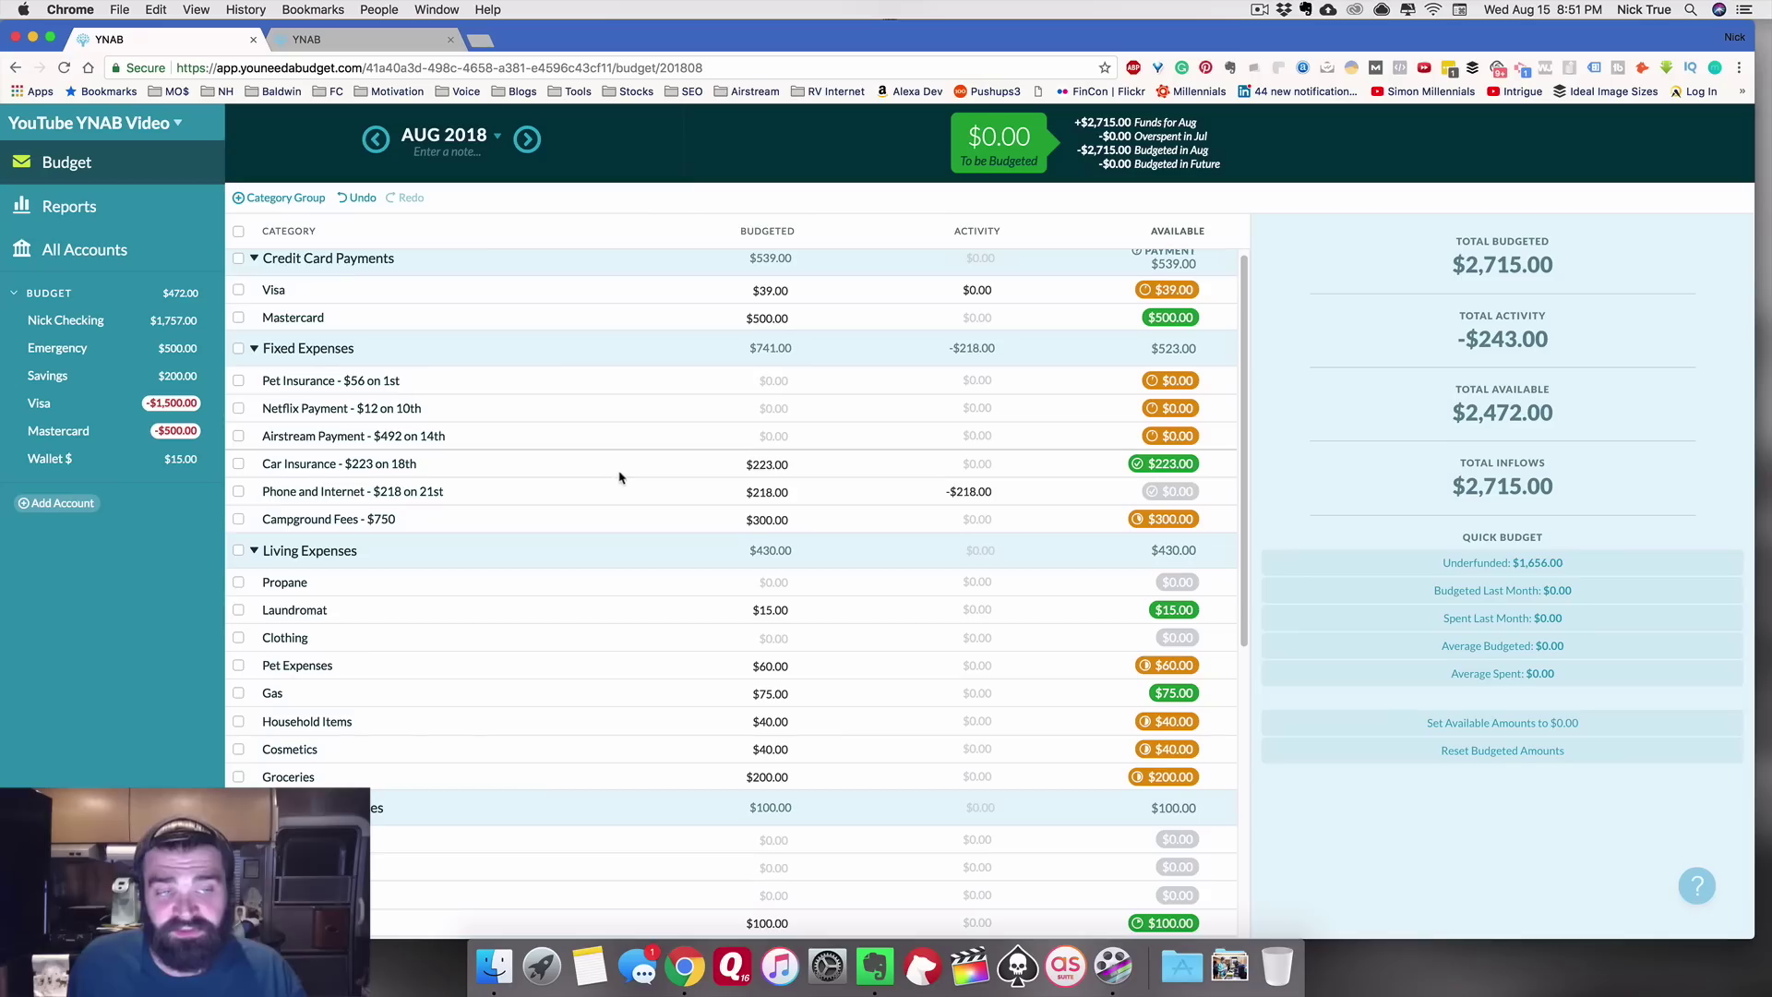
Step: Record a $250 outflow in the checking account to payee Car ins, categorized as Car Insurance
left_click(499, 468)
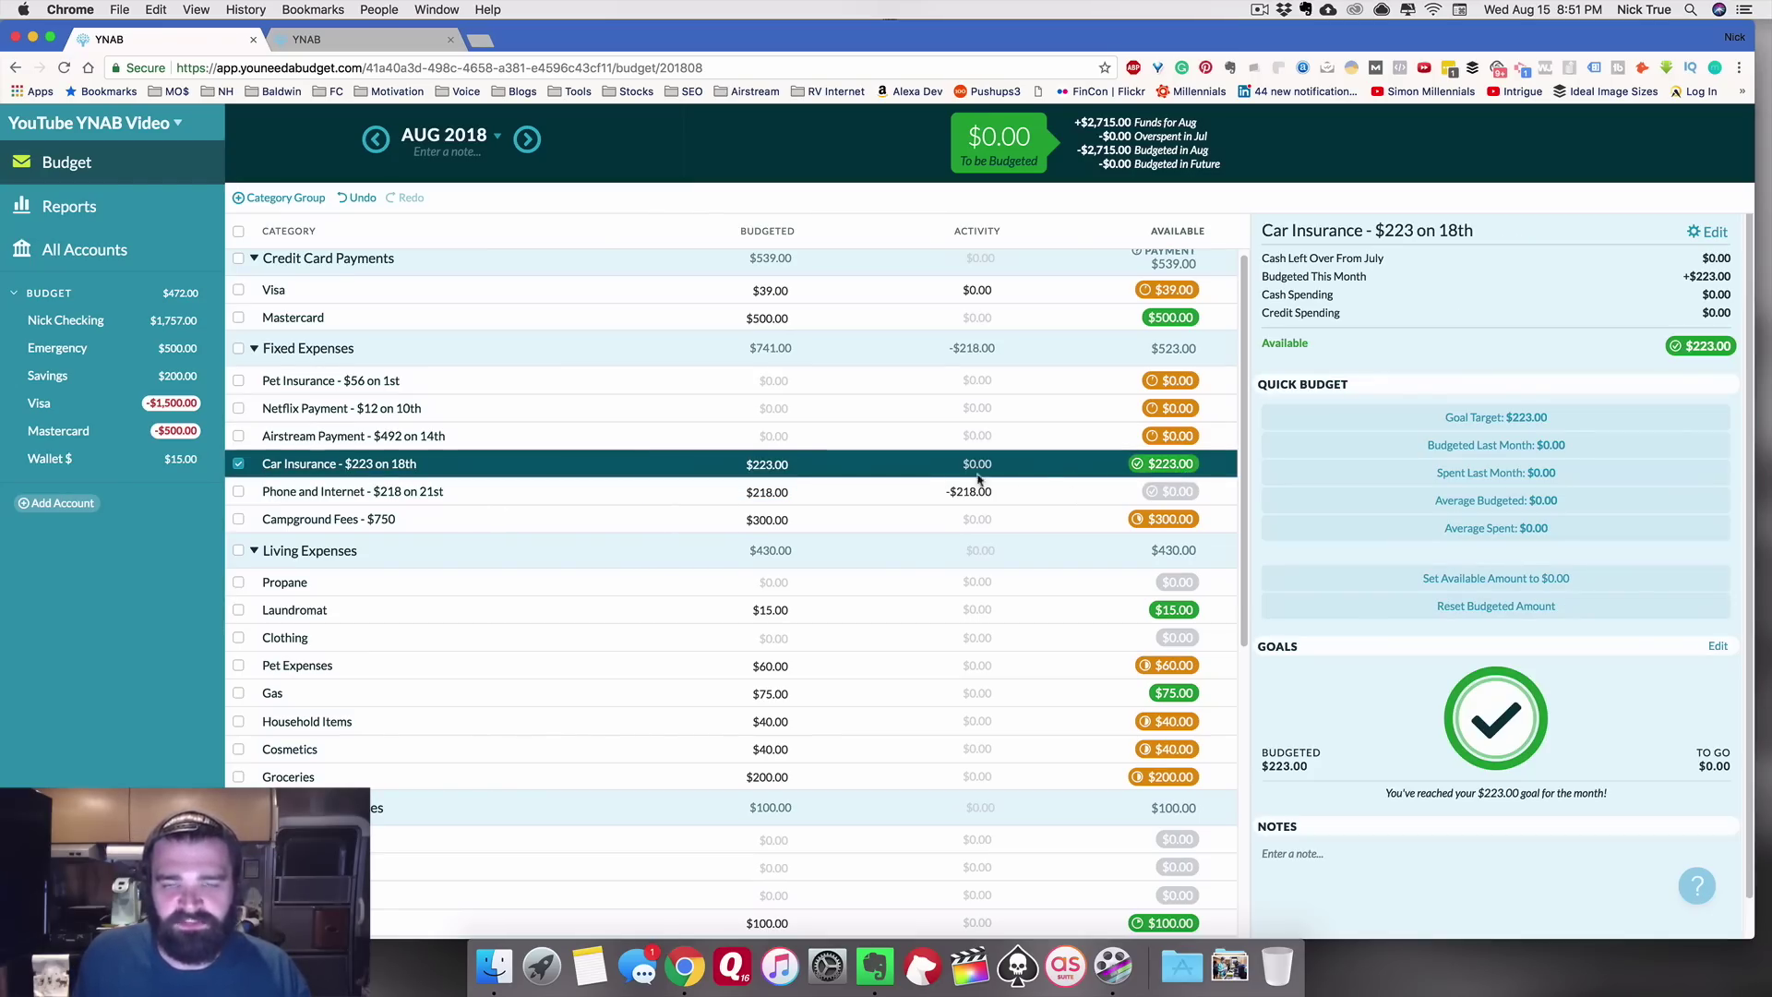
left_click(139, 330)
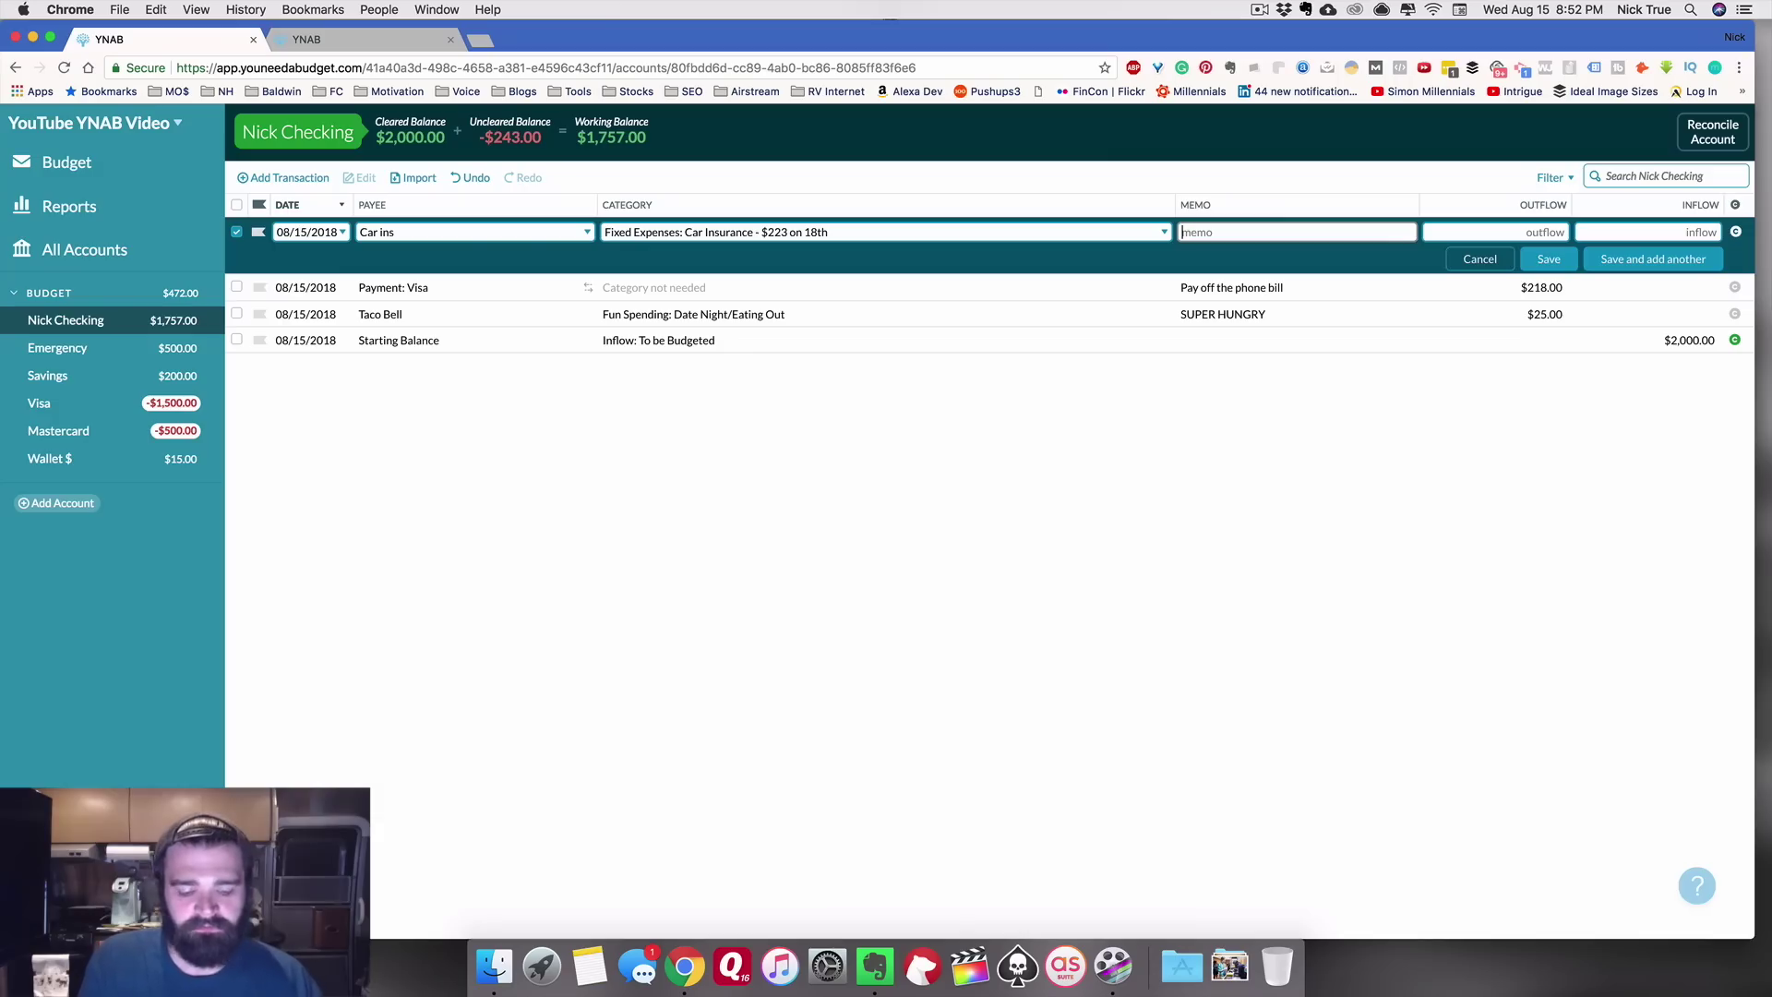
type("250")
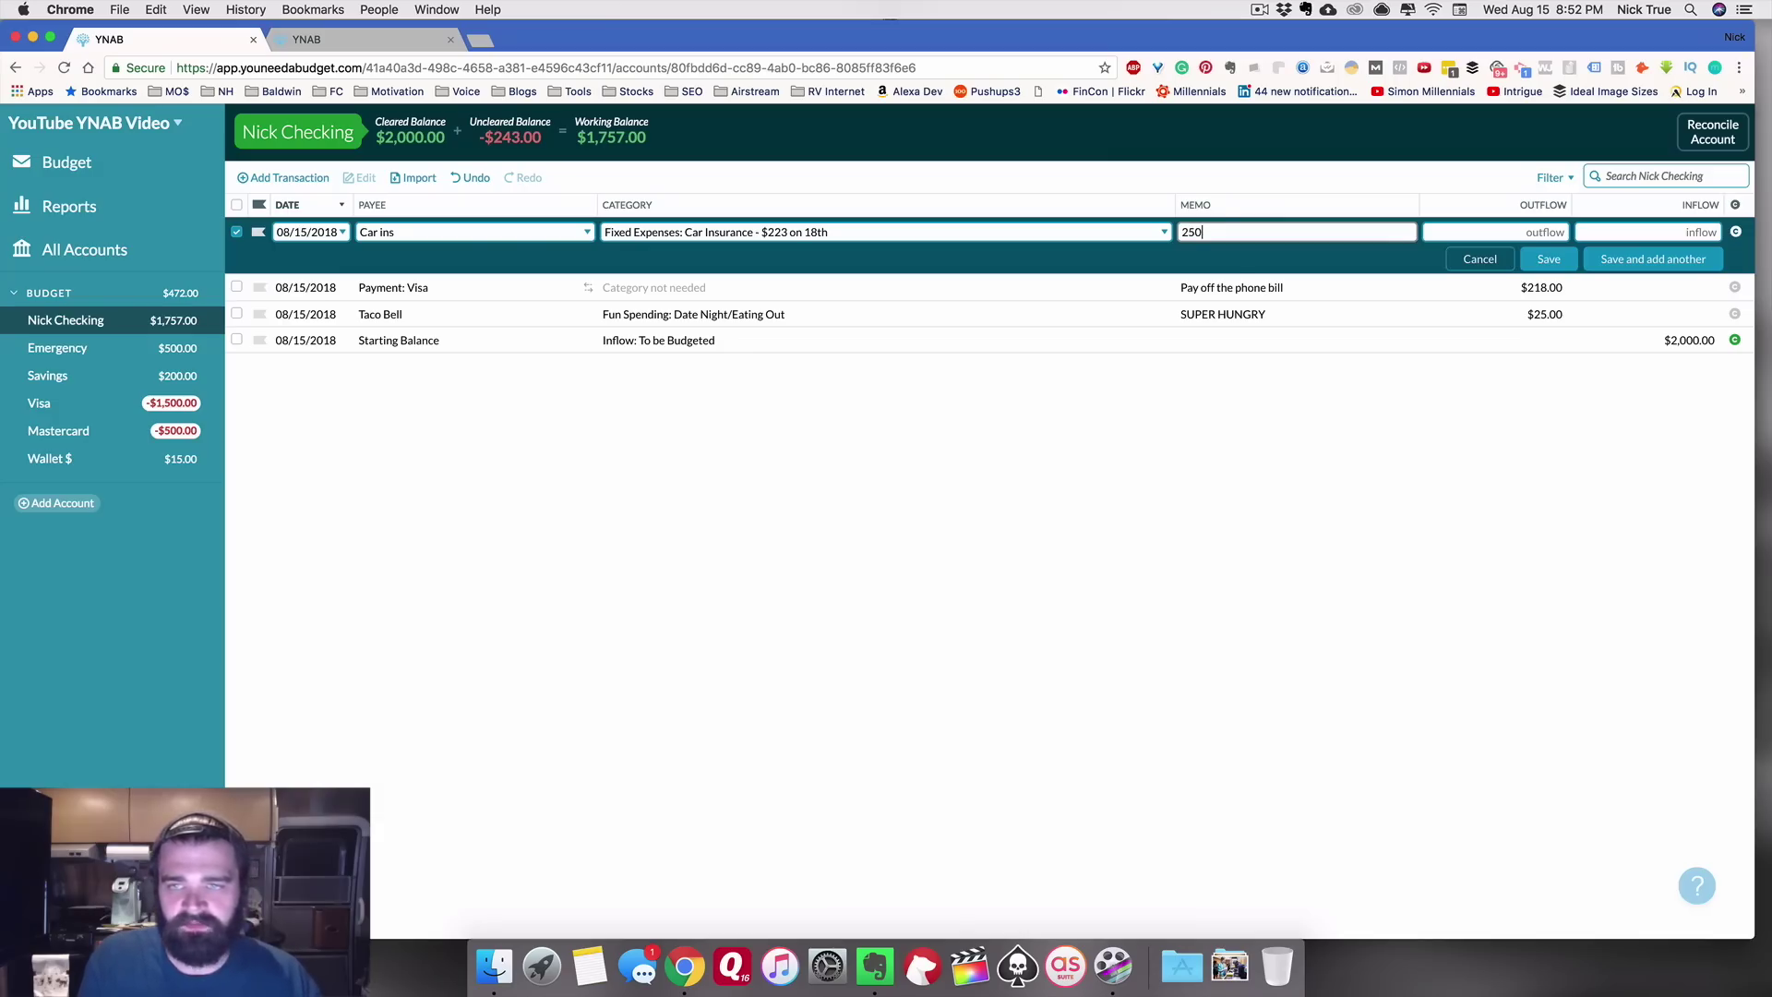
key("Tab")
type("250")
key("Return")
Step: Examine the Car Insurance category's overspending in the August budget and compare it with the underfunded Pet Insurance goal
left_click(126, 183)
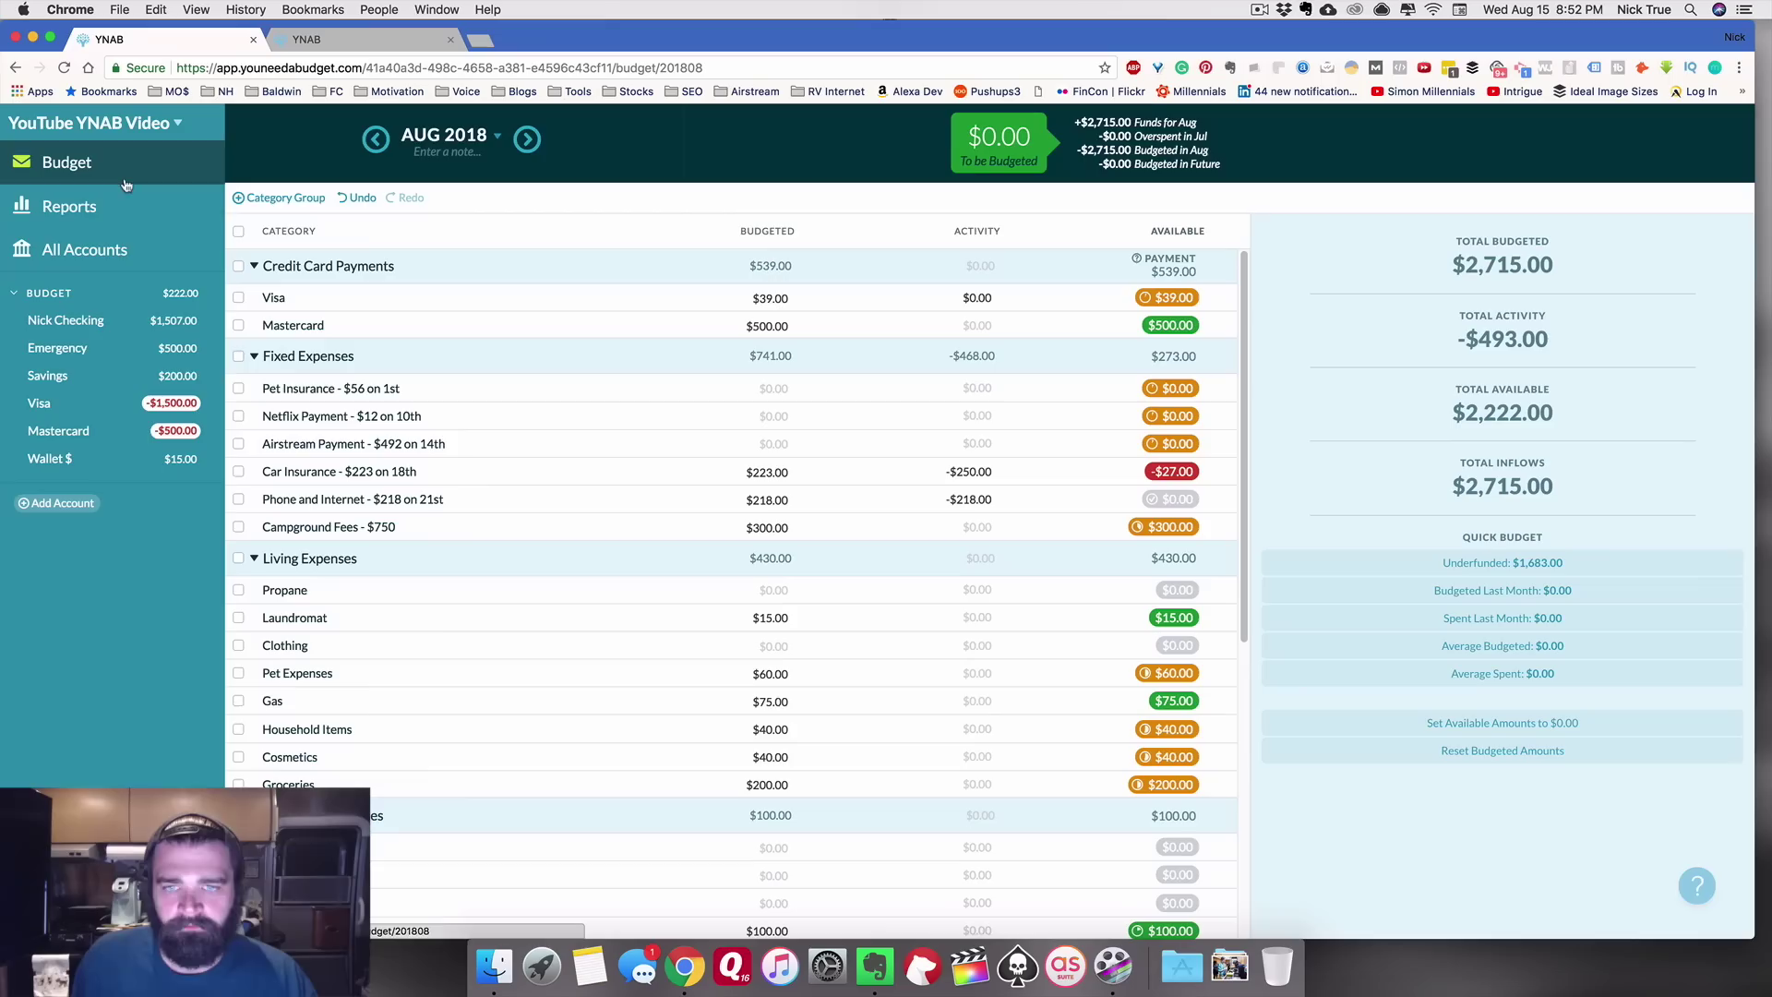
left_click(540, 479)
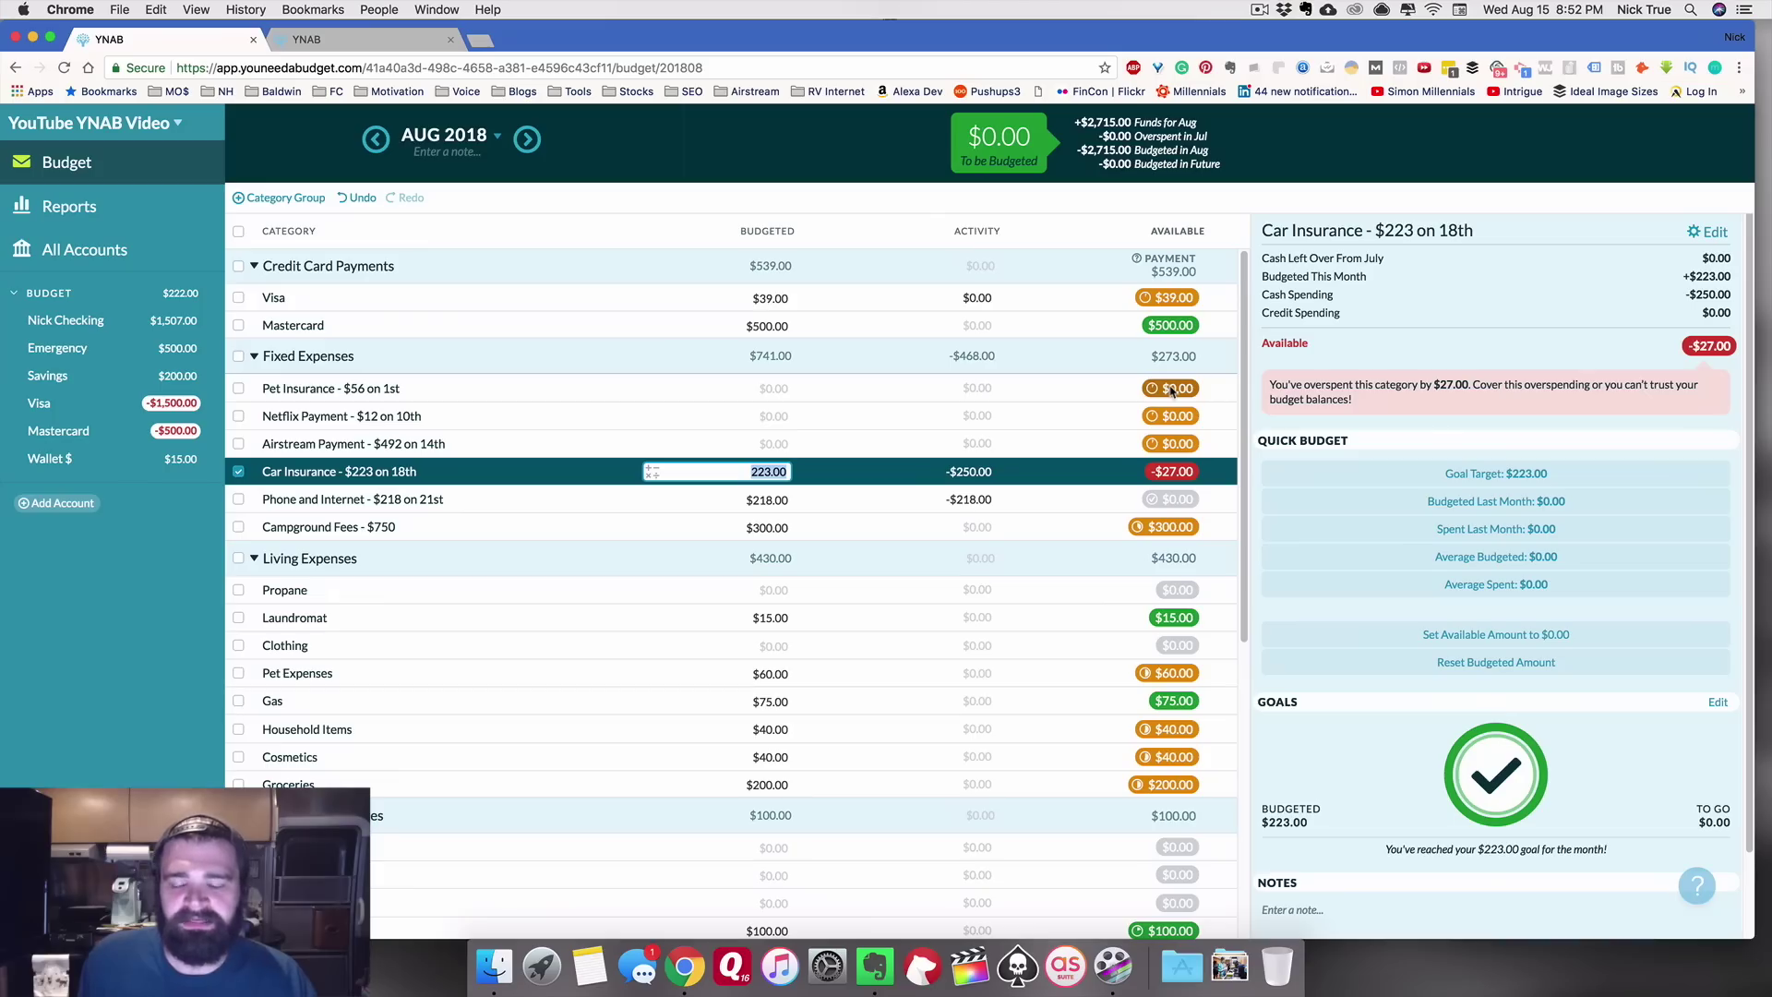
mouse_move(1171, 390)
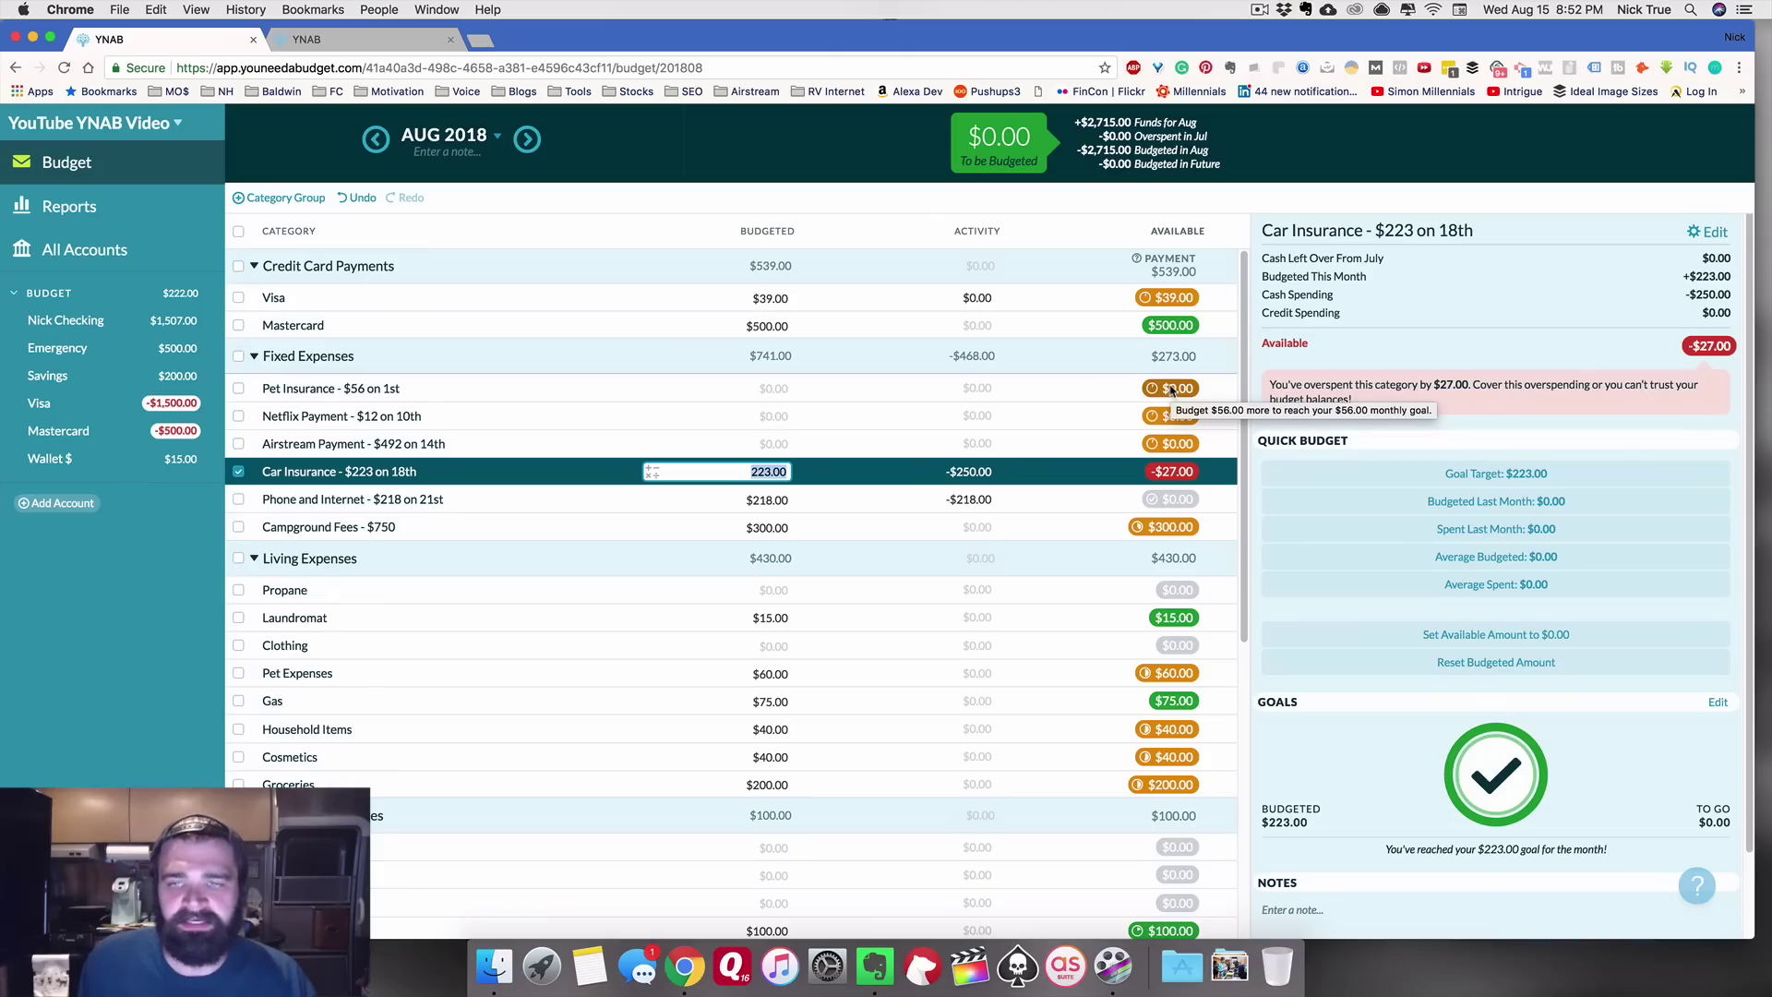
left_click(1082, 389)
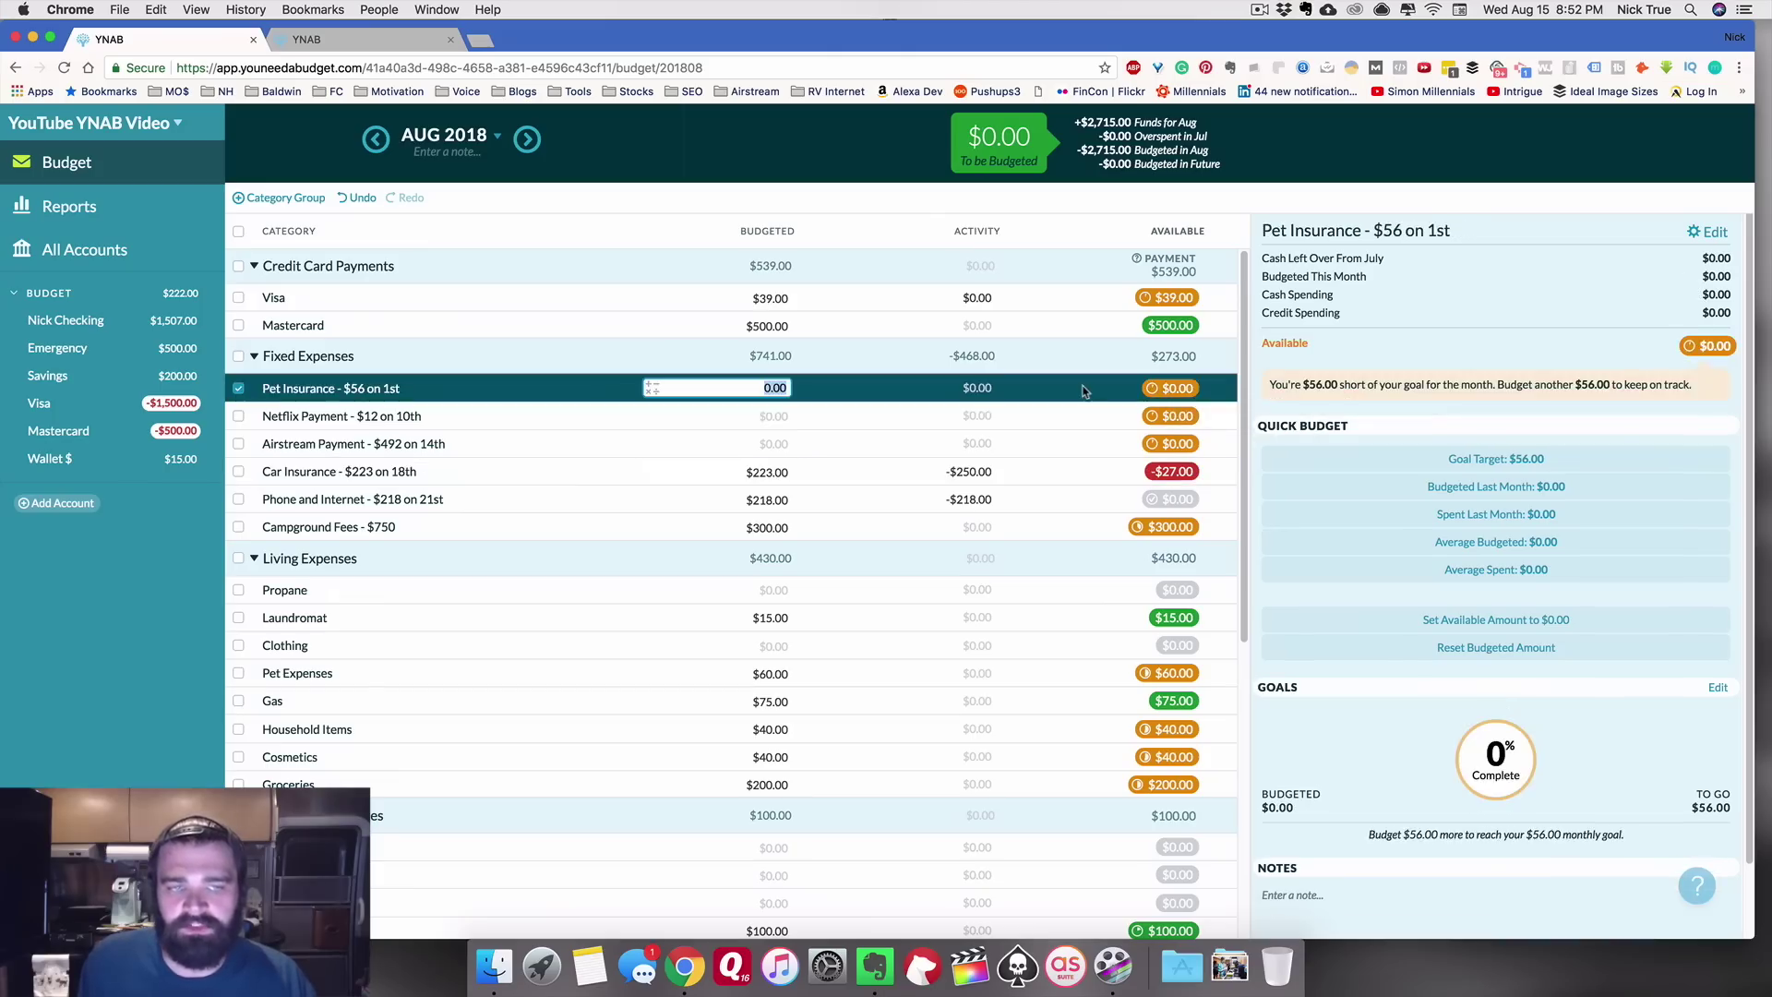
left_click(1175, 390)
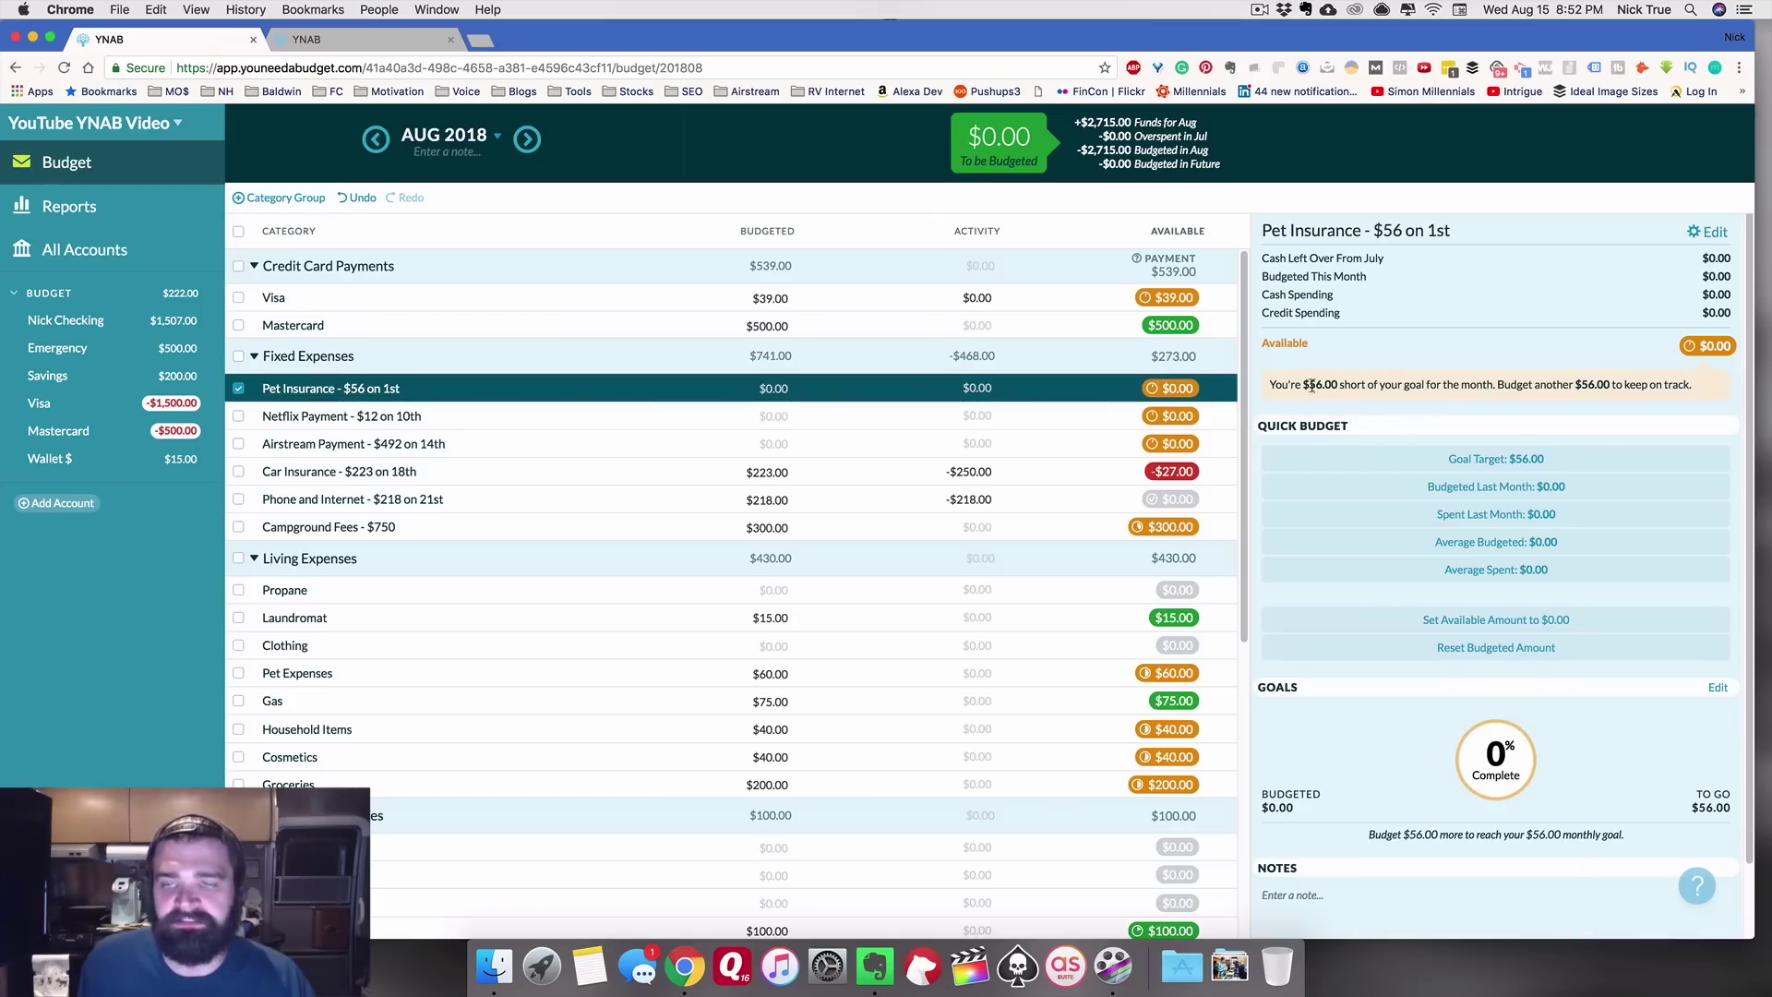
left_click(771, 389)
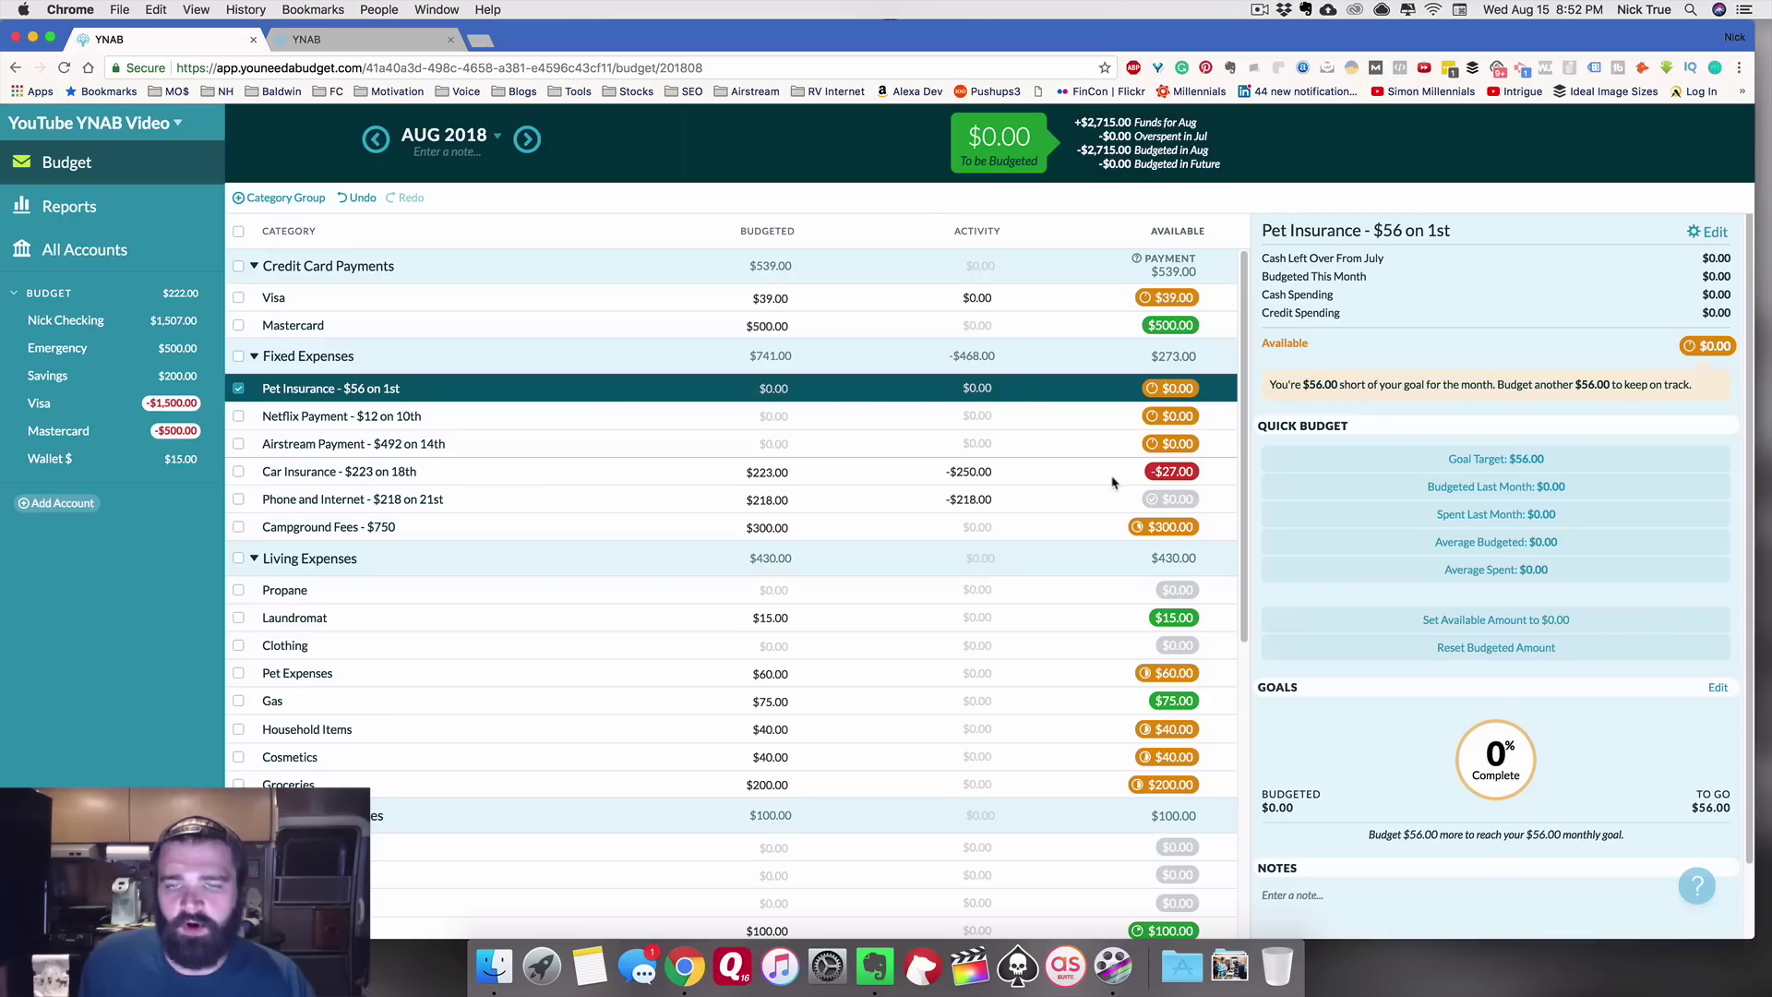
left_click(1120, 479)
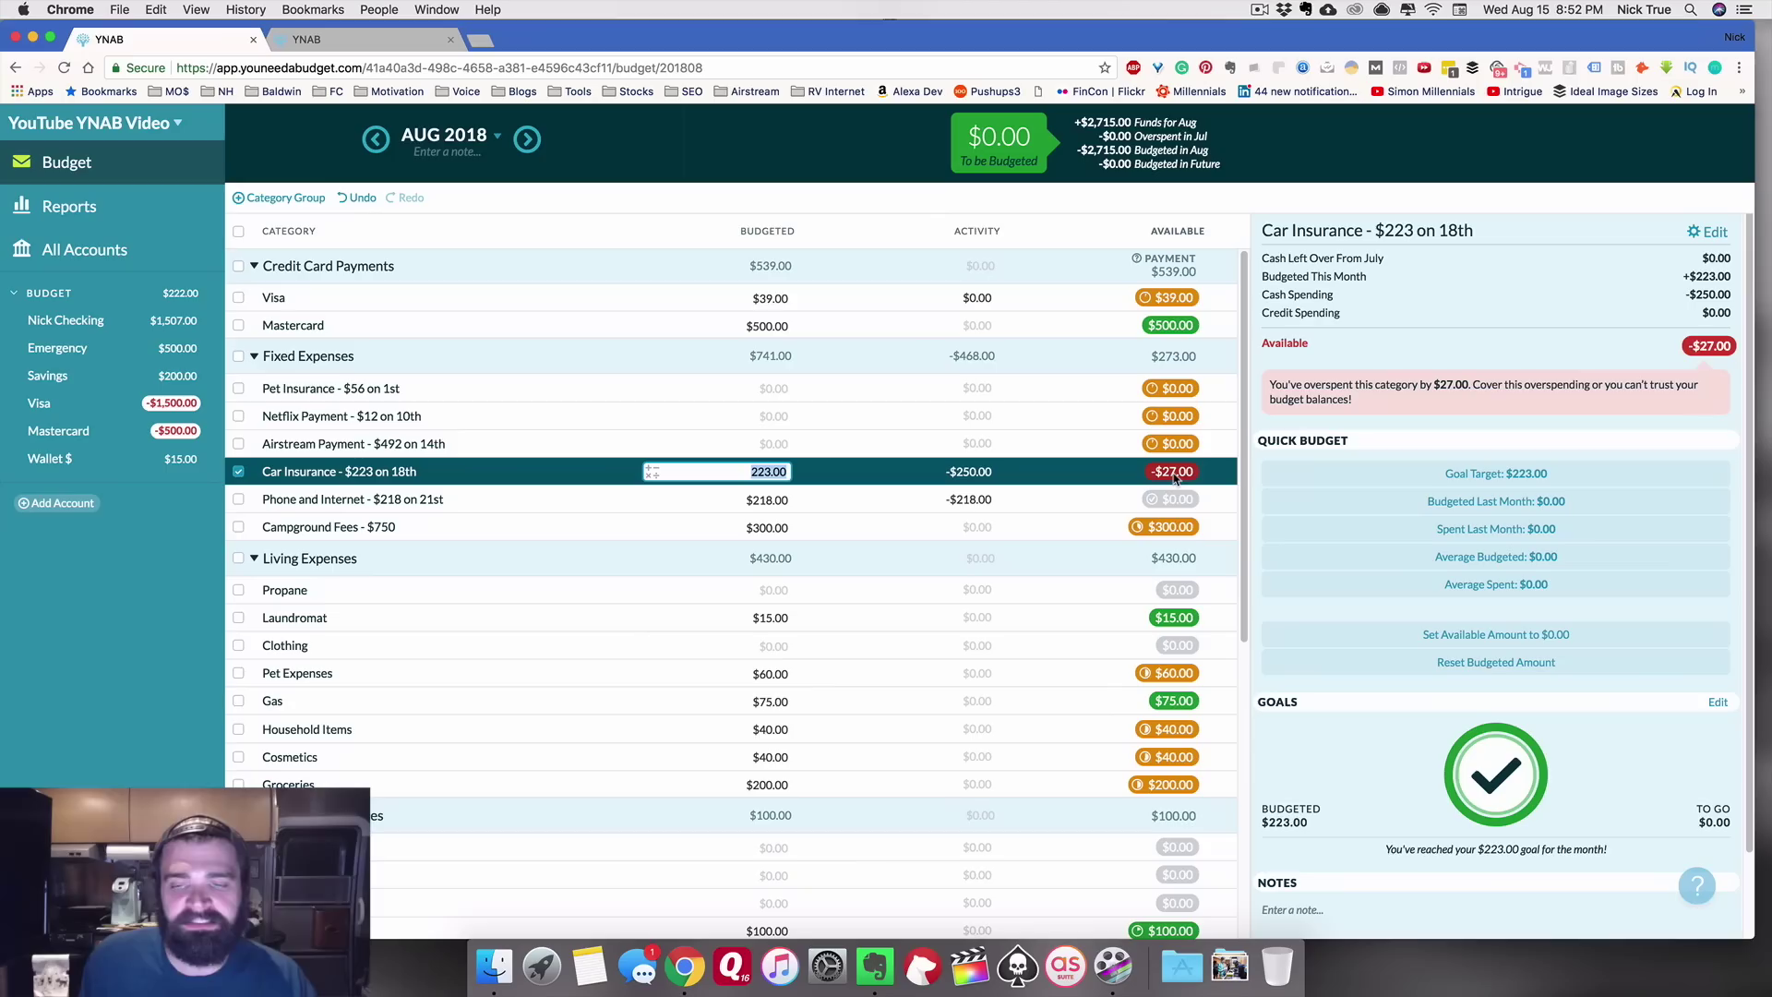
mouse_move(1174, 476)
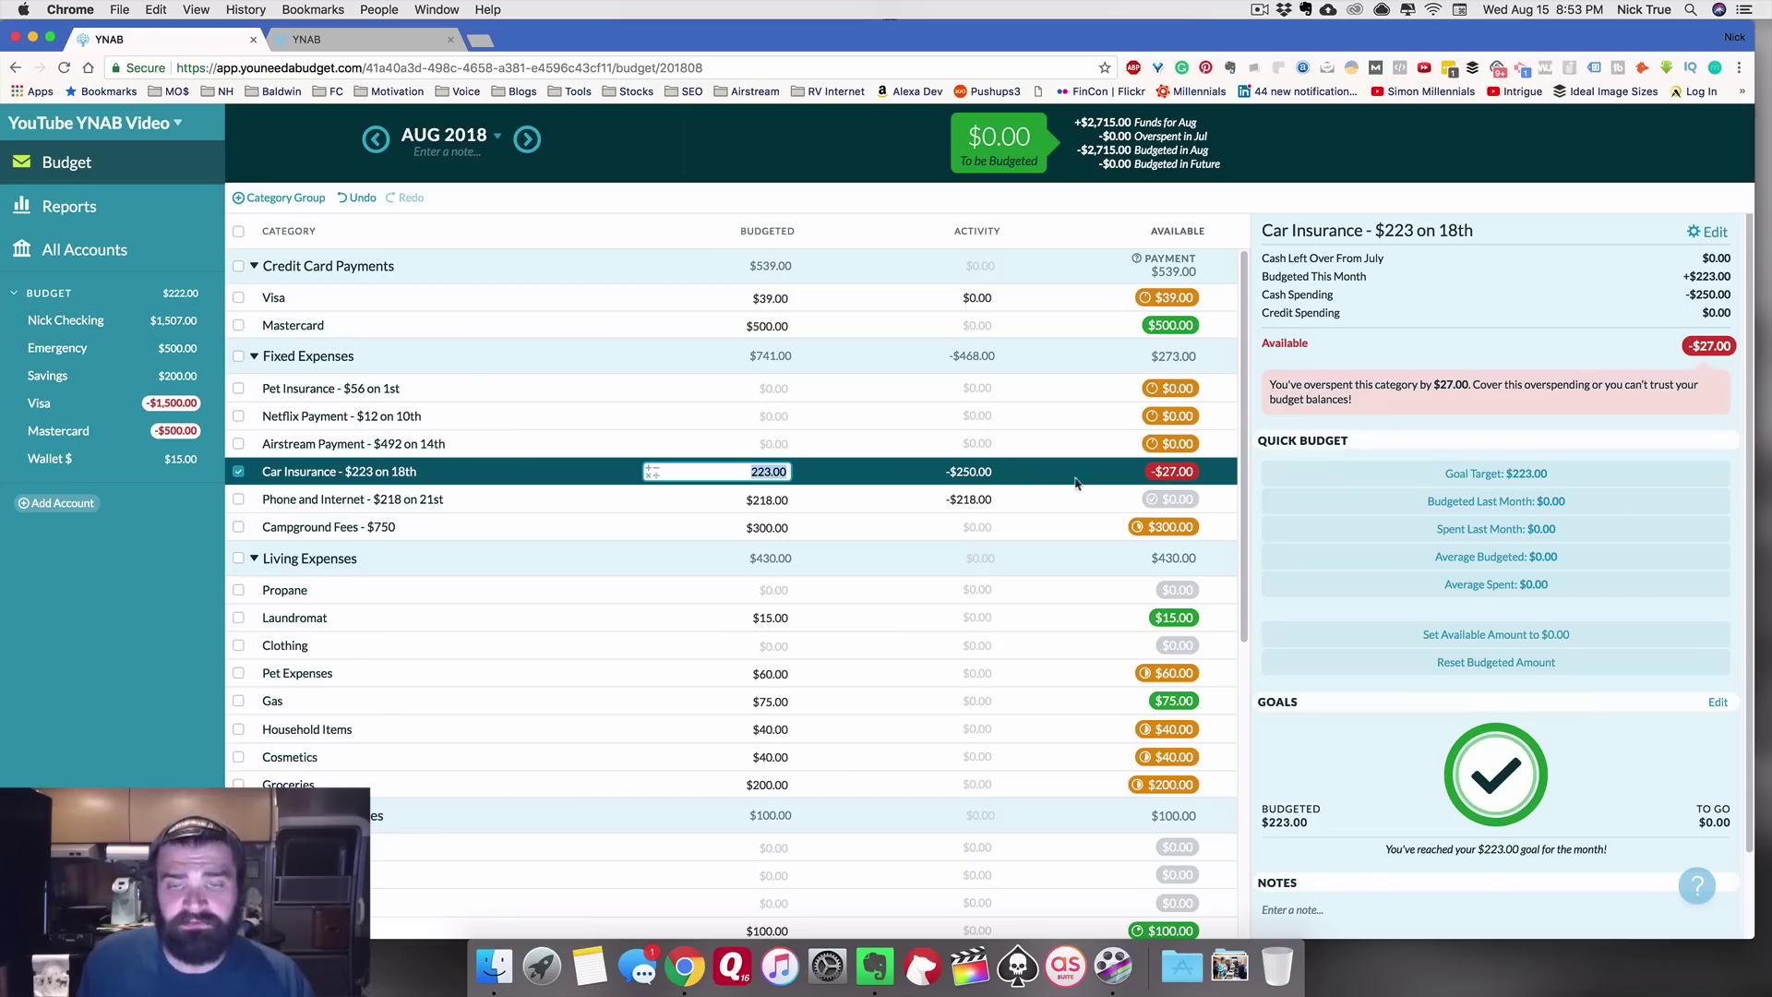
key("Return")
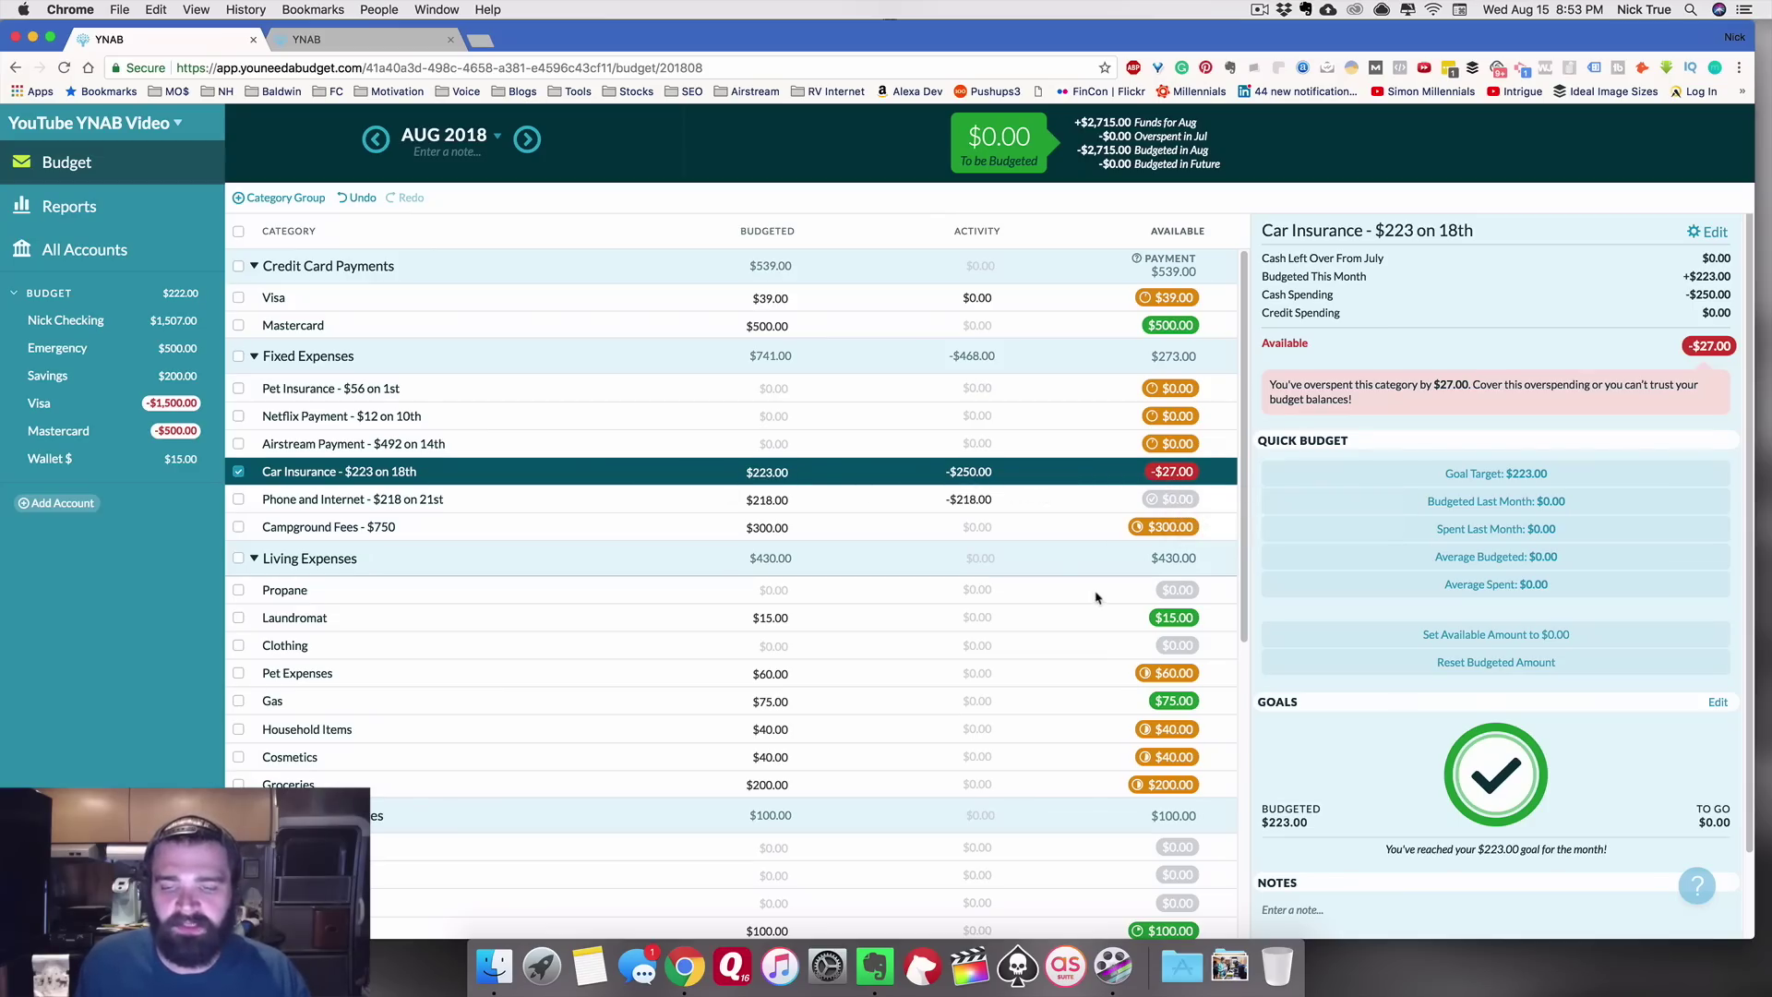
Step: Cover the Car Insurance overspending with money from the Gas category
left_click(1179, 472)
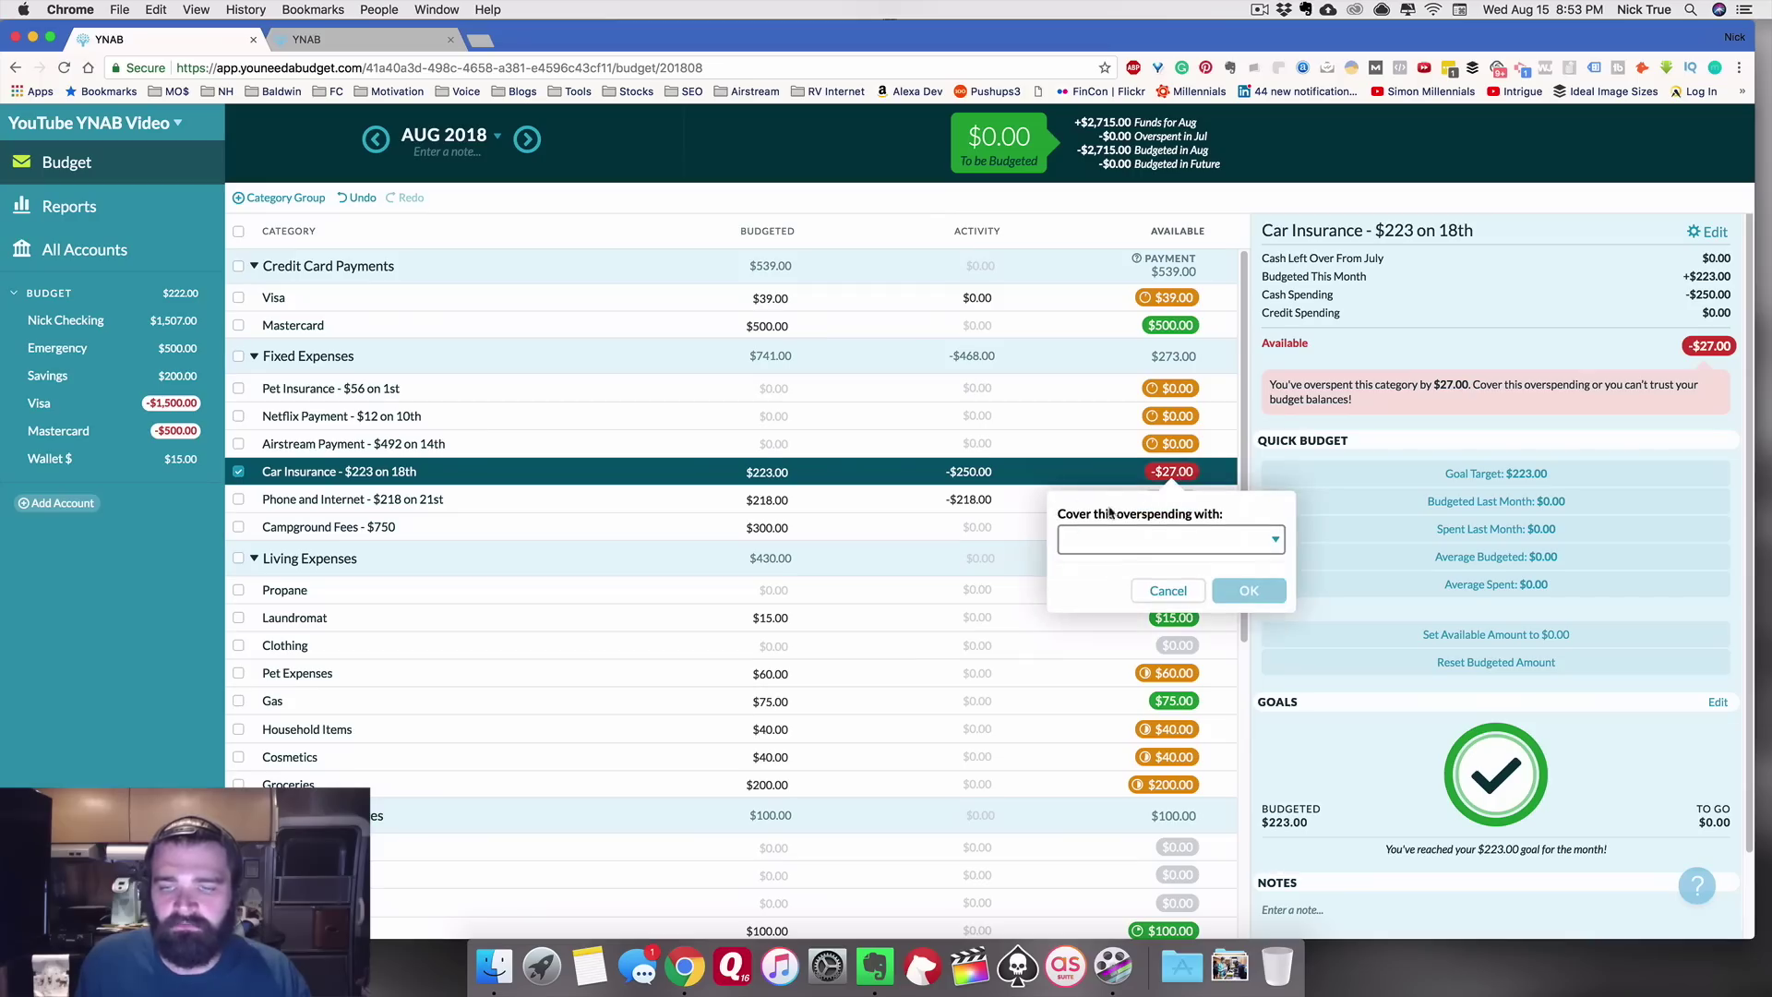
left_click(1121, 540)
type("ga")
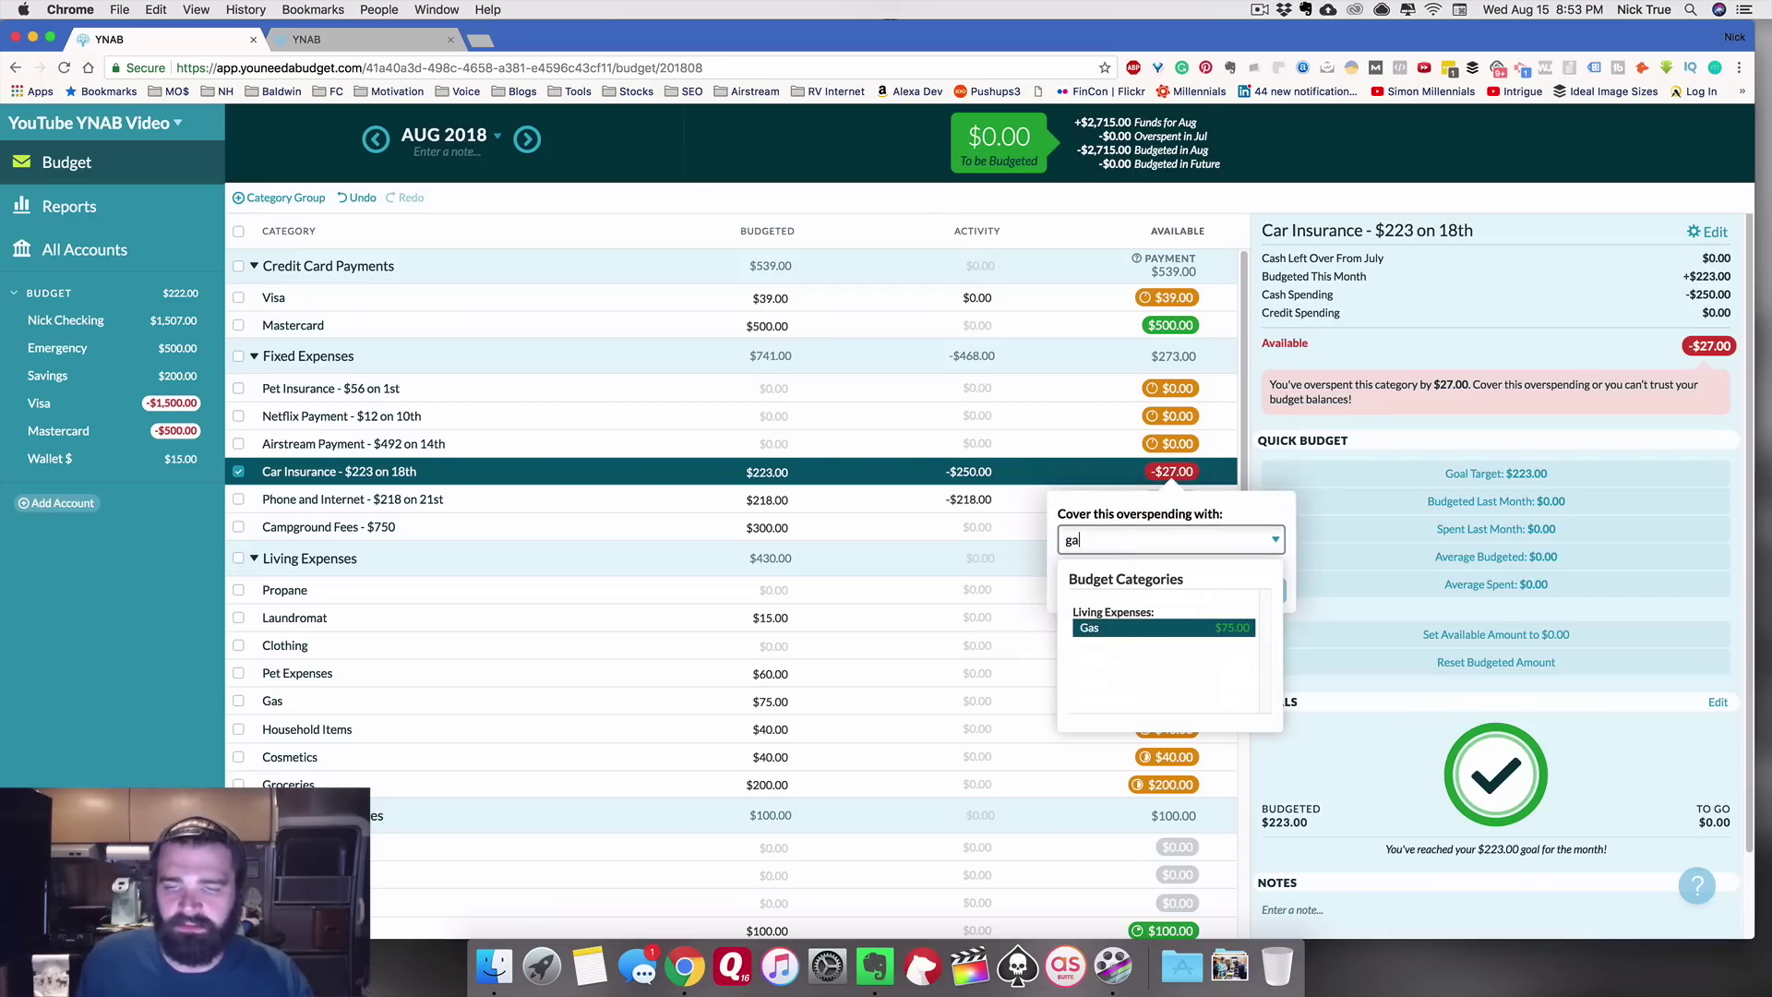
left_click(1190, 631)
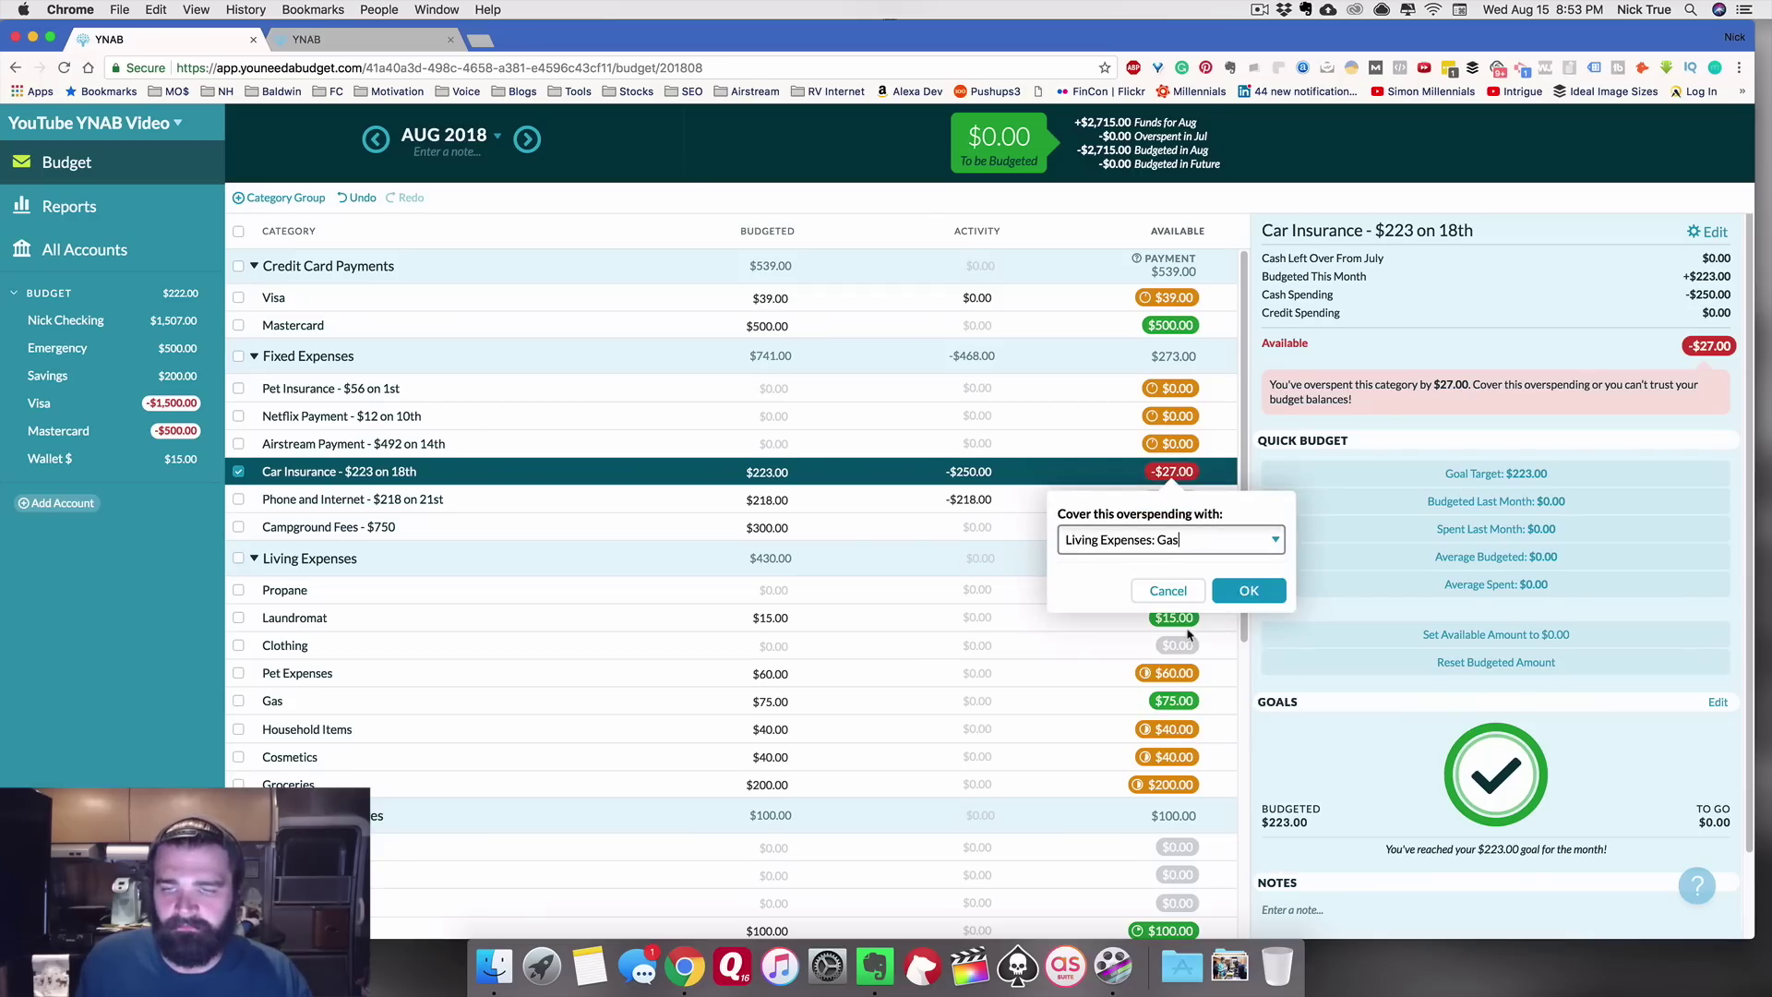
left_click(1246, 598)
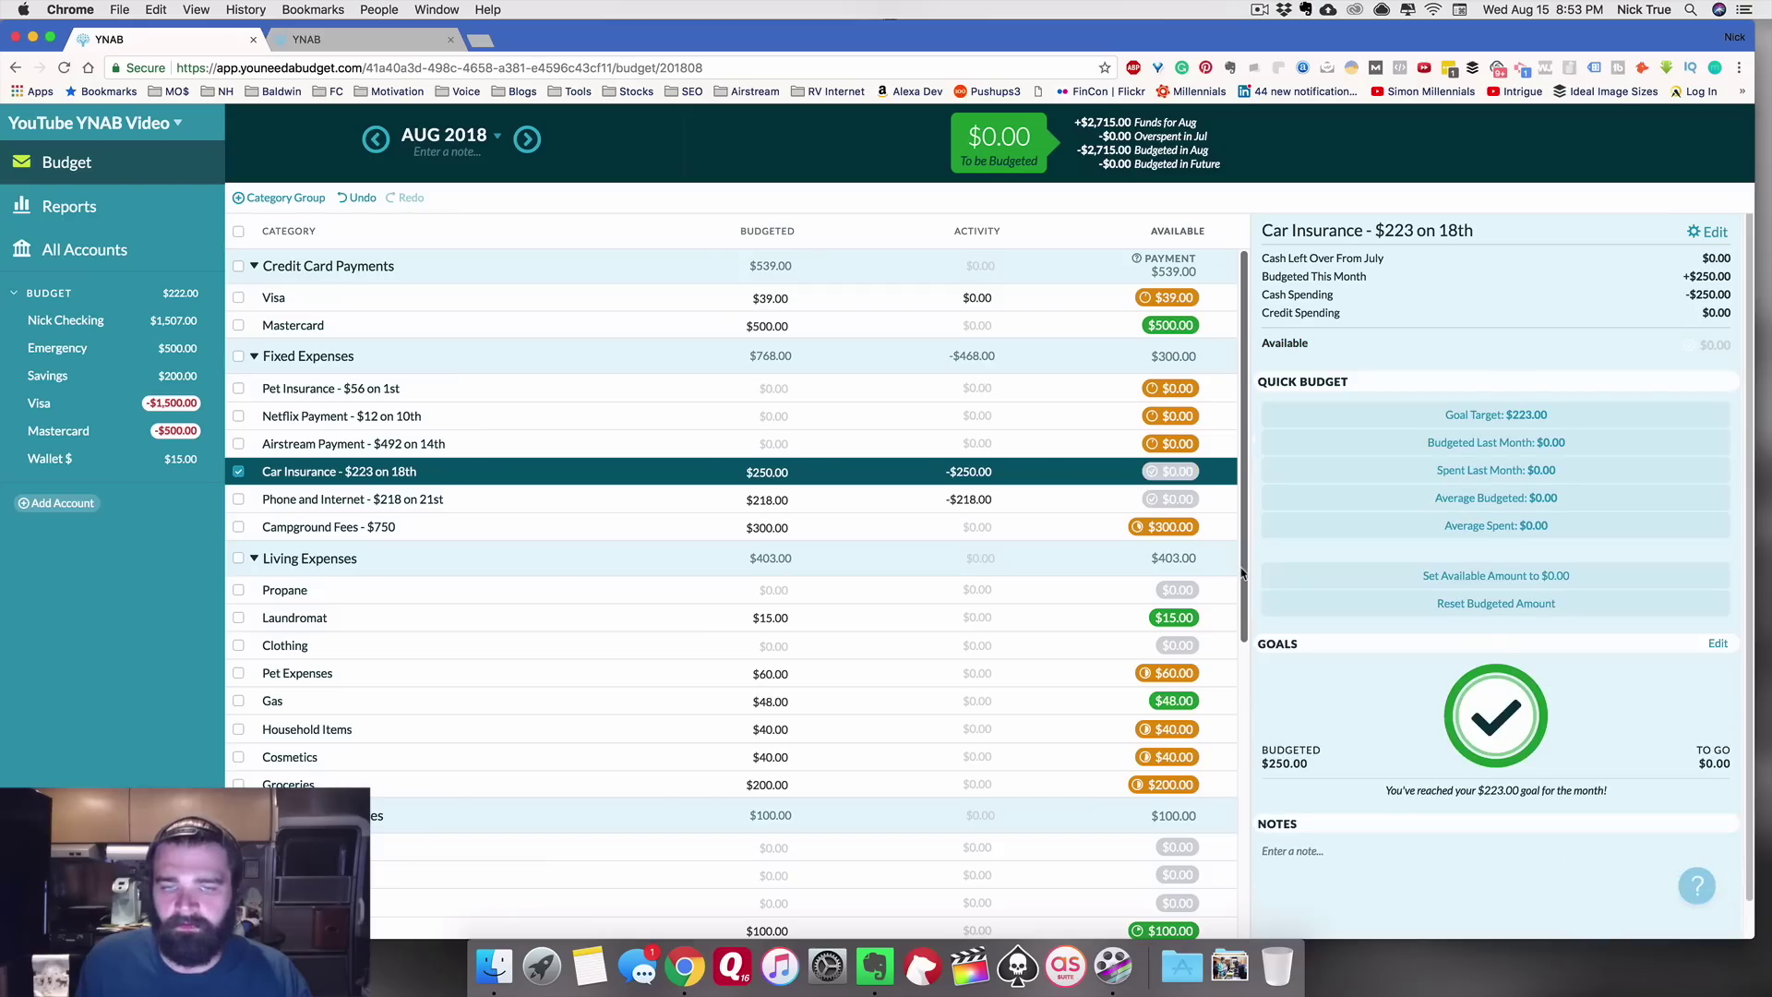
Step: Review the budgeted amounts for Car Insurance and Gas, and open the Visa account's transactions
left_click(786, 474)
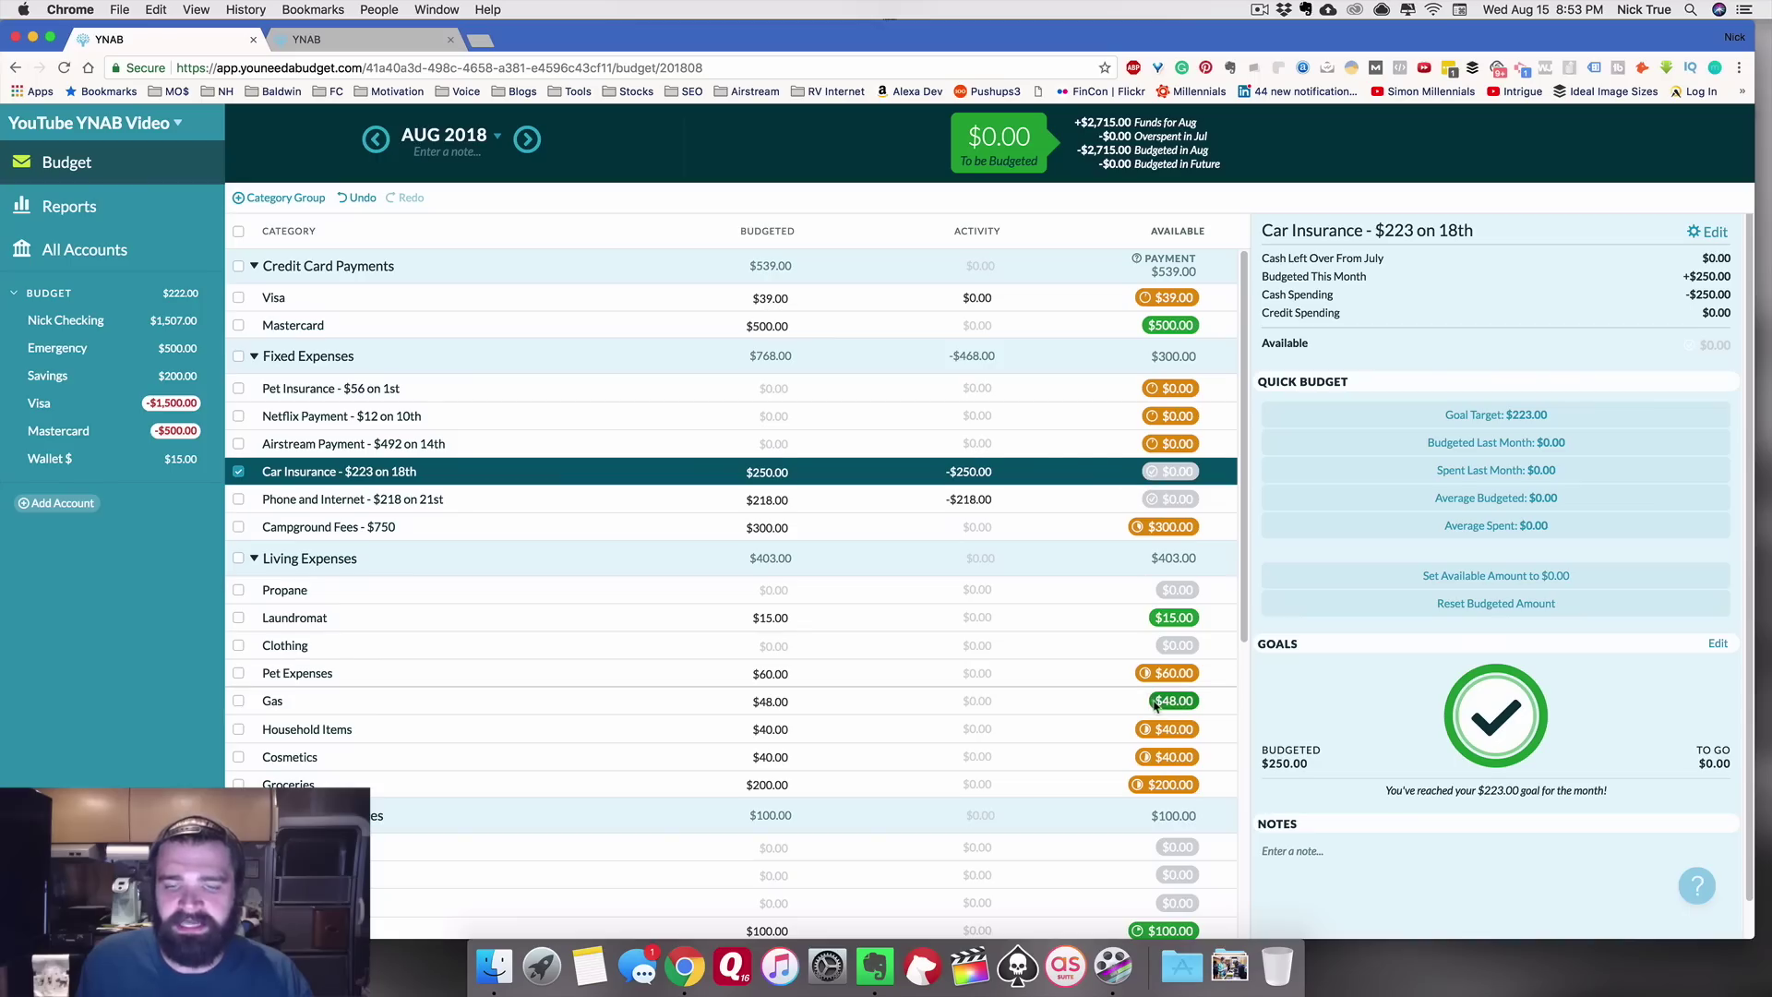
left_click(680, 704)
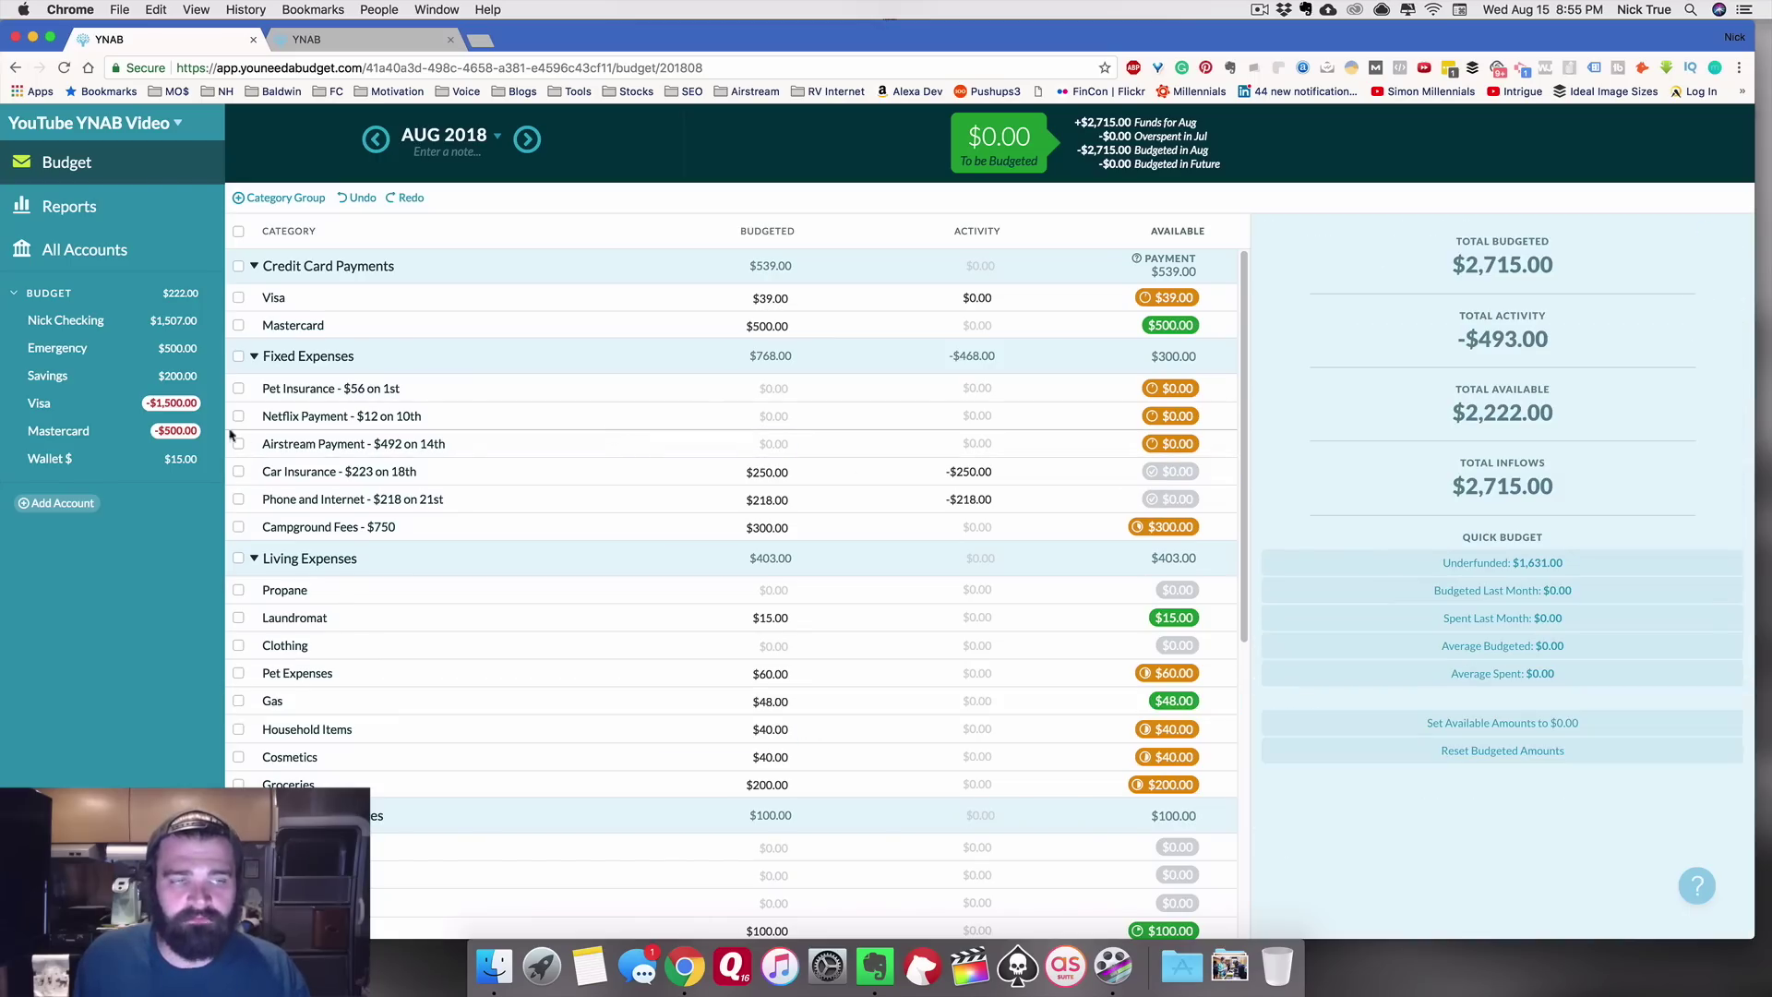
left_click(96, 411)
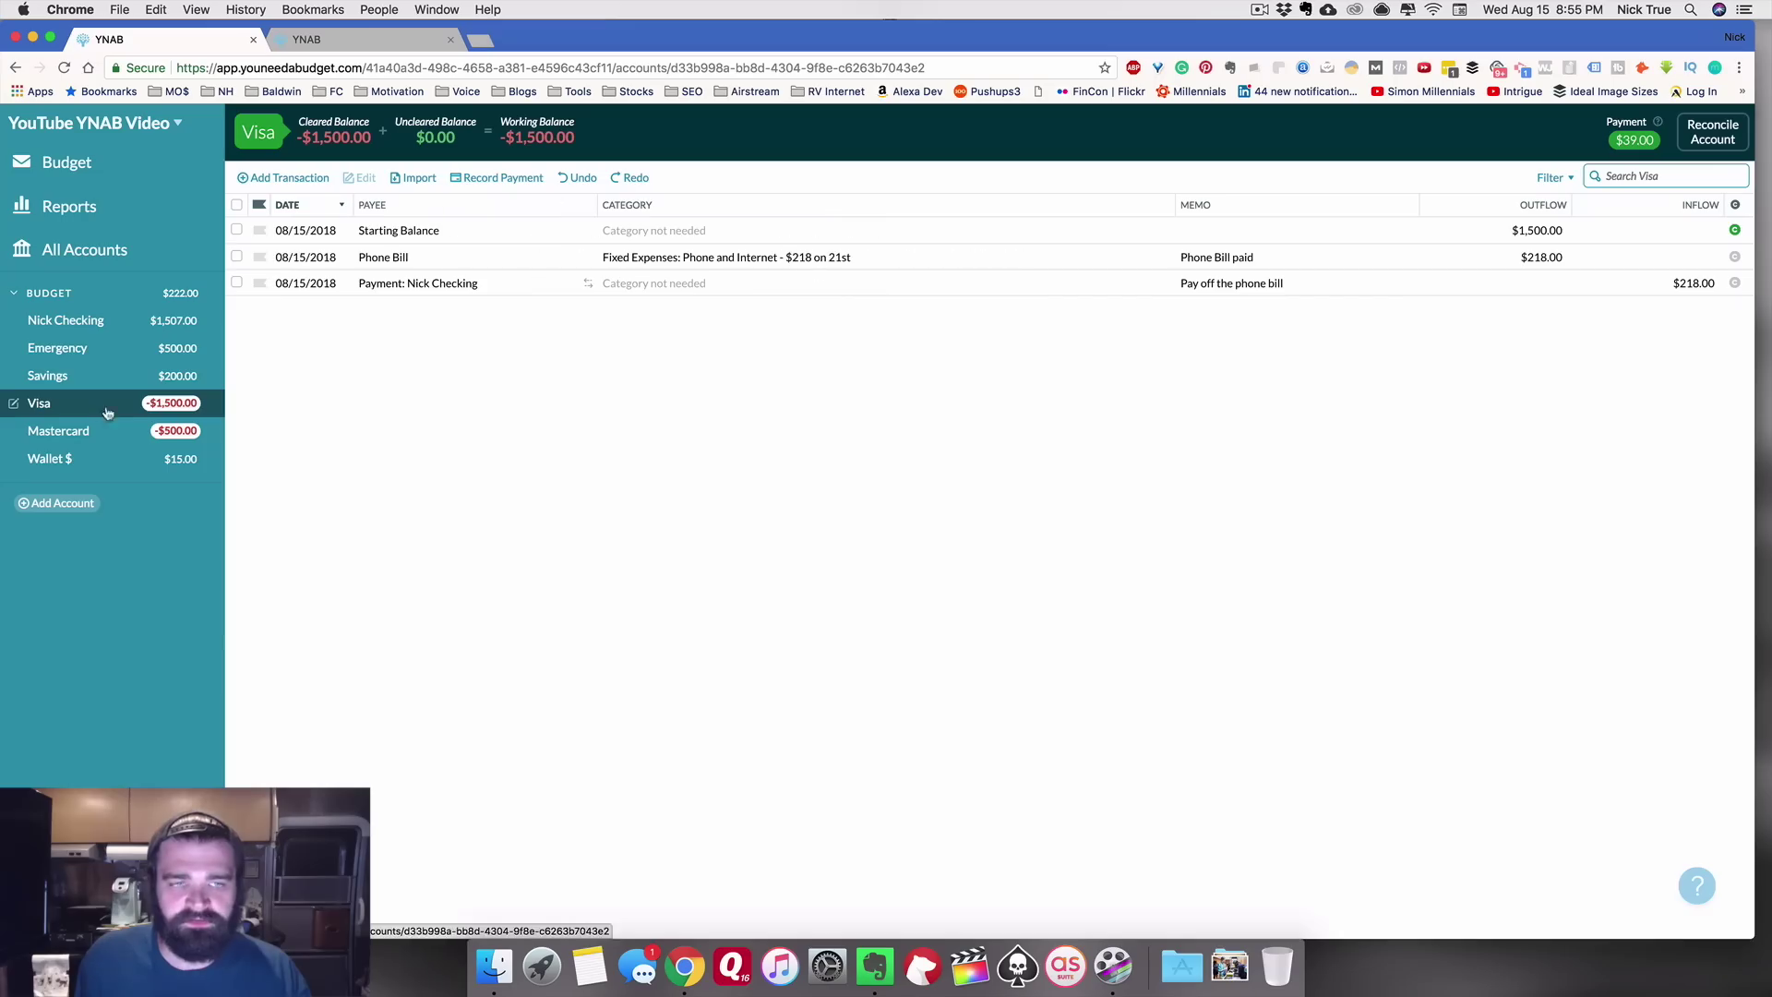
Step: Record a $250 outflow in the Visa account to payee walmart, categorized as Groceries
left_click(301, 179)
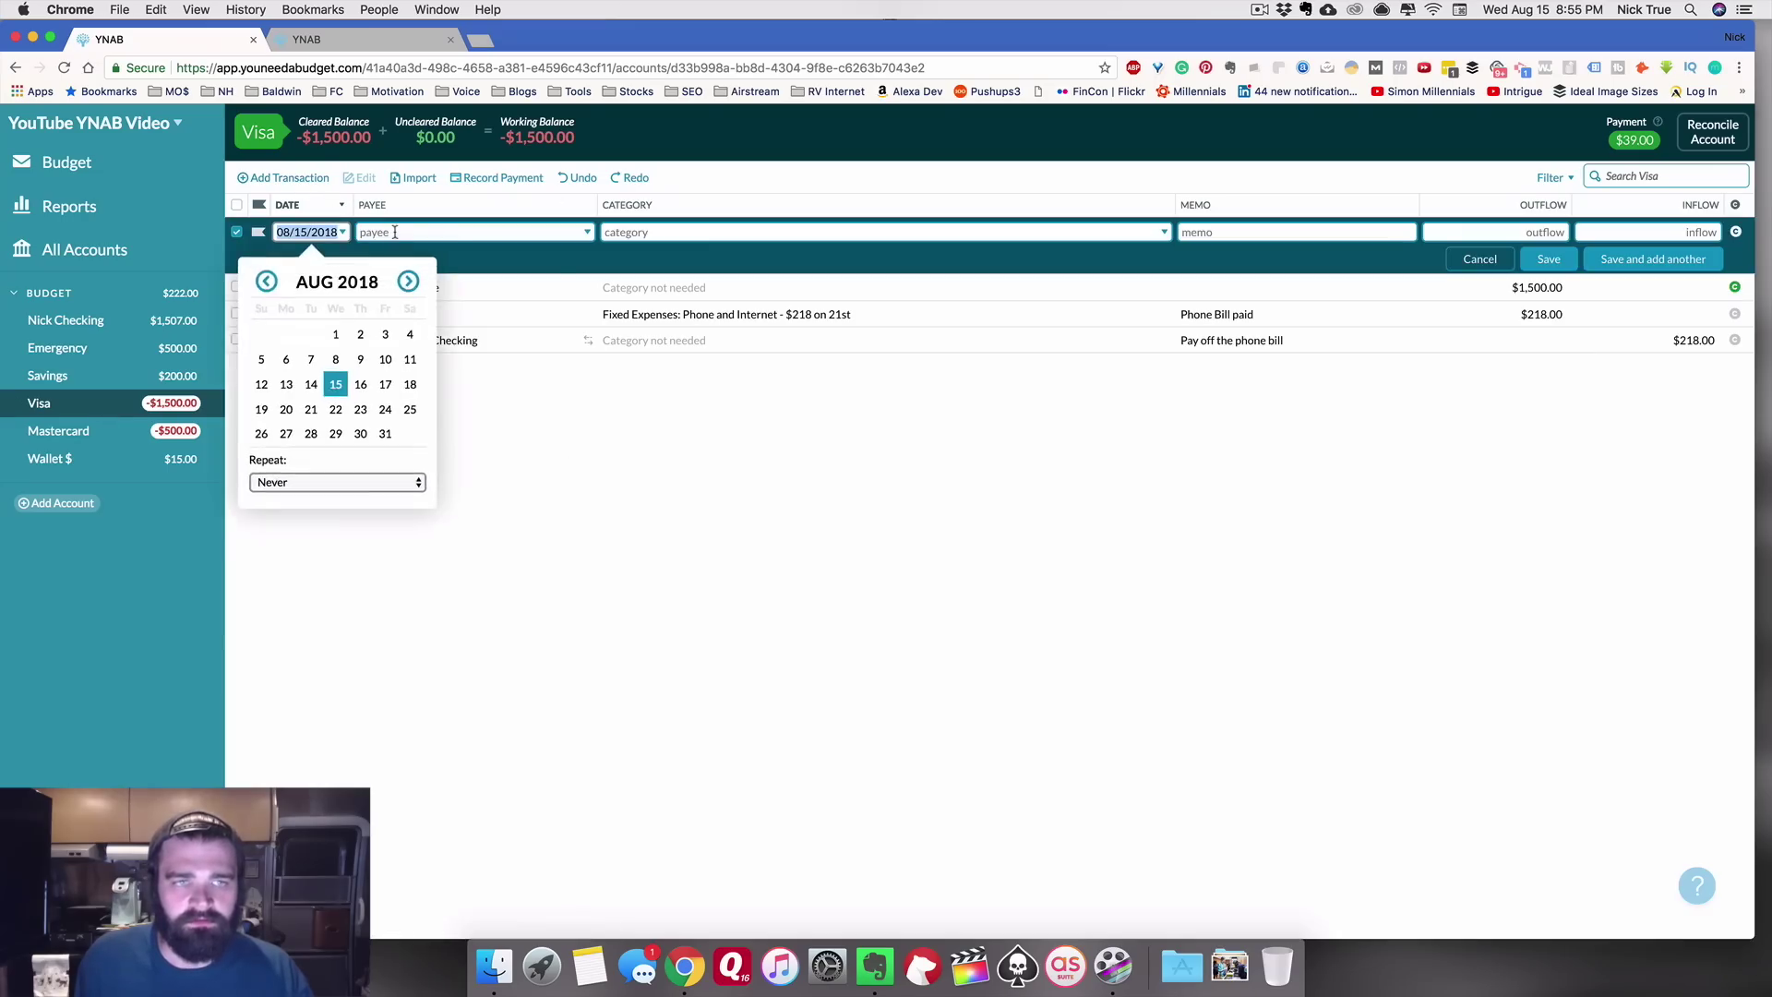
left_click(395, 231)
type("gg")
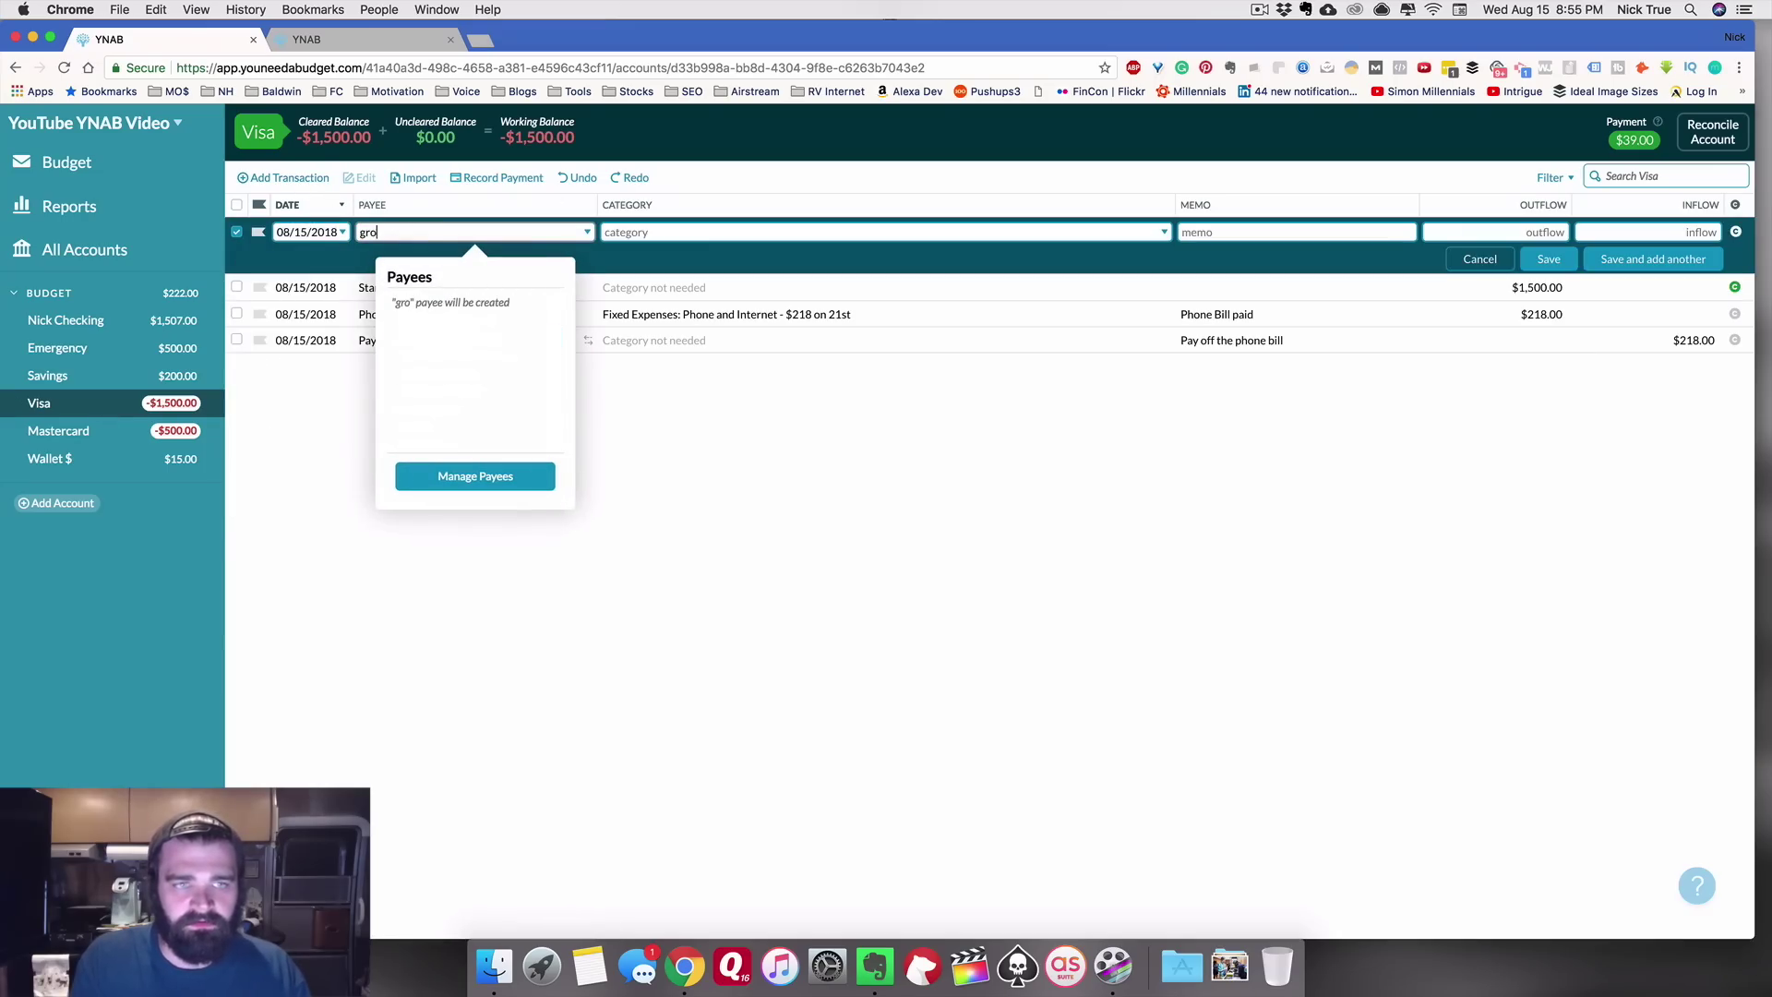
key("BackSpace")
key("BackSpace")
type("walmart")
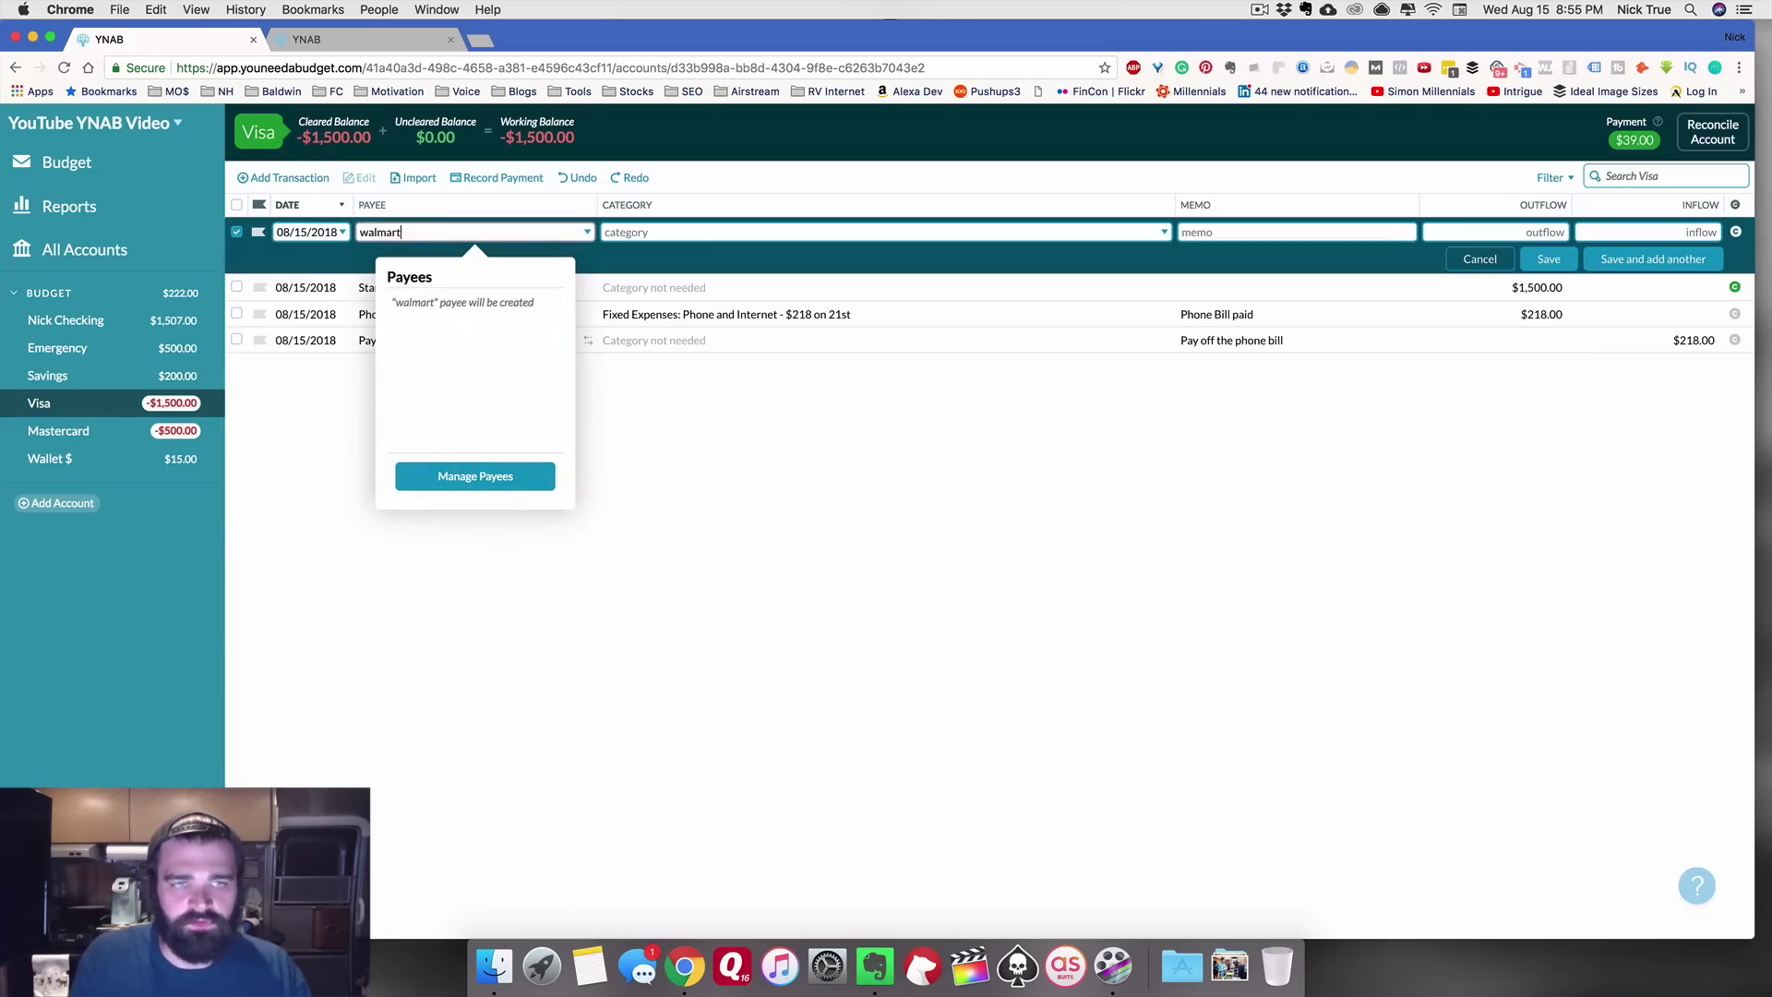
key("Tab")
type("go")
key("BackSpace")
type("rp")
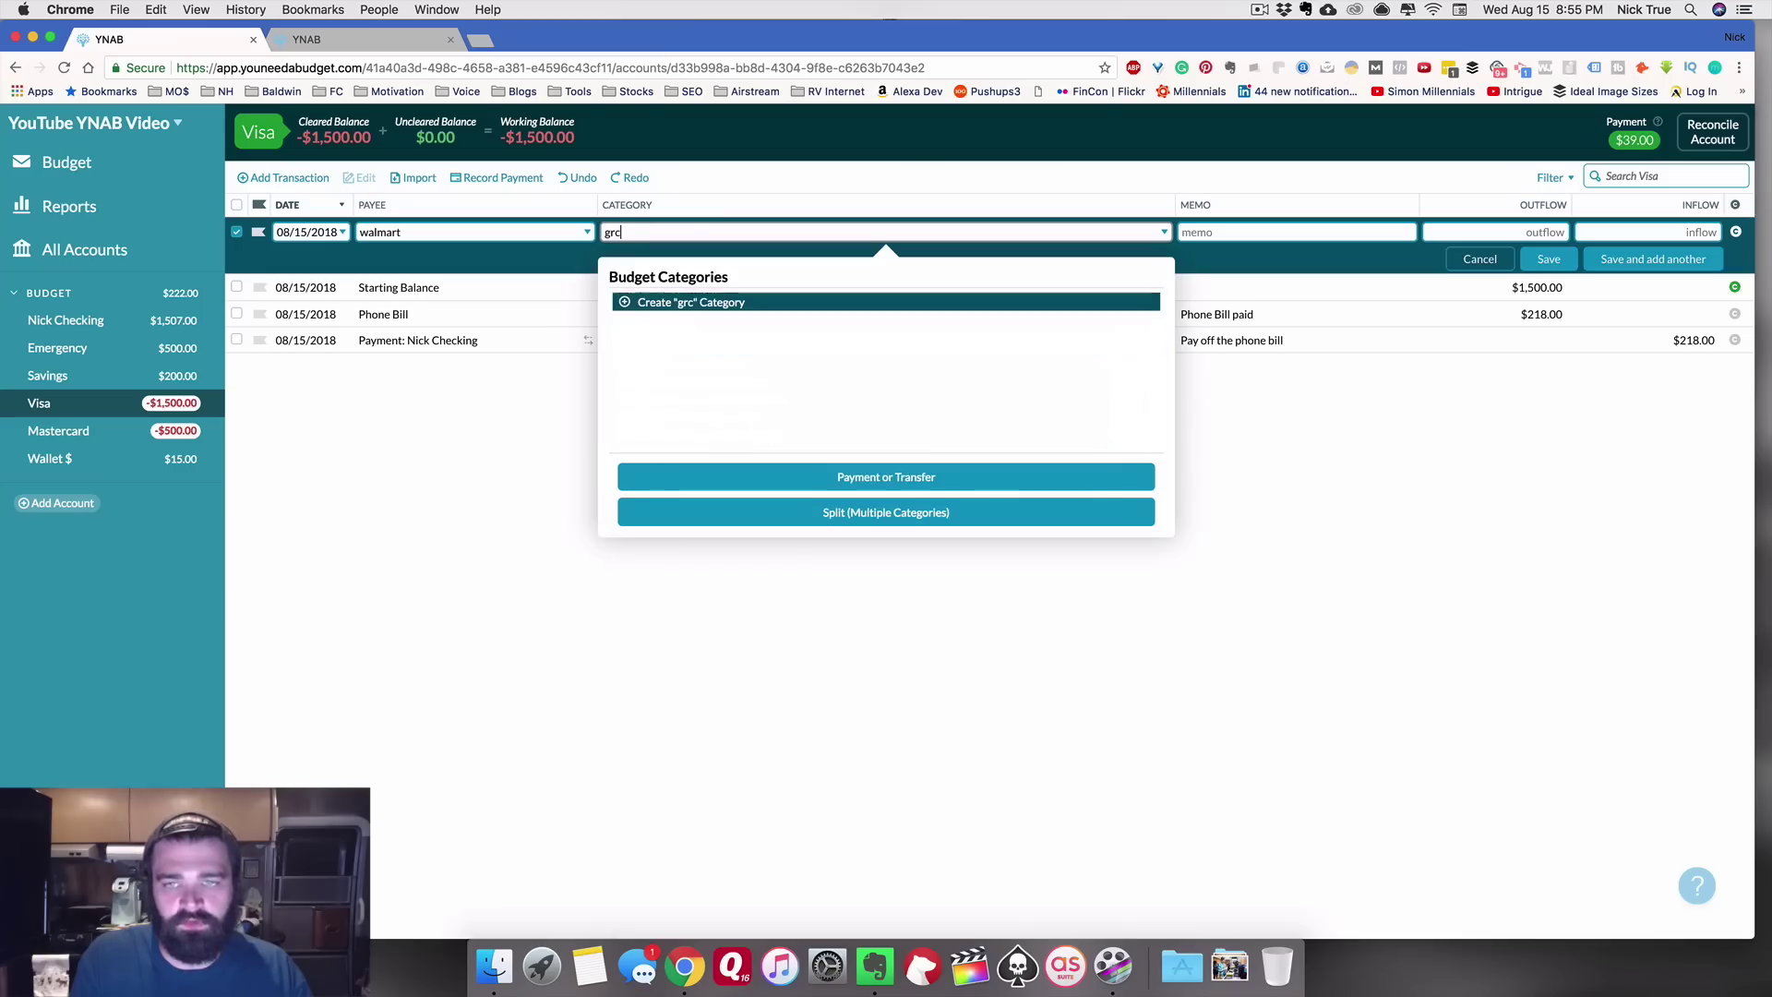
key("BackSpace")
type("o")
key("Tab")
key("Tab")
type("250")
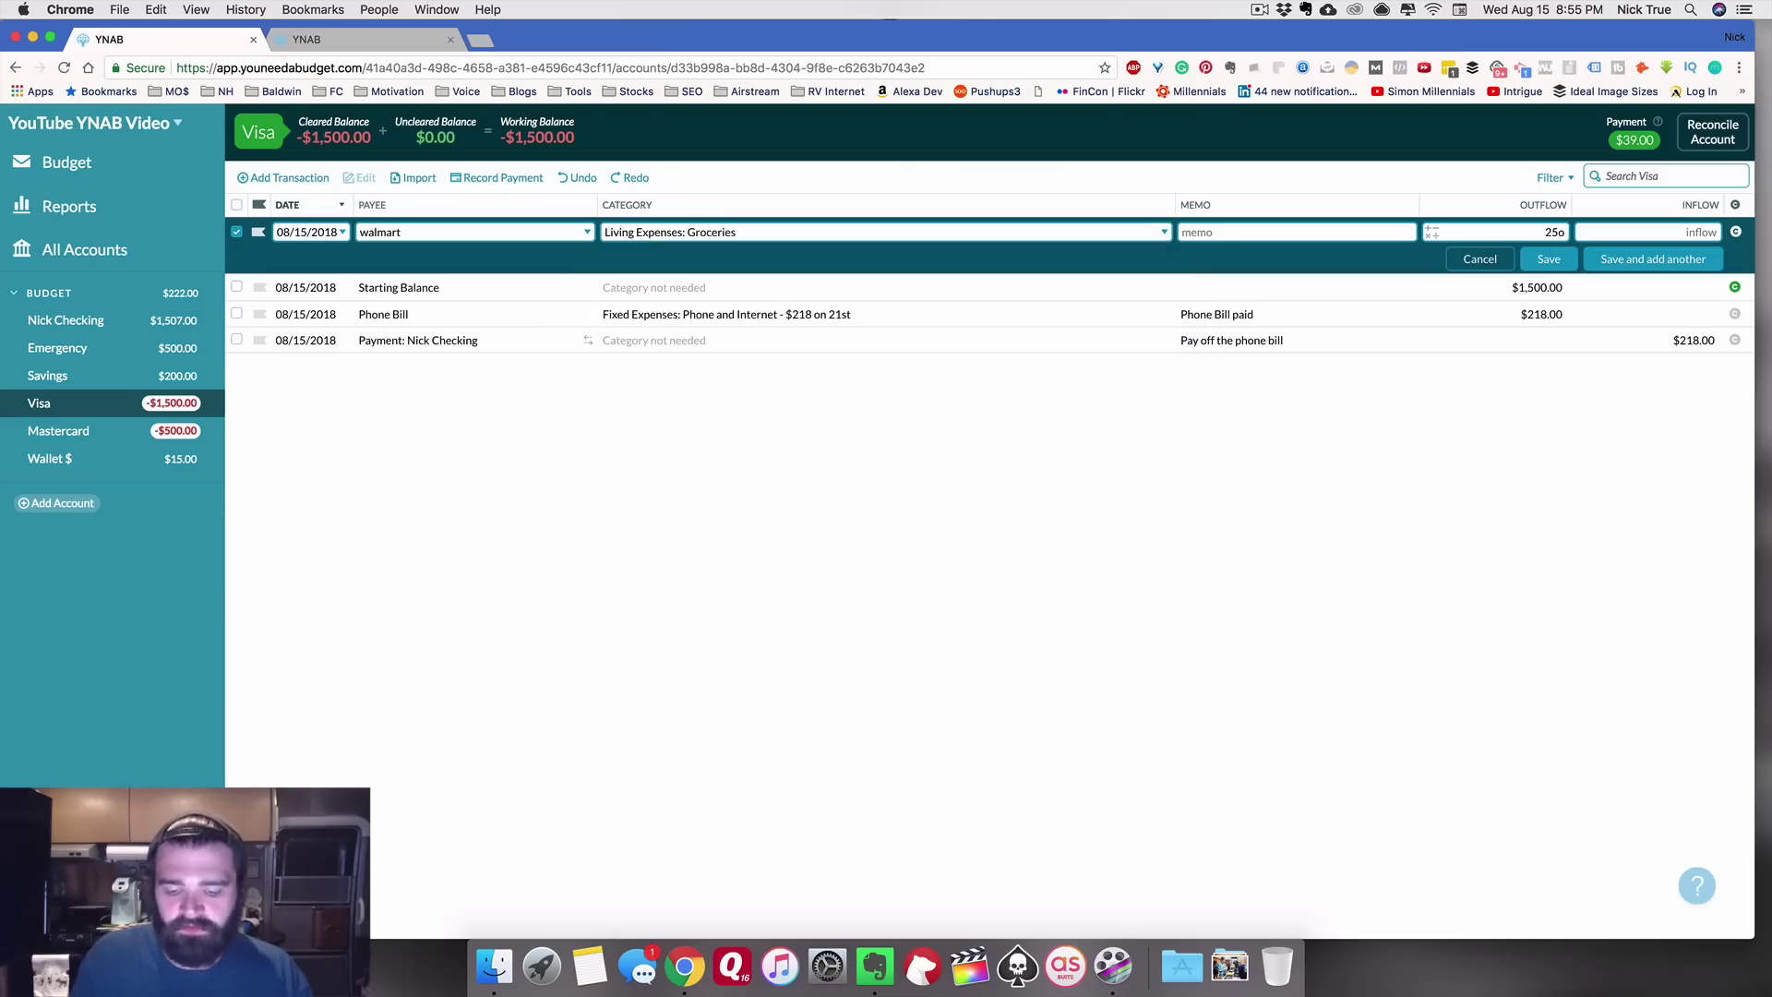
left_click(1549, 258)
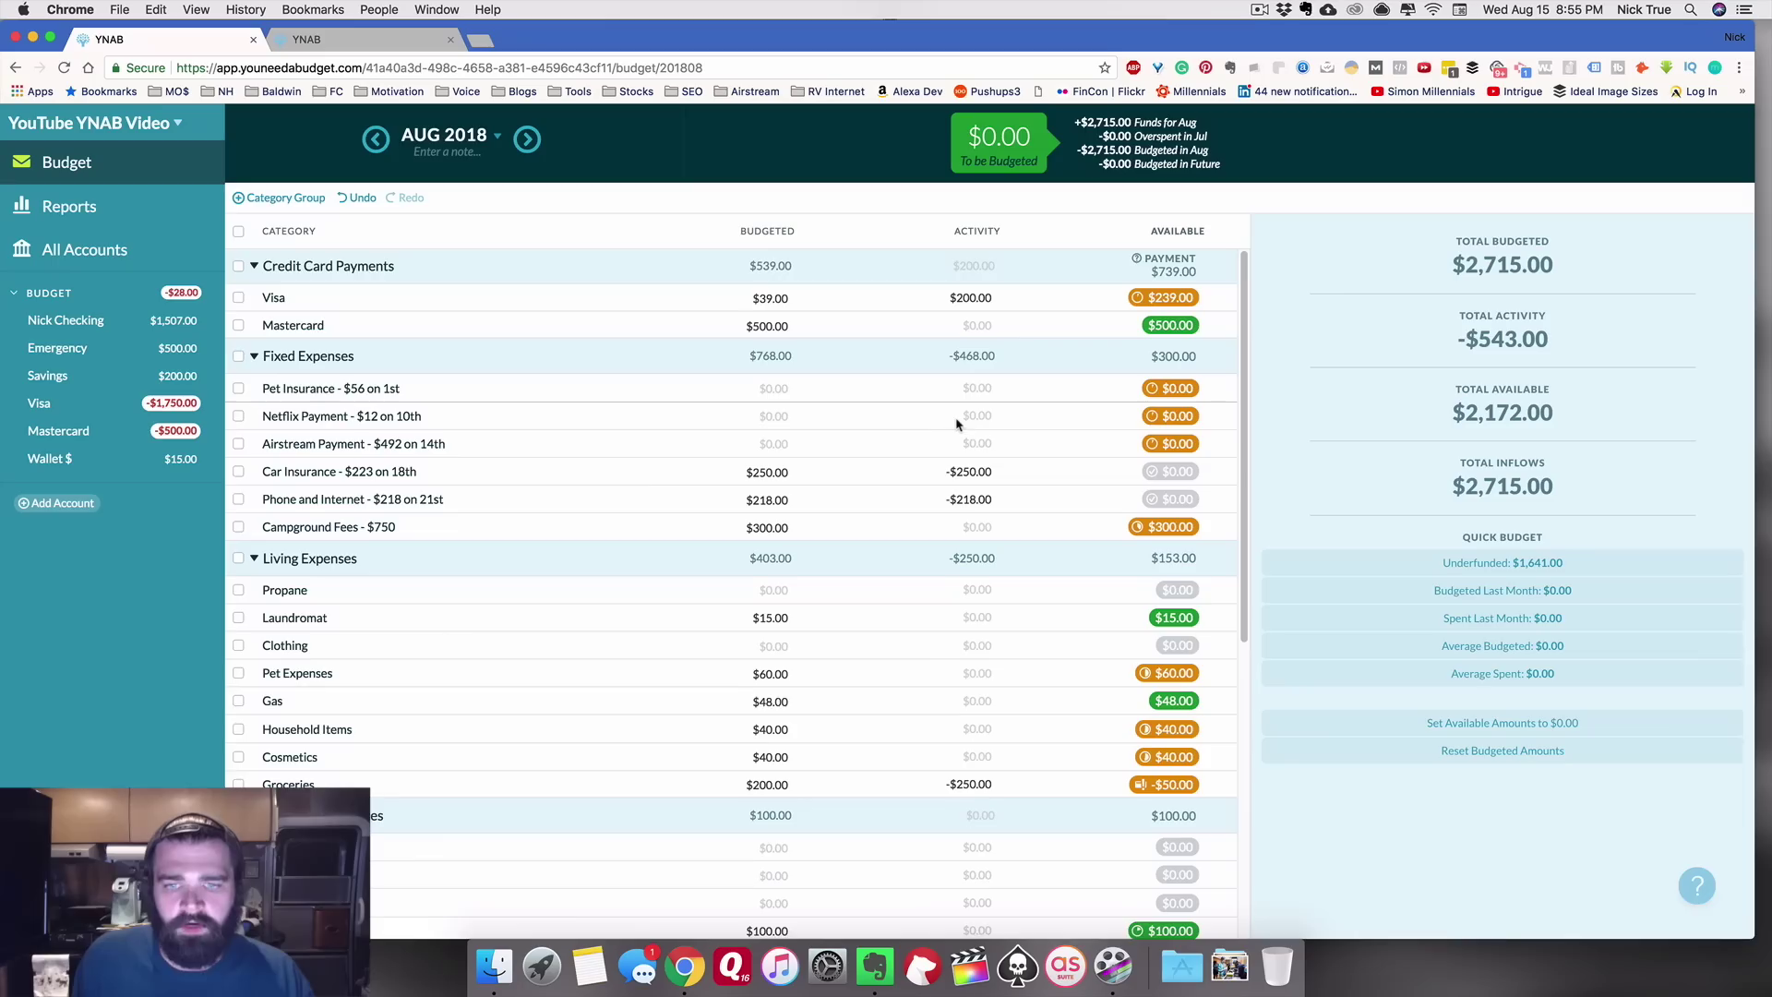
Step: Cover the Groceries credit overspending in the August budget with money from the Campground Fees category
scroll(955, 424, "down", 5)
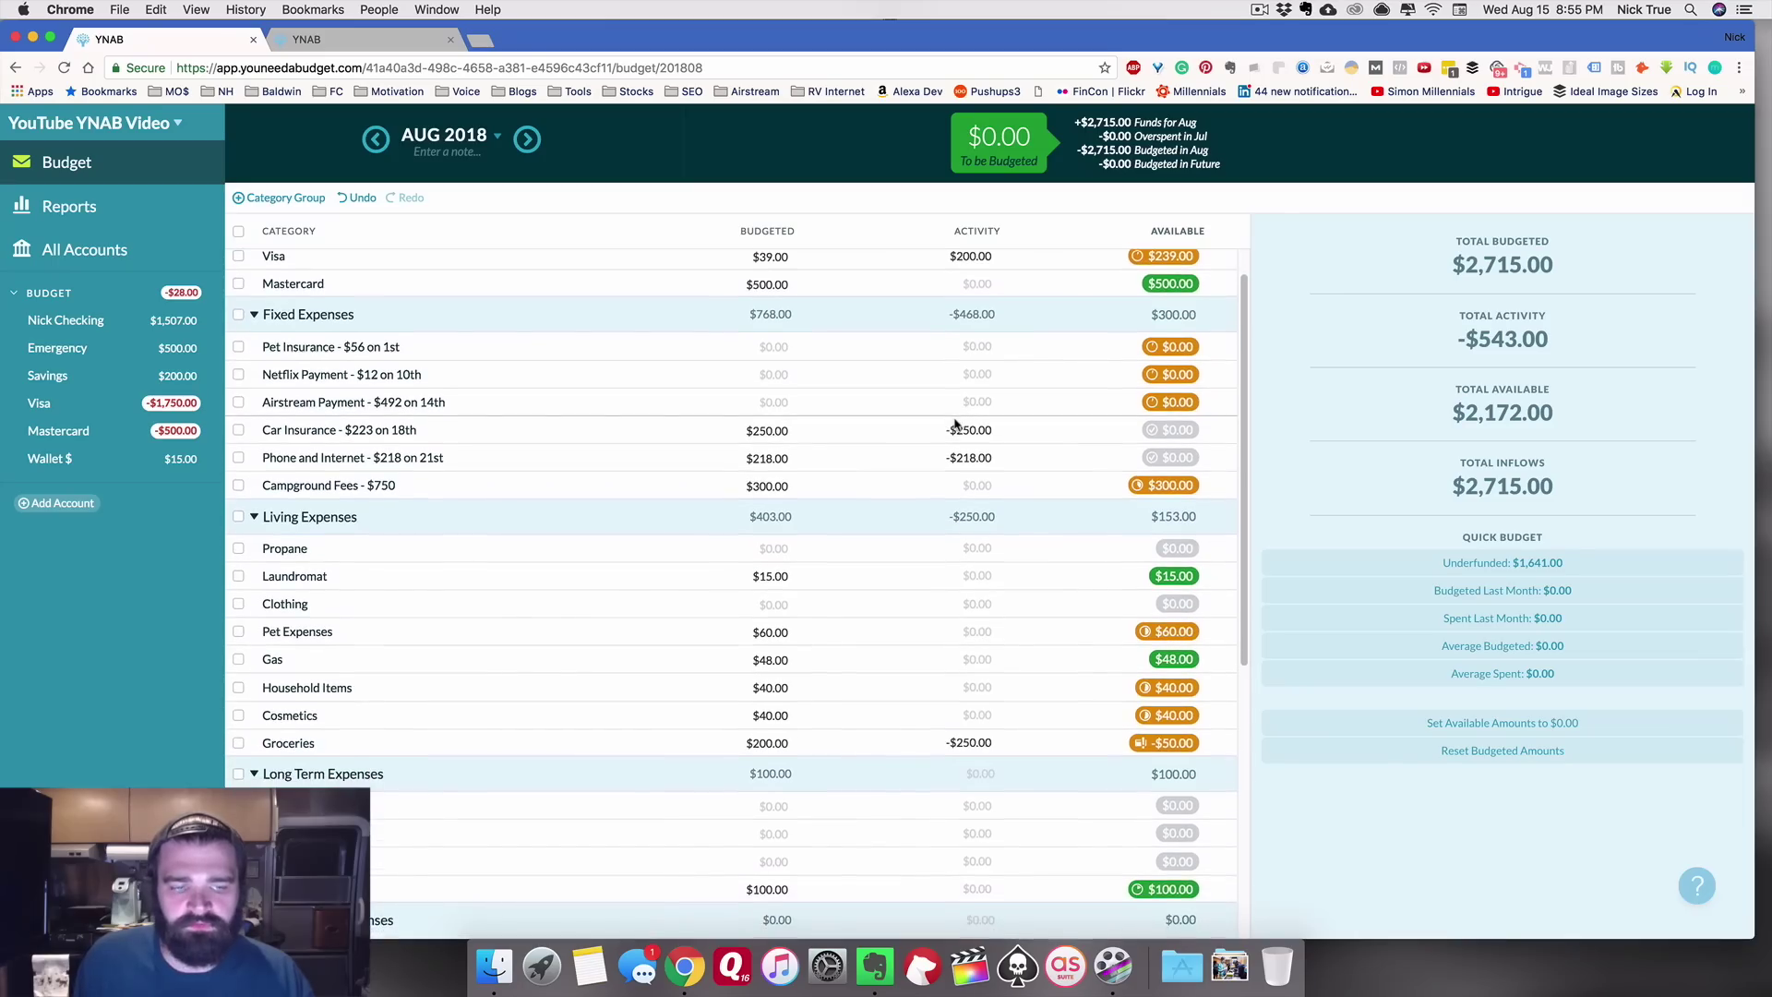
left_click(1110, 678)
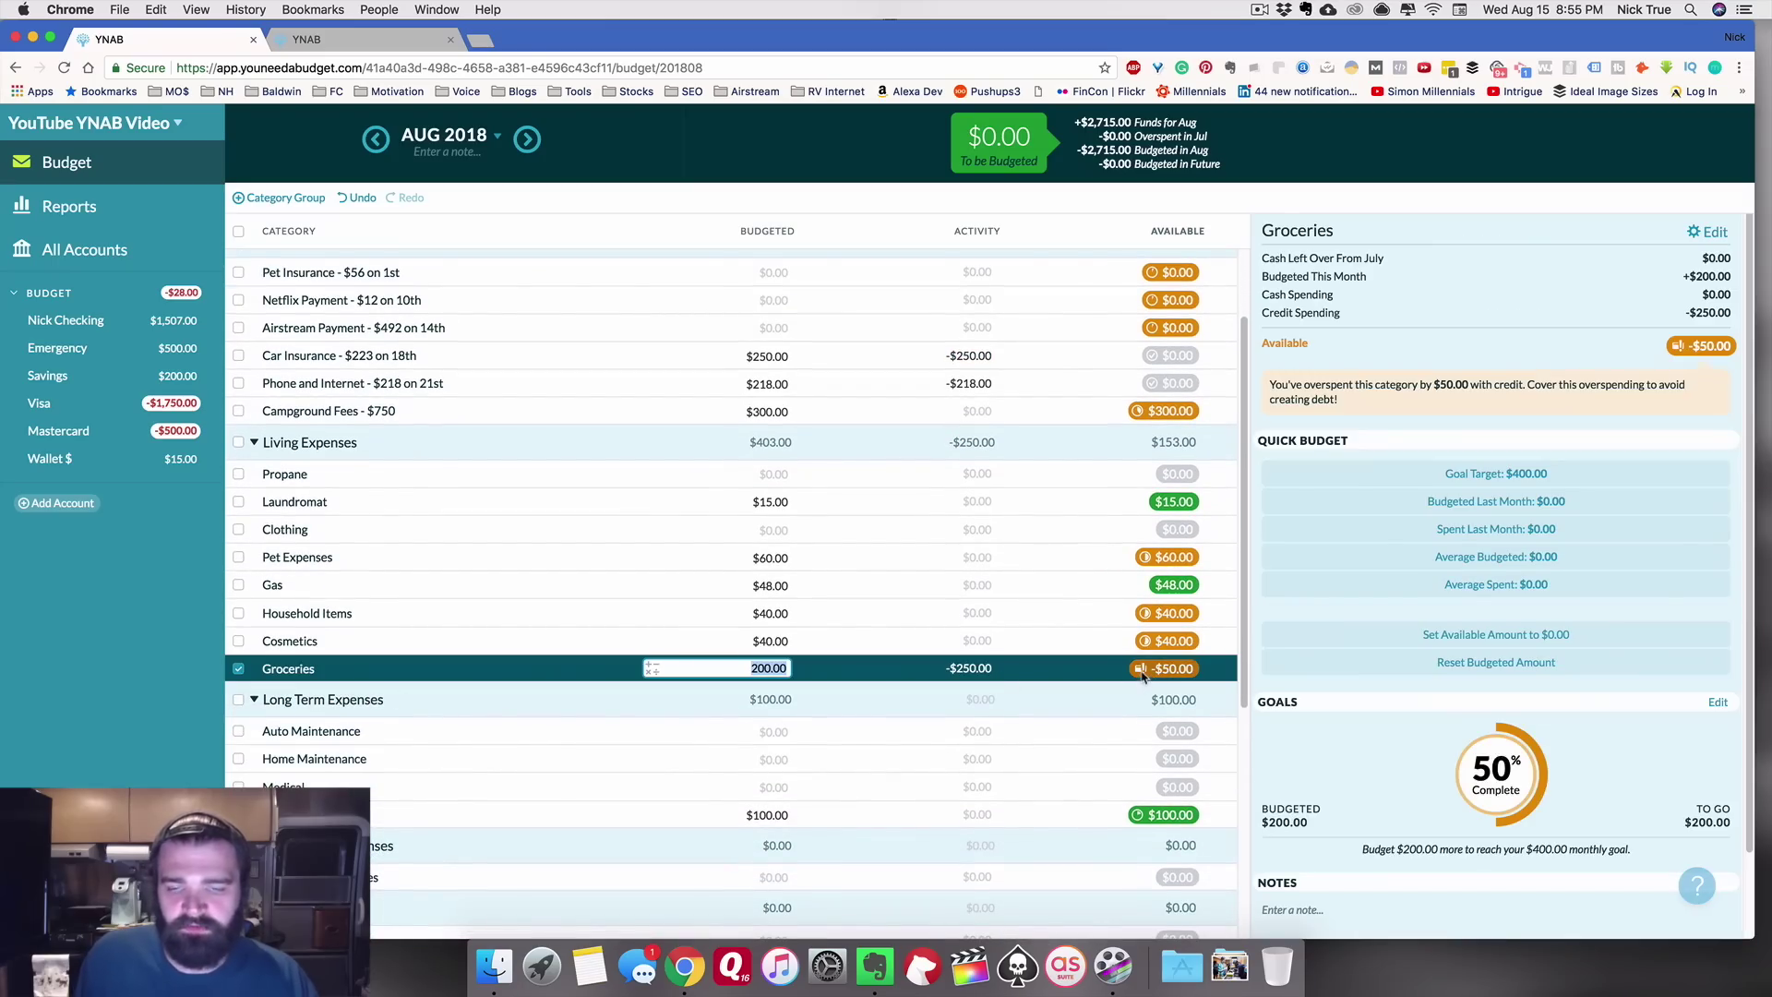
mouse_move(1168, 674)
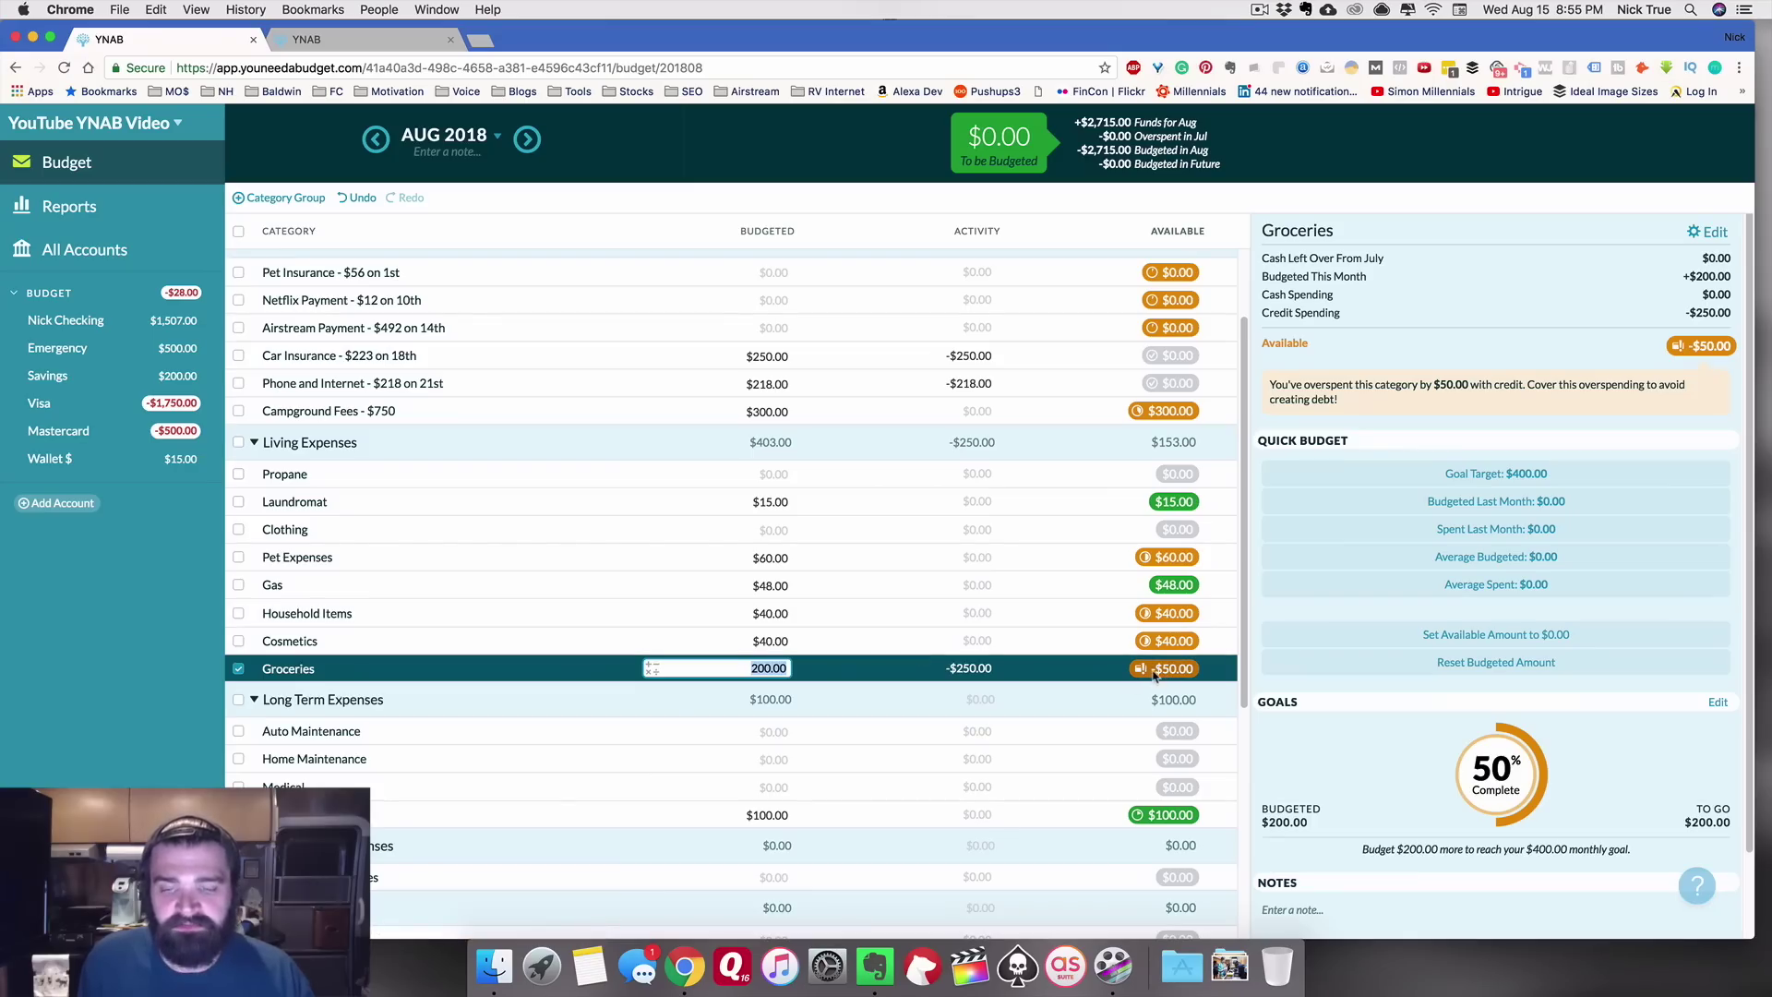
left_click(928, 680)
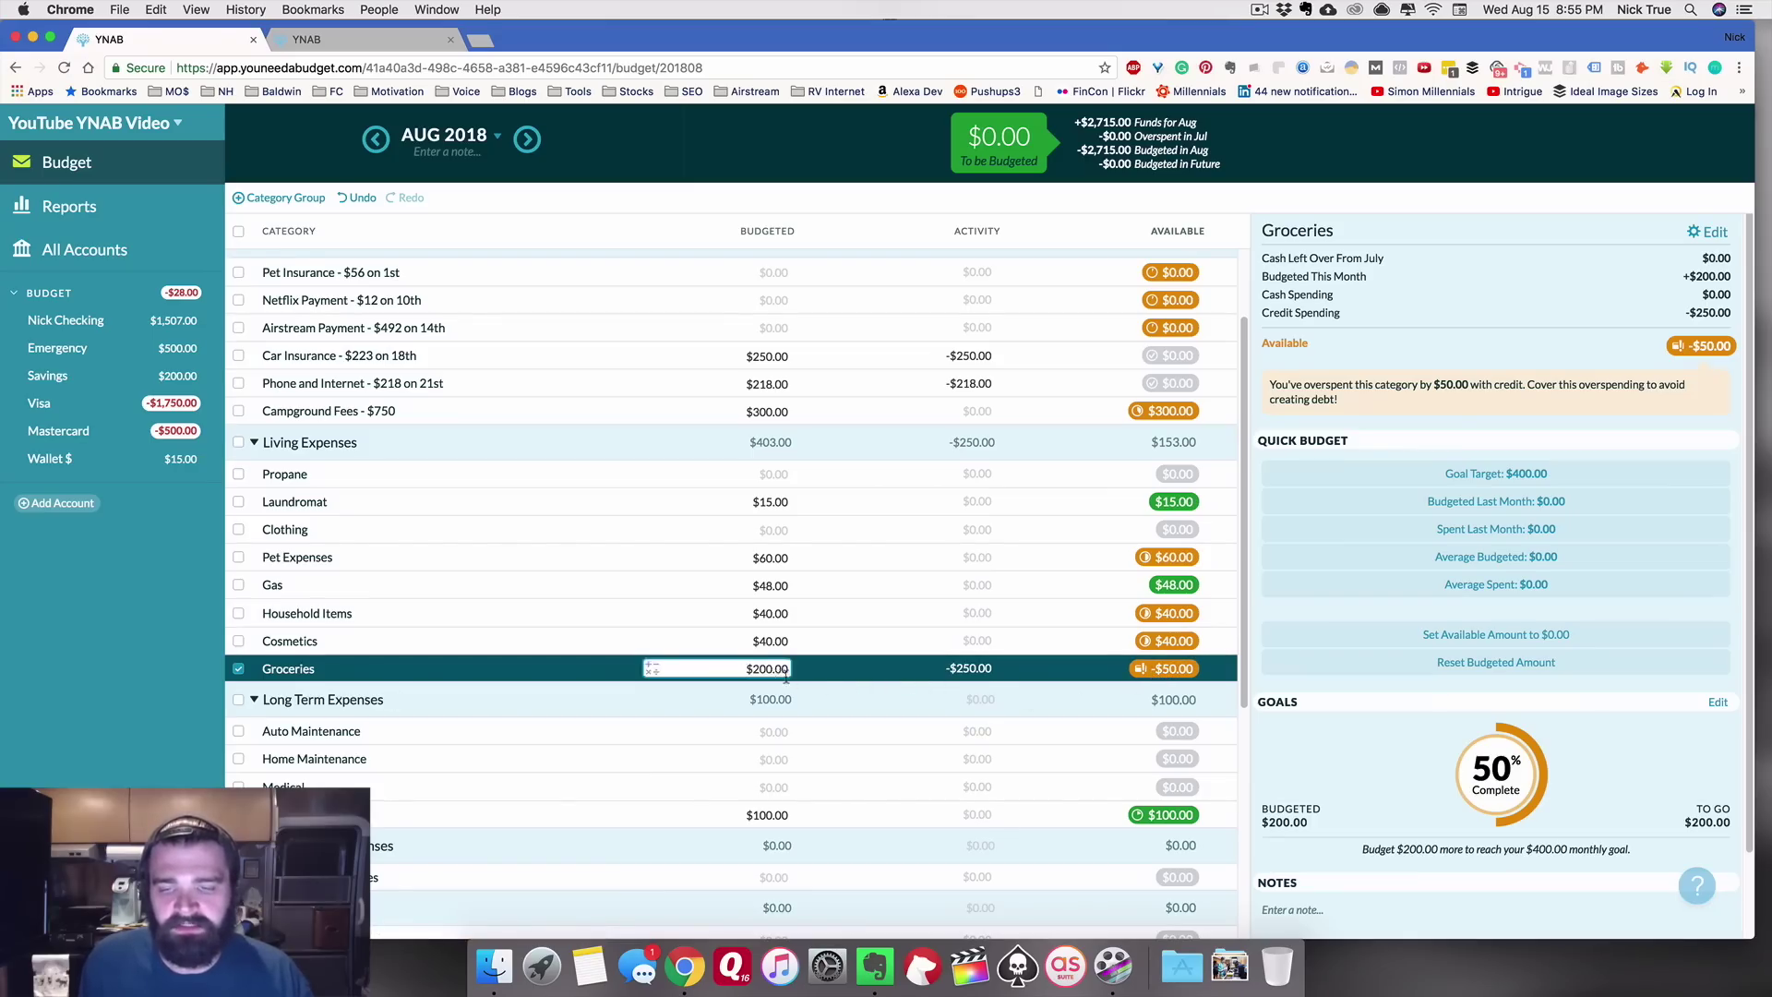
left_click(1163, 671)
left_click(1145, 729)
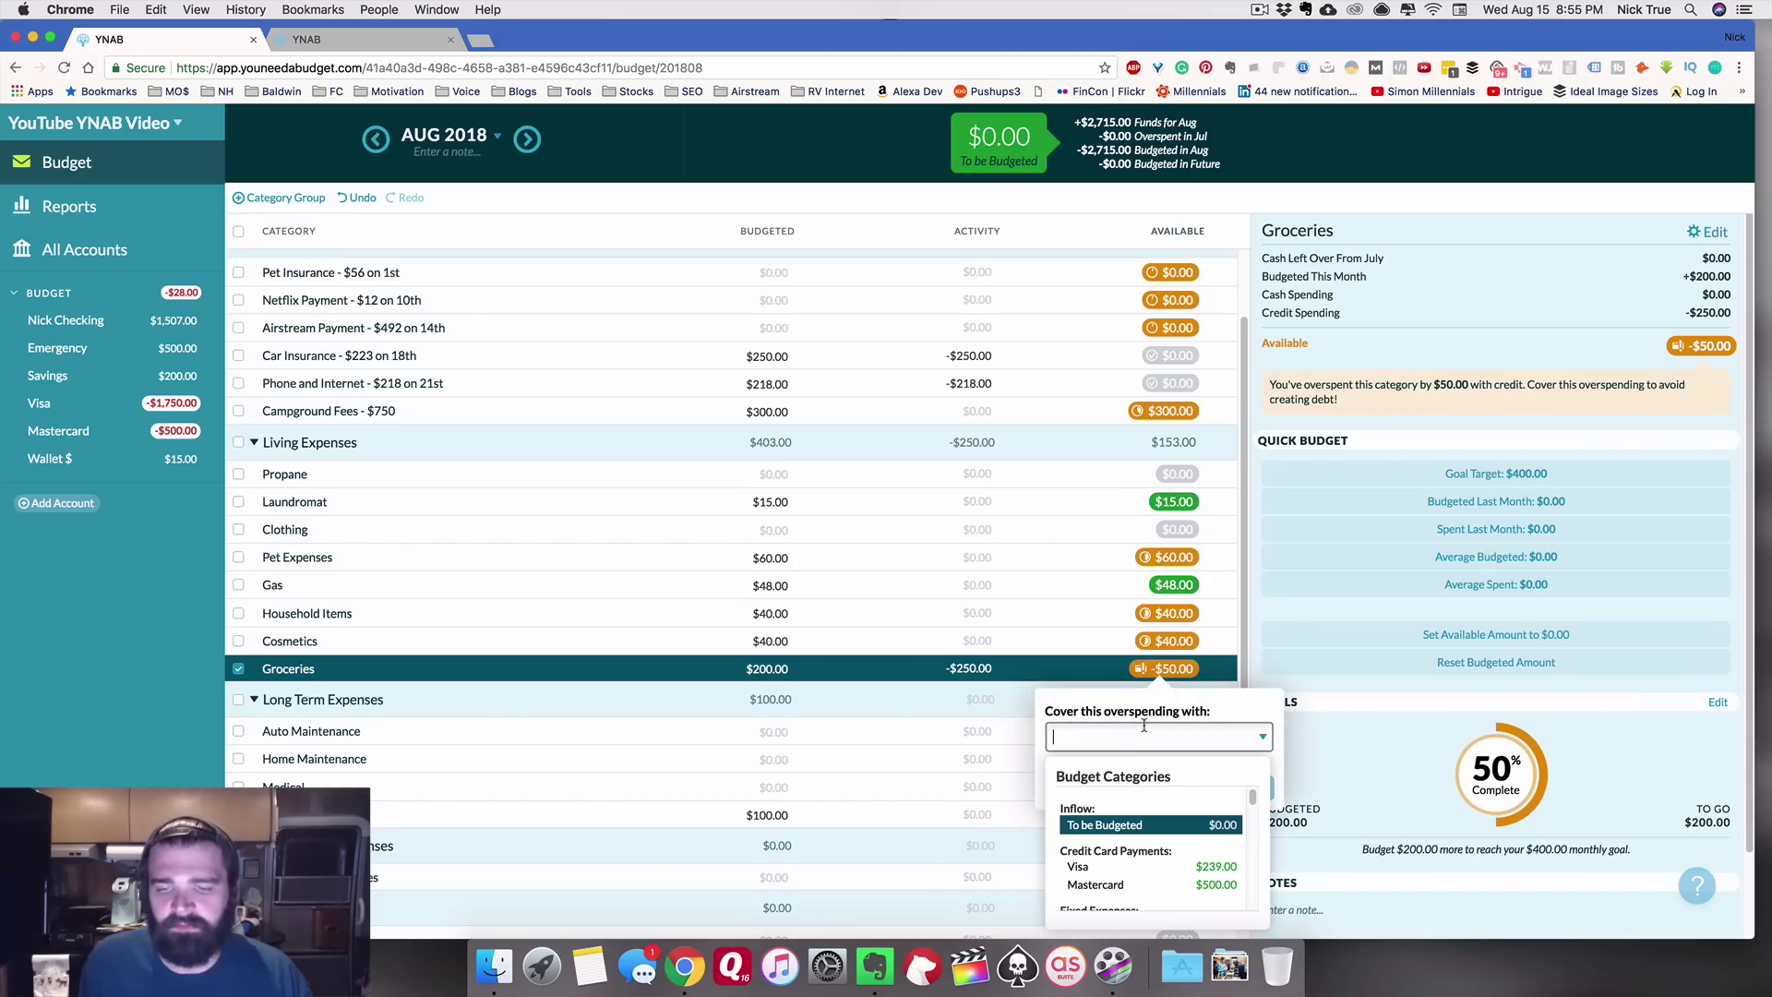
scroll(1156, 808, "down", 5)
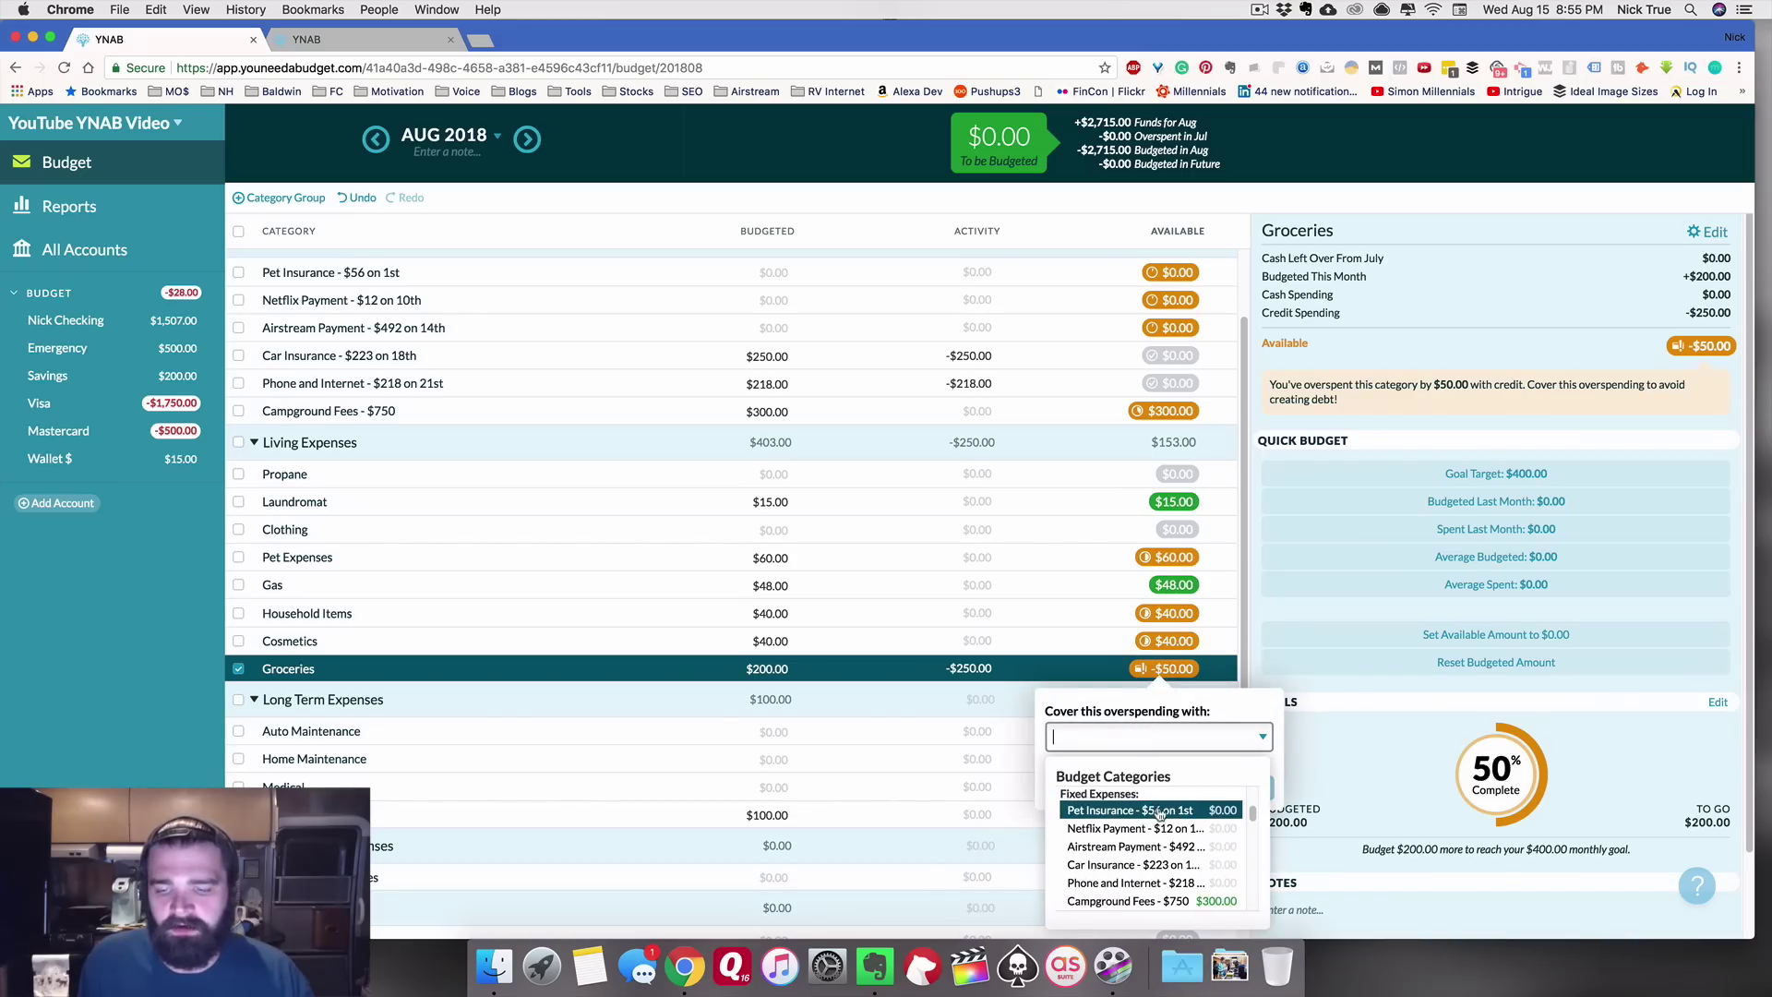
left_click(1186, 891)
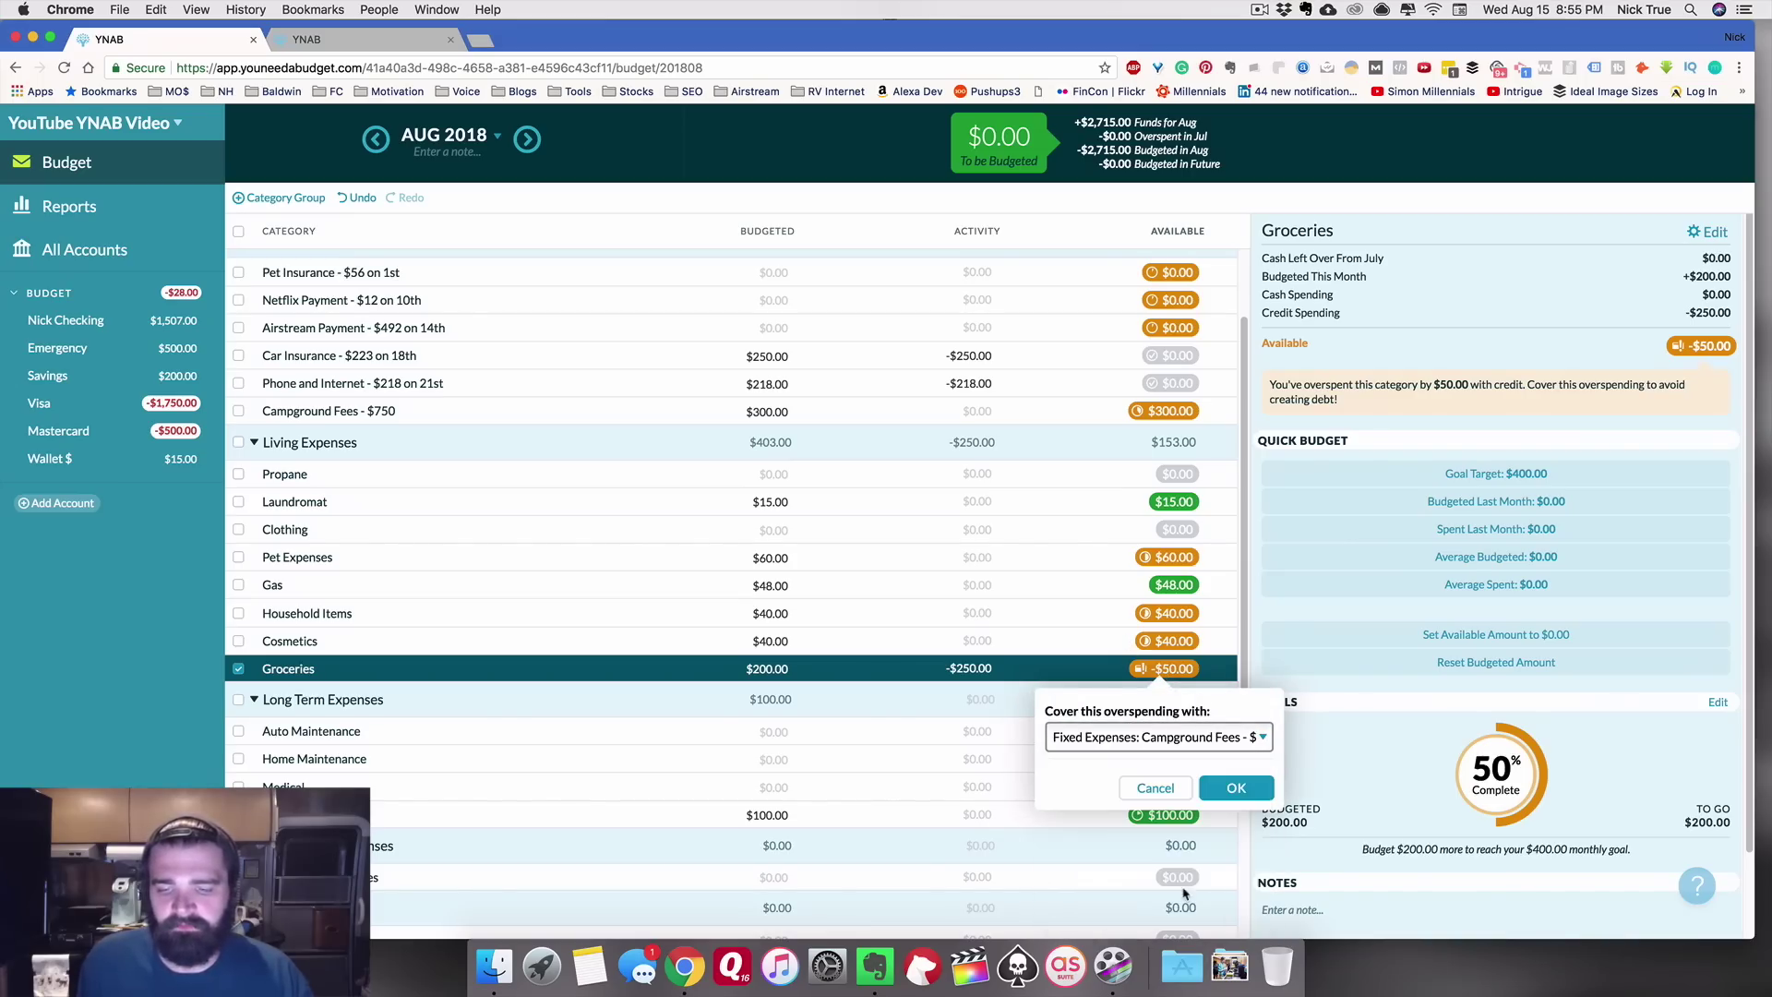
left_click(1245, 798)
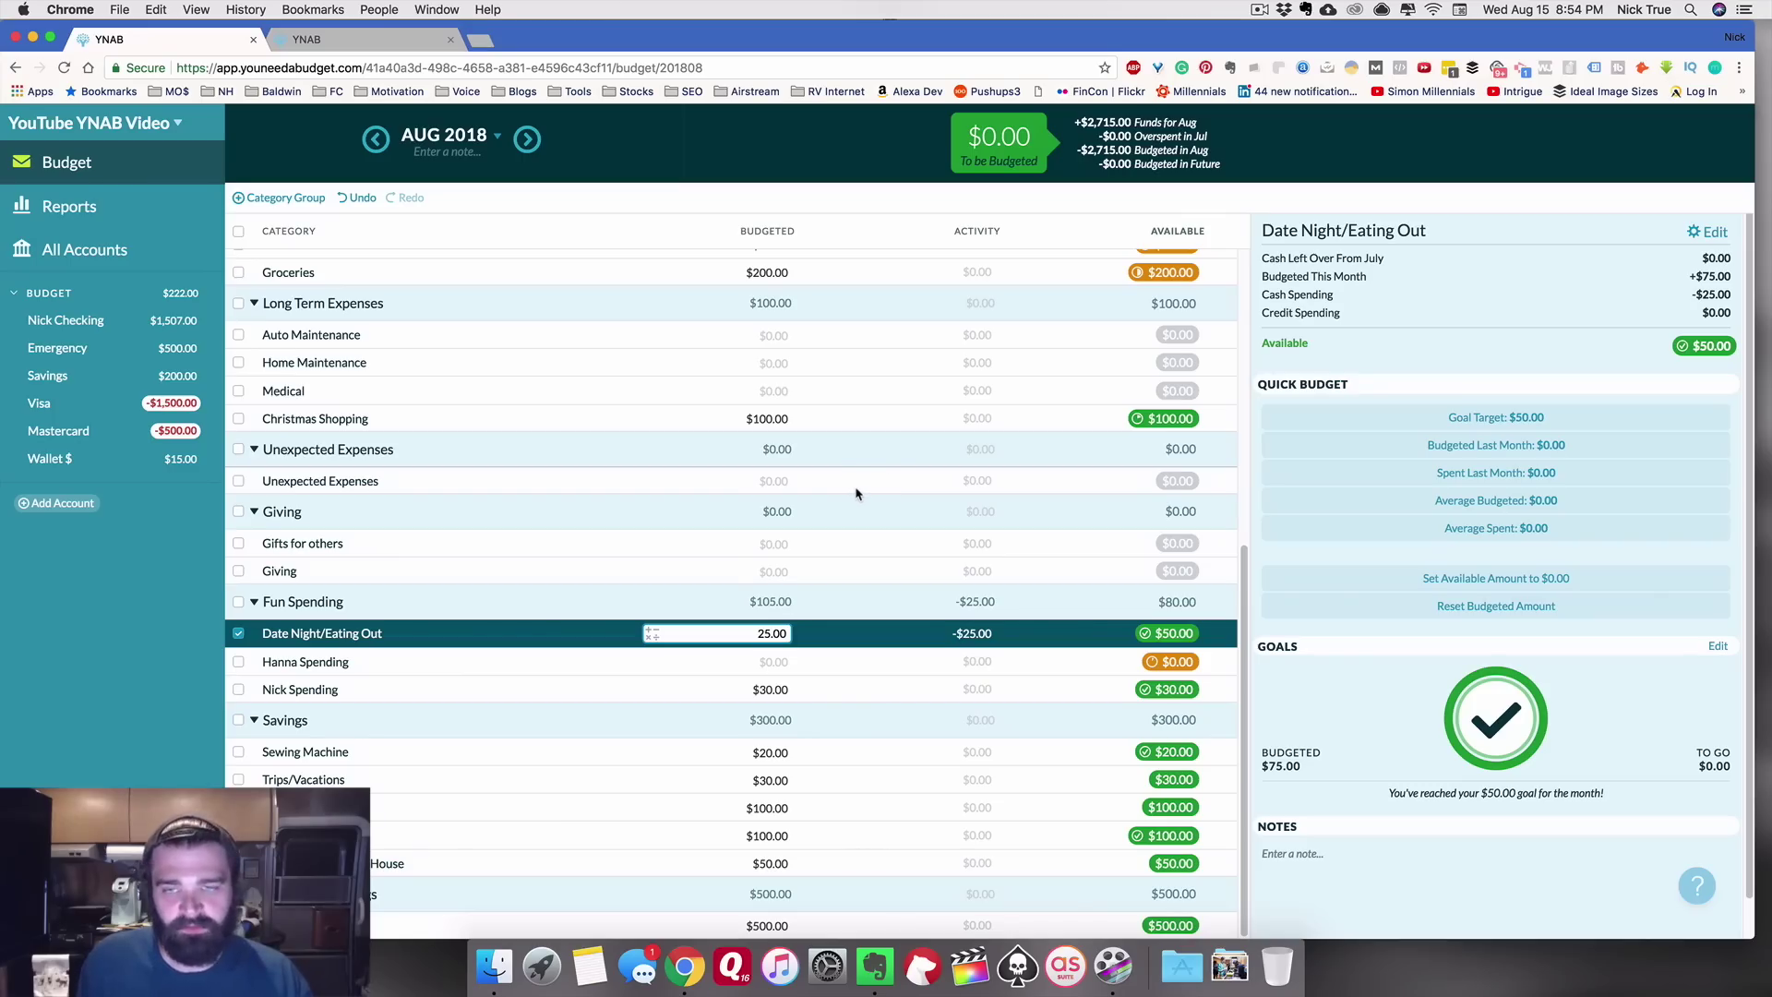
Step: Examine which categories the Date Night/Eating Out money can be moved to, and check that category's goal in September
left_click(764, 598)
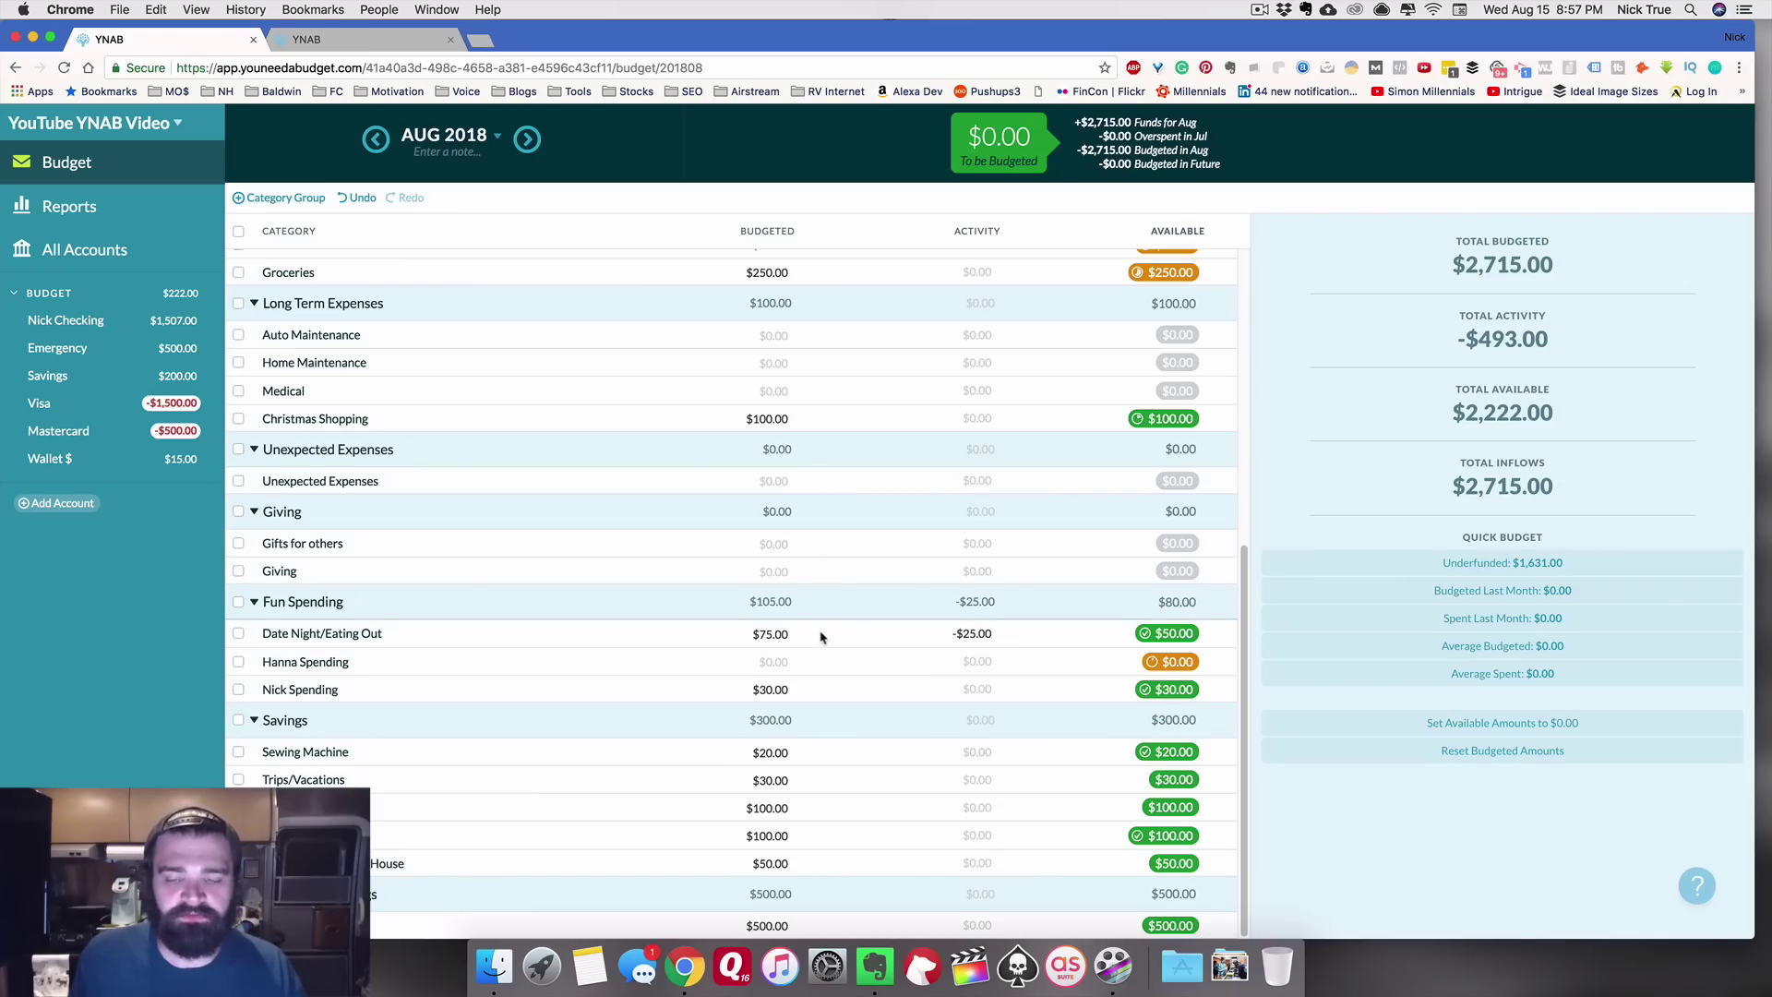
left_click(852, 639)
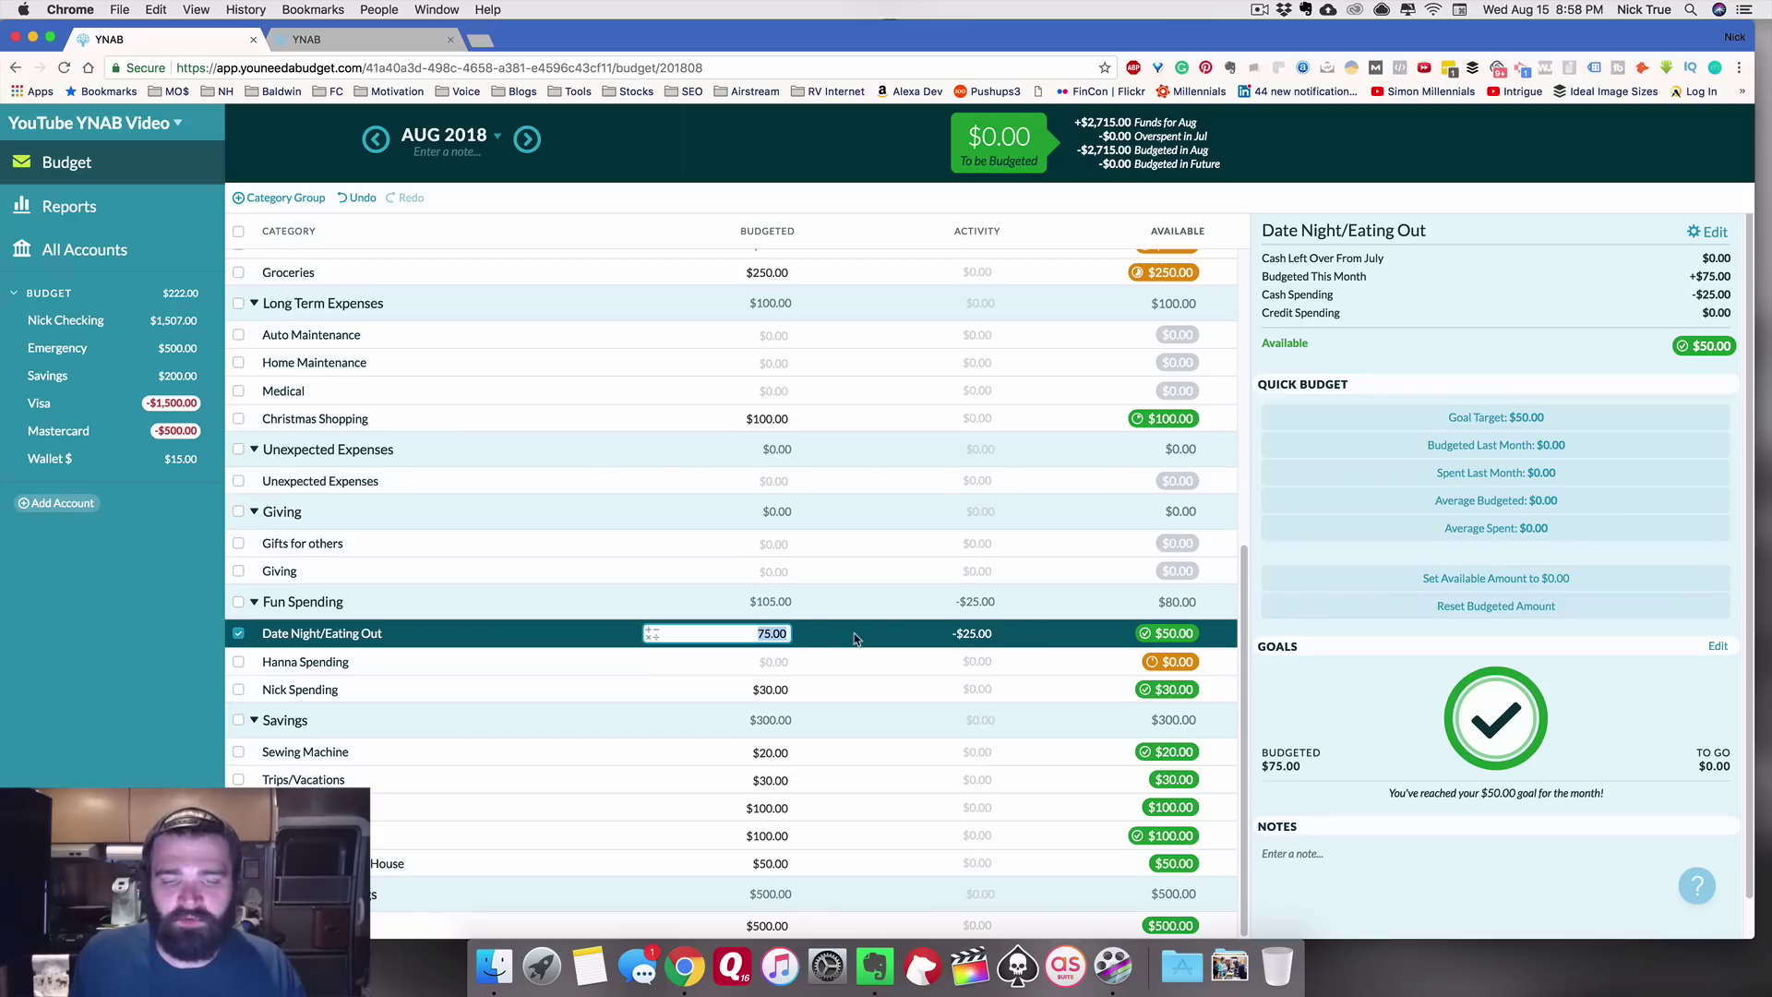
key("Return")
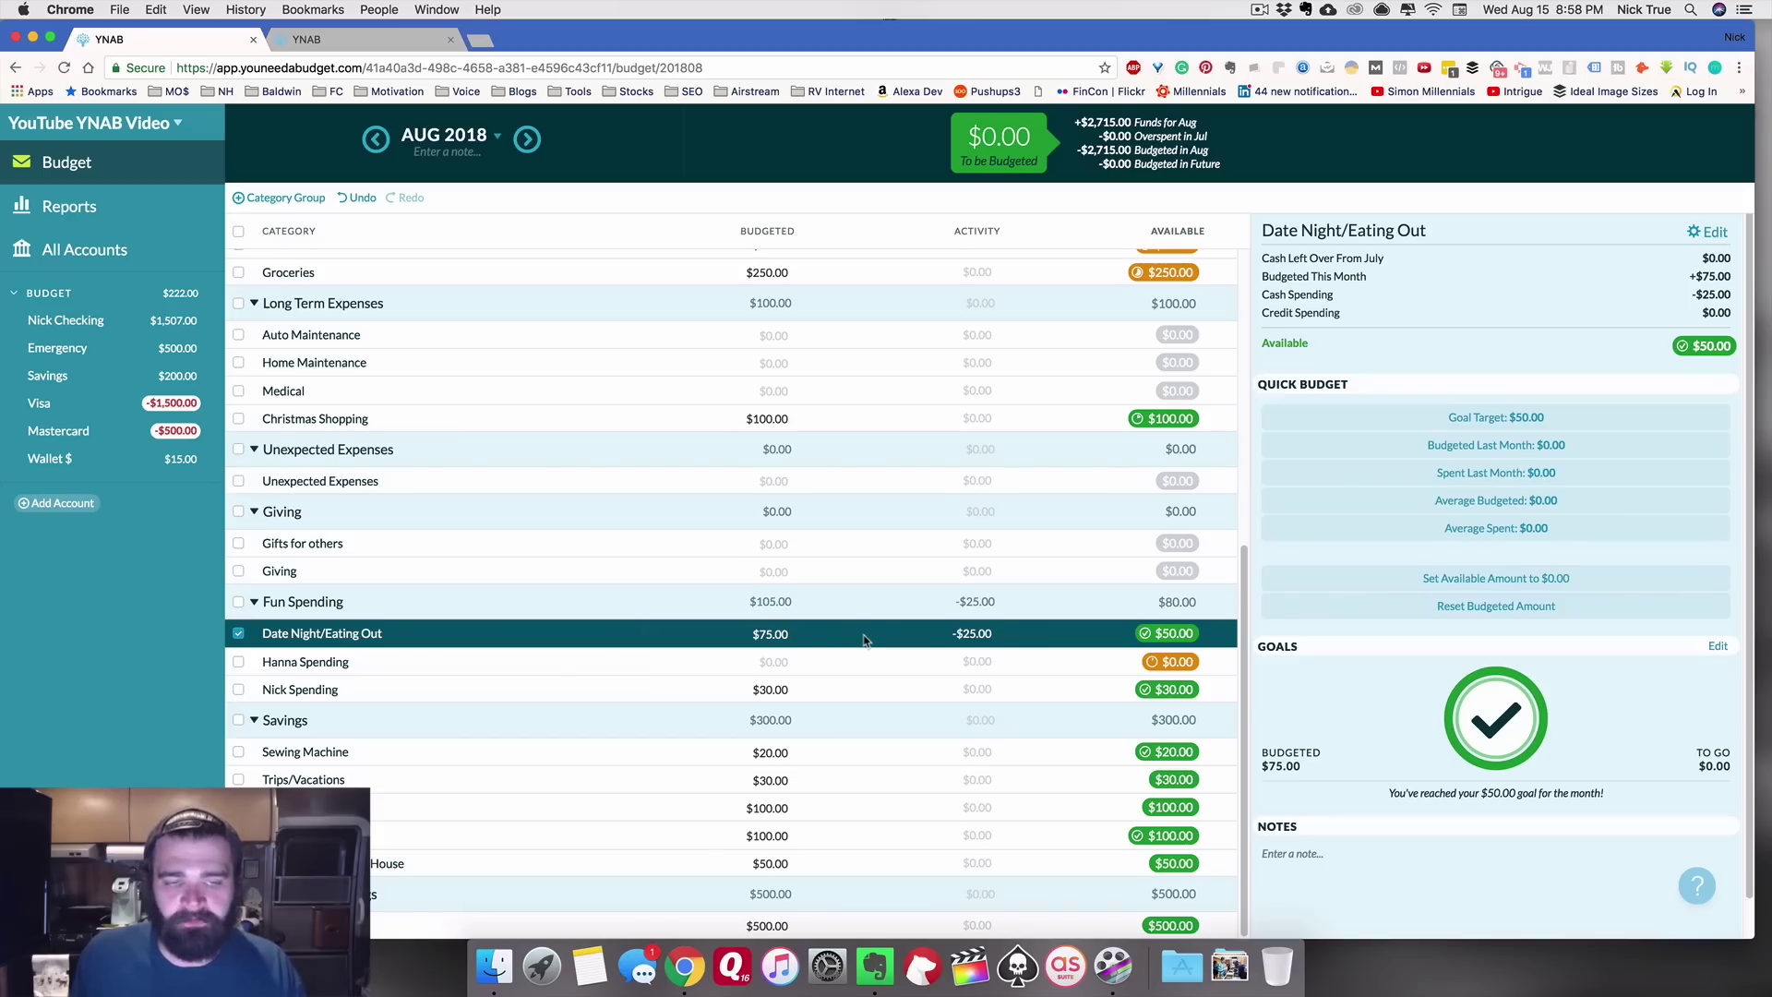
left_click(1170, 634)
left_click(1132, 757)
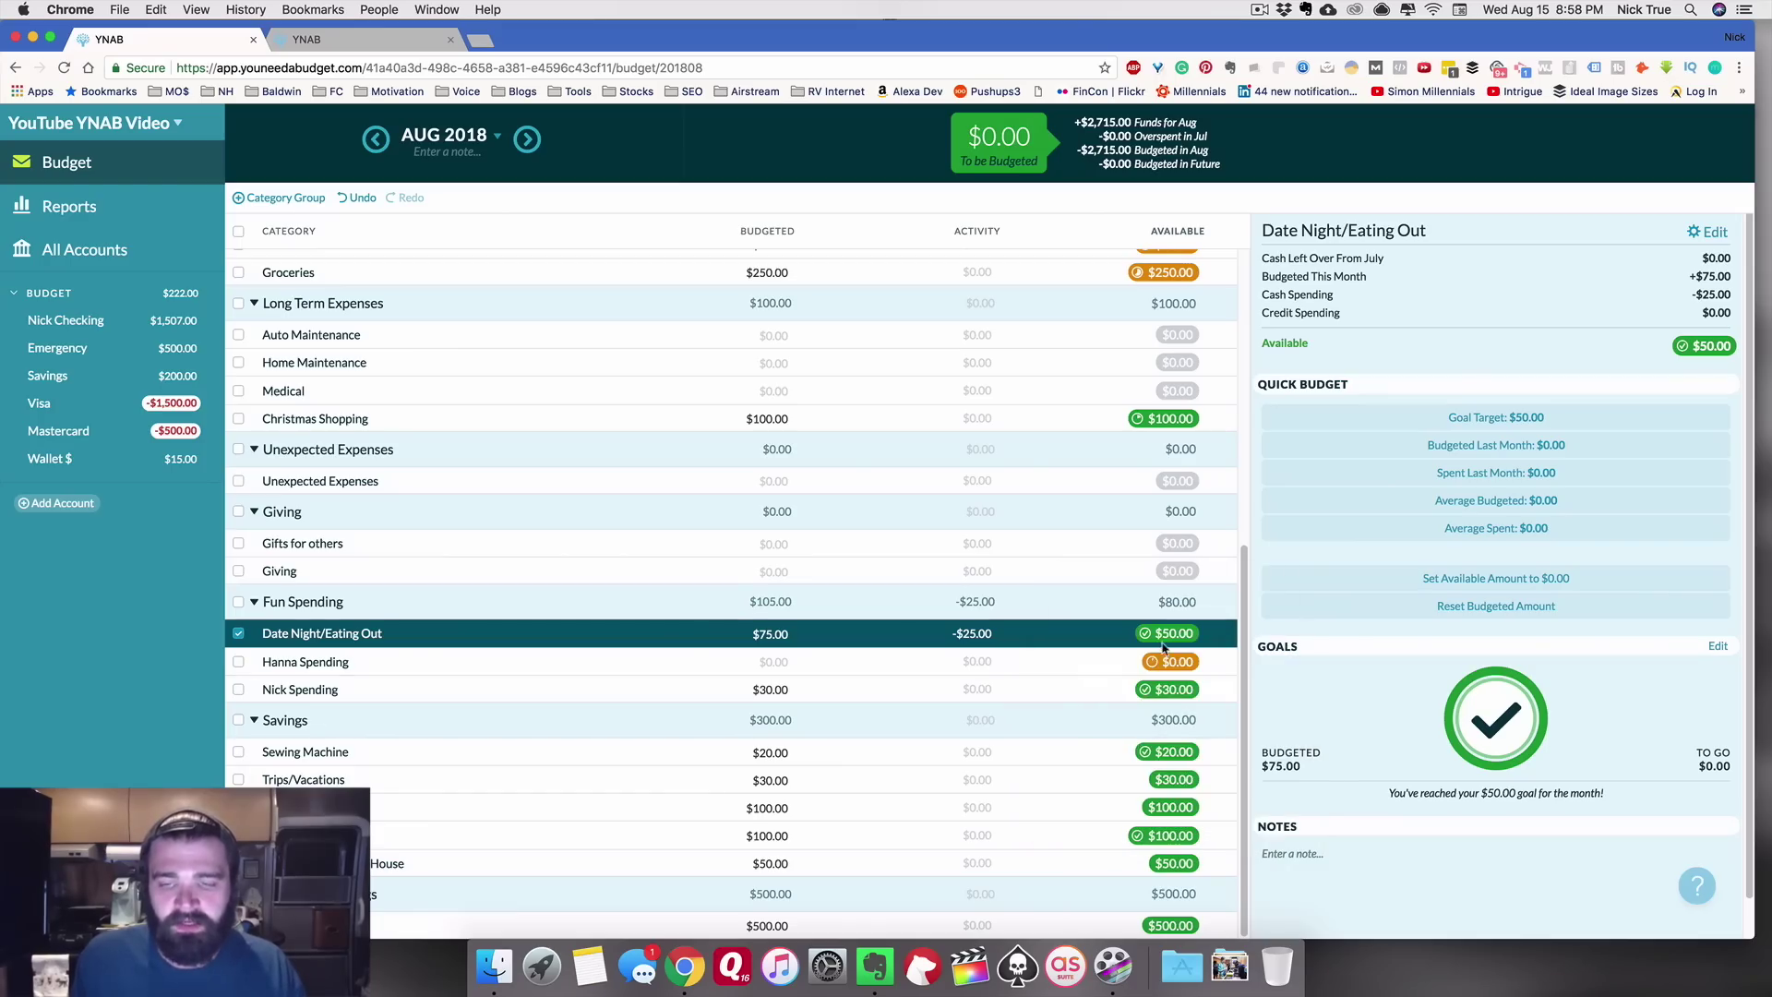
left_click(1166, 637)
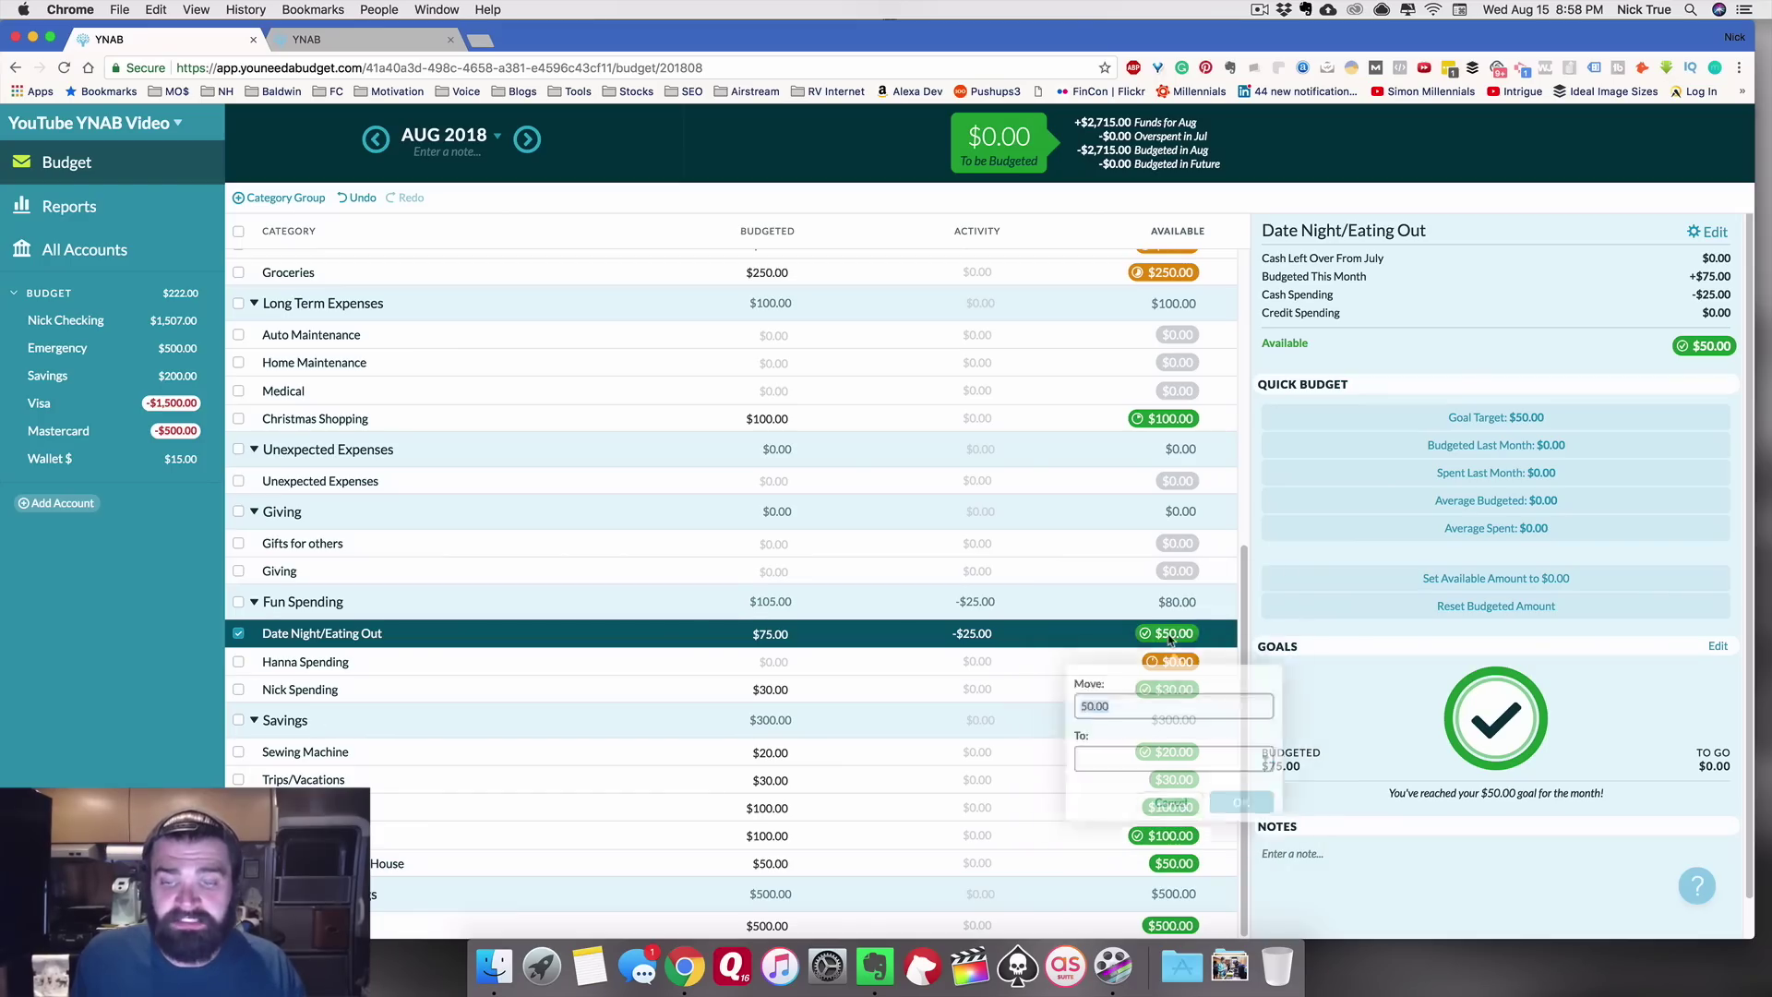
left_click(1131, 756)
scroll(1130, 720, "down", 6)
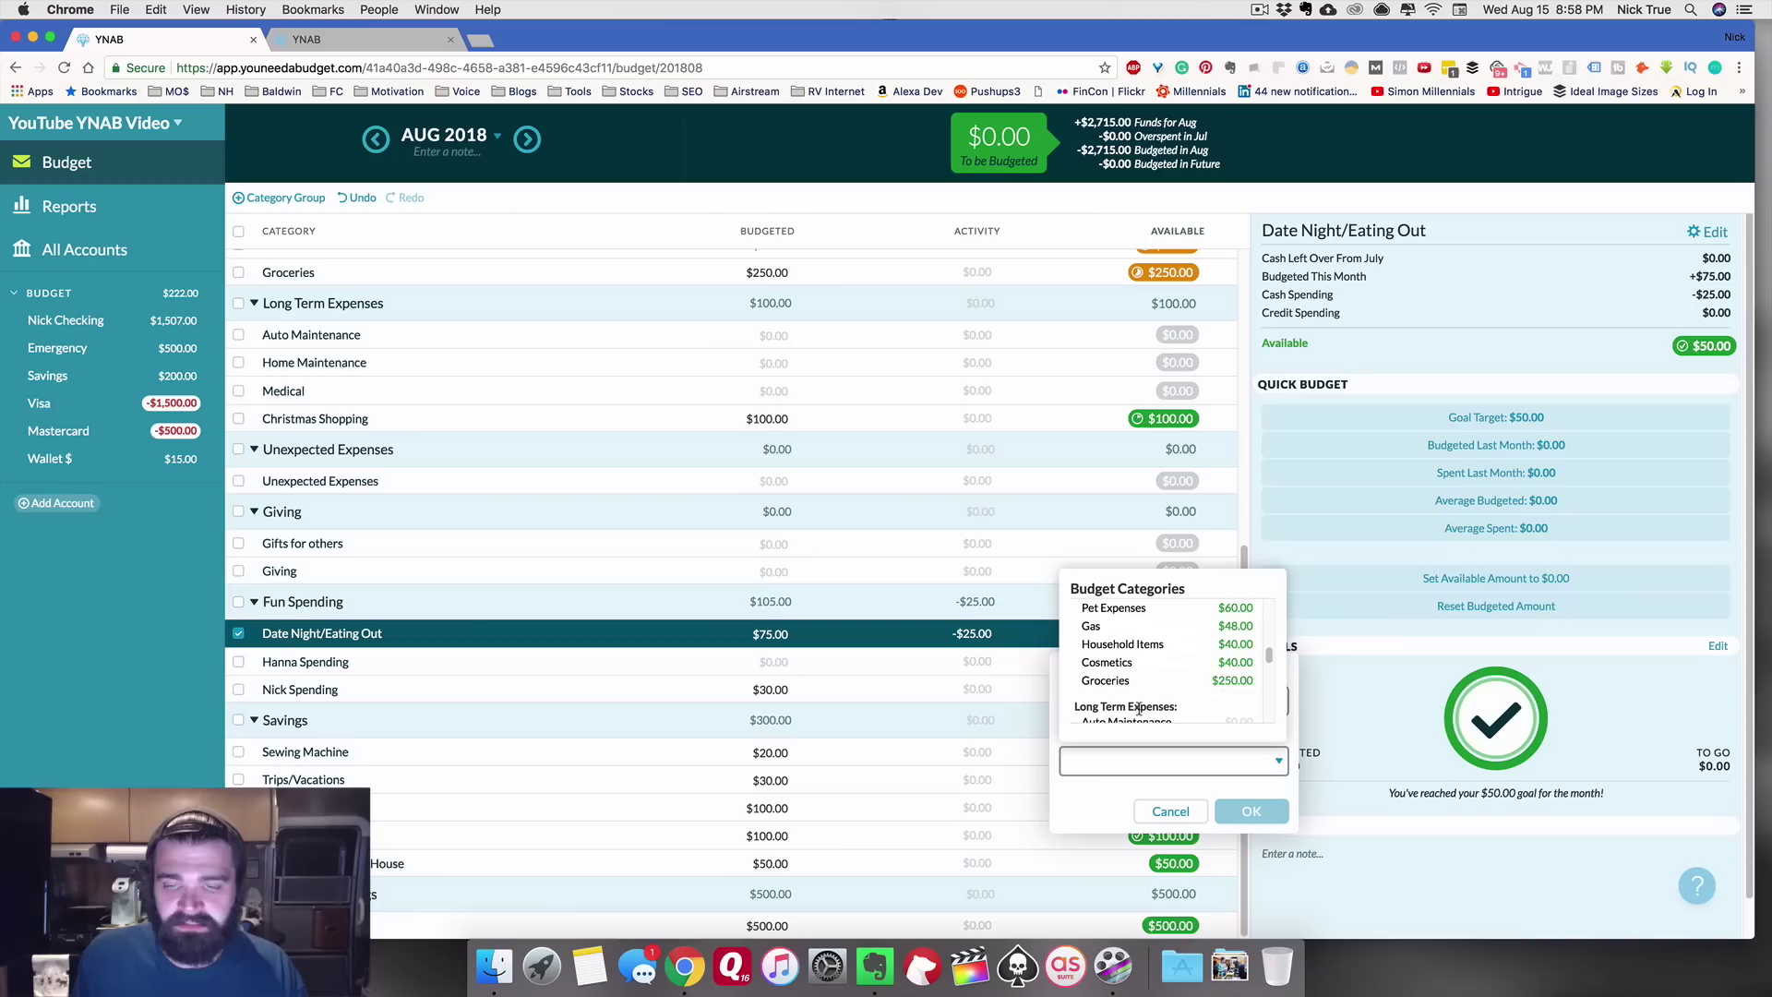
left_click(1117, 787)
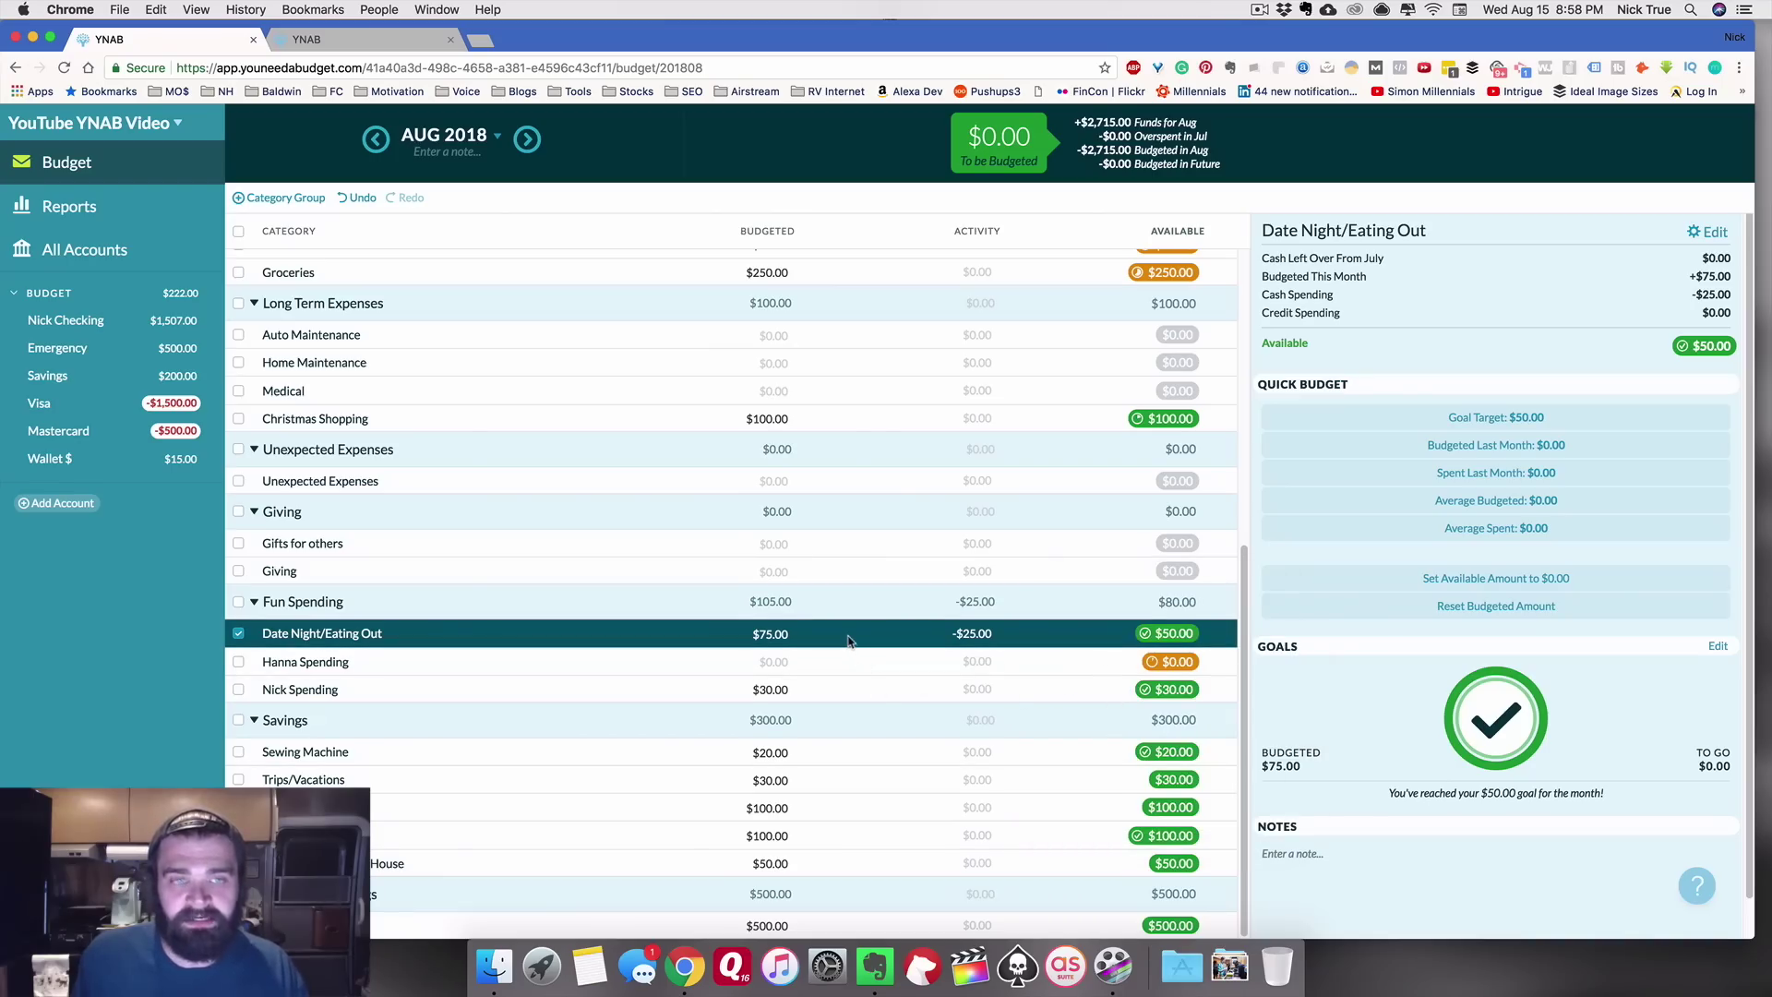
left_click(527, 141)
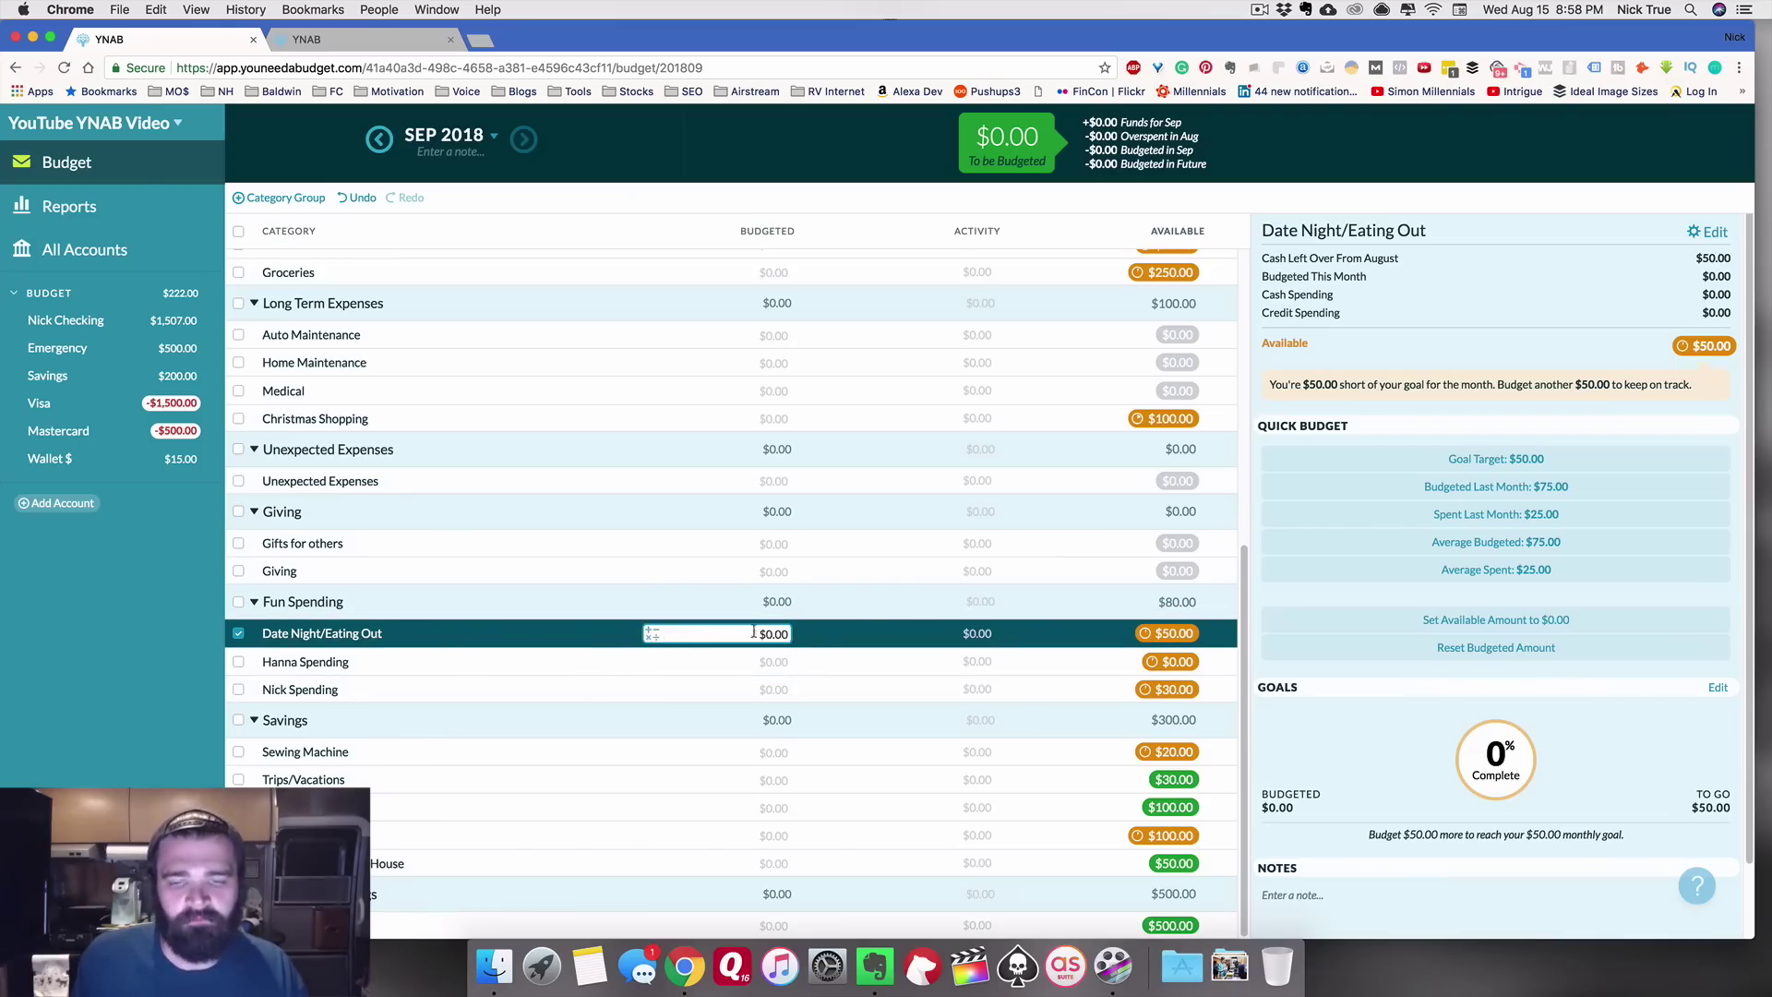
left_click(893, 635)
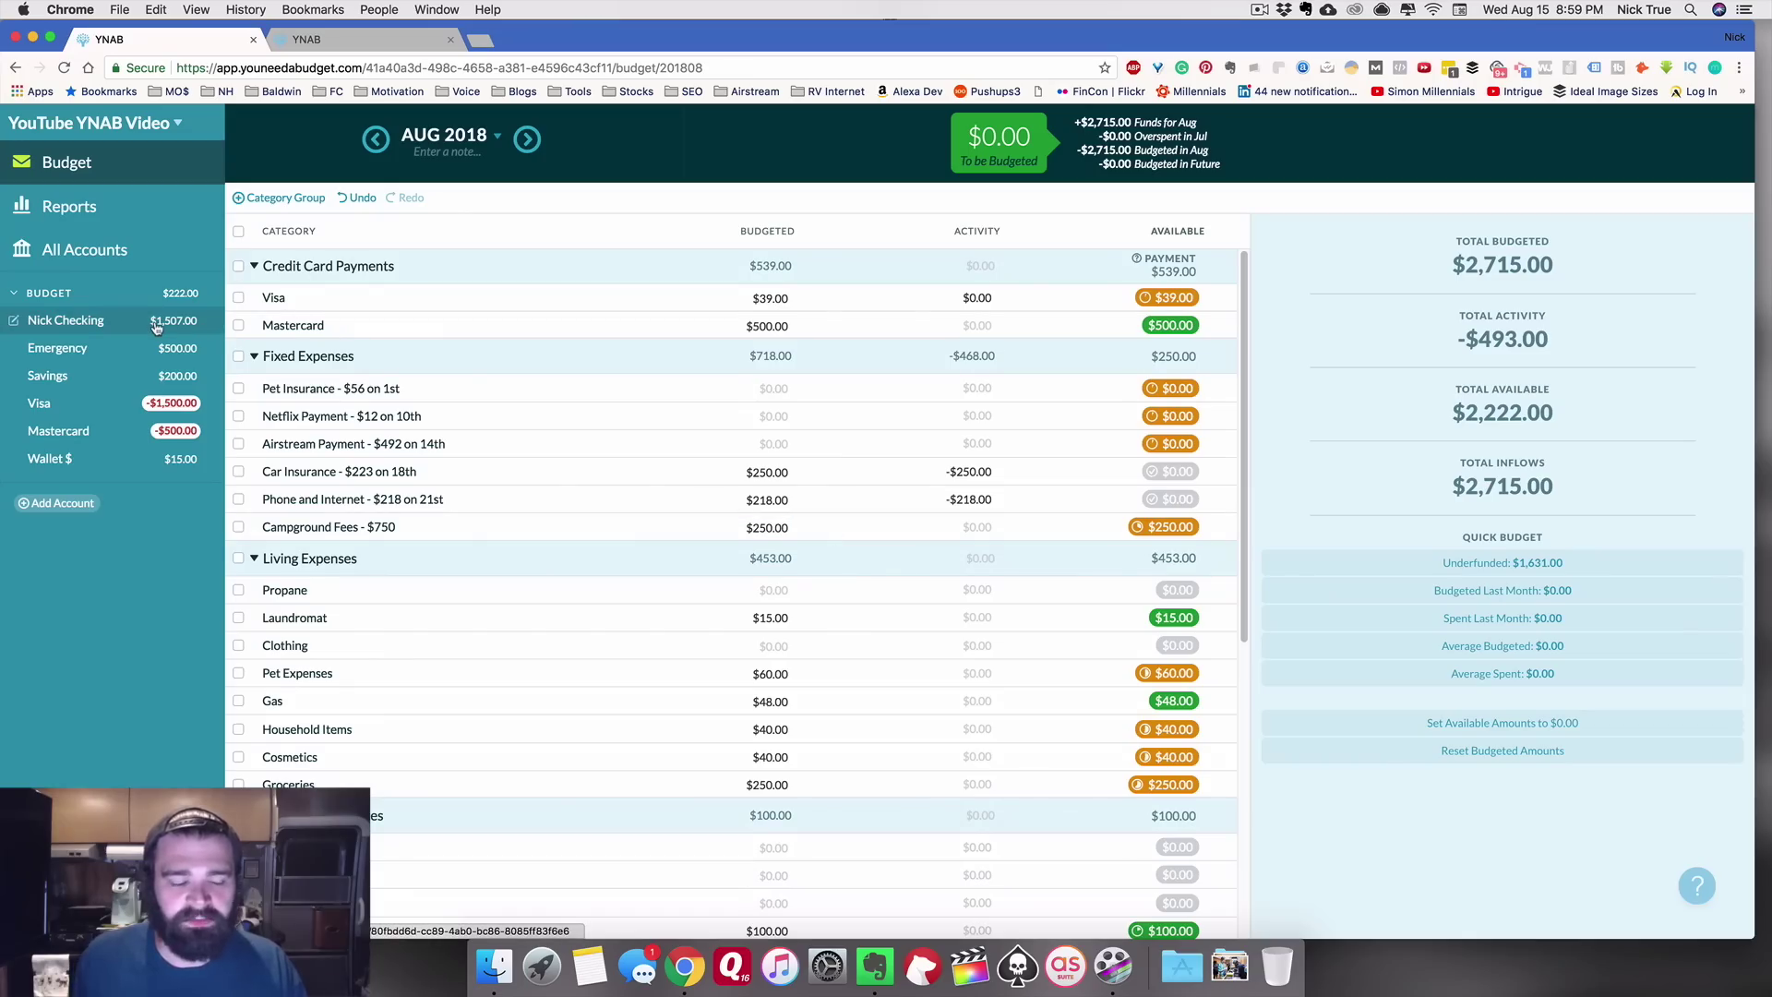
Step: Record a $2,000 inflow in the checking account from payee salary, categorized as To be Budgeted
left_click(156, 328)
left_click(288, 177)
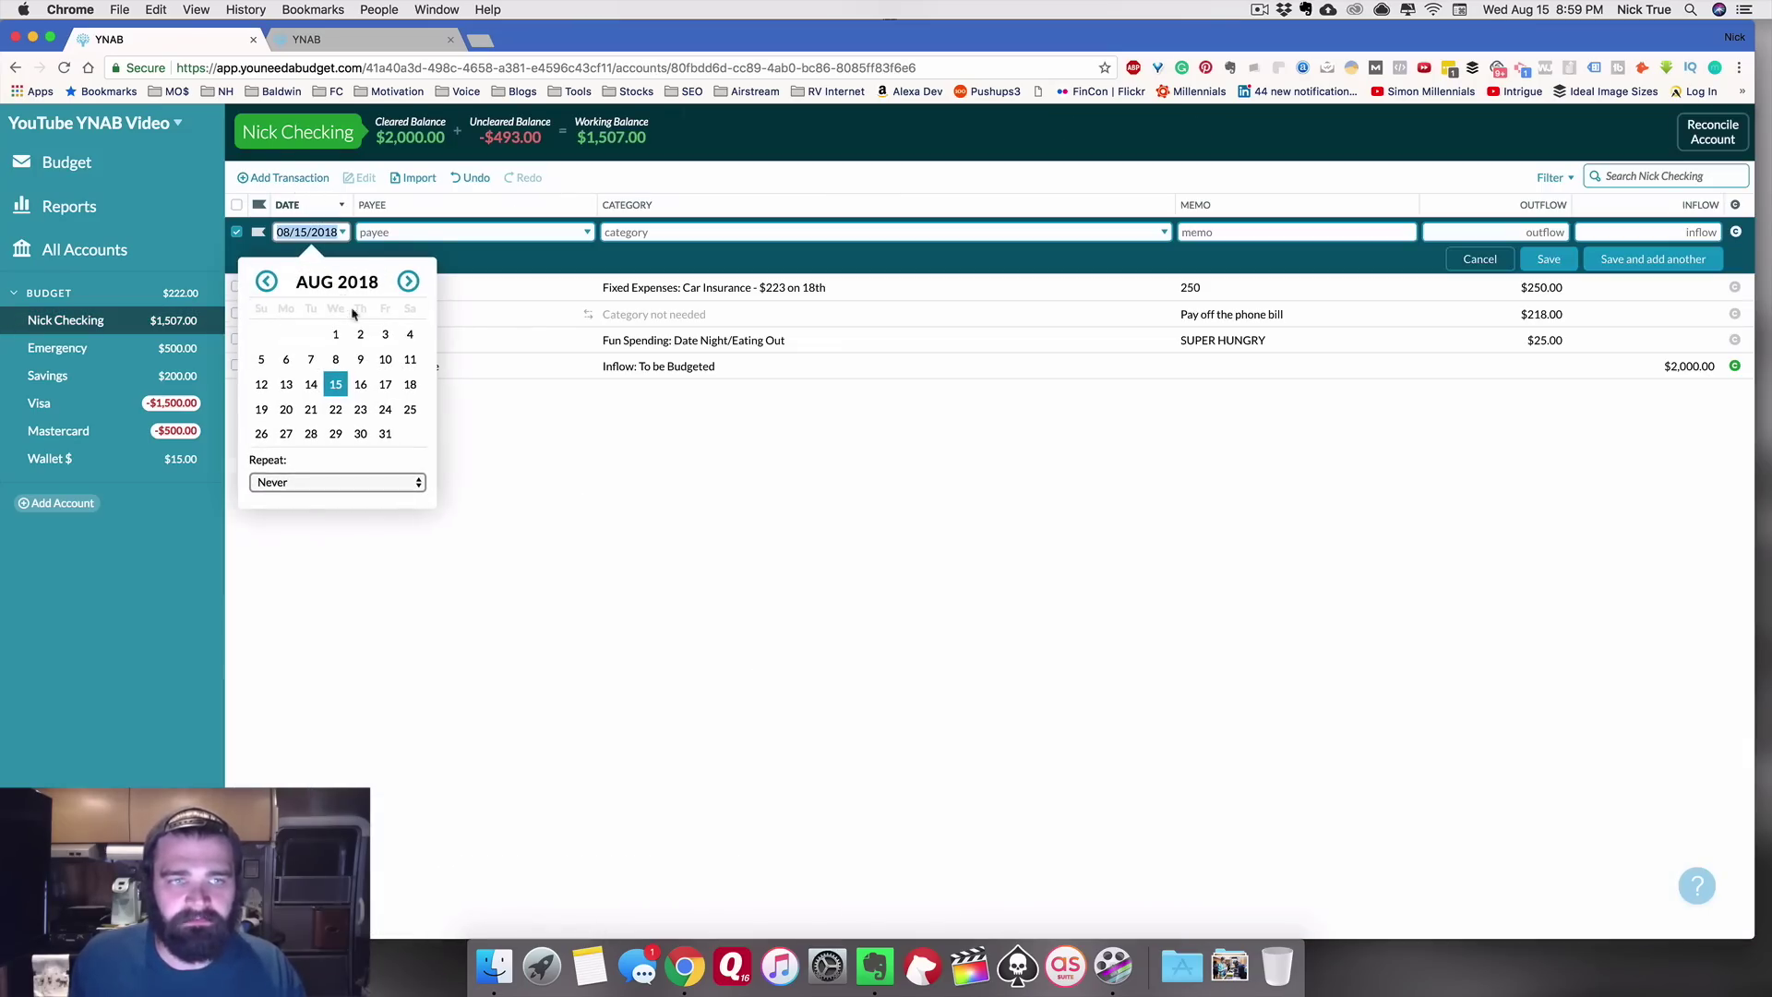
left_click(392, 232)
type("salary")
key("Tab")
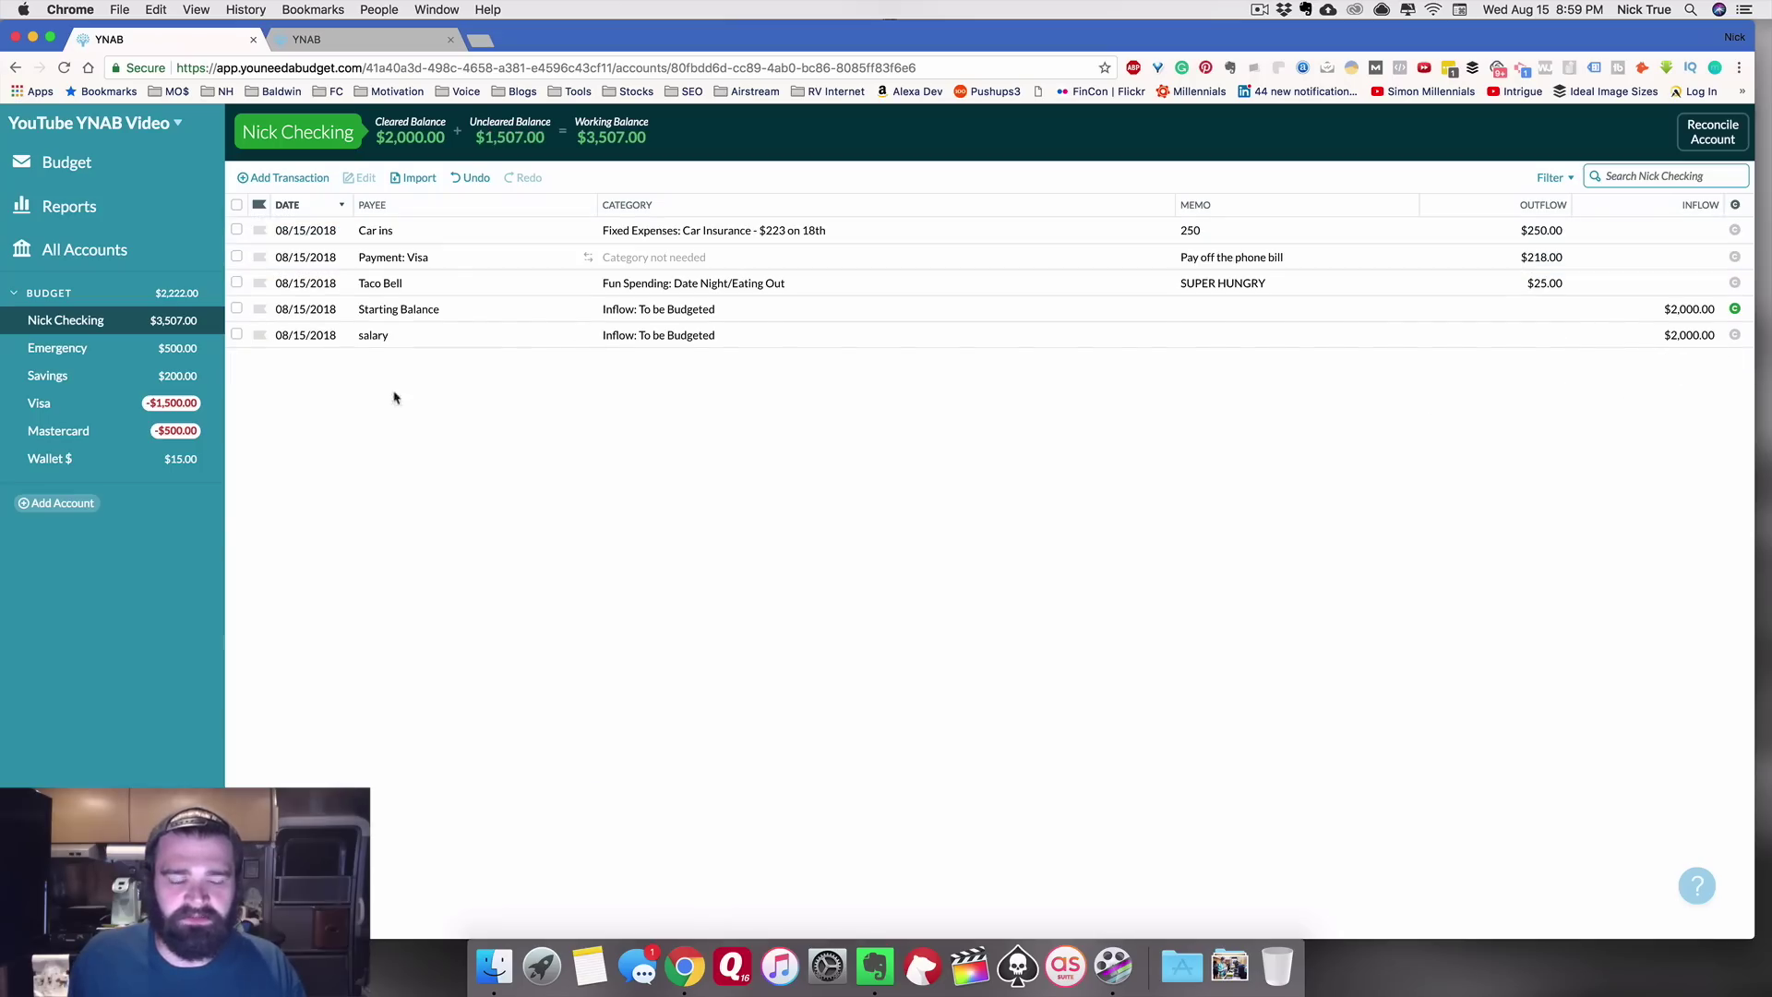
Step: Return to the August budget and review the funding of its categories and the money left to be budgeted
left_click(64, 164)
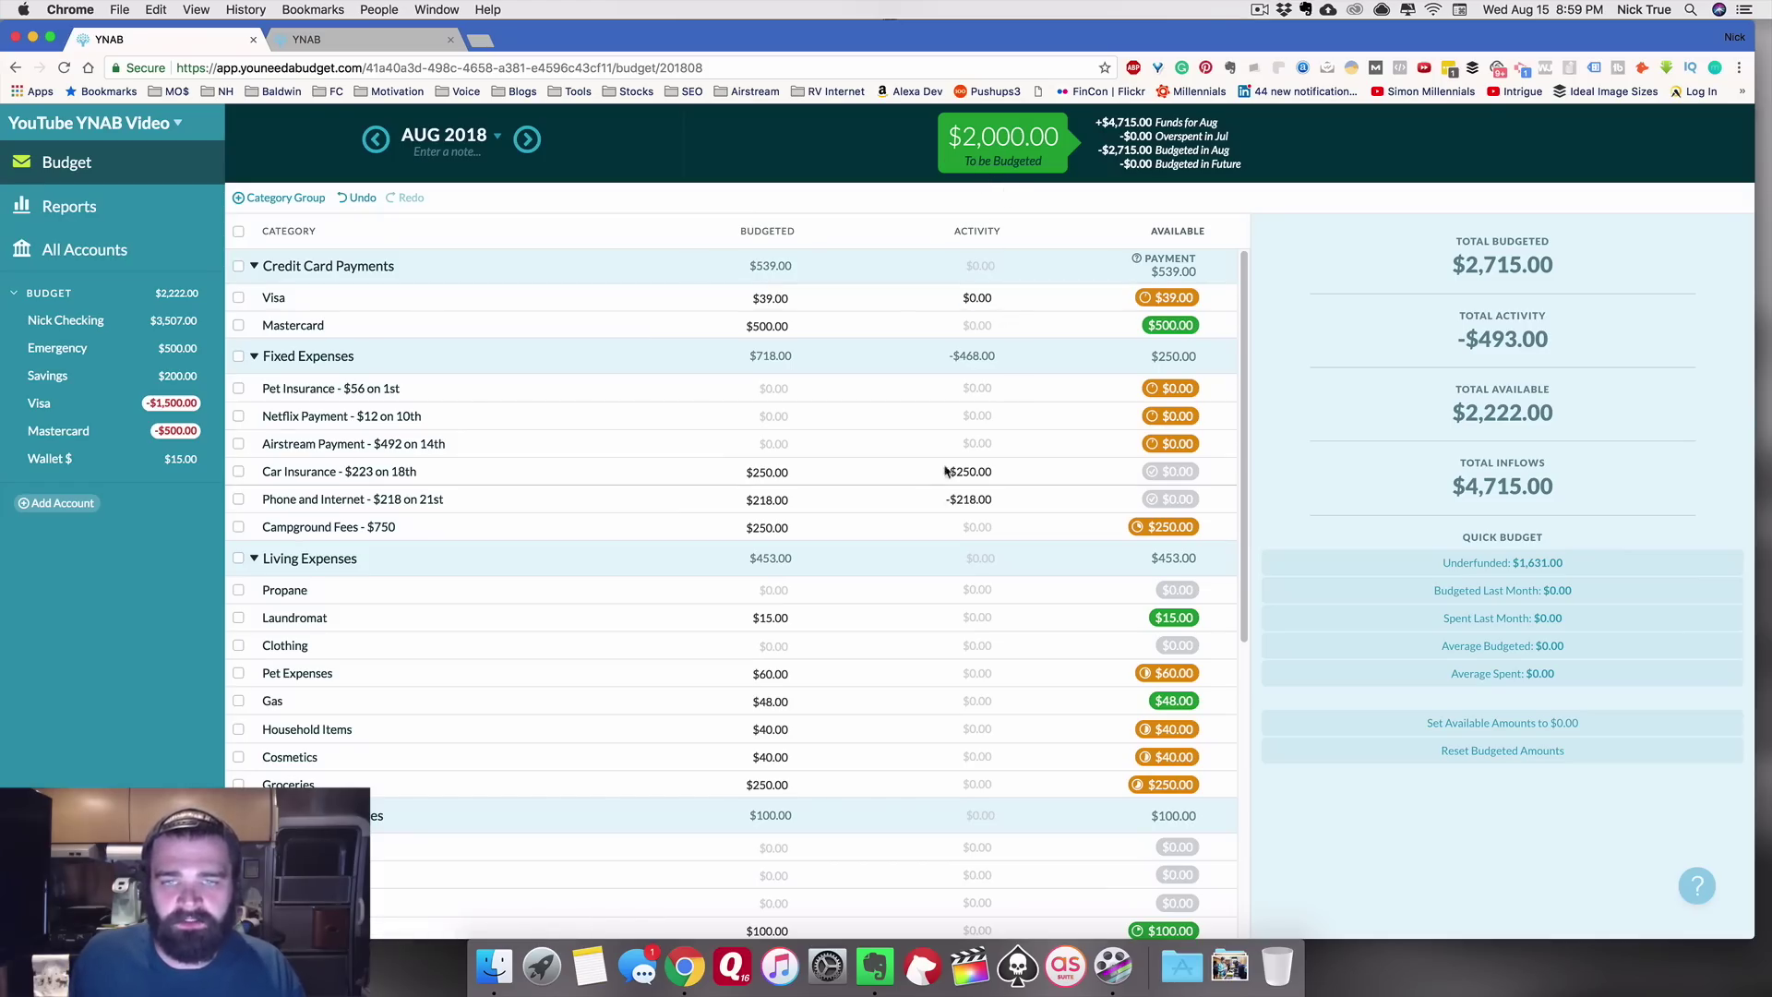
scroll(926, 387, "down", 1)
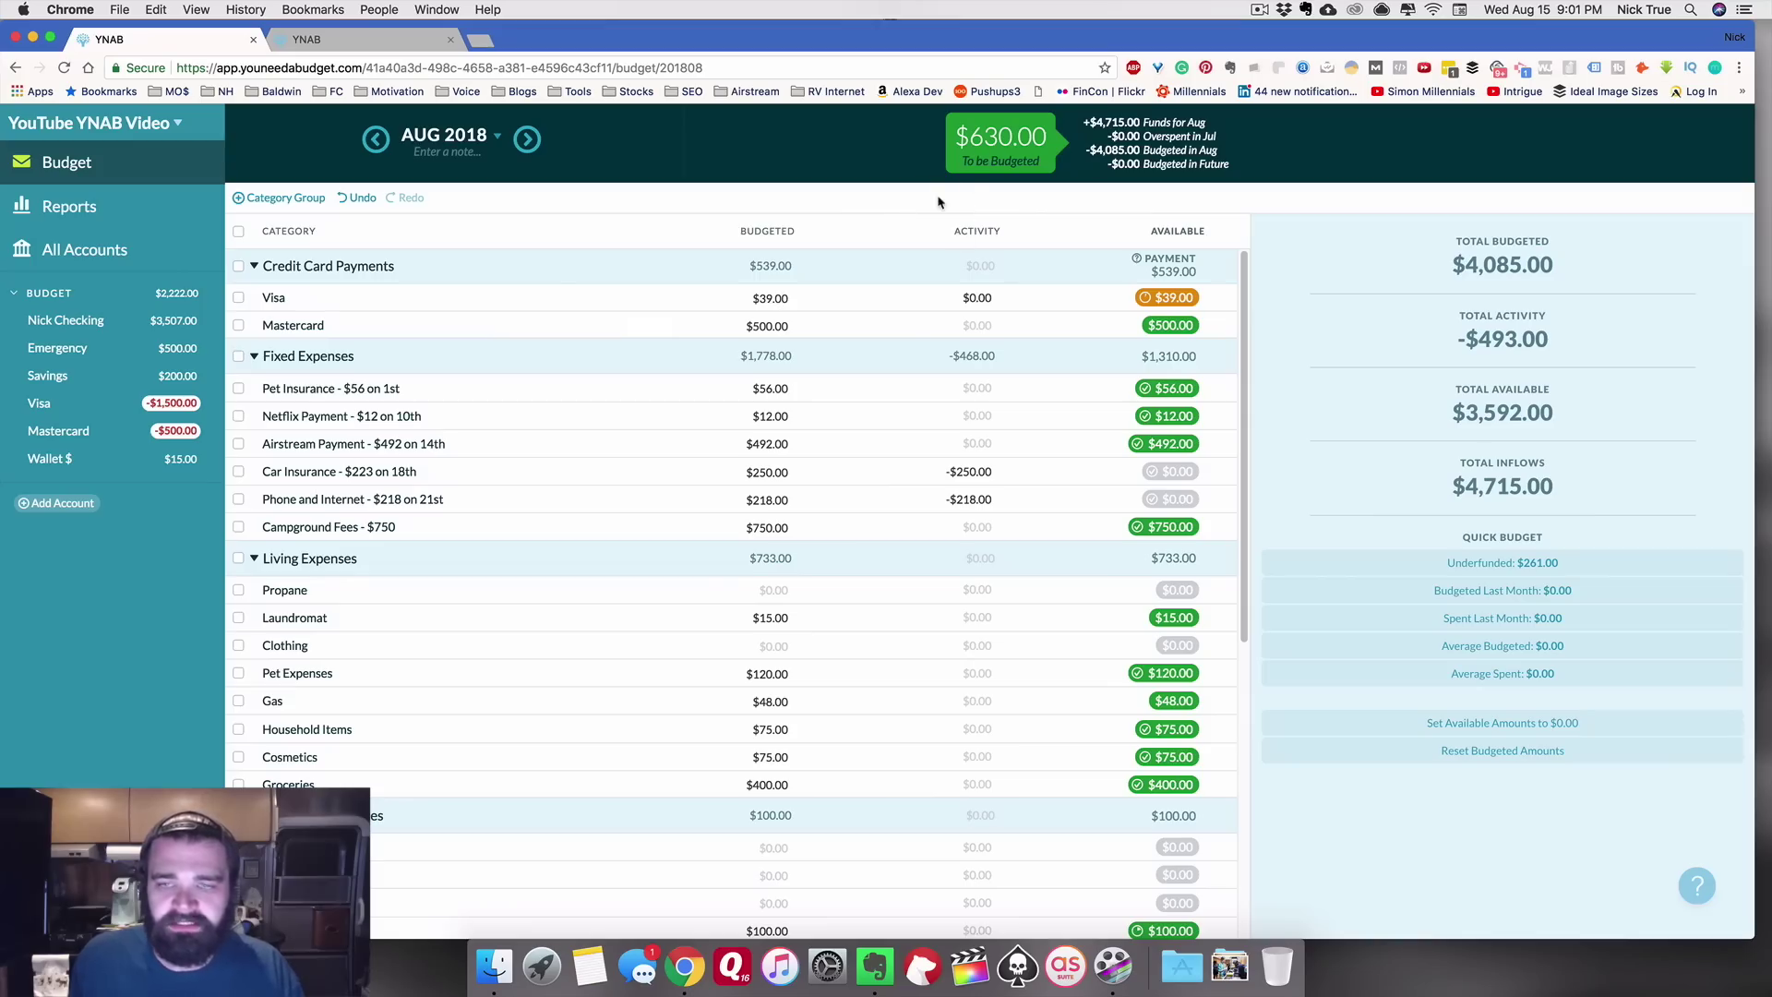
scroll(921, 352, "down", 6)
scroll(923, 354, "up", 2)
scroll(924, 355, "up", 5)
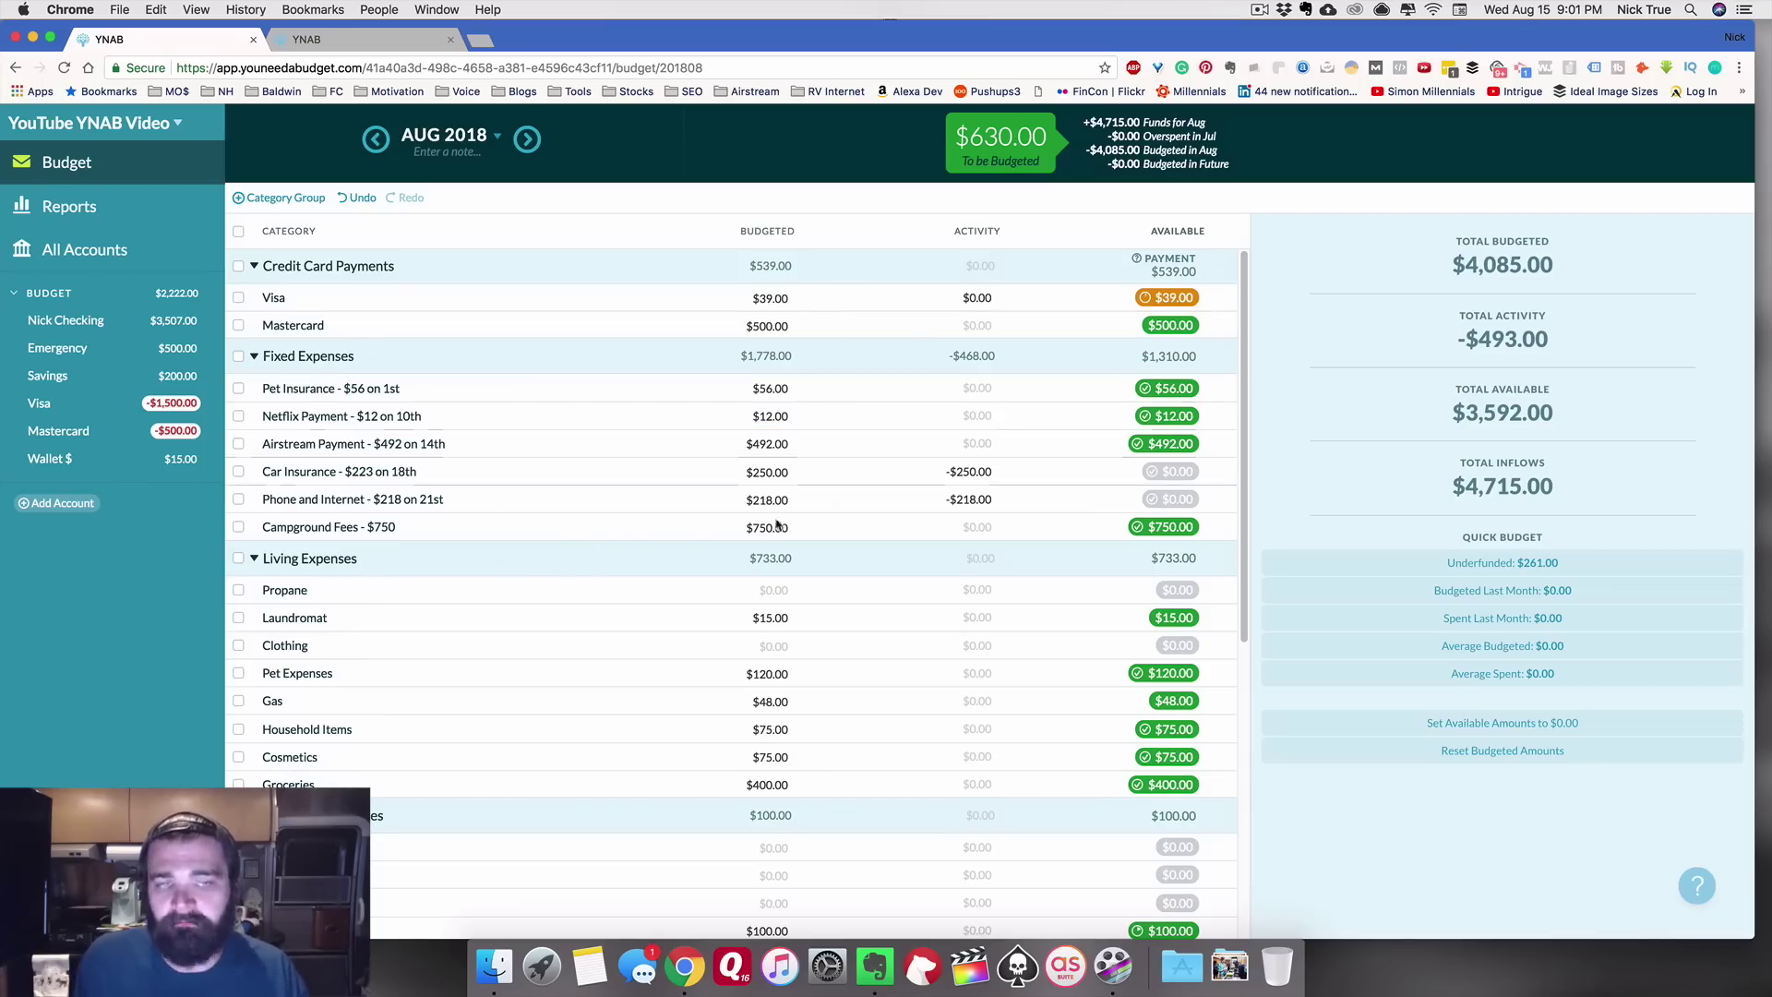
left_click(750, 471)
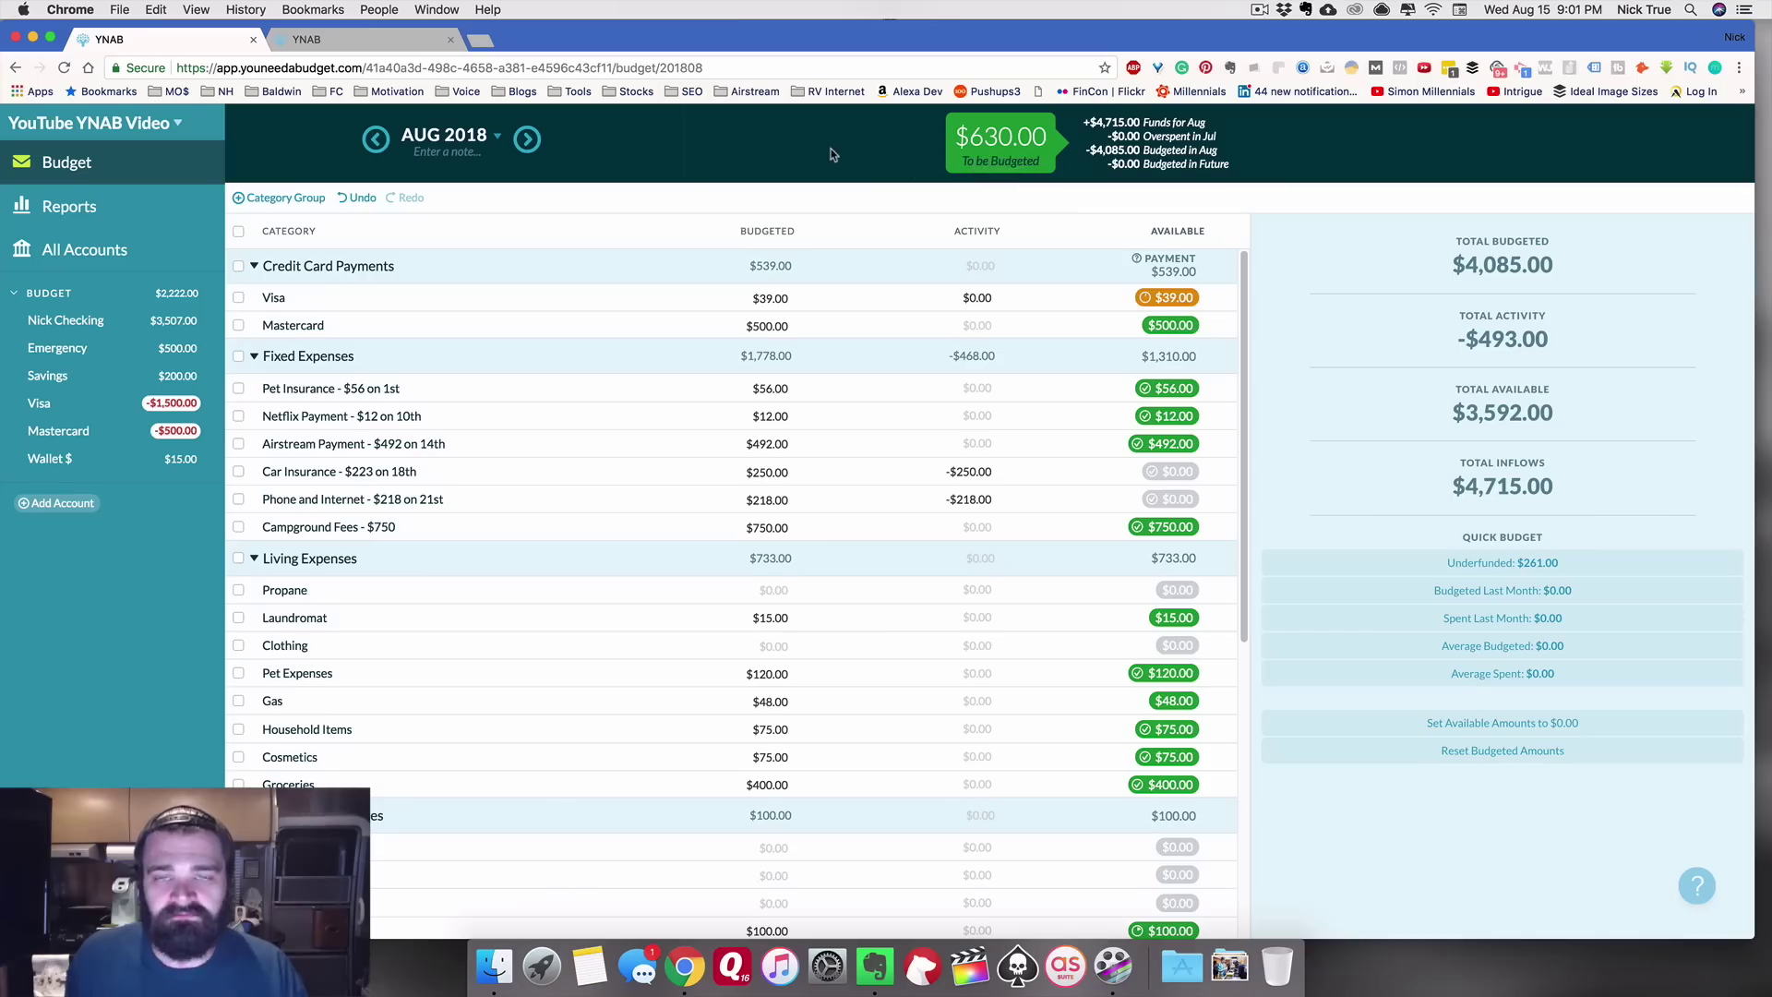
Step: Budget $492 for the Airstream Payment category in September 2018
left_click(527, 139)
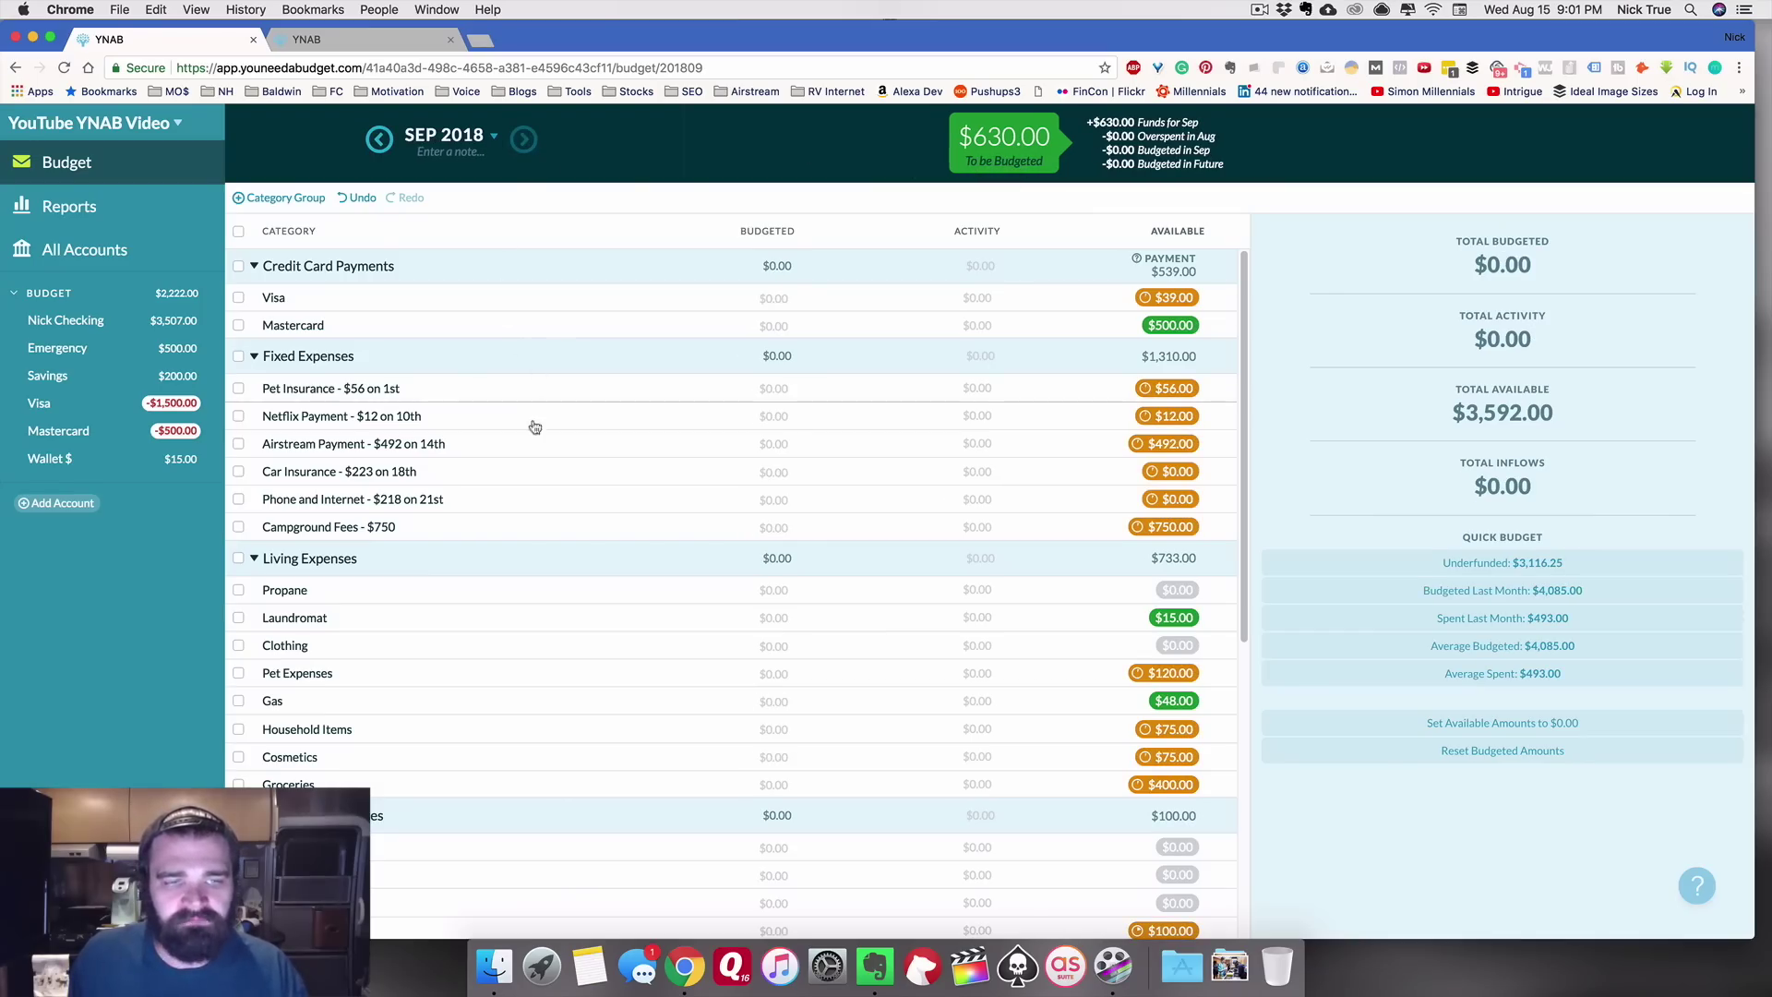
left_click(748, 445)
type("4")
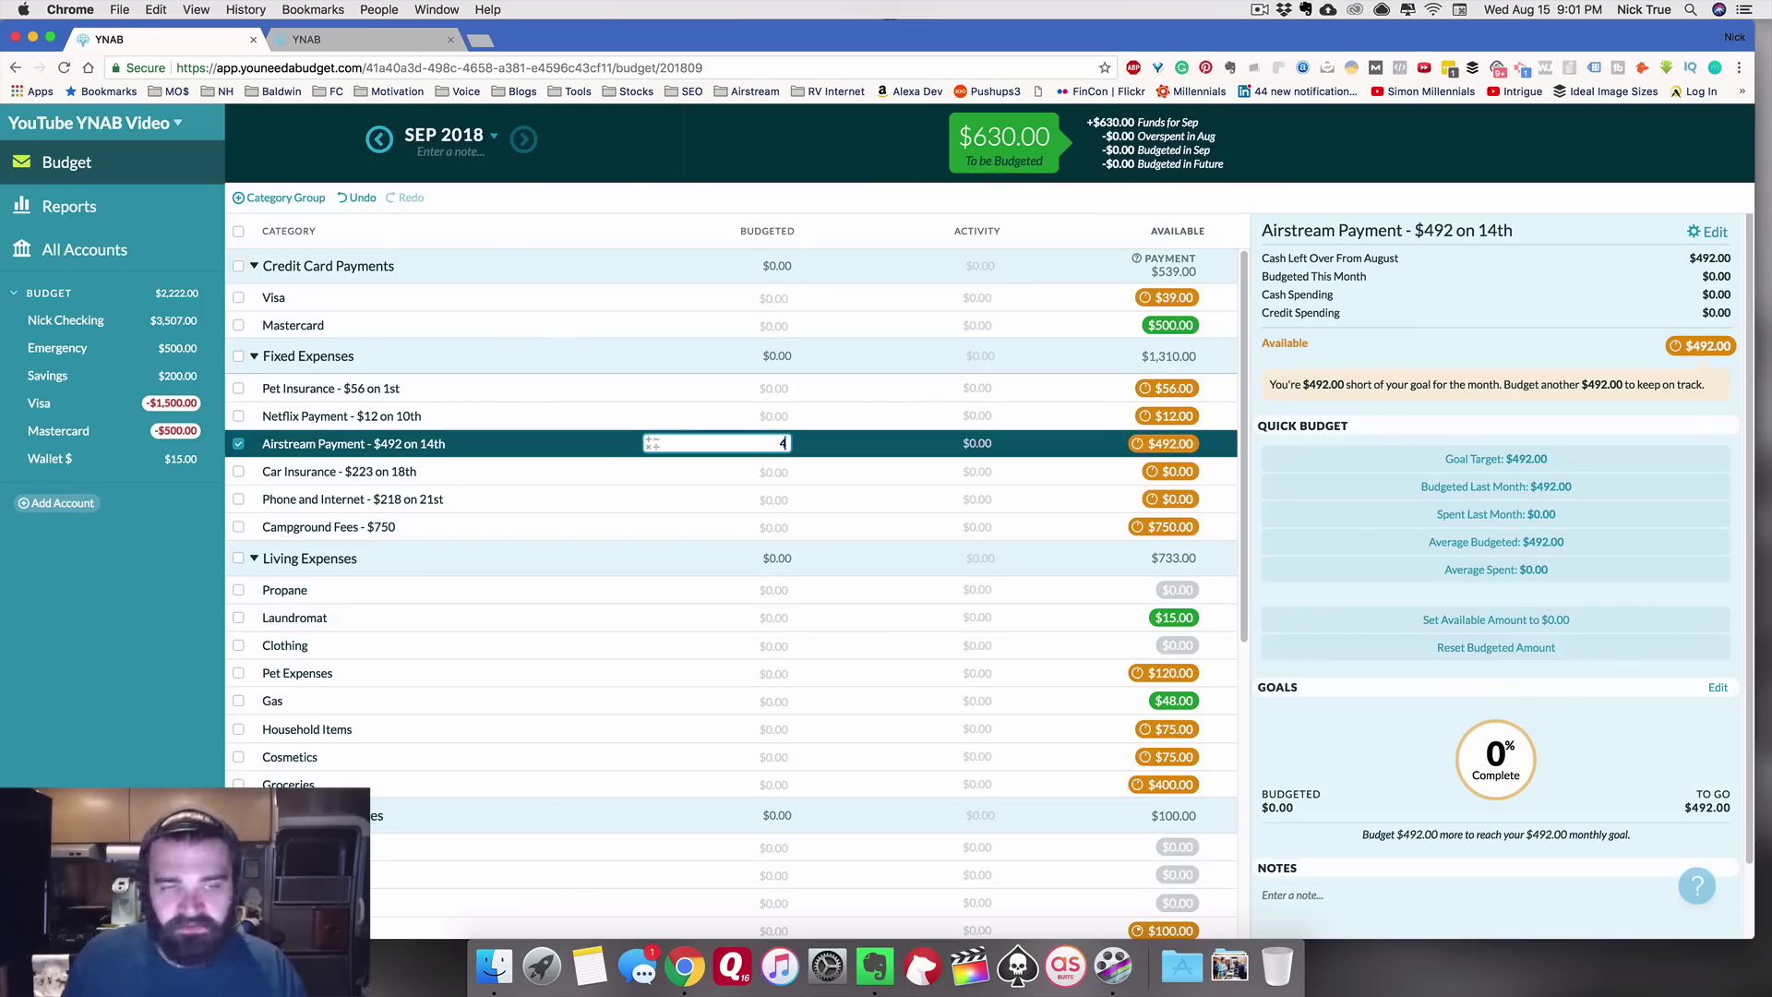
type("92")
key("Return")
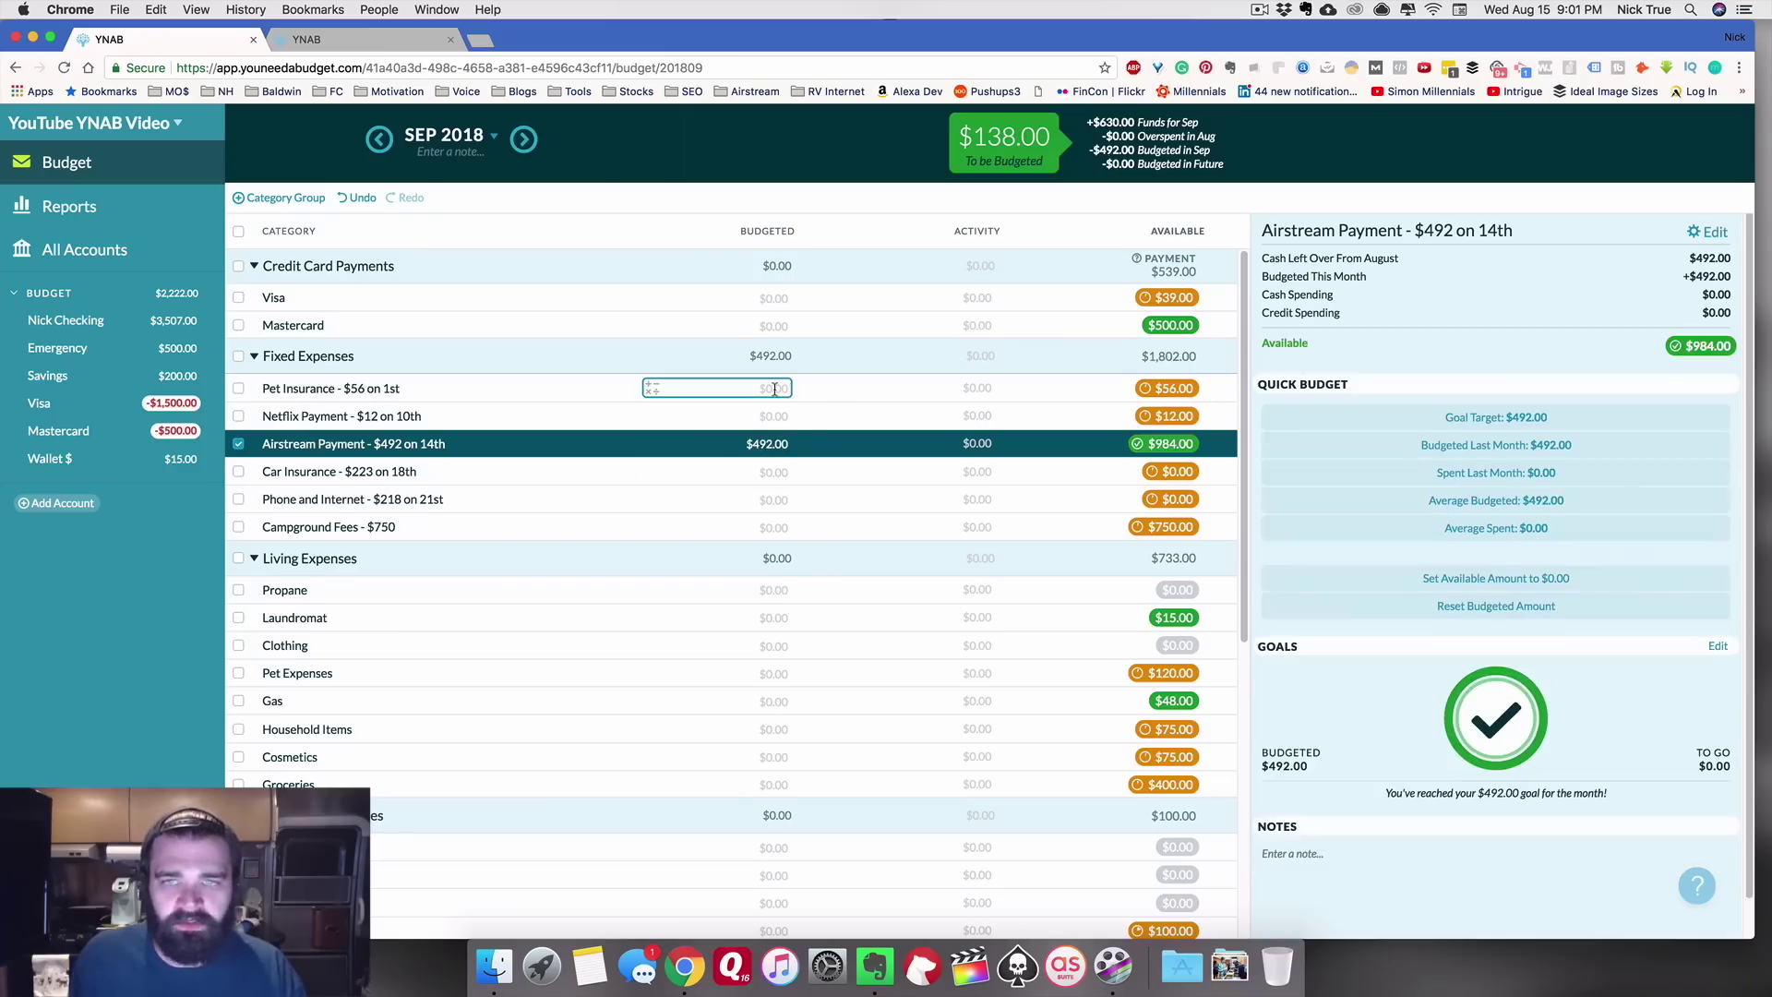
Step: Budget $56 for Pet Insurance and $12 for Netflix Payment in September
left_click(775, 388)
type("56")
key("Return")
type("12")
key("Return")
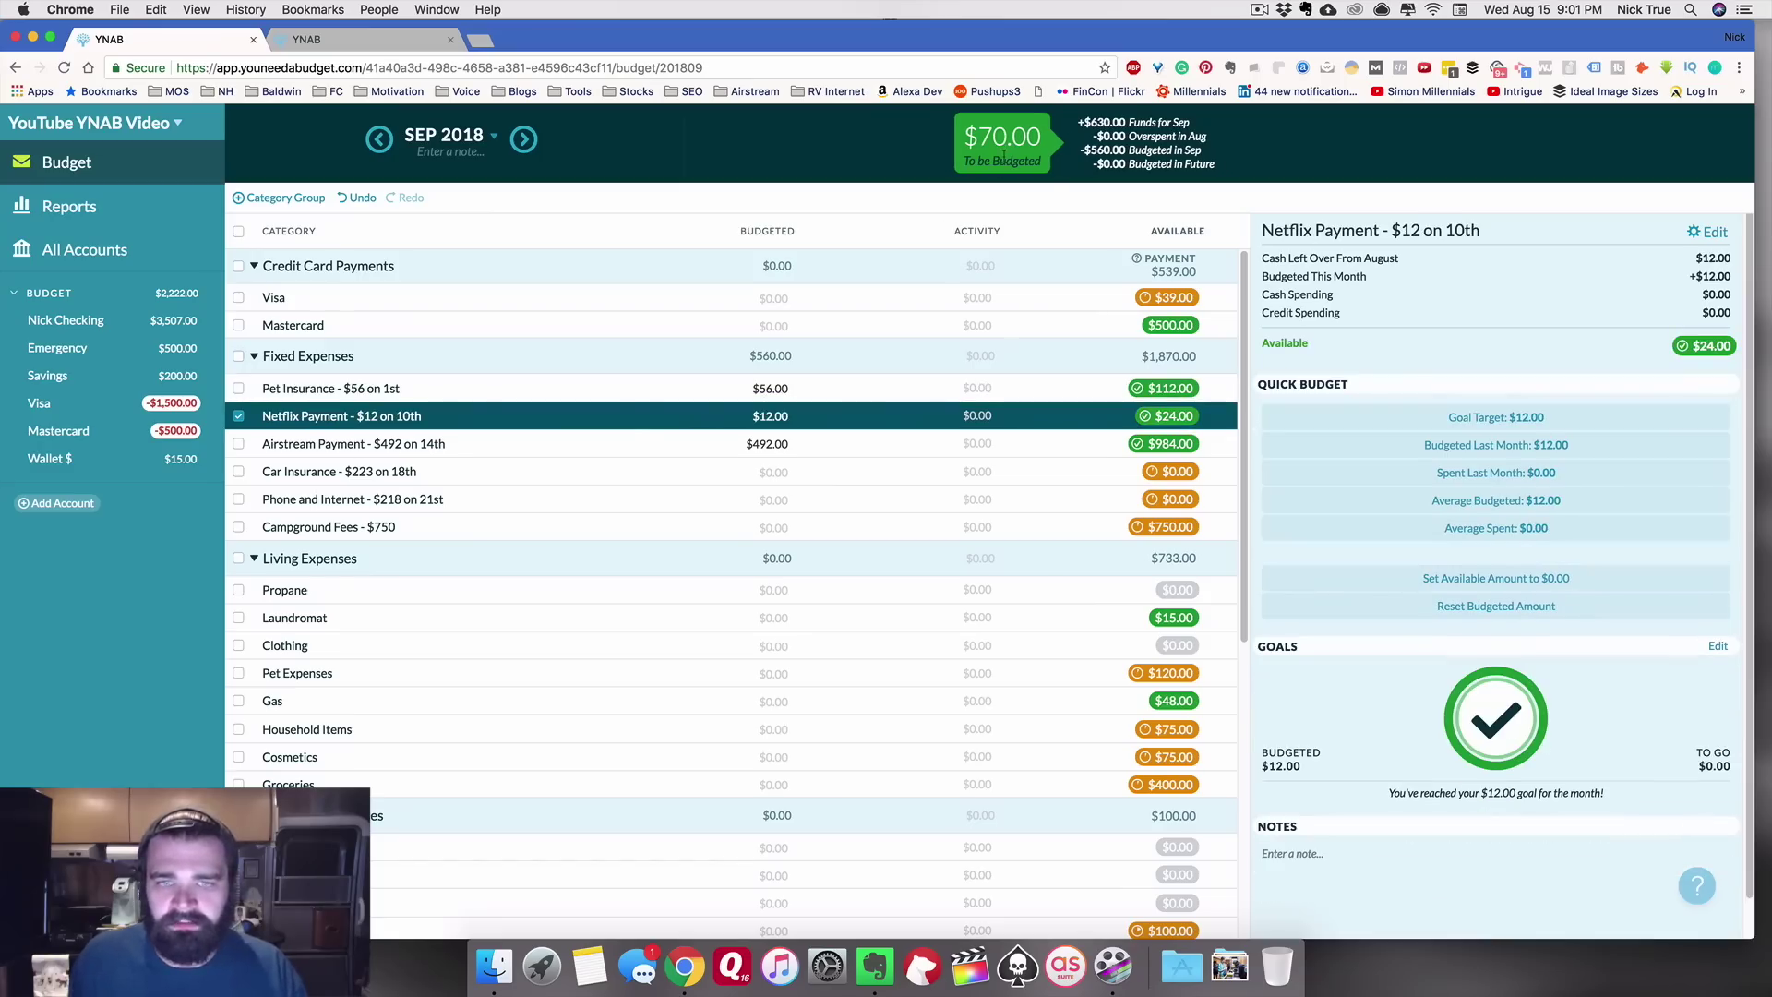
Step: Move the remaining $70 to be budgeted in September into the Gas category, and return to the August budget
left_click(1004, 157)
left_click(957, 294)
type("gas")
left_click(950, 391)
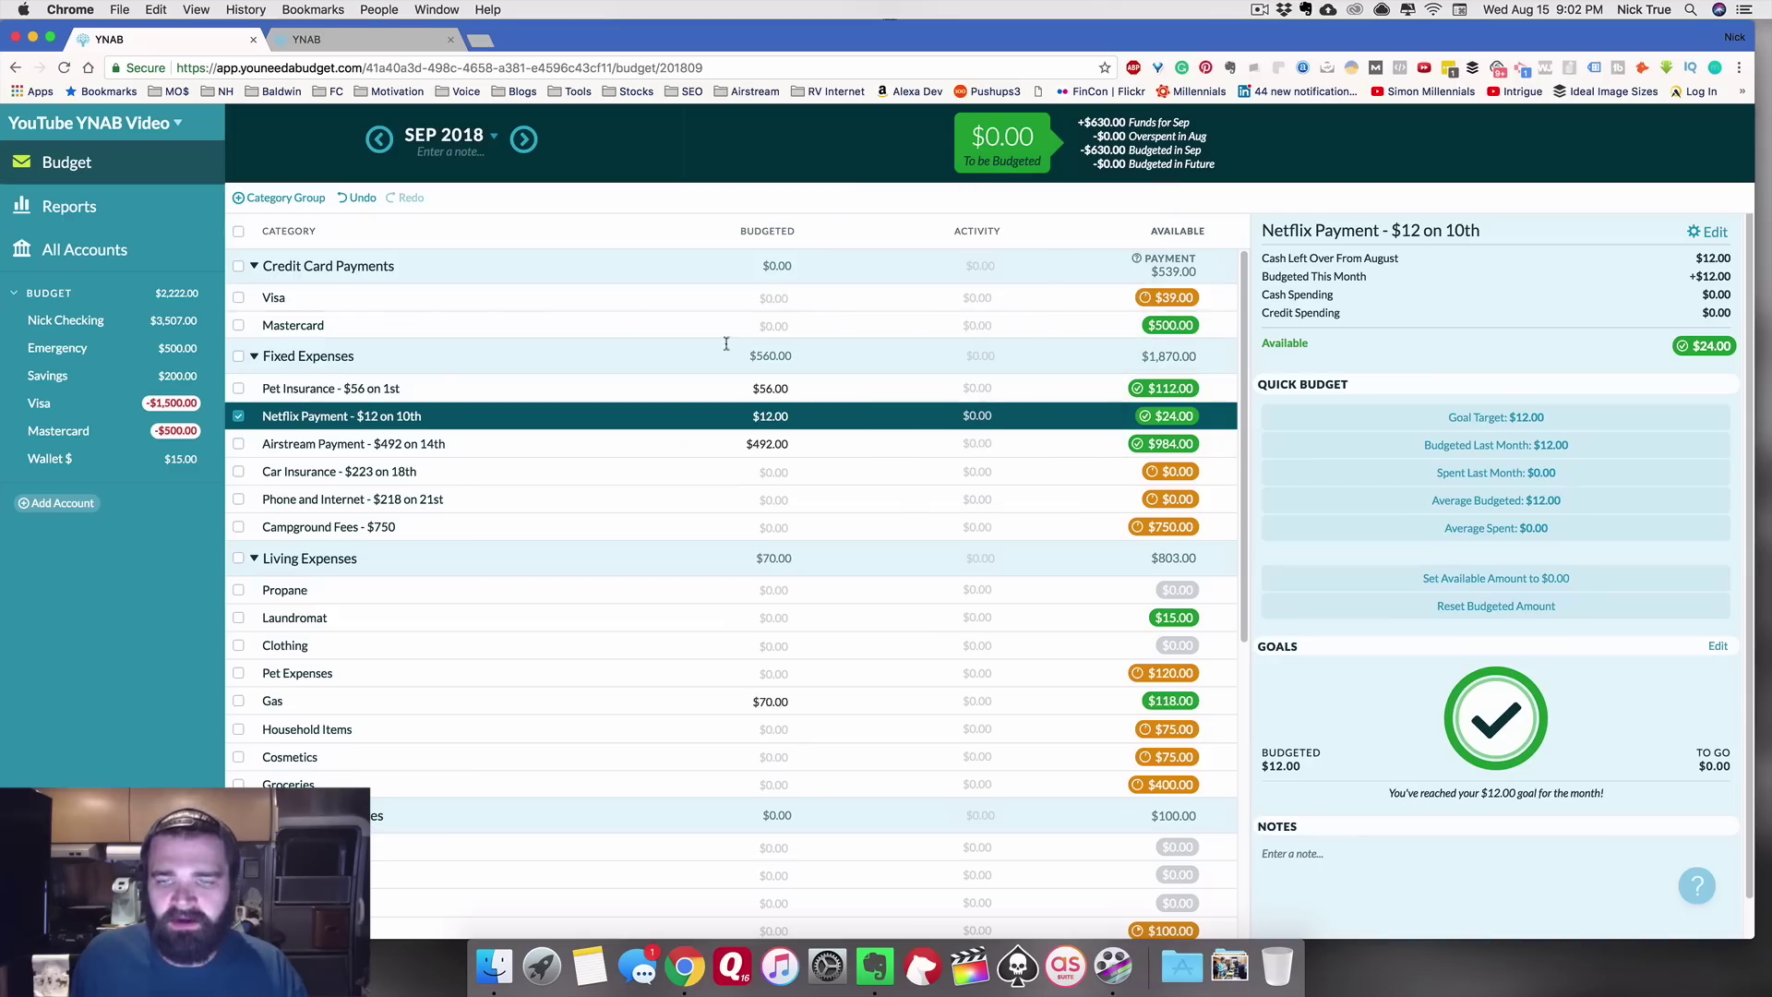
left_click(374, 153)
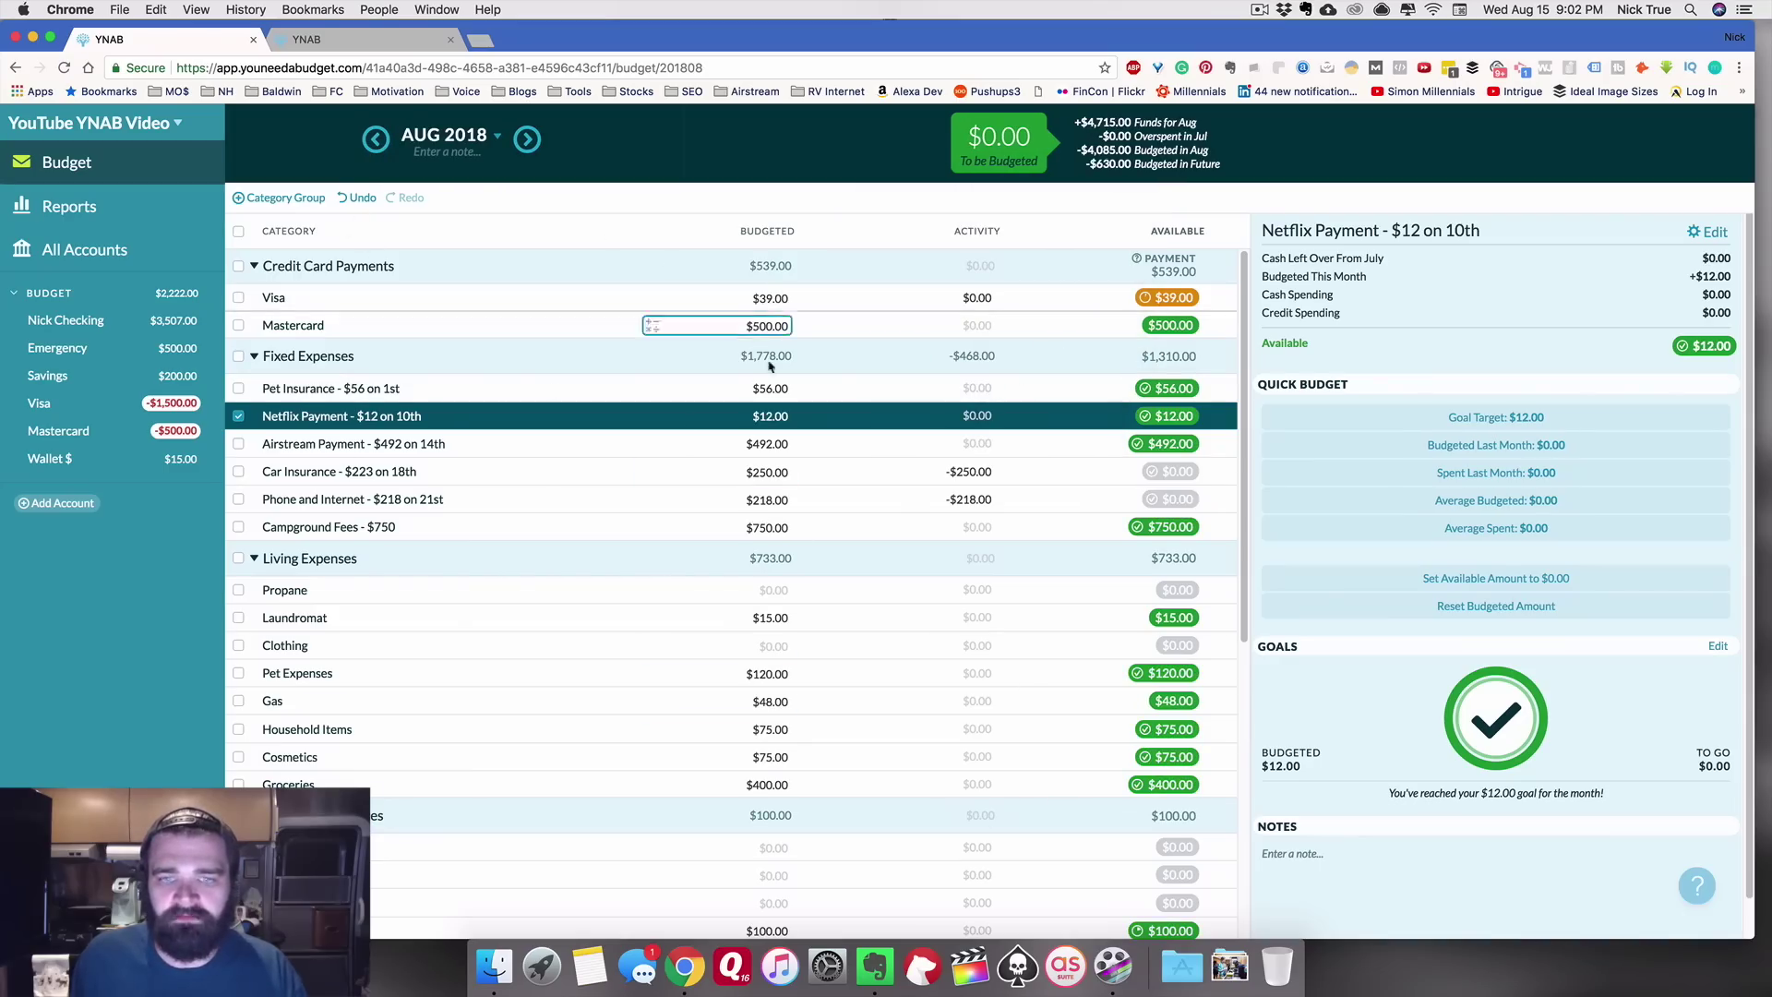
Step: Switch the budget view forward to September 2018
left_click(527, 140)
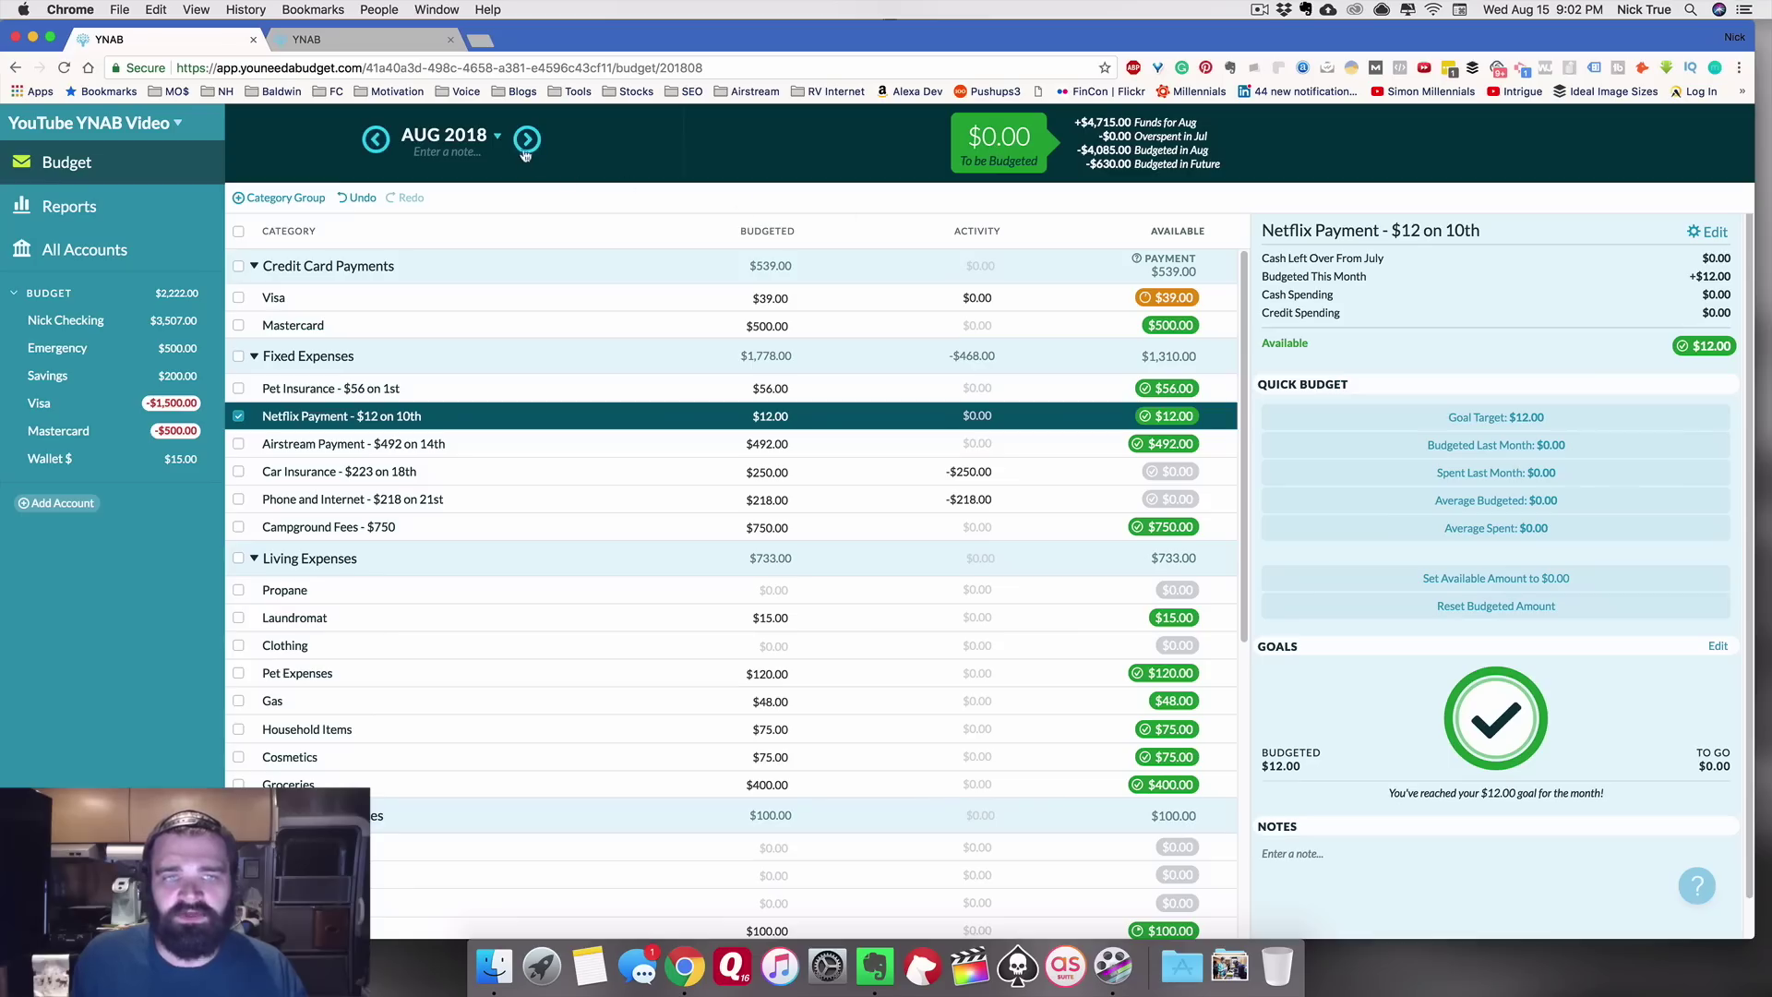
left_click(525, 149)
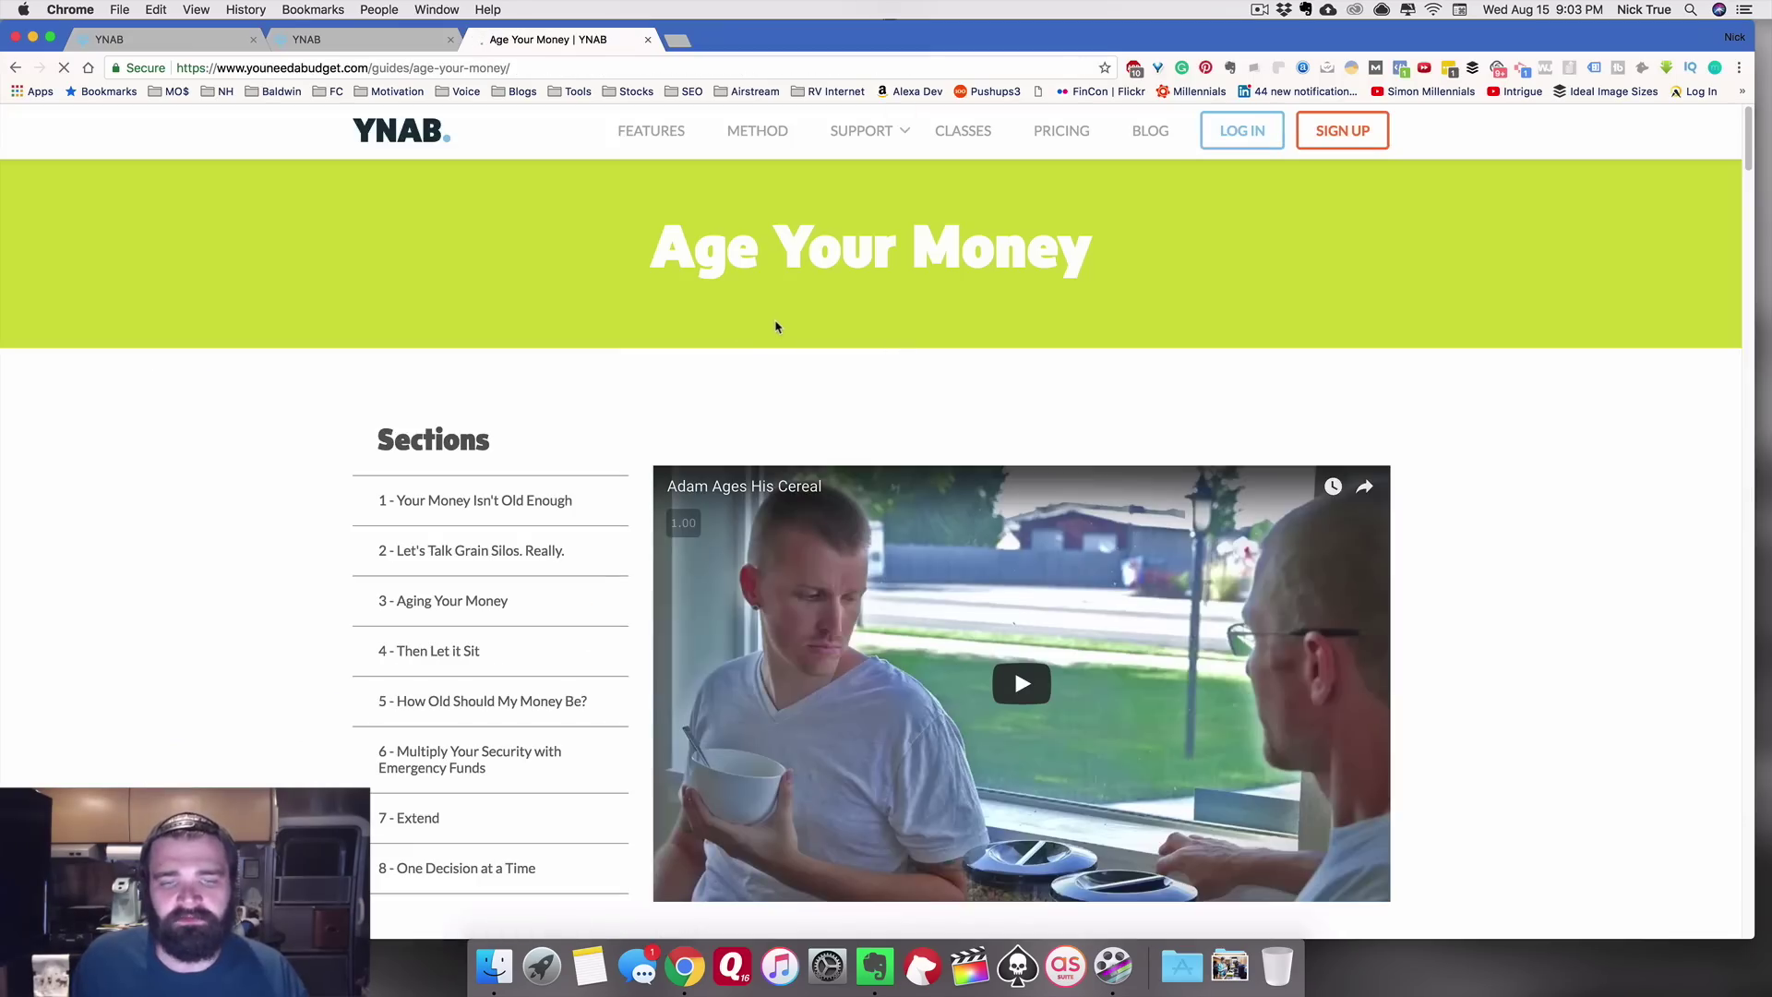
Step: Read the "Your Money Isn't Old Enough" section of the Age Your Money guide, and return to the September 2018 budget
scroll(776, 326, "down", 5)
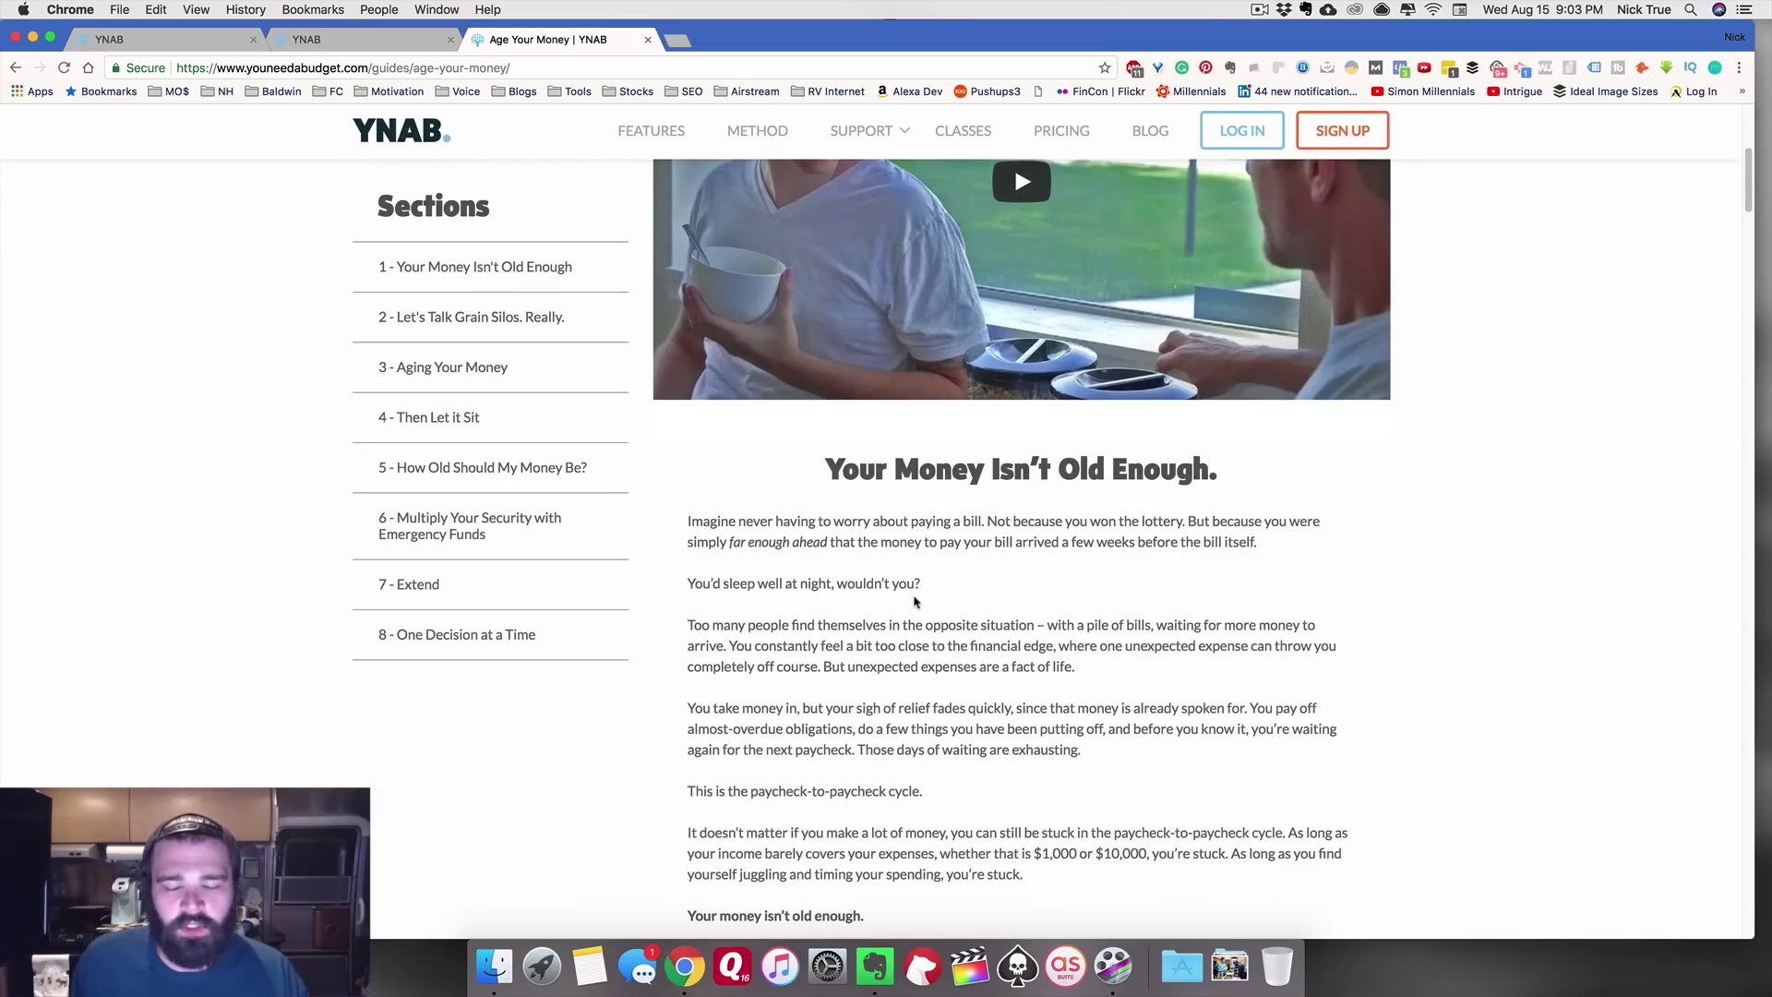
scroll(913, 600, "down", 4)
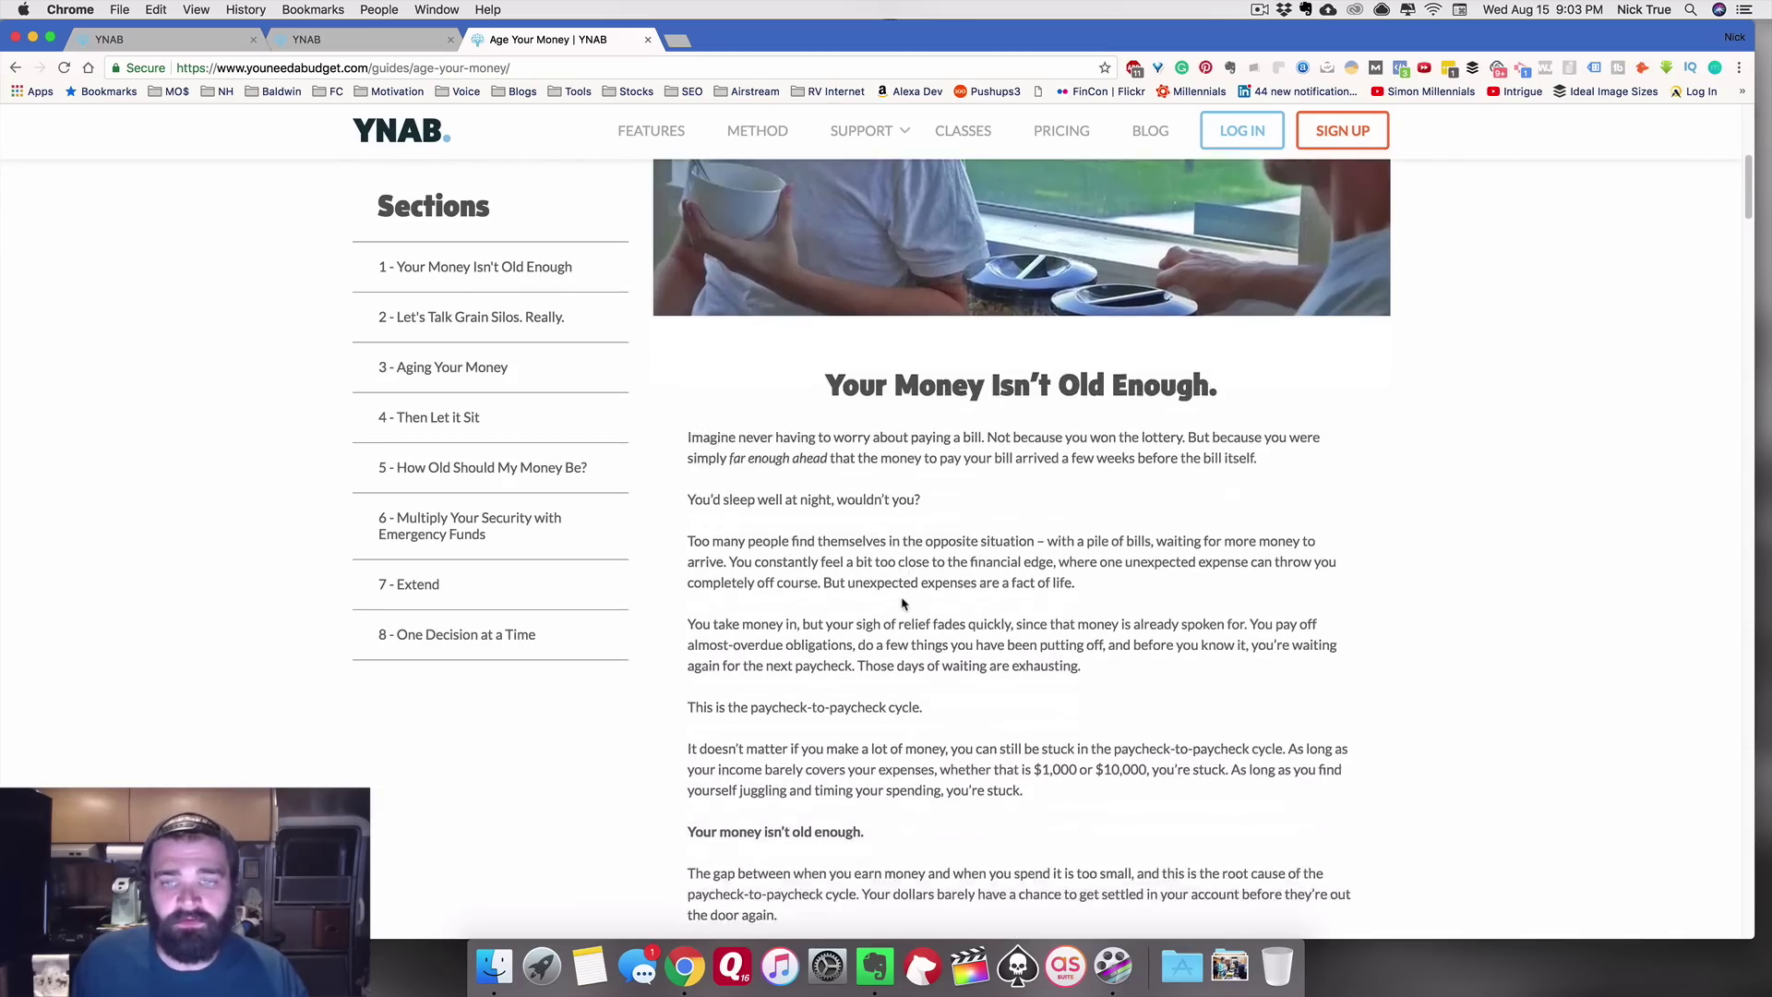
scroll(911, 590, "down", 1)
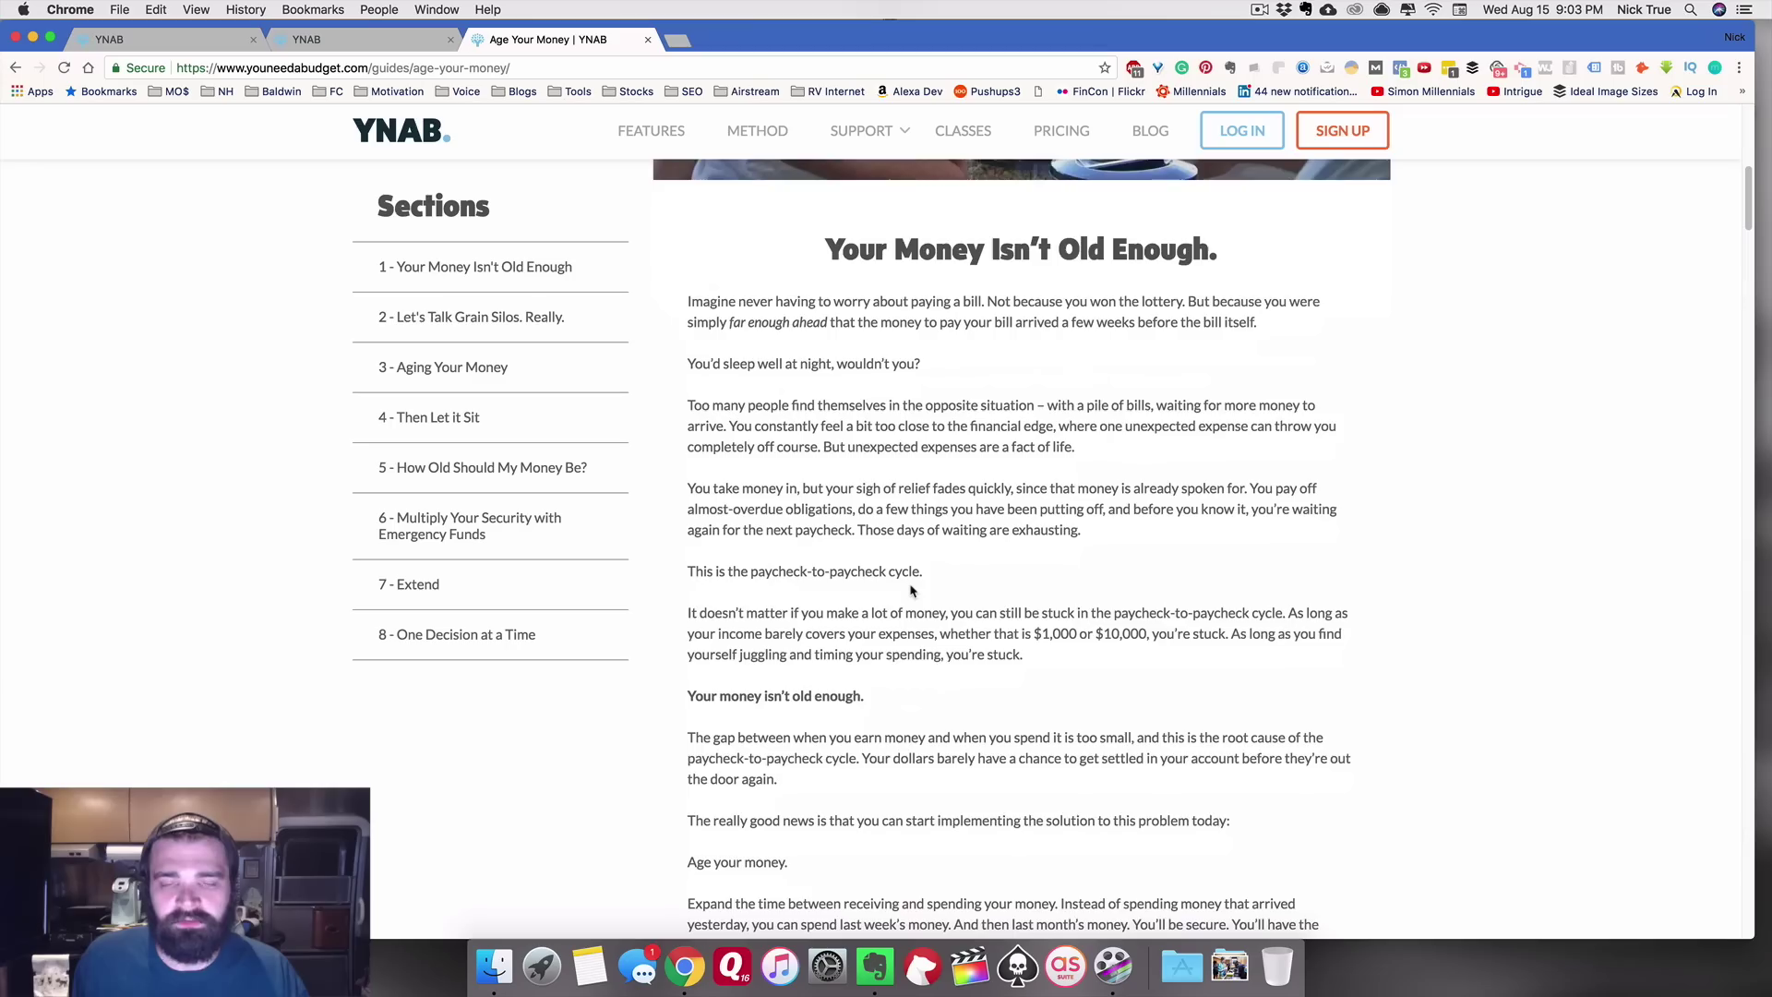
scroll(910, 591, "down", 3)
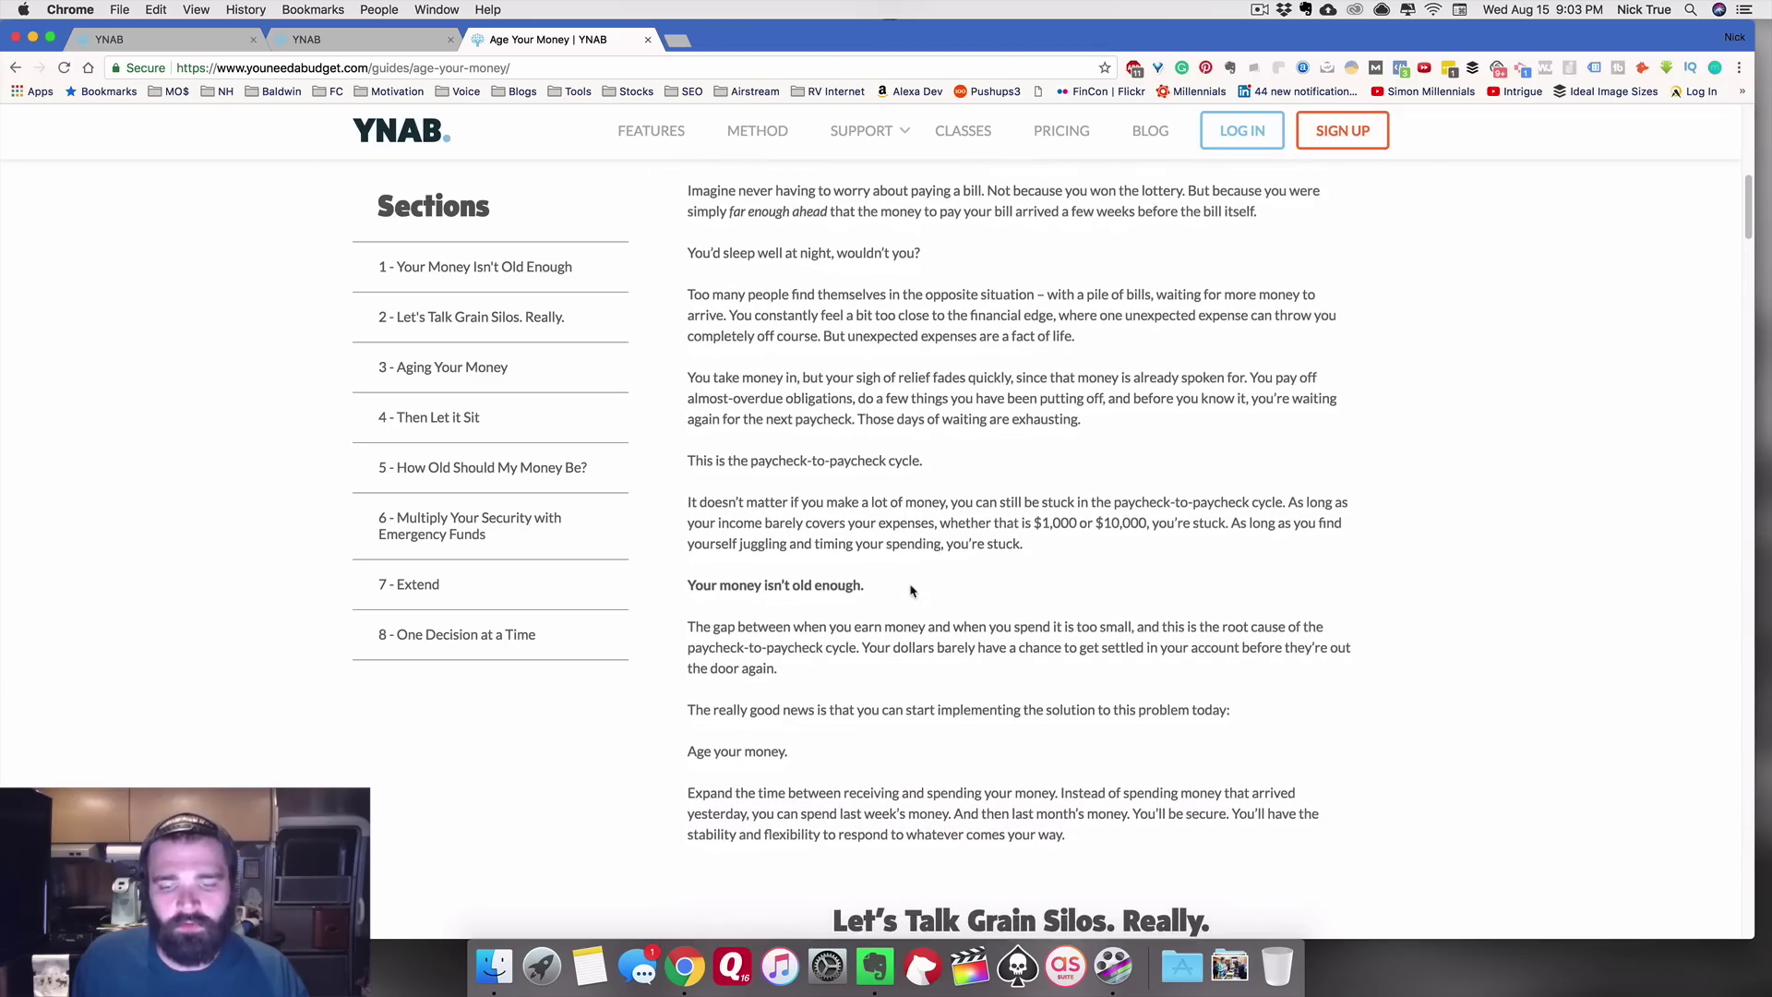
scroll(910, 588, "down", 2)
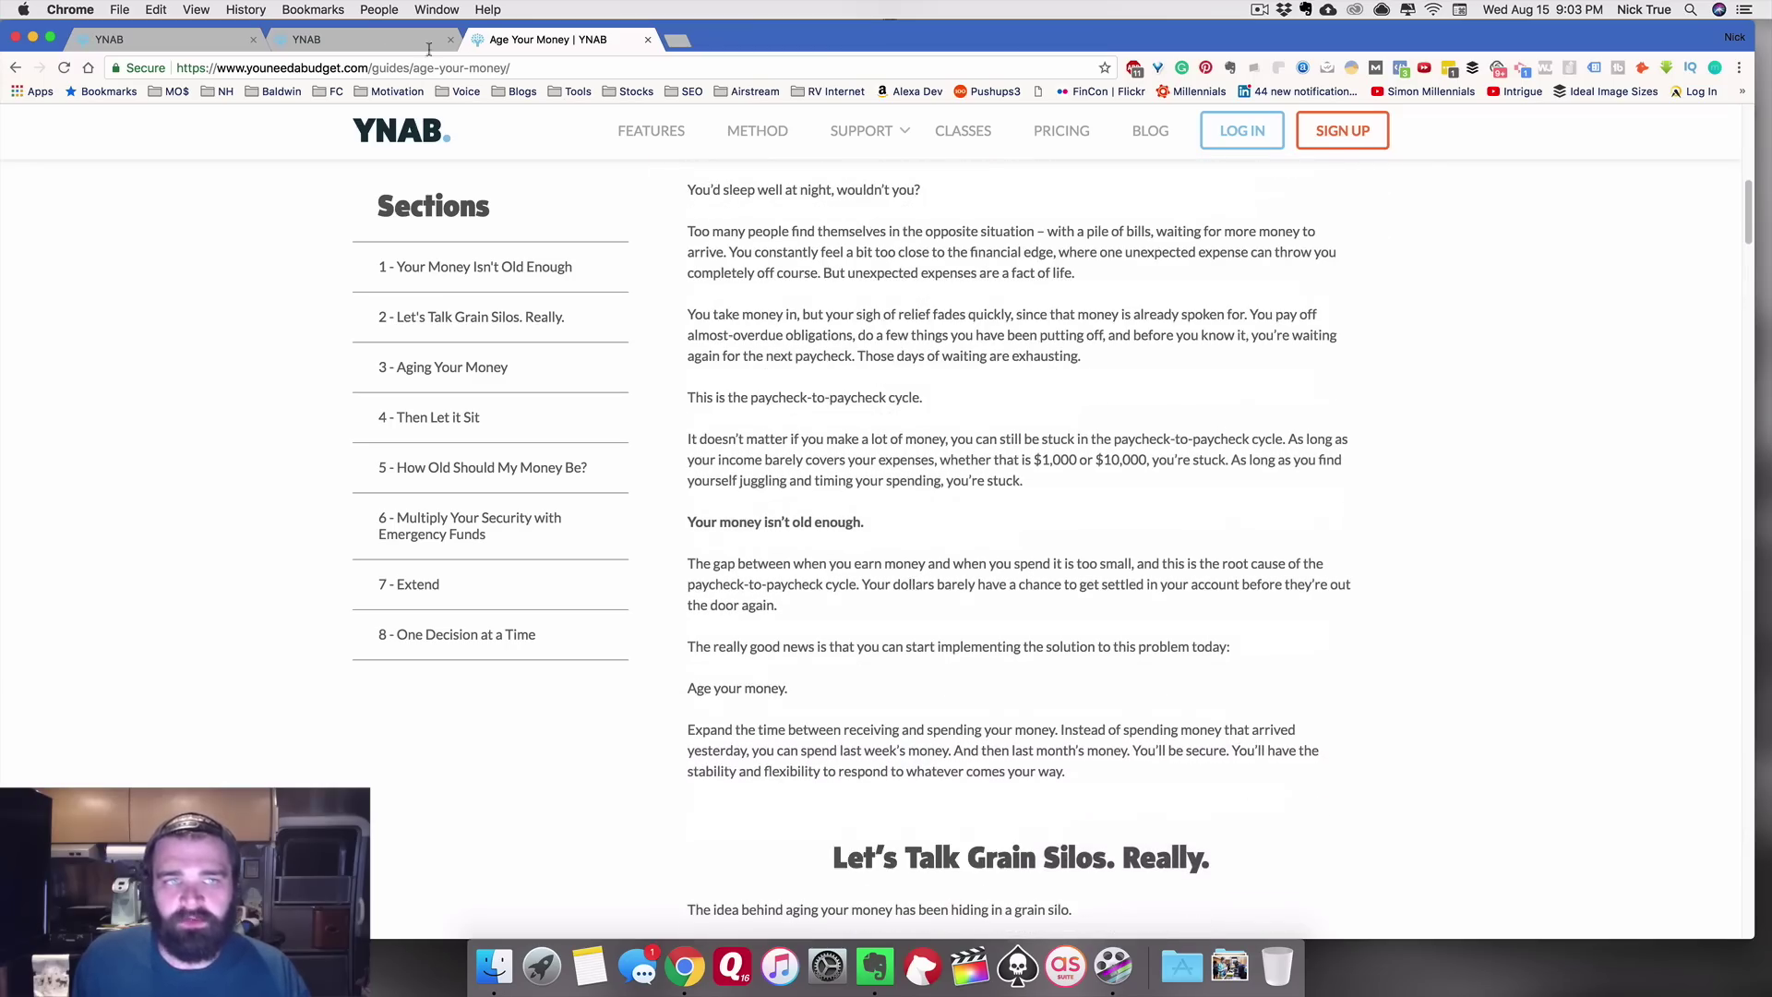
left_click(144, 37)
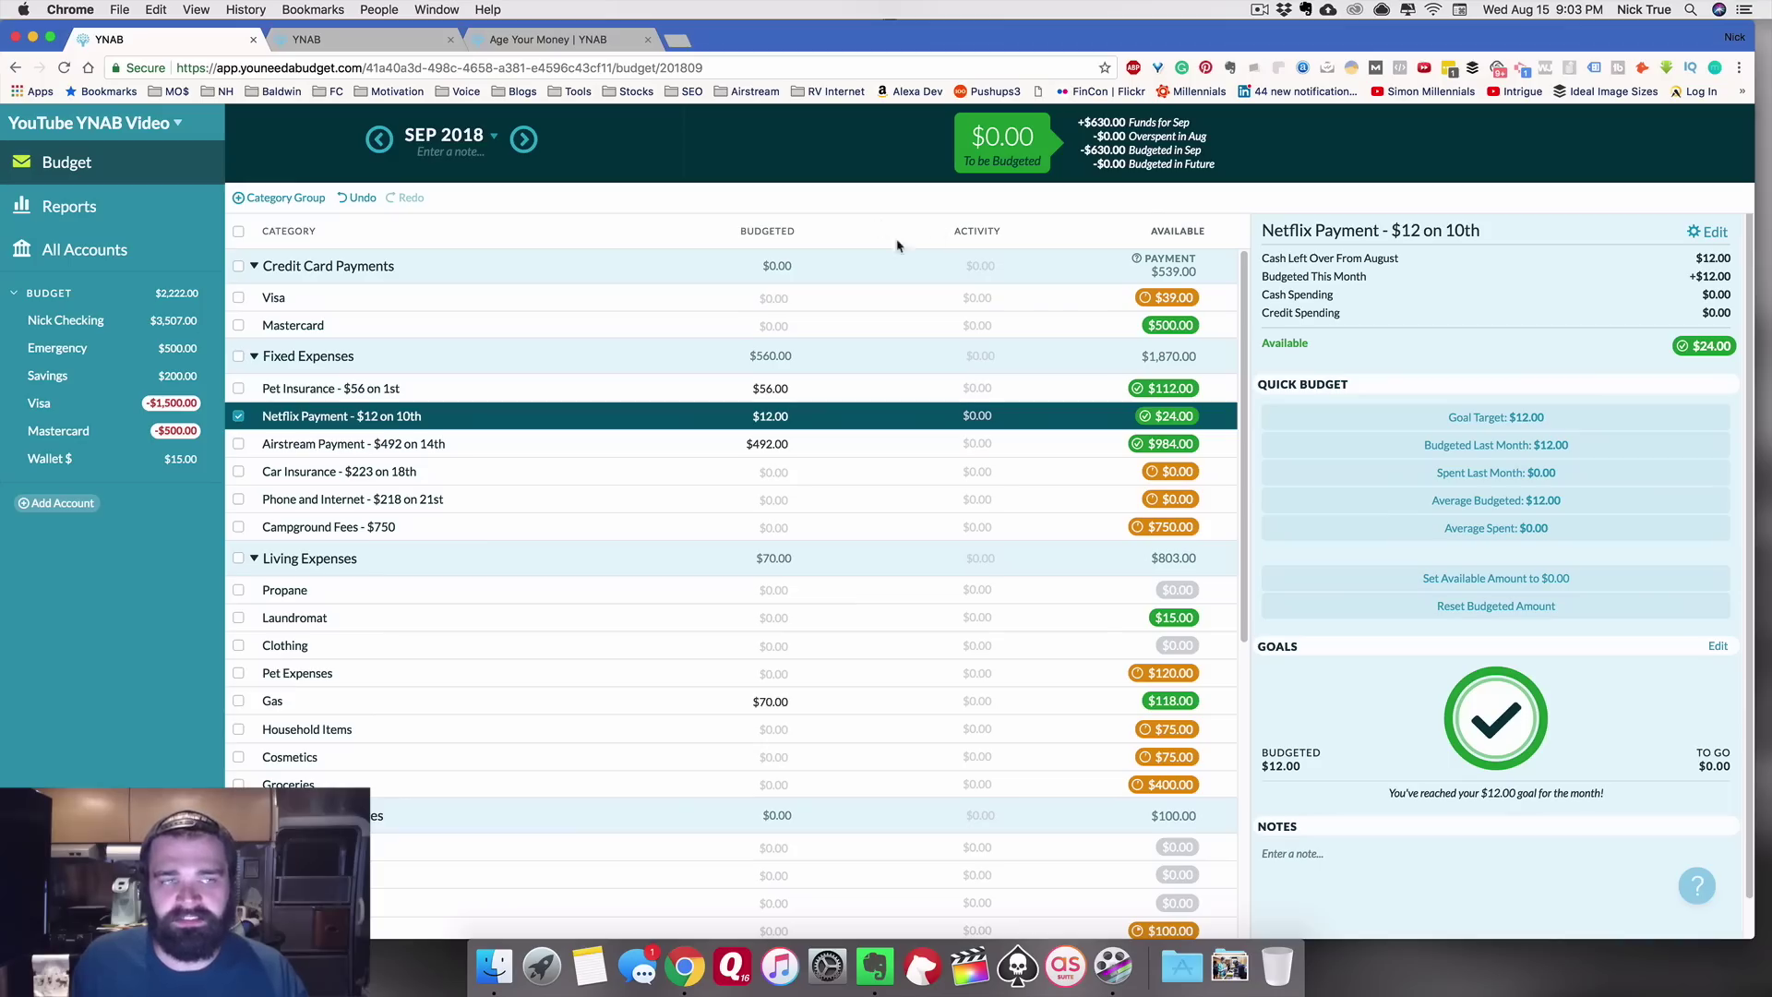
left_click(777, 472)
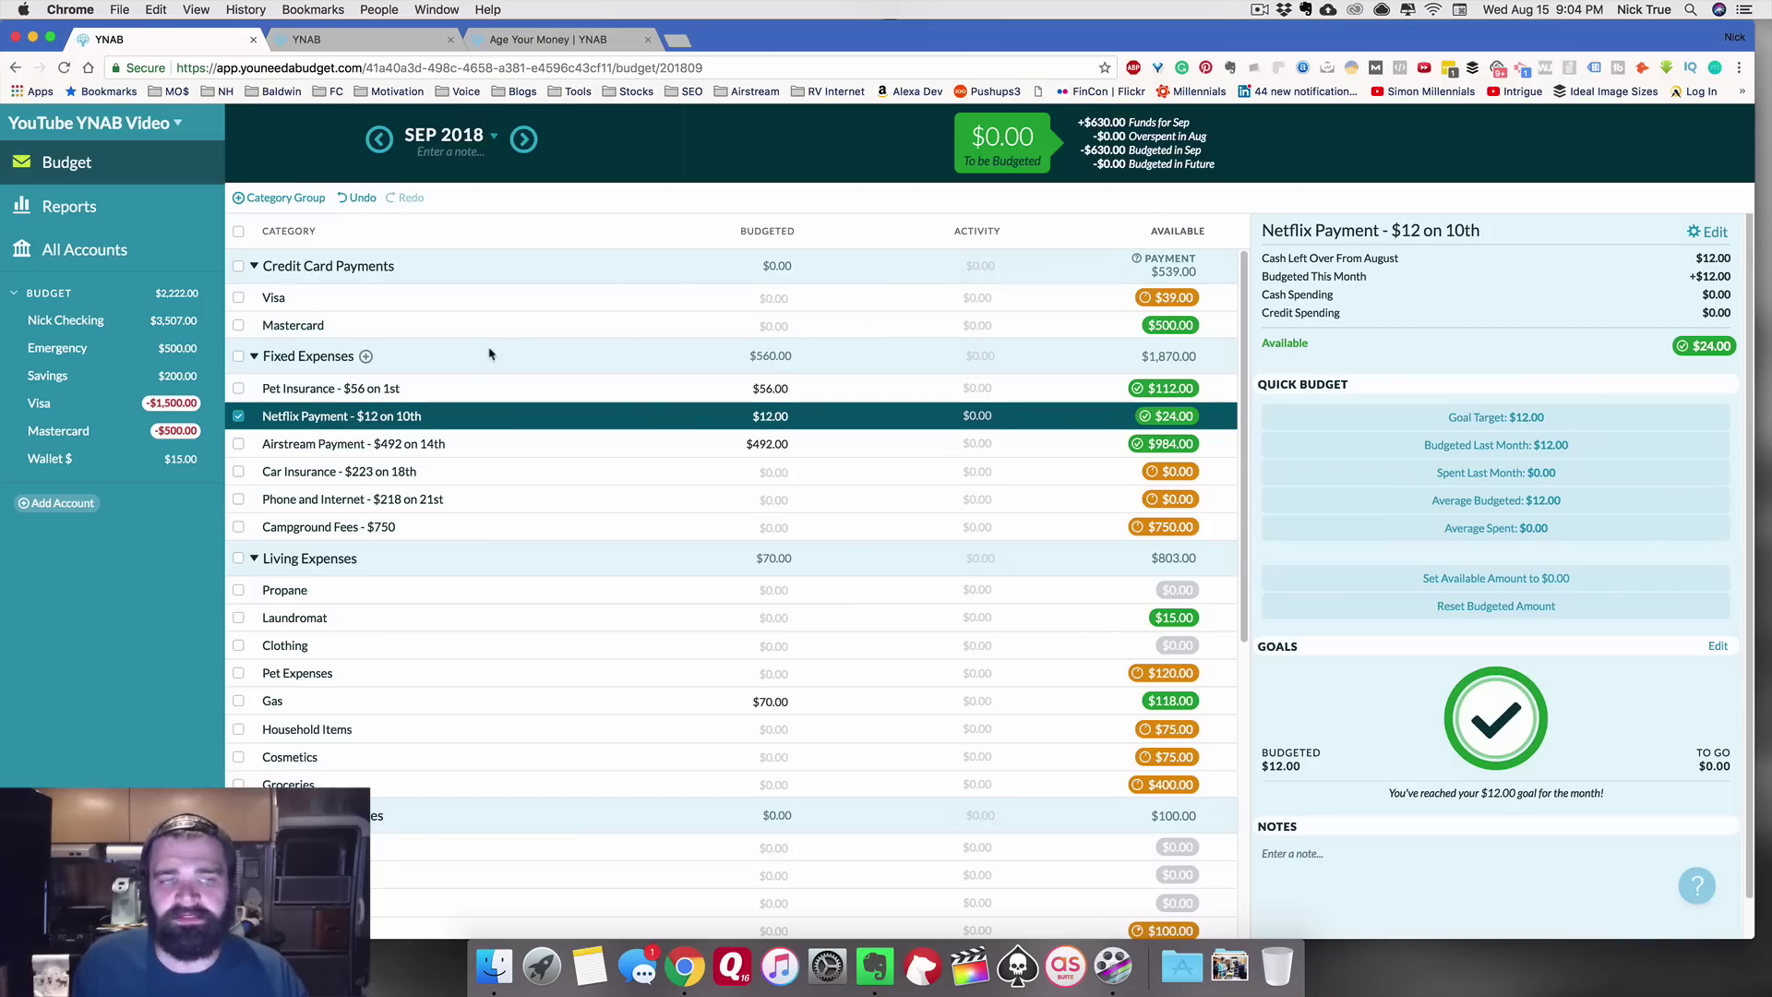